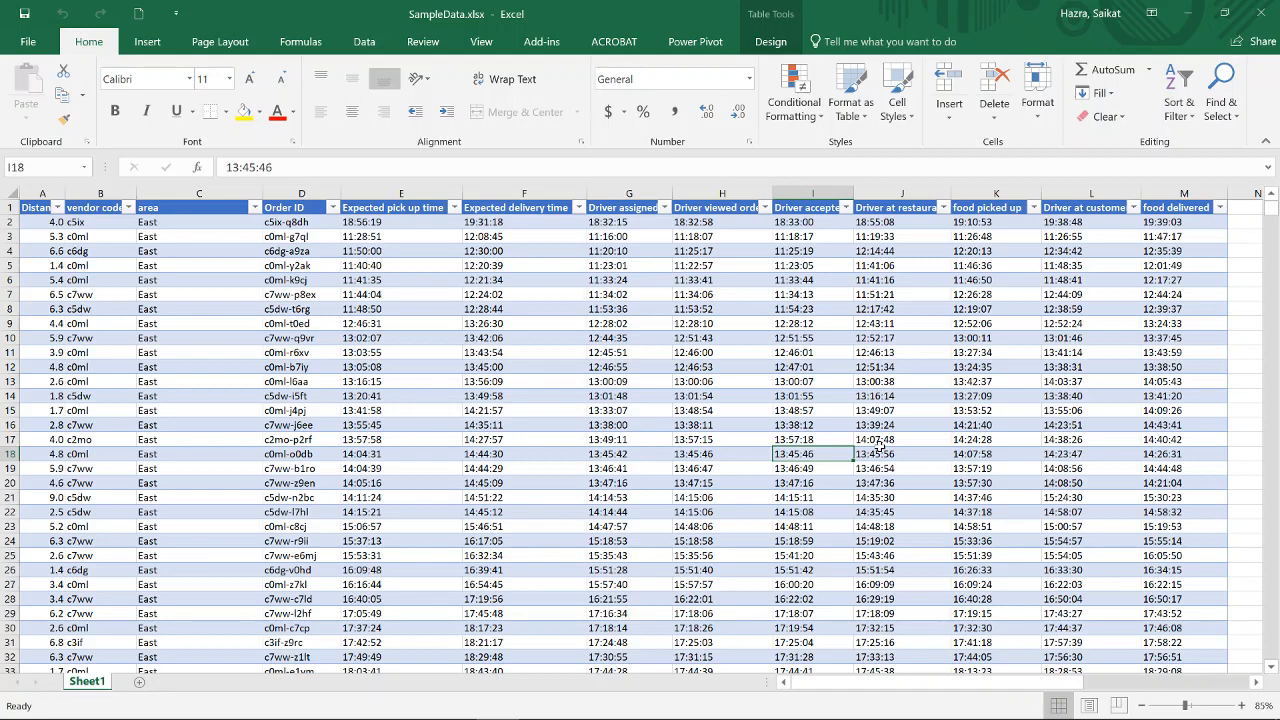
# Widen the Distance column to fit its header and check the first vendor code and area entries
pyautogui.moveTo(71, 194); pyautogui.dragTo(83, 195)
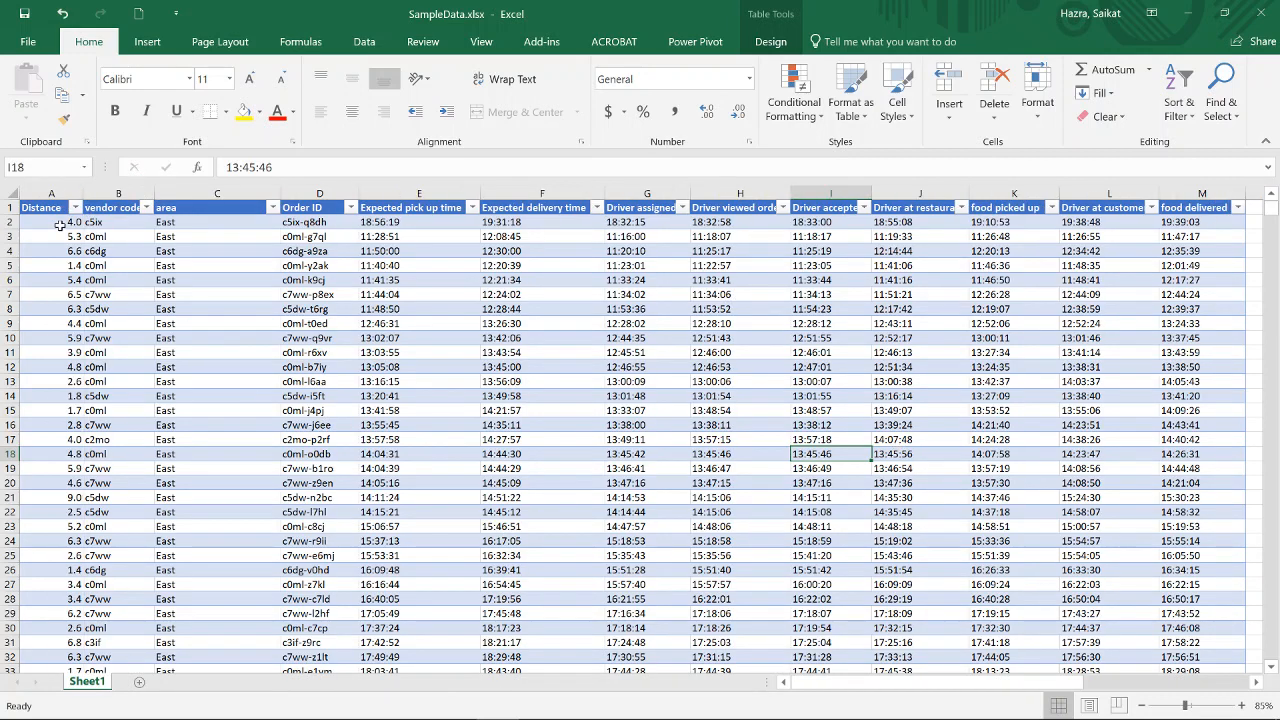
pyautogui.click(126, 223)
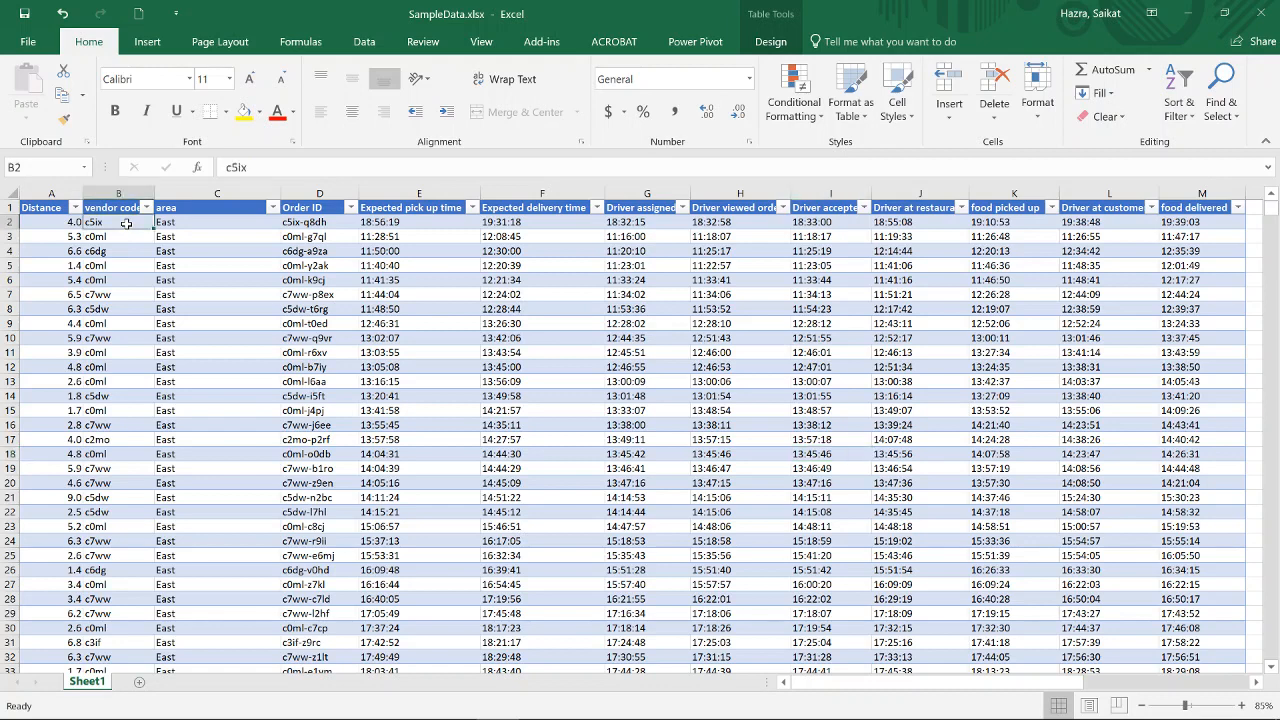
pyautogui.click(182, 223)
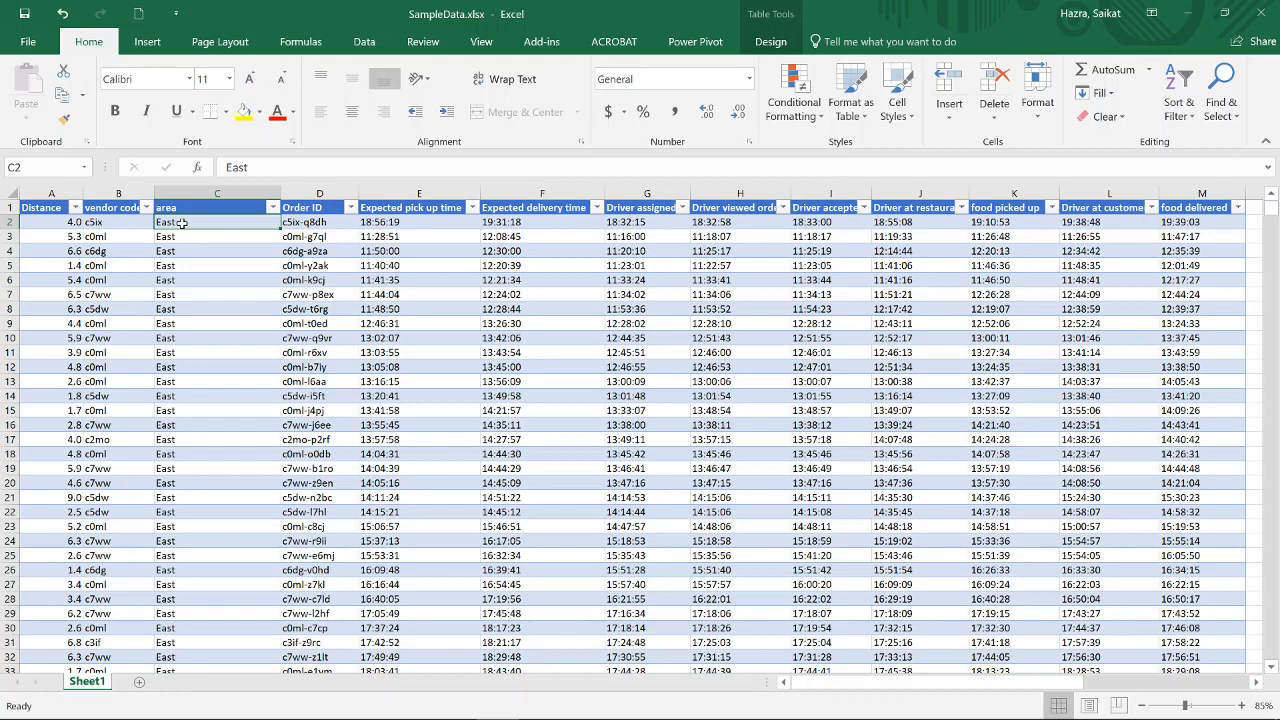
# Review the column headers one by one from Expected delivery time through food delivered
pyautogui.click(539, 207)
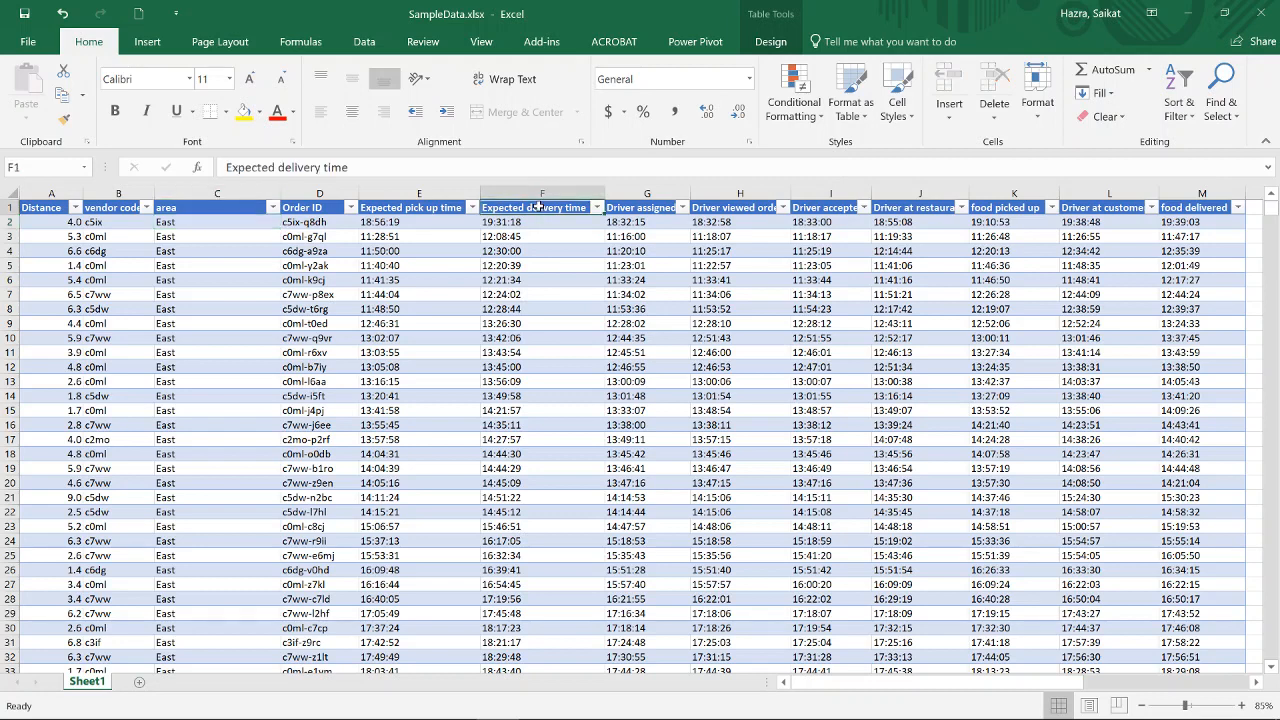
pyautogui.click(661, 208)
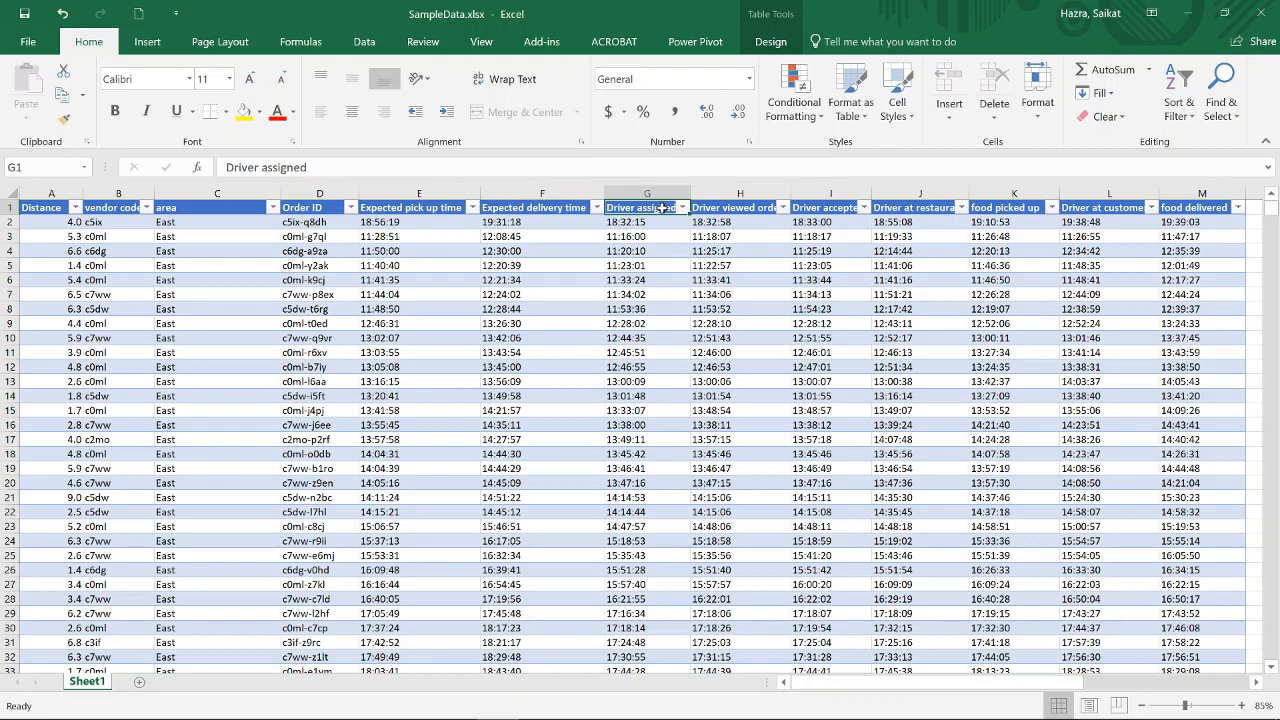
pyautogui.press('Right')
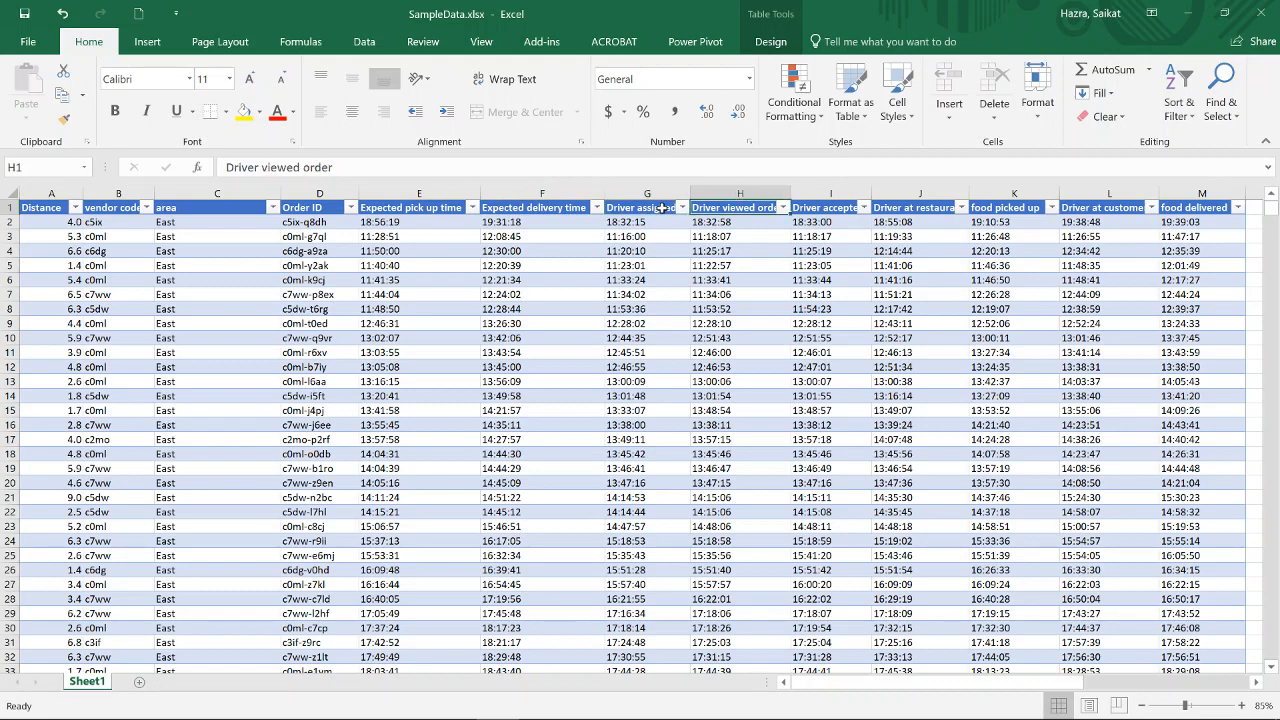
pyautogui.press('Right')
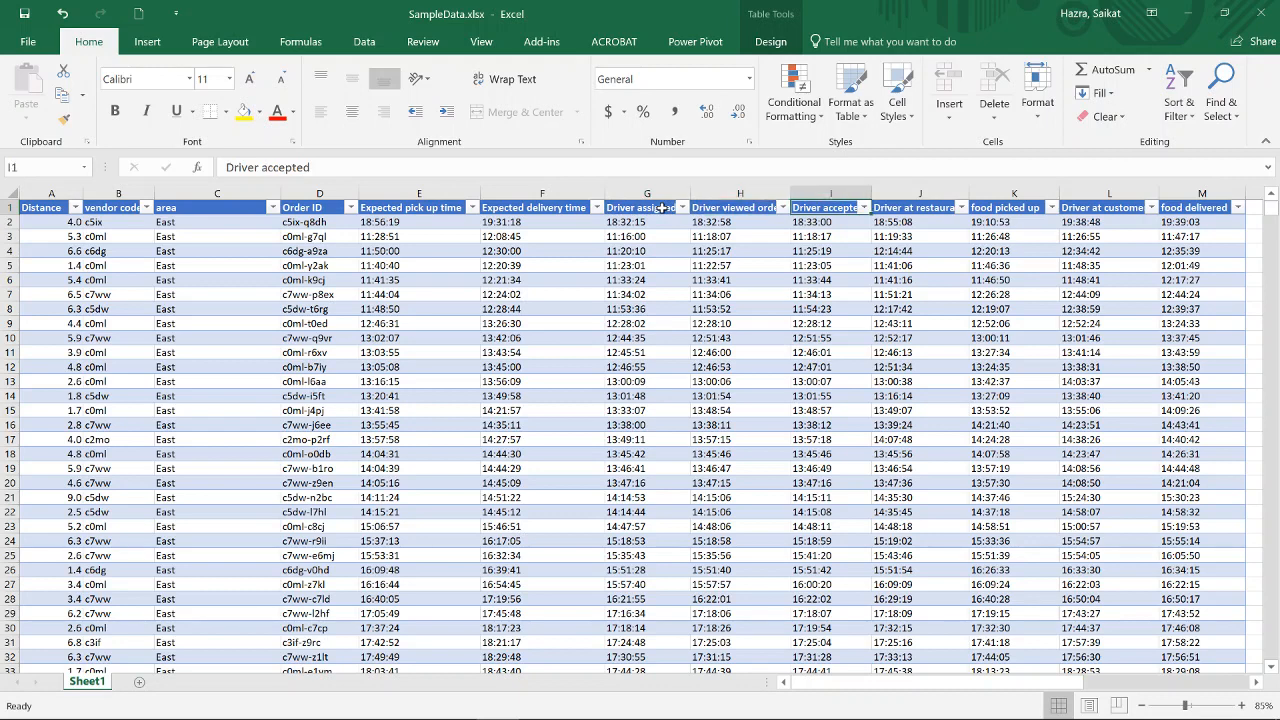
pyautogui.press('Right')
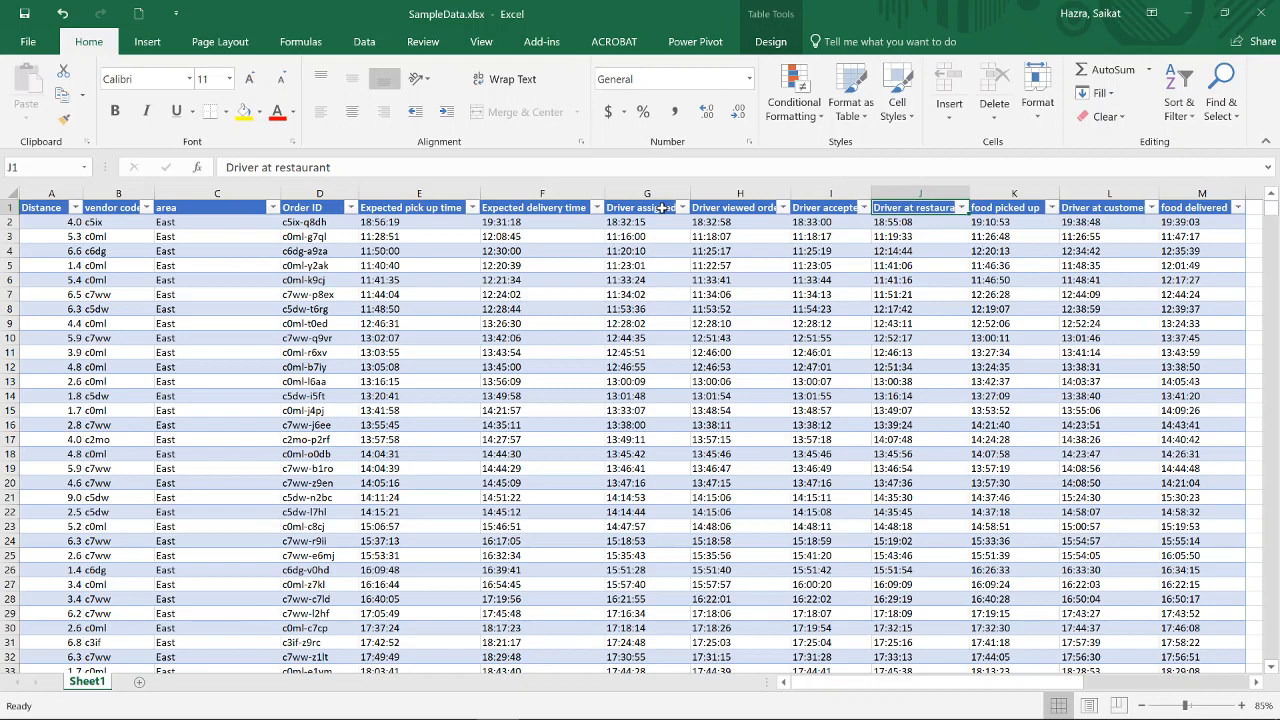
pyautogui.press('Right')
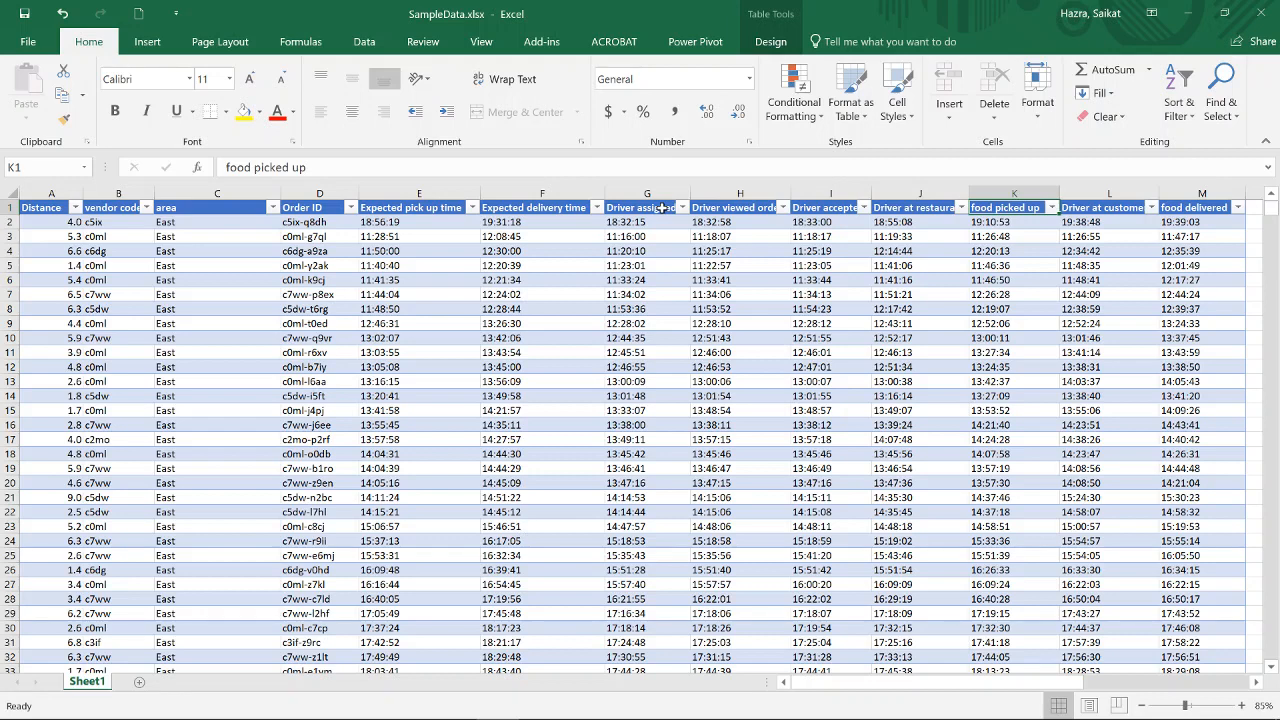
pyautogui.press('Right')
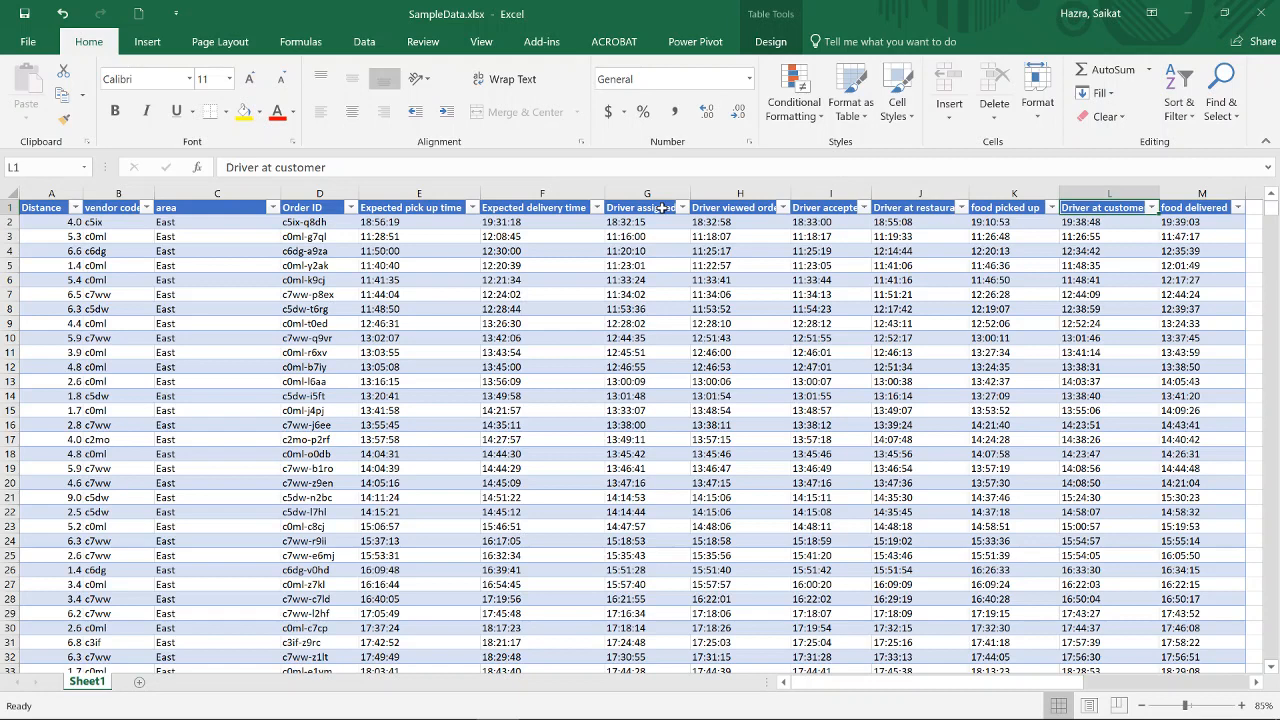
pyautogui.press('Right')
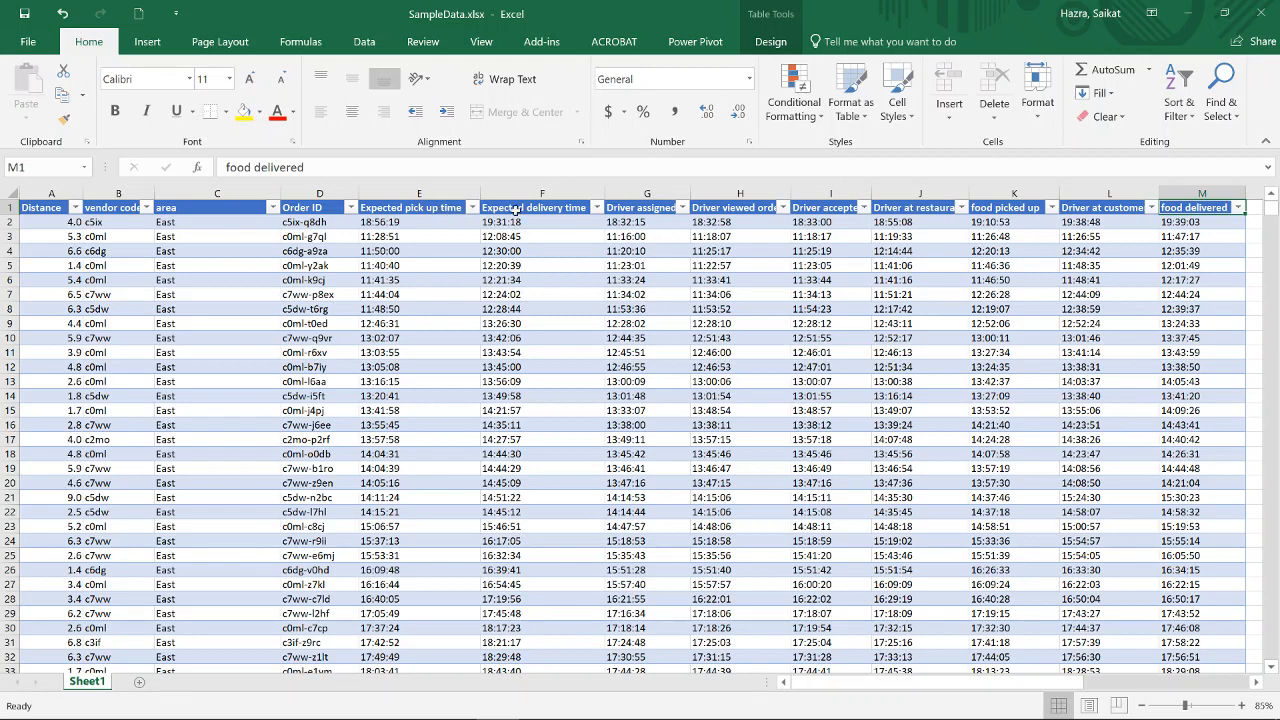
# Add a new table column after food delivered with the header Phase1-Driver(Accepted-Assigned)
pyautogui.click(649, 209)
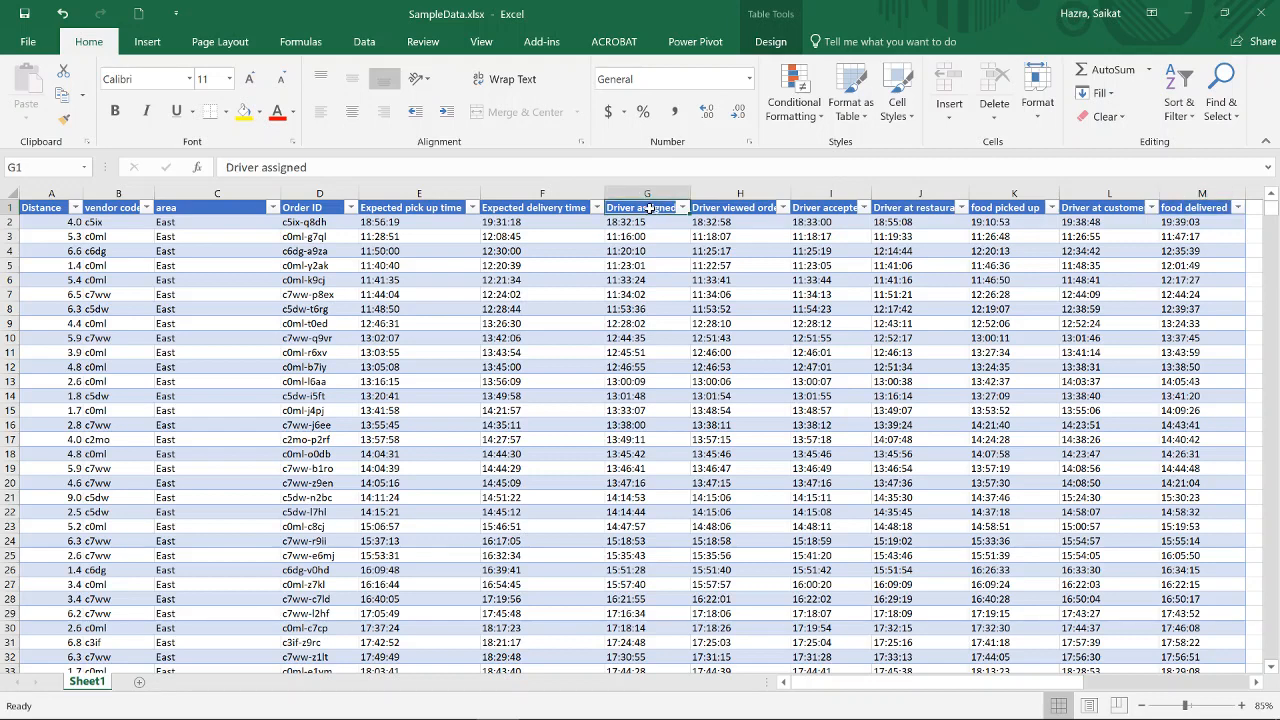
pyautogui.click(828, 208)
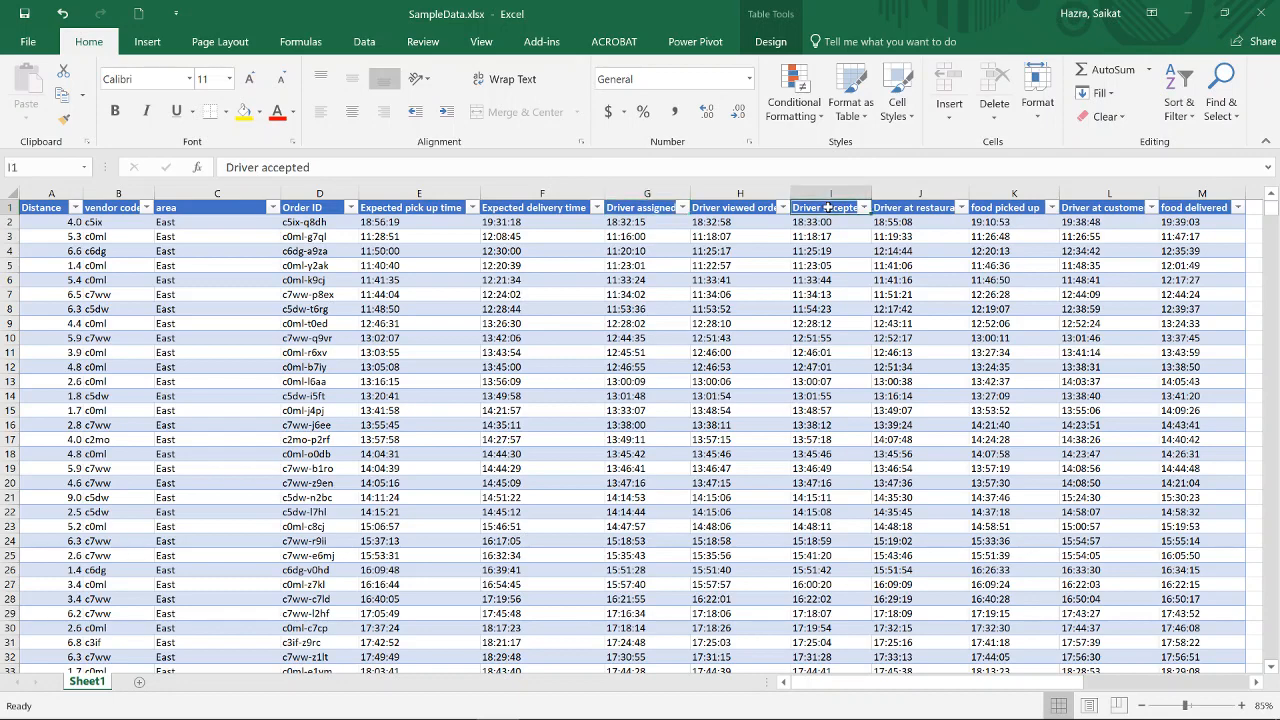
pyautogui.click(1226, 208)
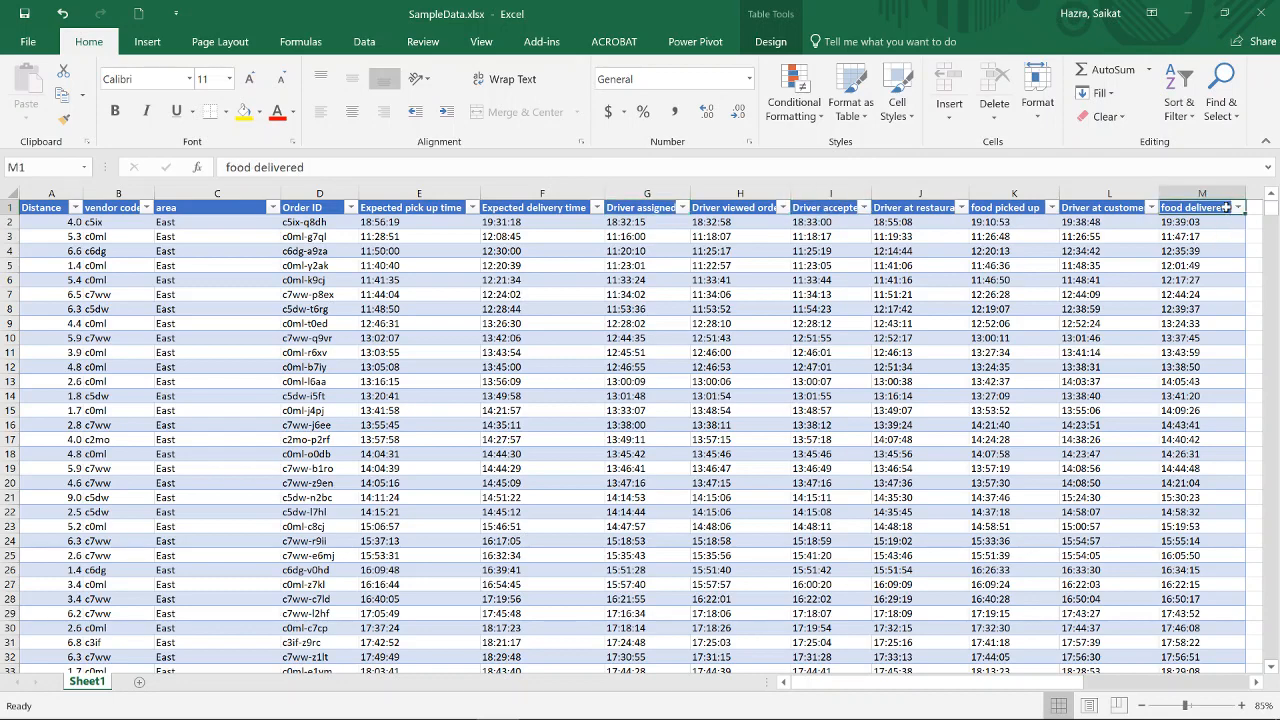
pyautogui.press('Right')
pyautogui.write('Phas')
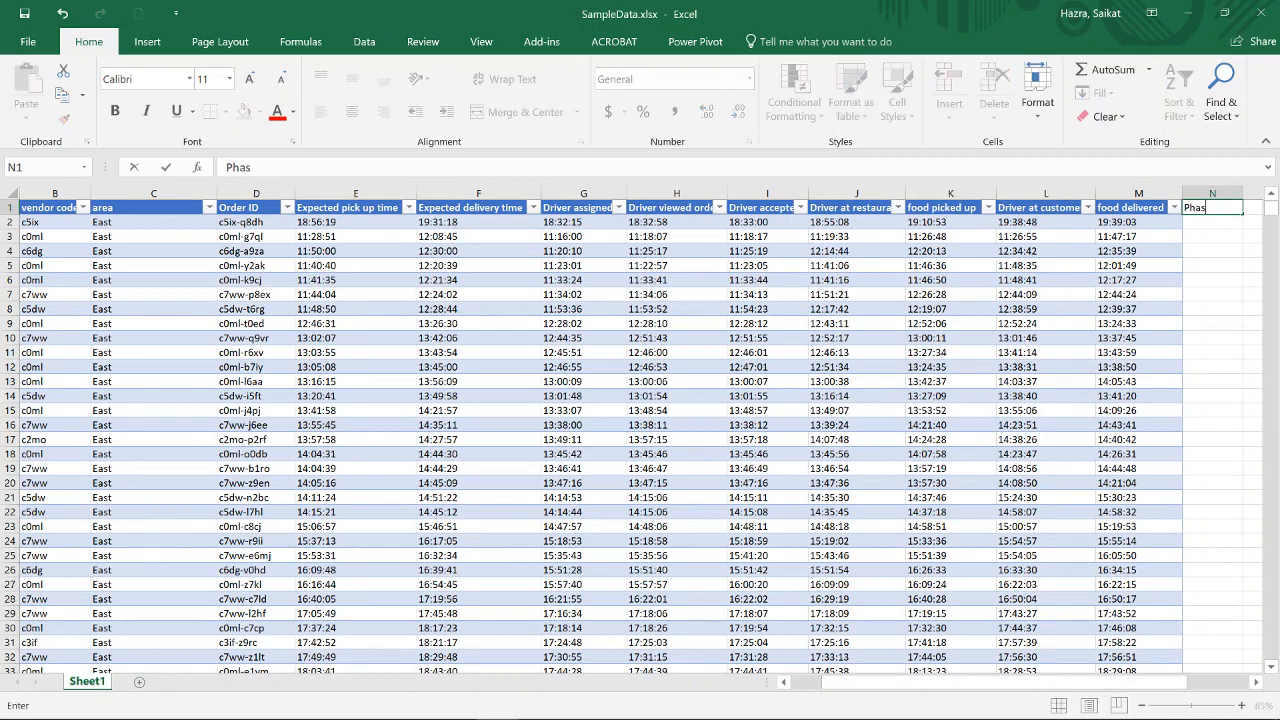
pyautogui.write('e1-')
pyautogui.write('Driver(Accepted')
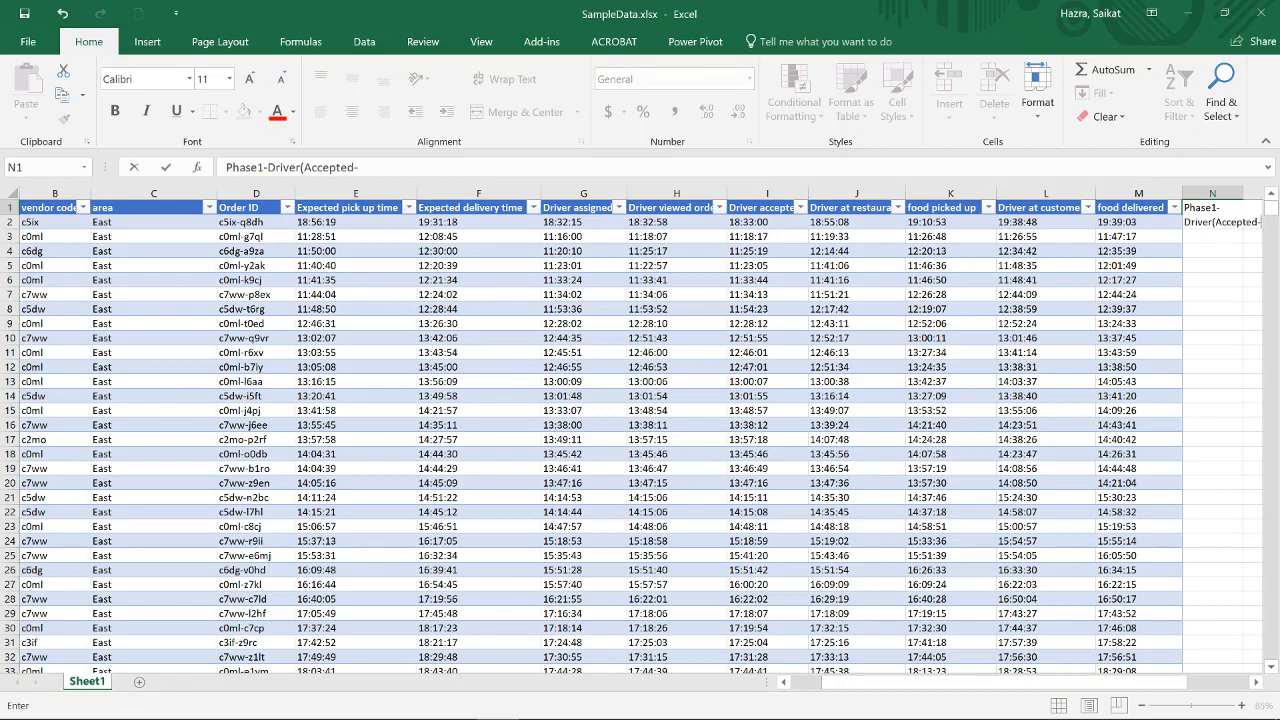
pyautogui.write('-Assigned)')
pyautogui.press('Return')
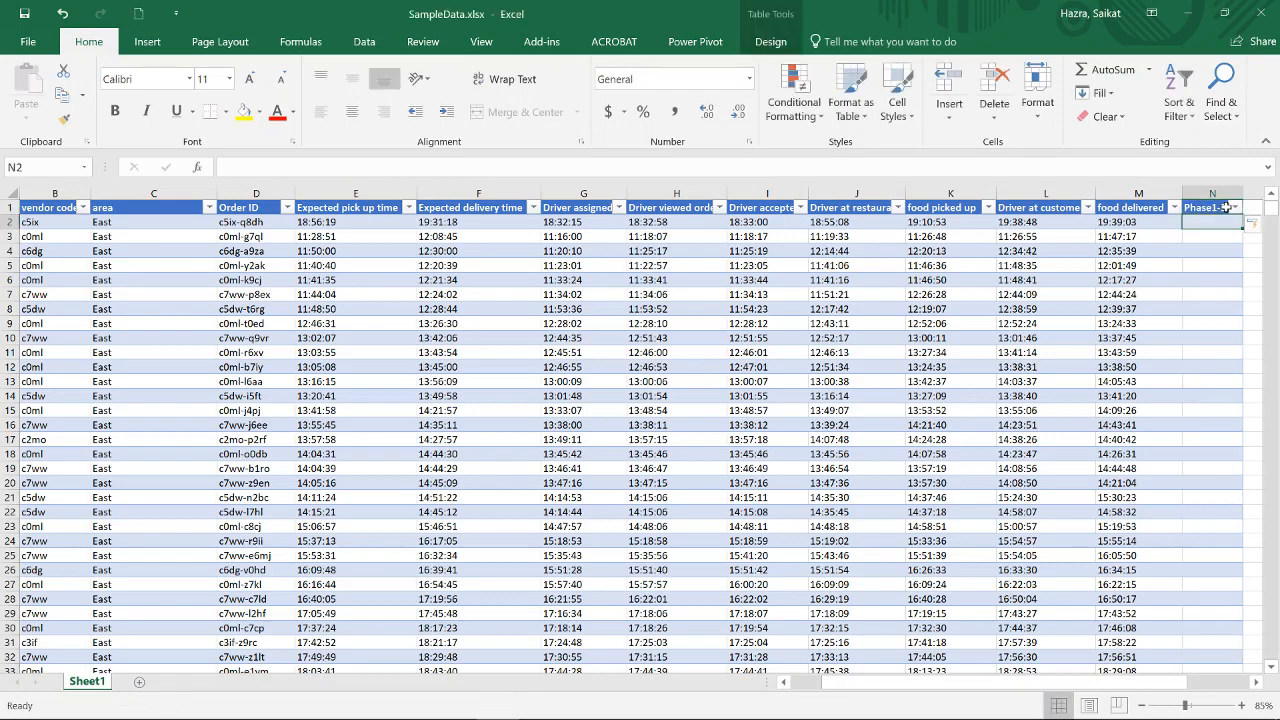
# Fill the Phase1 column with a formula subtracting Driver assigned from Driver accepted
pyautogui.write('=')
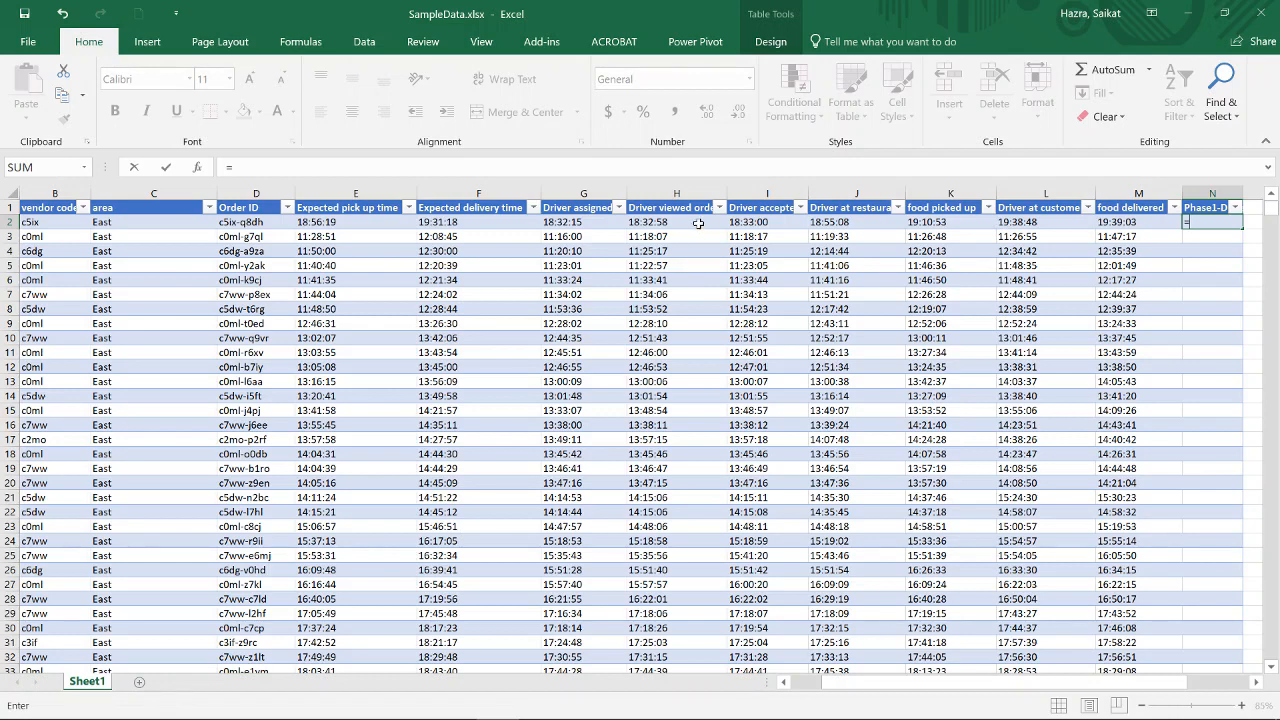
pyautogui.click(777, 222)
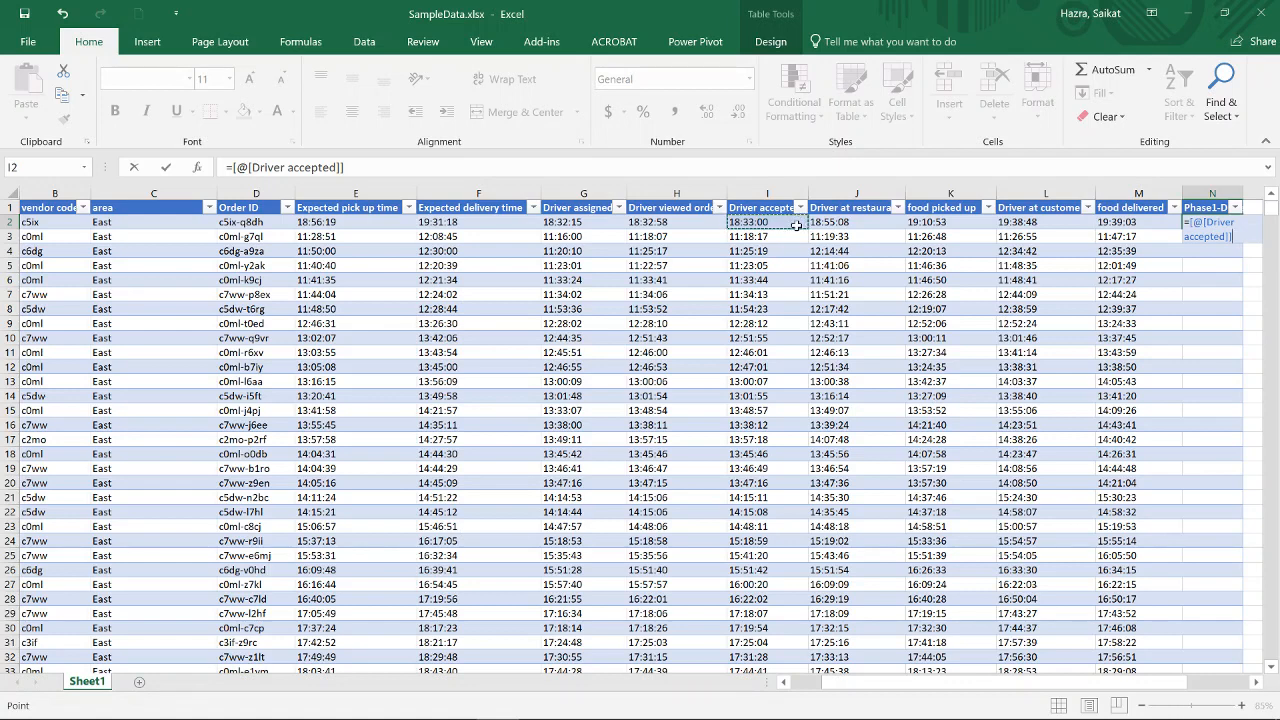
pyautogui.write('-')
pyautogui.click(595, 220)
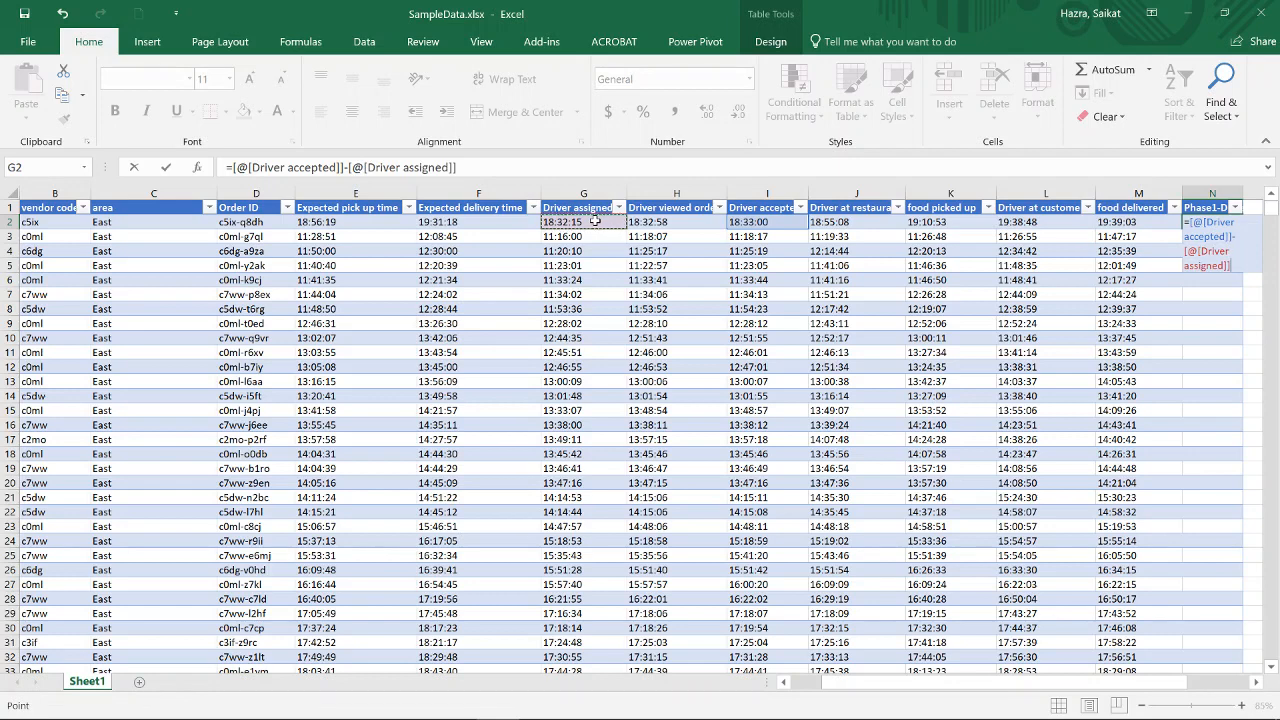
pyautogui.press('Return')
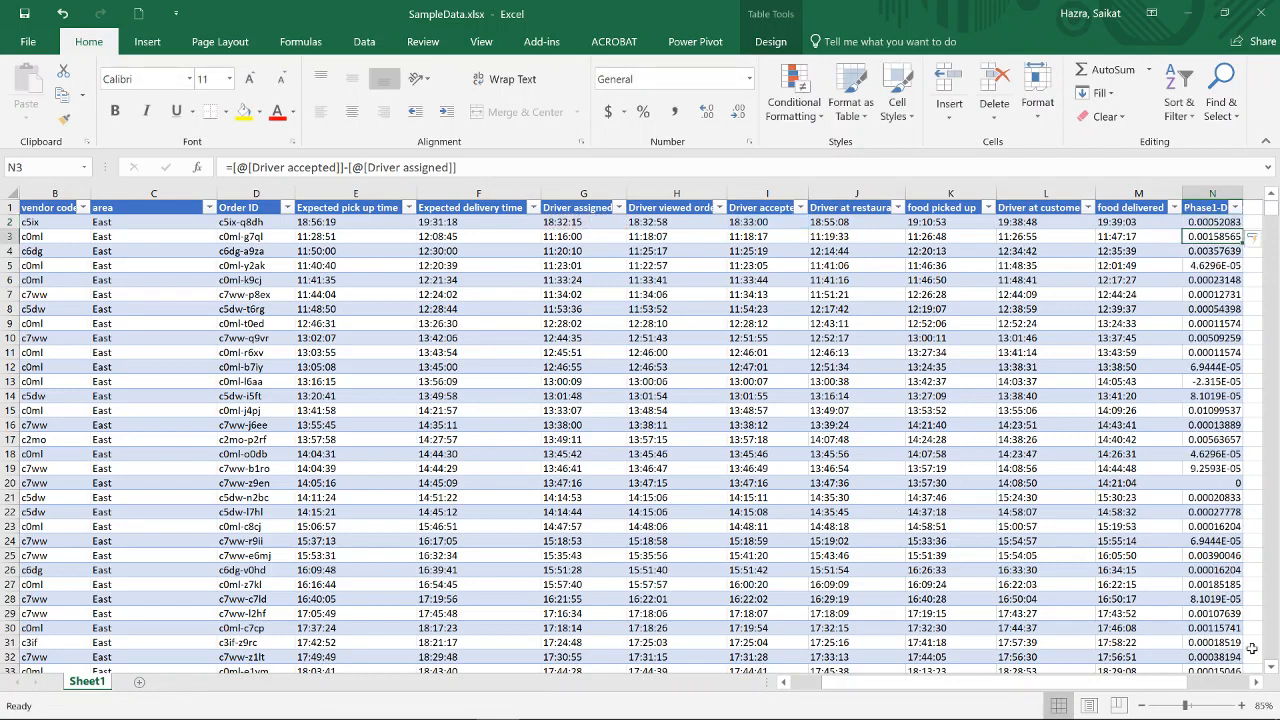
# Check the Phase1 column's full header text and the cell beside it in column O
pyautogui.click(1257, 682)
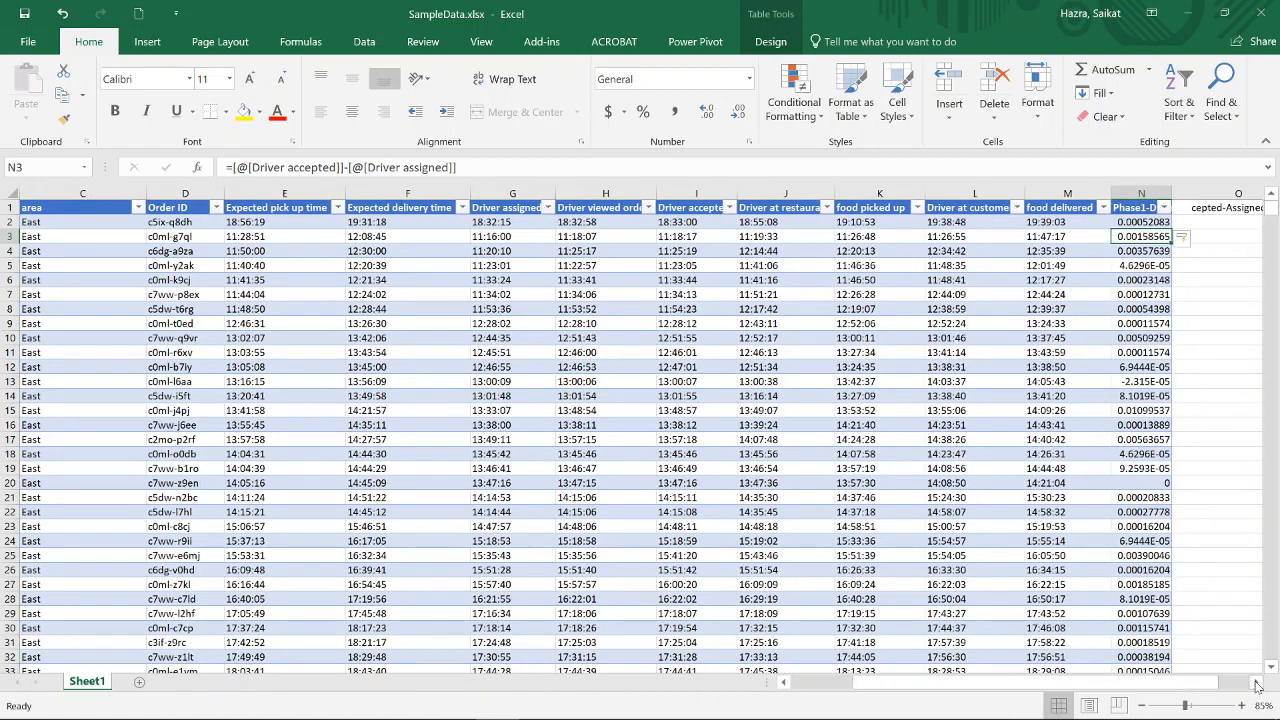
pyautogui.click(1257, 682)
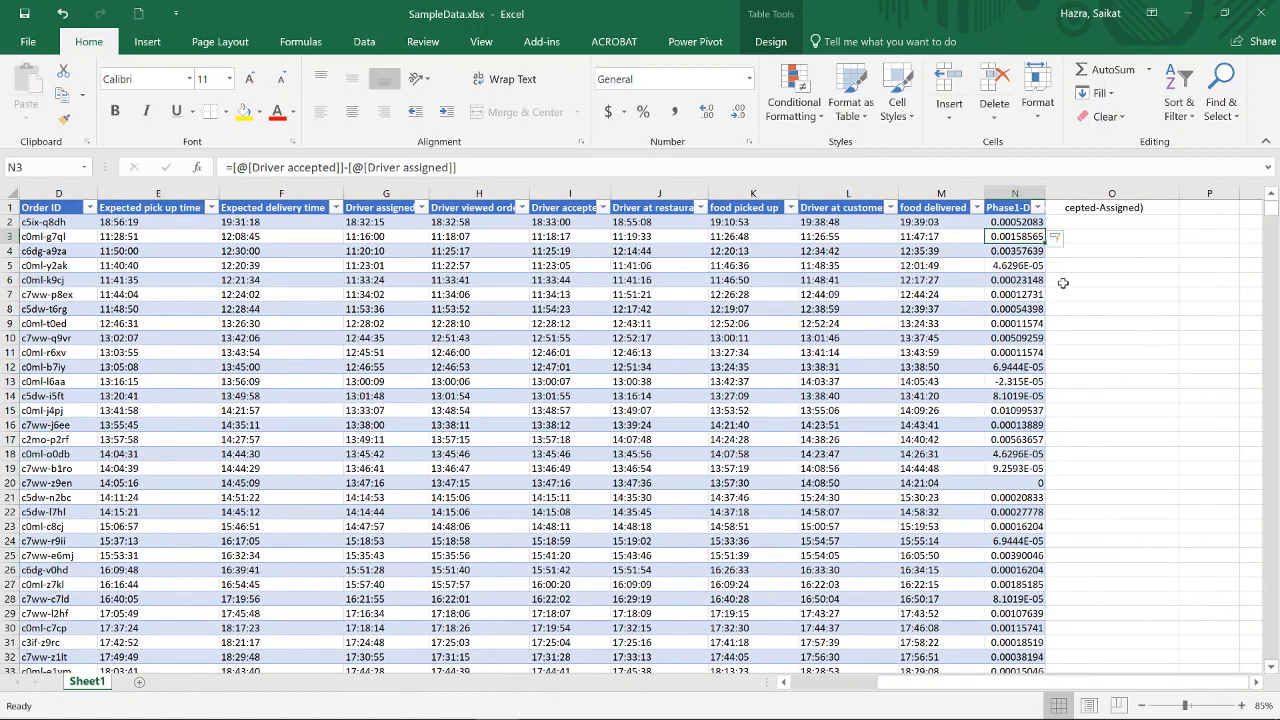
pyautogui.click(1022, 208)
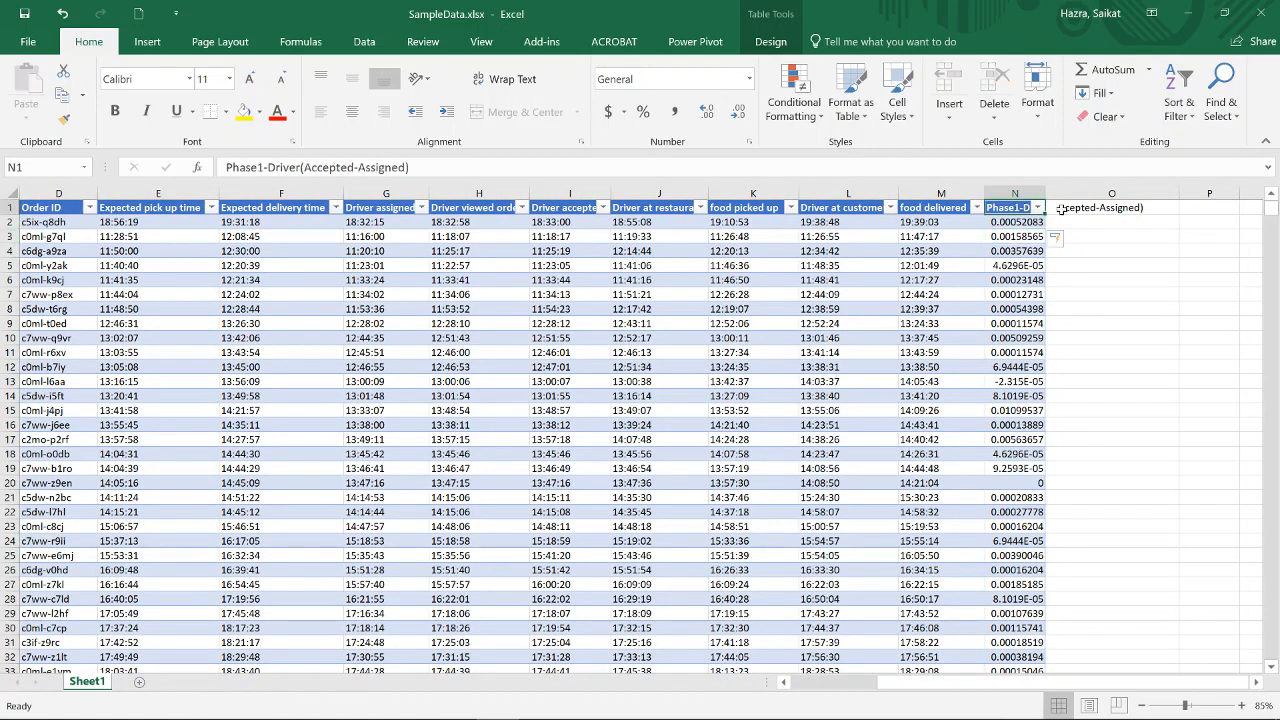
pyautogui.click(1070, 208)
pyautogui.click(1043, 215)
pyautogui.click(1062, 212)
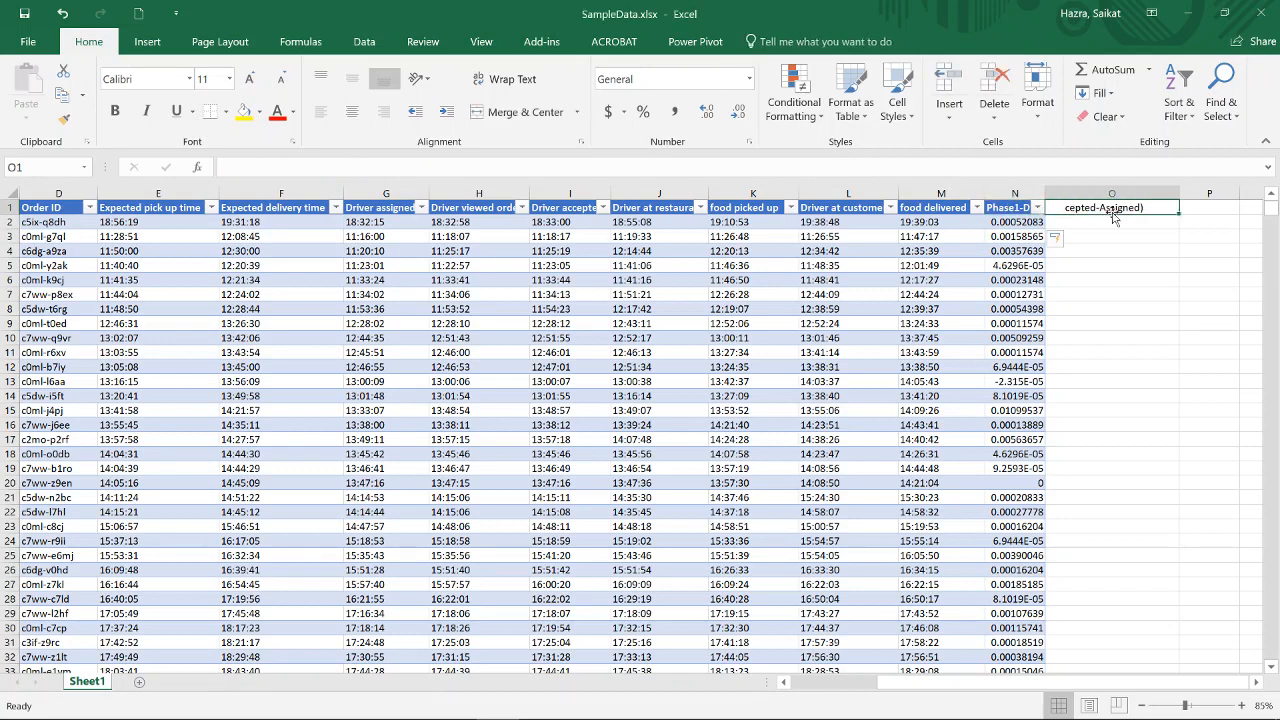
pyautogui.click(1013, 208)
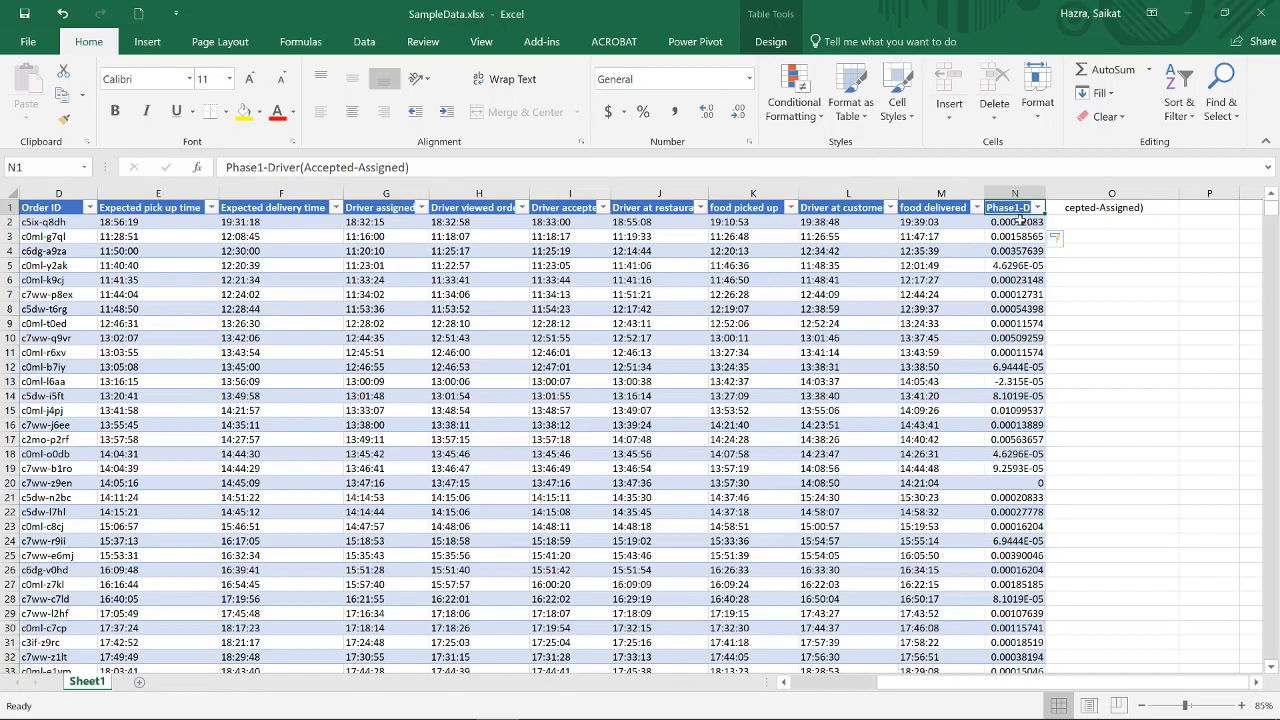
# Format all Phase1 column values from N2 down as Time with the 13:30:55 type
pyautogui.click(1020, 220)
pyautogui.hotkey('ctrl', 'shift', 'Down')
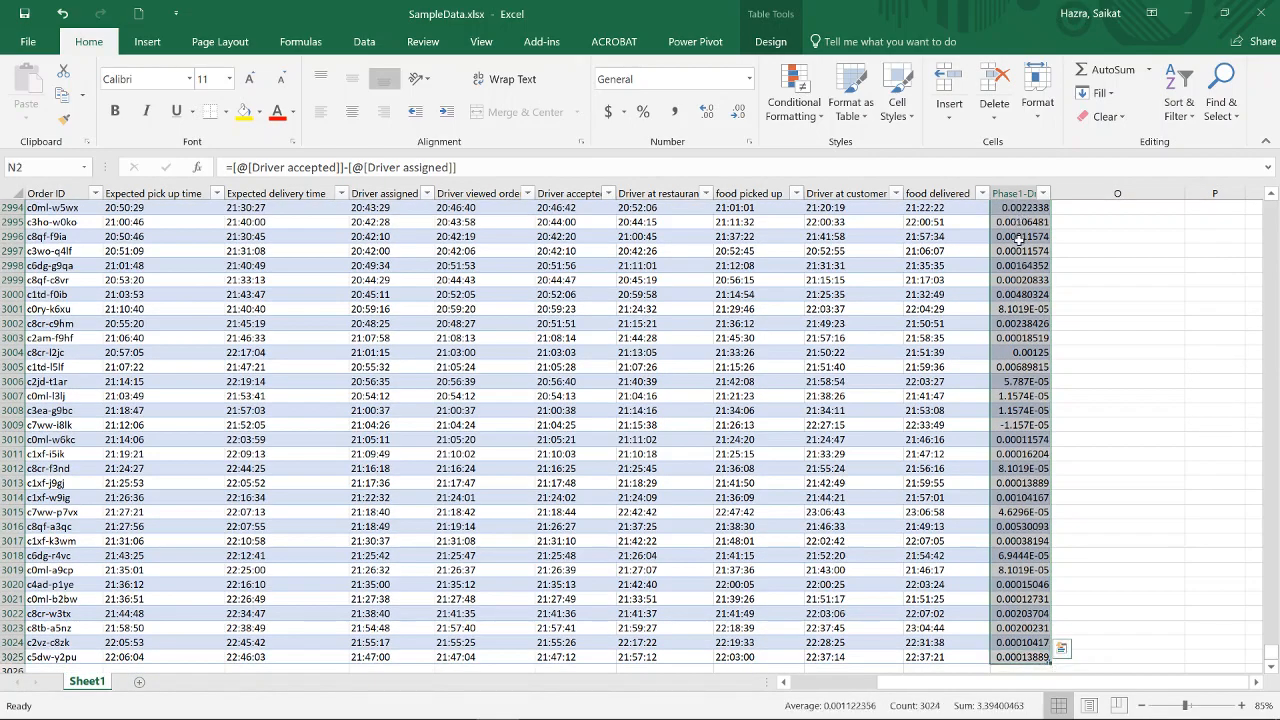
pyautogui.rightClick(1022, 265)
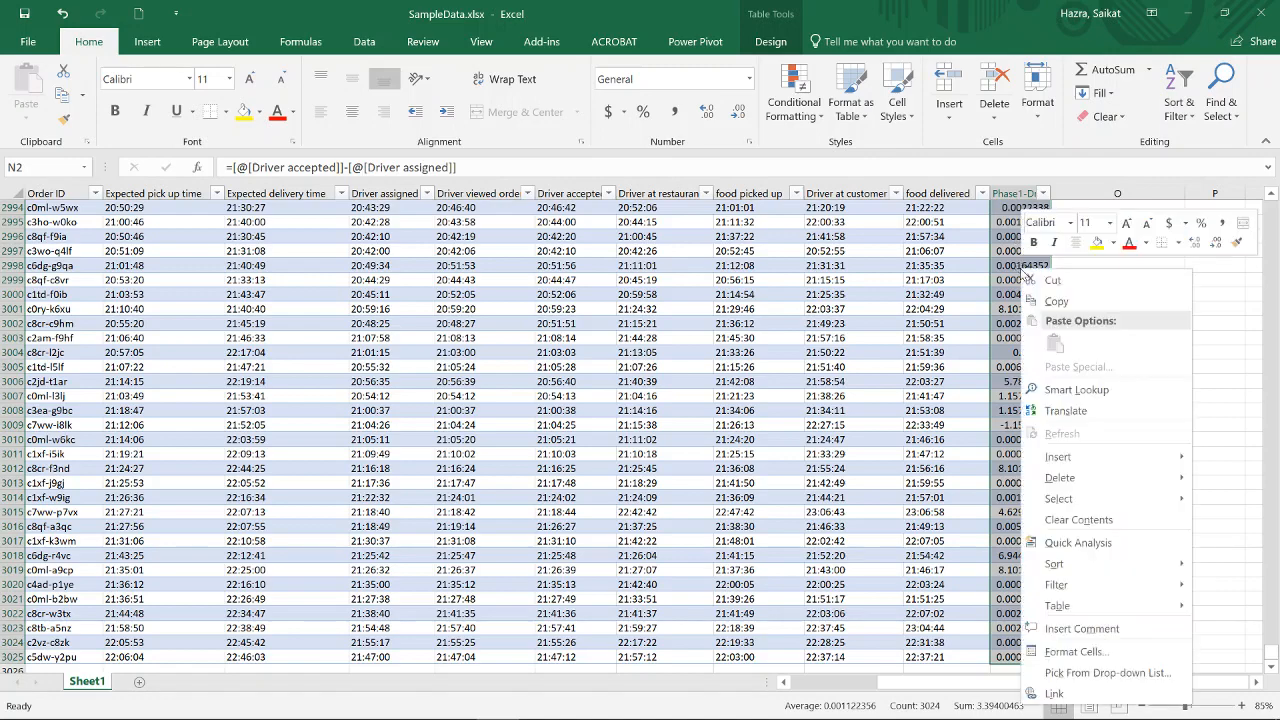
pyautogui.click(1084, 655)
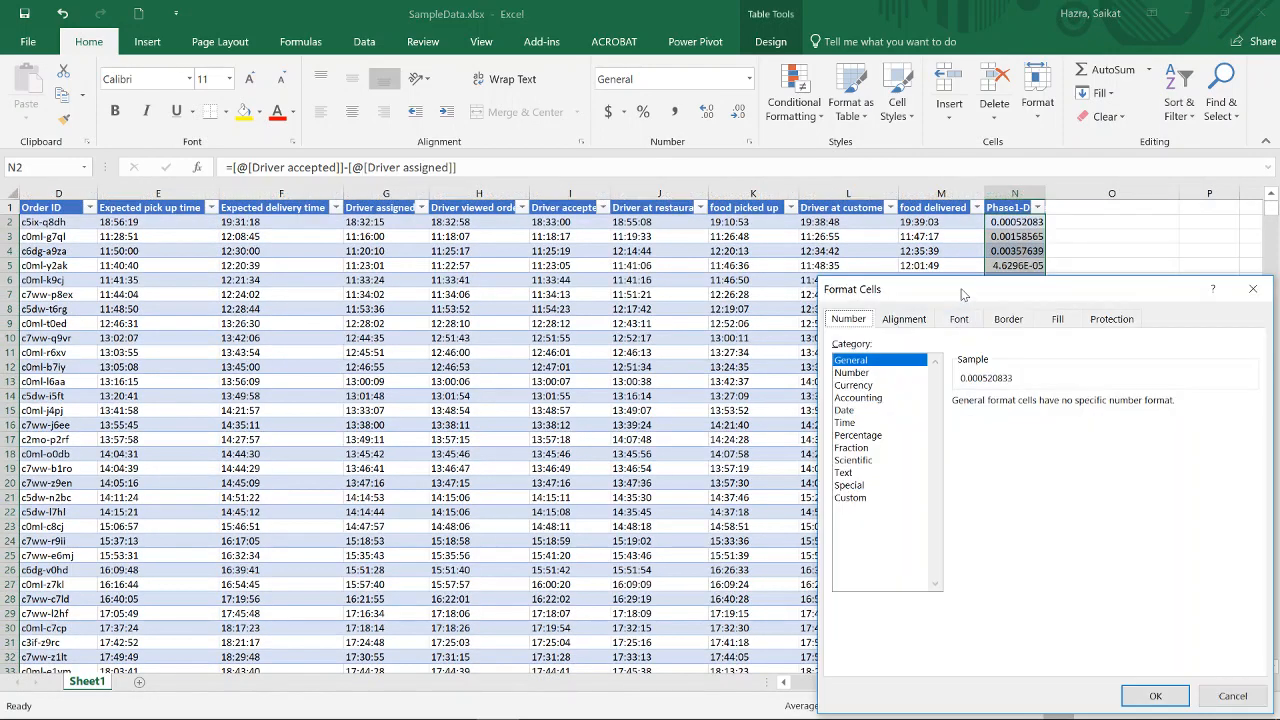
pyautogui.moveTo(1158, 302); pyautogui.dragTo(674, 178)
pyautogui.click(557, 306)
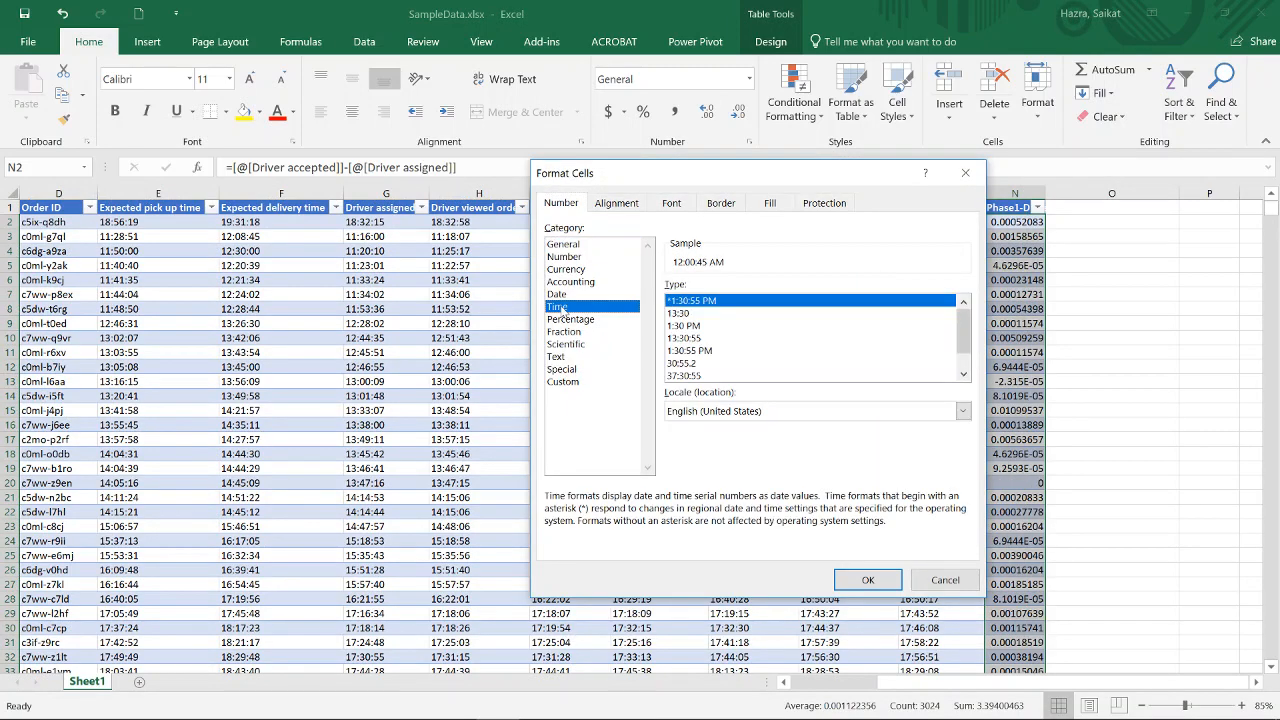
pyautogui.click(697, 340)
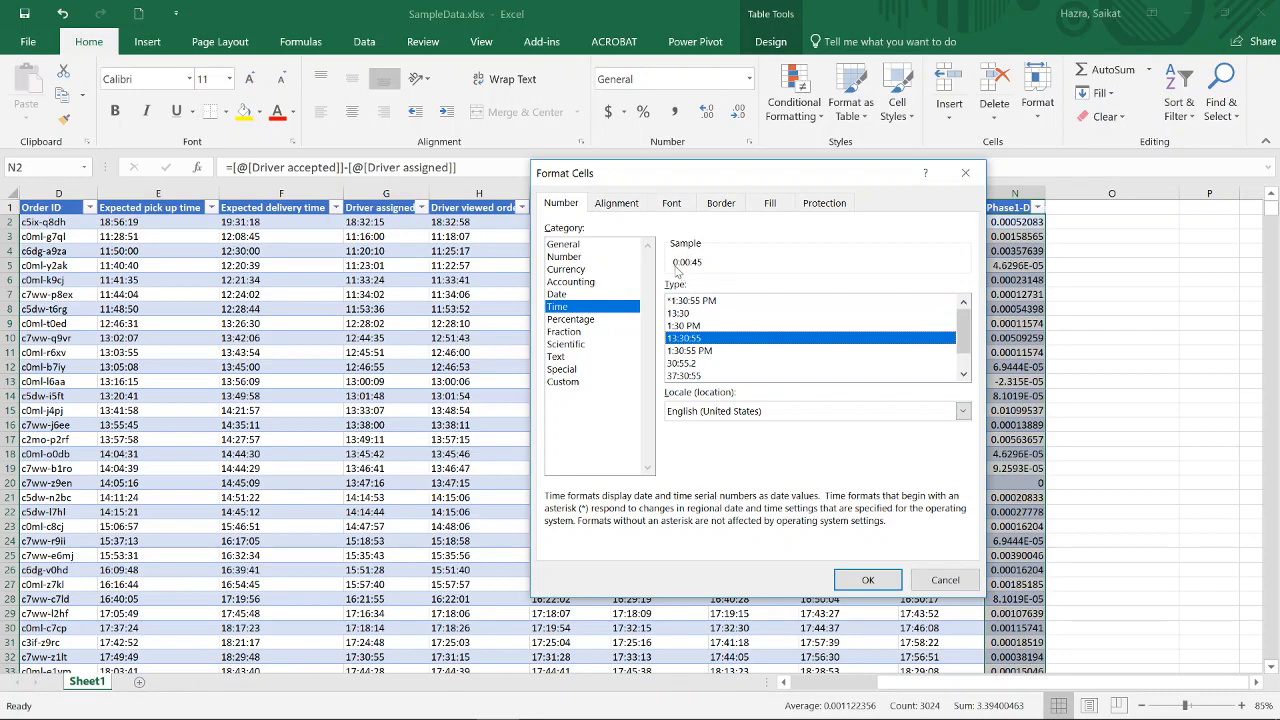
pyautogui.click(877, 579)
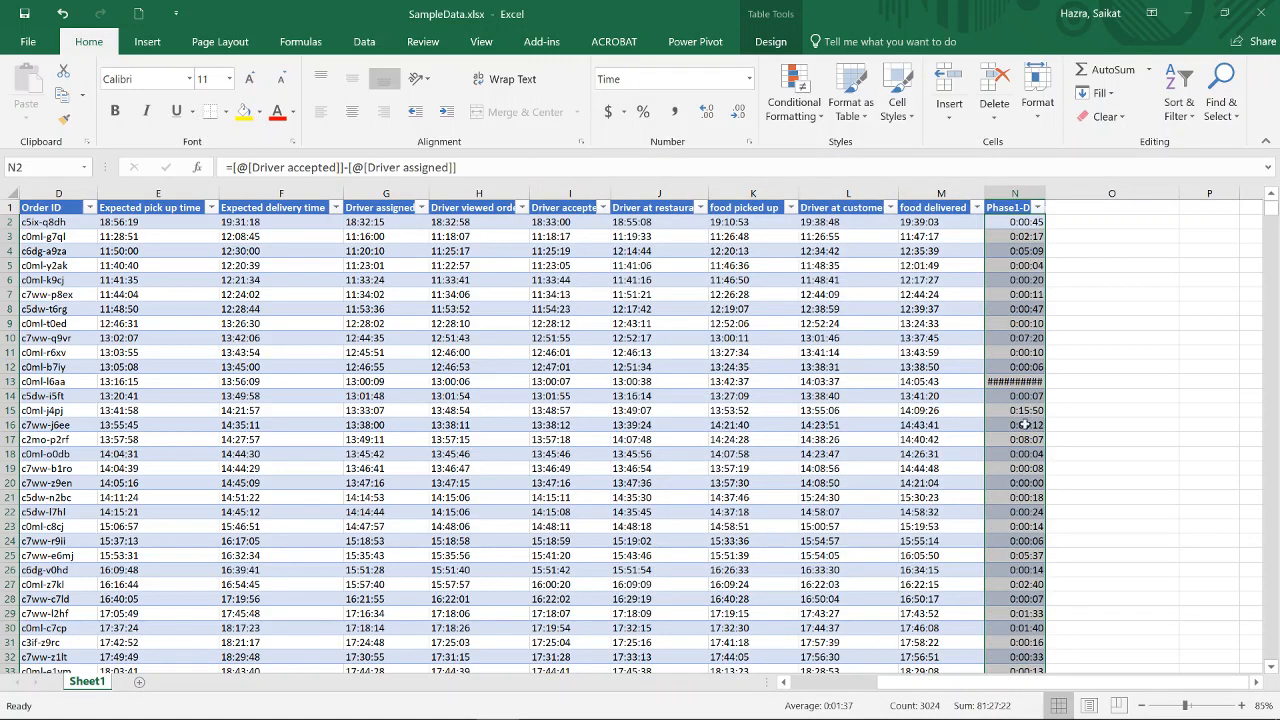
# Look down the Phase1 column for cells filled with hash marks and select N76
pyautogui.scroll(-7, 1025, 425)
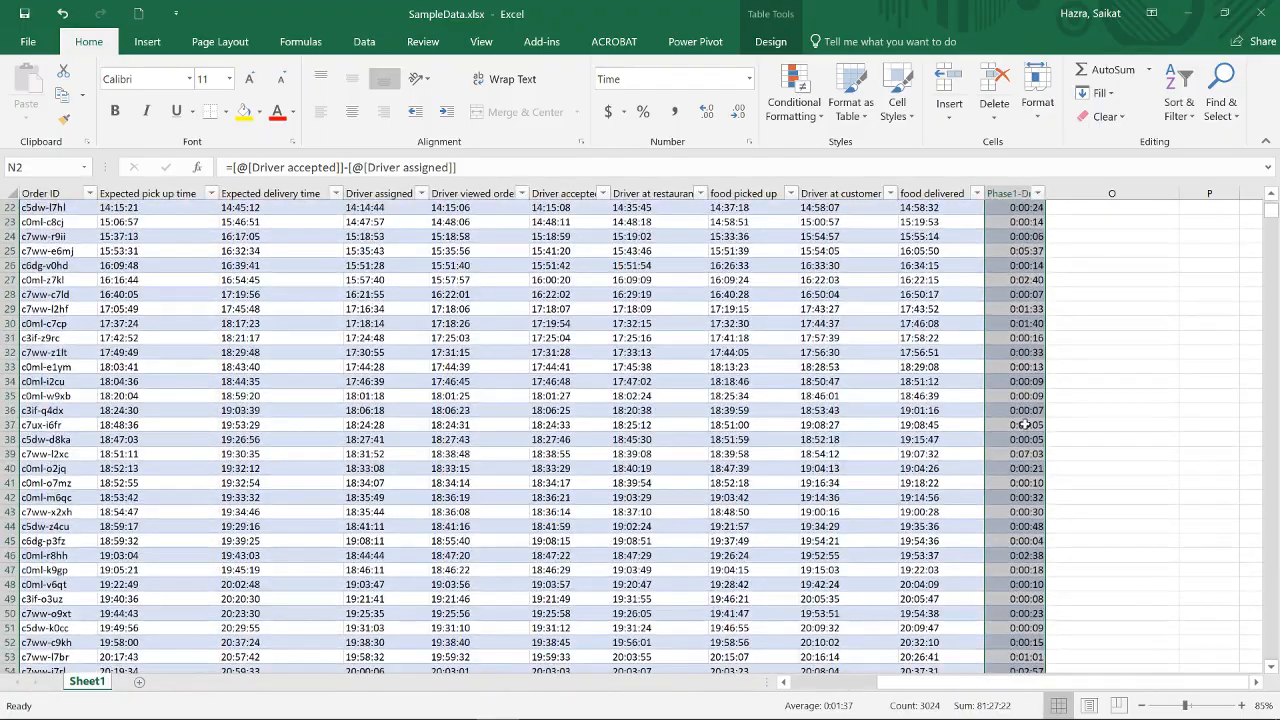
pyautogui.scroll(-3, 1025, 425)
pyautogui.scroll(-7, 1025, 425)
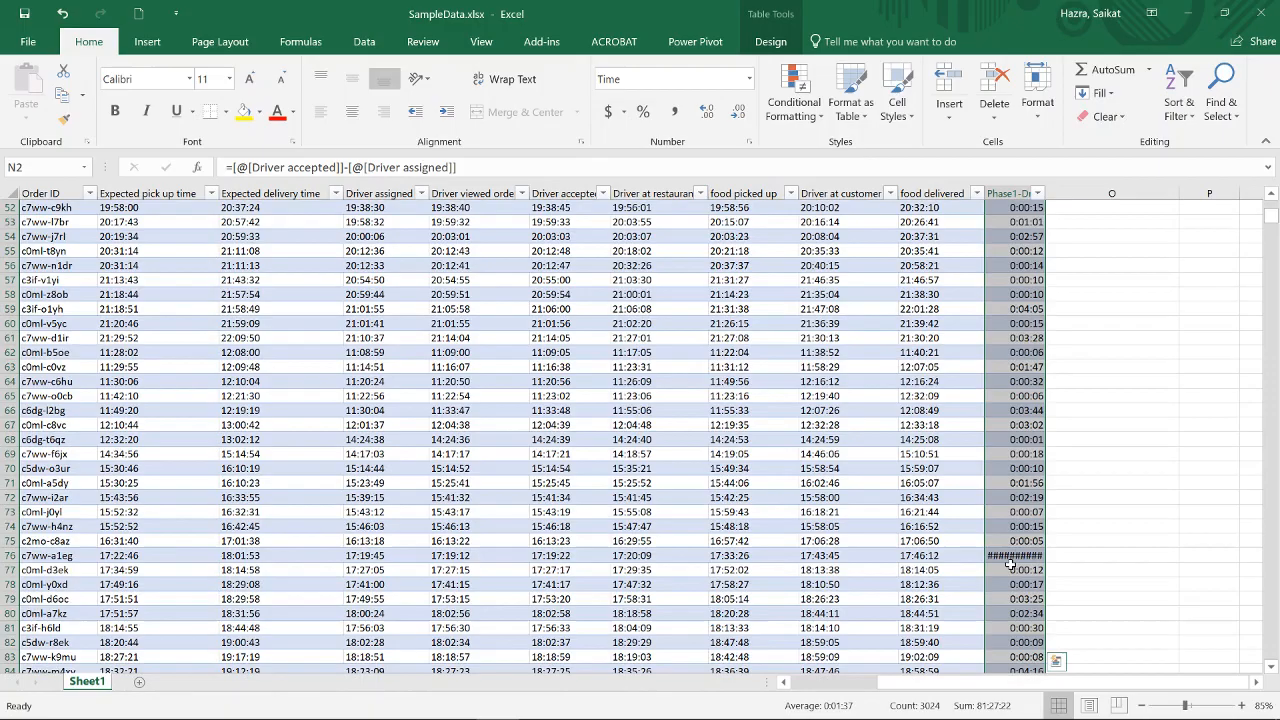
pyautogui.click(1010, 559)
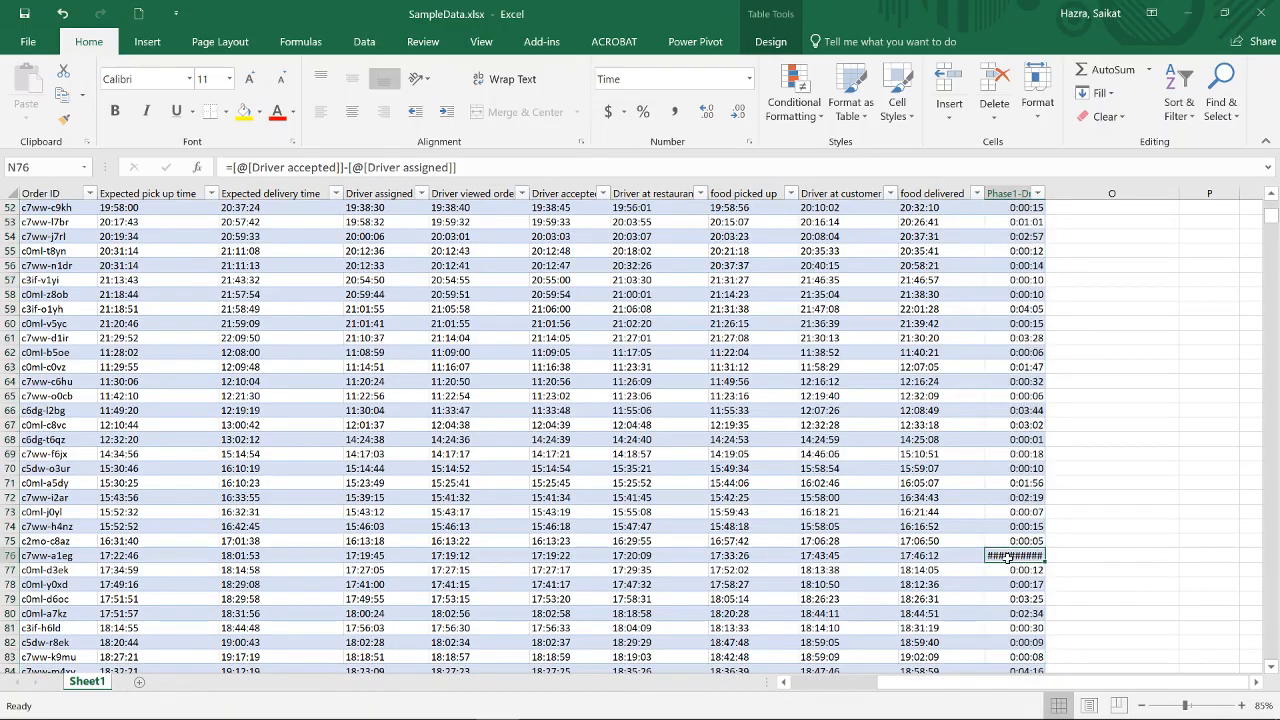
# Copy the hash-filled Phase1 result in N13 and paste only its value into O3
pyautogui.scroll(11, 1025, 438)
pyautogui.scroll(6, 1025, 438)
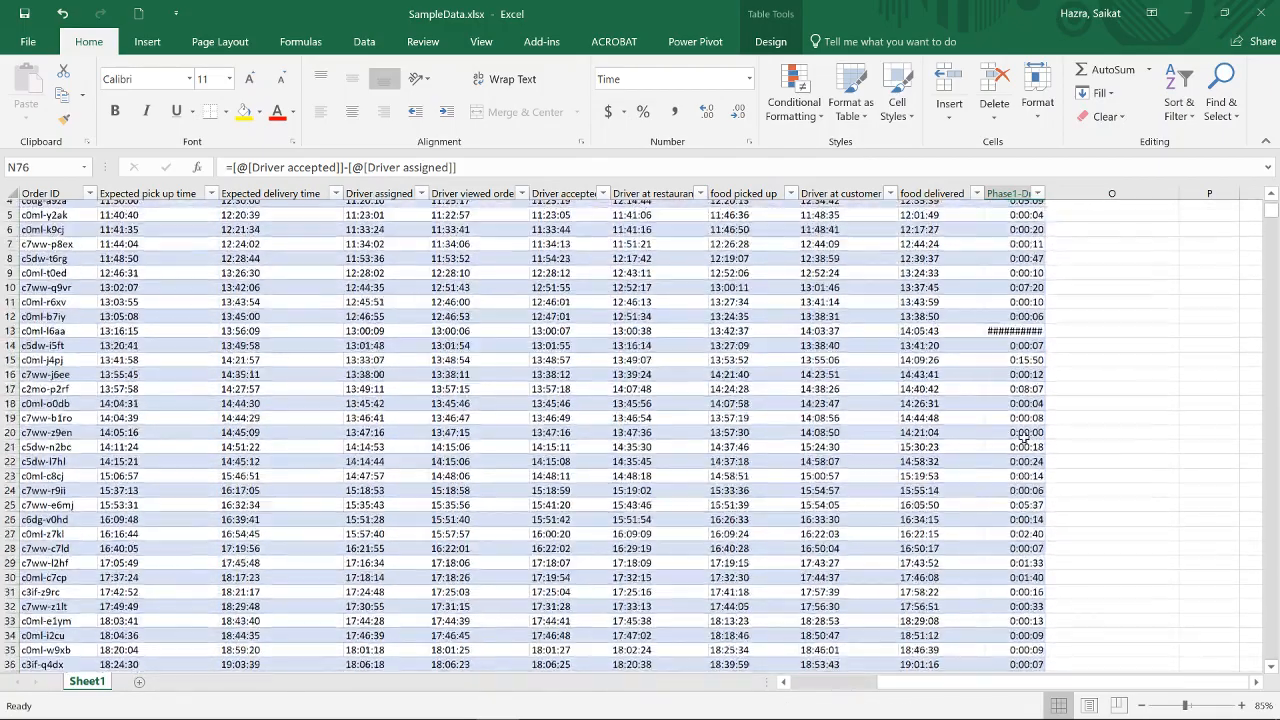
pyautogui.click(1012, 381)
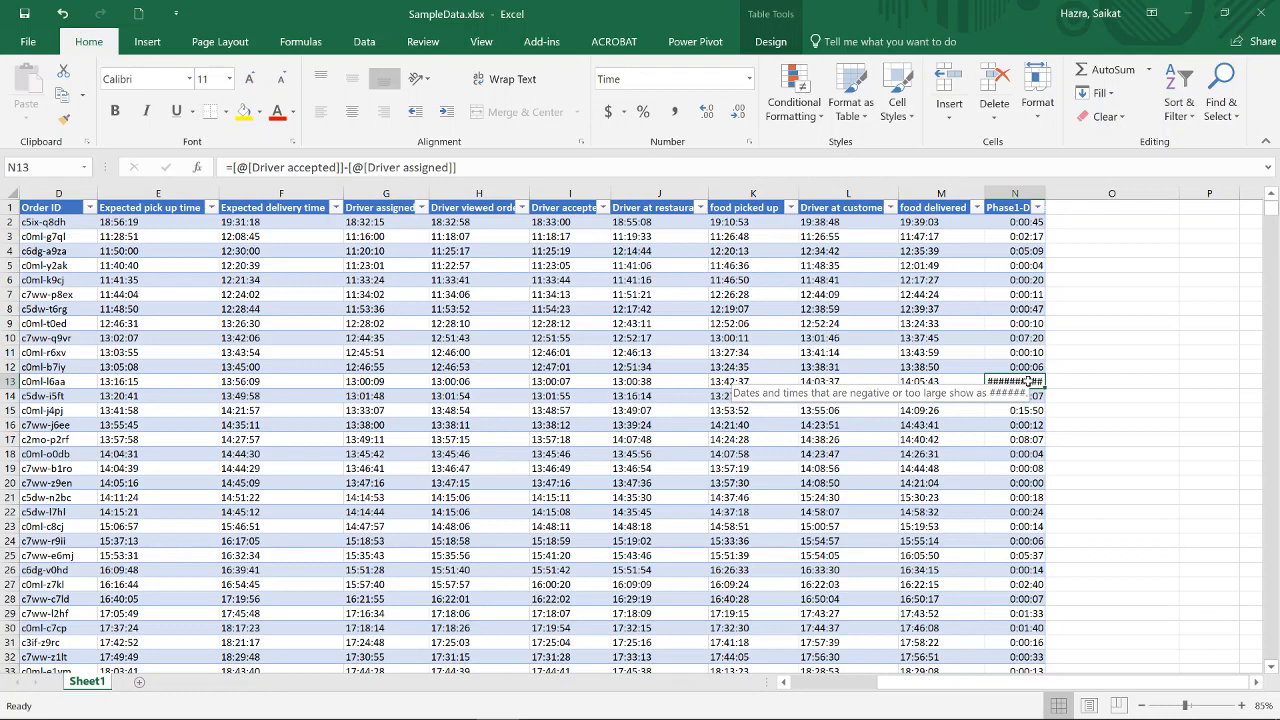
pyautogui.hotkey('ctrl', 'c')
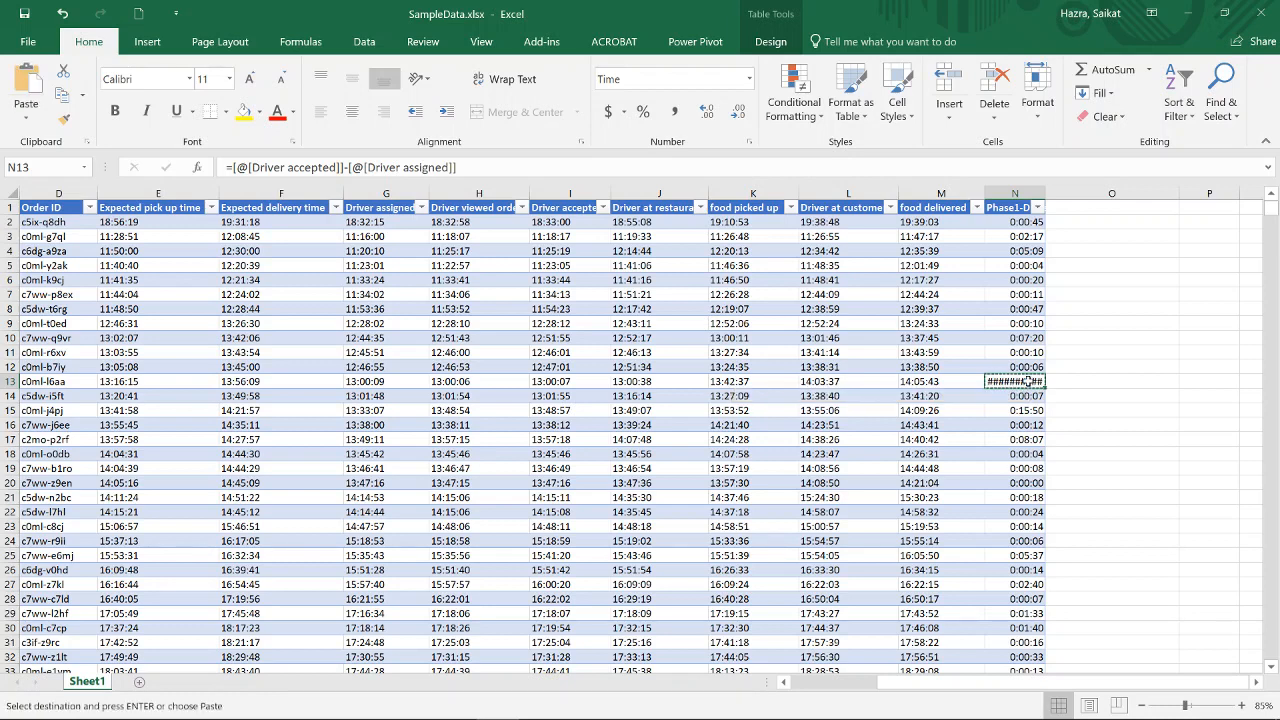
pyautogui.click(1153, 238)
pyautogui.hotkey('ctrl', 'alt', 'v')
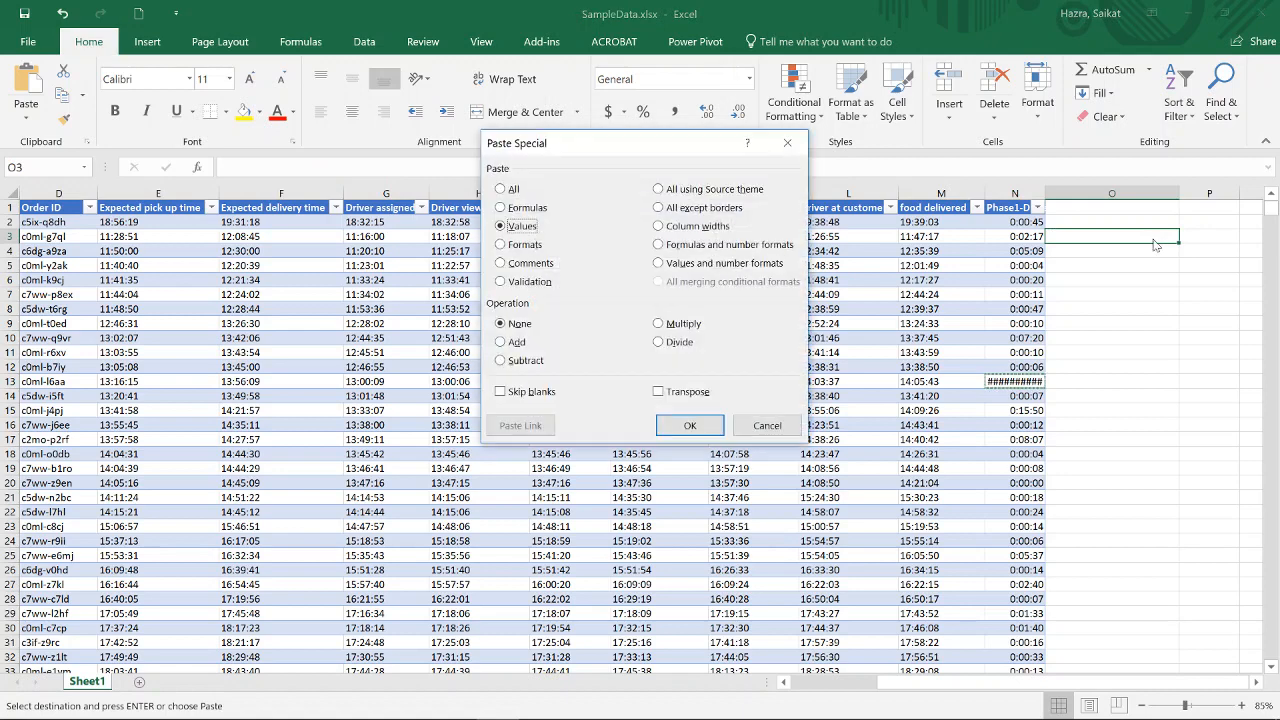
pyautogui.press('Return')
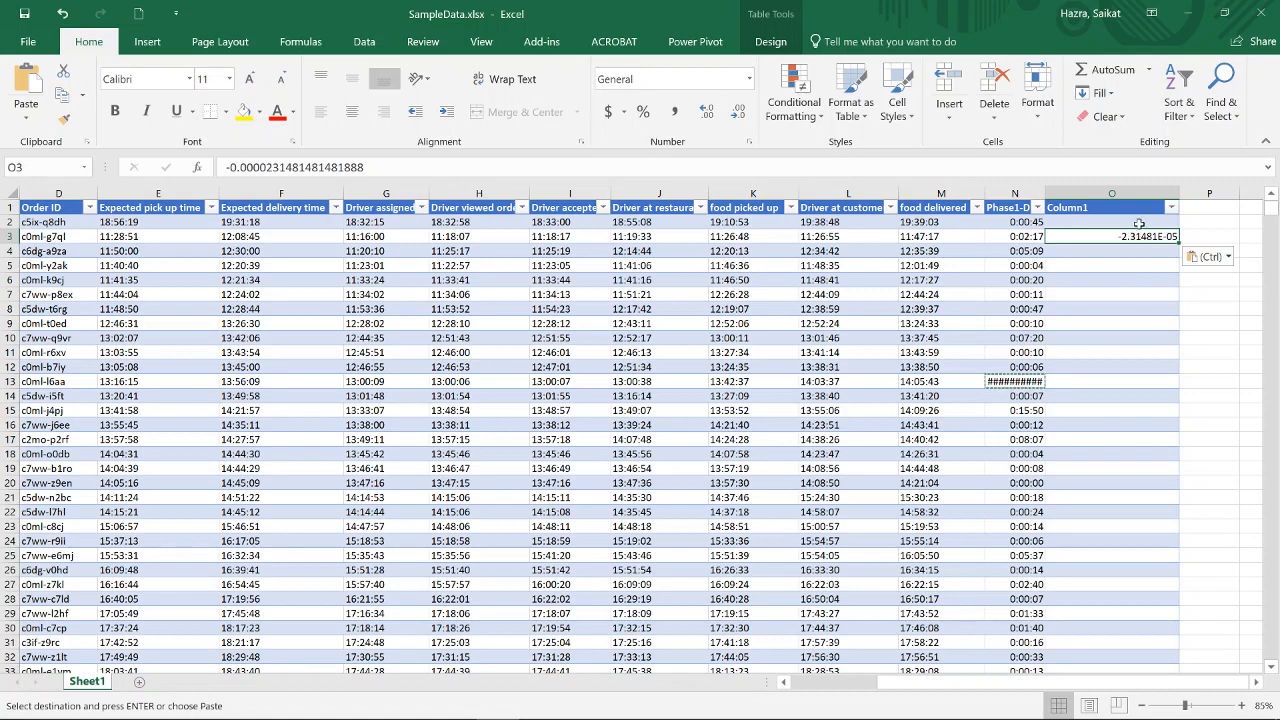
# Examine row 13 and the cells referenced by the Phase1 formula in N13
pyautogui.click(1016, 382)
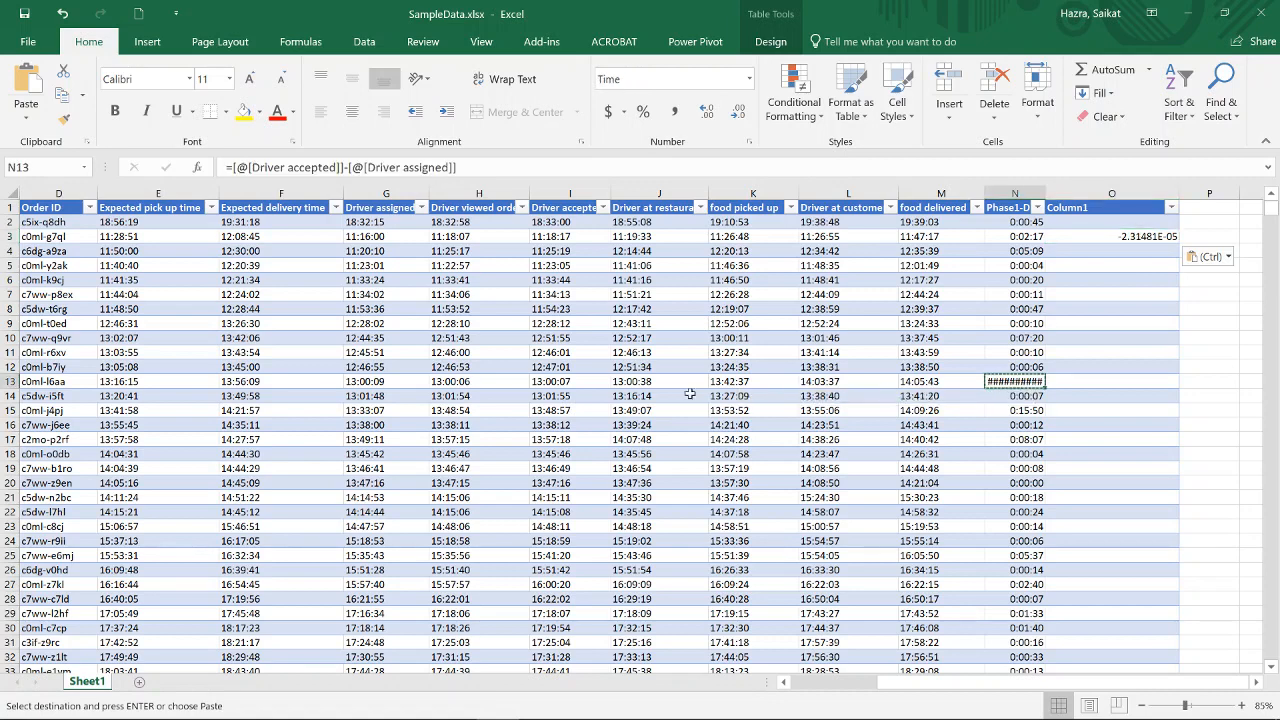
pyautogui.click(8, 381)
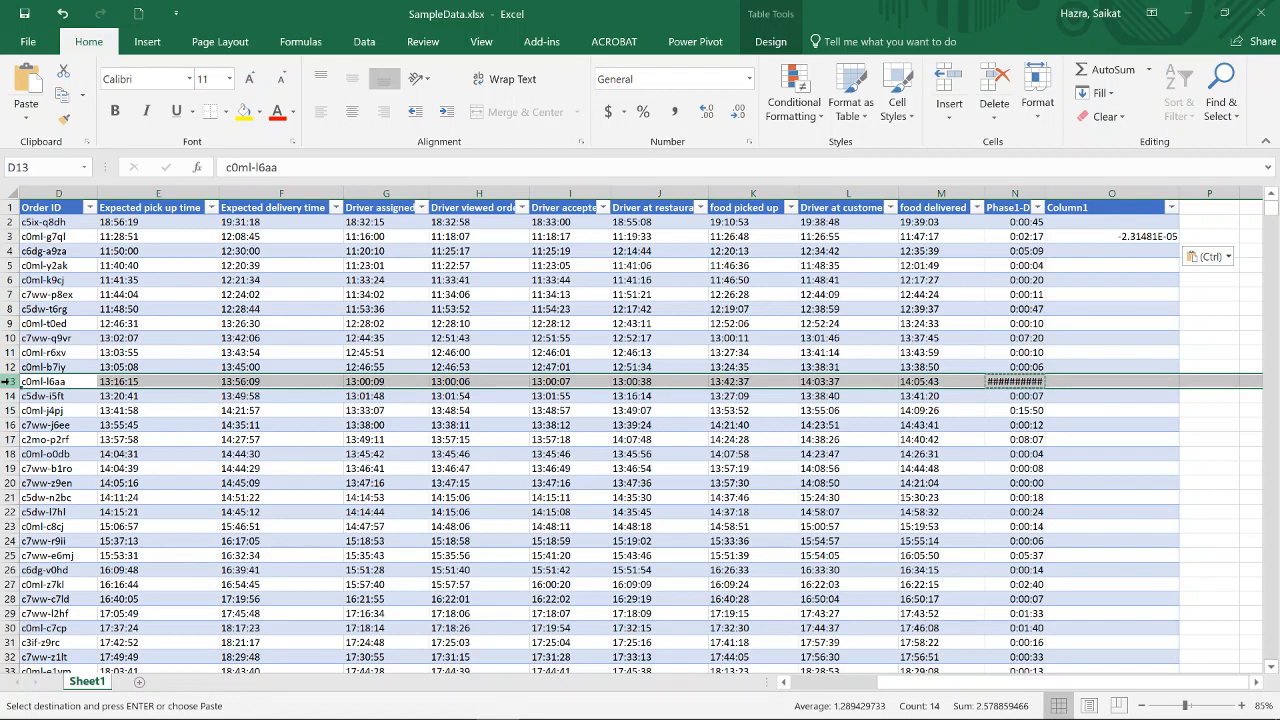
pyautogui.click(1025, 381)
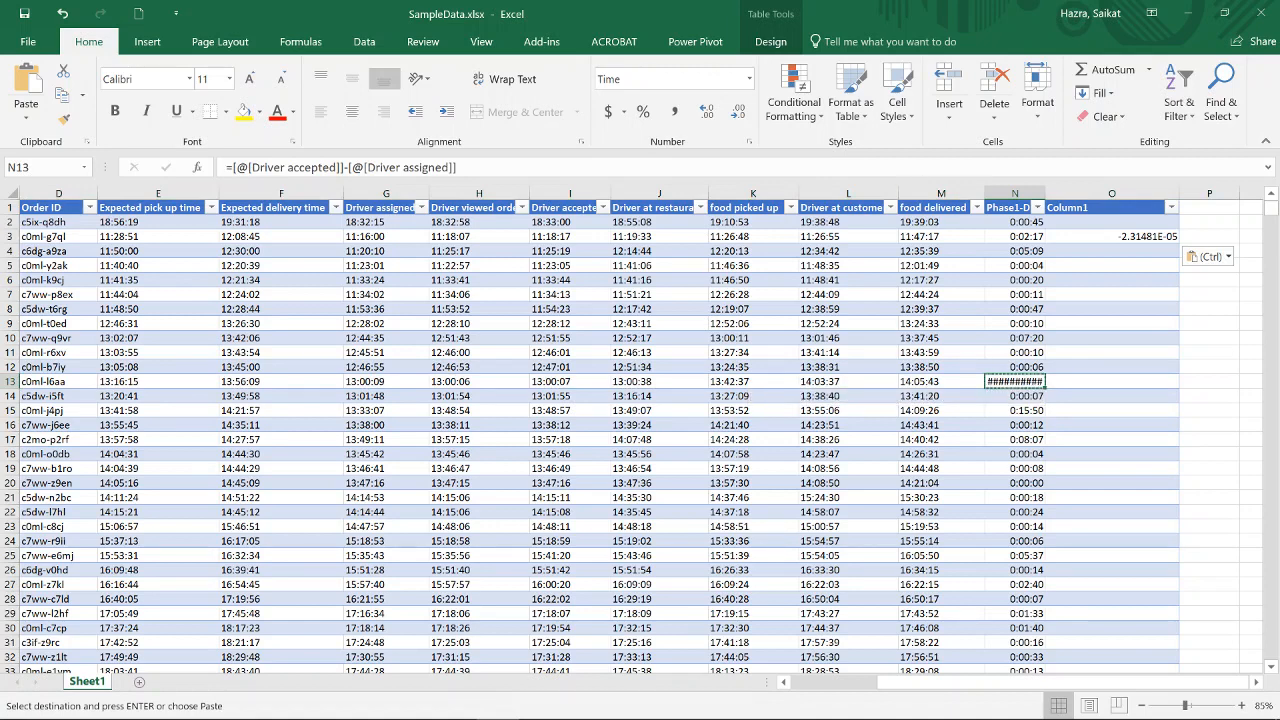
pyautogui.click(900, 168)
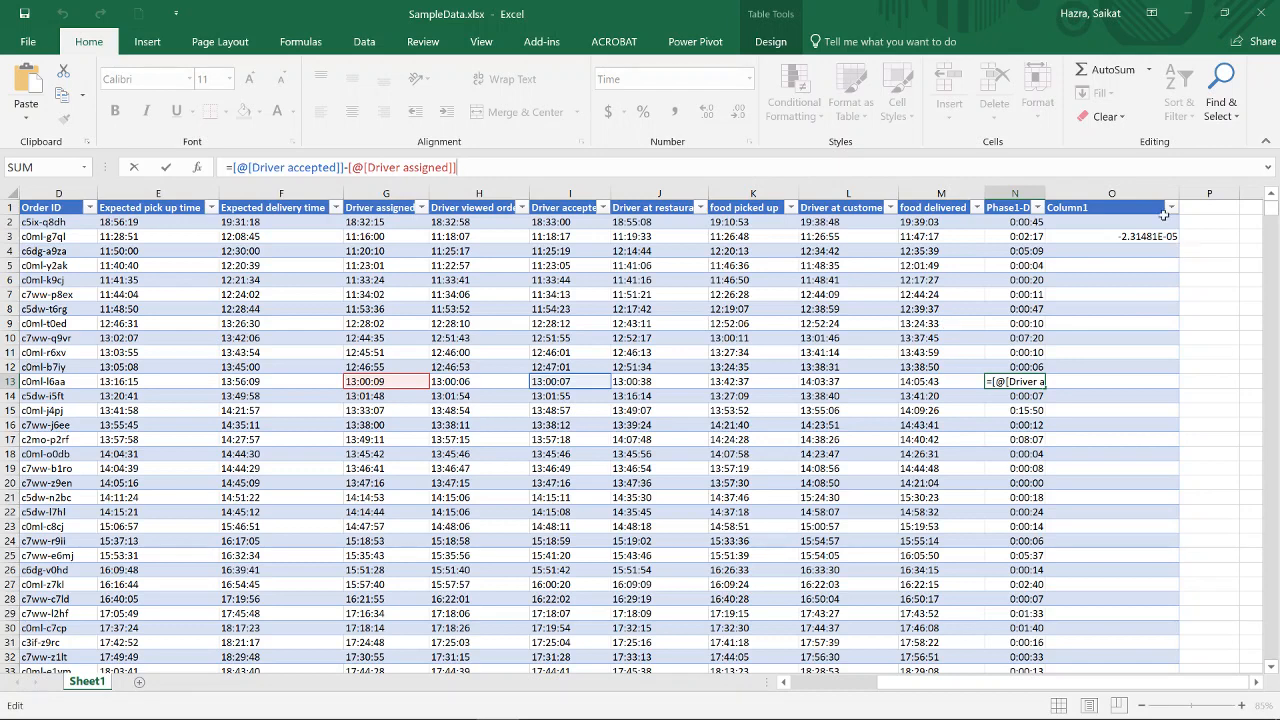
# Delete column O with the pasted test value
pyautogui.click(1137, 193)
pyautogui.rightClick(1137, 193)
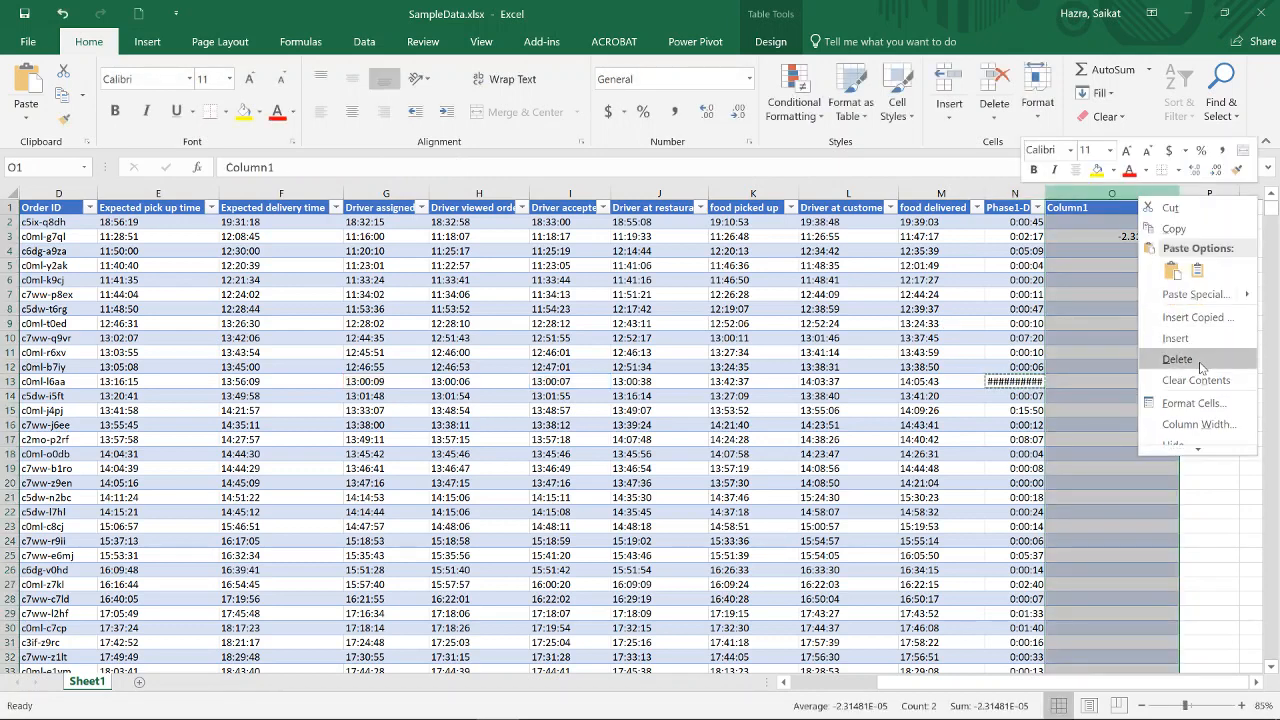
pyautogui.click(1168, 357)
pyautogui.click(1136, 250)
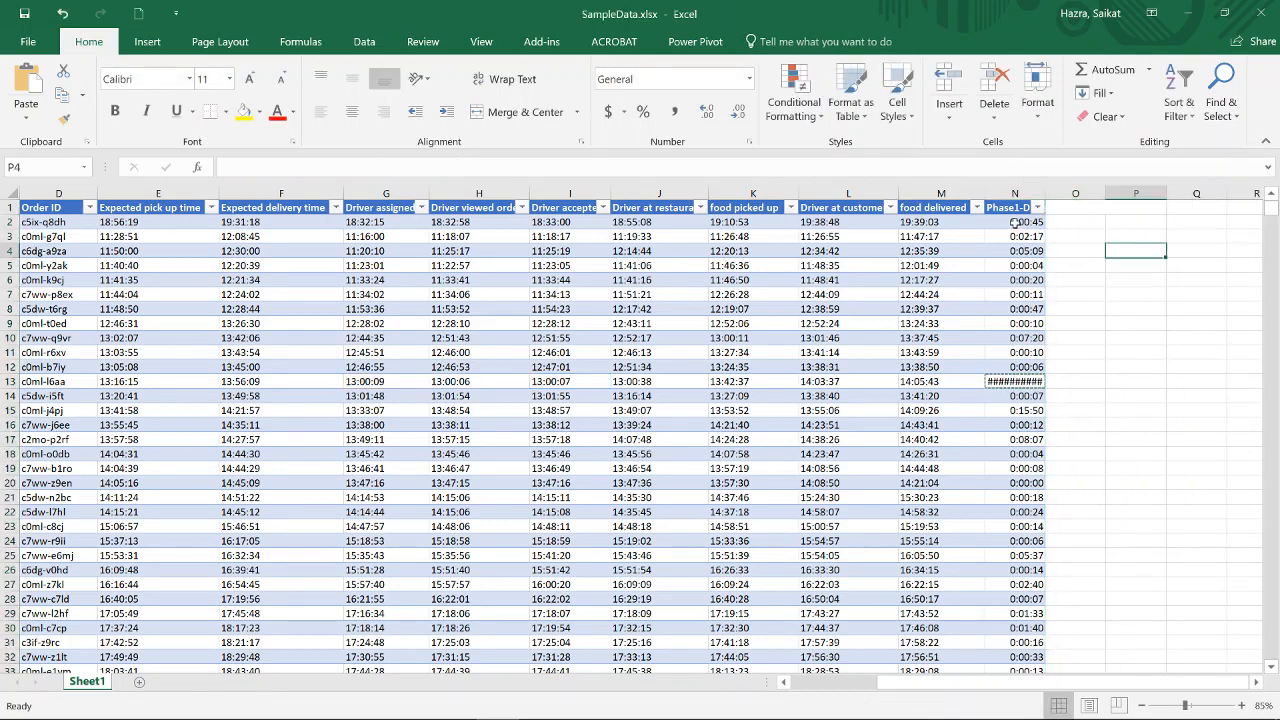
# Wrap the Phase1 column formula in IF, returning "" when Driver accepted minus Driver assigned is below 0 and that difference otherwise
pyautogui.click(1015, 222)
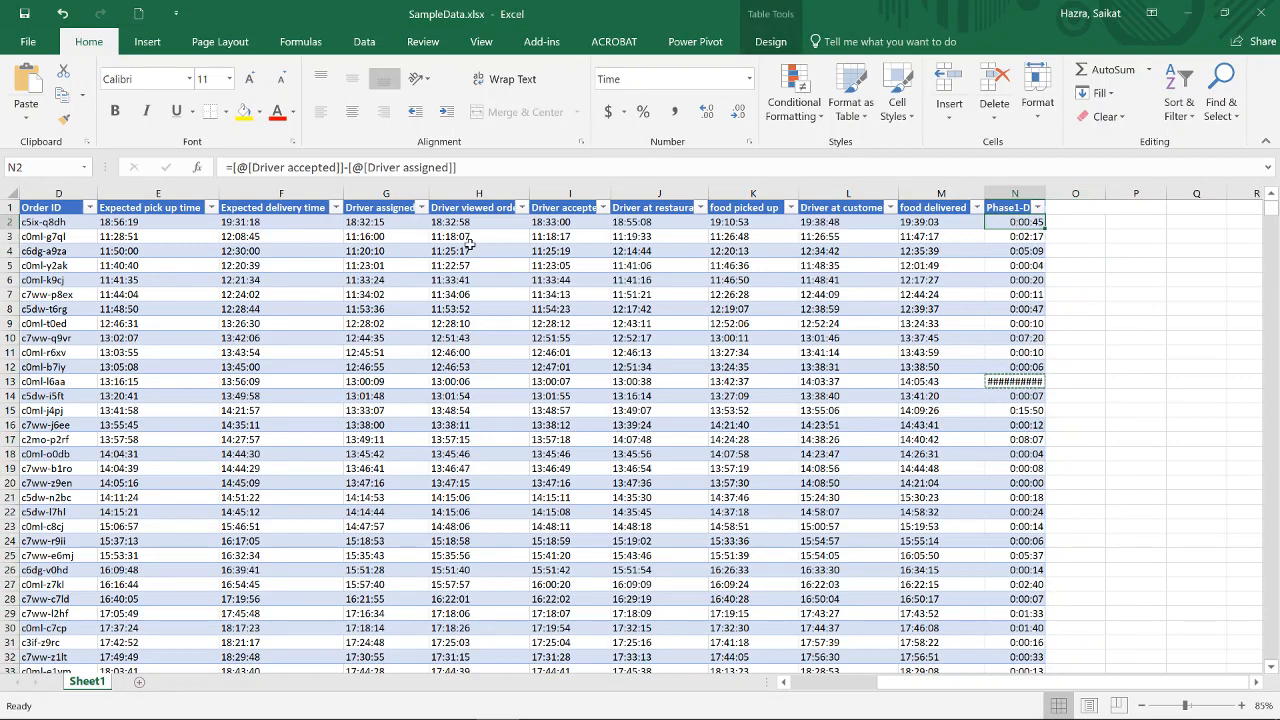
pyautogui.moveTo(484, 168); pyautogui.dragTo(232, 168)
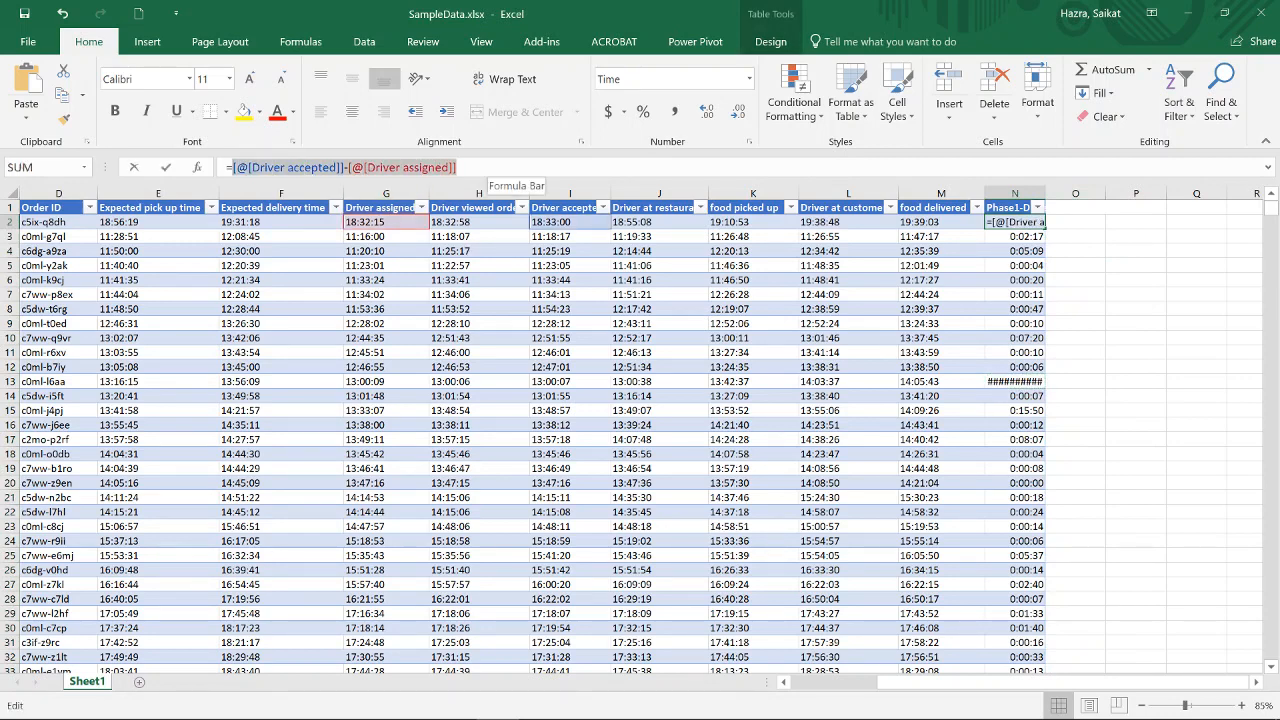
pyautogui.press('Escape')
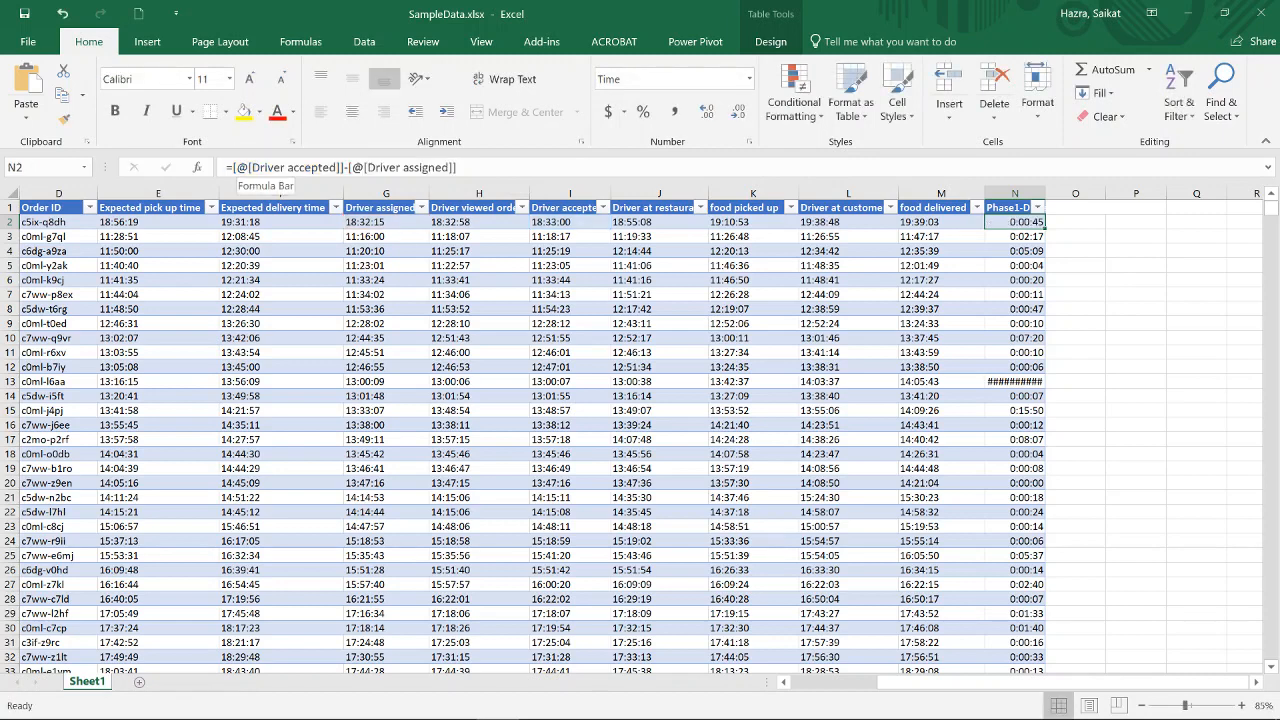
pyautogui.click(230, 168)
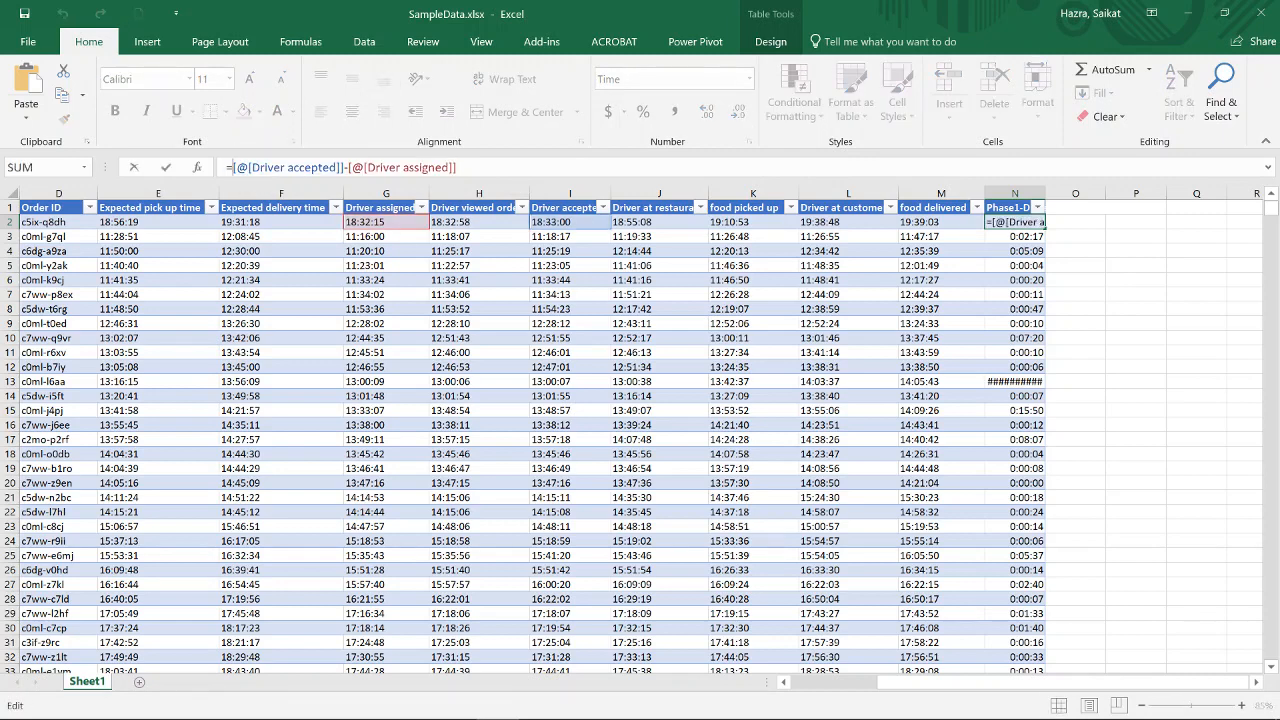
pyautogui.write('if(')
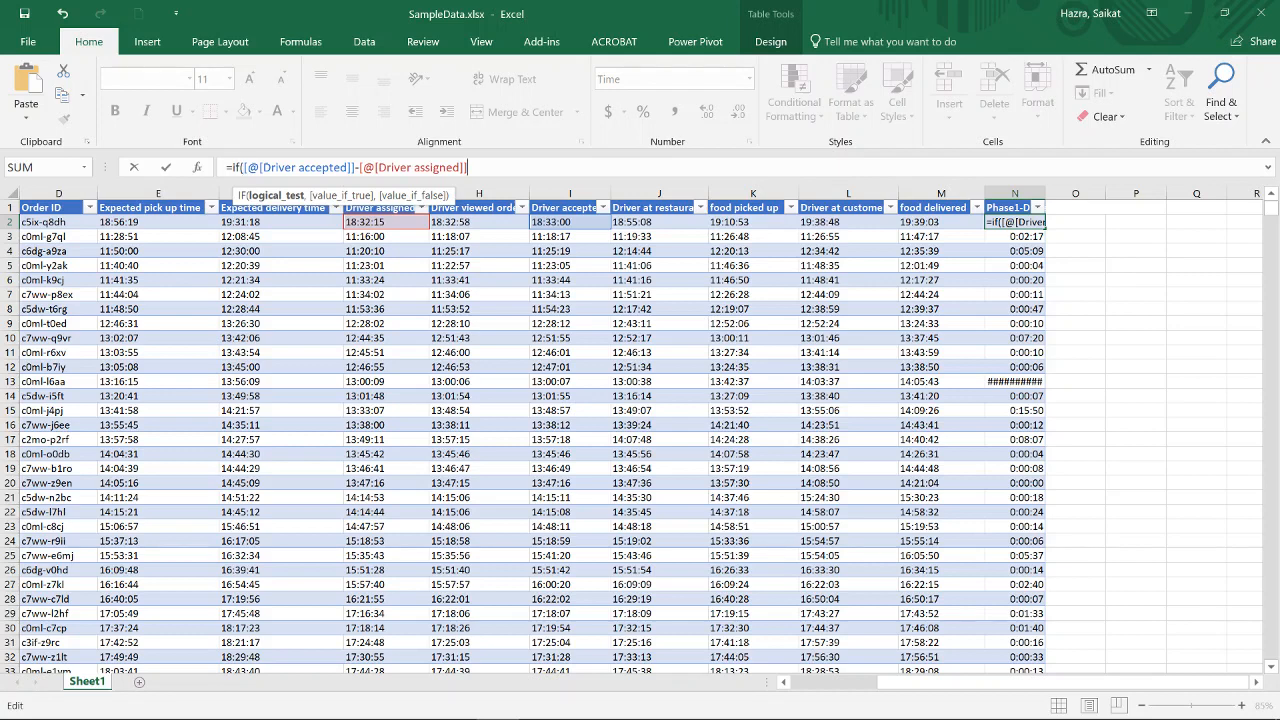
pyautogui.write('<0')
pyautogui.write(',"')
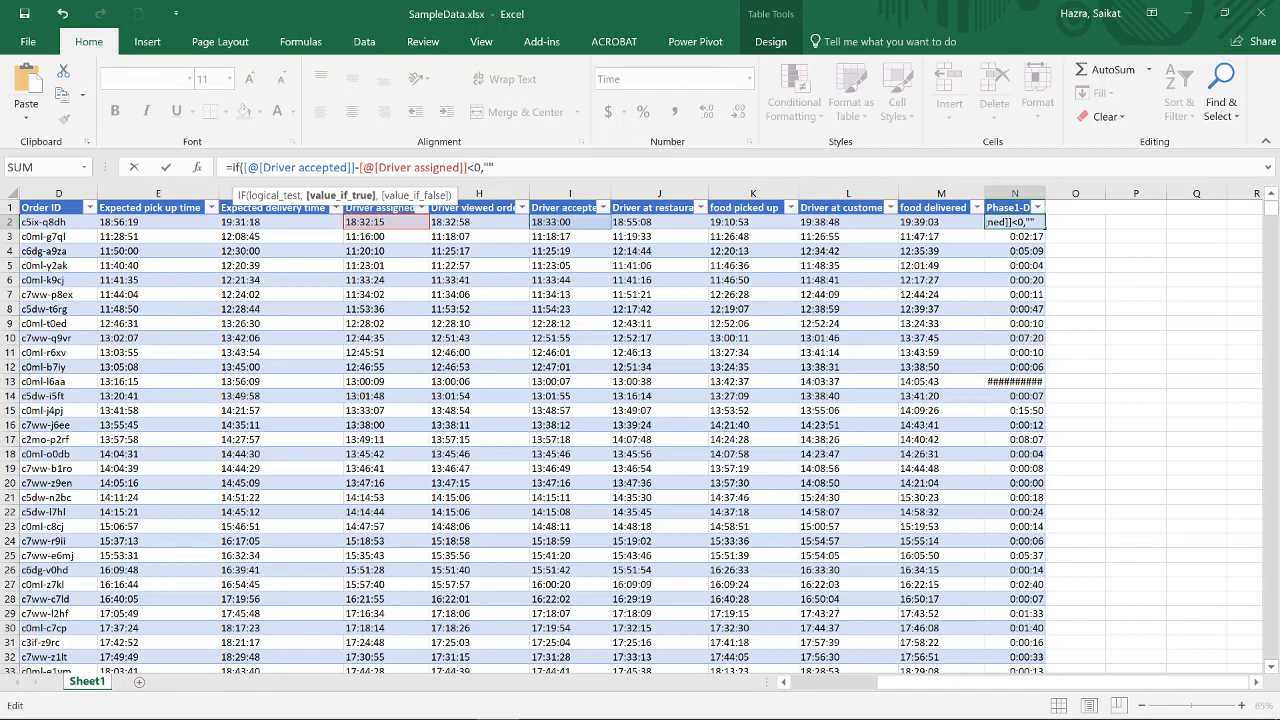
pyautogui.write(',')
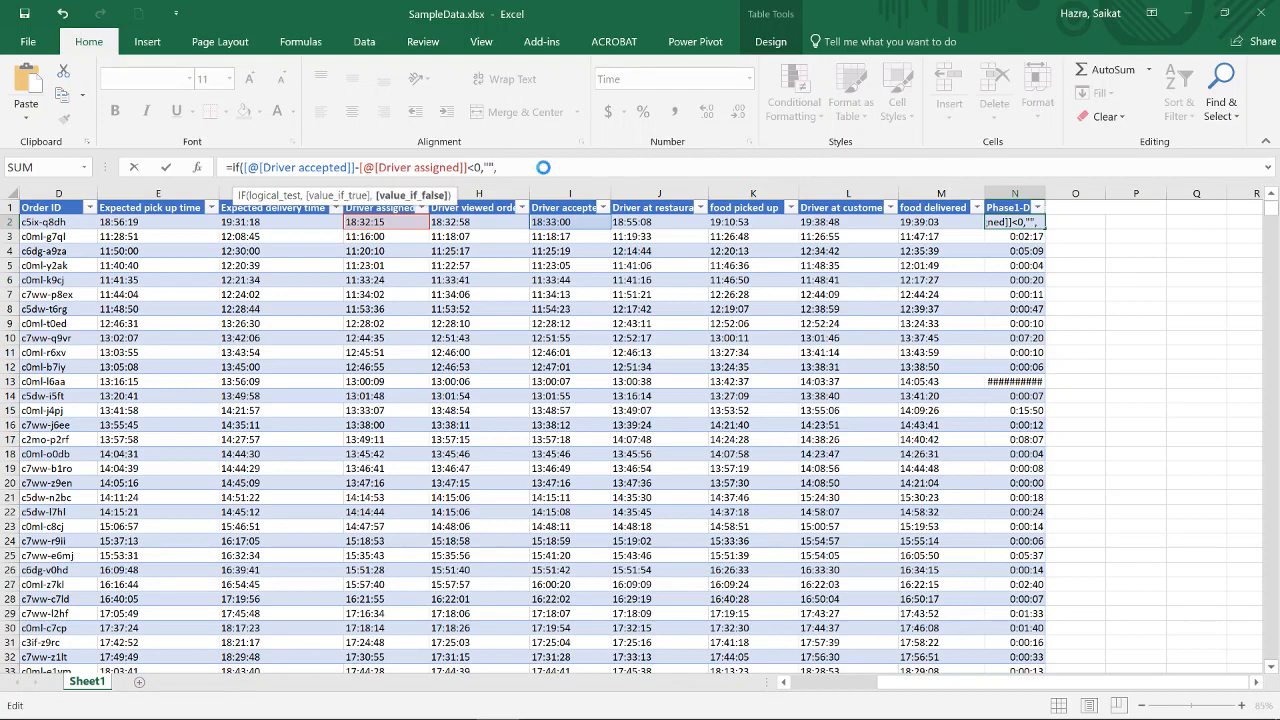
pyautogui.hotkey('ctrl', 'v')
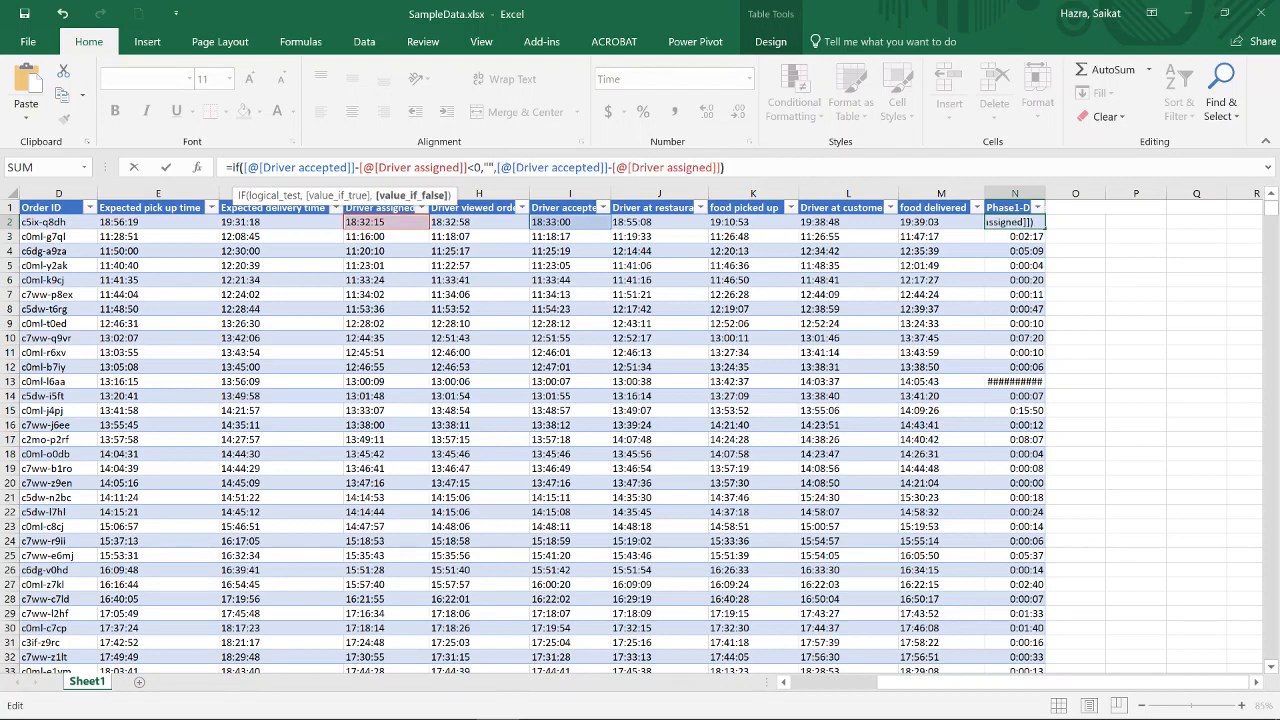
pyautogui.write(')')
pyautogui.press('Return')
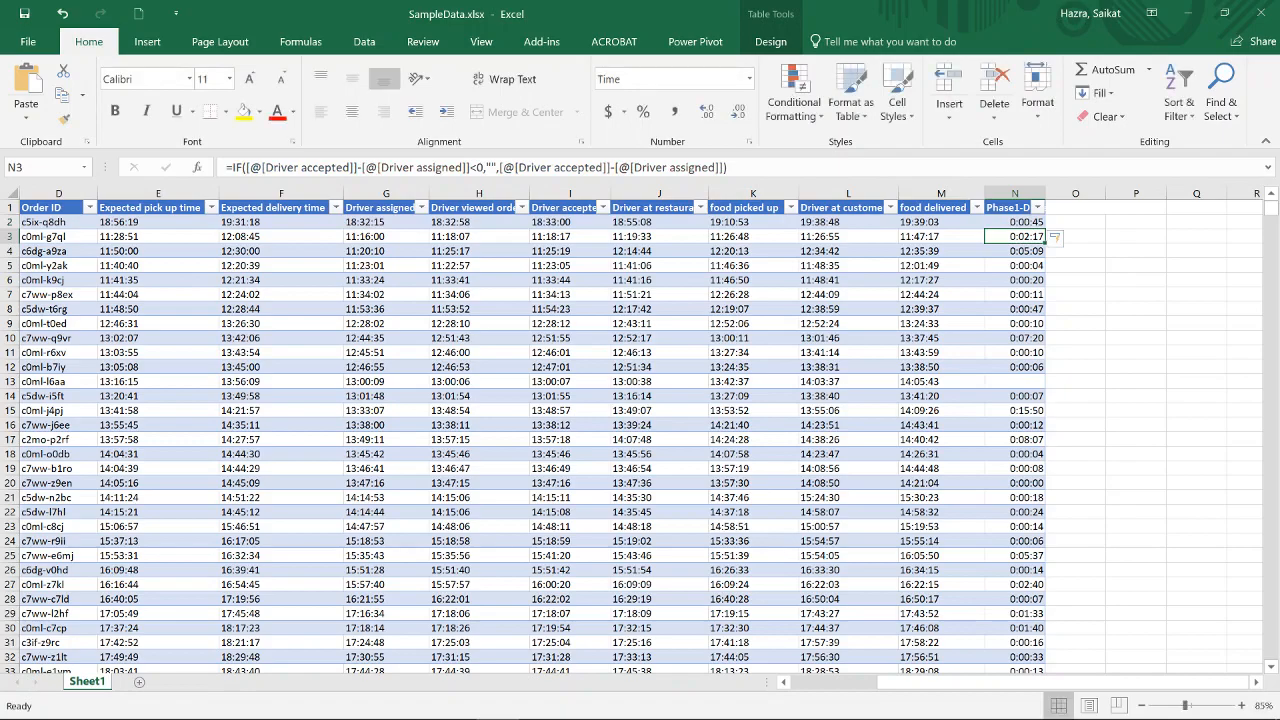
# Check the IF formula's results down the Phase1 column, including cells N13 and N76
pyautogui.click(1028, 381)
pyautogui.scroll(-1, 1028, 385)
pyautogui.scroll(-8, 1028, 385)
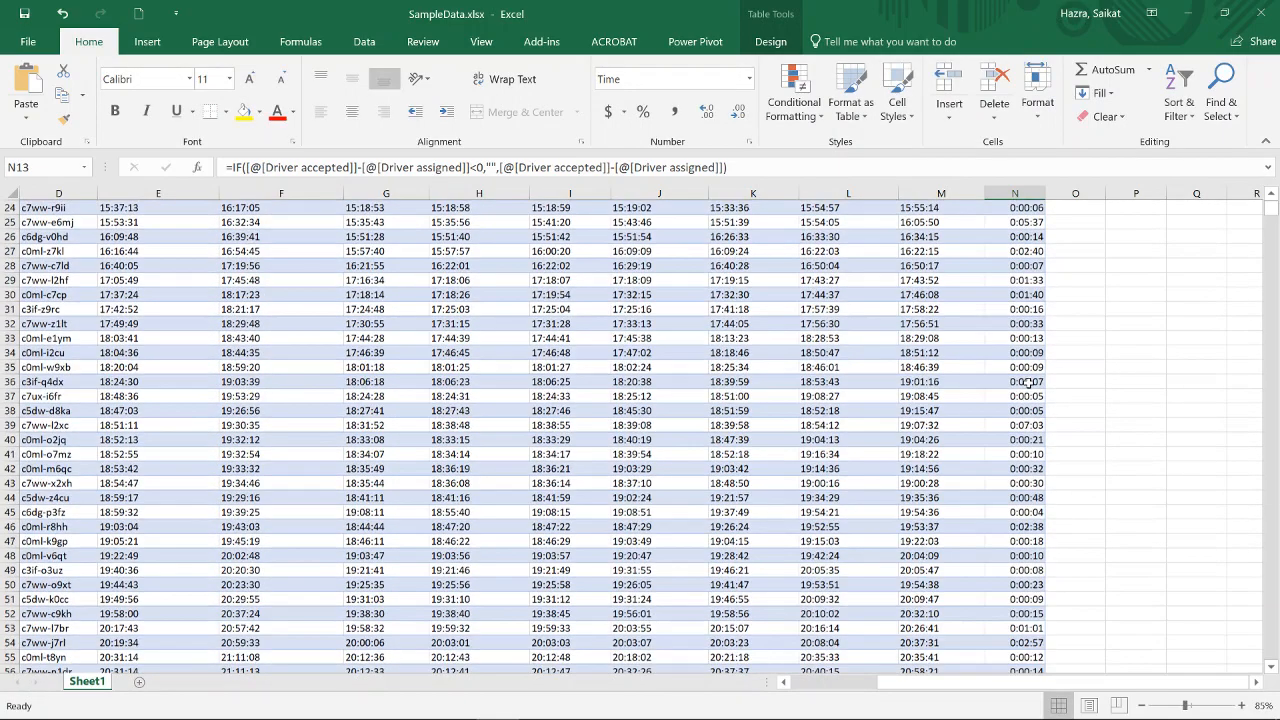
pyautogui.scroll(-1, 1028, 383)
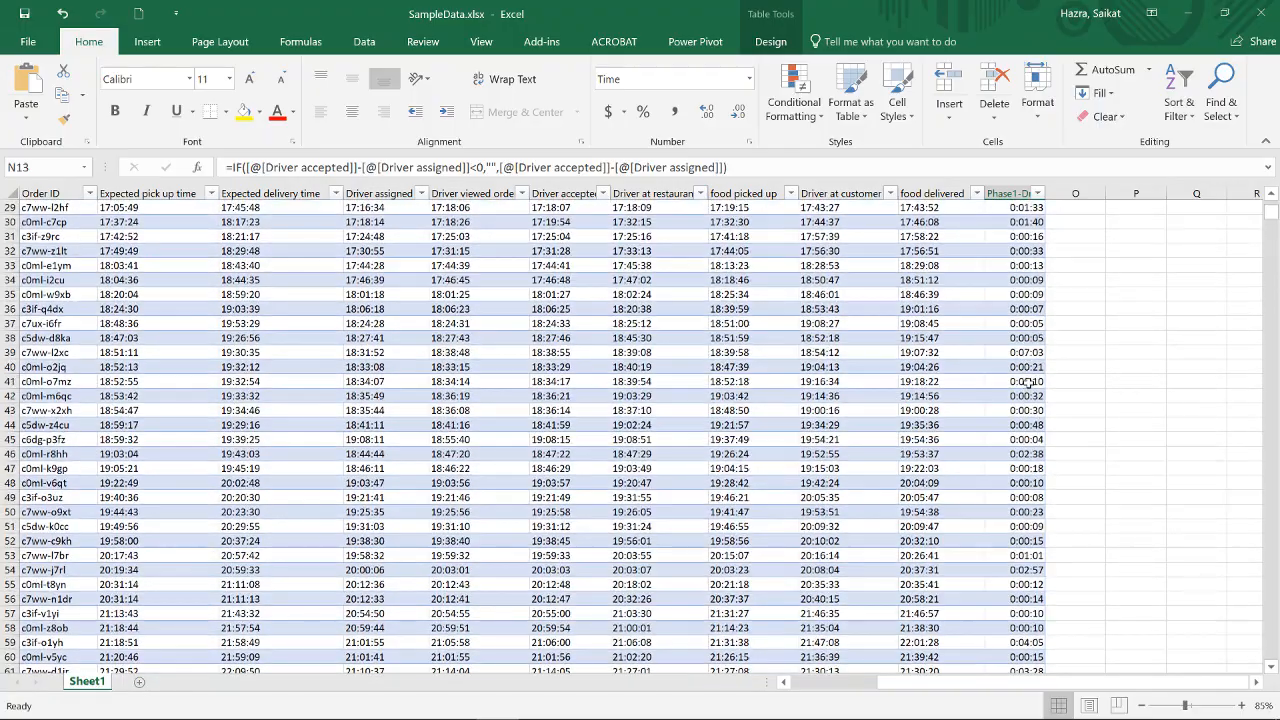
pyautogui.scroll(-12, 1028, 383)
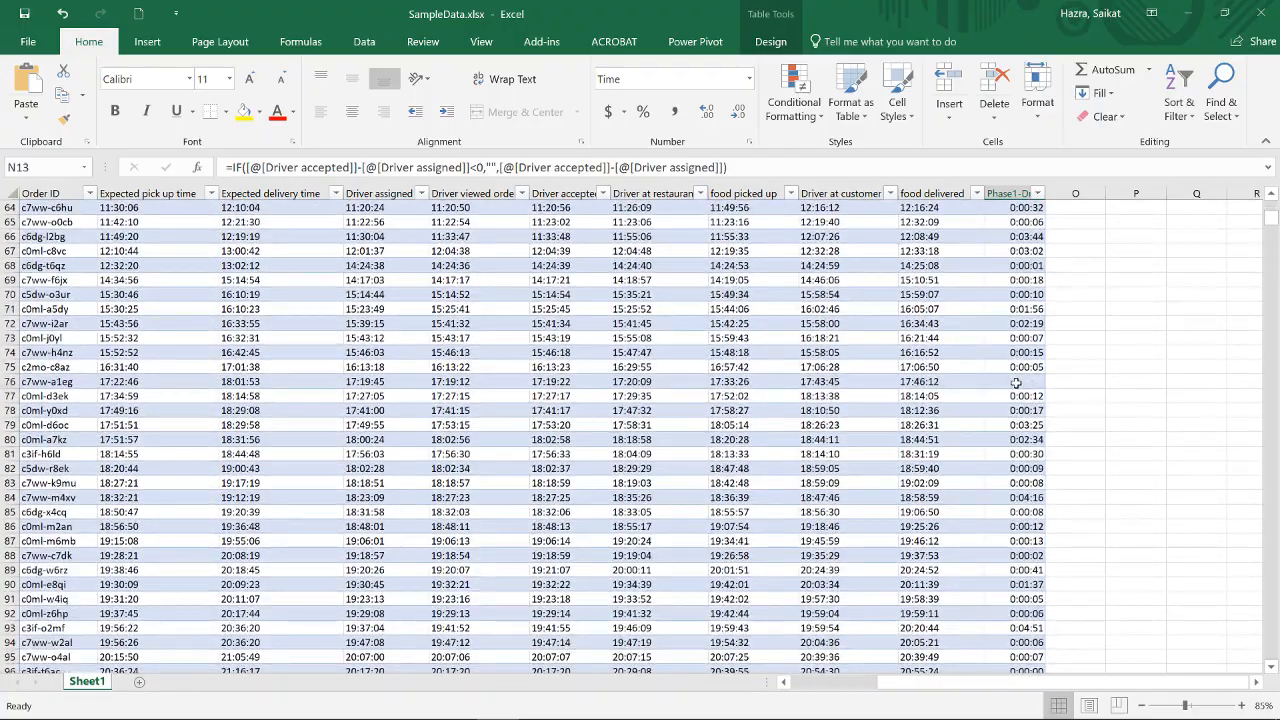
pyautogui.click(1015, 383)
pyautogui.scroll(20, 1020, 380)
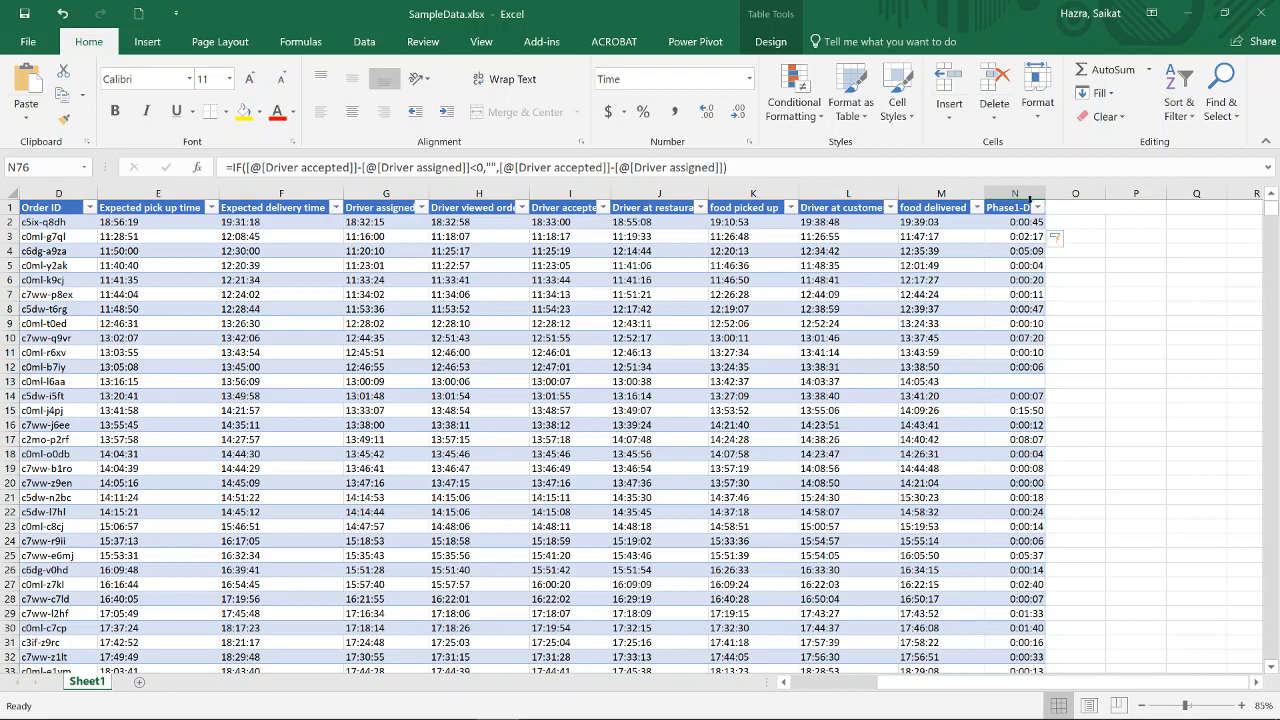
# Add a new table column in O with the header "Phase2-Restaurant-driver Accepted"
pyautogui.click(1010, 205)
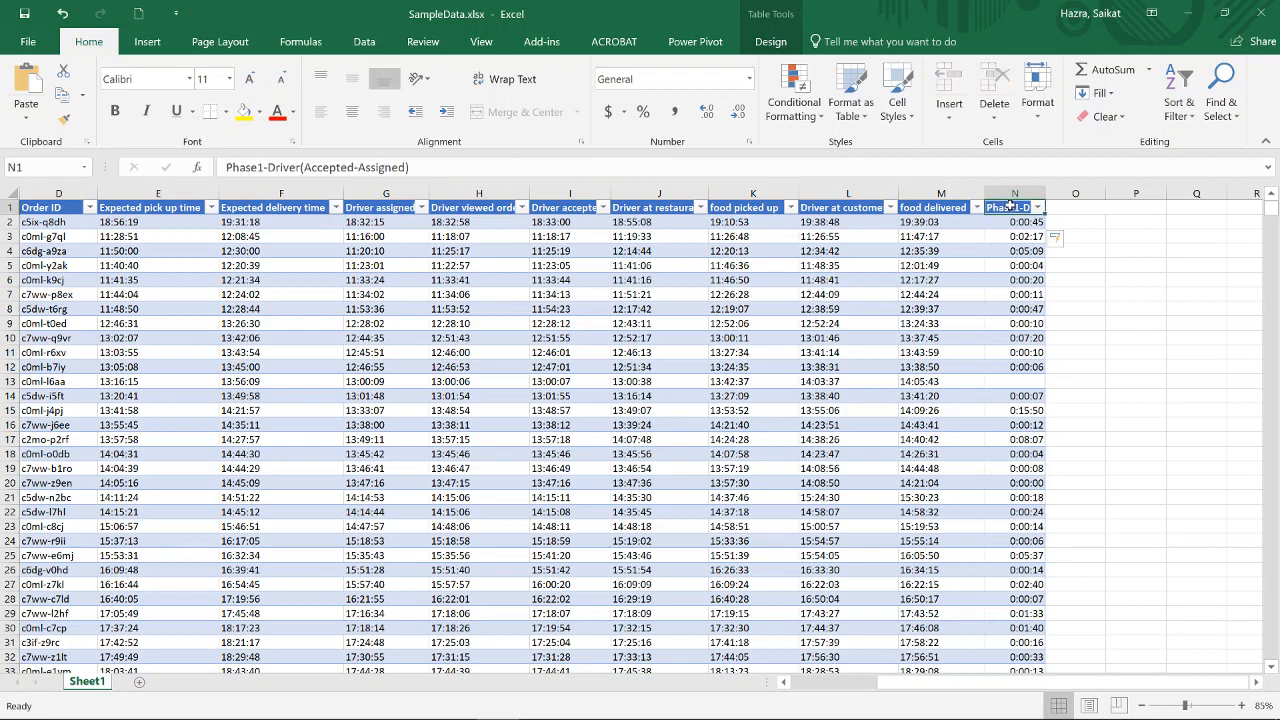
pyautogui.click(1074, 207)
pyautogui.write('P')
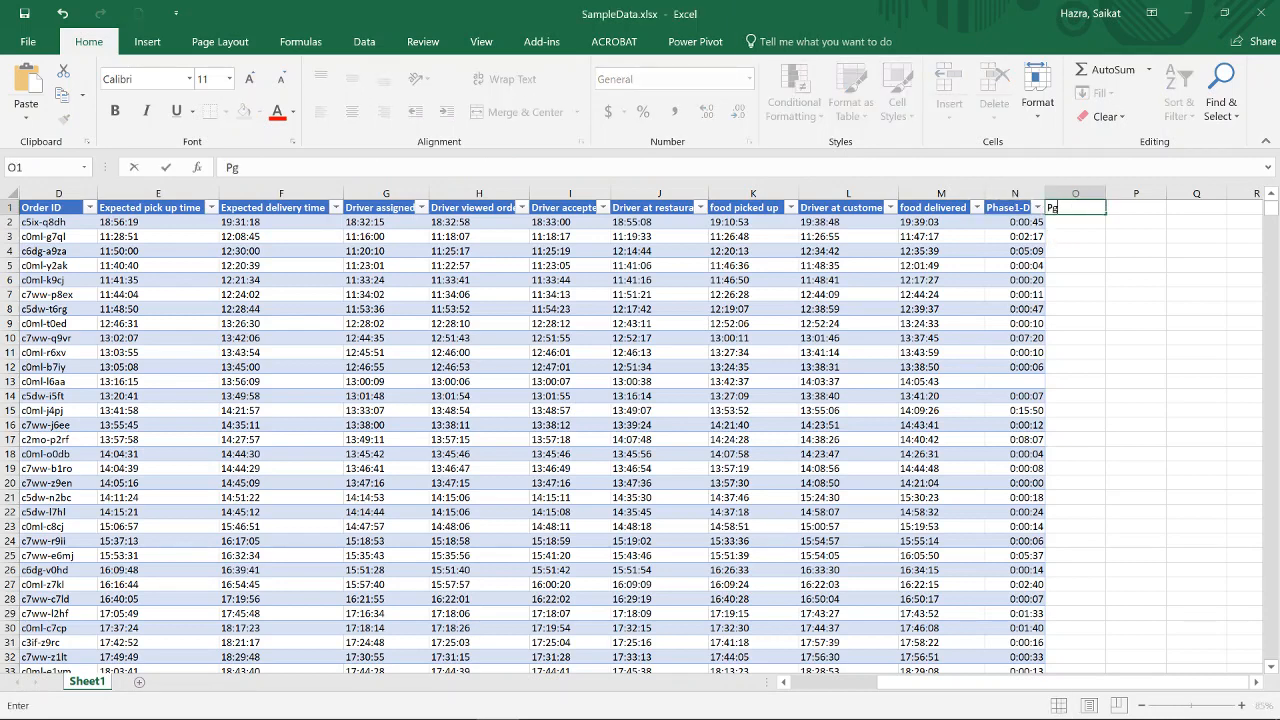
pyautogui.write('hase2-')
pyautogui.write('Restau')
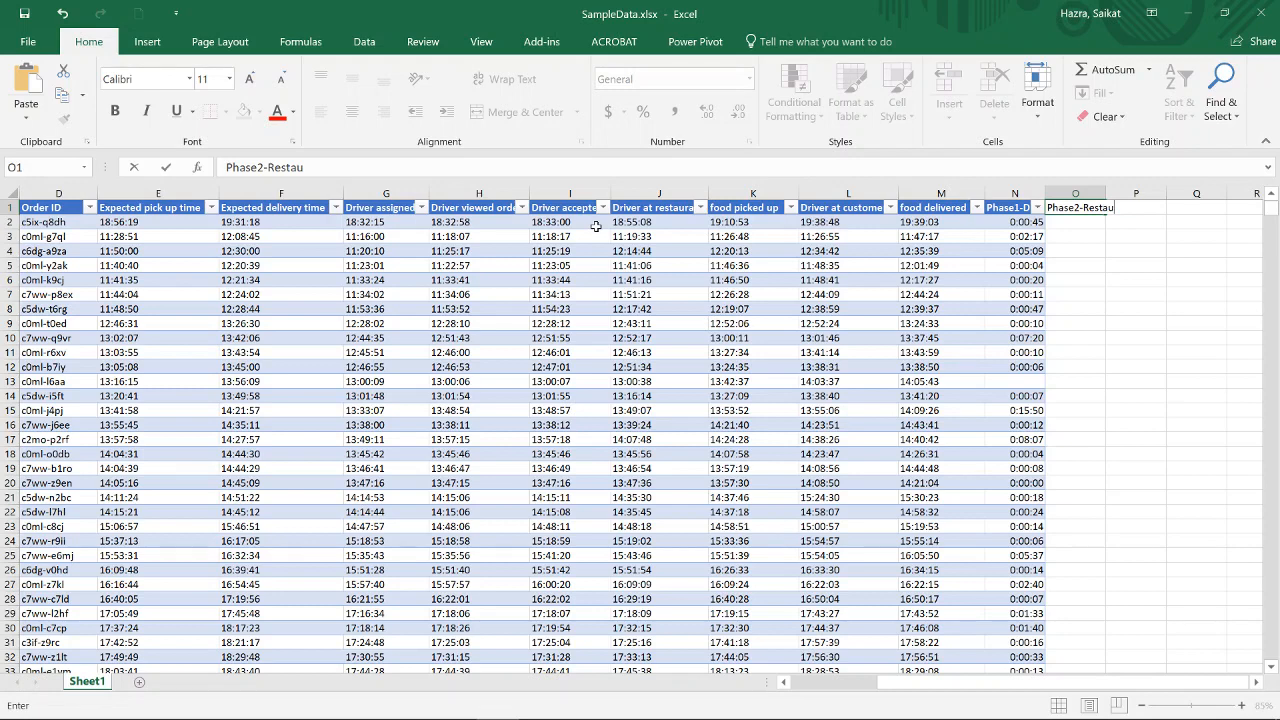
pyautogui.write('rant-driver Accepted')
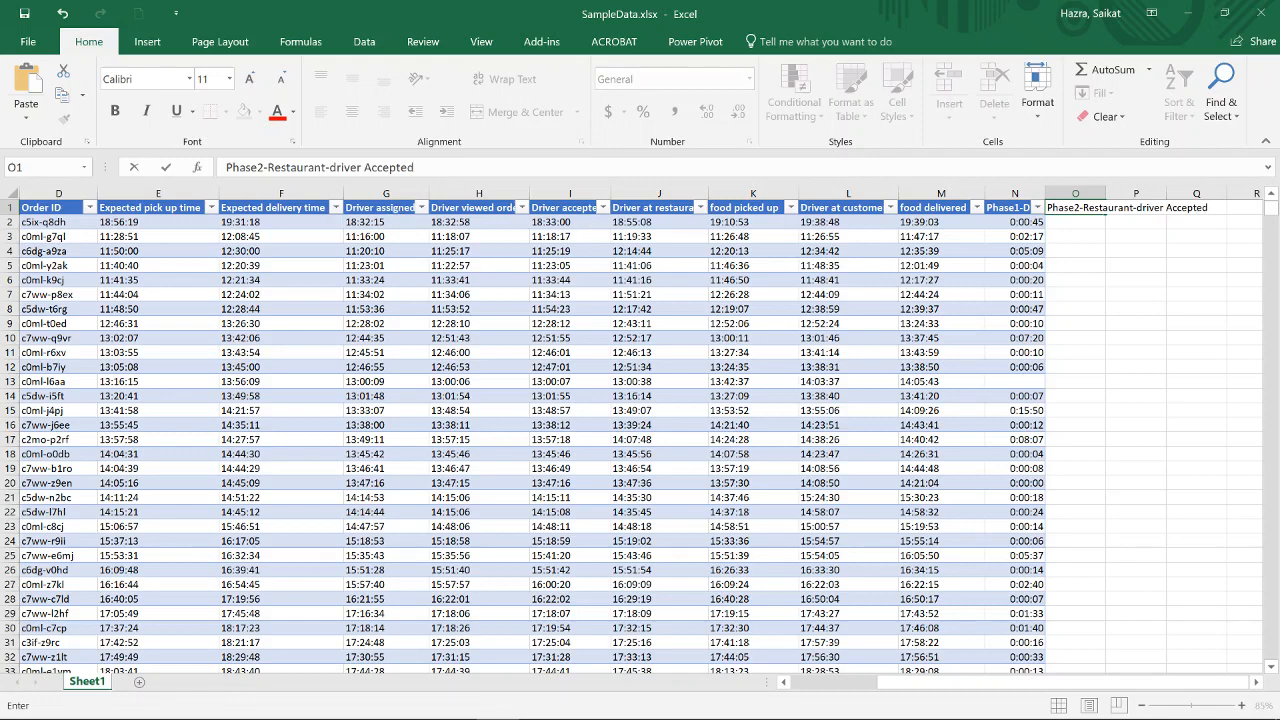
pyautogui.press('Return')
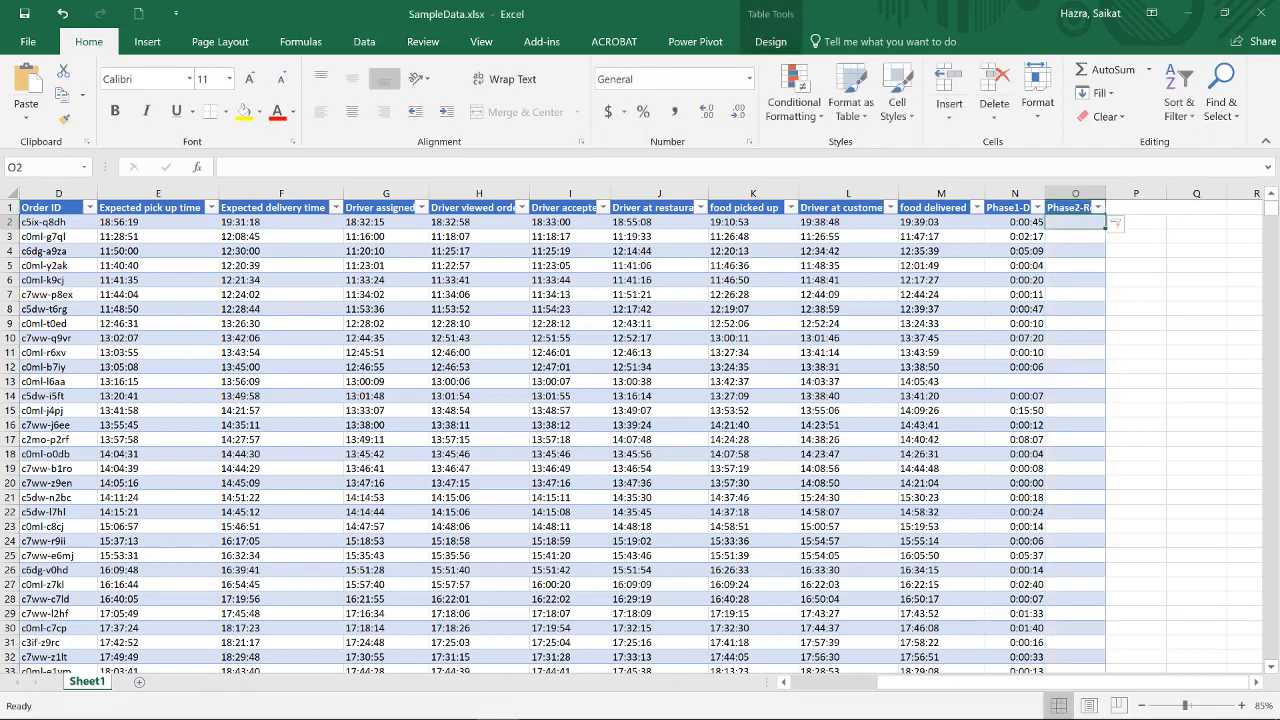
# Fill the Phase2 column with the formula =[Driver at restaurant]-[Driver accepted], starting in cell O2
pyautogui.write('=')
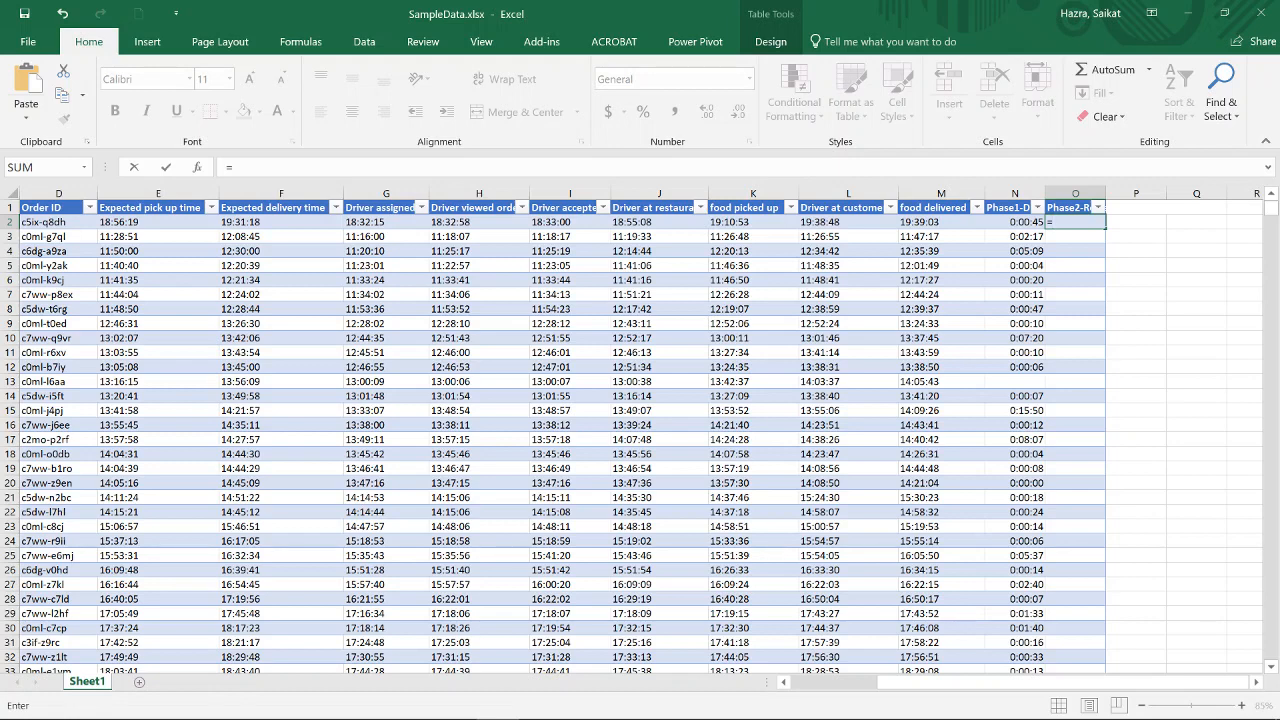
pyautogui.write('[')
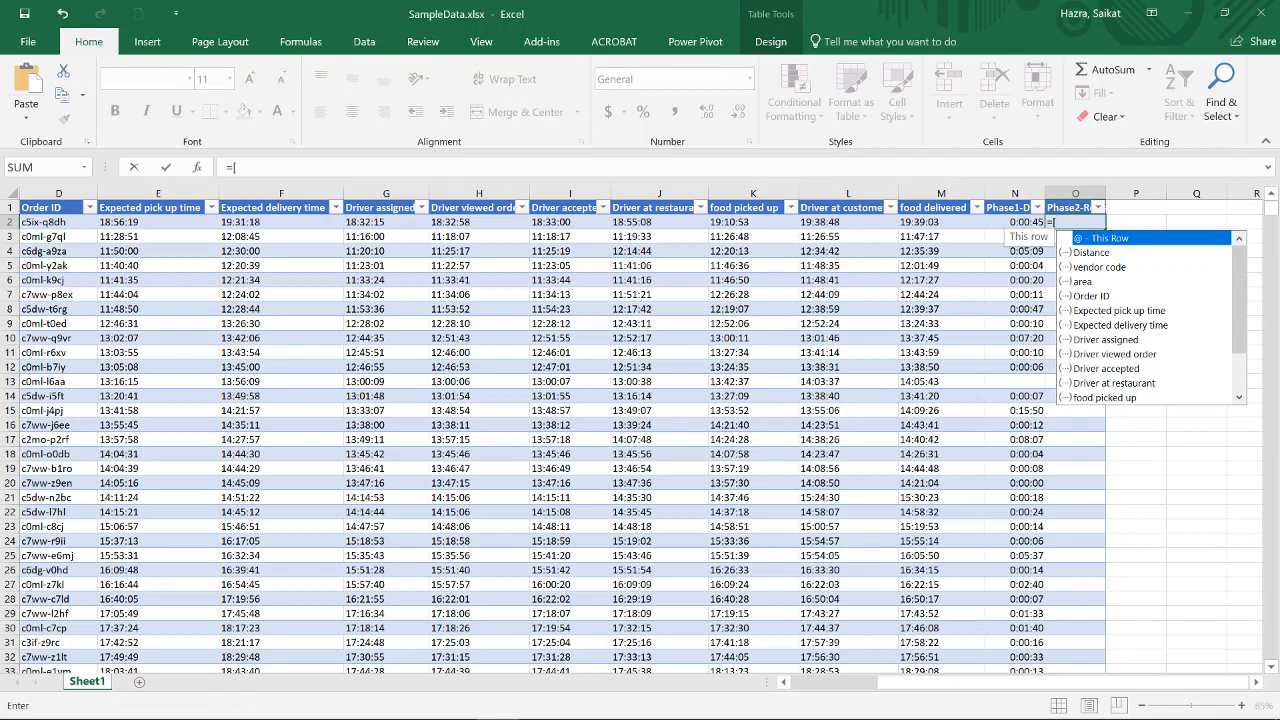
pyautogui.write('dri')
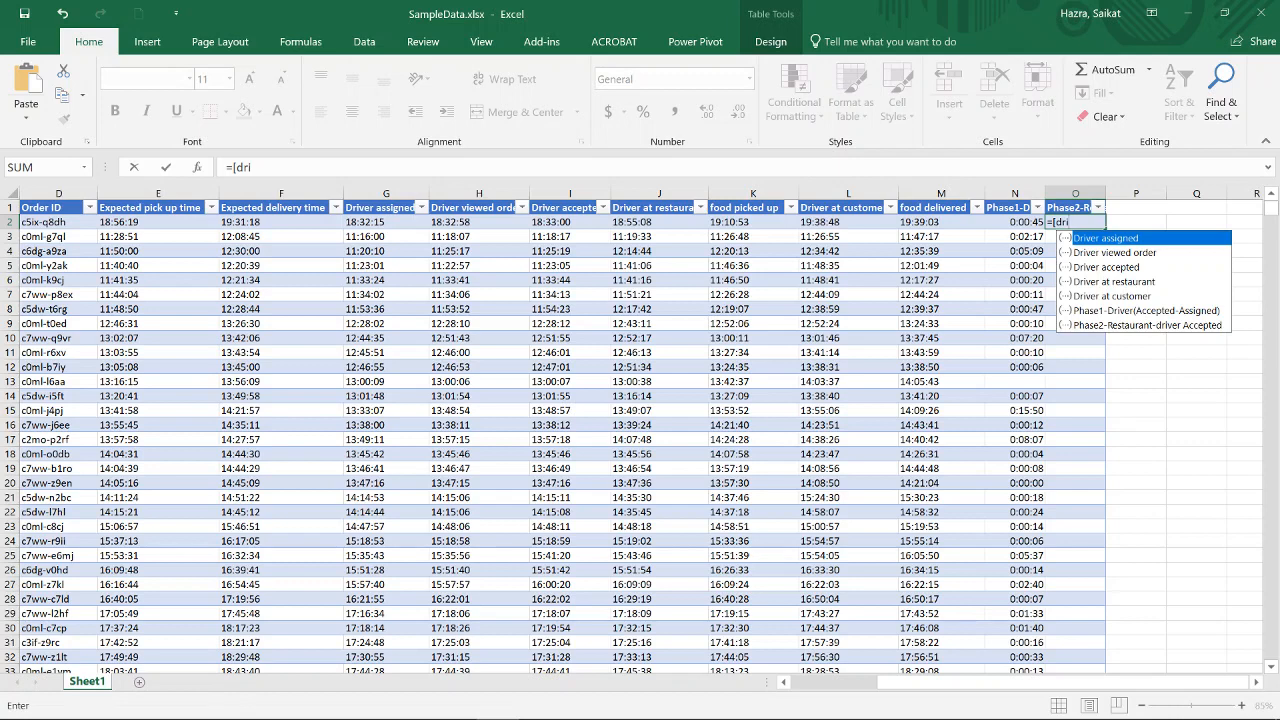
pyautogui.press('Down')
pyautogui.press('Down')
pyautogui.press('Down')
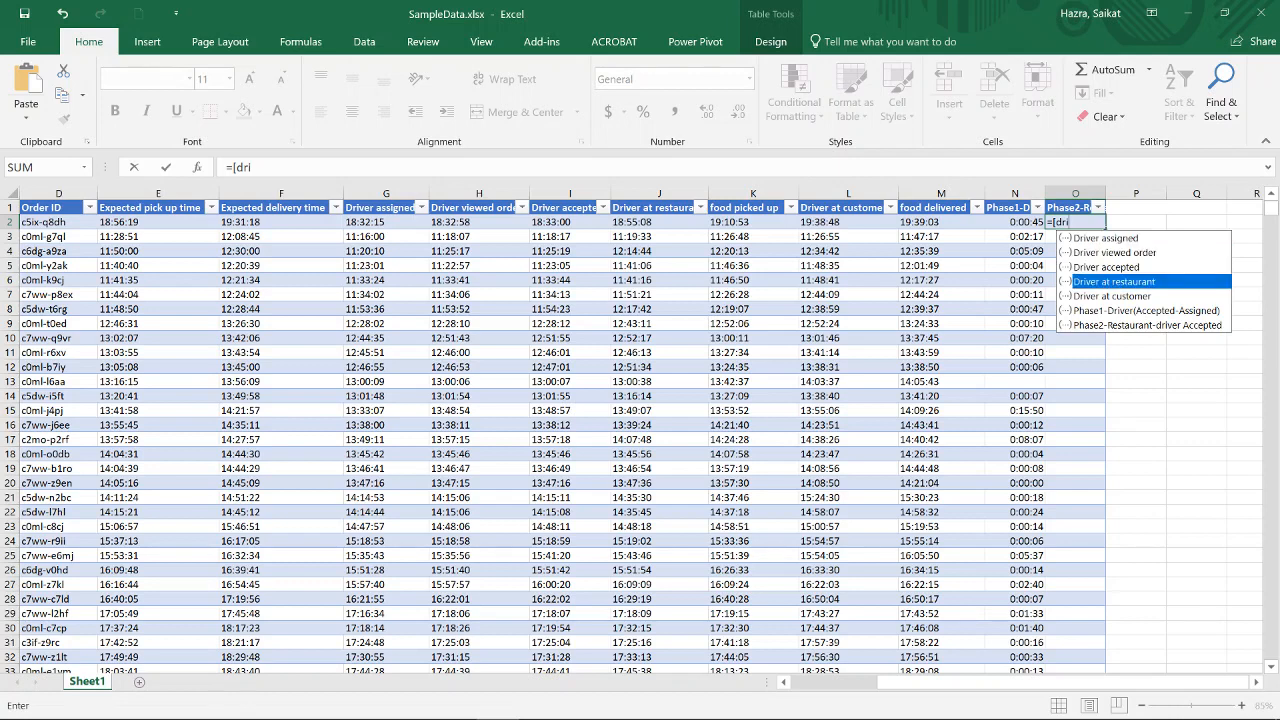
pyautogui.press('Tab')
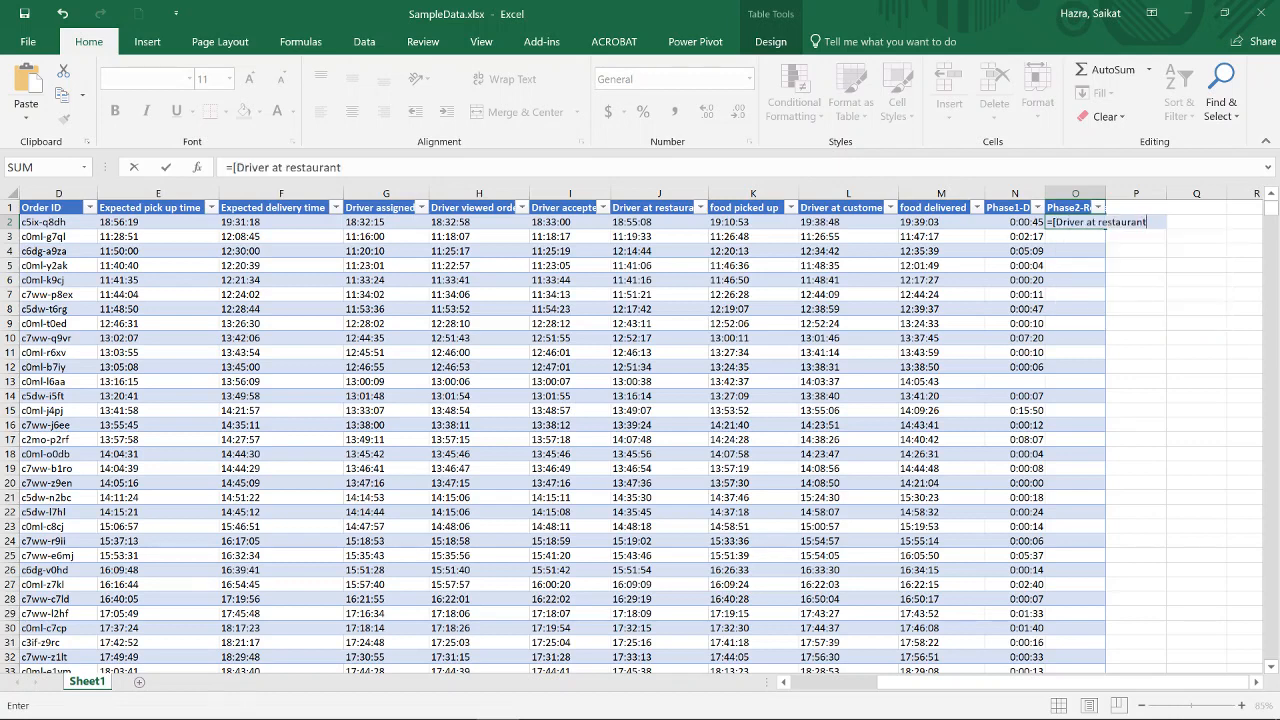
pyautogui.write(']-')
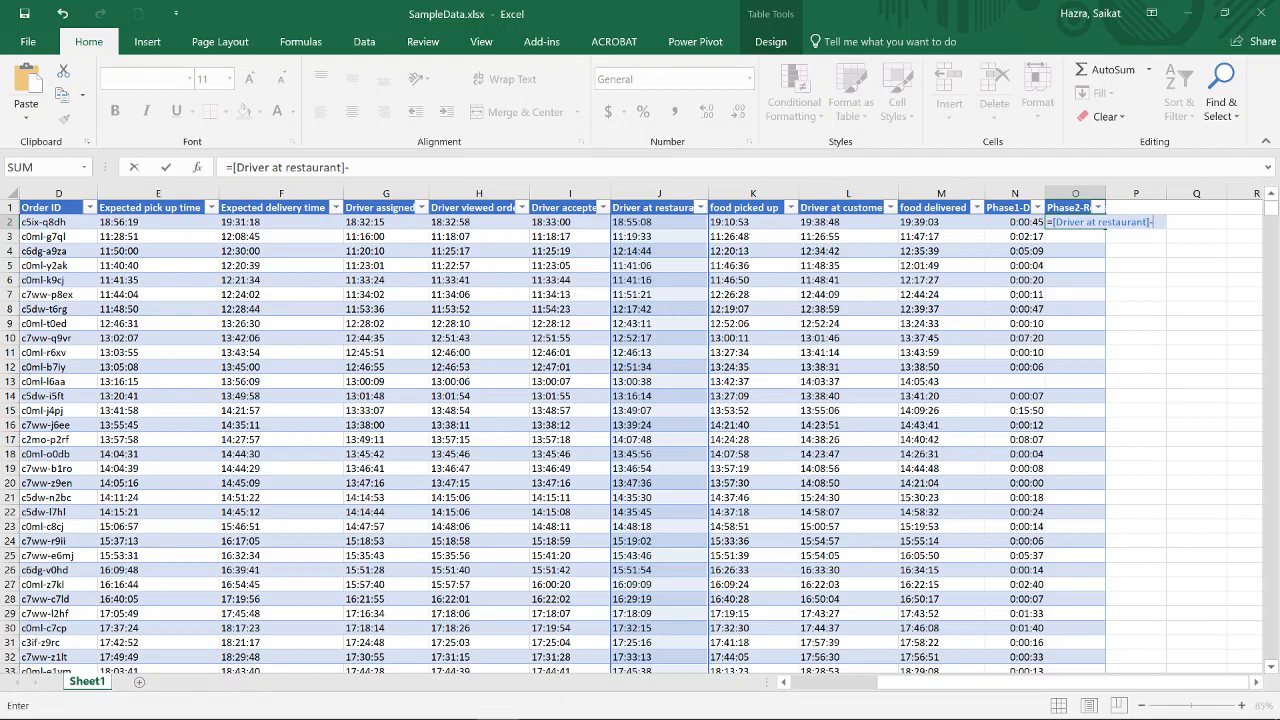
pyautogui.write('[')
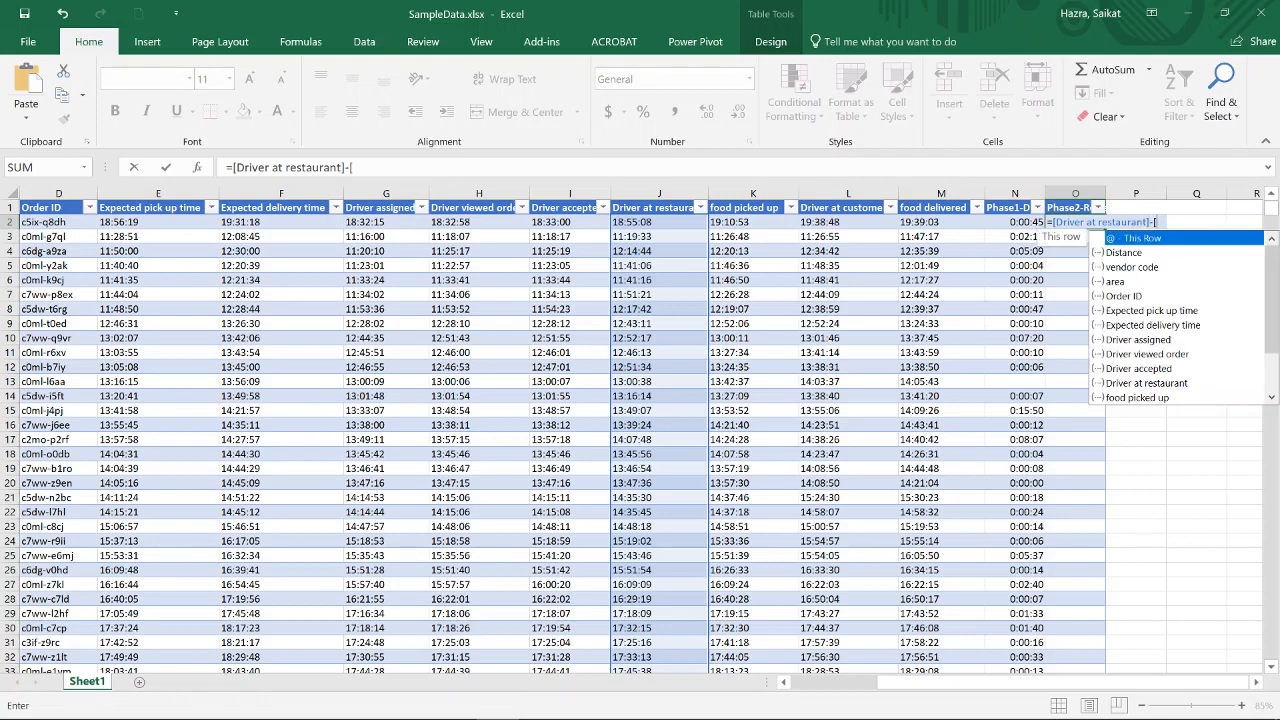
pyautogui.write('driv')
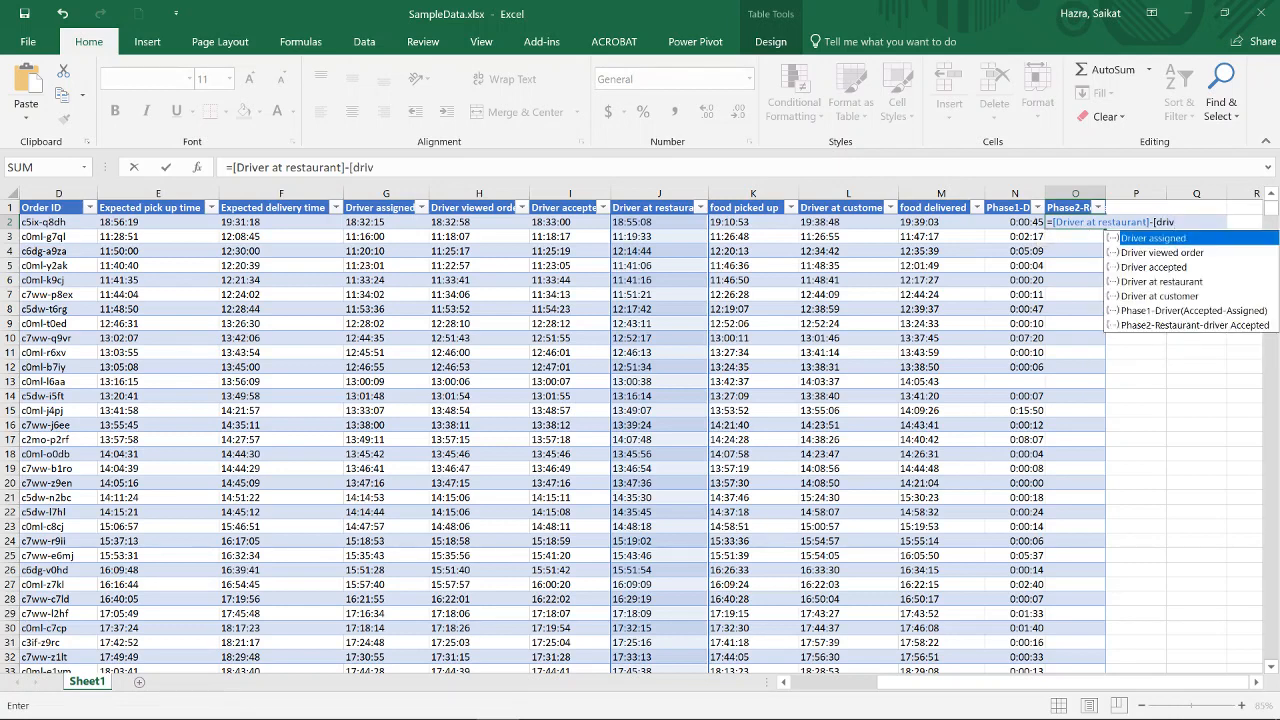
pyautogui.press('Down')
pyautogui.press('Down')
pyautogui.press('Tab')
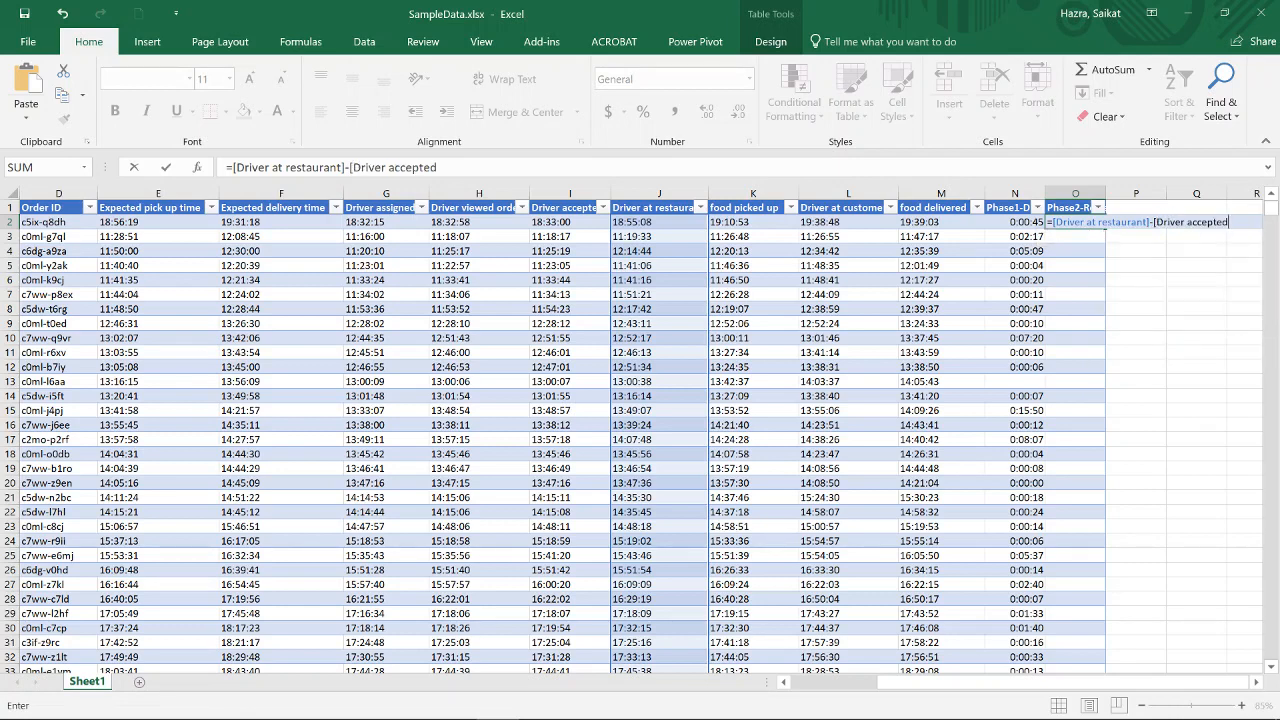
pyautogui.write(']')
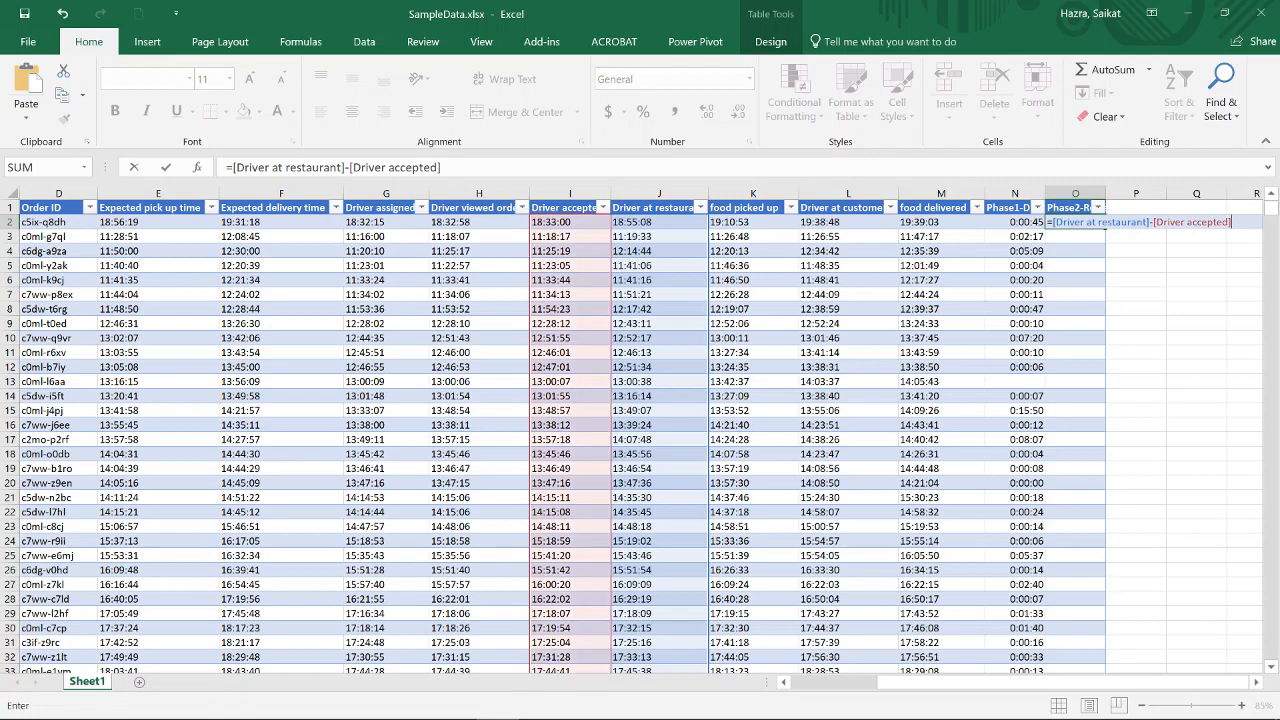
pyautogui.press('Return')
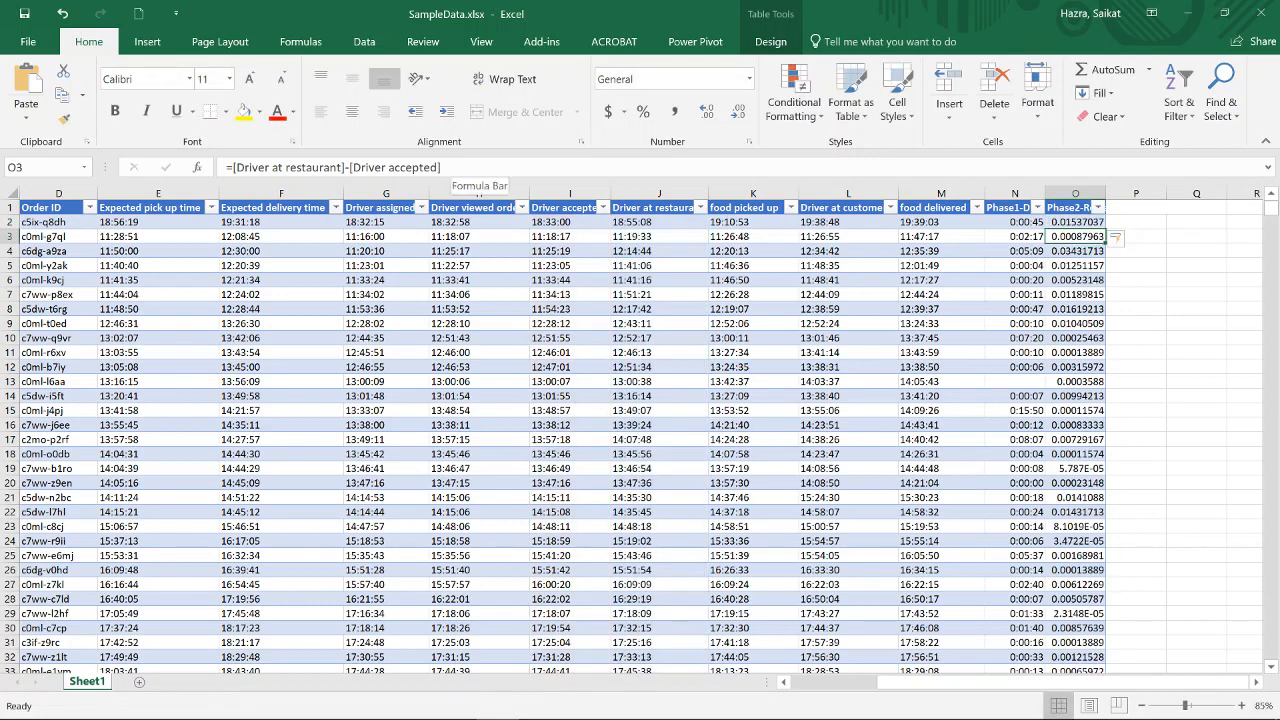
# Format all Phase2 column values from O2 down as Time with the type 13:30:55
pyautogui.click(1085, 222)
pyautogui.hotkey('ctrl', 'shift', 'Down')
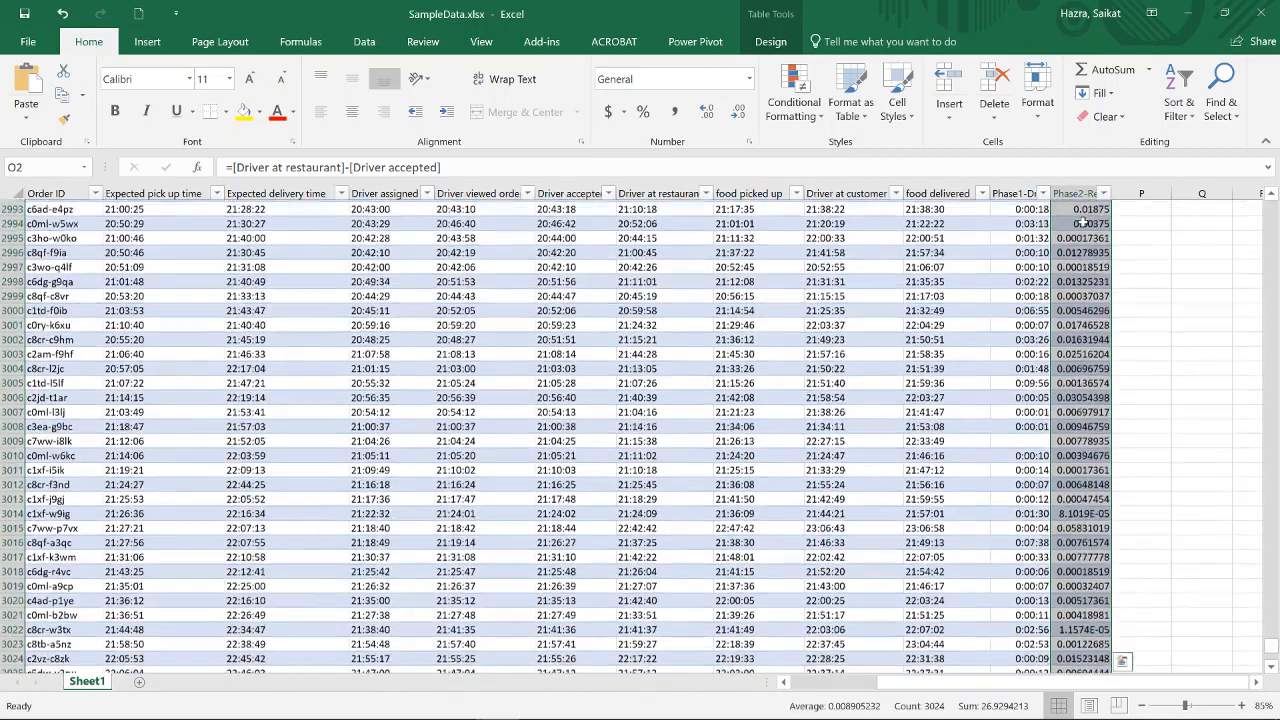
pyautogui.rightClick(1085, 222)
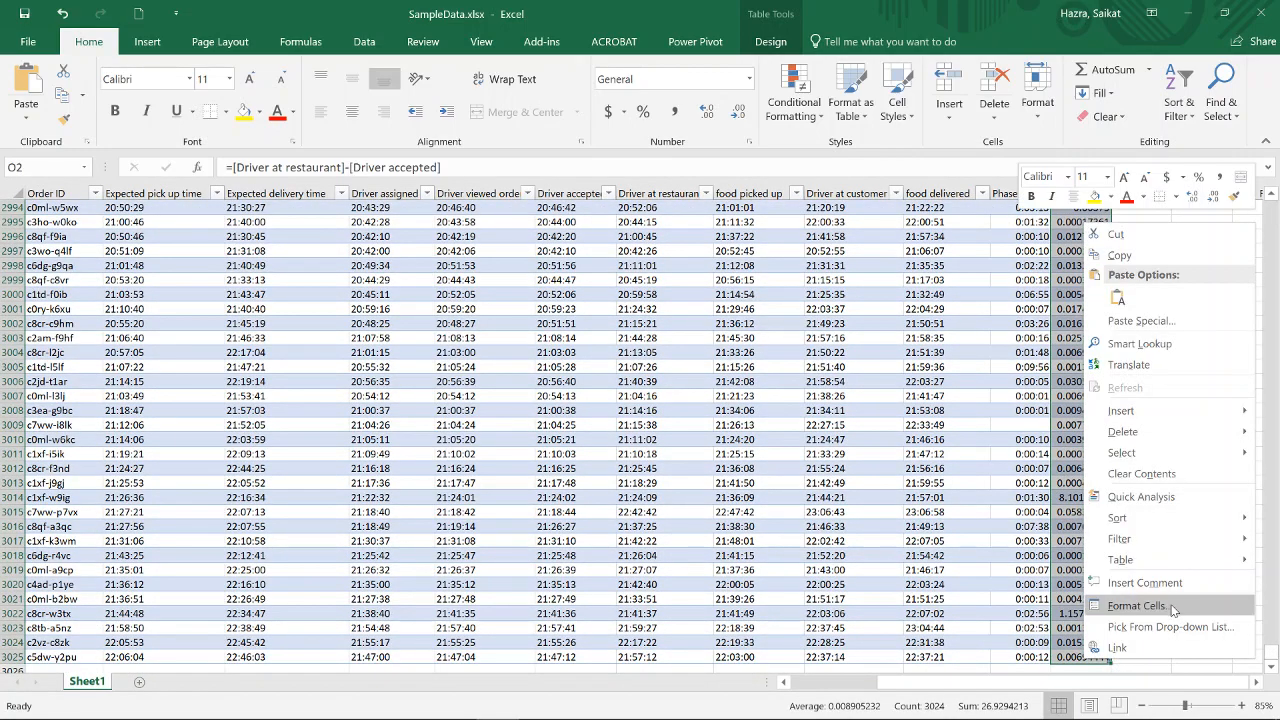
pyautogui.click(1172, 605)
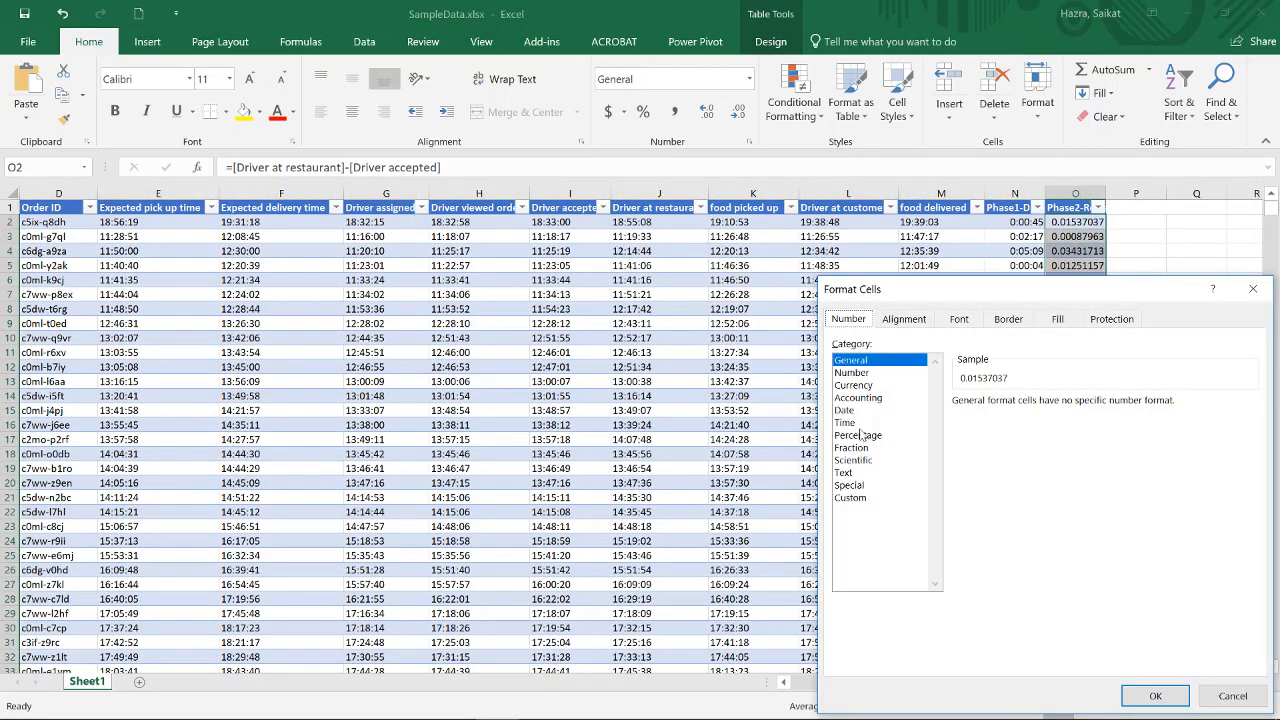
pyautogui.click(860, 424)
pyautogui.click(976, 455)
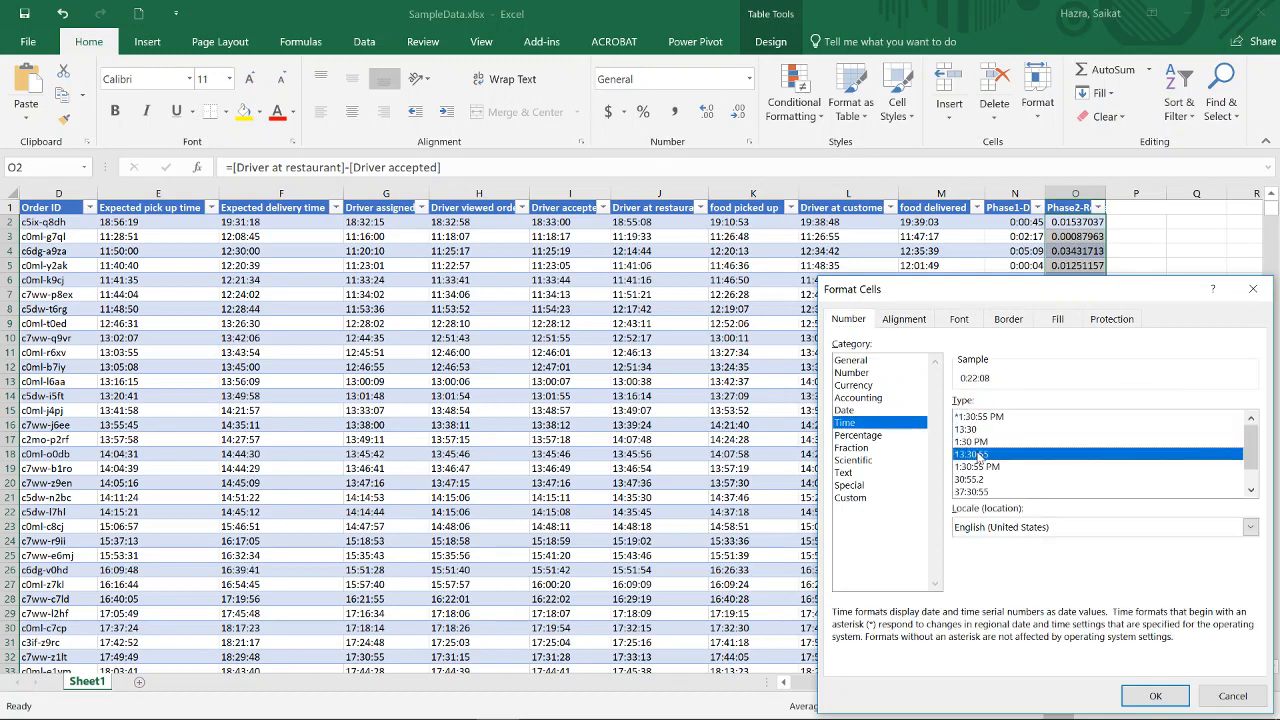
pyautogui.press('Return')
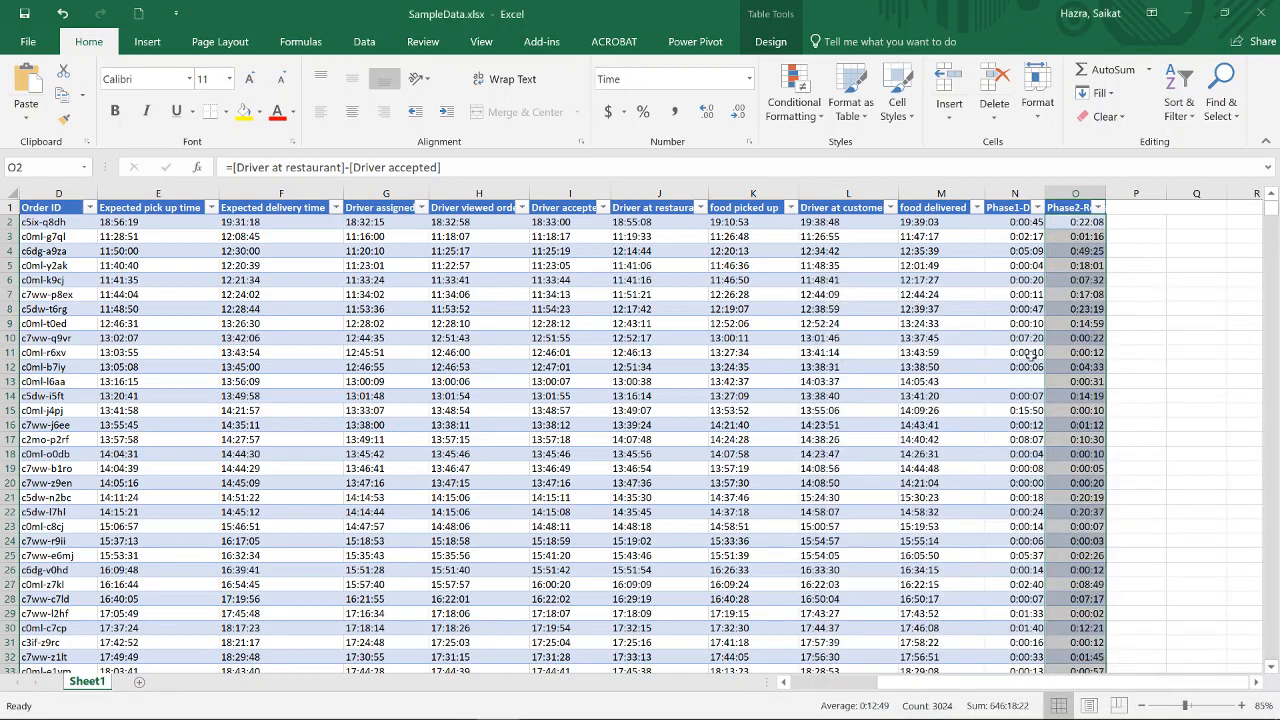
# Examine the Phase2 column's list of filter values from smallest to largest for negative or faulty times
pyautogui.click(1098, 208)
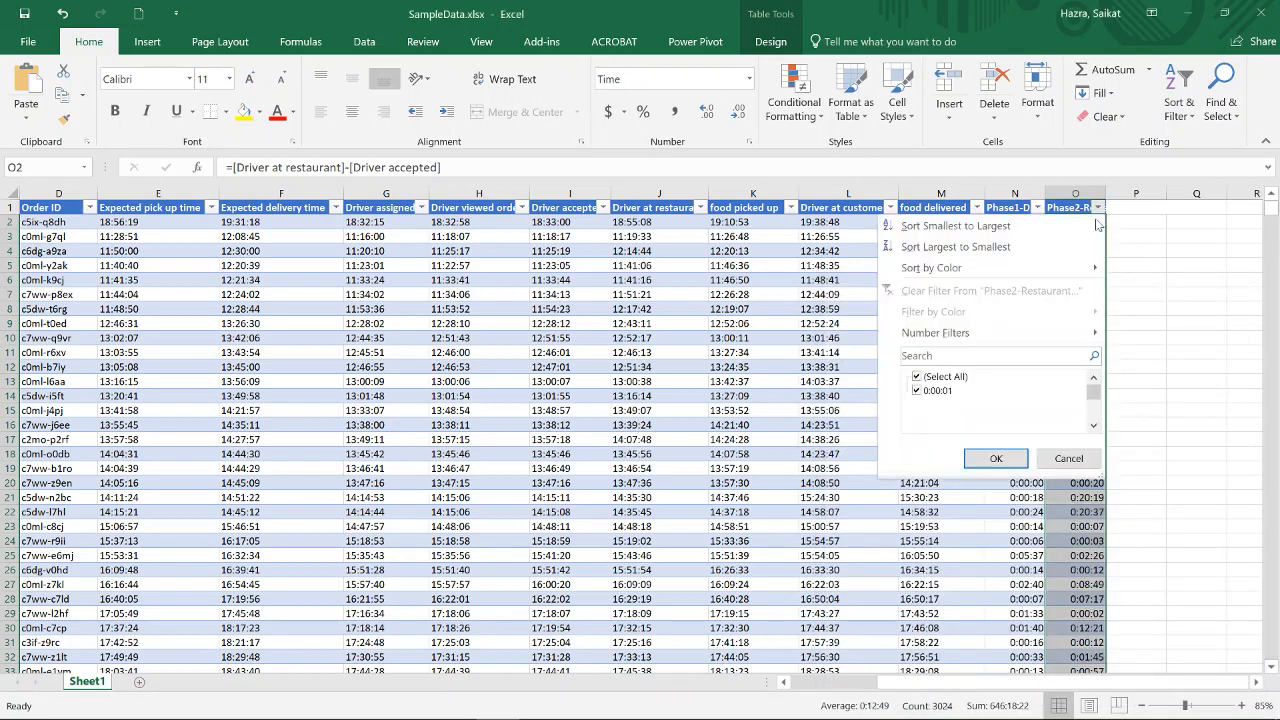
pyautogui.click(1094, 426)
pyautogui.click(1094, 427)
pyautogui.click(1094, 427)
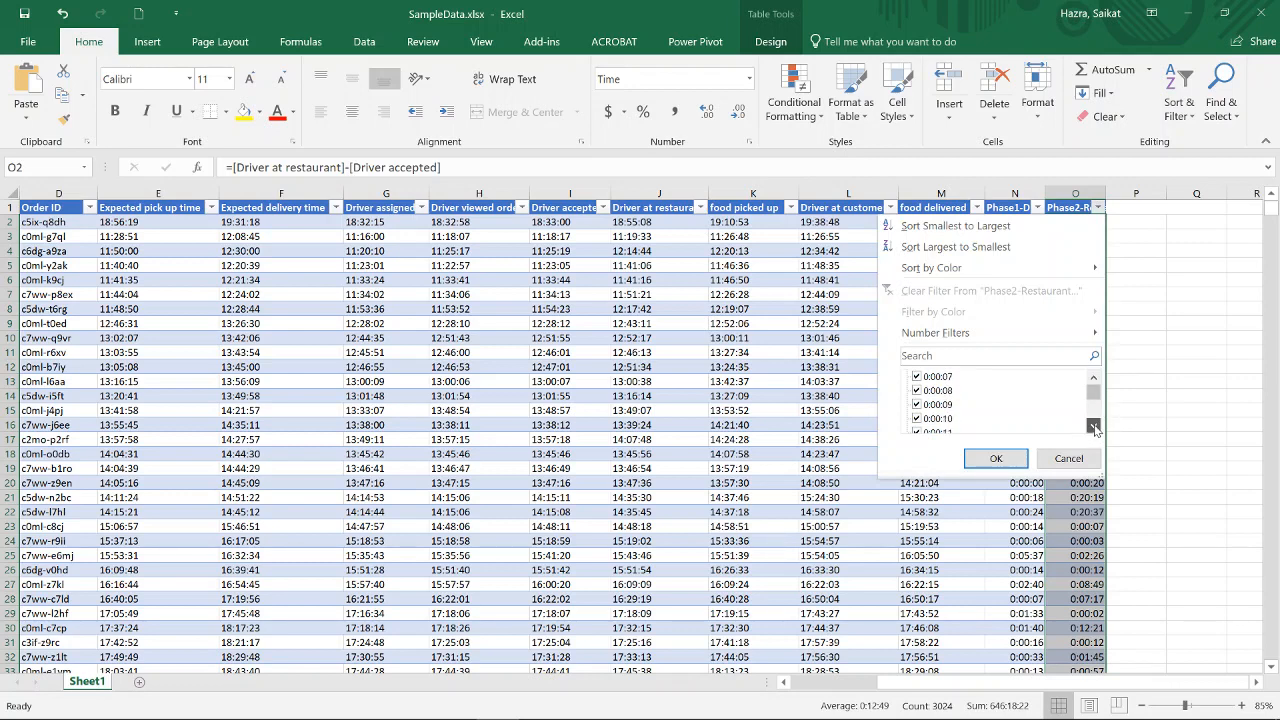
pyautogui.click(1094, 427)
pyautogui.click(1094, 427)
pyautogui.click(1094, 427)
pyautogui.click(1094, 427)
pyautogui.click(1094, 427)
pyautogui.click(1094, 427)
pyautogui.click(1094, 427)
pyautogui.click(1094, 427)
pyautogui.click(1094, 427)
pyautogui.click(1094, 427)
pyautogui.click(1094, 427)
pyautogui.click(1094, 427)
pyautogui.click(1094, 427)
pyautogui.moveTo(1094, 393); pyautogui.dragTo(1098, 427)
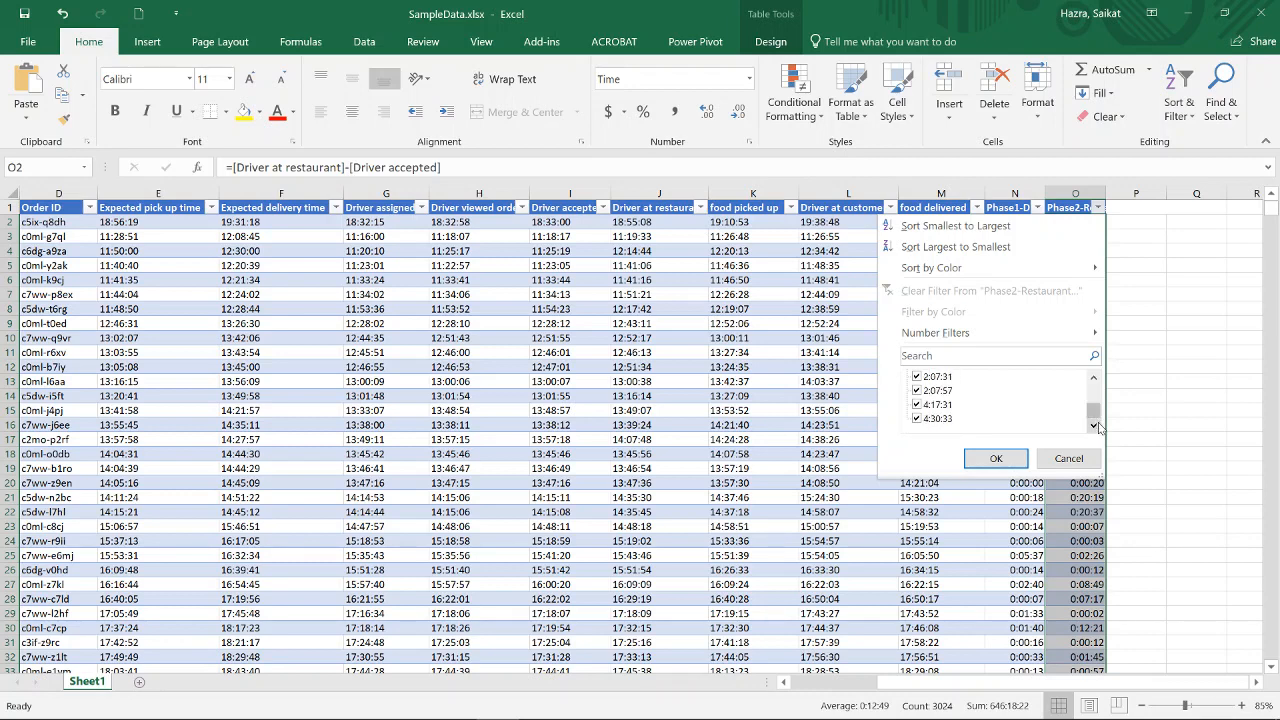
pyautogui.click(996, 458)
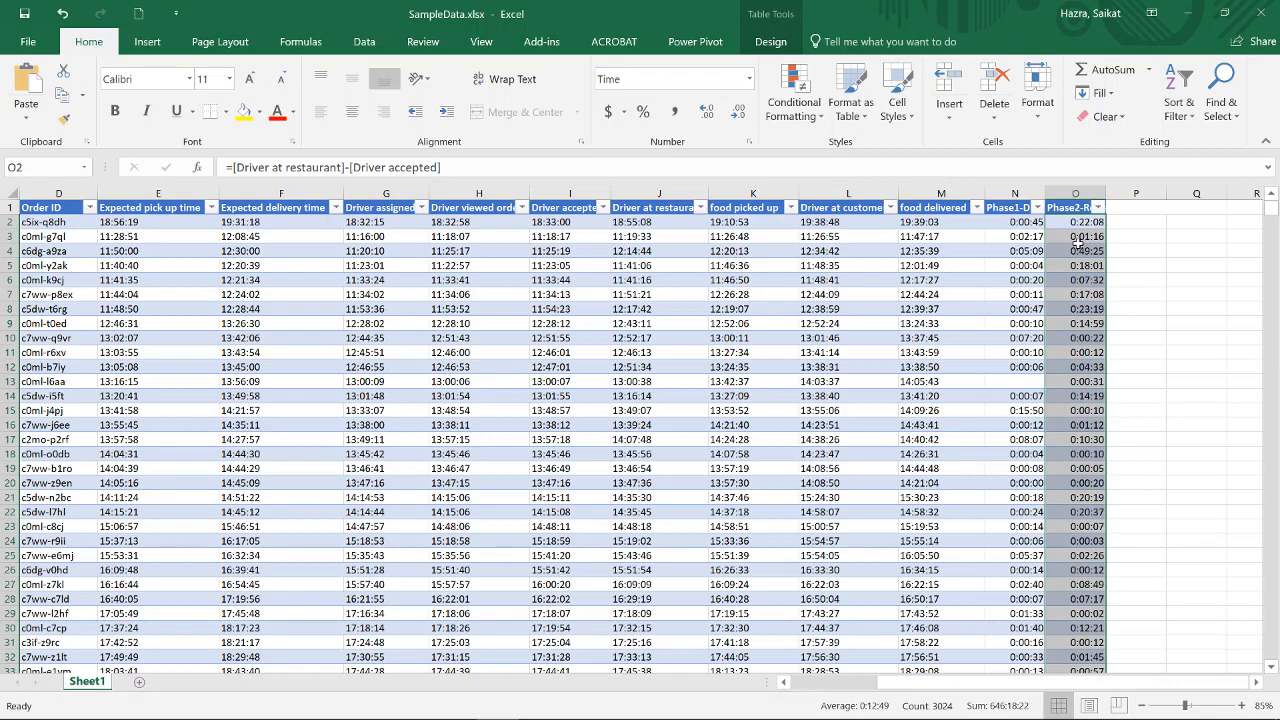
# Add a new table column in P with the header "Phase3-Food picked-driver ar restaurant"
pyautogui.click(1124, 208)
pyautogui.write('Phase3-')
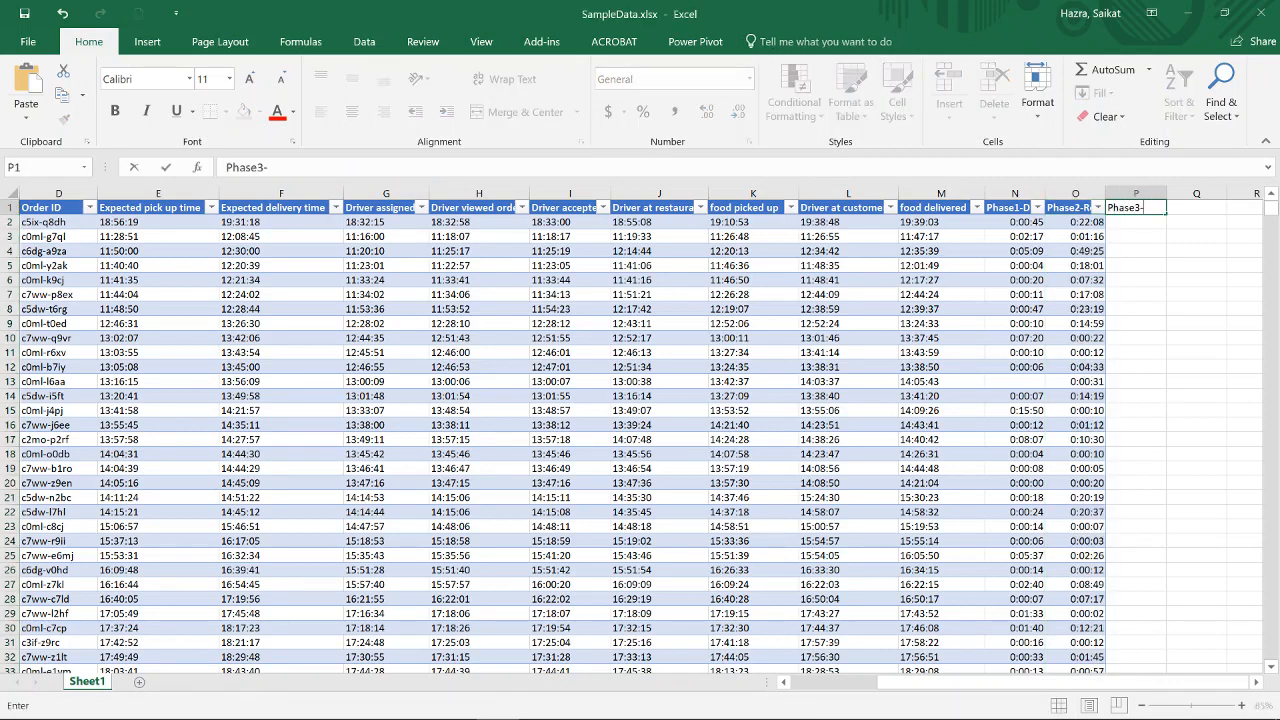
pyautogui.write('Foo')
pyautogui.write('d pickedd')
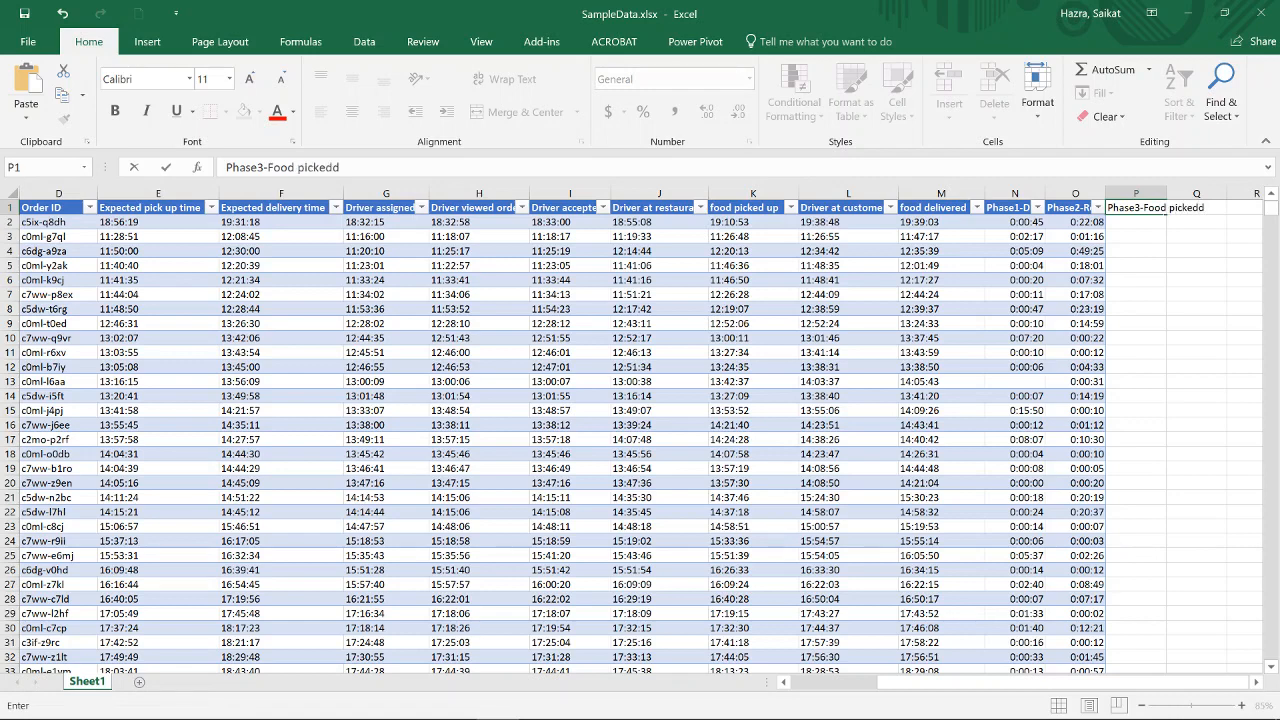
pyautogui.press('BackSpace')
pyautogui.write('-driver ar restaurant')
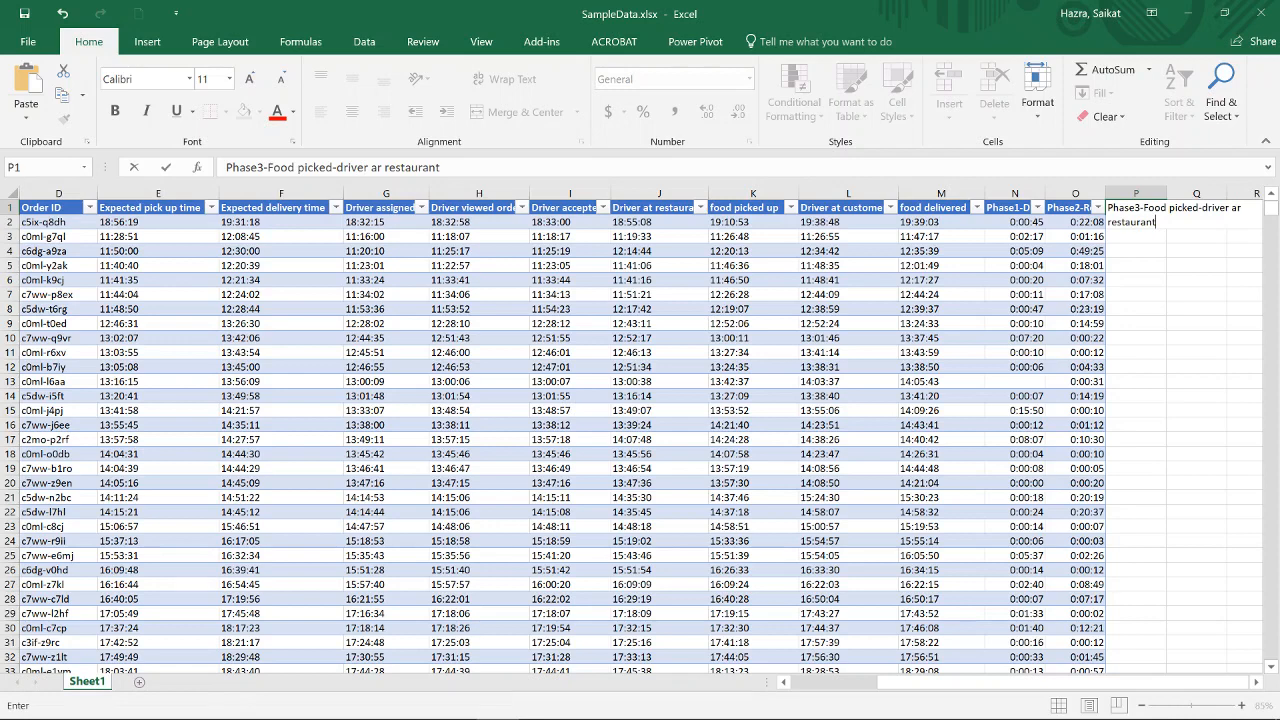
pyautogui.press('Return')
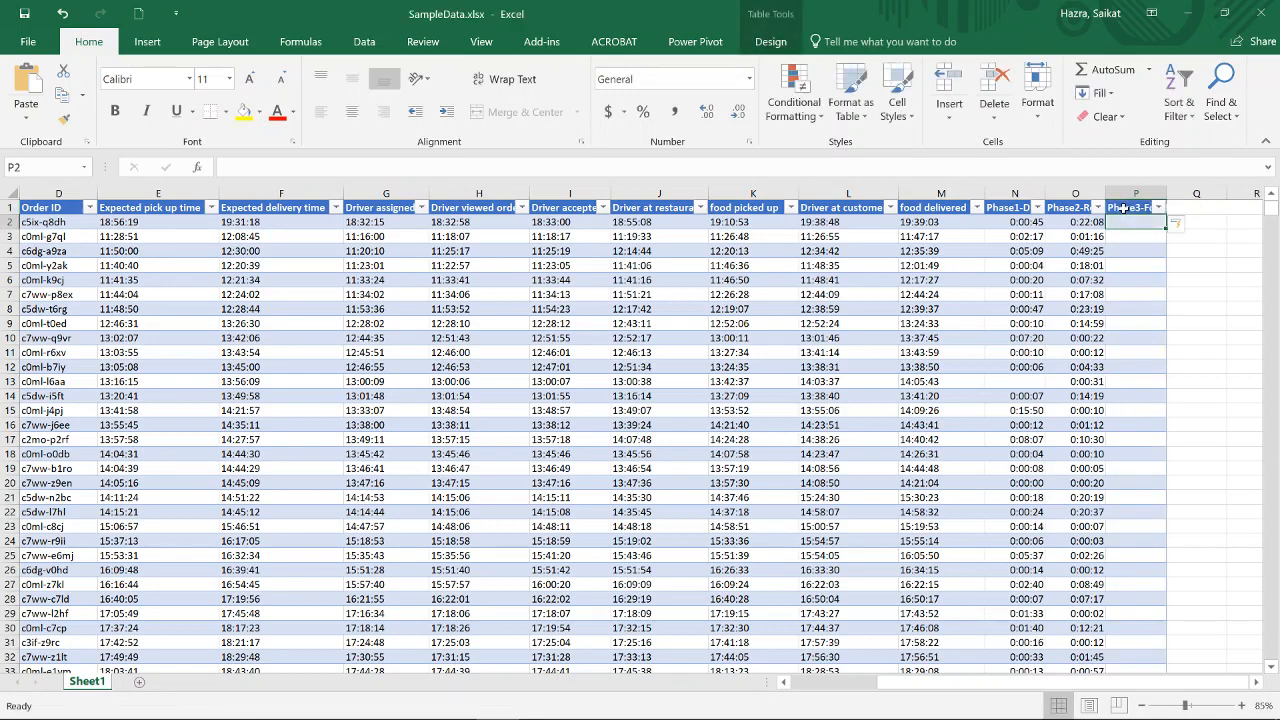
# Fill the Phase3 column with a formula subtracting Driver at restaurant from food picked up, starting in cell P2
pyautogui.write('=')
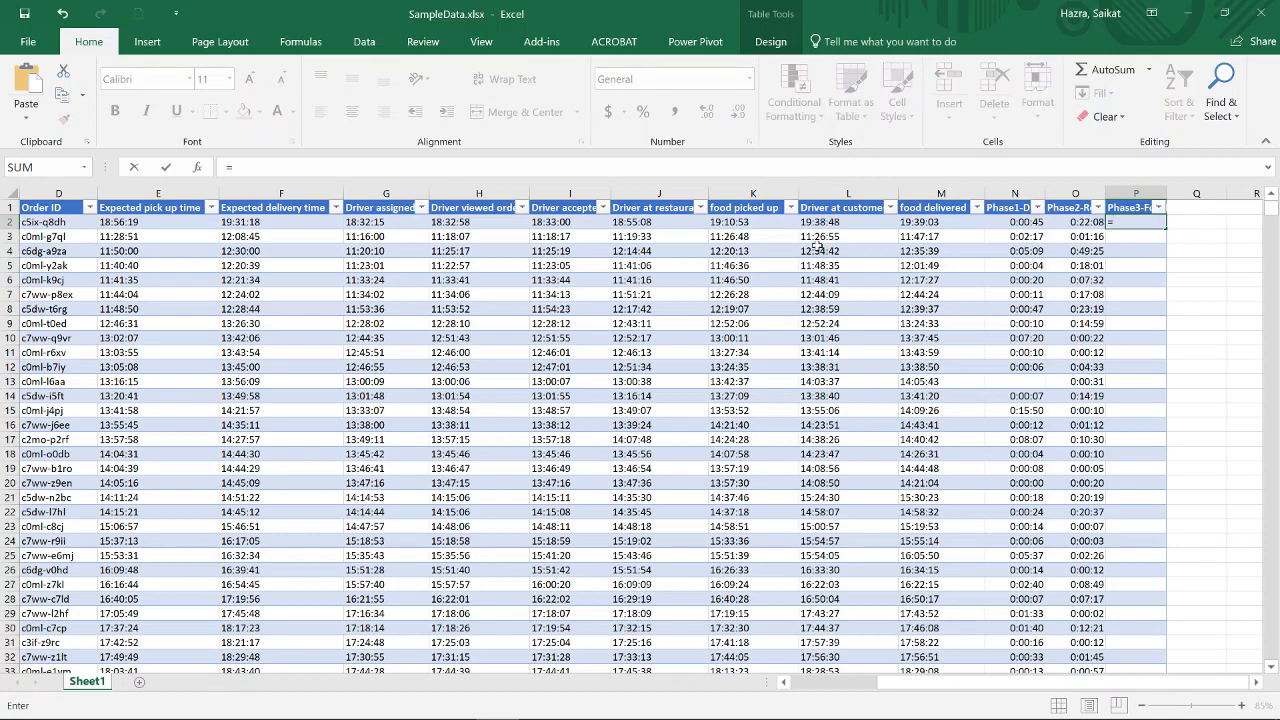
pyautogui.click(744, 222)
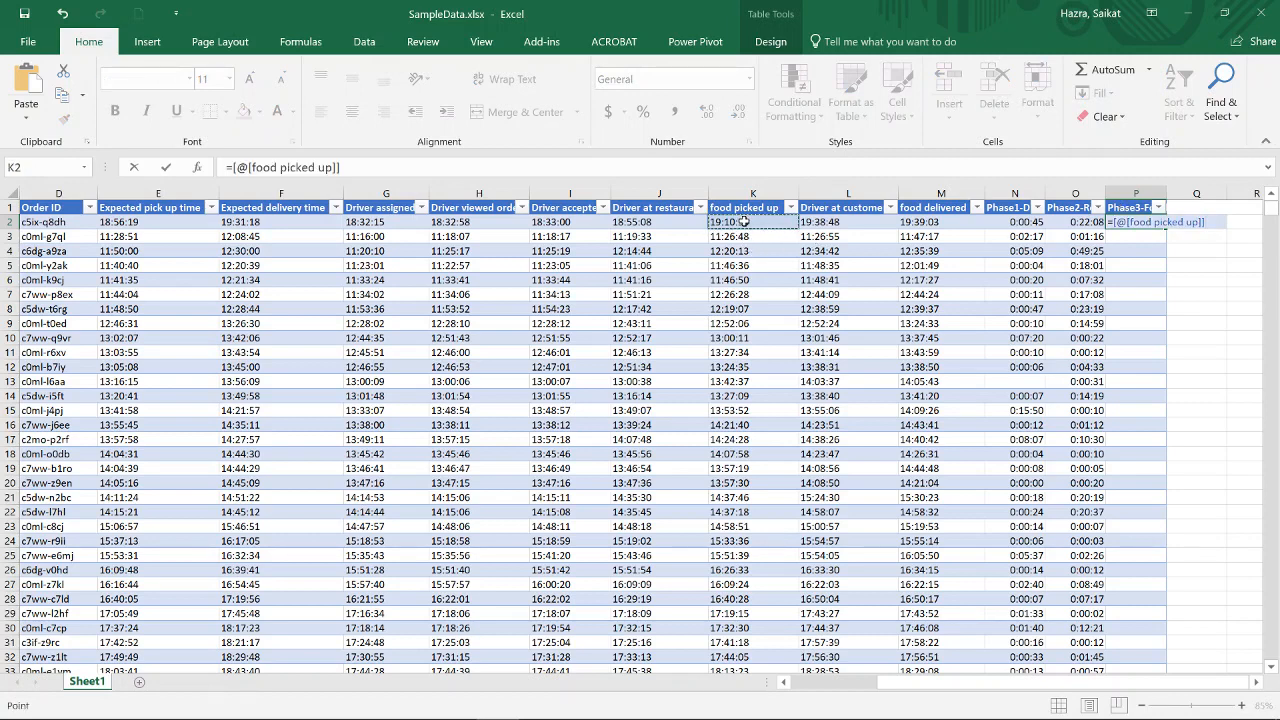
pyautogui.write('-')
pyautogui.click(680, 223)
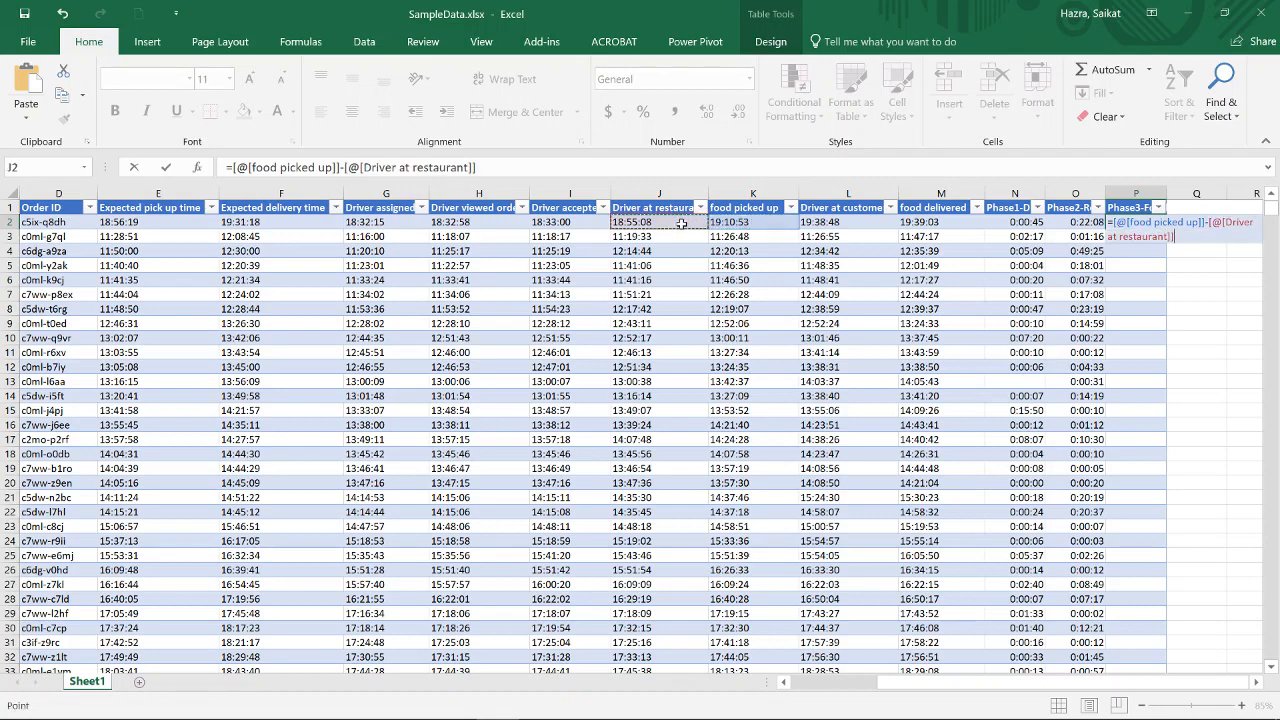
pyautogui.press('Return')
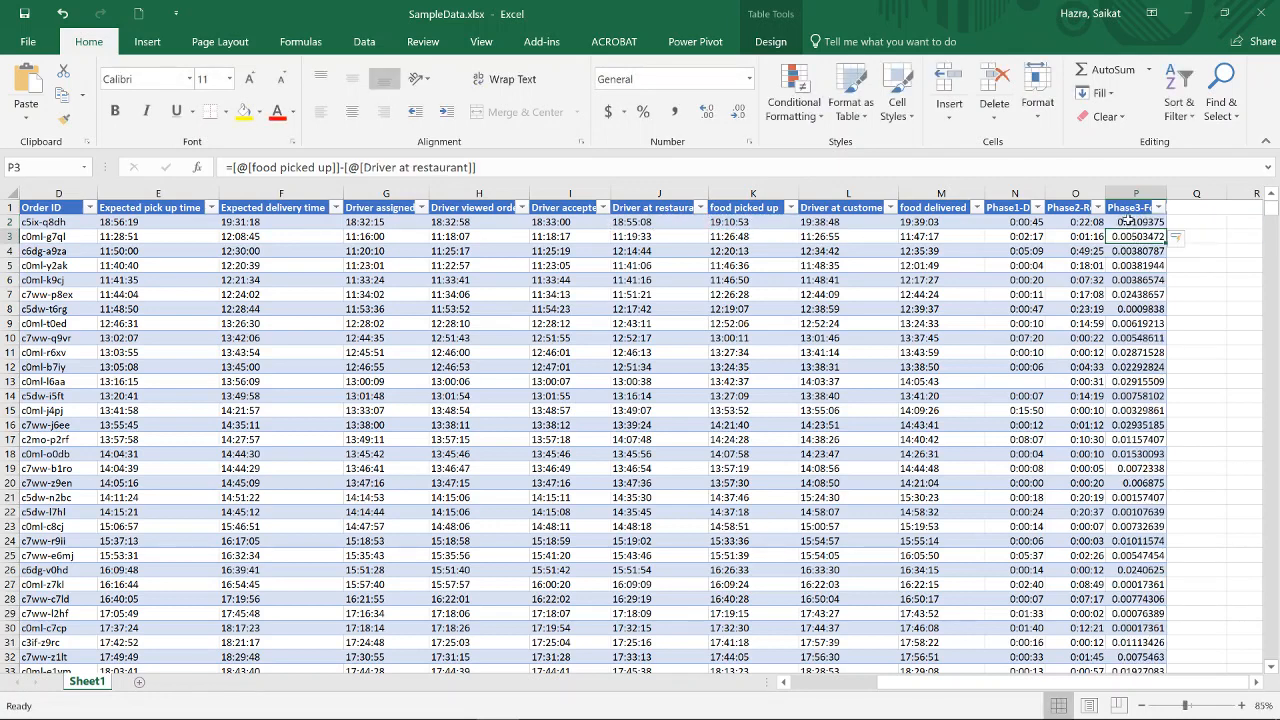
# Examine the smallest entries in the Phase3 column's list of filter values for negative durations
pyautogui.click(1128, 220)
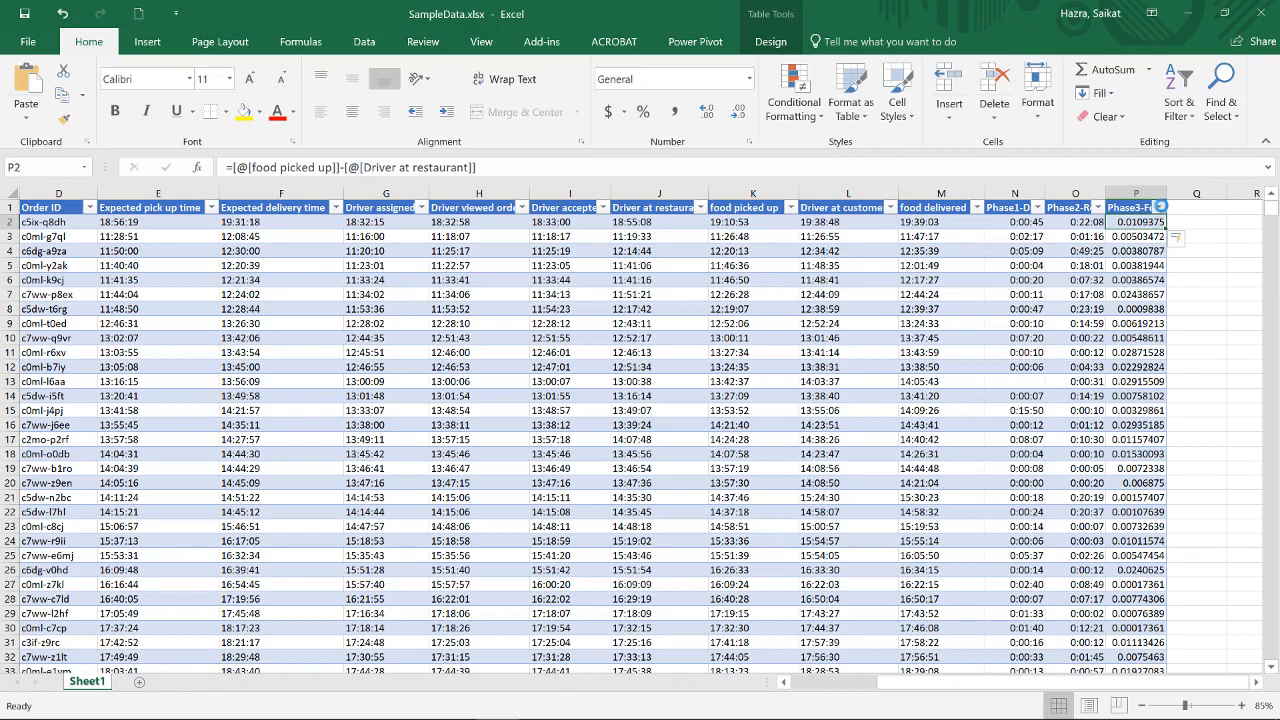
pyautogui.click(1159, 207)
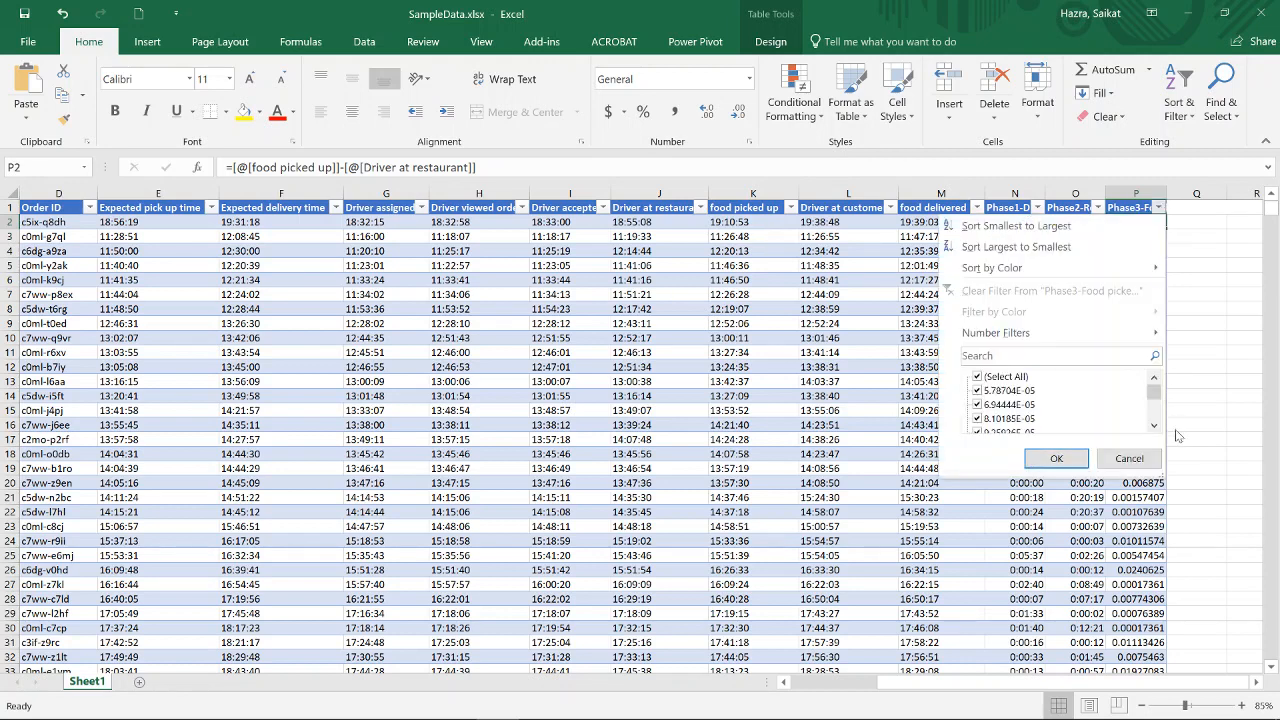
pyautogui.click(1155, 426)
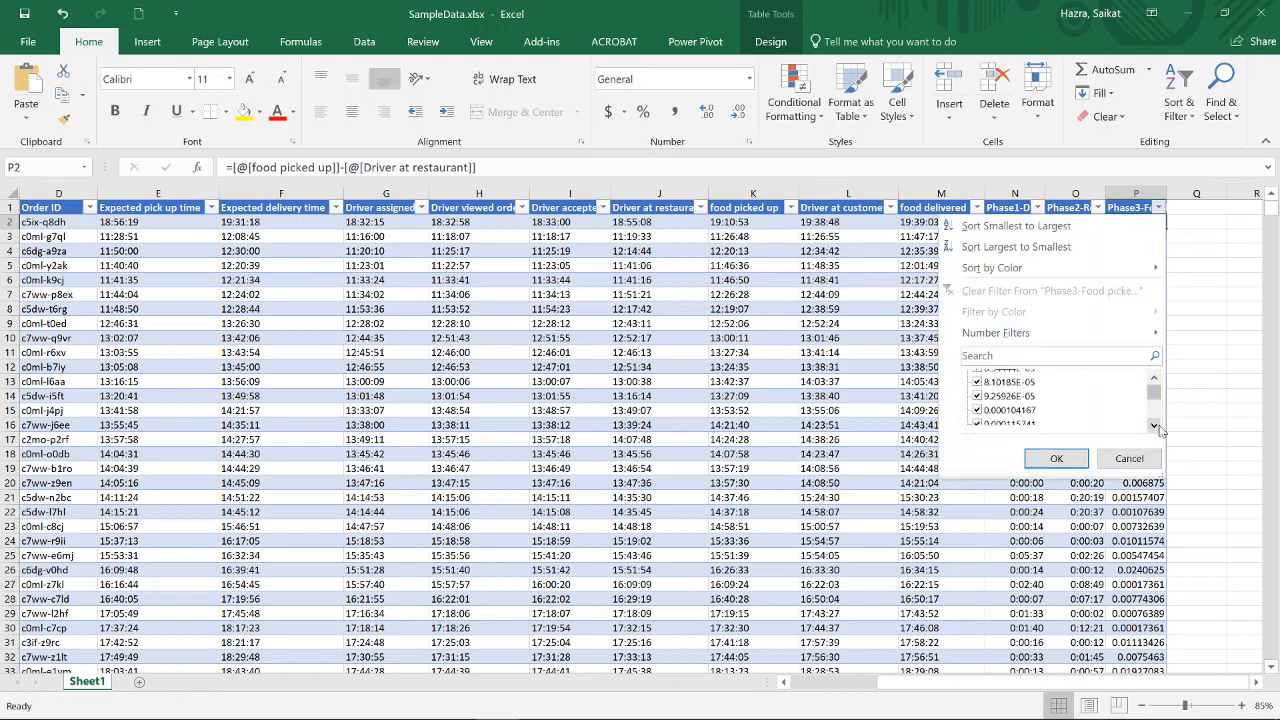
pyautogui.click(1155, 426)
pyautogui.click(1155, 426)
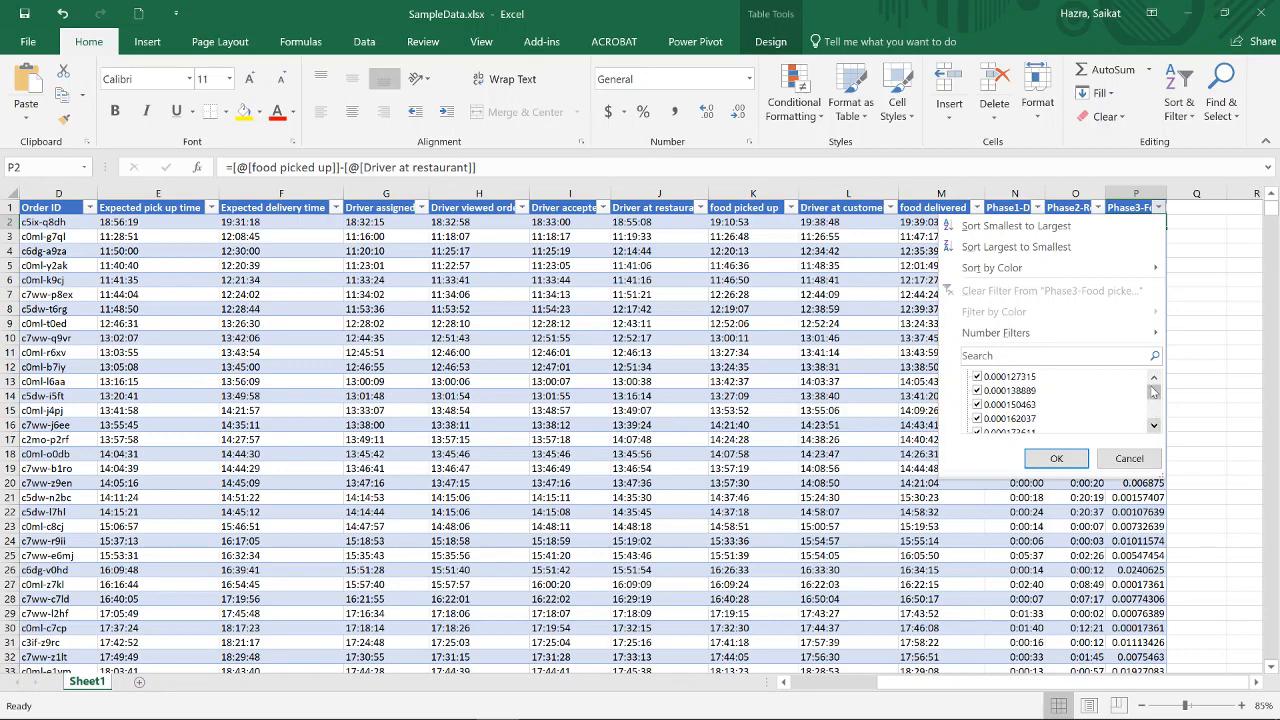
pyautogui.click(1155, 378)
pyautogui.click(1155, 378)
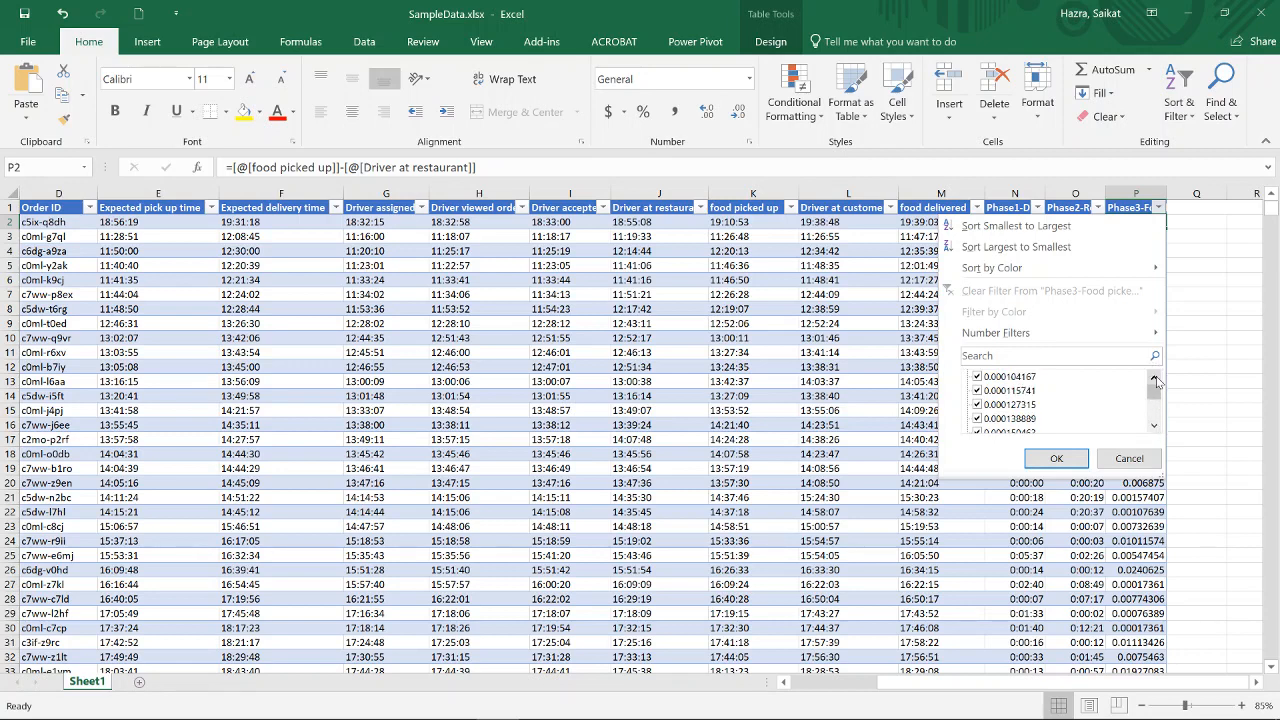
pyautogui.click(1236, 348)
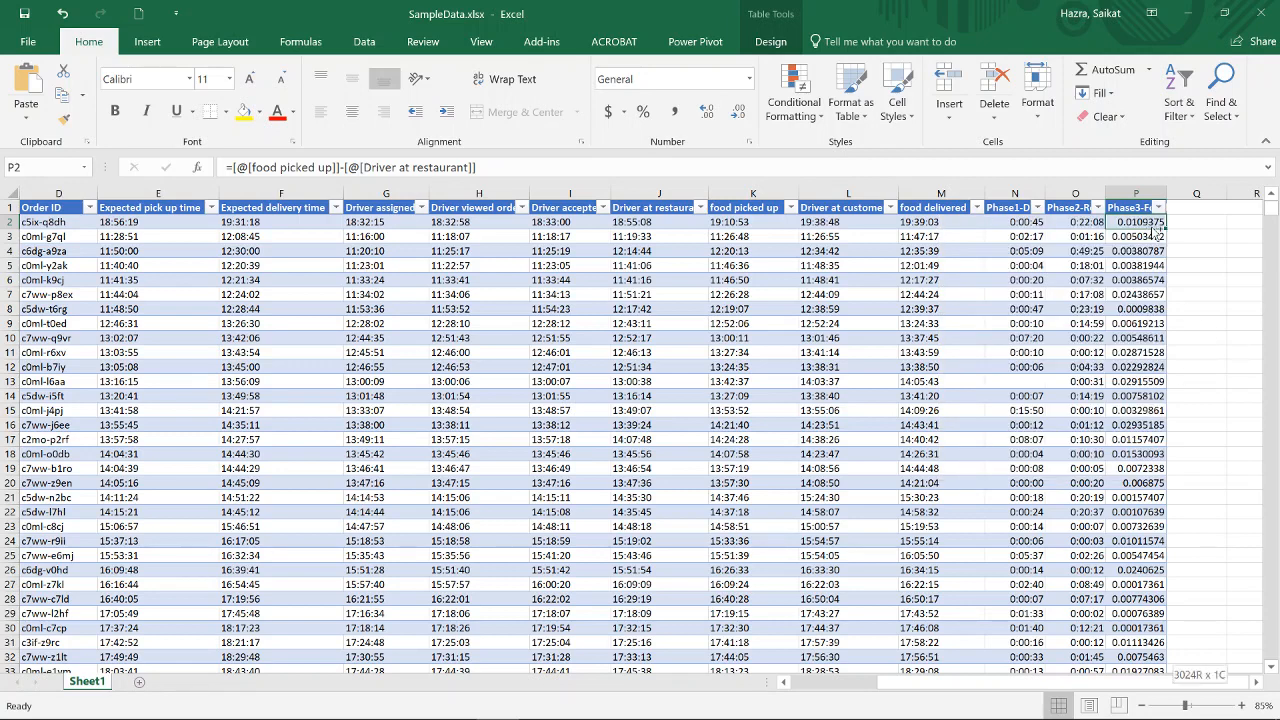
# Format all Phase3 column values from P2 down with the 13:30:55 Time type
pyautogui.hotkey('ctrl', 'shift', 'Down')
pyautogui.rightClick(1140, 290)
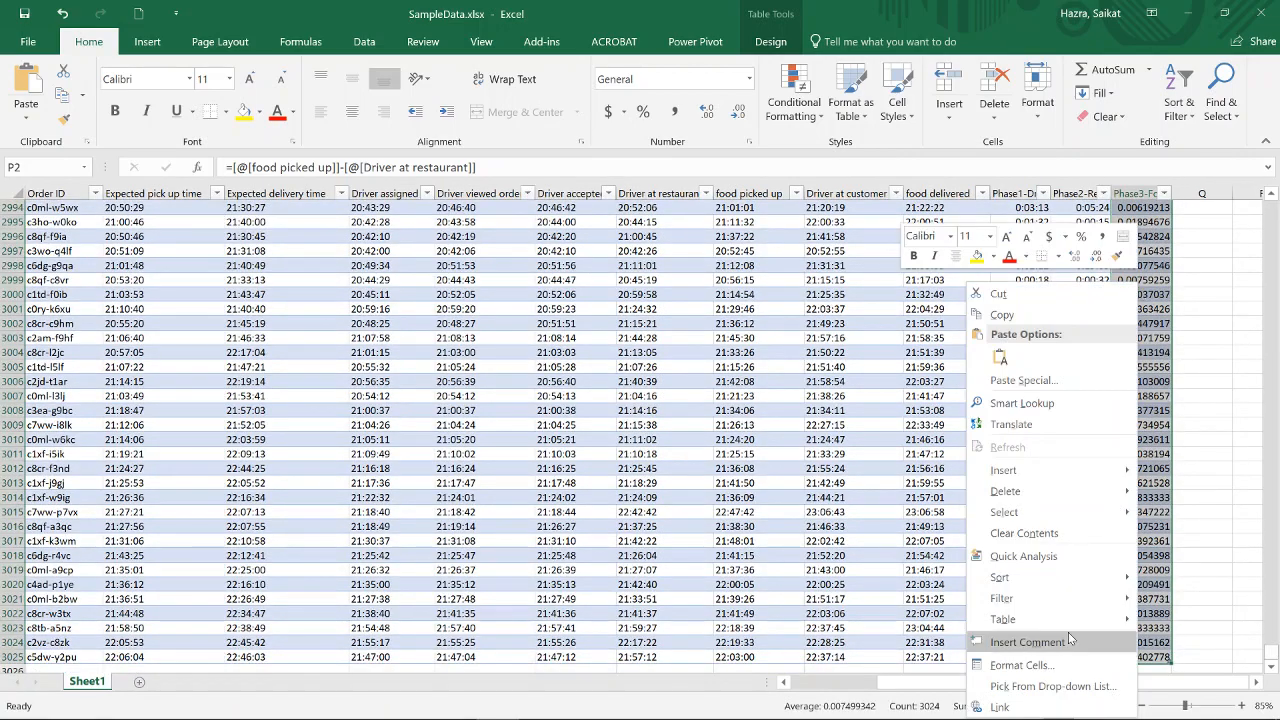
pyautogui.click(1040, 669)
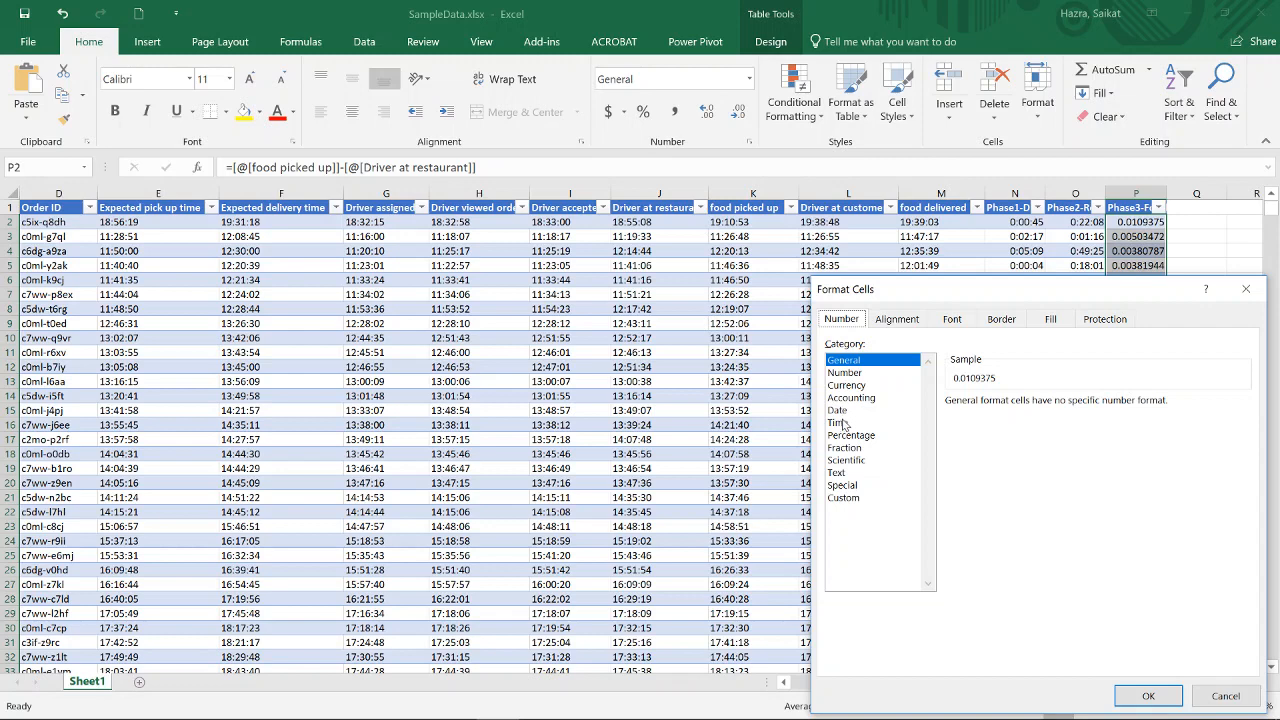
pyautogui.click(845, 423)
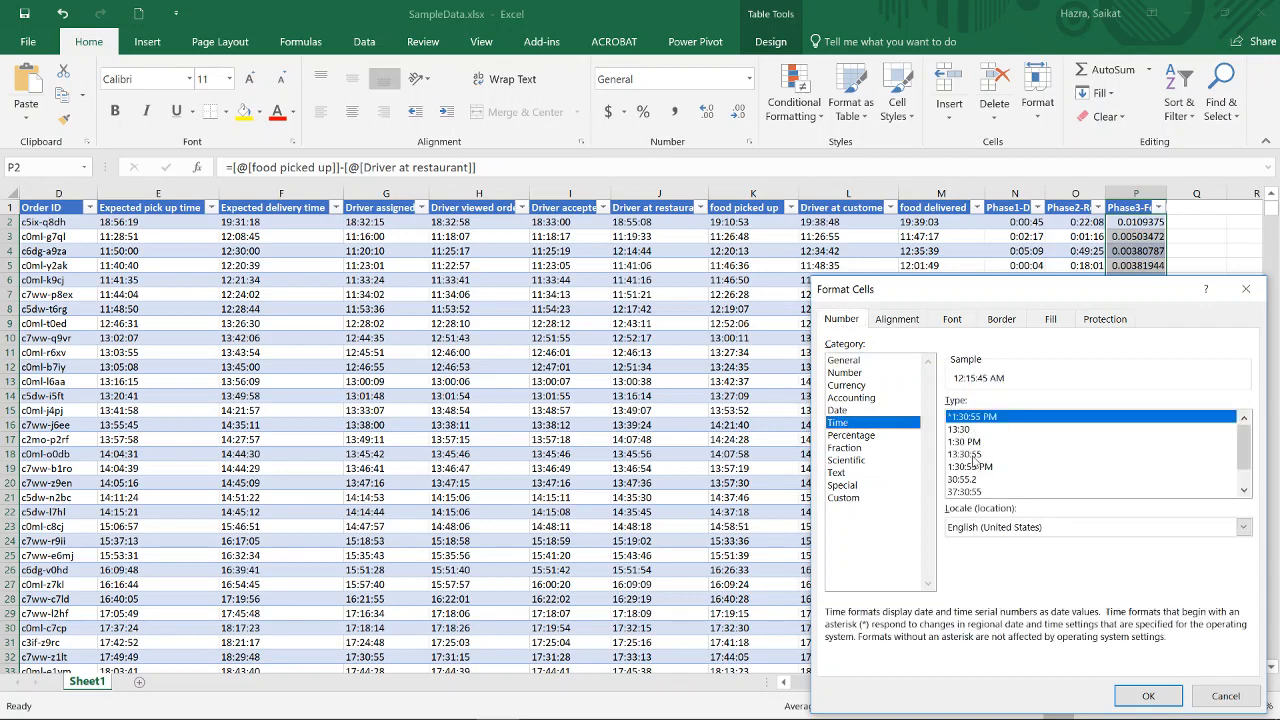
pyautogui.click(972, 454)
pyautogui.press('Return')
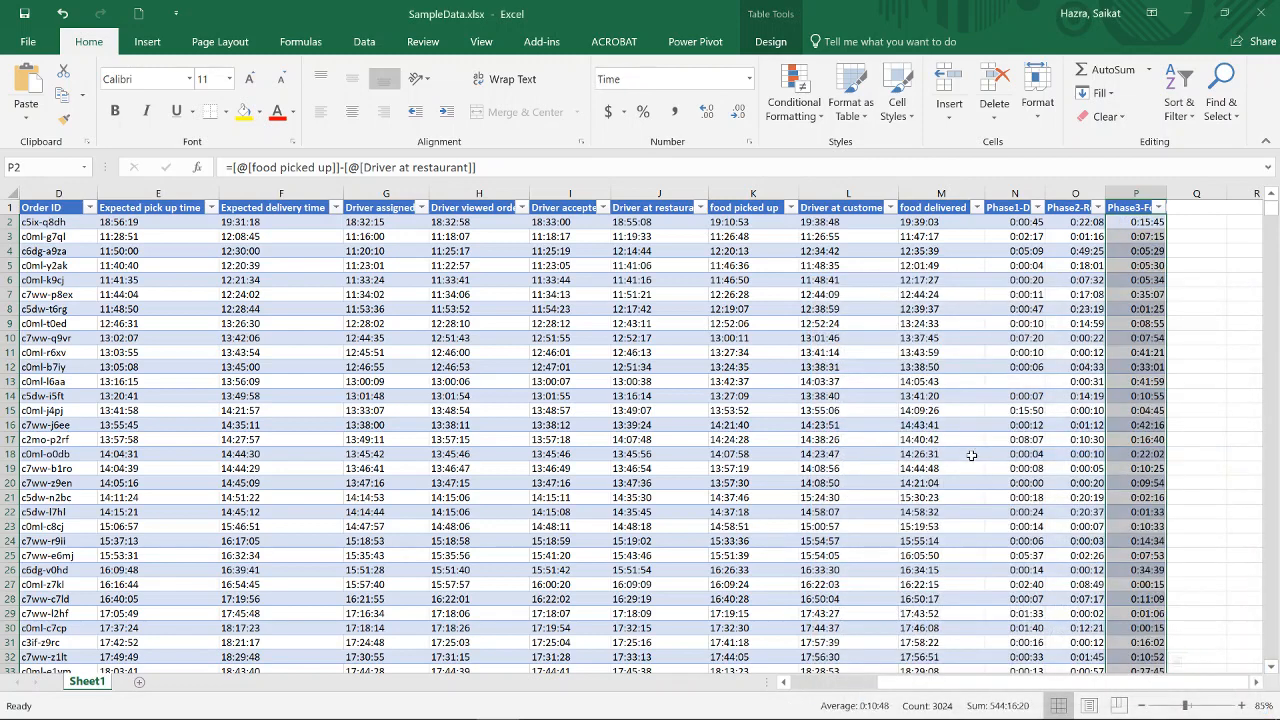
# Add a new table column in Q with the header "Phase 4-Deliver"
pyautogui.click(1174, 205)
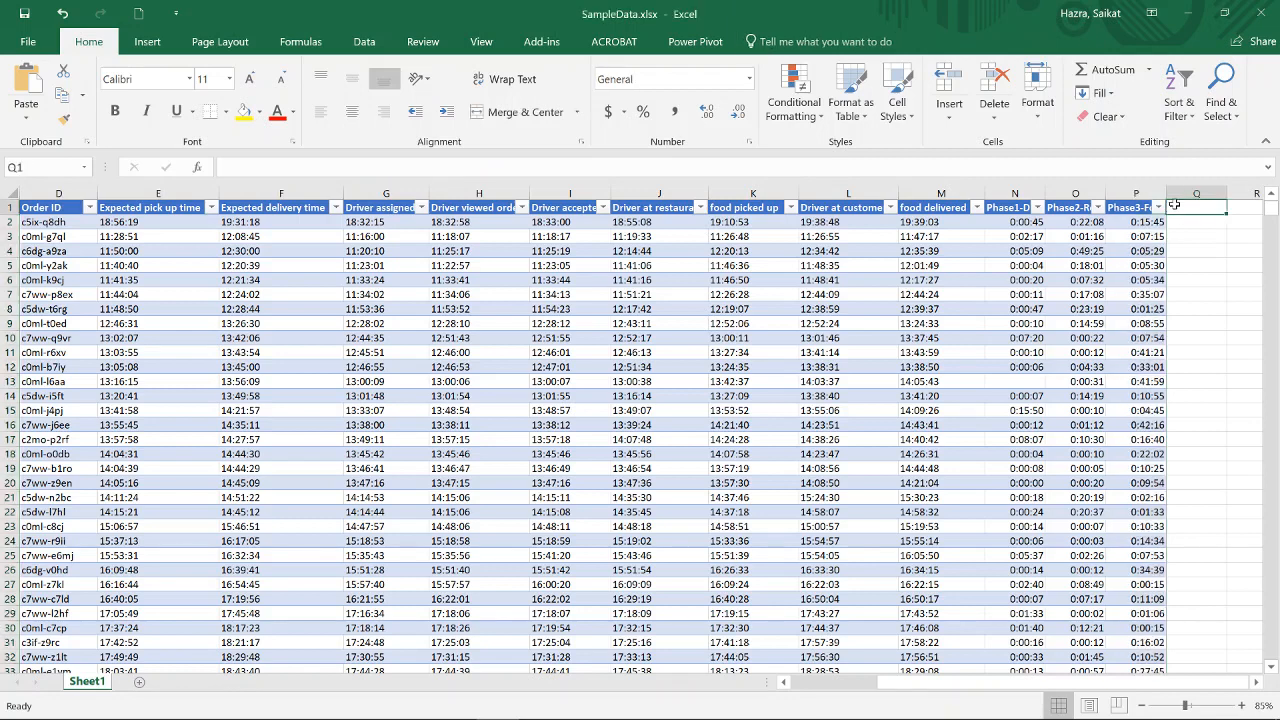
pyautogui.write('Phase')
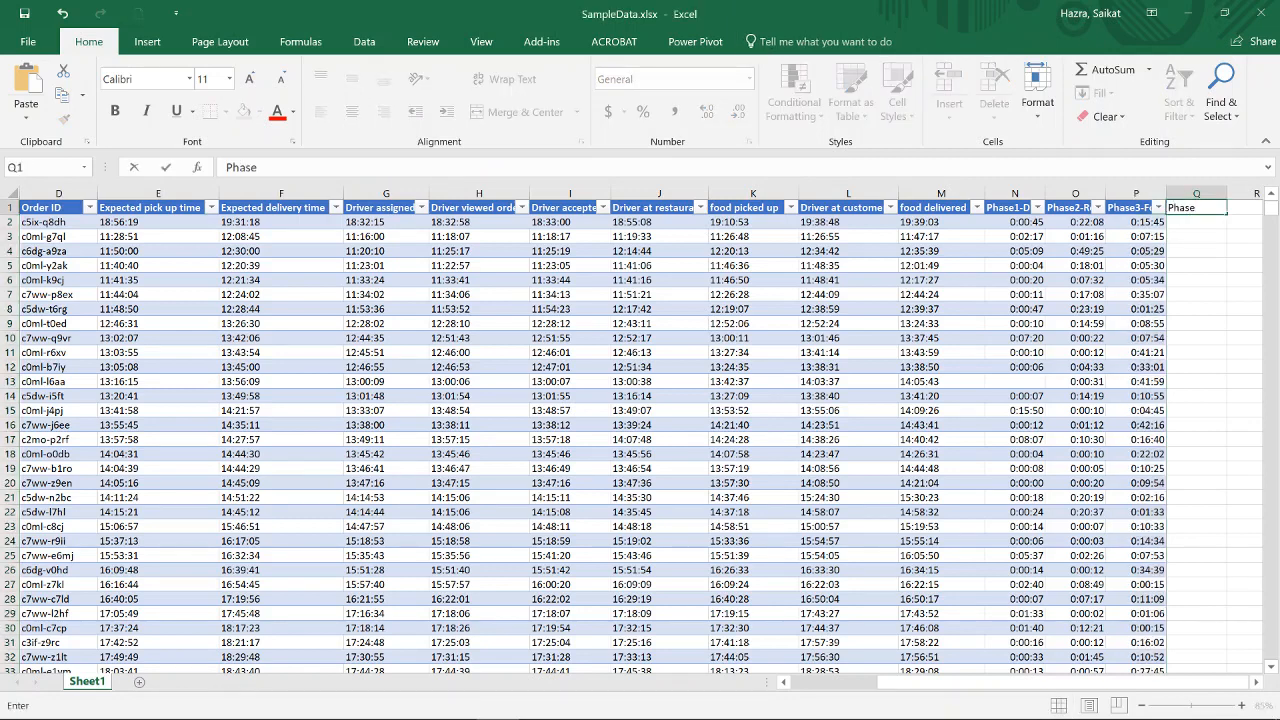
pyautogui.write(' 4-Deliver')
pyautogui.press('Return')
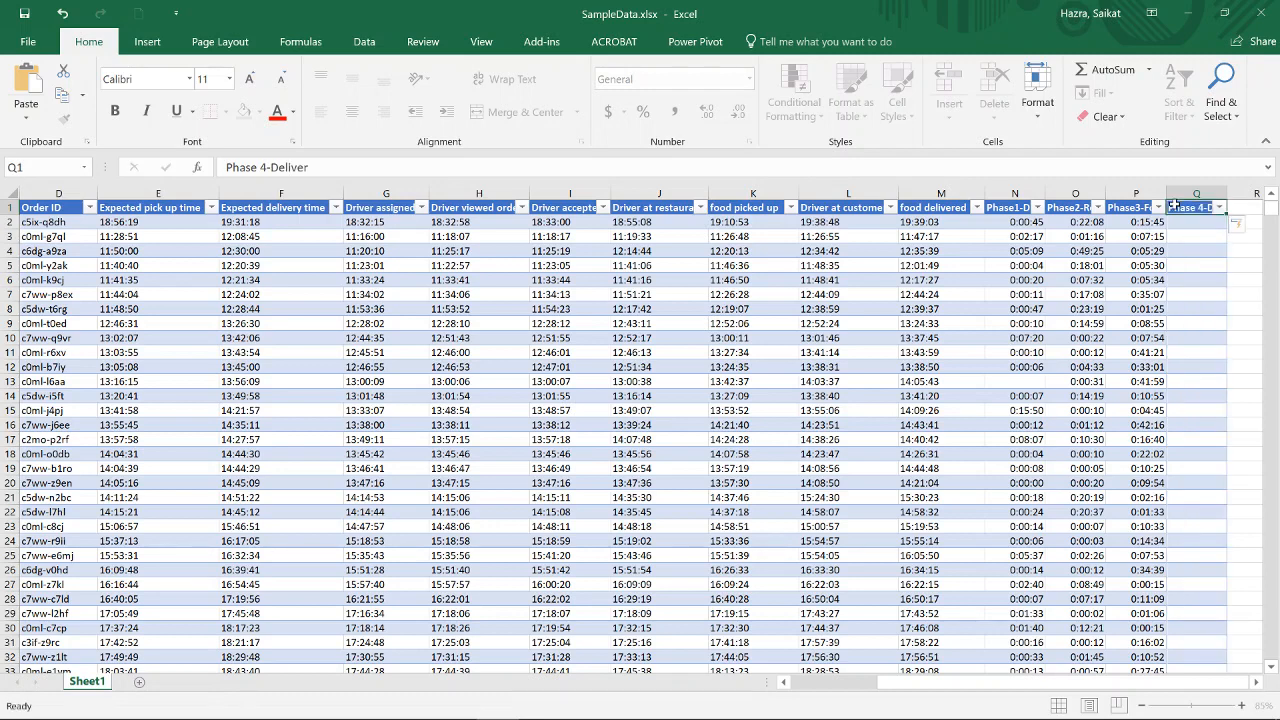
# Fill the Phase 4 column with a formula subtracting food picked up from food delivered, starting in cell Q2
pyautogui.write('=')
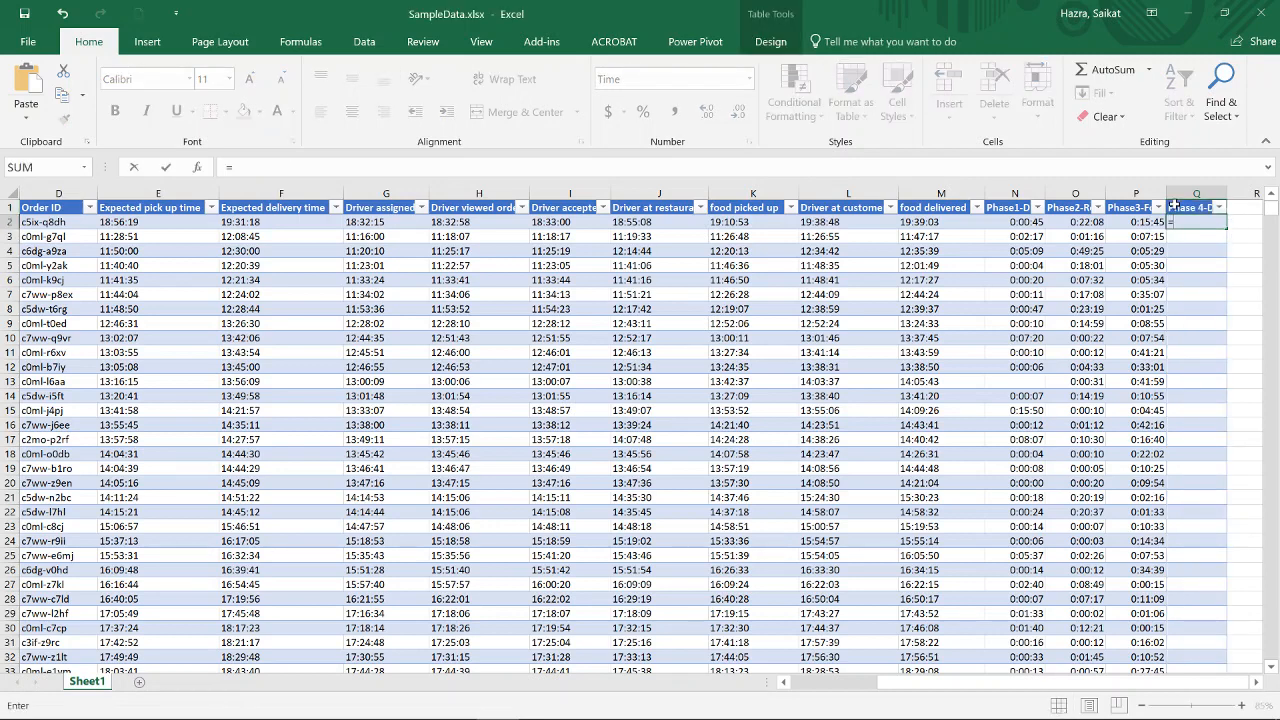
pyautogui.click(957, 221)
pyautogui.write('-[@[food picked up')
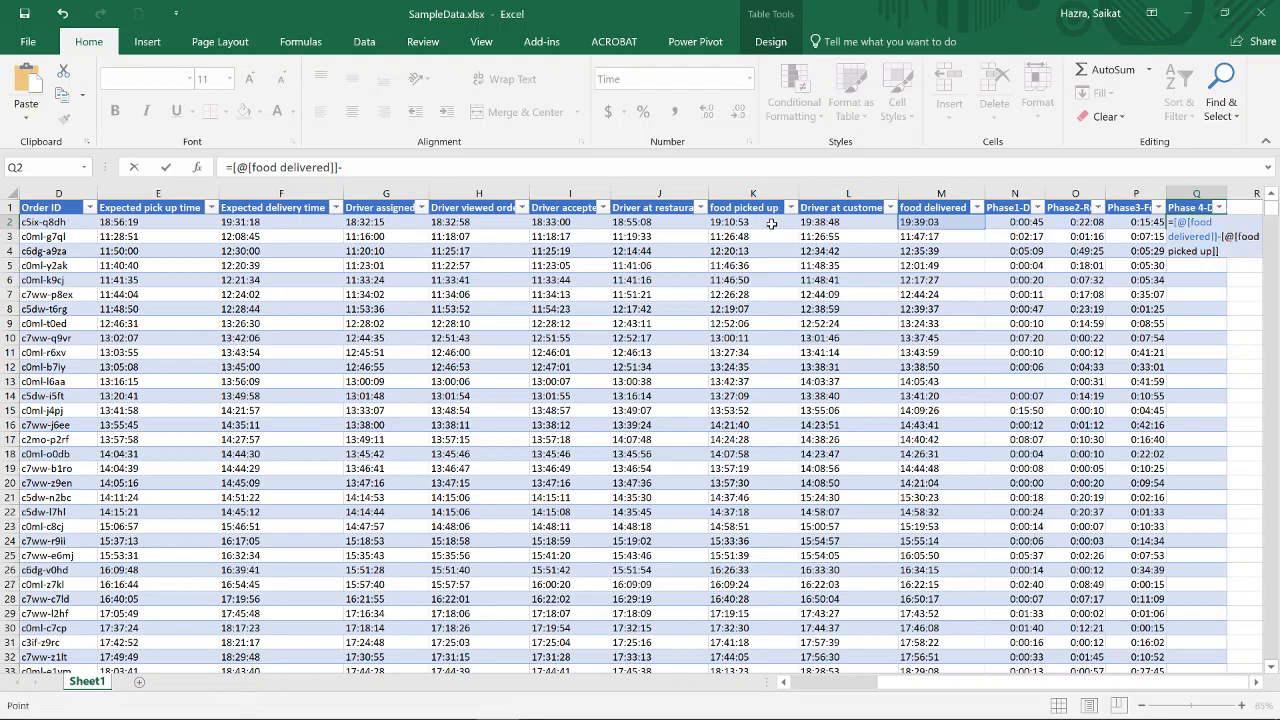
pyautogui.click(771, 224)
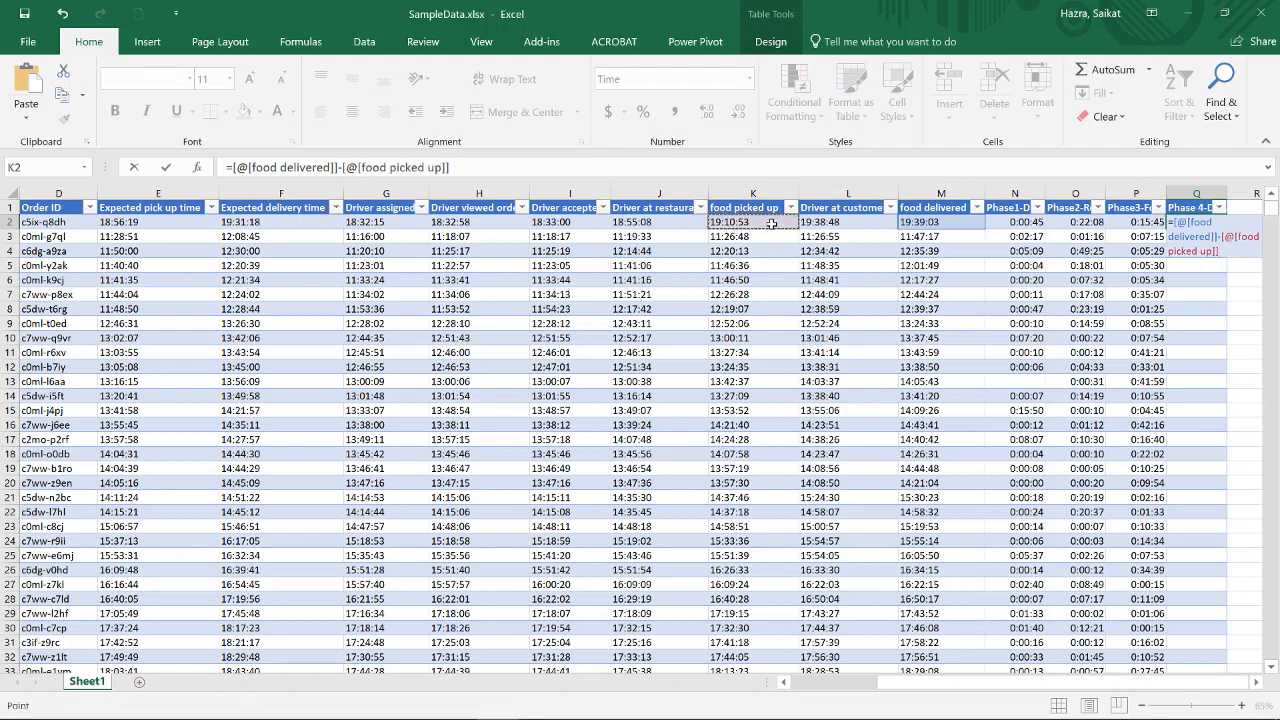
pyautogui.press('Return')
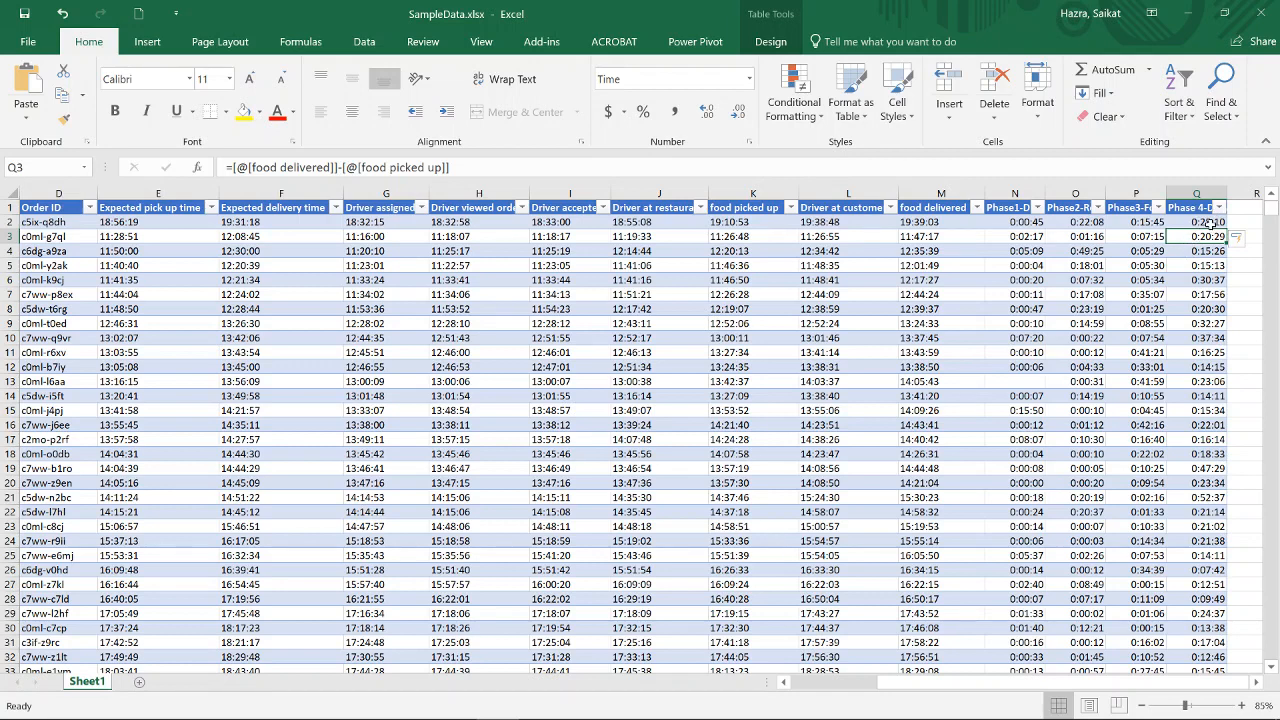
# Examine the smallest and largest entries in the Phase 4 column's list of filter values for faulty durations
pyautogui.click(1210, 224)
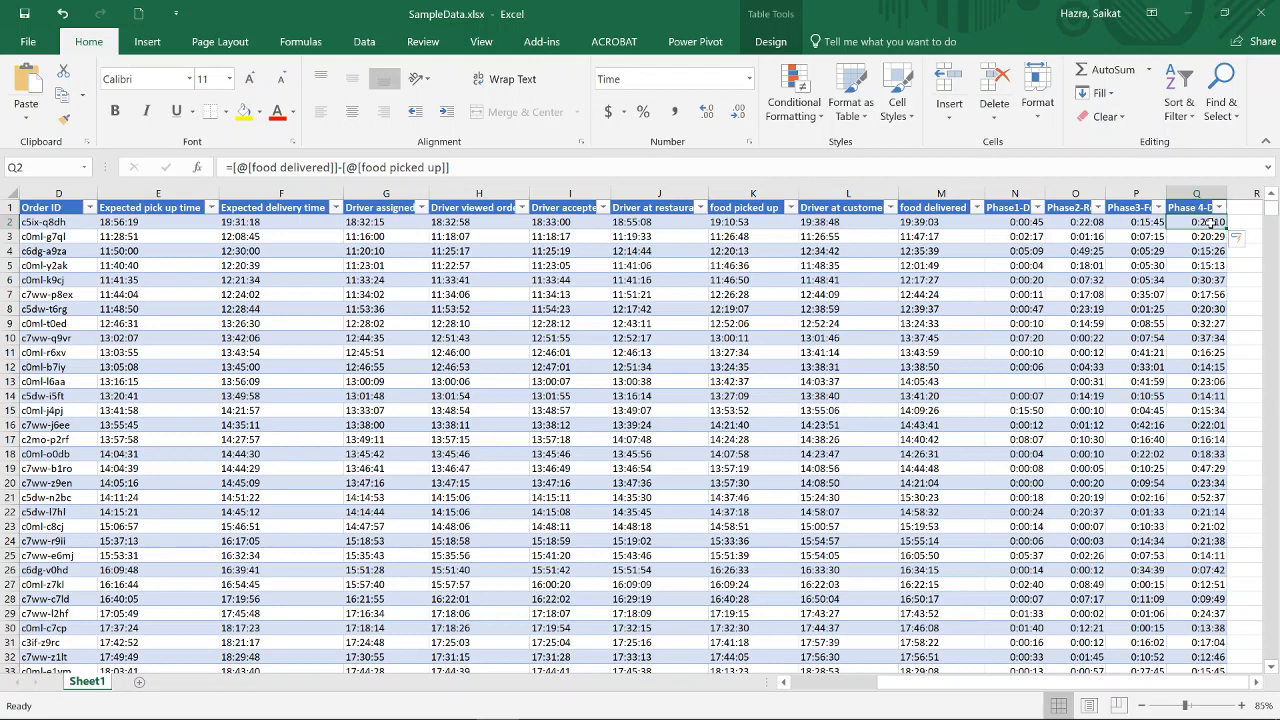
pyautogui.click(1219, 207)
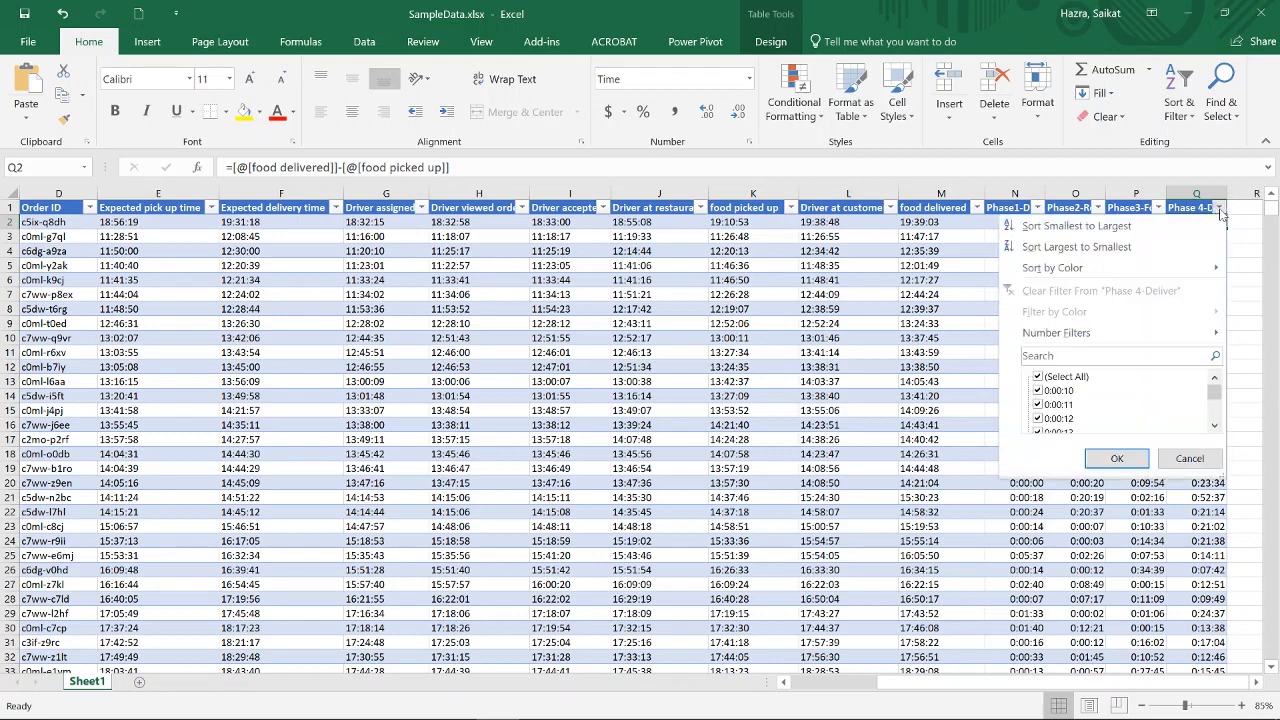
pyautogui.moveTo(1215, 395); pyautogui.dragTo(1215, 427)
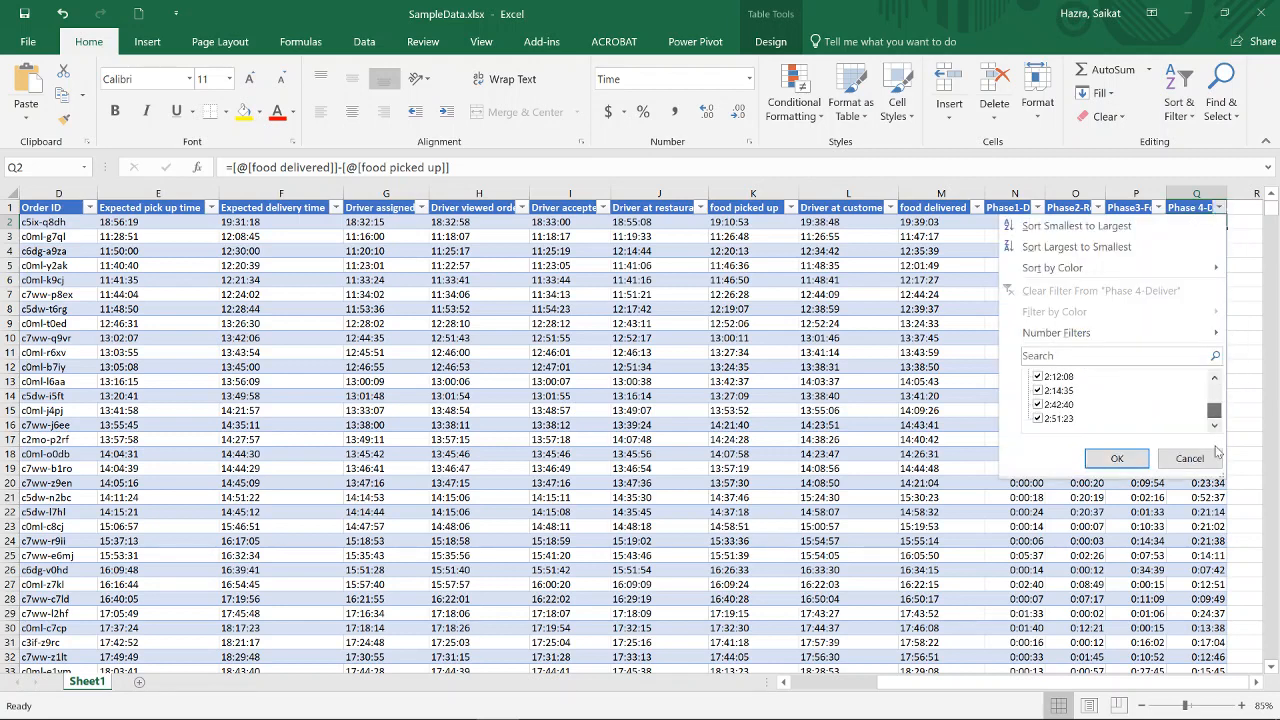
pyautogui.click(1196, 456)
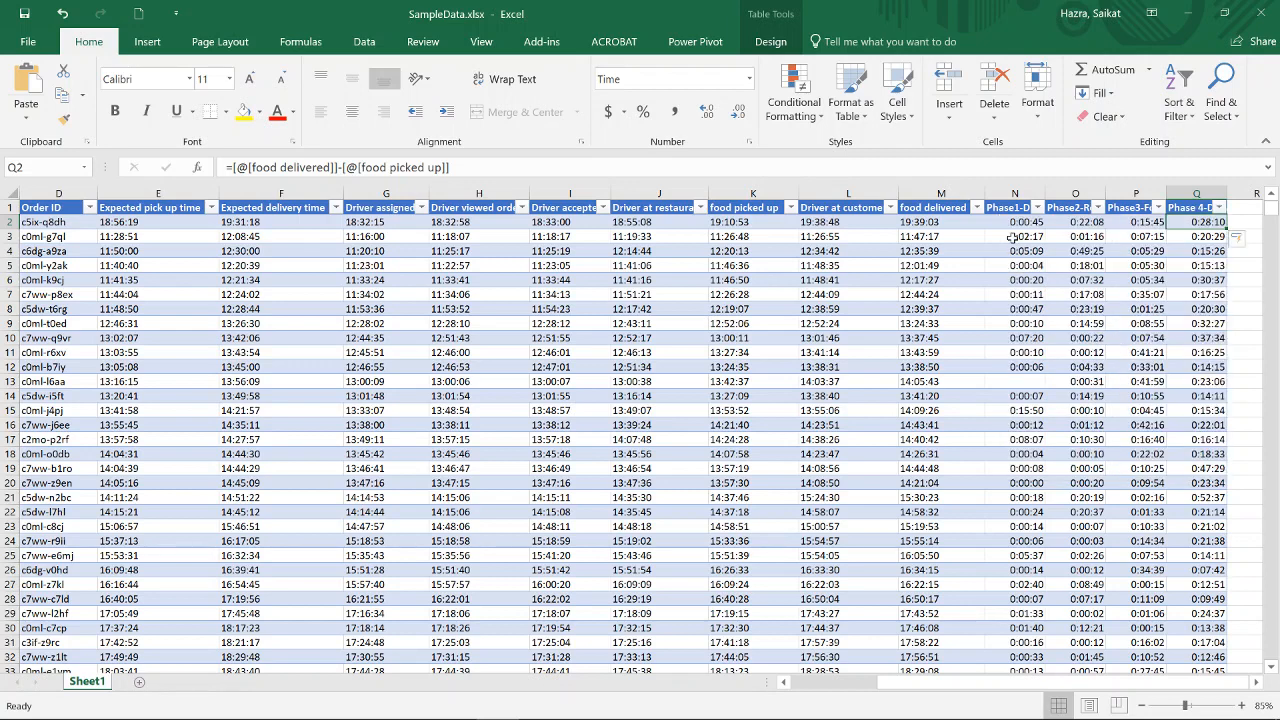
# Fill the four phase header cells N1 to Q1 with a dark green theme colour
pyautogui.moveTo(1002, 208); pyautogui.dragTo(1171, 211)
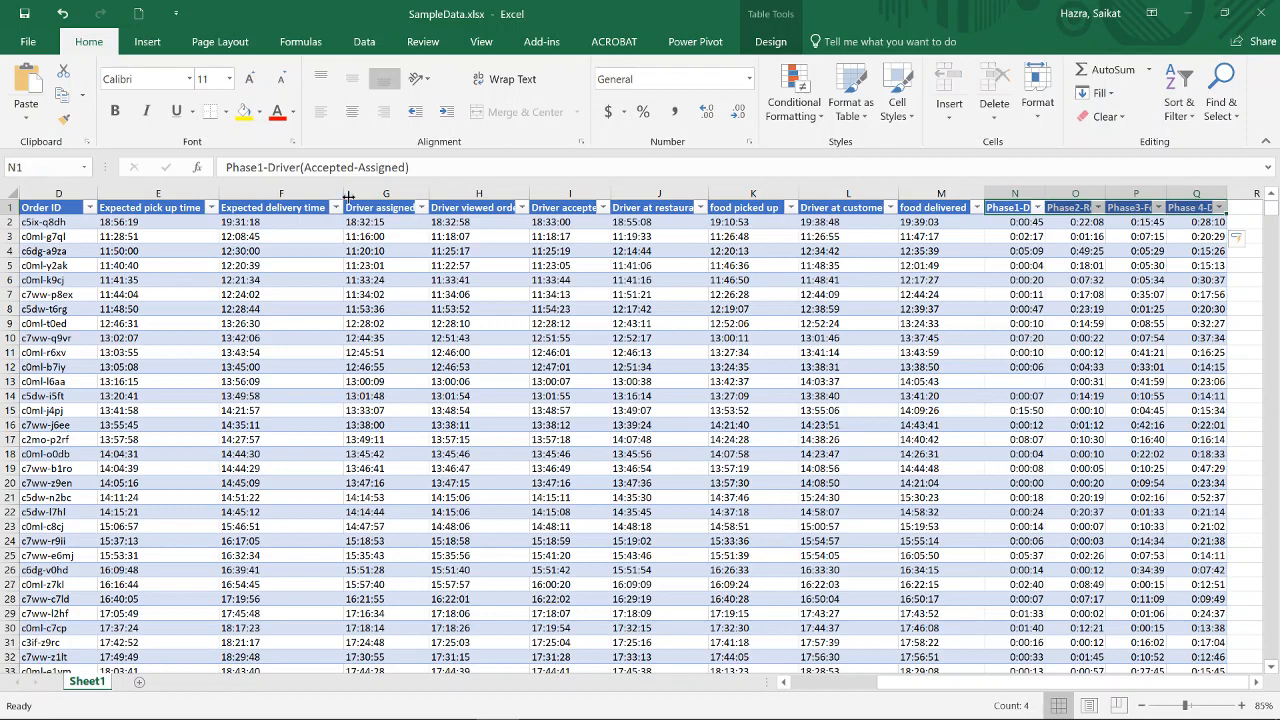
pyautogui.click(259, 111)
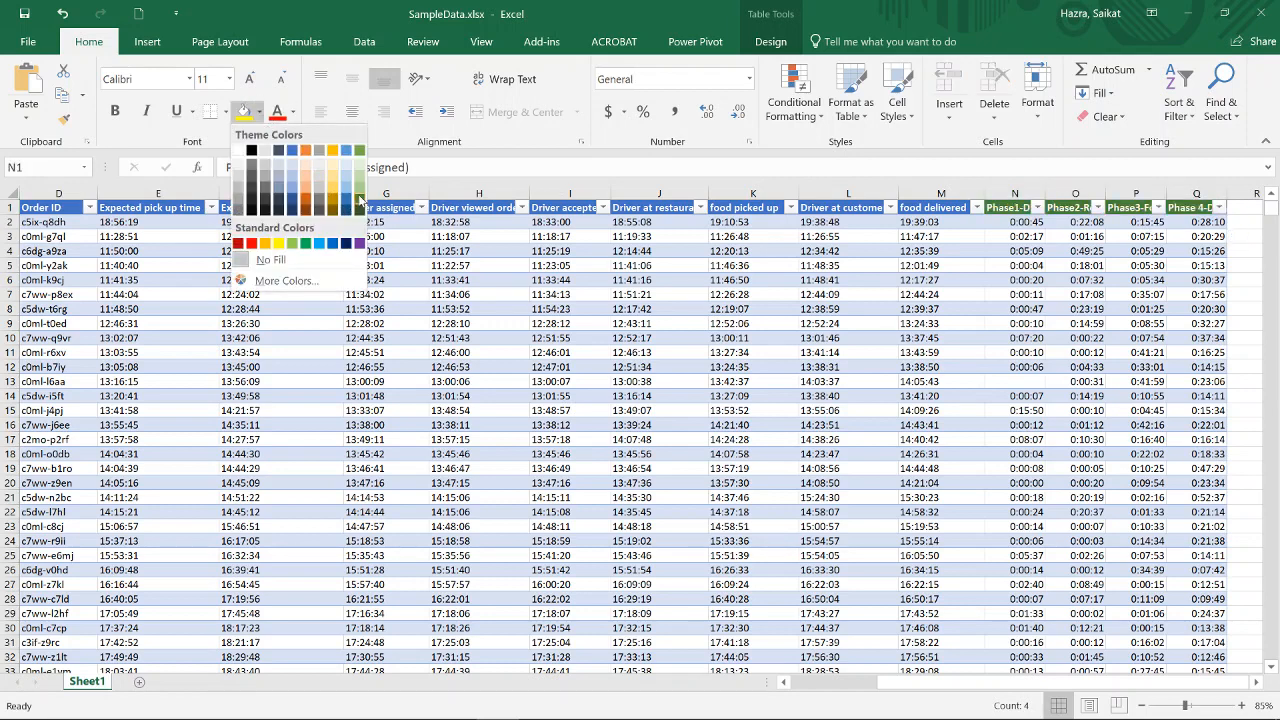
pyautogui.click(359, 198)
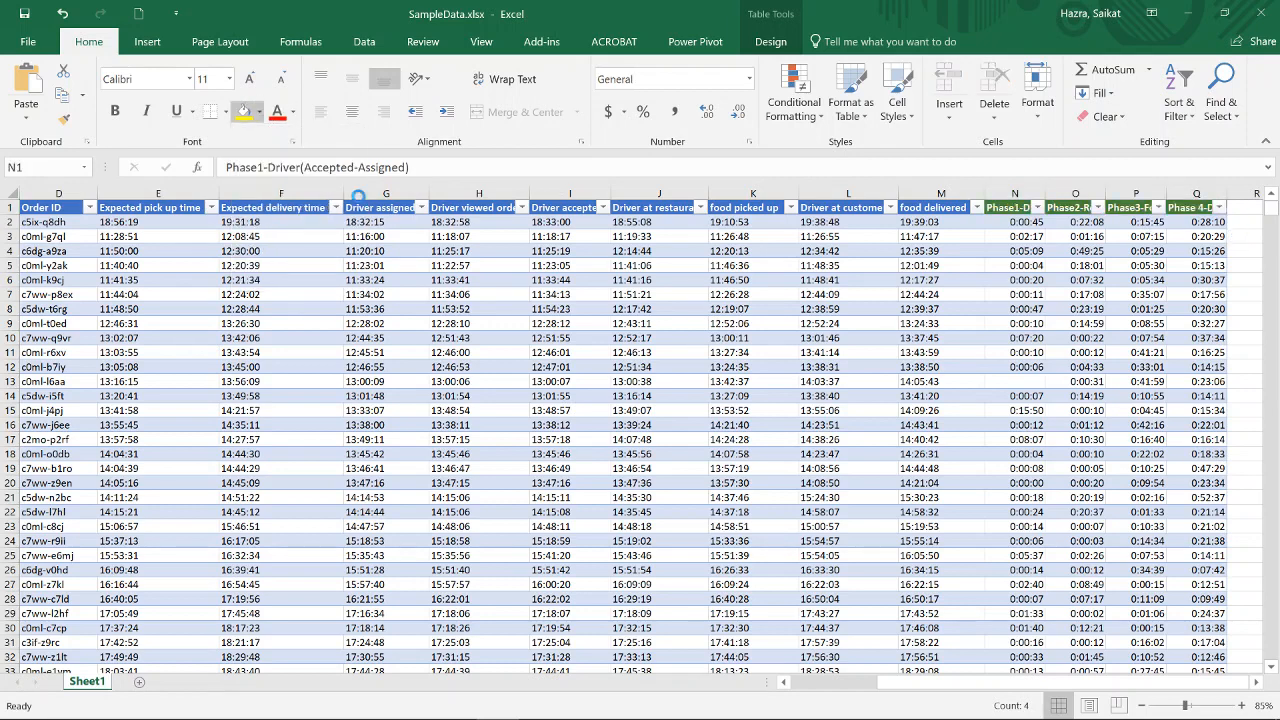
pyautogui.click(1150, 436)
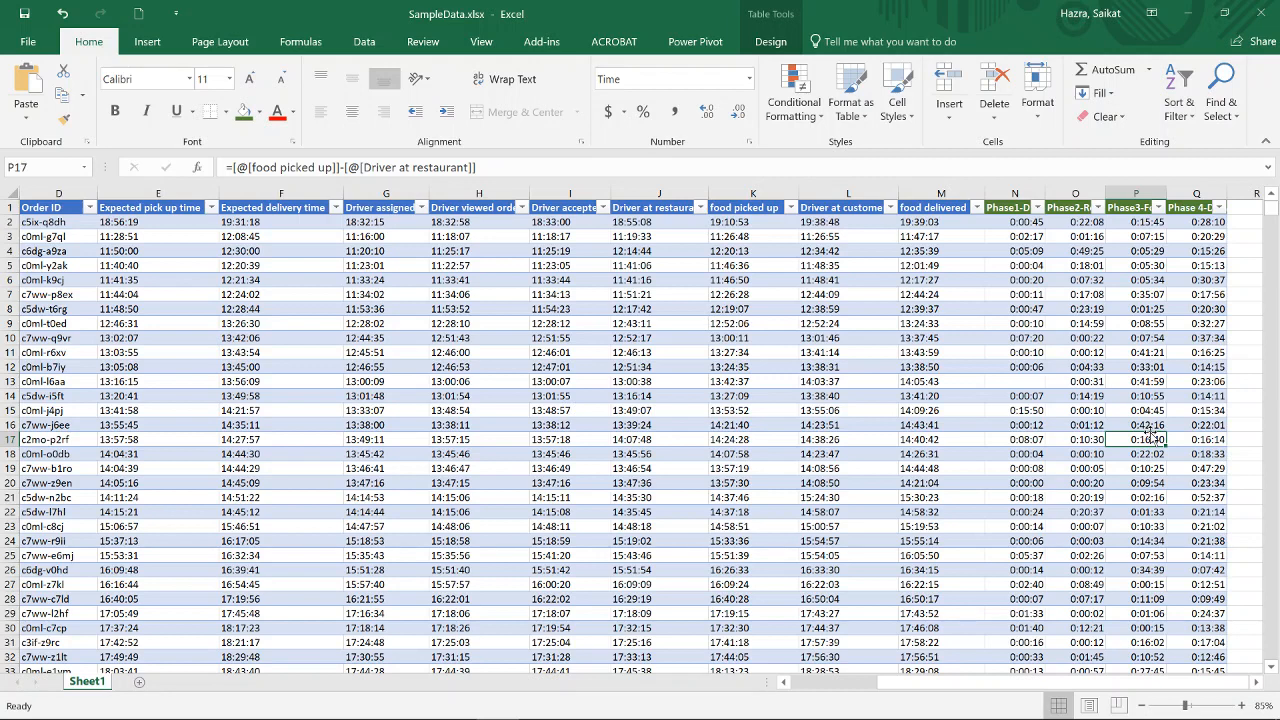
# Compare the first order's Expected pick up time with its food picked up time
pyautogui.click(169, 208)
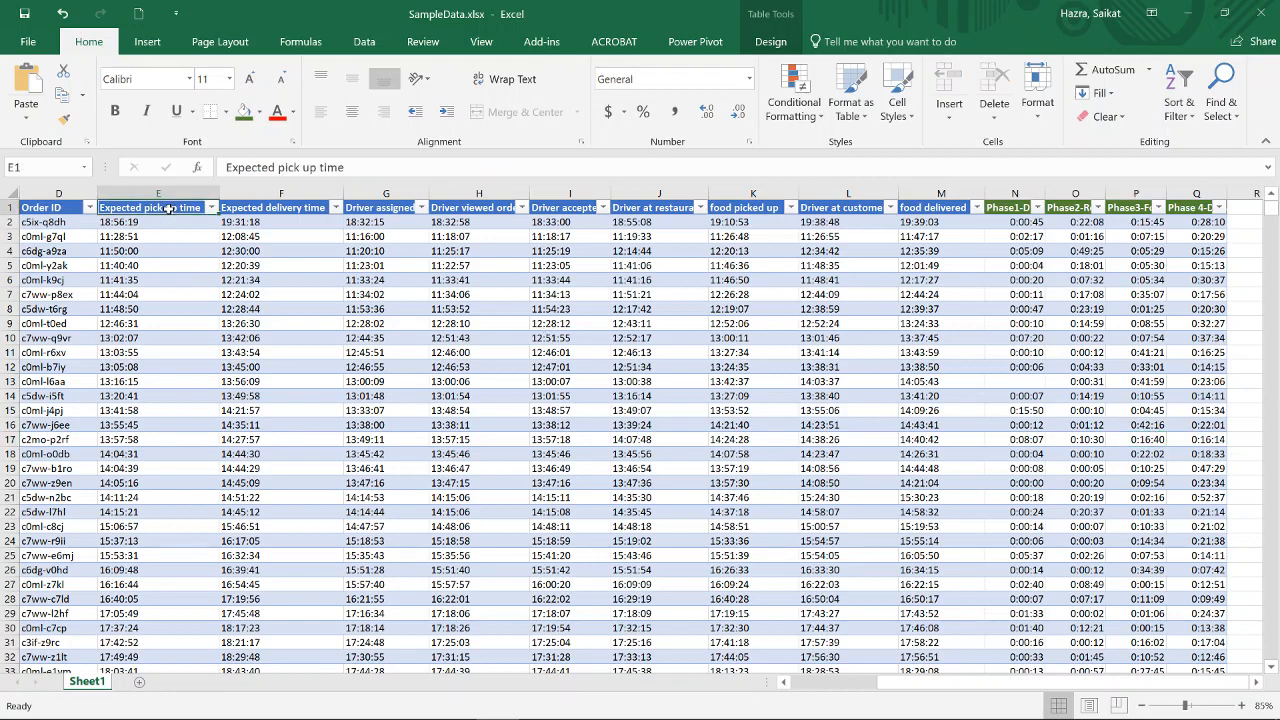
pyautogui.click(150, 229)
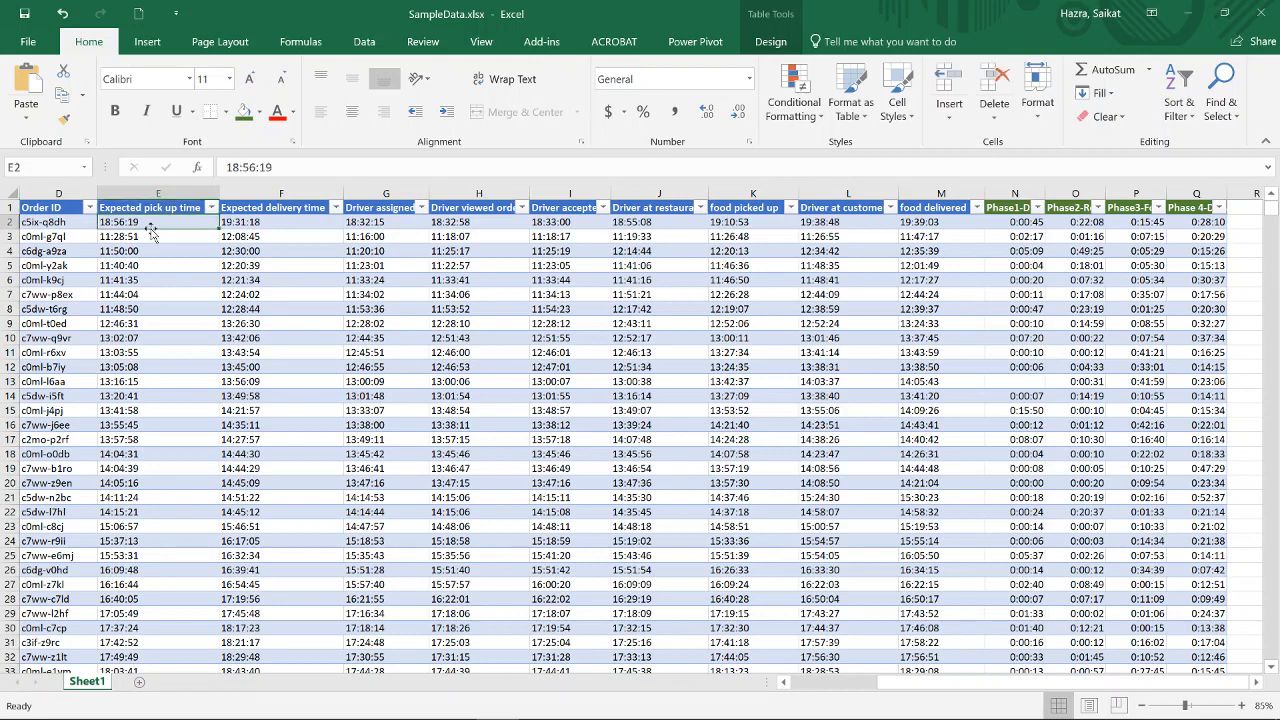
pyautogui.click(772, 222)
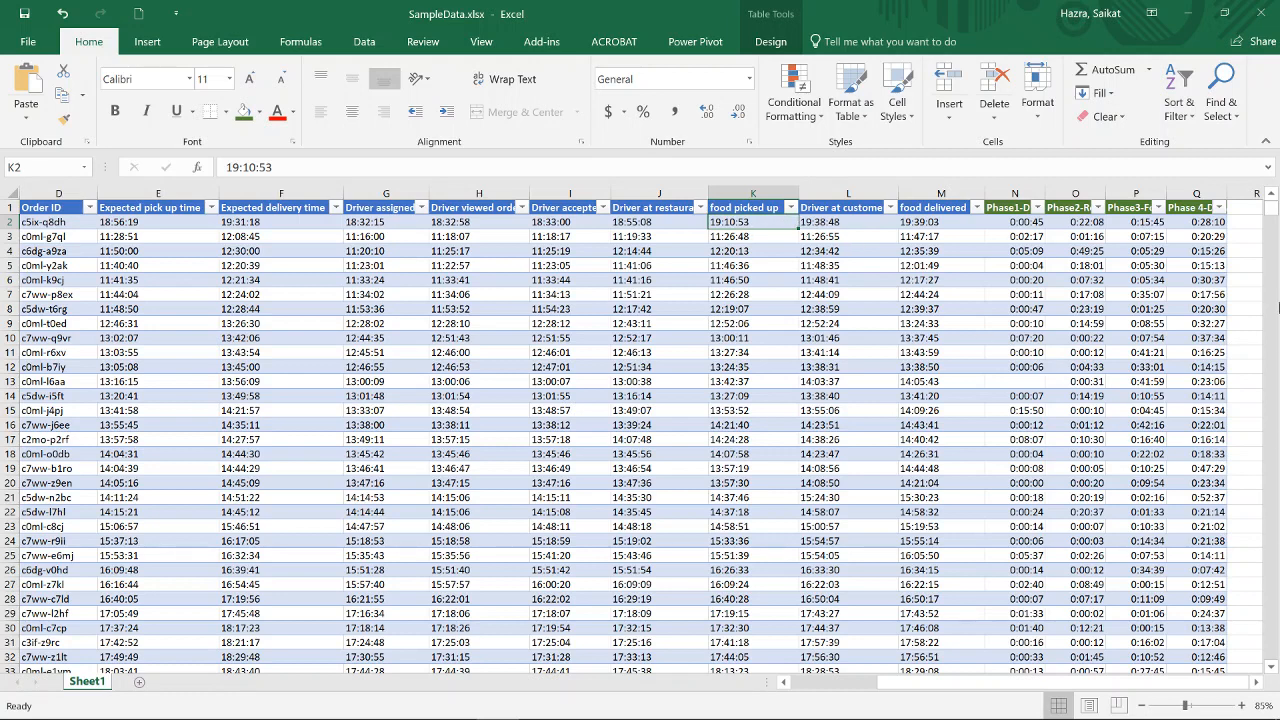
# Add a new table column in R with the header "Delta-food Picked(Actual-expected)"
pyautogui.click(1241, 207)
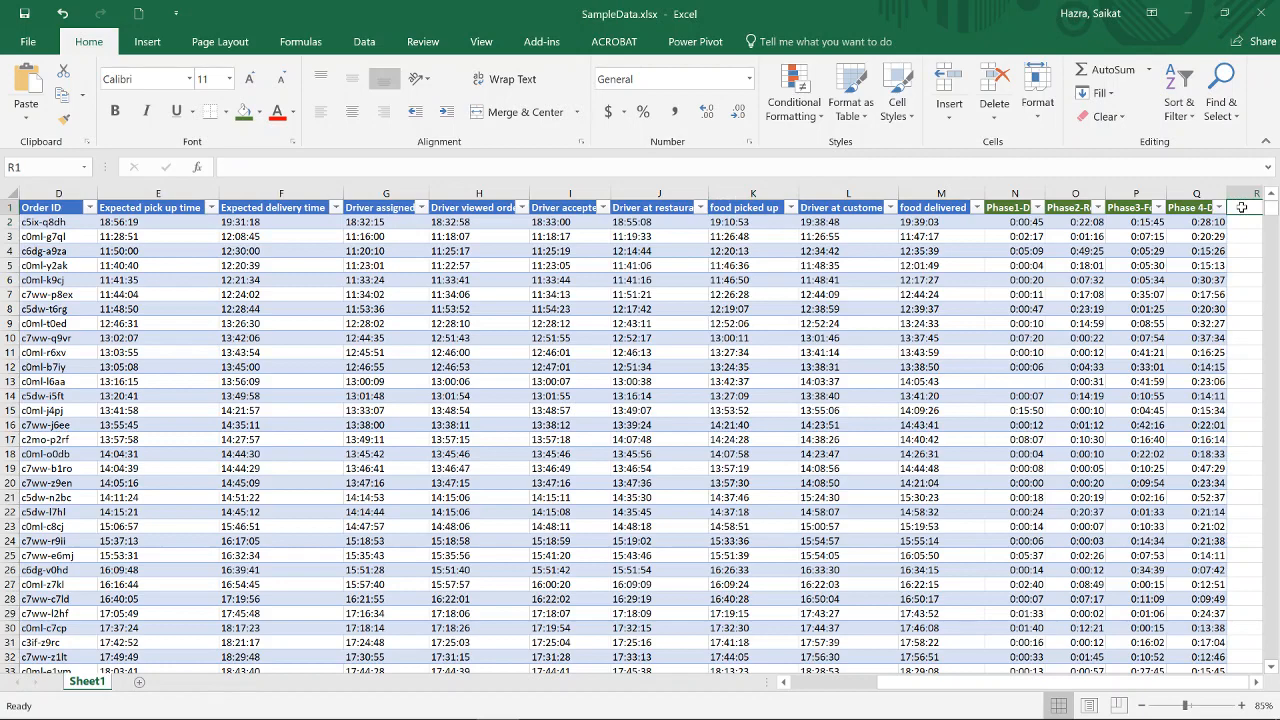
pyautogui.write('Delta')
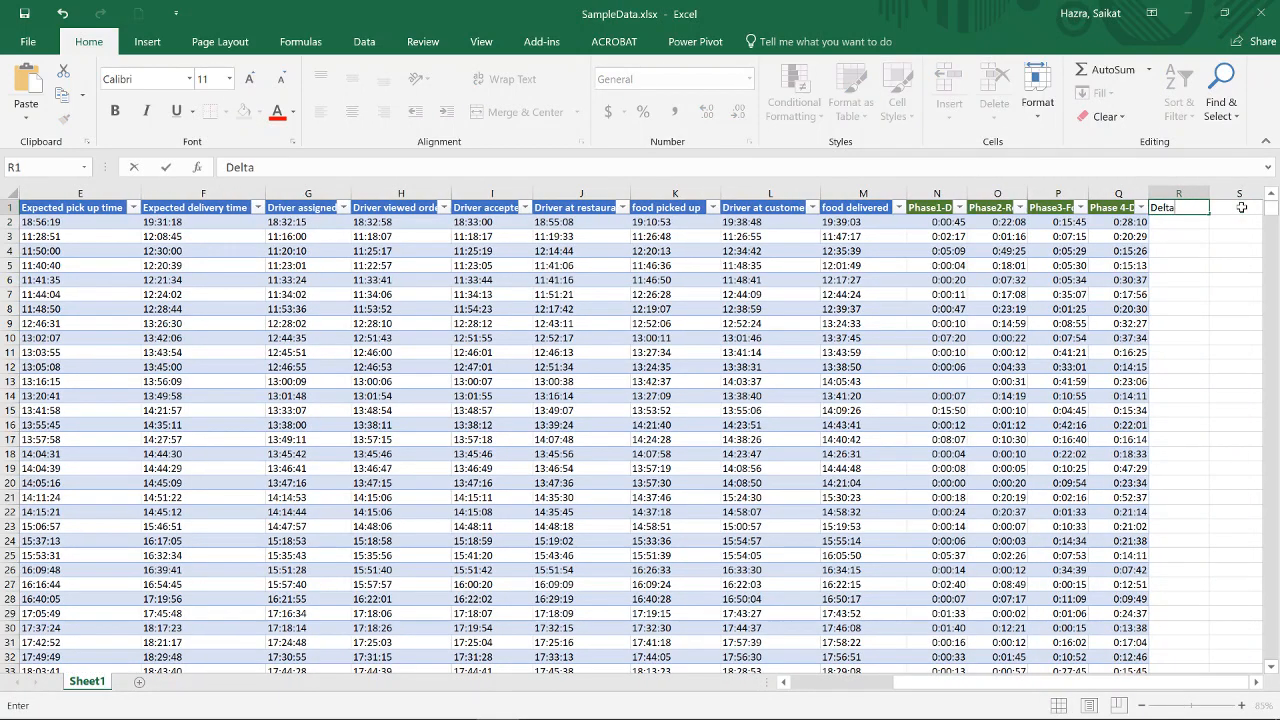
pyautogui.write('-Picked(')
pyautogui.click(258, 167)
pyautogui.write('food')
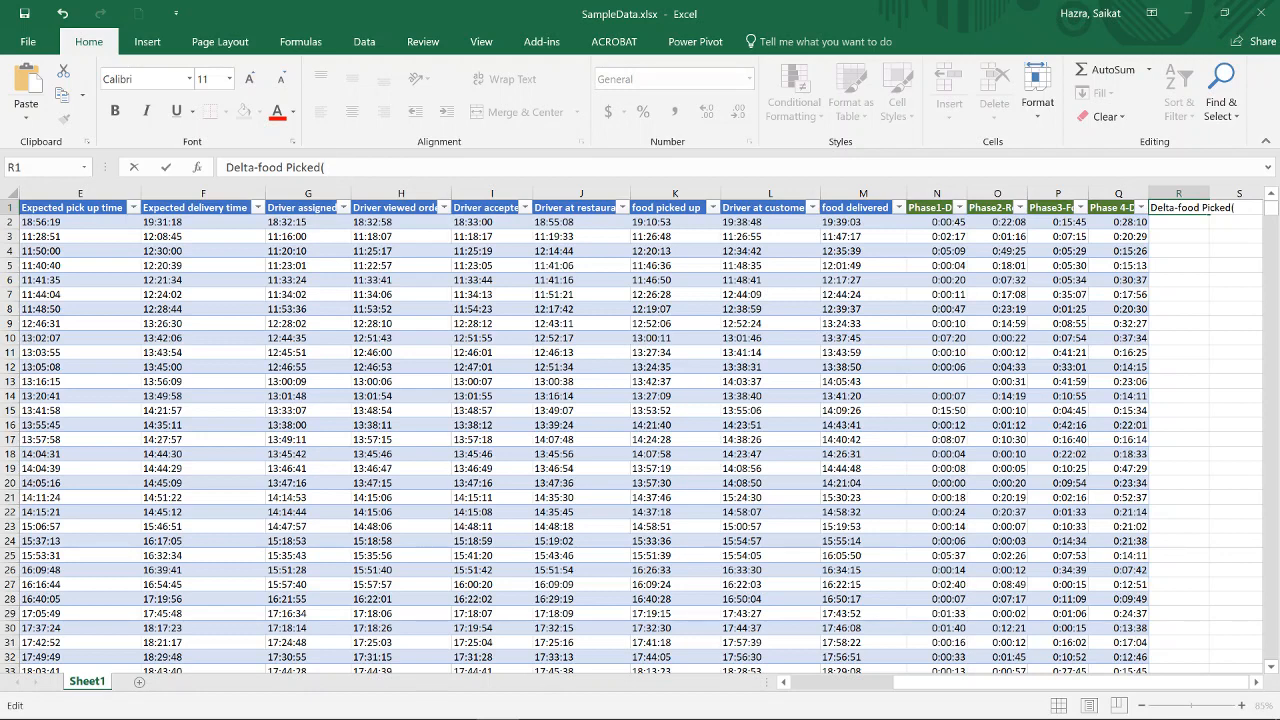
pyautogui.write('Actual-')
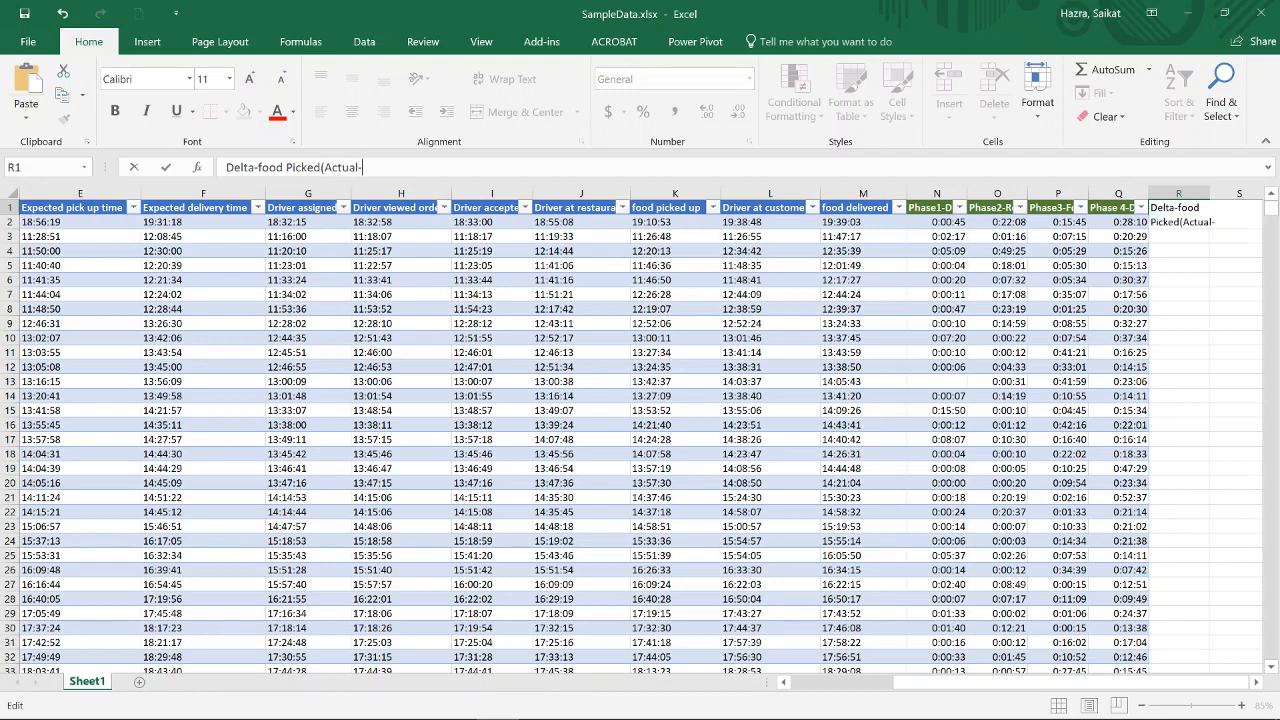
pyautogui.write('expedcted)')
pyautogui.press('Return')
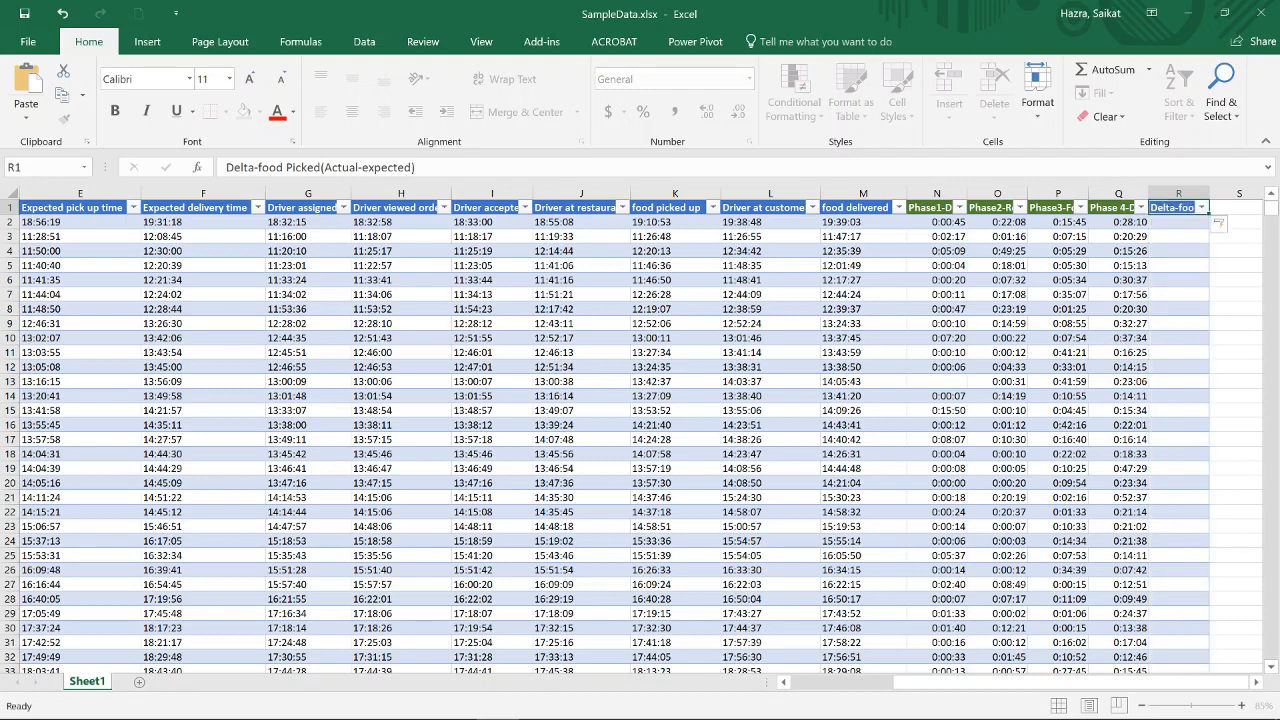
# Fill the Delta-food Picked column with a formula subtracting Expected pick up time from food picked up, starting in cell R2
pyautogui.write('=')
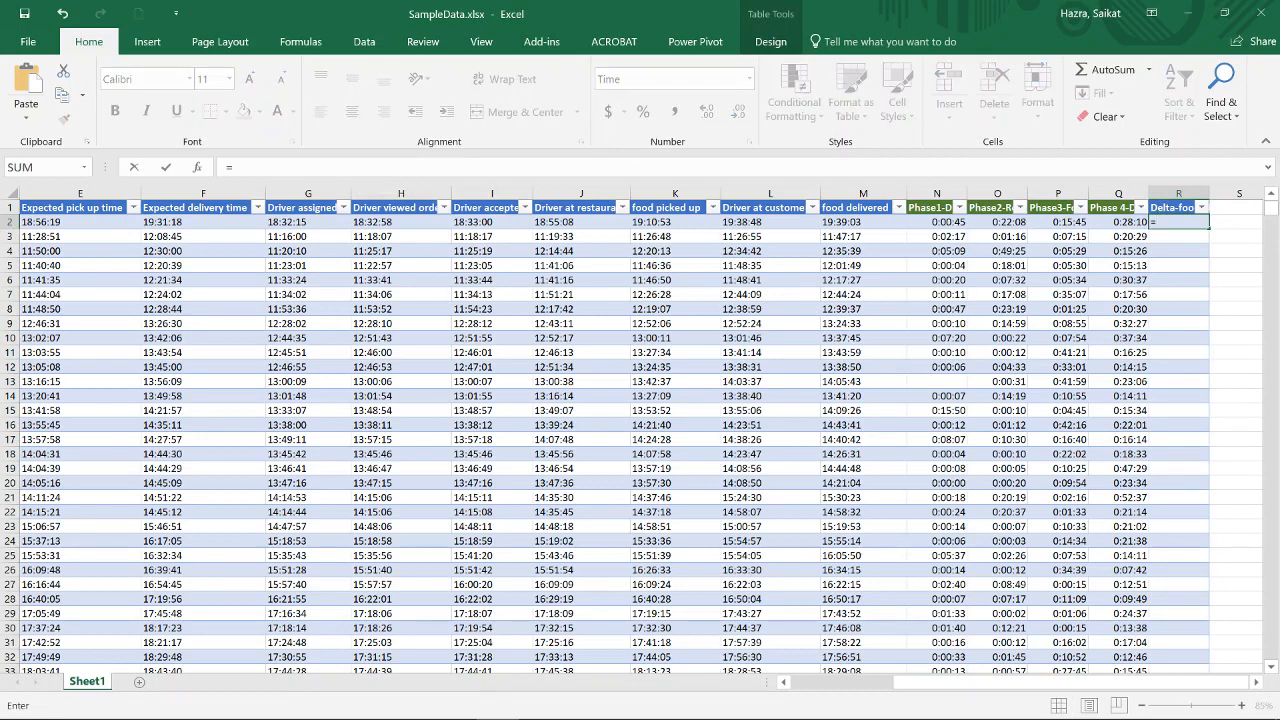
pyautogui.click(686, 221)
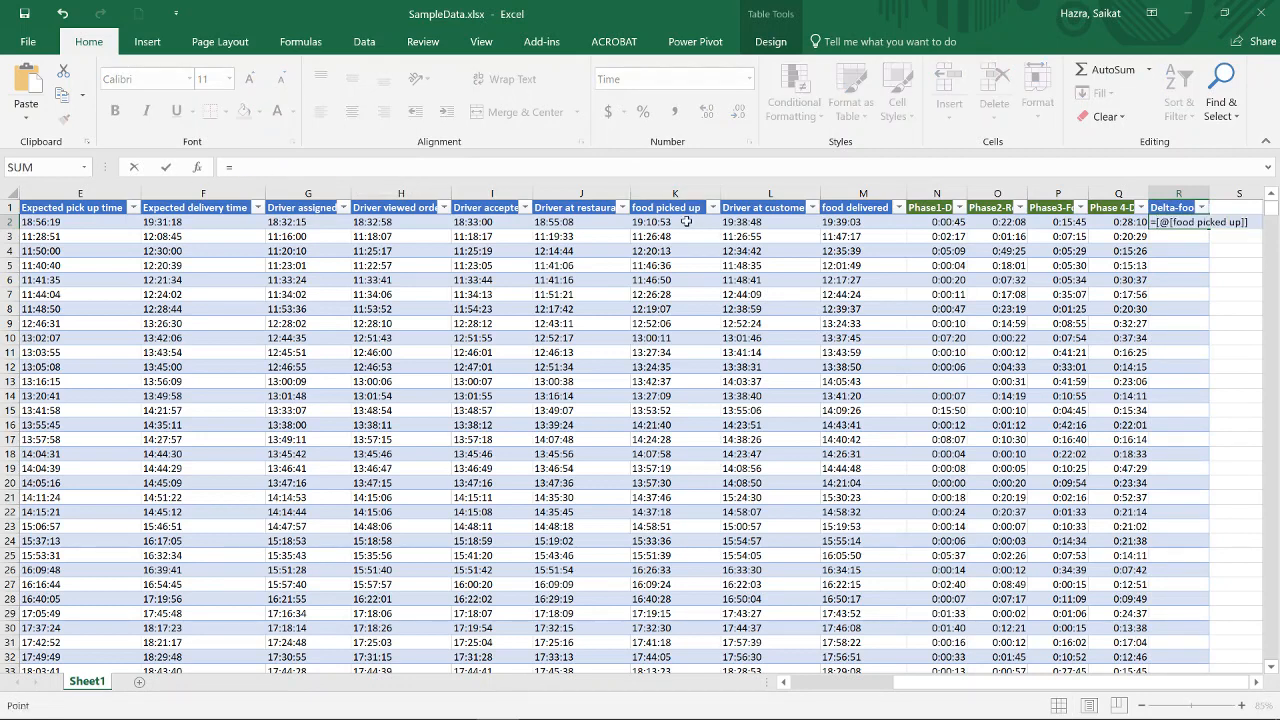
pyautogui.write('-')
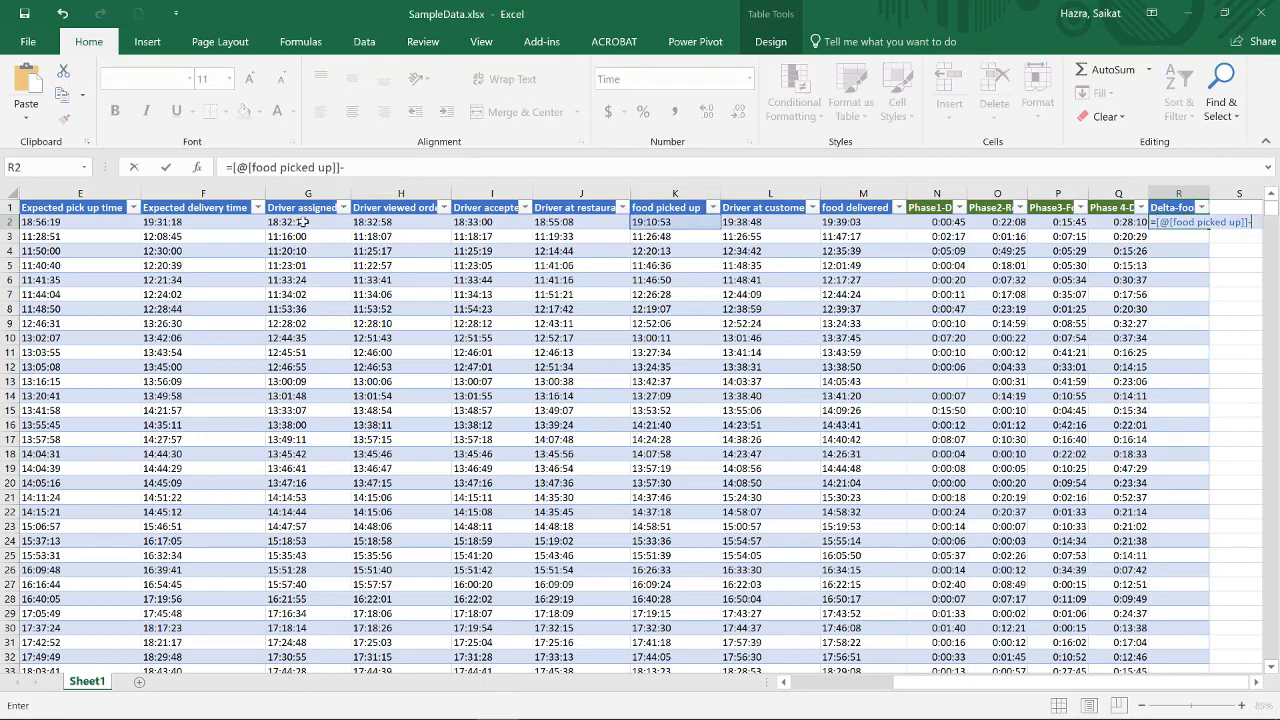
pyautogui.click(105, 223)
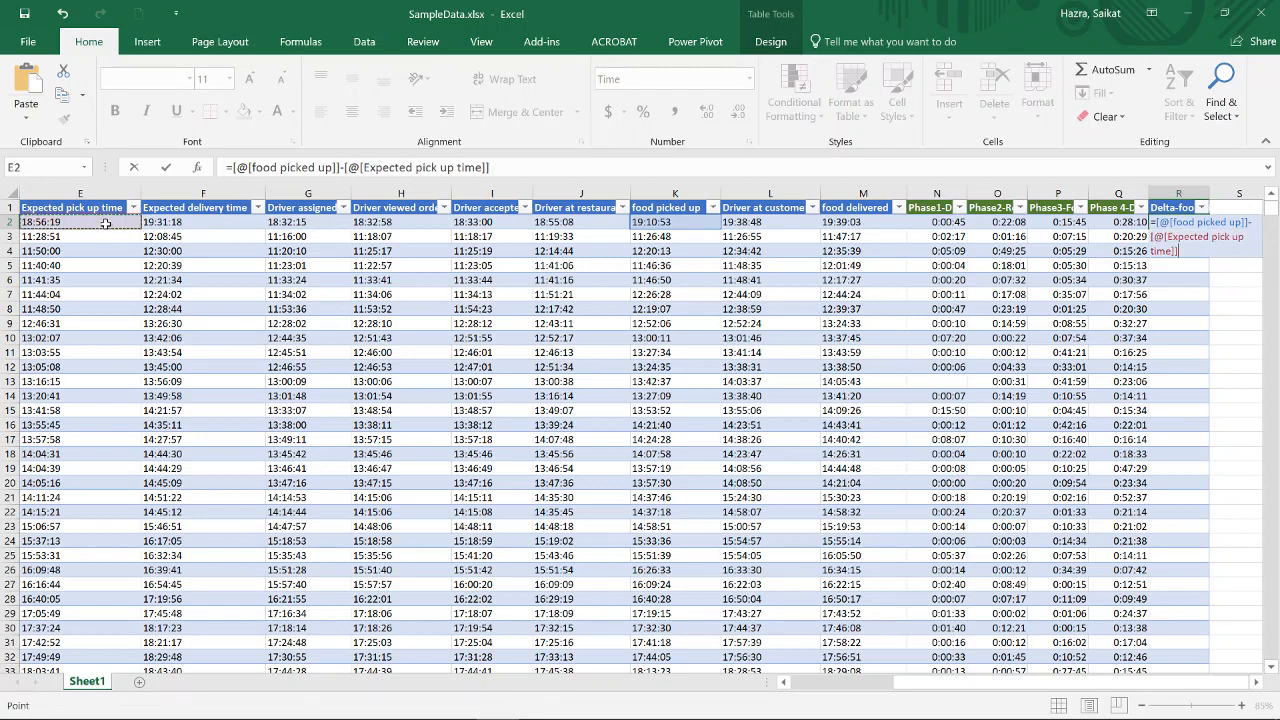
pyautogui.press('Return')
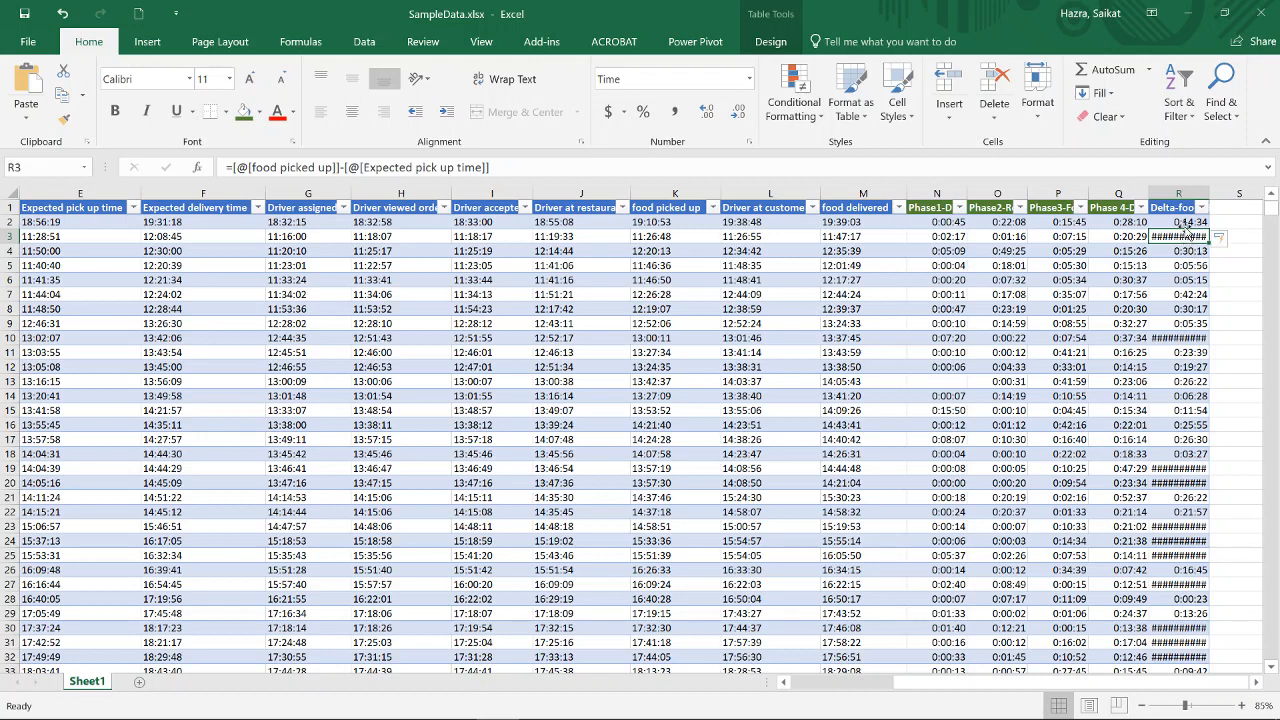
# Wrap the Delta-food Picked formula in R2 in an IF that returns an empty string when the difference is below 0, otherwise the difference
pyautogui.click(1185, 222)
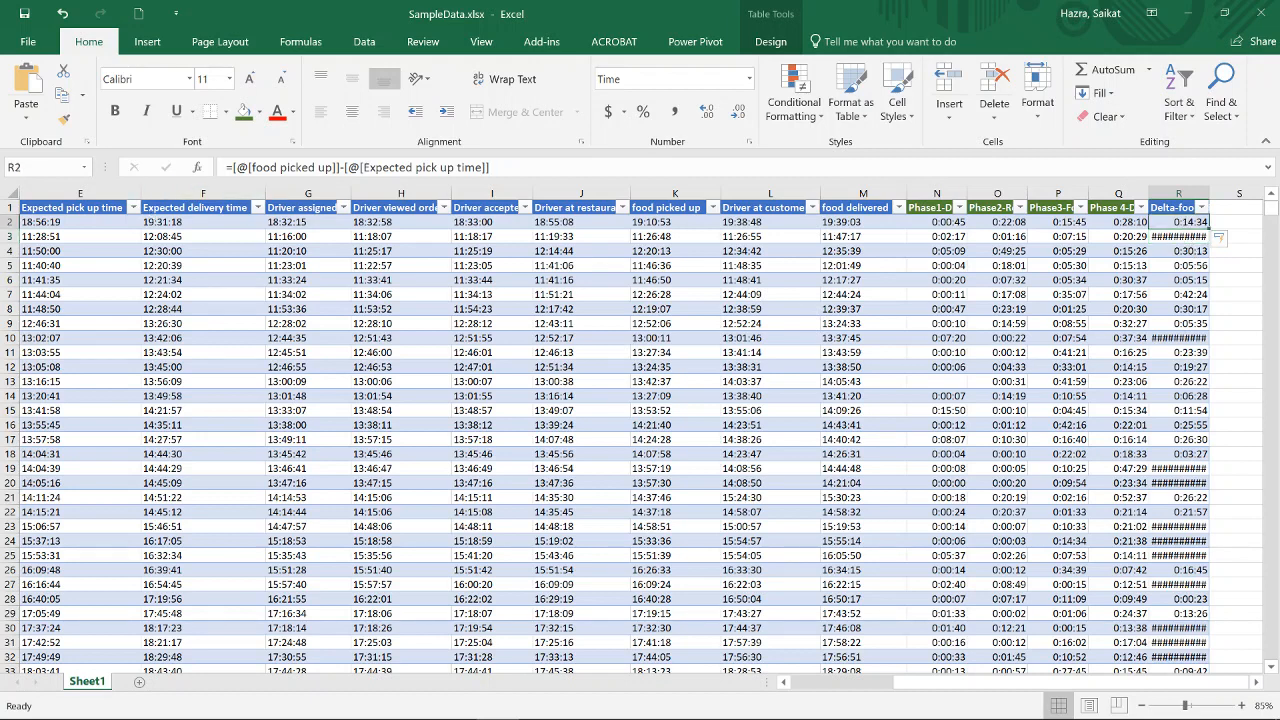
pyautogui.moveTo(233, 168); pyautogui.dragTo(491, 168)
pyautogui.hotkey('ctrl', 'c')
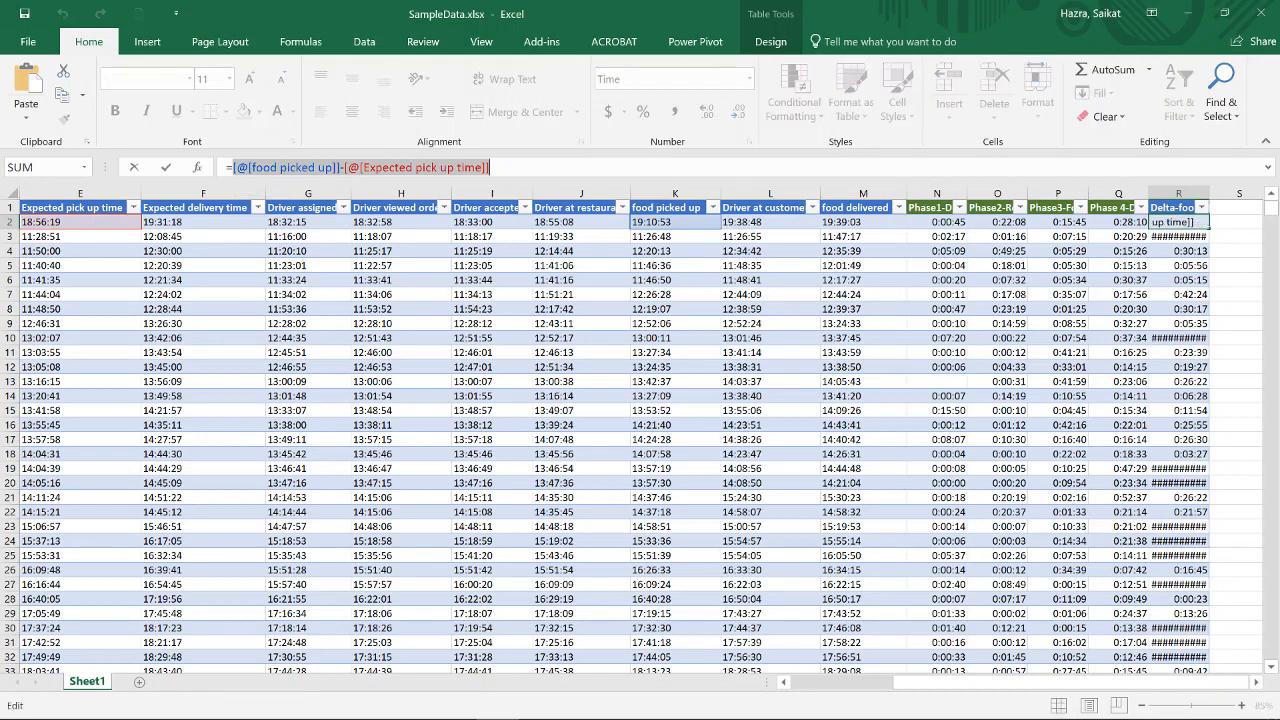
pyautogui.press('Left')
pyautogui.write('if(')
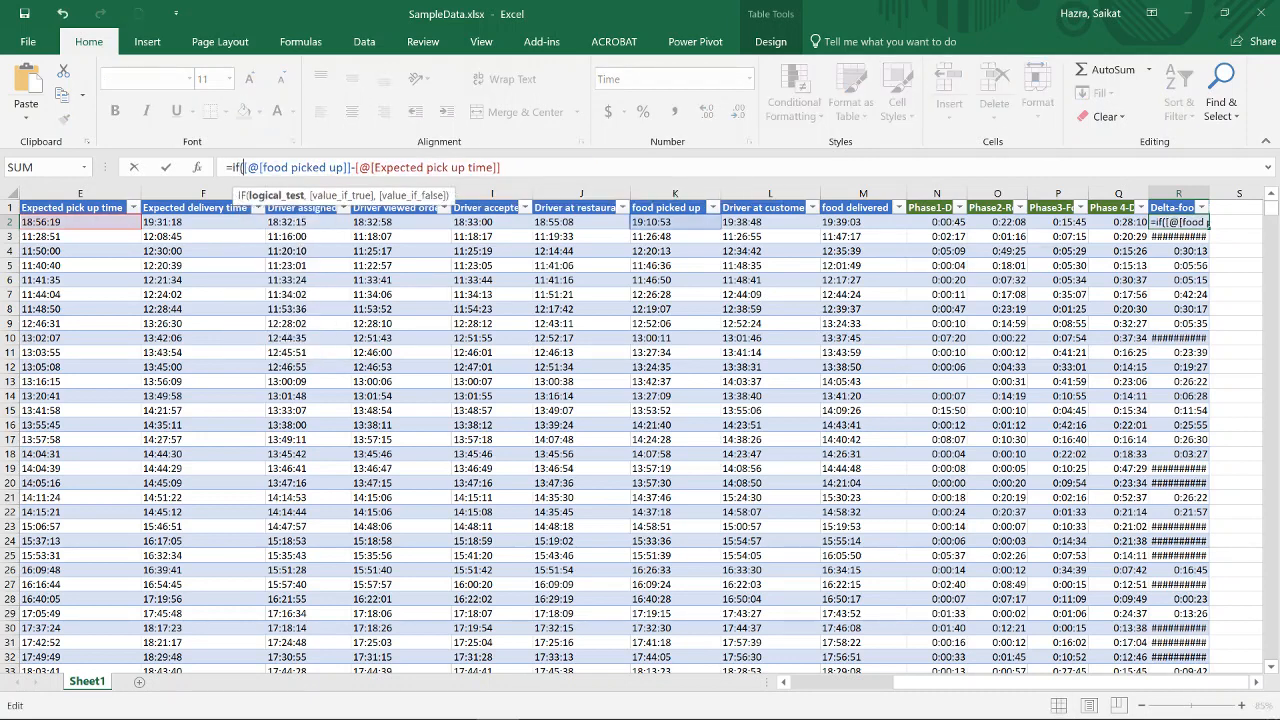
pyautogui.press('End')
pyautogui.write('<0,')
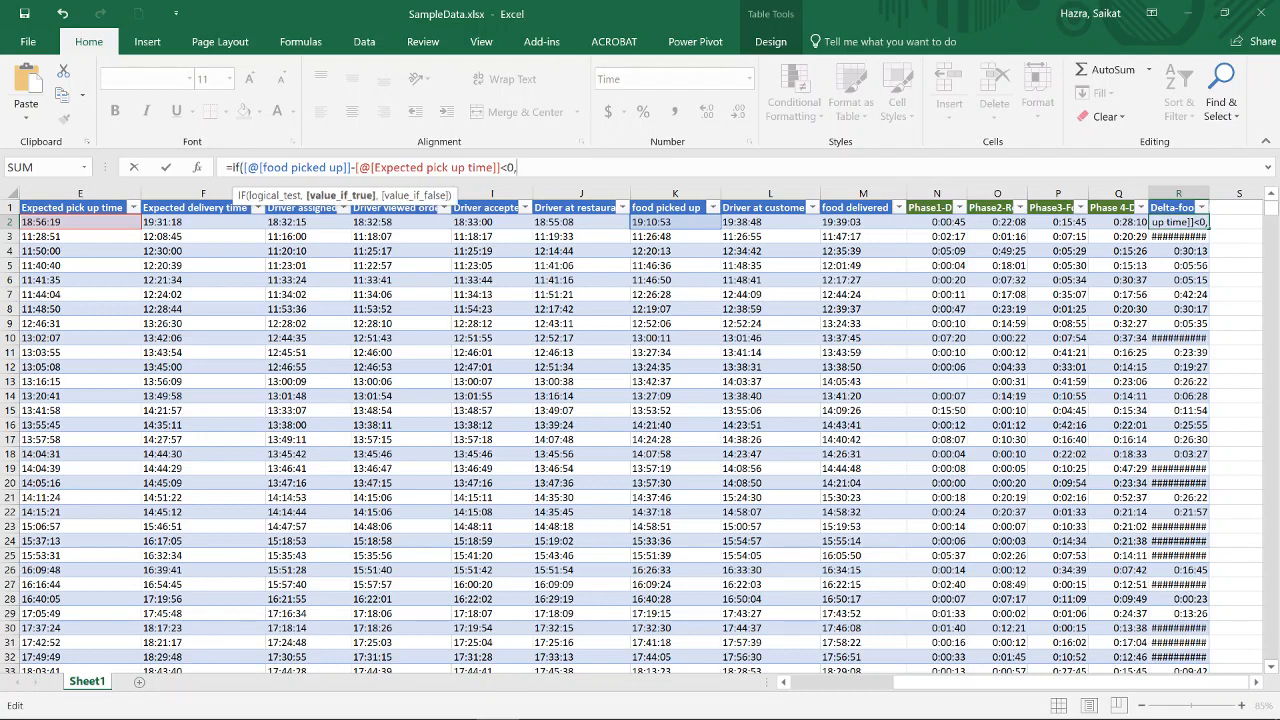
pyautogui.write('"",')
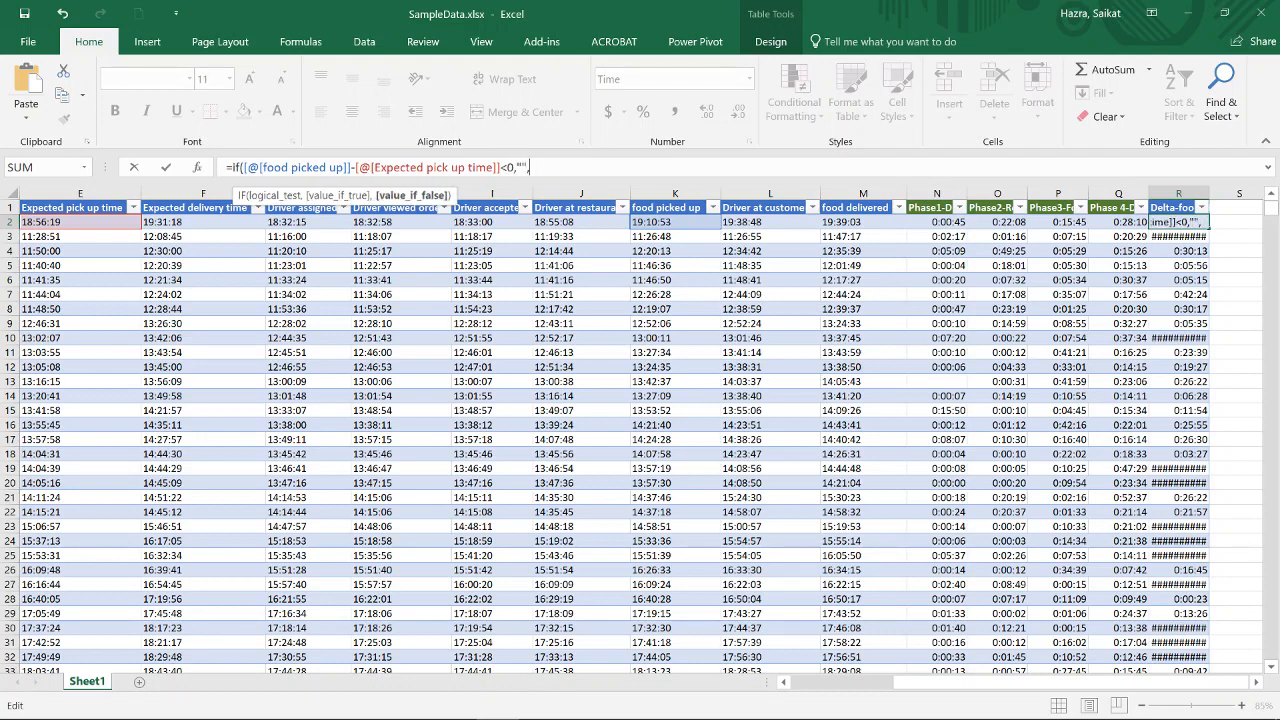
pyautogui.hotkey('ctrl', 'v')
pyautogui.write(')')
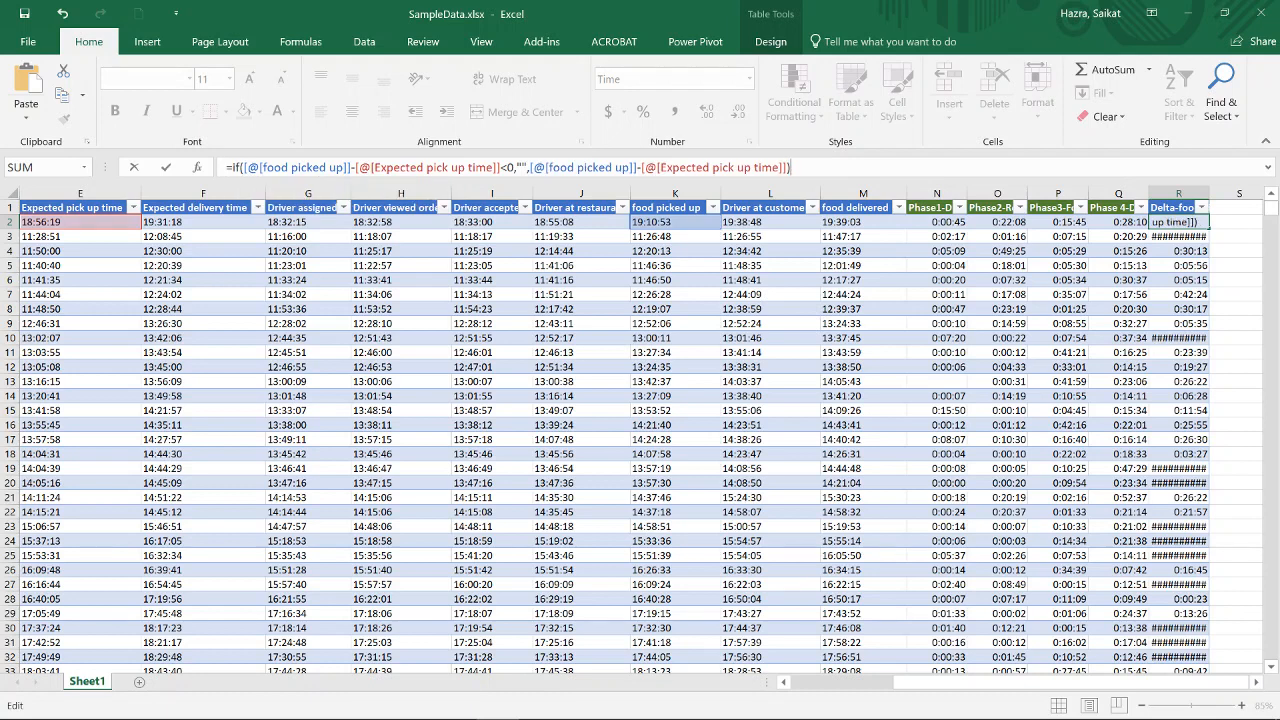
pyautogui.press('Return')
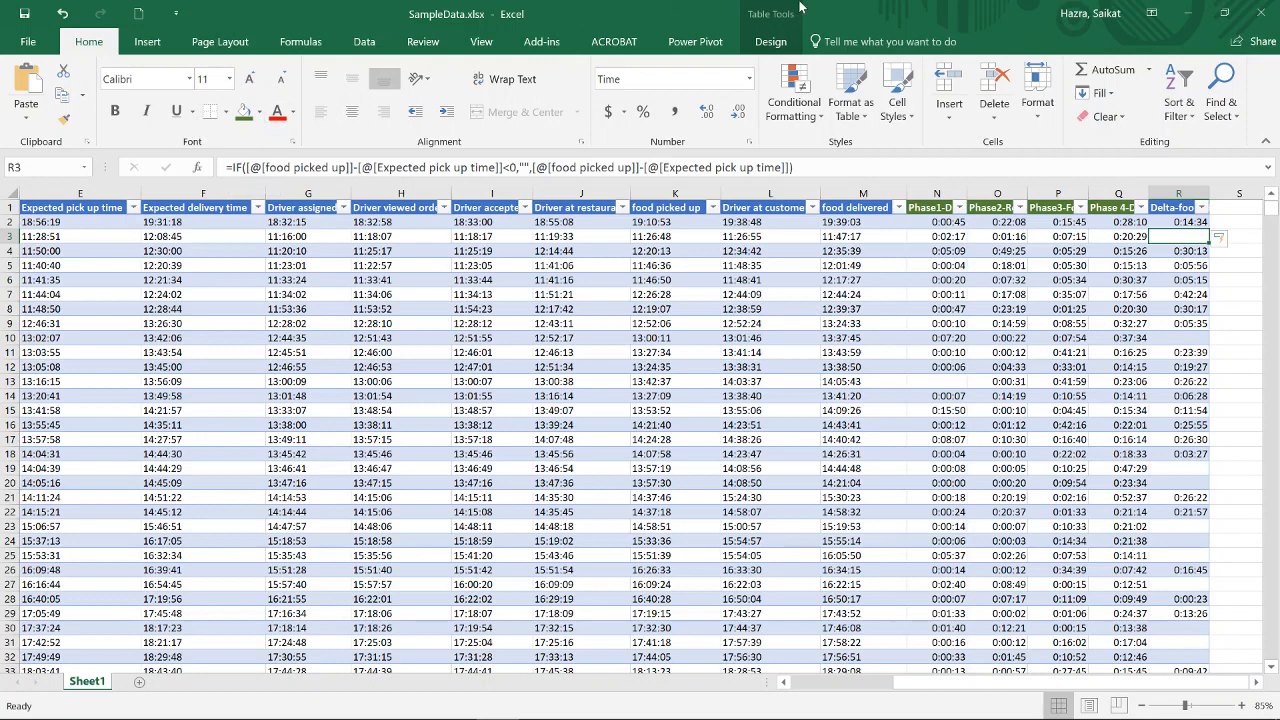
# Check the Expected delivery time and food delivered columns, and add a table column in S with the header "Delta-delivery(actual-expected)"
pyautogui.click(192, 219)
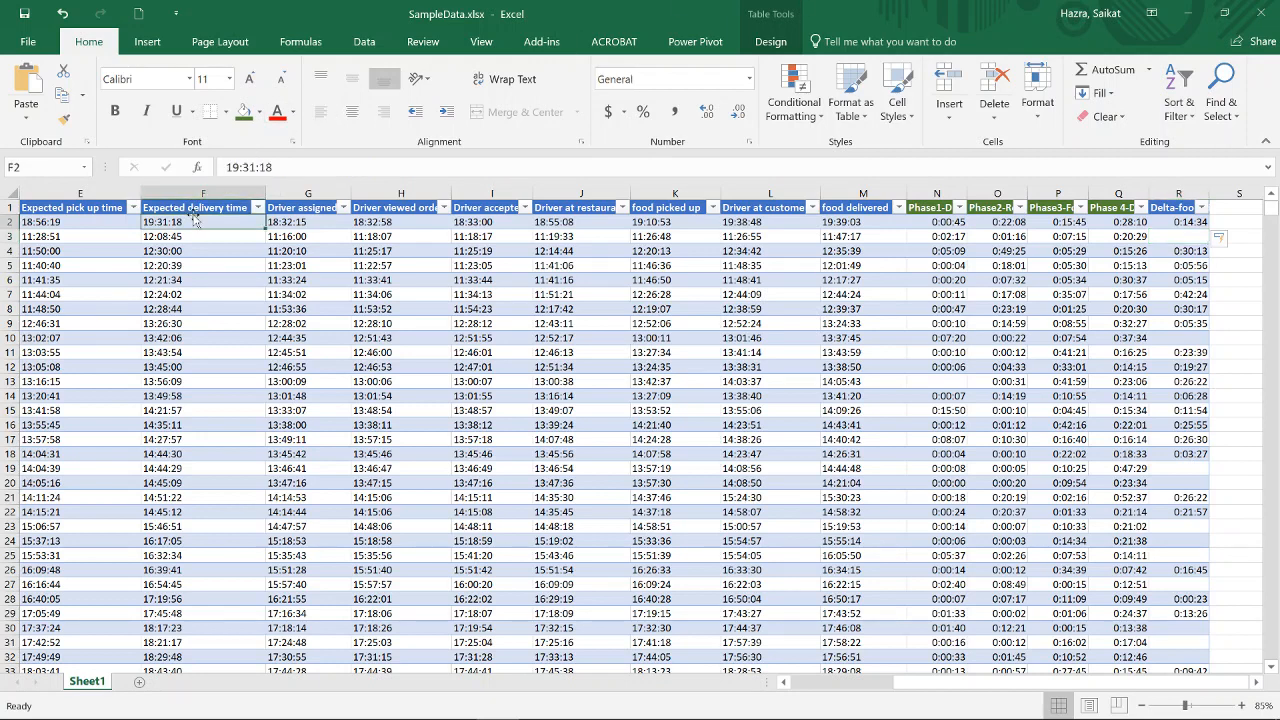
pyautogui.click(200, 208)
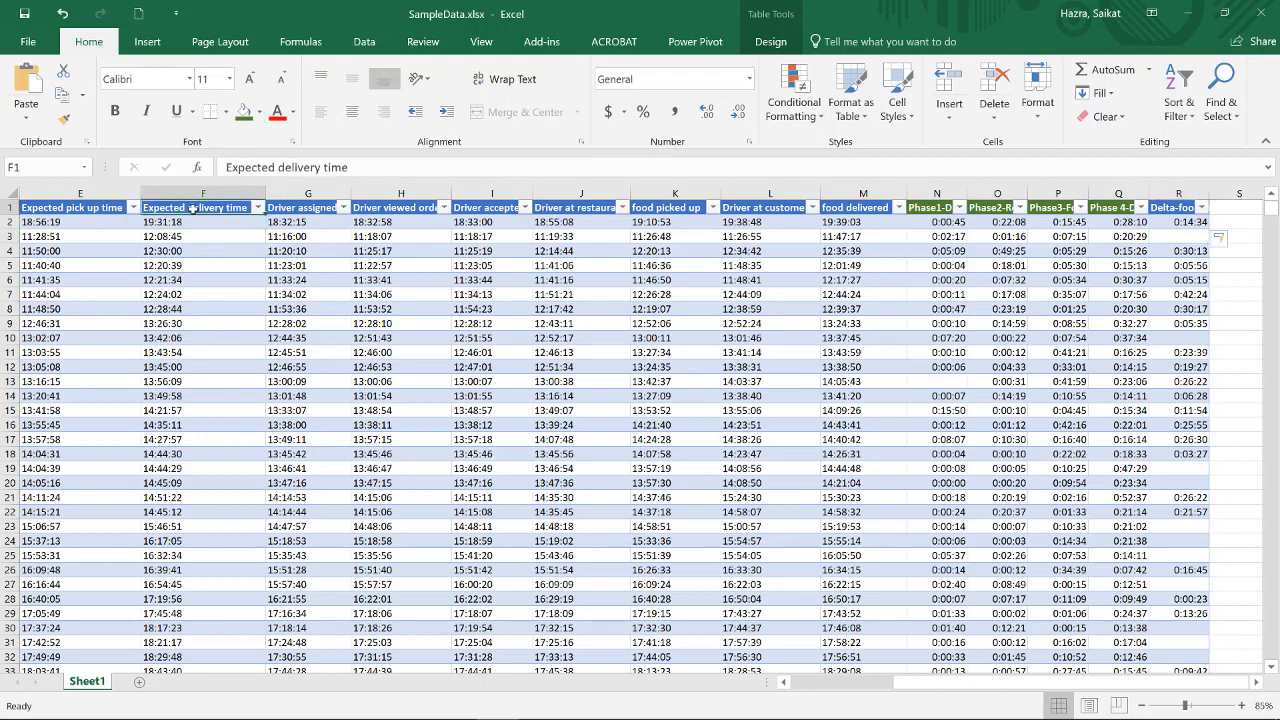
pyautogui.click(858, 210)
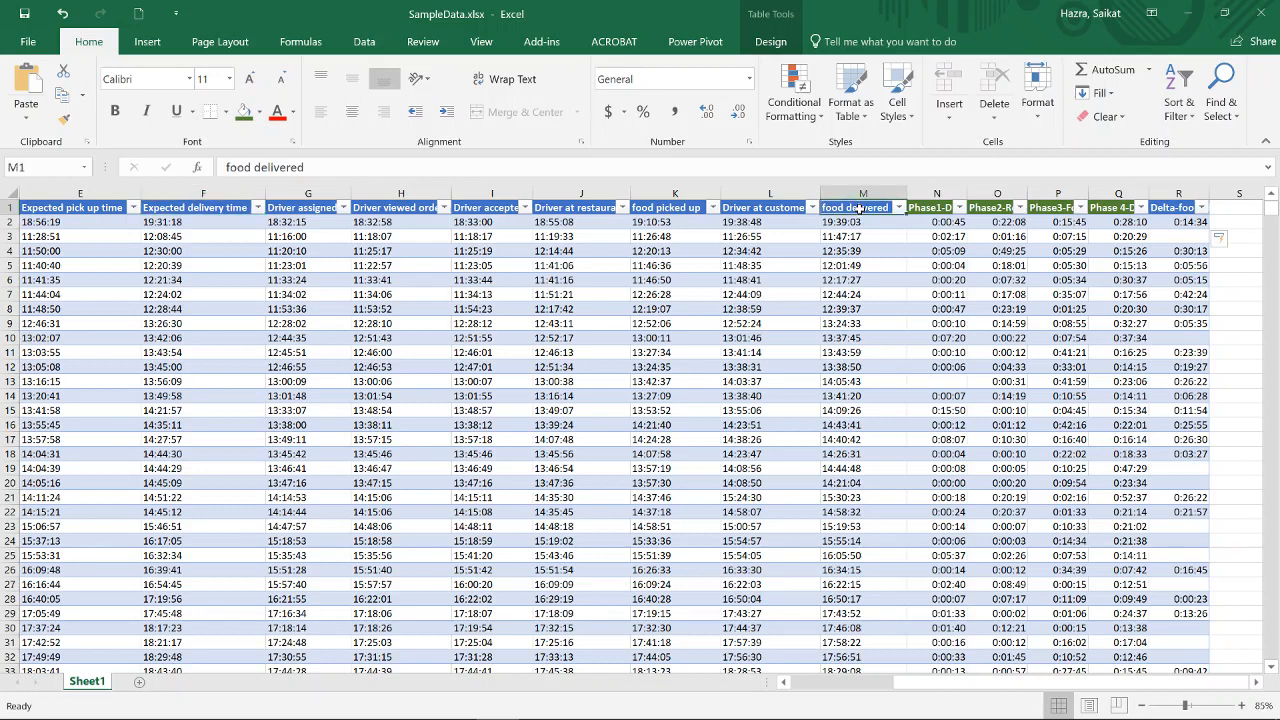
pyautogui.click(1226, 207)
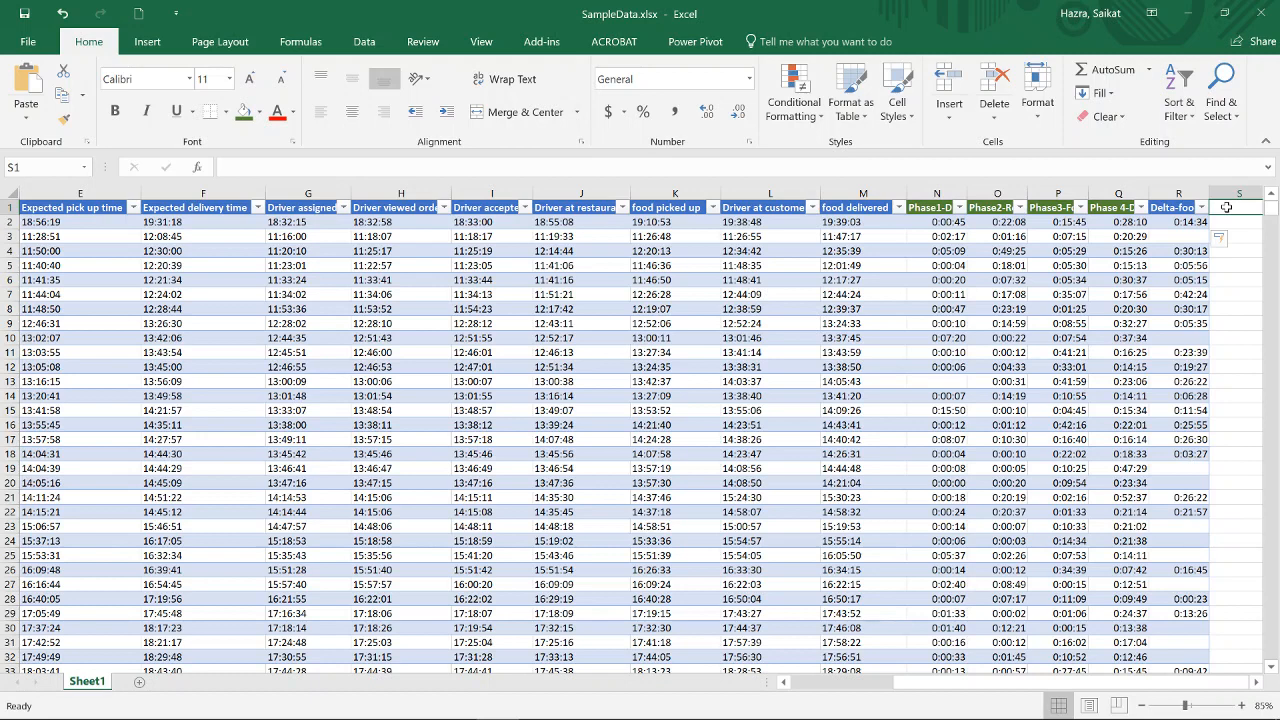
pyautogui.write('Del')
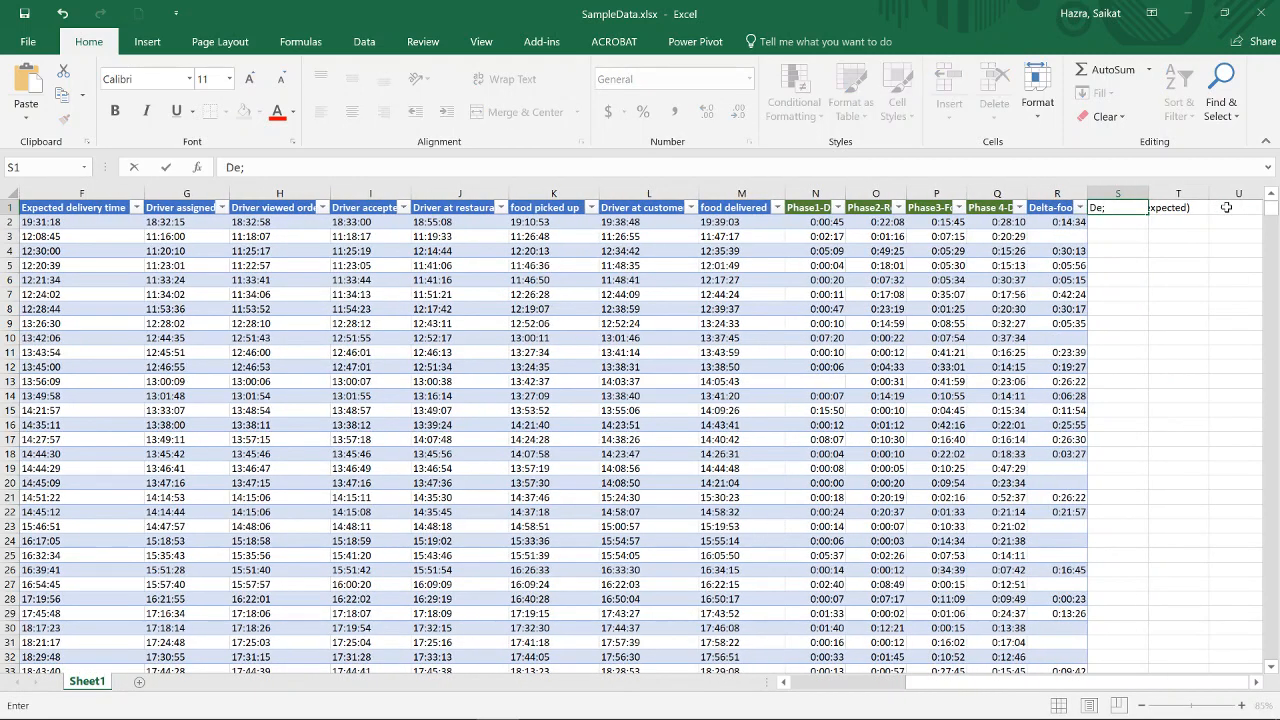
pyautogui.press('BackSpace')
pyautogui.press('BackSpace')
pyautogui.write('elta-delivery')
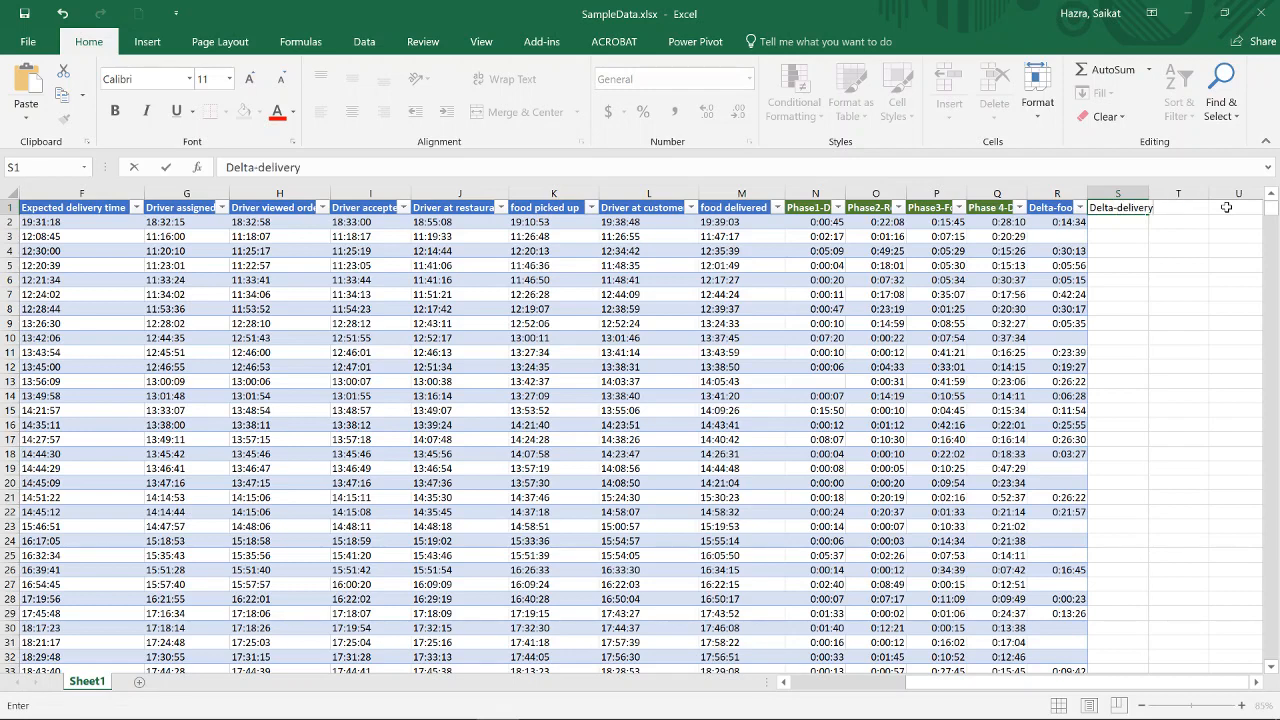
pyautogui.write('(actual-expected)')
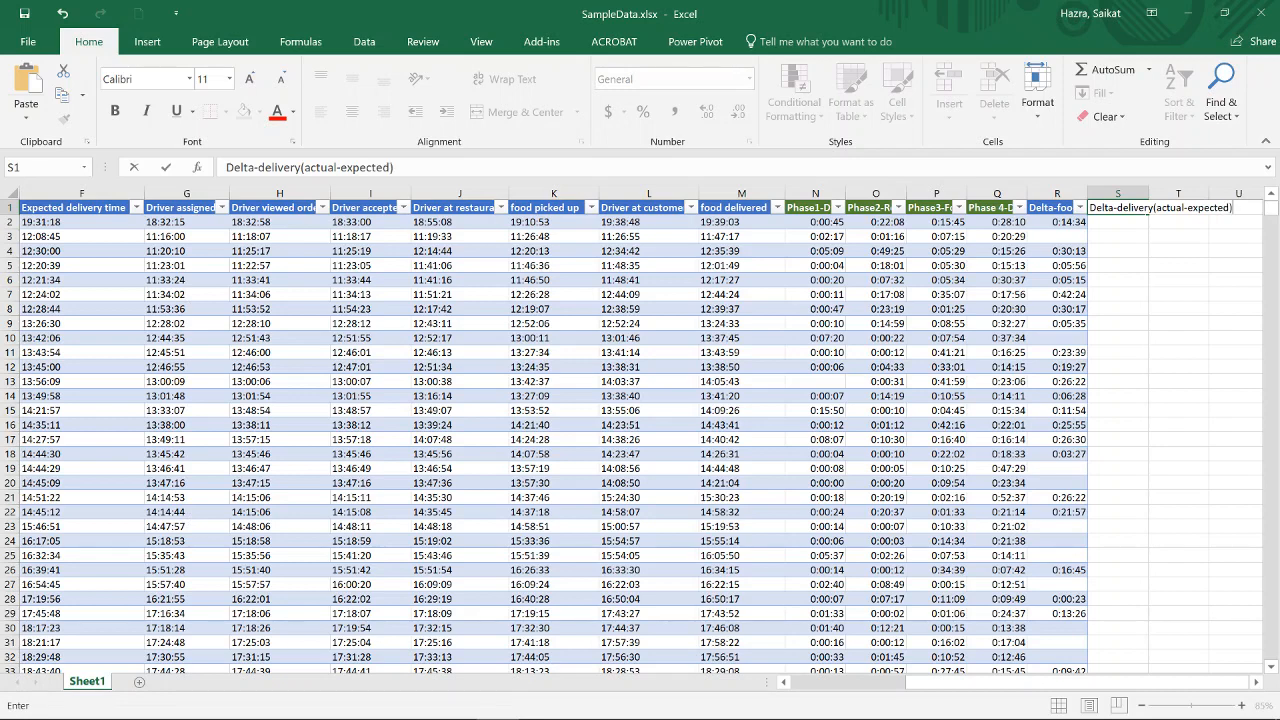
pyautogui.press('Return')
# Fill the Delta-delivery column with a formula subtracting Expected delivery time from food delivered, starting in cell S2
pyautogui.write('=')
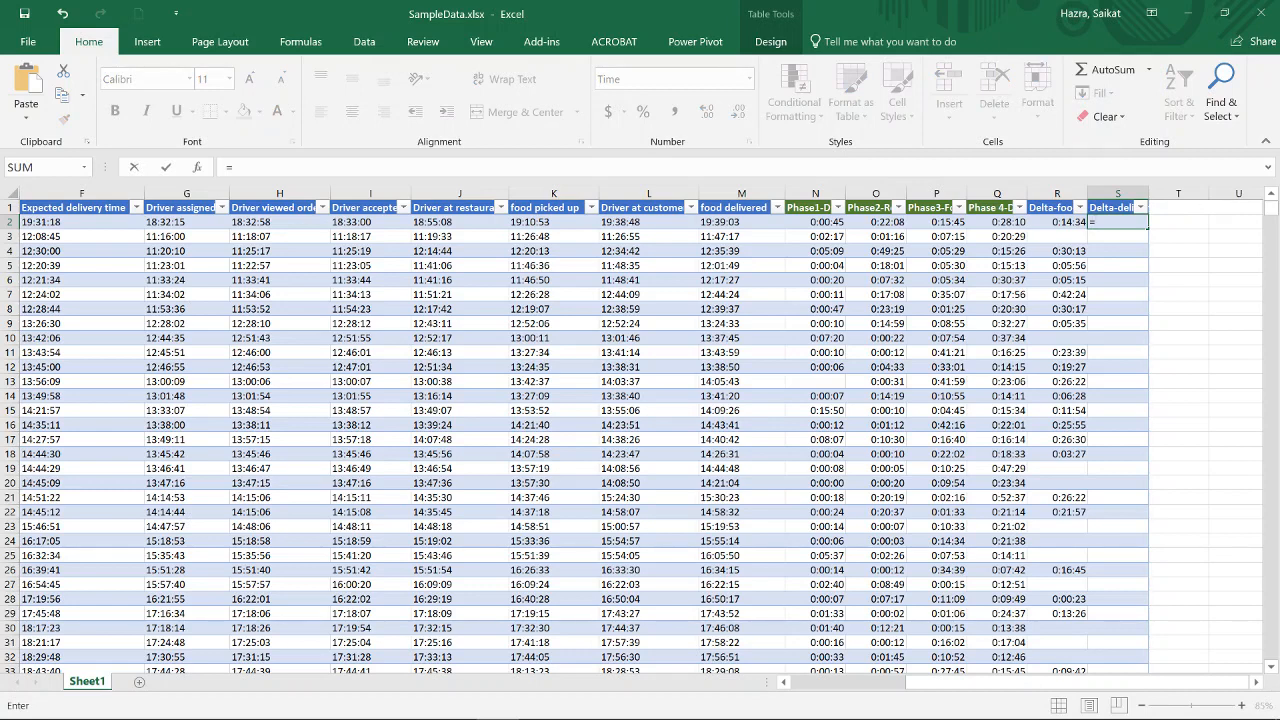
pyautogui.click(759, 223)
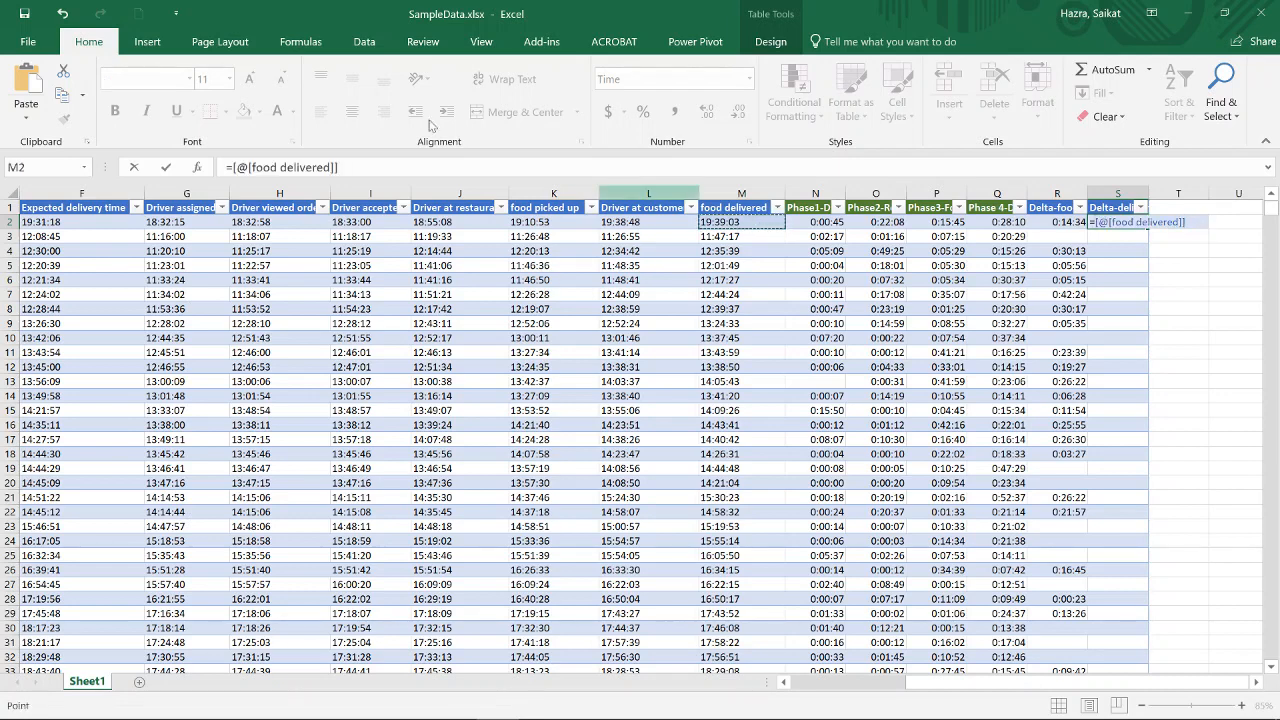
pyautogui.write('-')
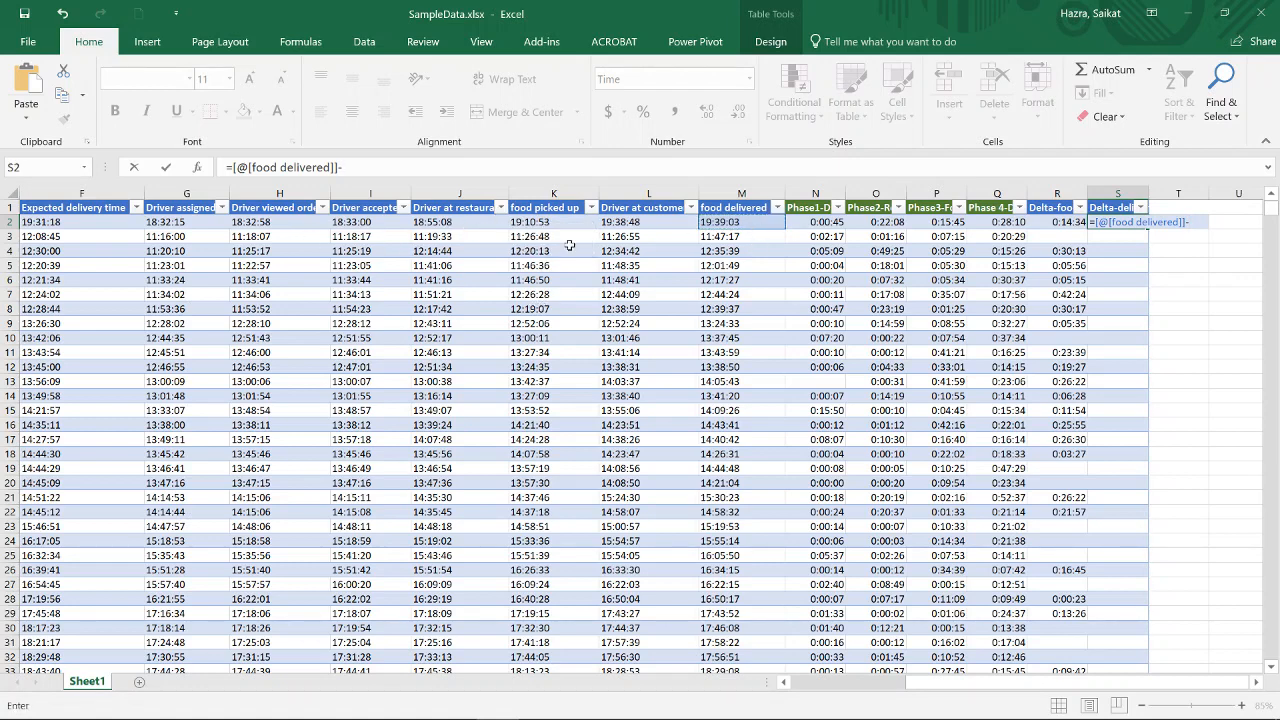
pyautogui.click(105, 221)
pyautogui.press('Return')
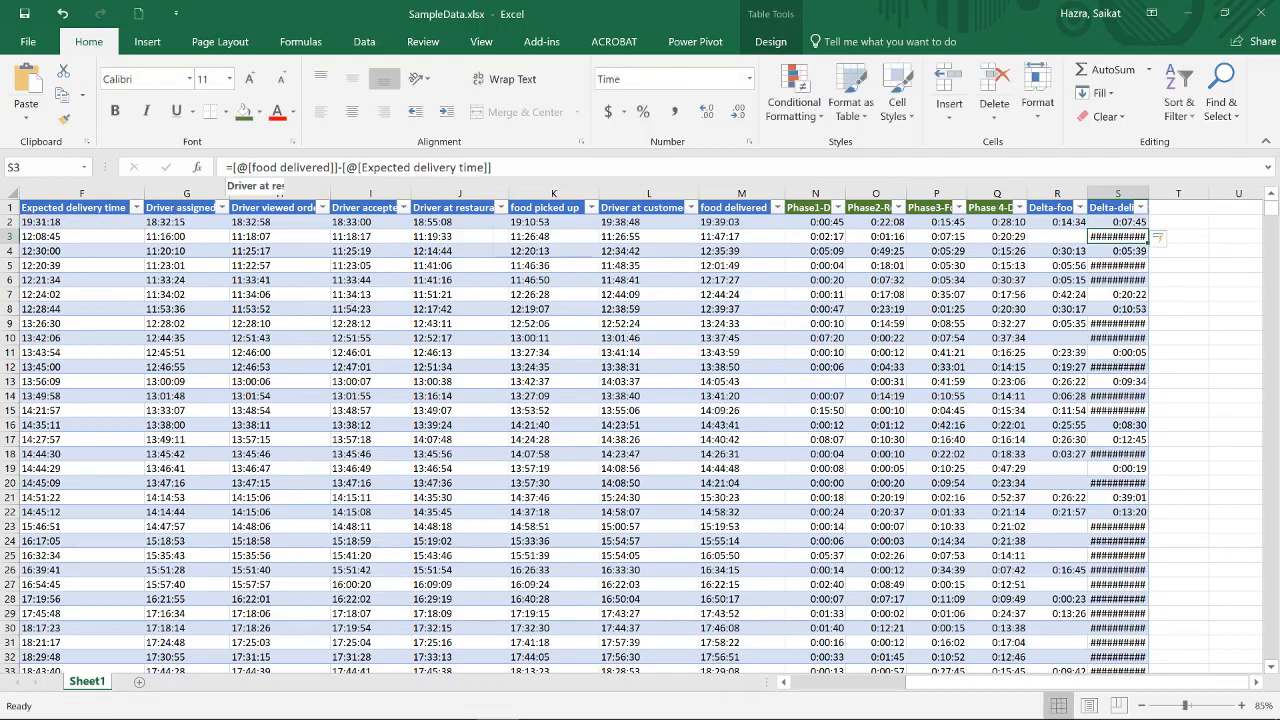
# Wrap the Delta-delivery formula in an IF returning an empty string for differences below 0 and the difference otherwise, and save the workbook
pyautogui.click(229, 168)
pyautogui.hotkey('shift', 'End')
pyautogui.hotkey('ctrl', 'c')
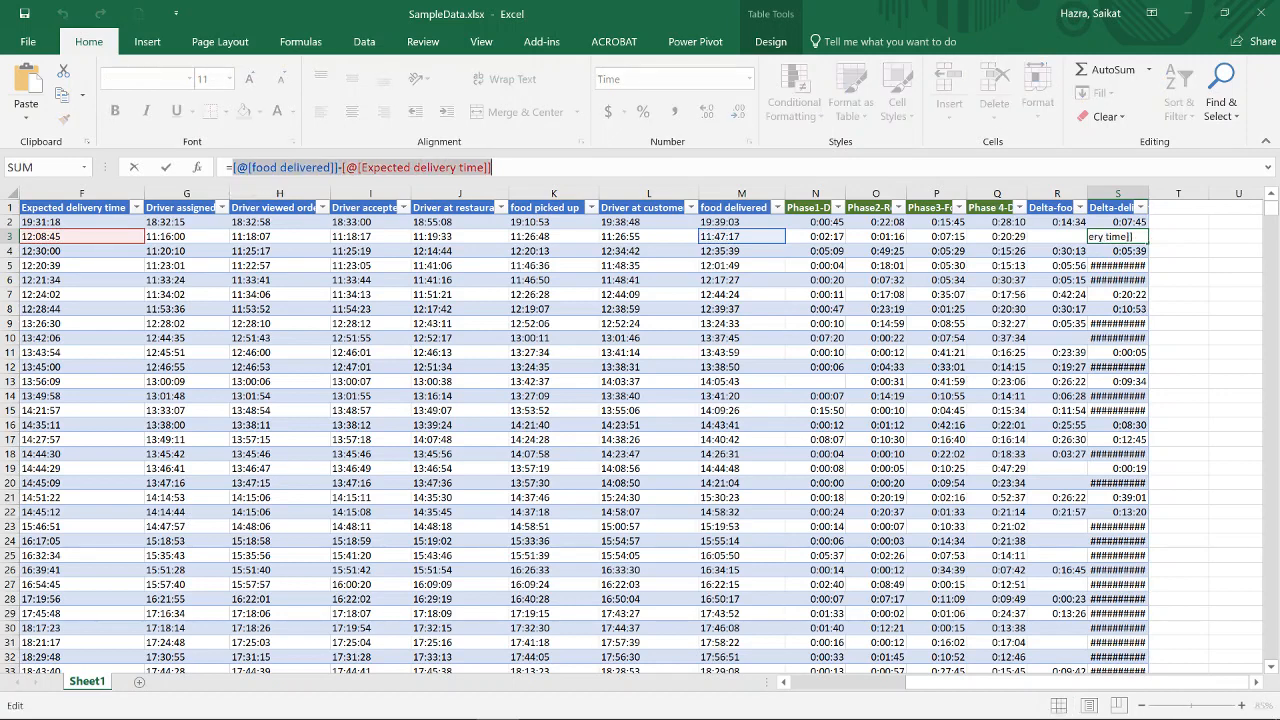
pyautogui.press('Left')
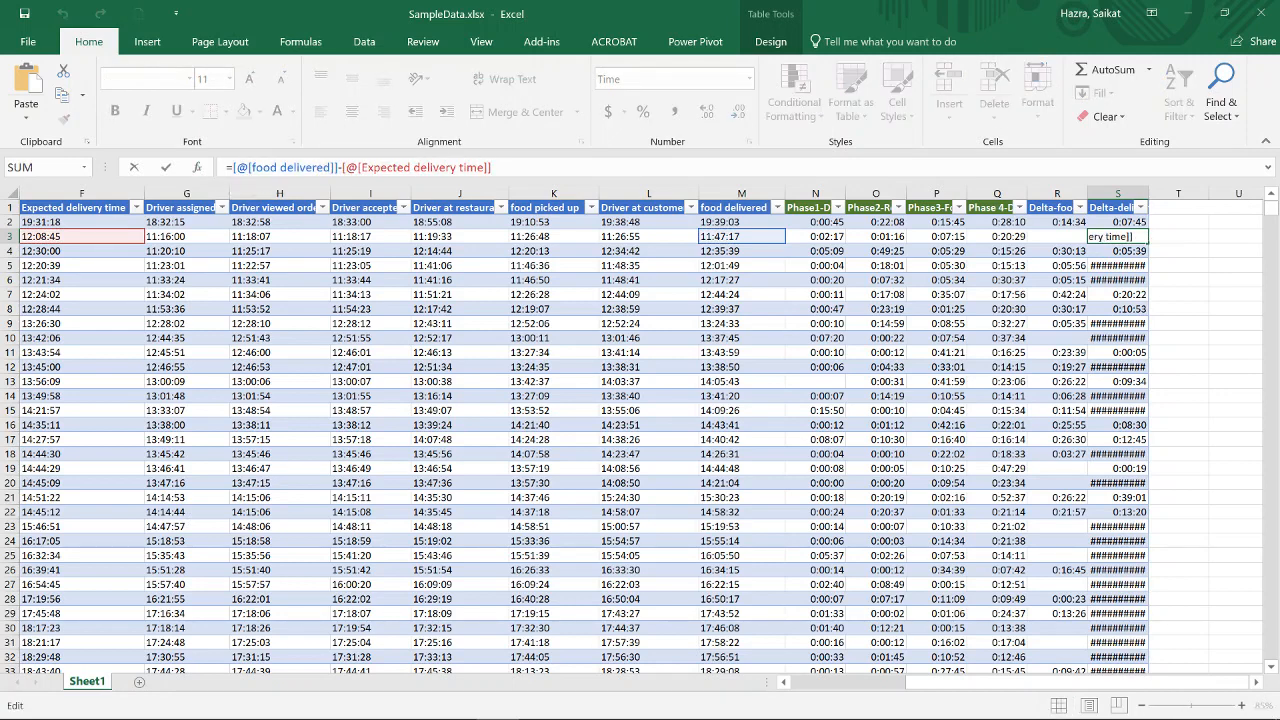
pyautogui.write('if(')
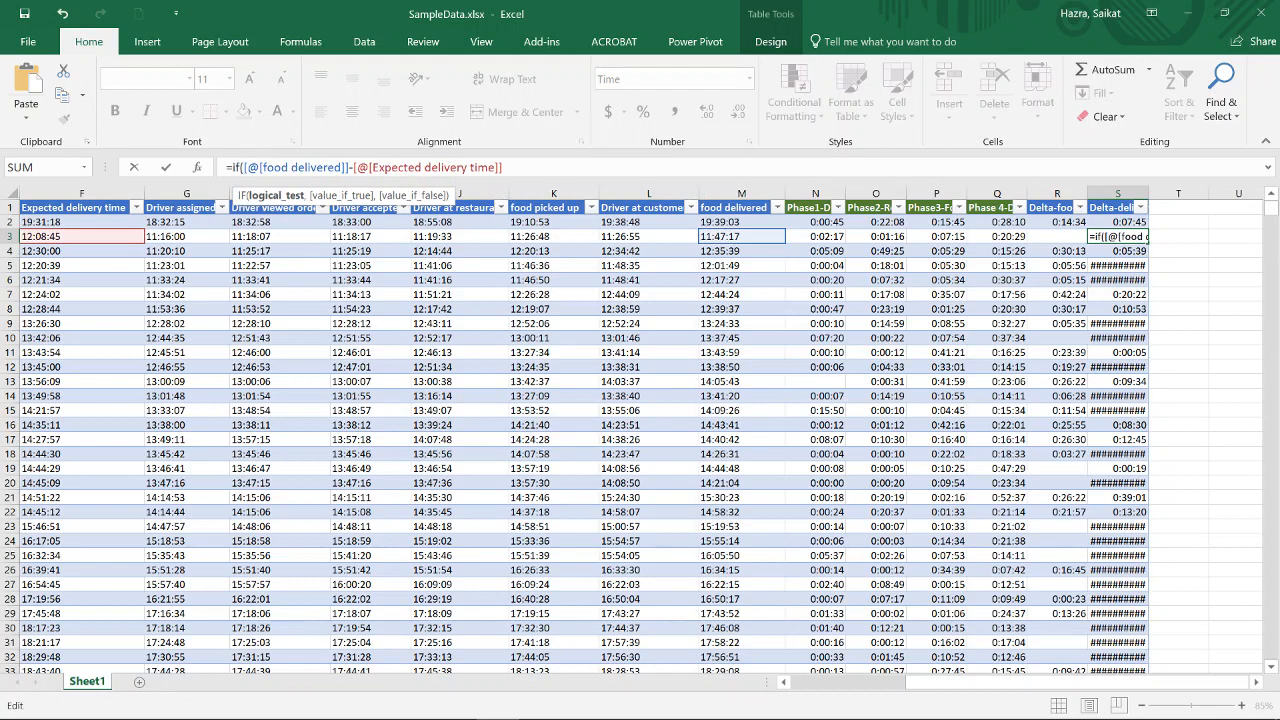
pyautogui.press('End')
pyautogui.write('<0,')
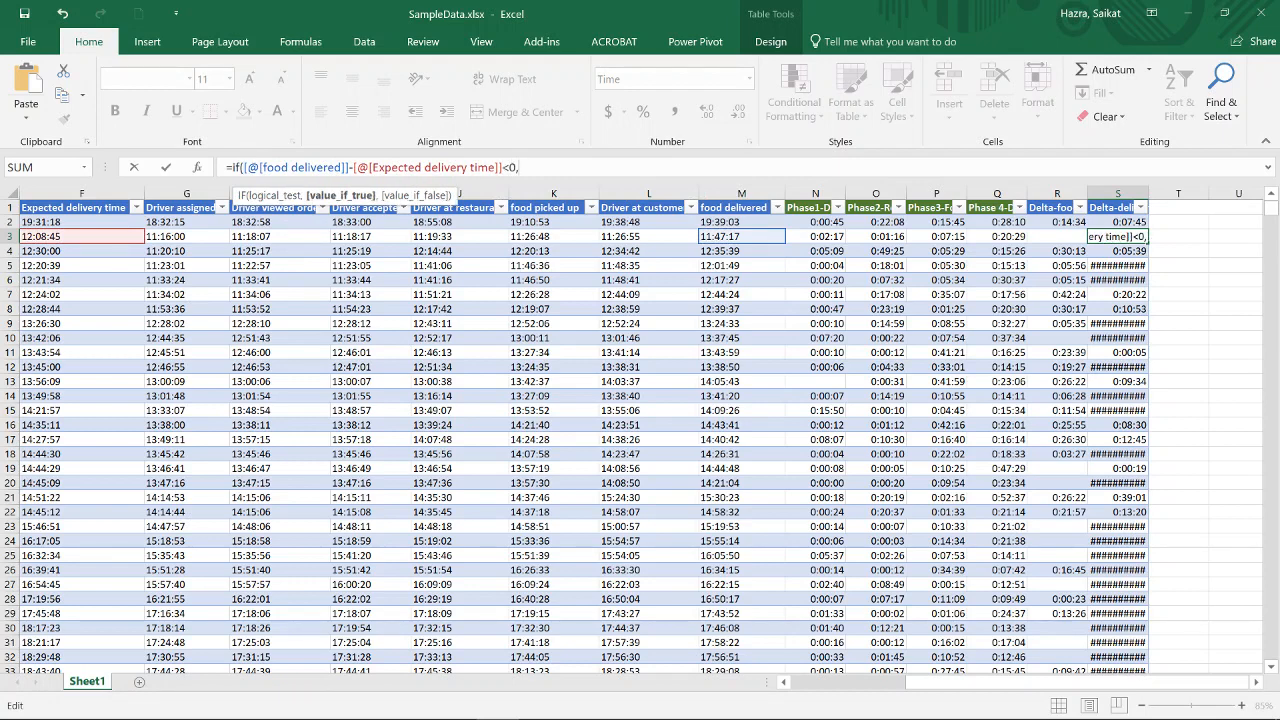
pyautogui.write('"",')
pyautogui.hotkey('ctrl', 'v')
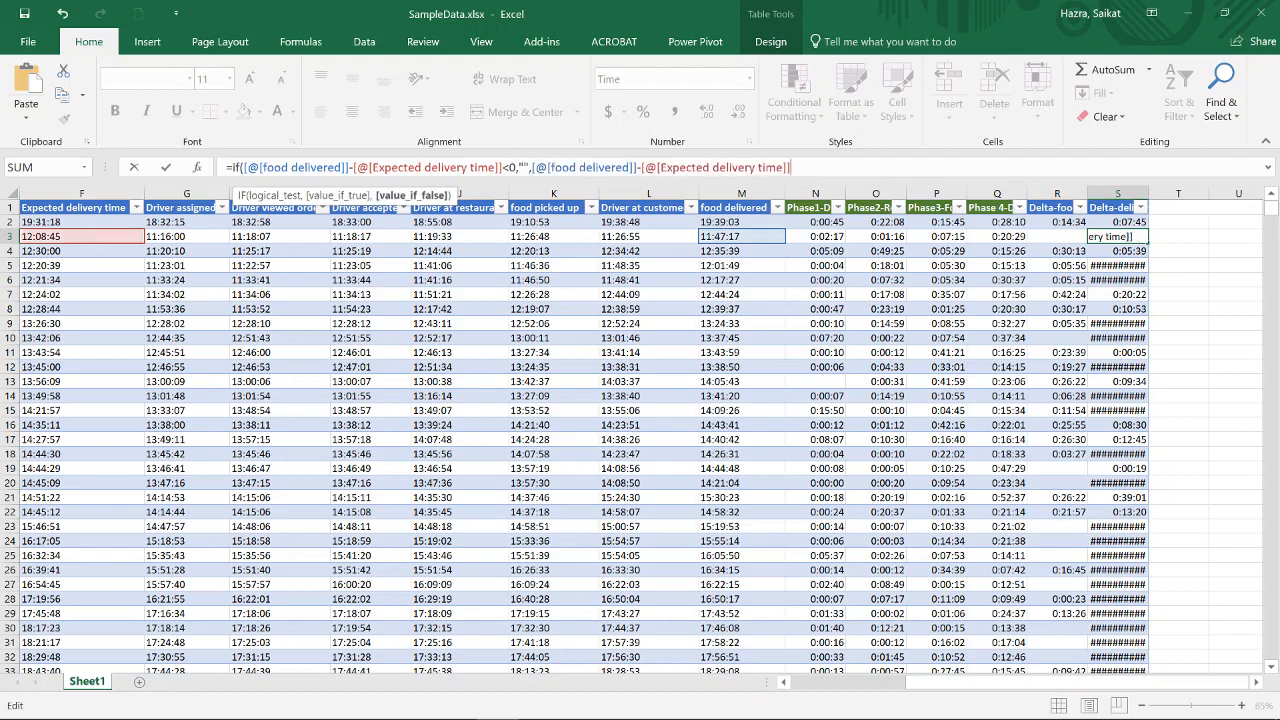
pyautogui.write(')')
pyautogui.press('Return')
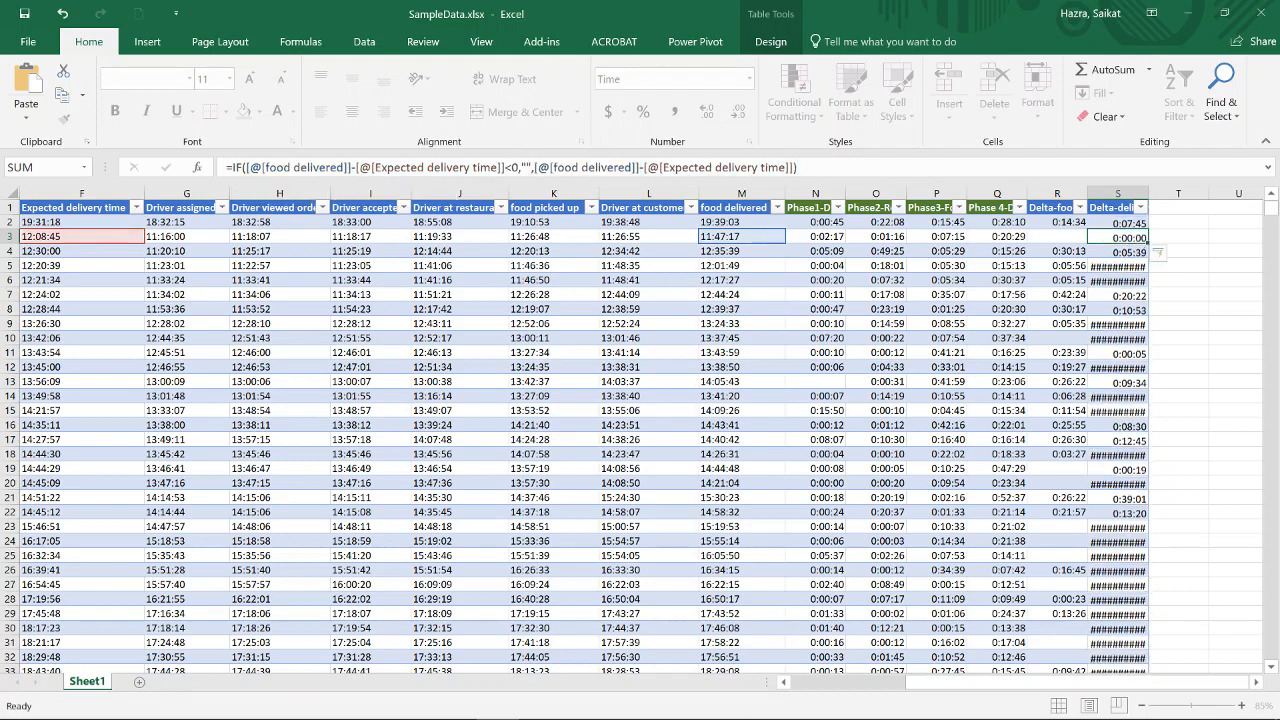
pyautogui.hotkey('ctrl', 's')
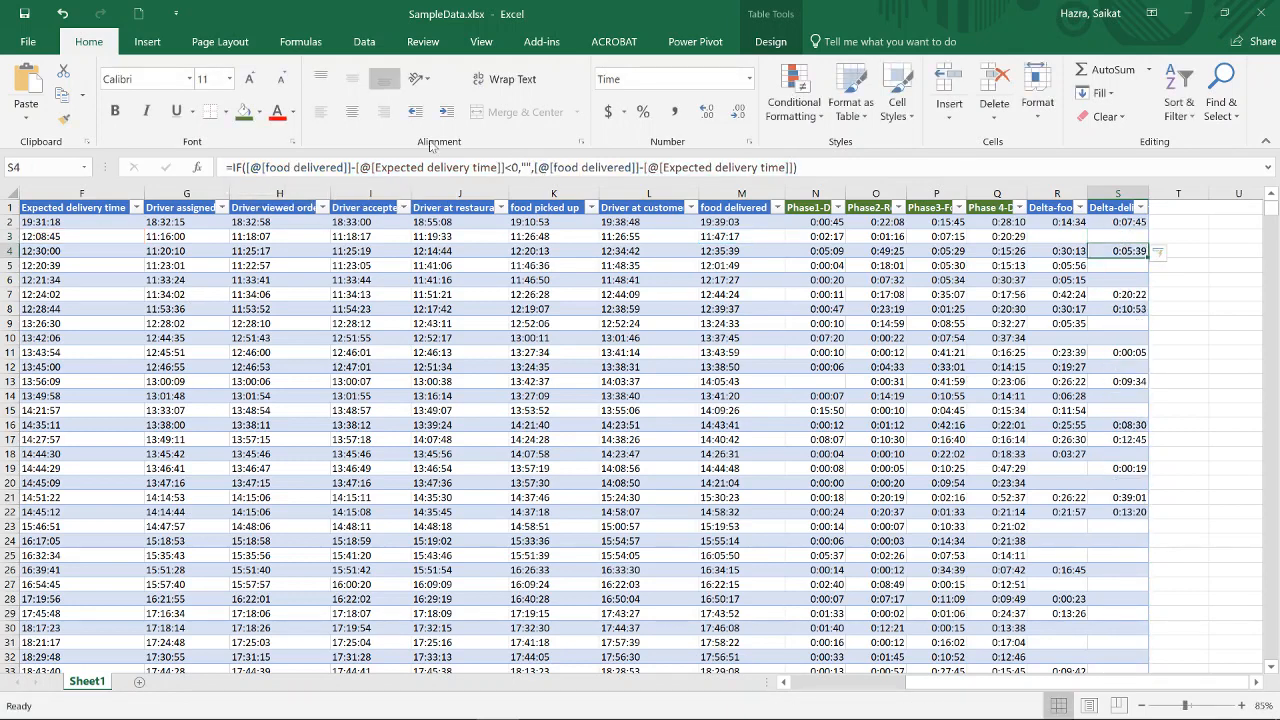
# Add a new table column in T with the header "Delta-food picked Status"
pyautogui.click(1168, 207)
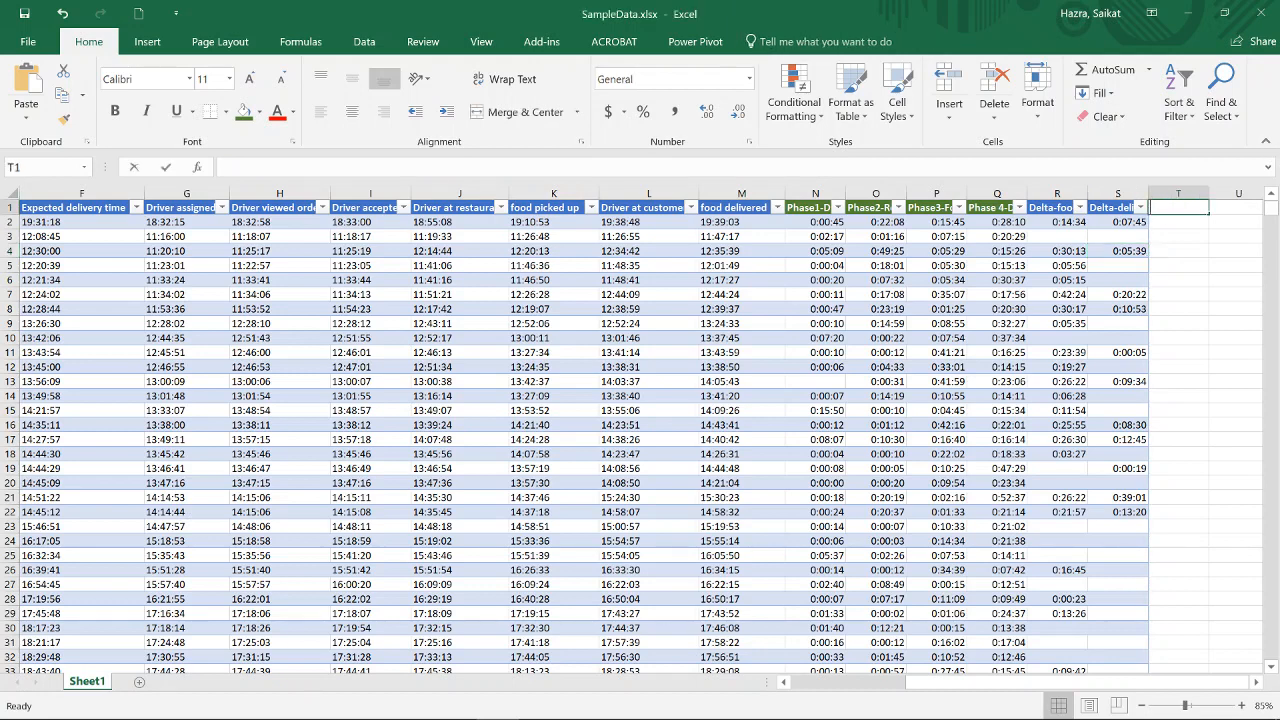
pyautogui.write('Delta')
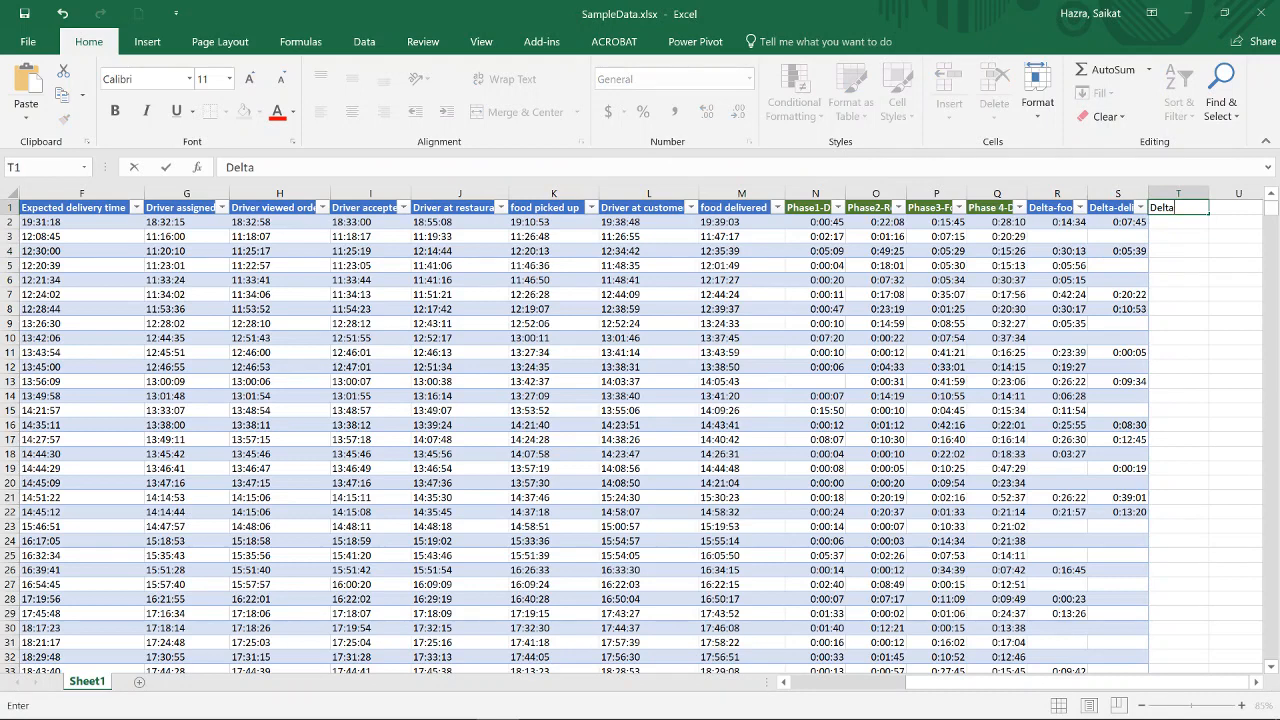
pyautogui.write('-food picked Status')
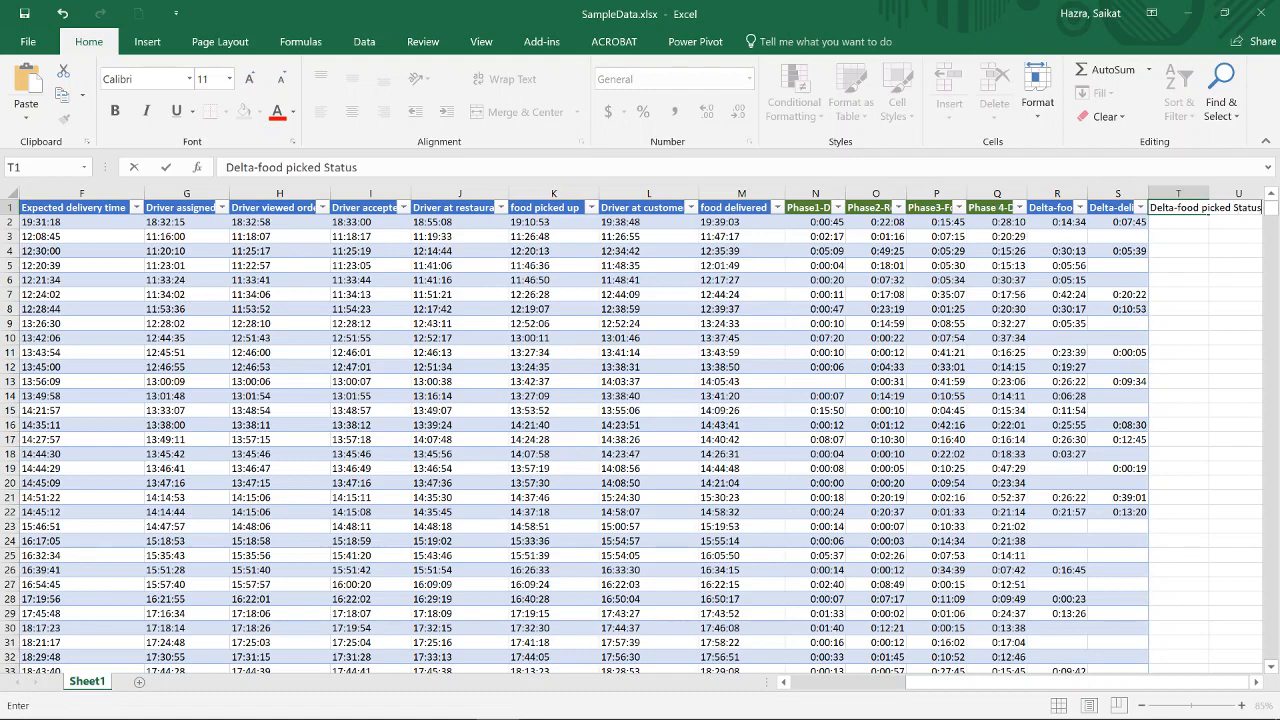
pyautogui.press('Return')
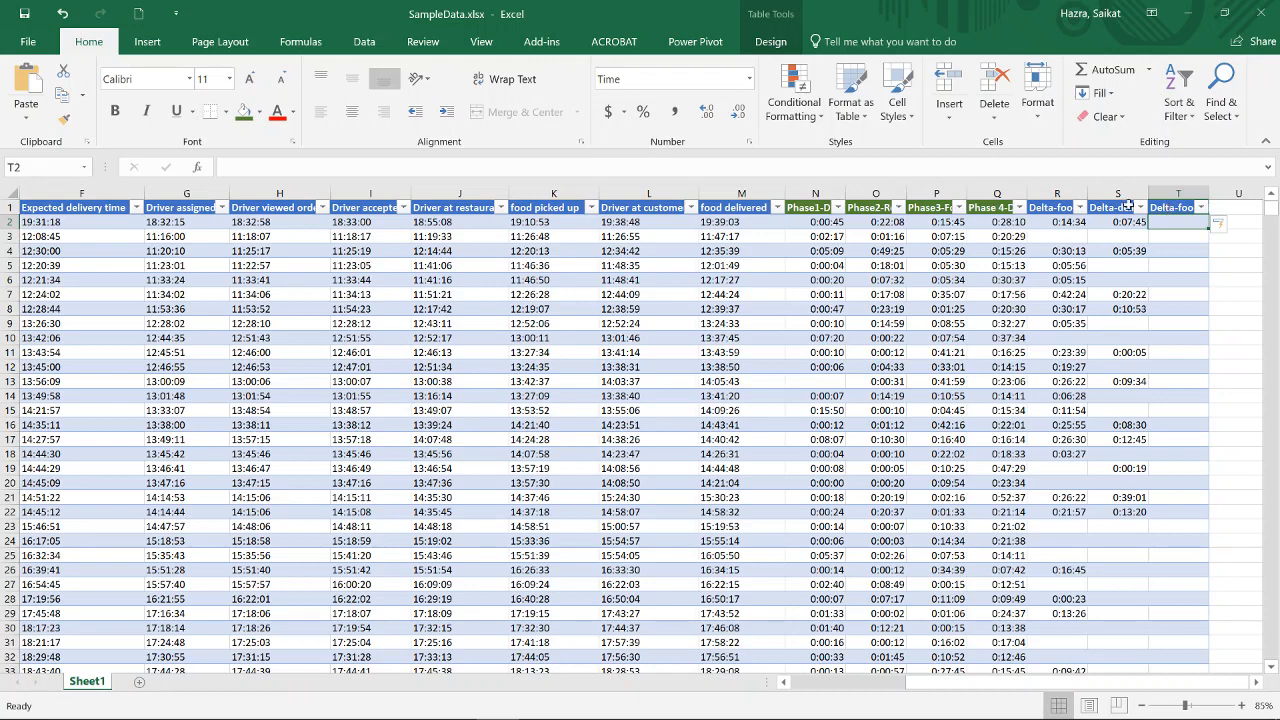
# Start an IF formula in T2, reusing the food picked up minus Expected pick up time expression from the Delta-food Picked formula
pyautogui.click(1058, 224)
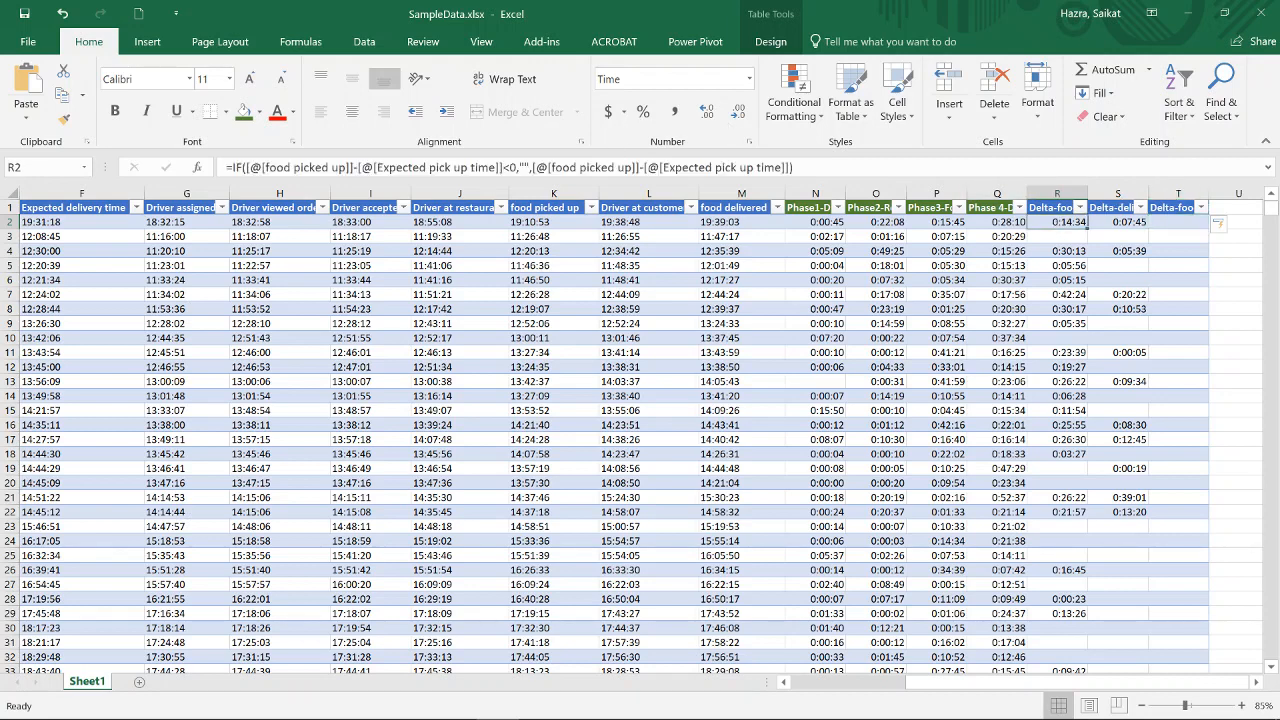
pyautogui.moveTo(533, 167); pyautogui.dragTo(790, 167)
pyautogui.hotkey('ctrl', 'c')
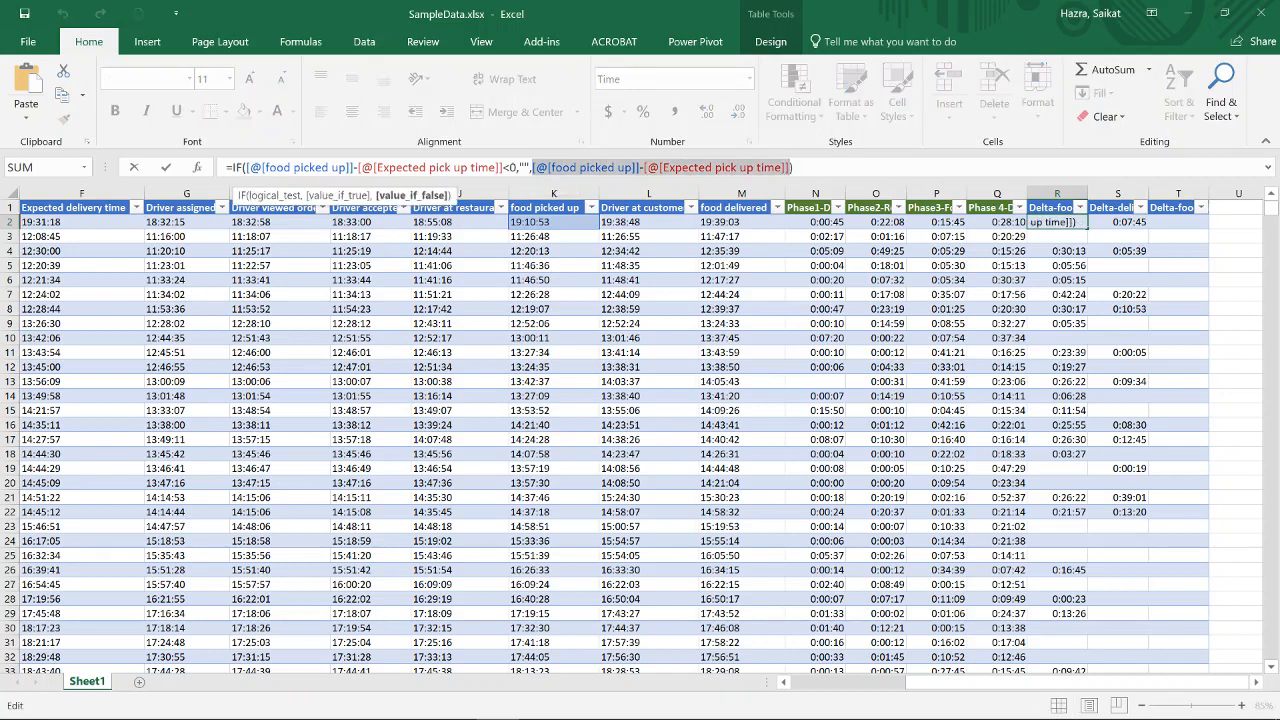
pyautogui.press('Escape')
pyautogui.click(1179, 226)
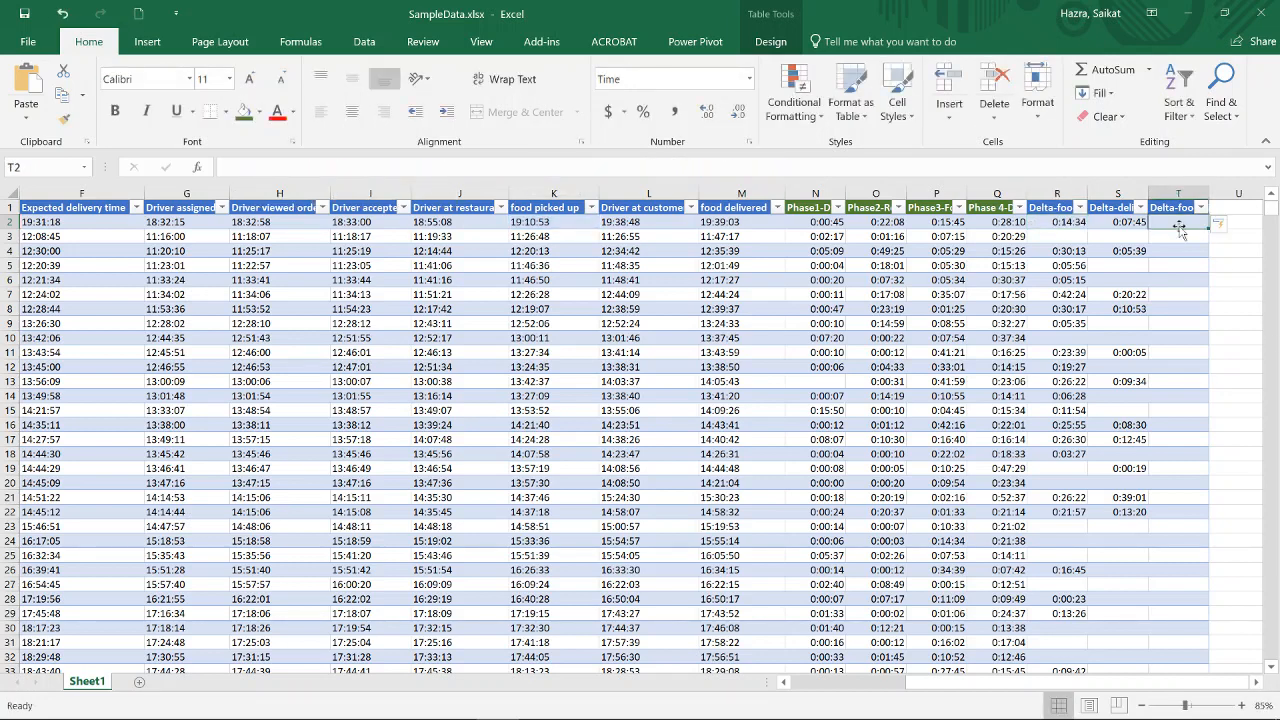
pyautogui.write('=if(')
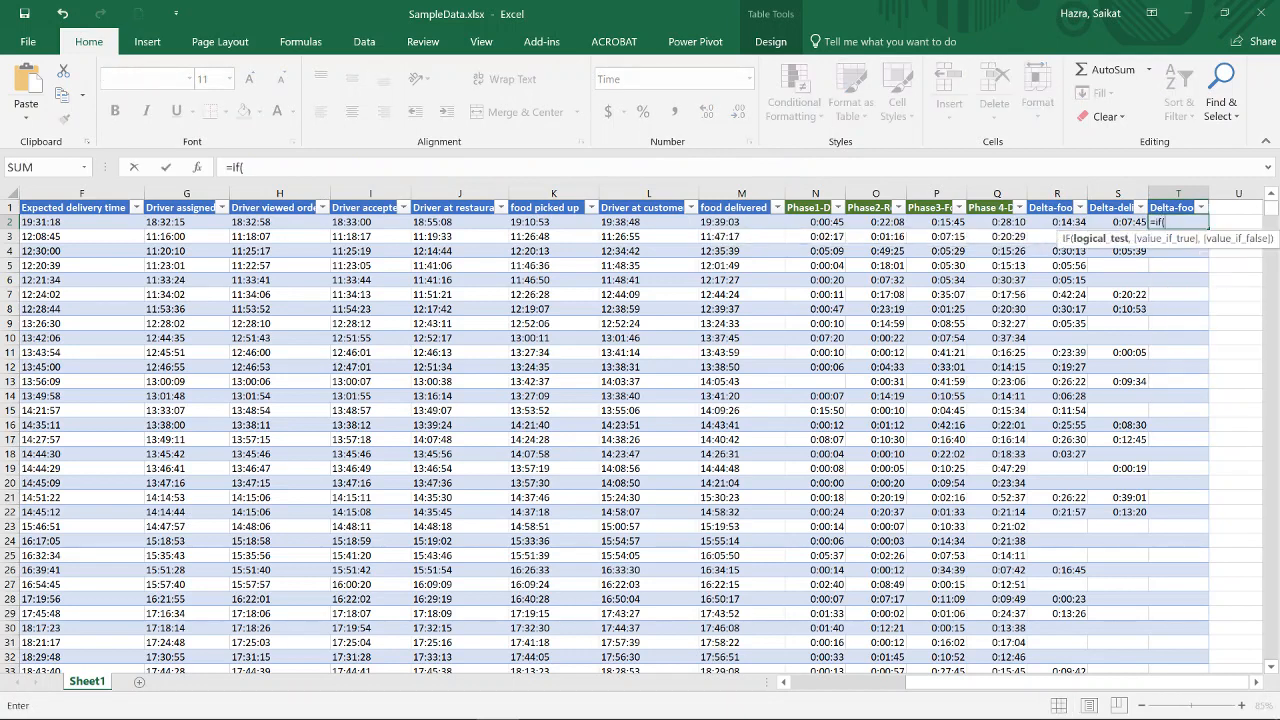
pyautogui.hotkey('ctrl', 'v')
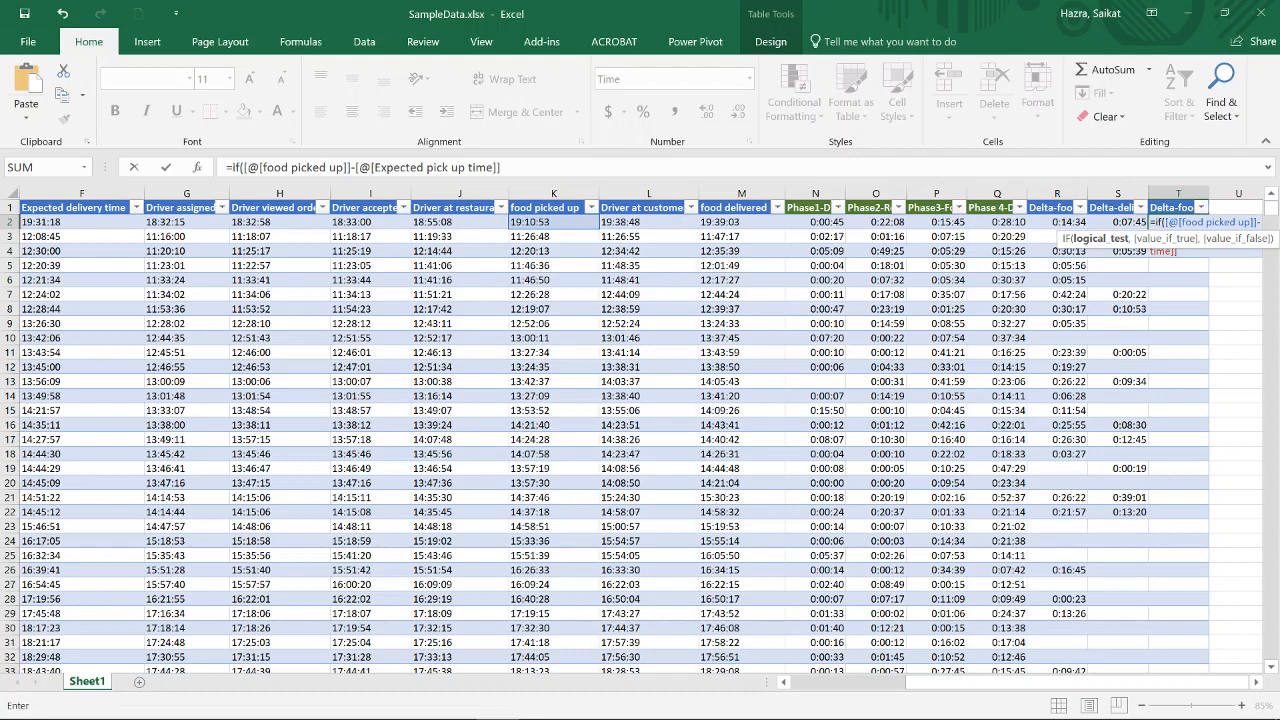
# Extend the IF formula in T2 with the condition <0 and "Ontime" as the value if true
pyautogui.write('<0')
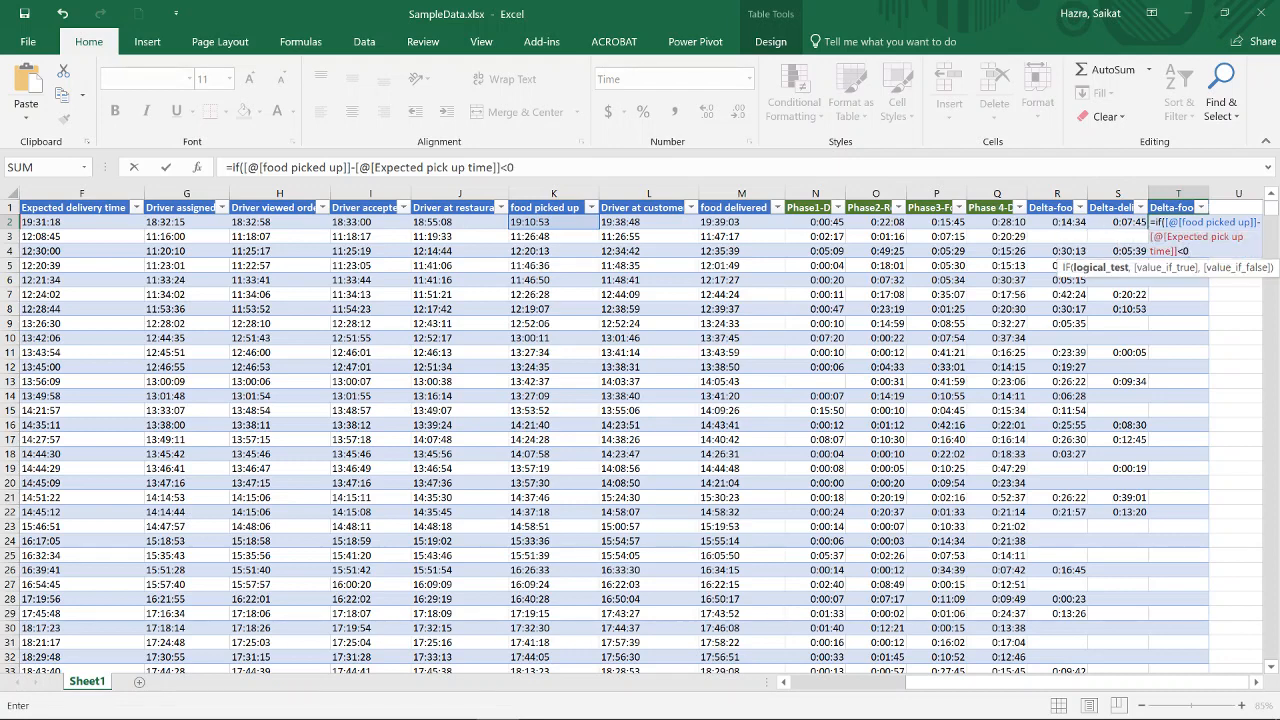
pyautogui.write(',')
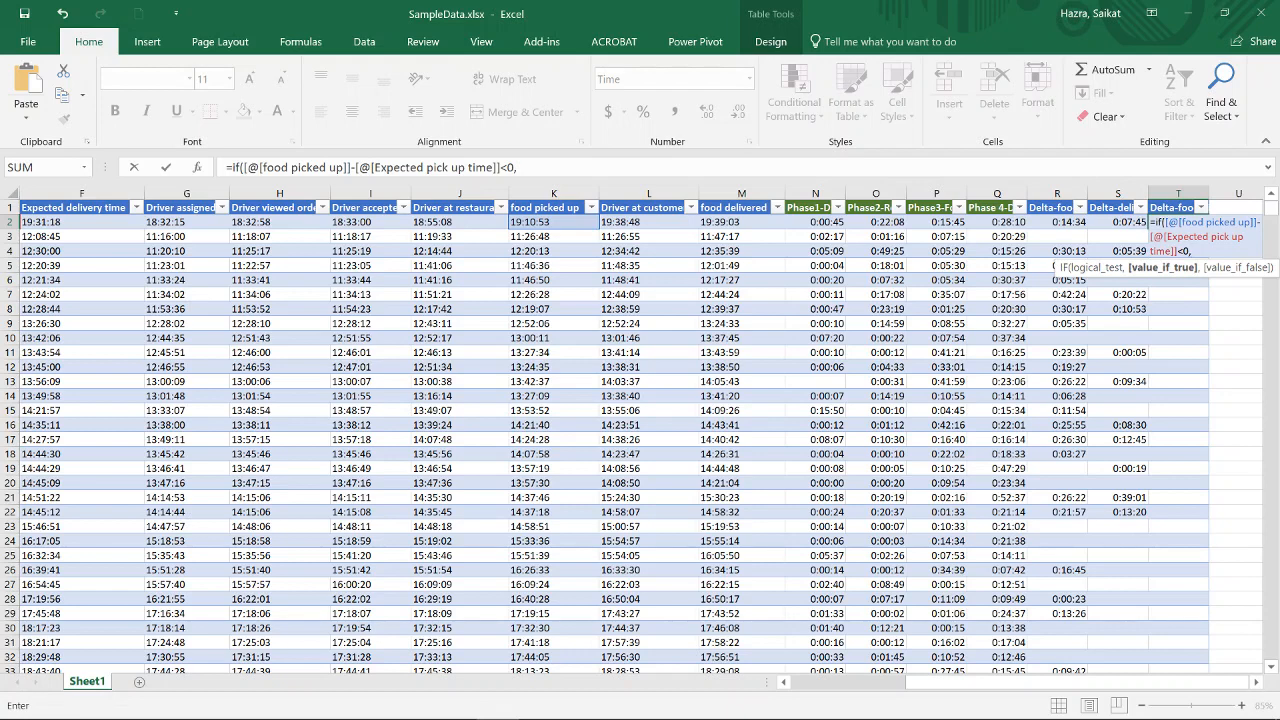
pyautogui.write('"Ontime",')
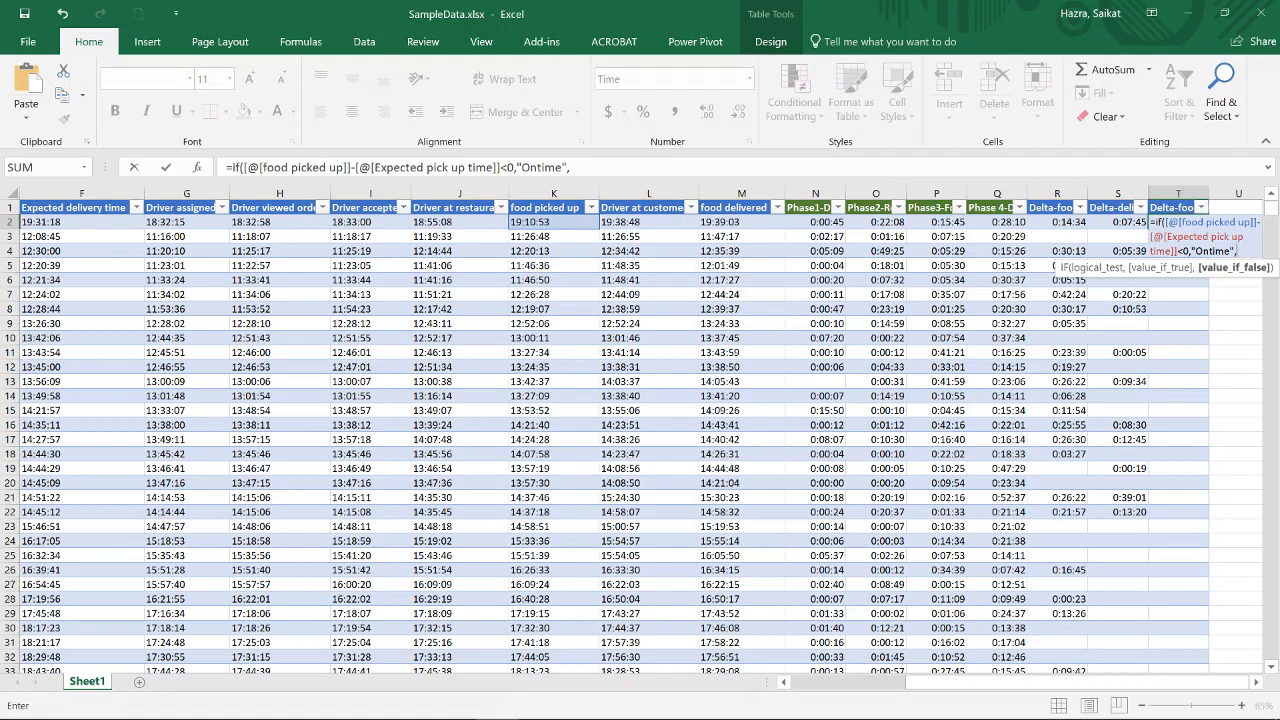
# Change the condition to <=0, add "Delayed" as the value if false, and fill the pickup status column with the formula
pyautogui.click(502, 167)
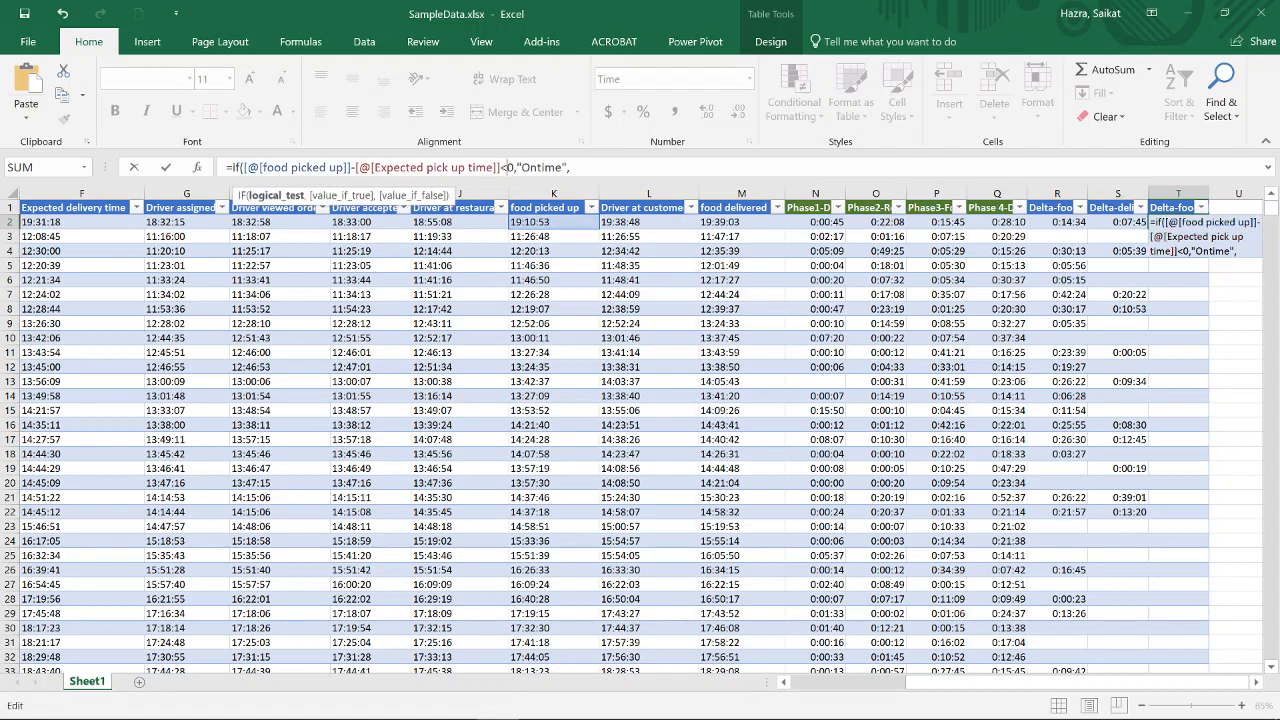
pyautogui.write('=')
pyautogui.press('End')
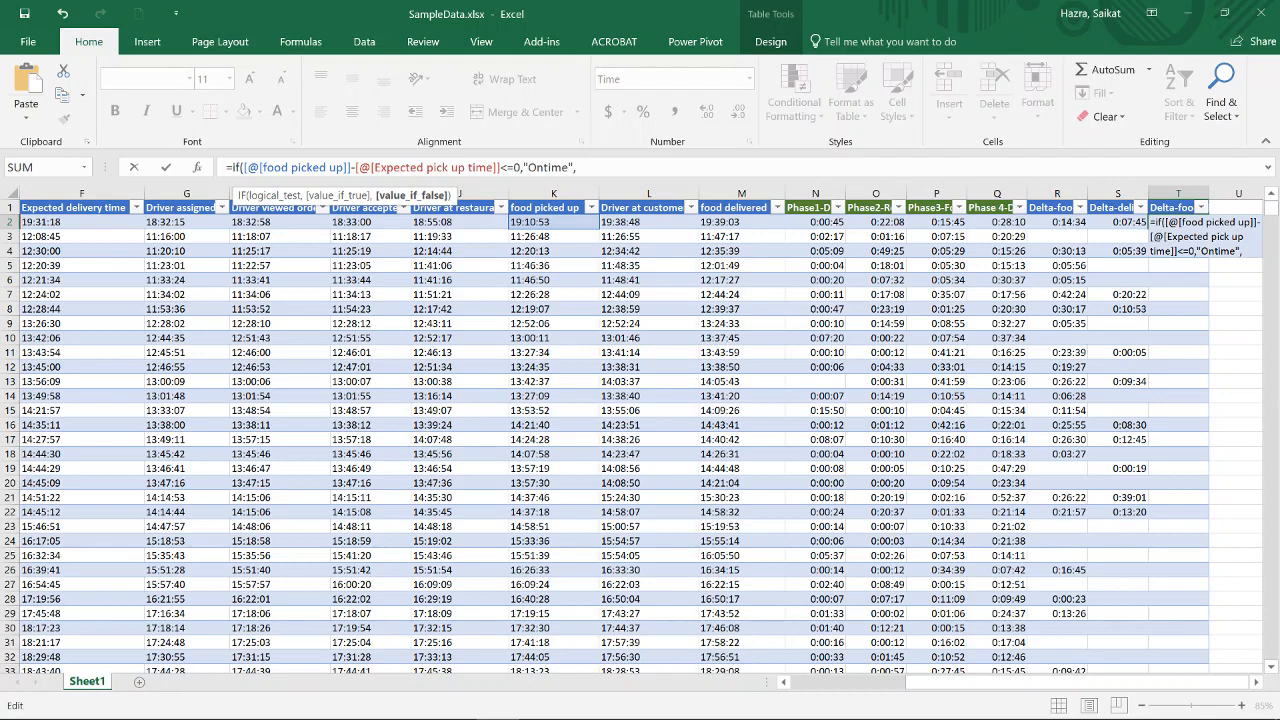
pyautogui.write('"Delayed')
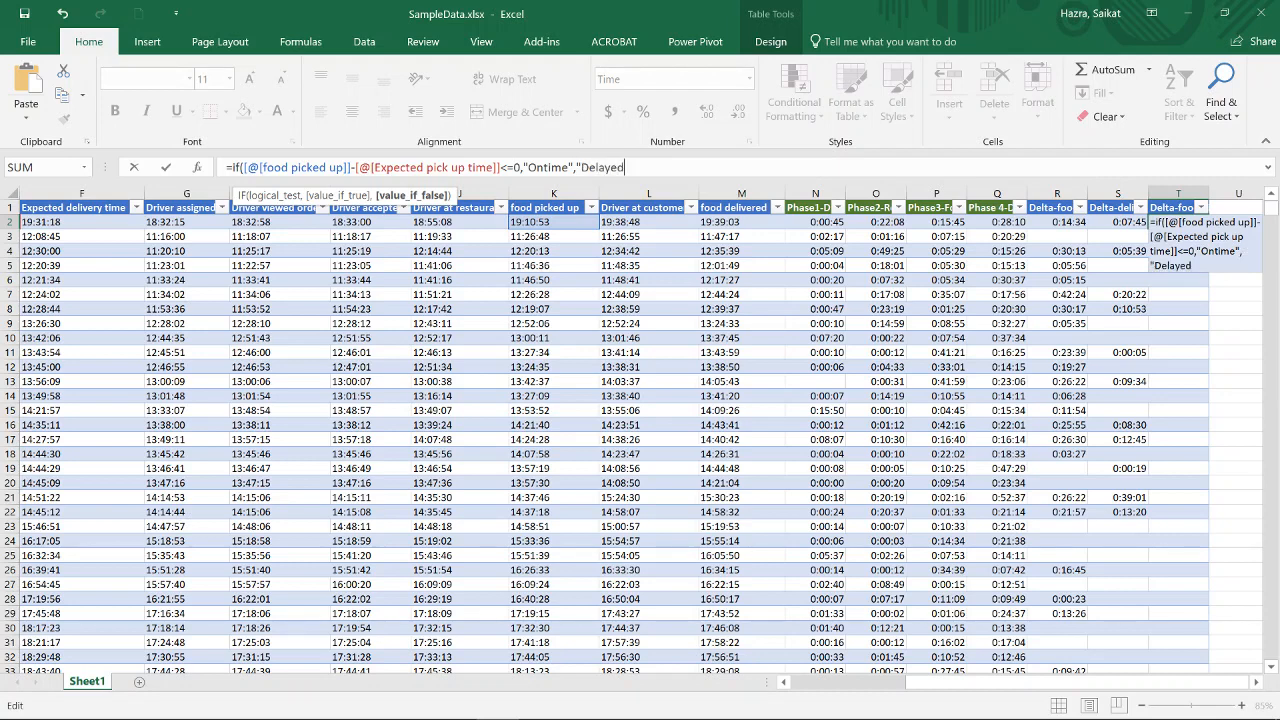
pyautogui.write('")')
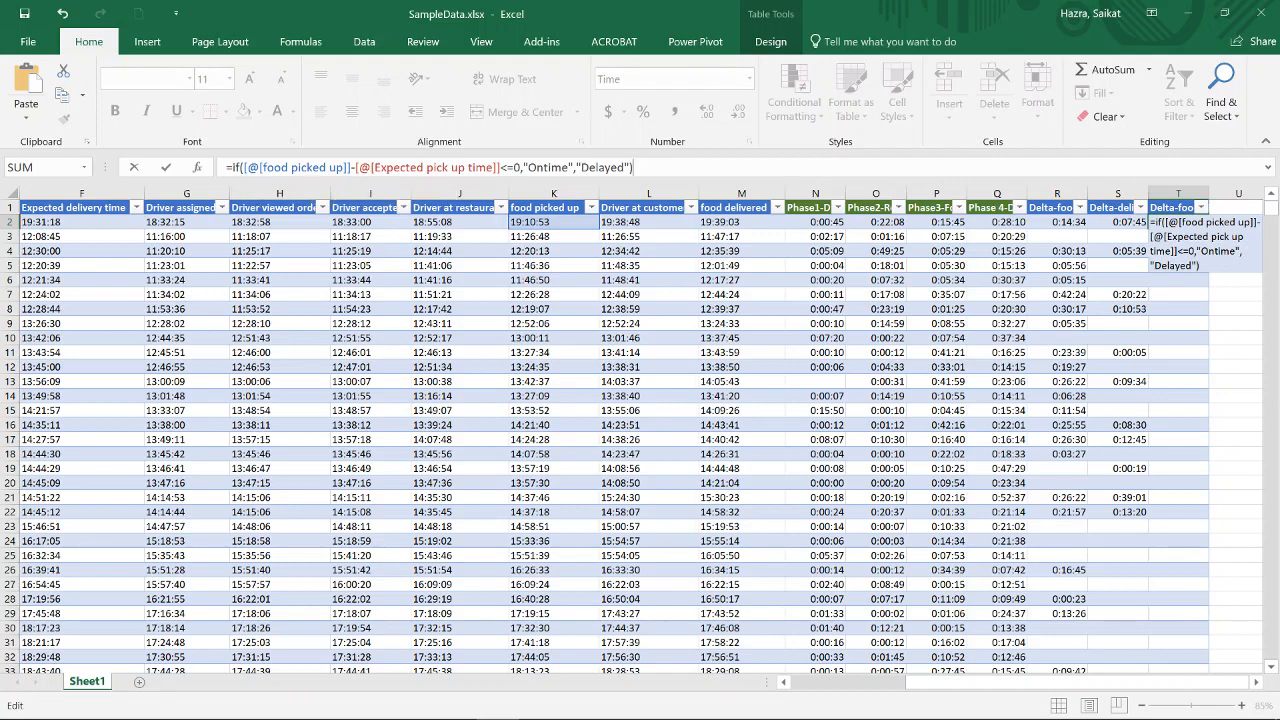
pyautogui.press('Return')
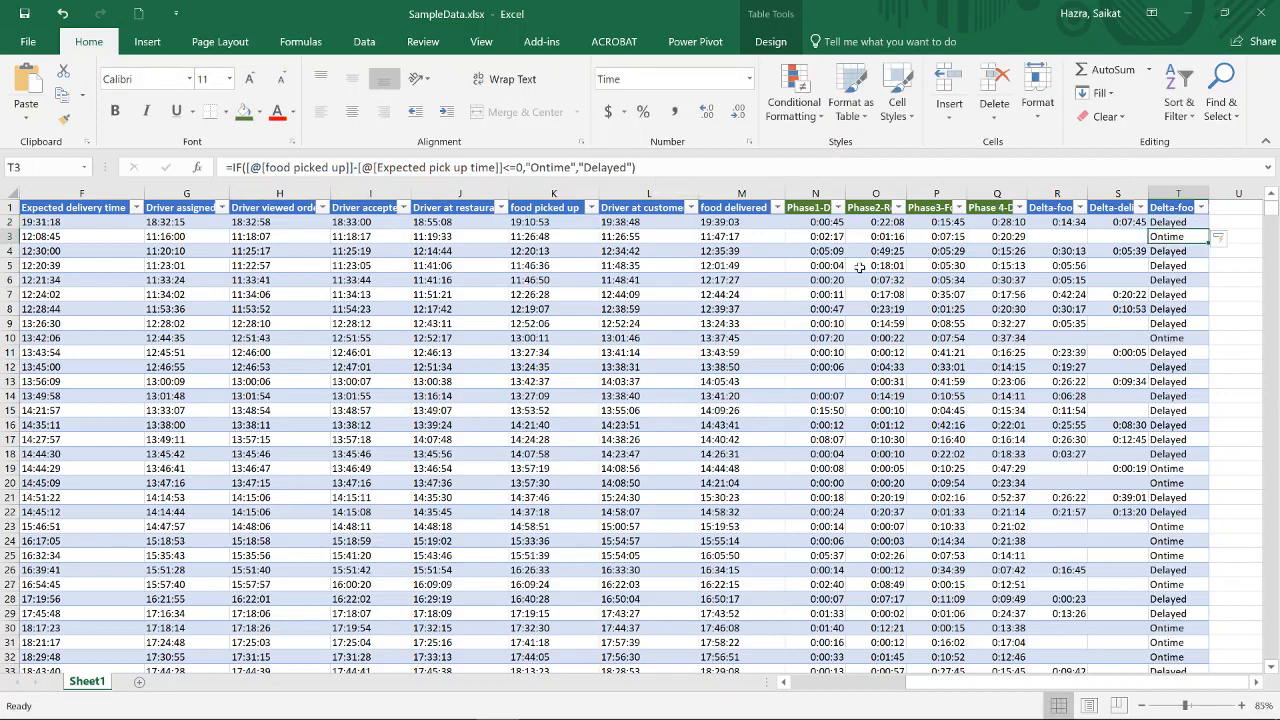
pyautogui.click(1125, 239)
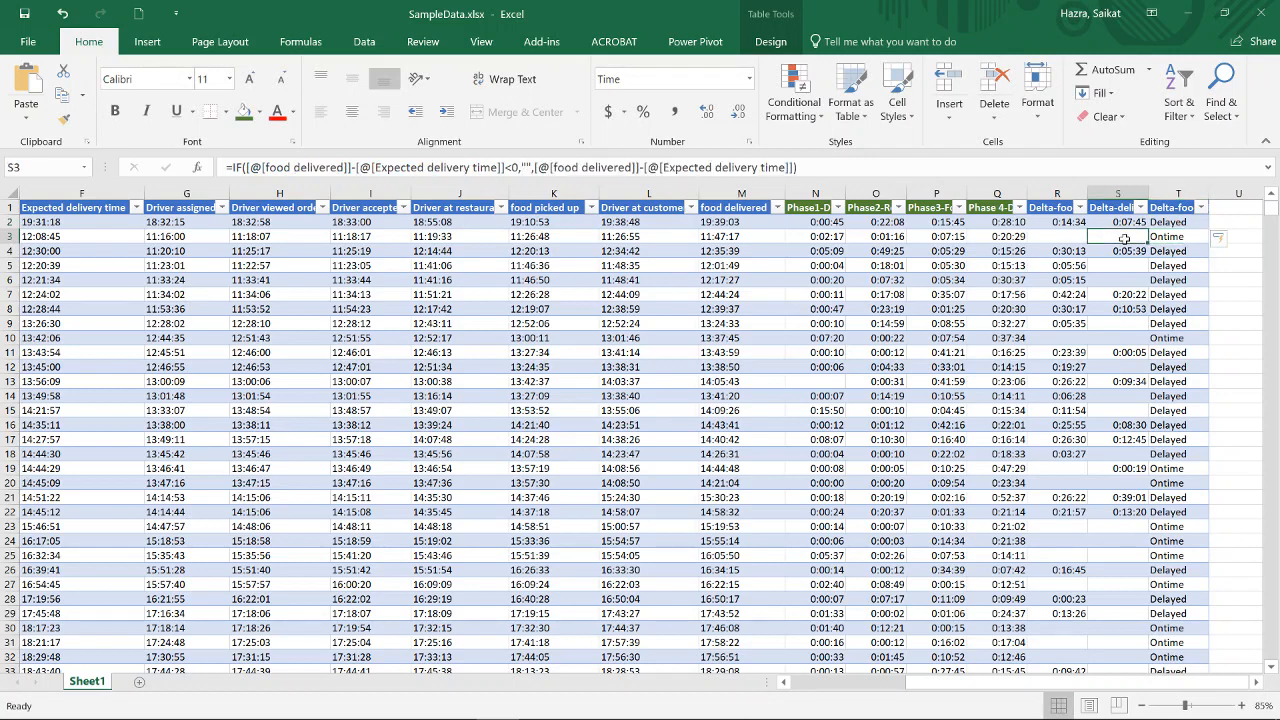
pyautogui.click(1180, 237)
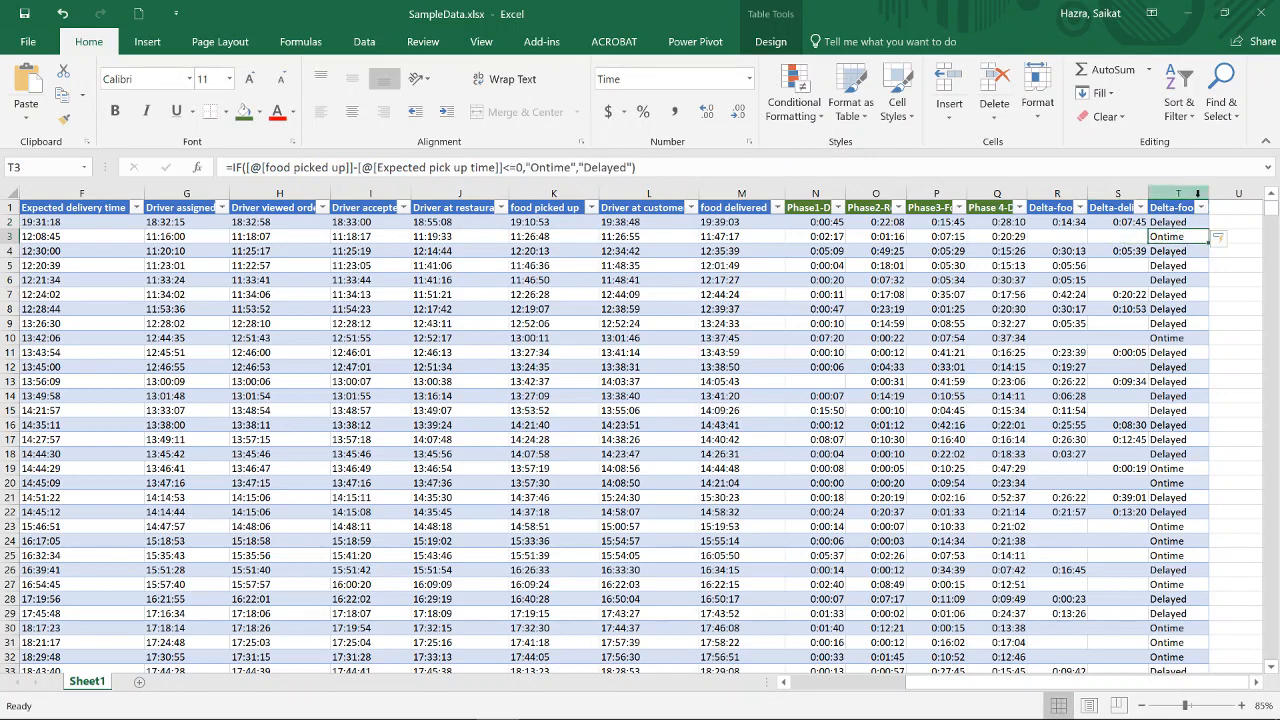
# Add a new table column in U with a header beginning "Delta-Delivery"
pyautogui.click(1230, 211)
pyautogui.write('Del')
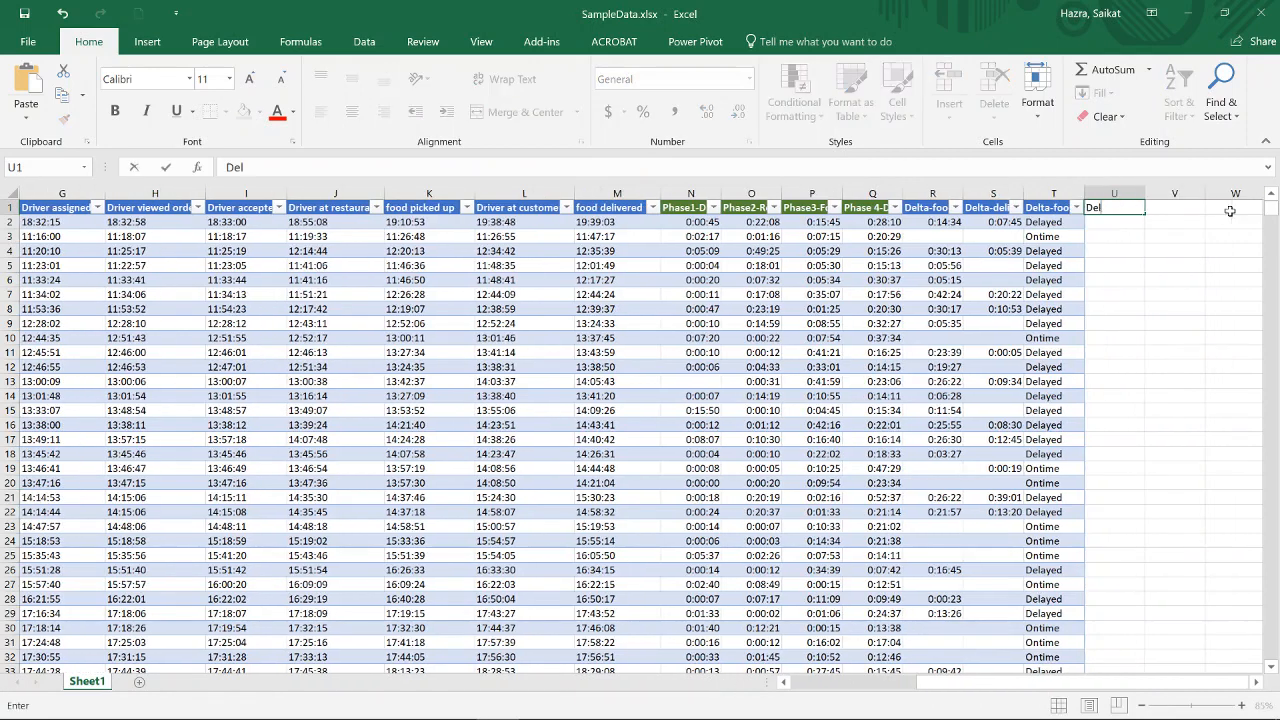
pyautogui.write('ta-Delivery')
pyautogui.press('Return')
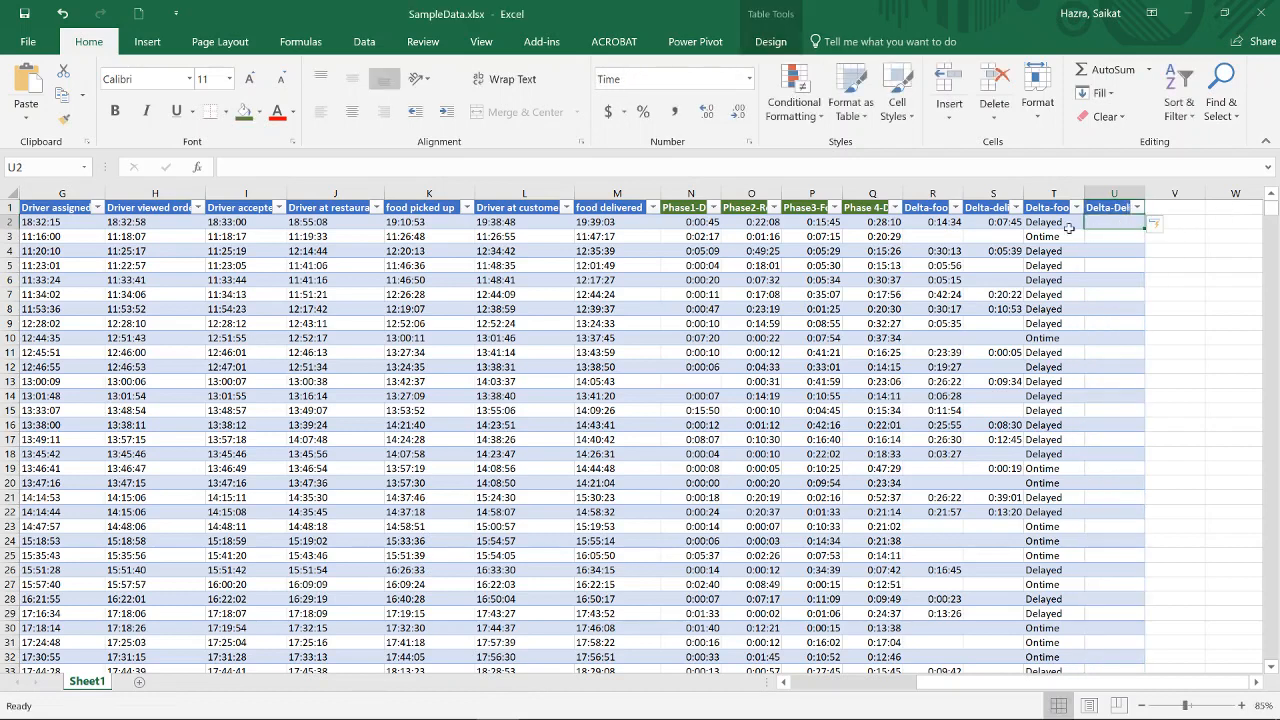
# Start an IF formula in U2, reusing the food delivered minus Expected delivery time expression from the Delta-delivery formula in S2
pyautogui.click(991, 221)
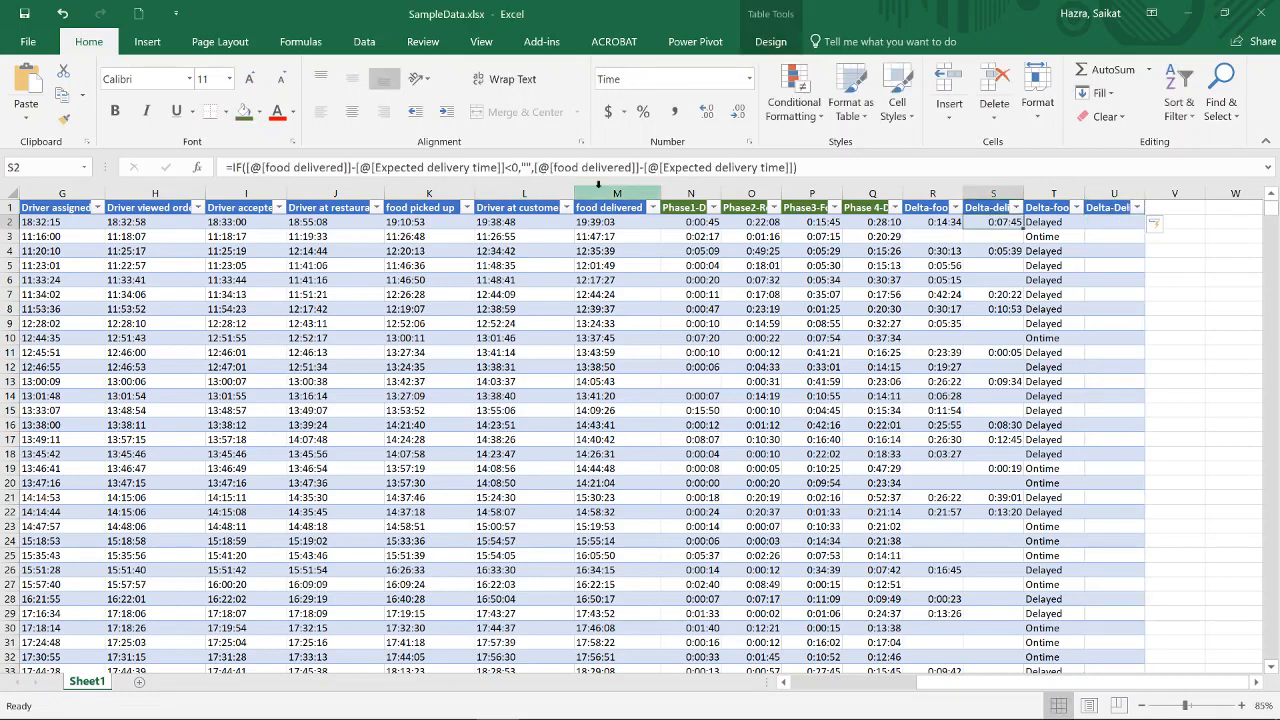
pyautogui.moveTo(535, 167); pyautogui.dragTo(792, 167)
pyautogui.hotkey('ctrl', 'c')
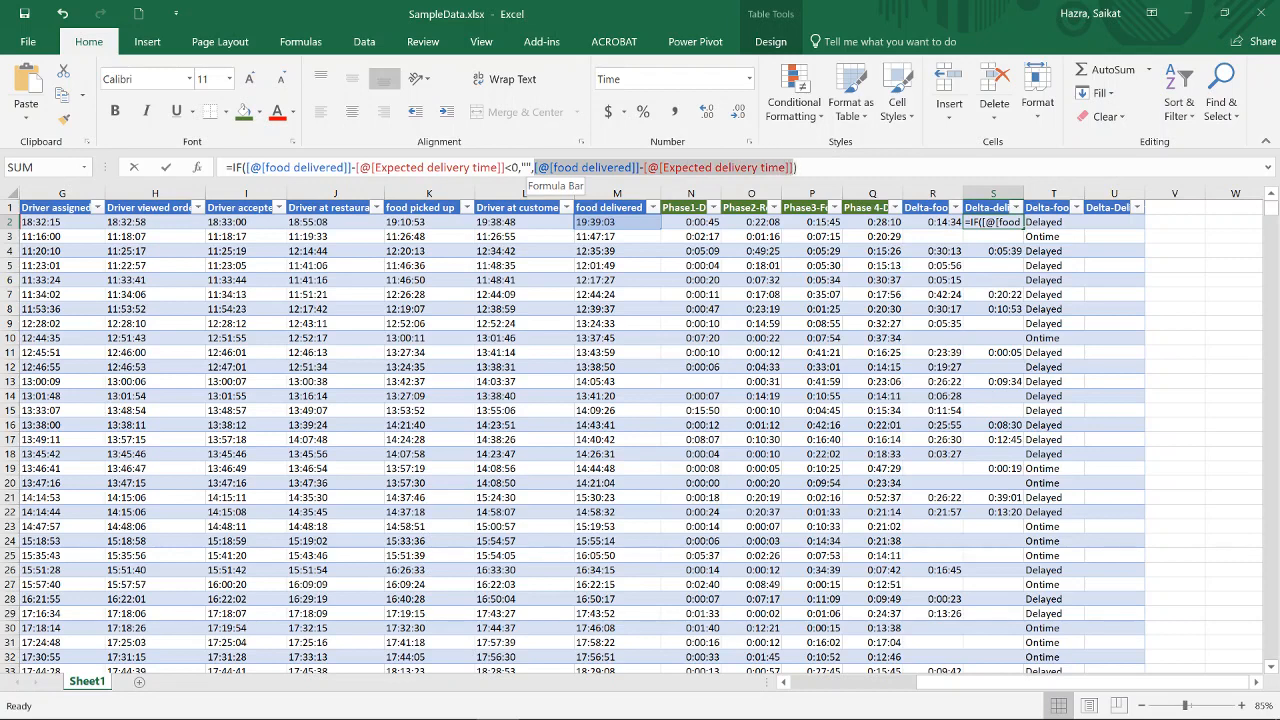
pyautogui.hotkey('ctrl', 'Return')
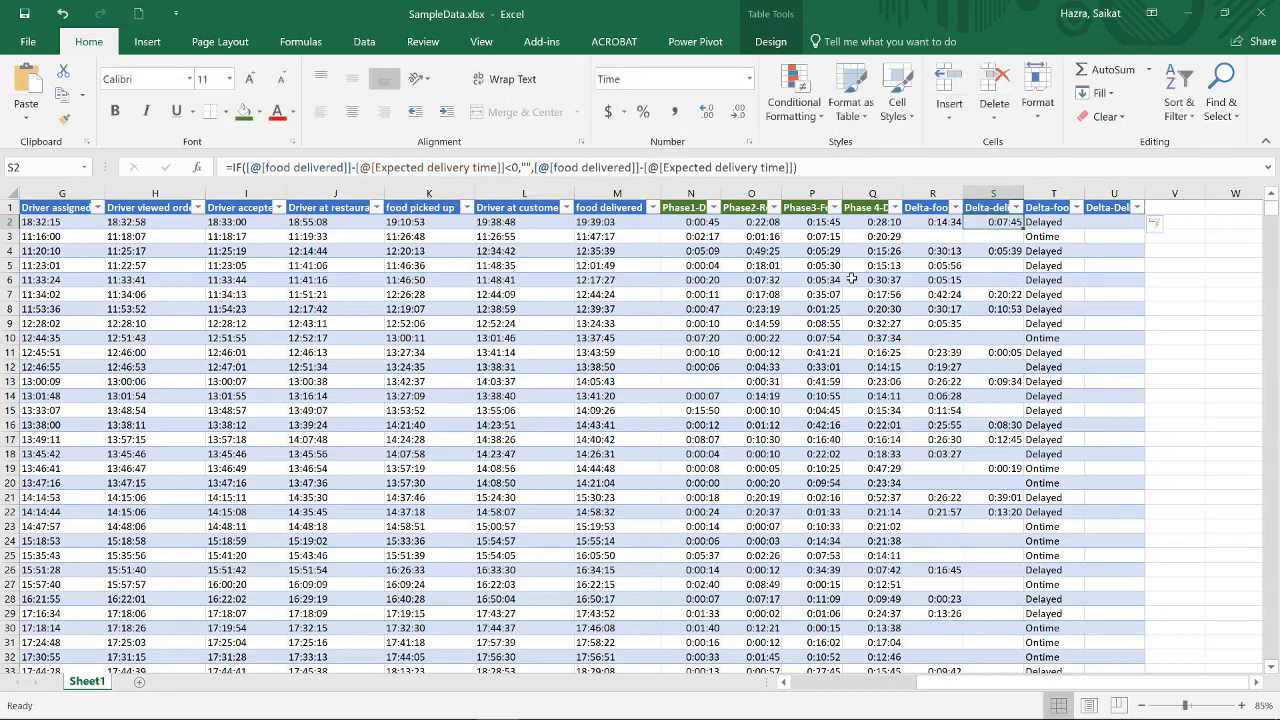
pyautogui.click(1105, 221)
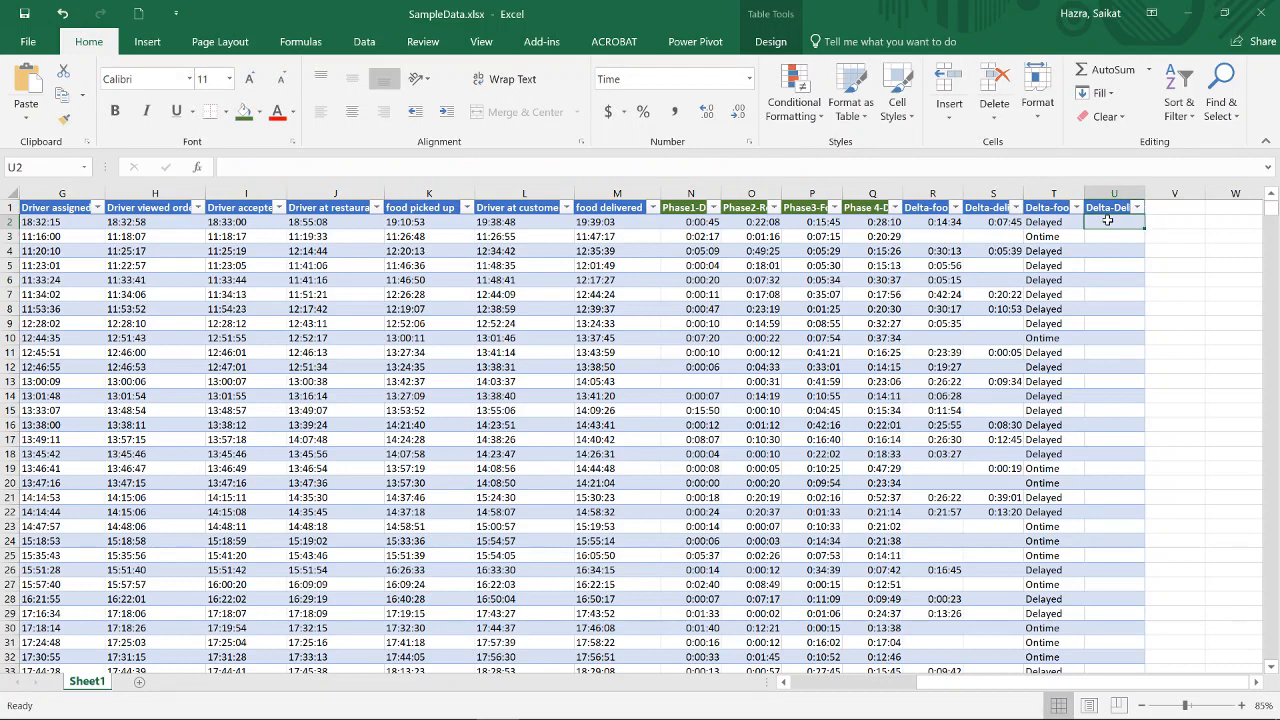
pyautogui.write('=if(')
pyautogui.hotkey('ctrl', 'v')
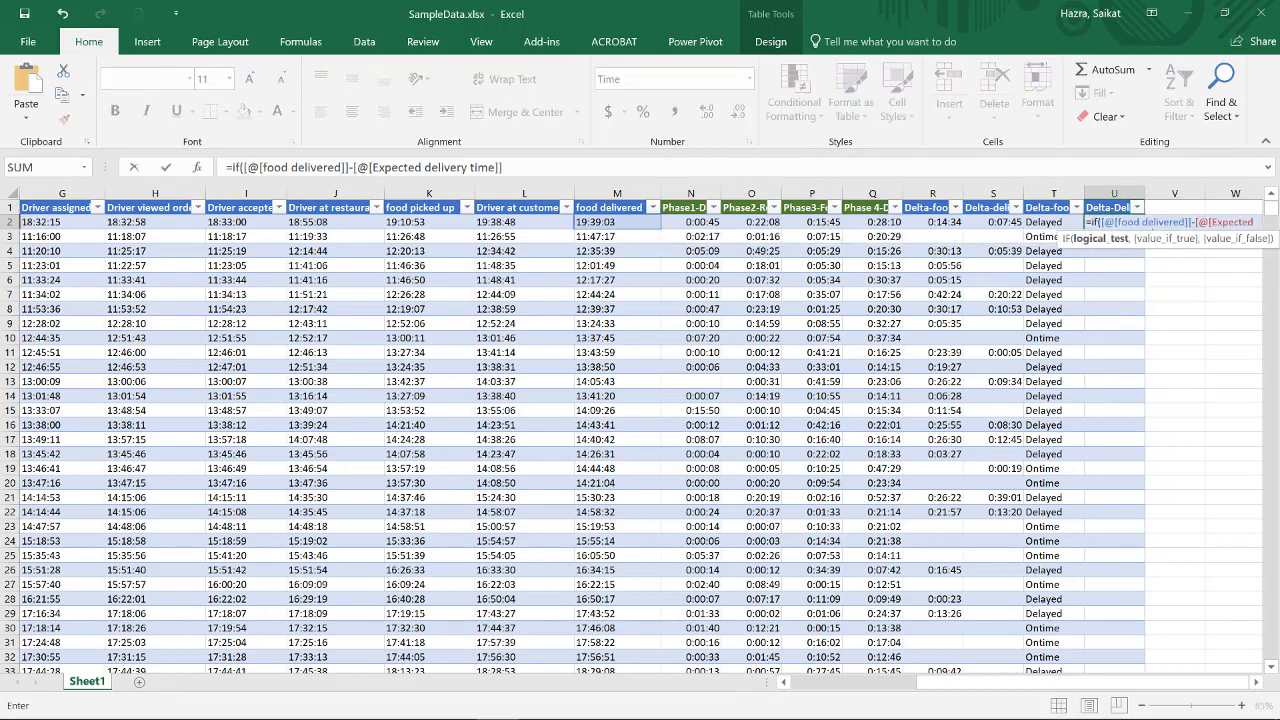
# Complete the U2 formula with the condition <=0, returning "Ontime" if true and "Delayed" otherwise, and fill the column
pyautogui.write('<=')
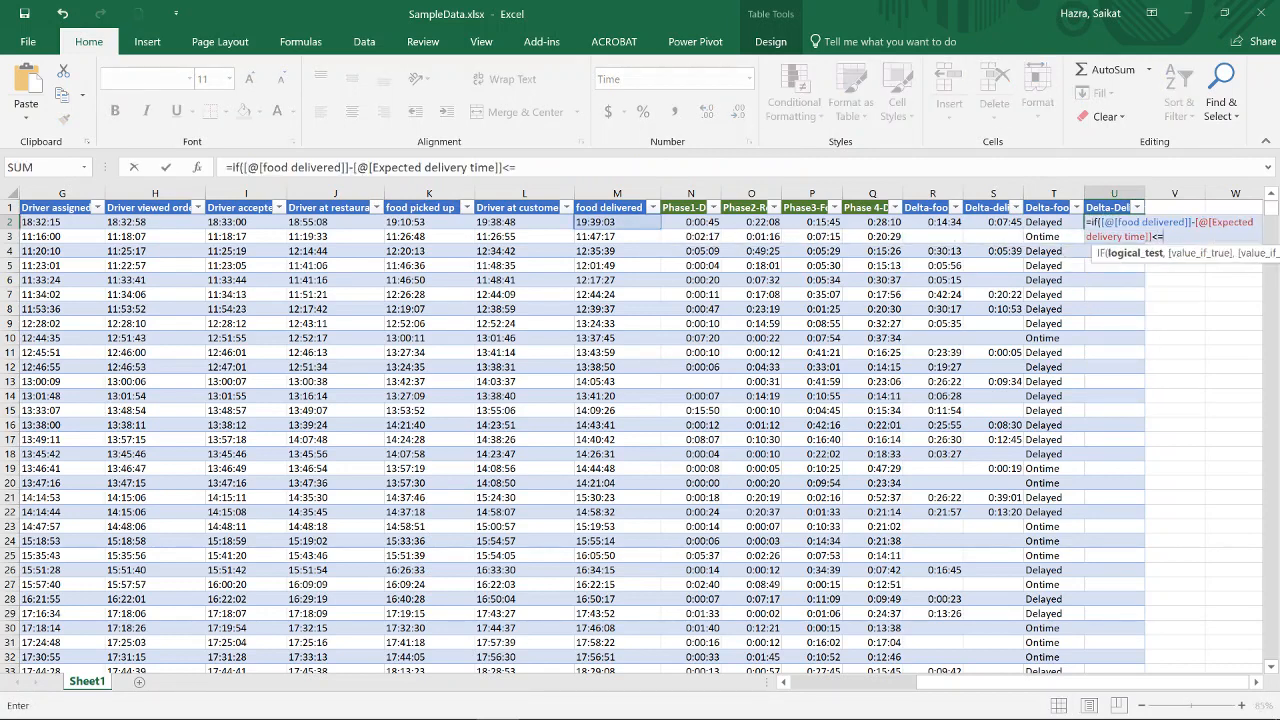
pyautogui.write('0,"')
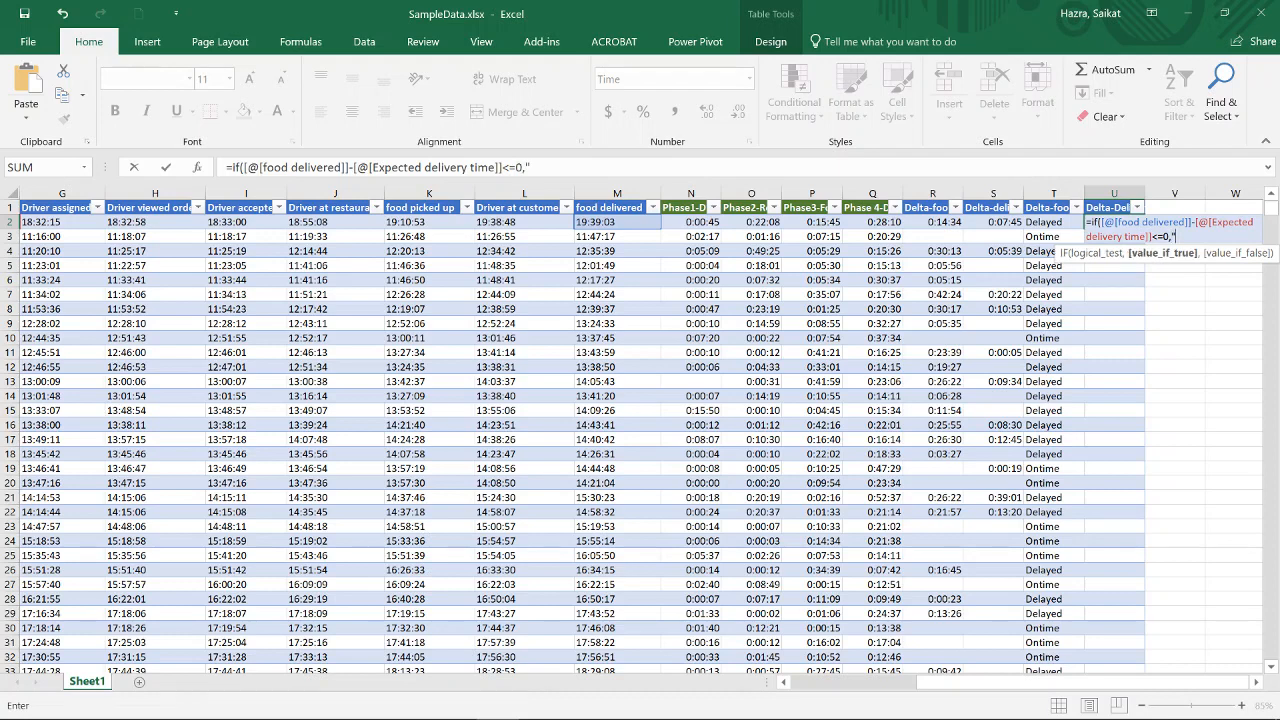
pyautogui.write('Ontime",')
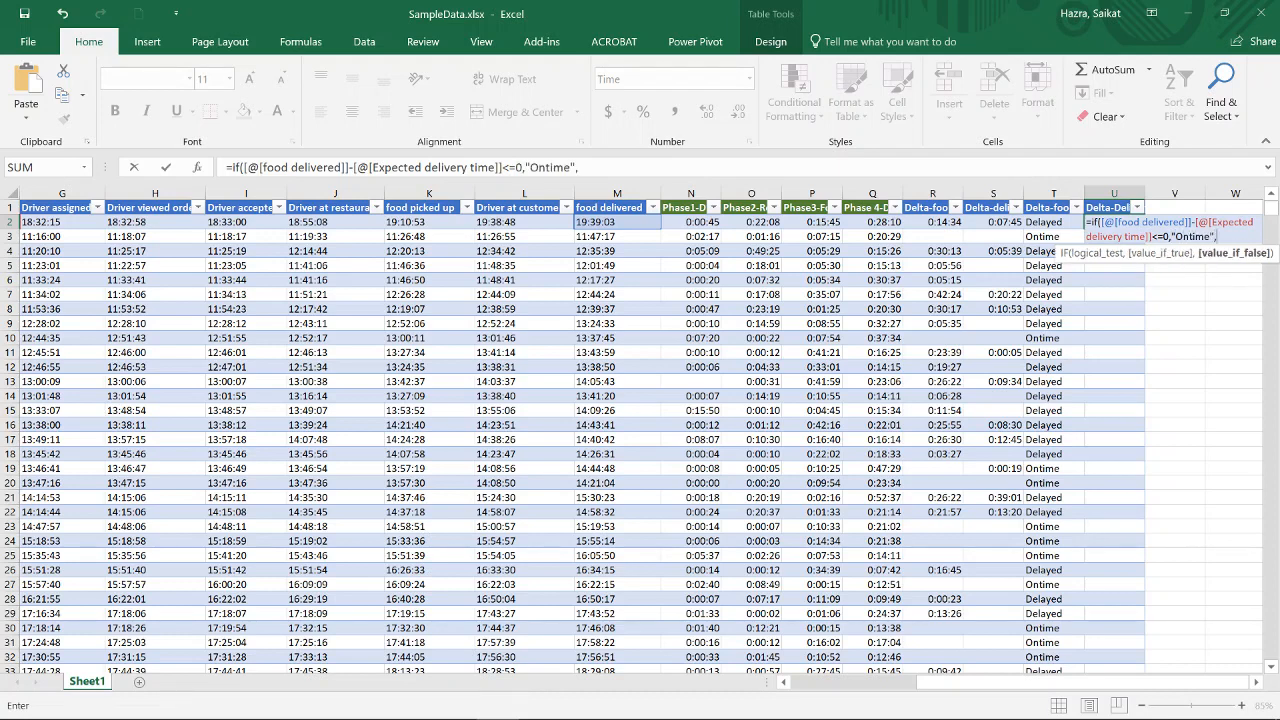
pyautogui.write('"Delayed")')
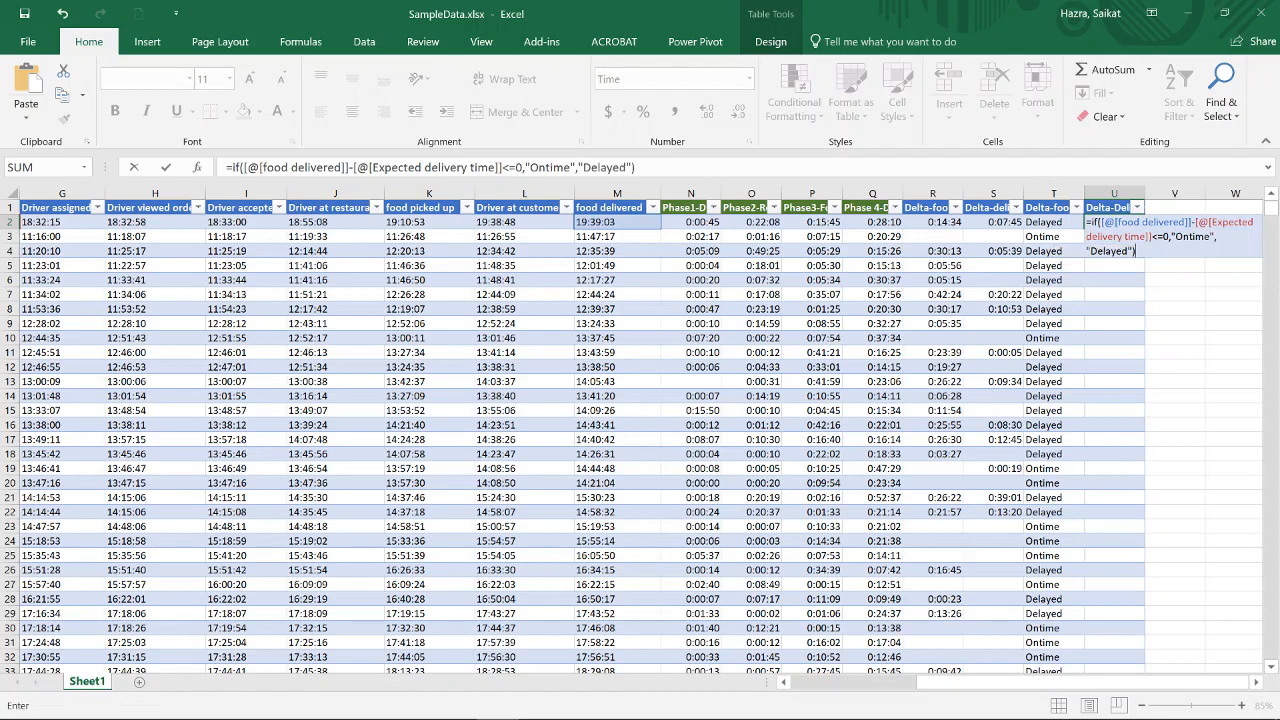
pyautogui.press('Return')
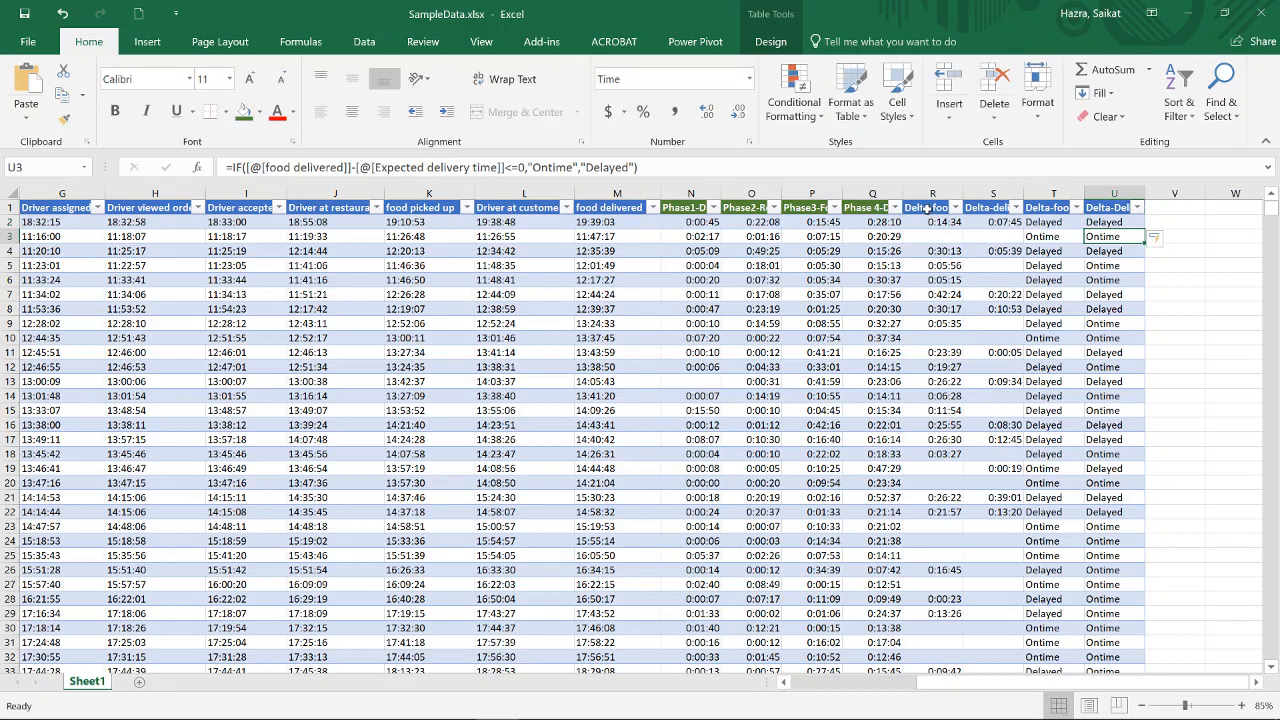
# Fill the four delta header cells R1:U1 with a darker orange
pyautogui.moveTo(930, 208); pyautogui.dragTo(1087, 207)
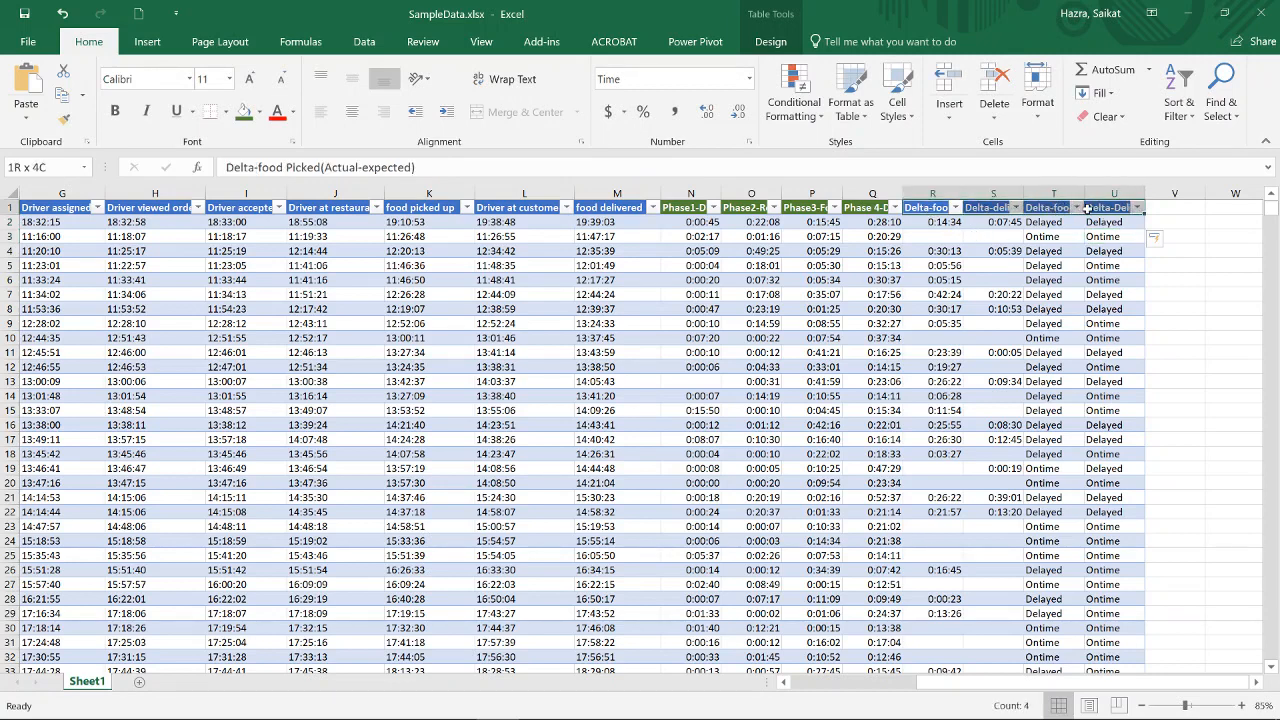
pyautogui.click(244, 111)
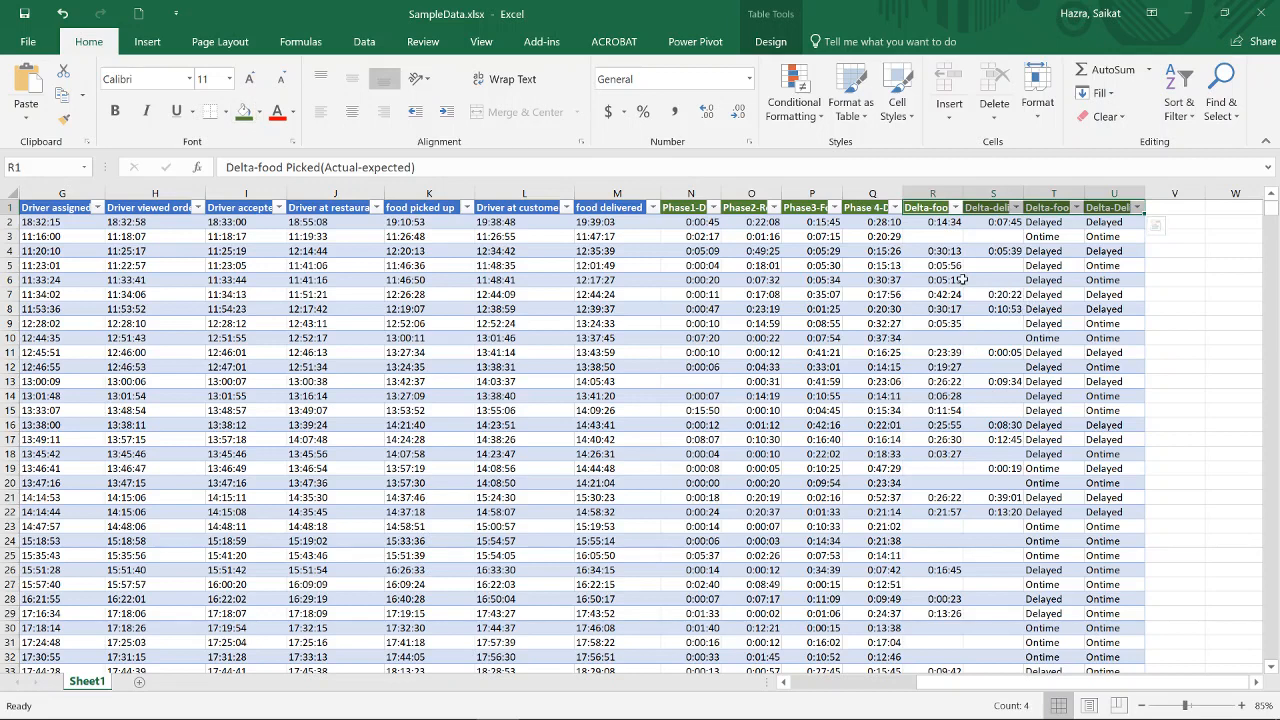
pyautogui.click(259, 112)
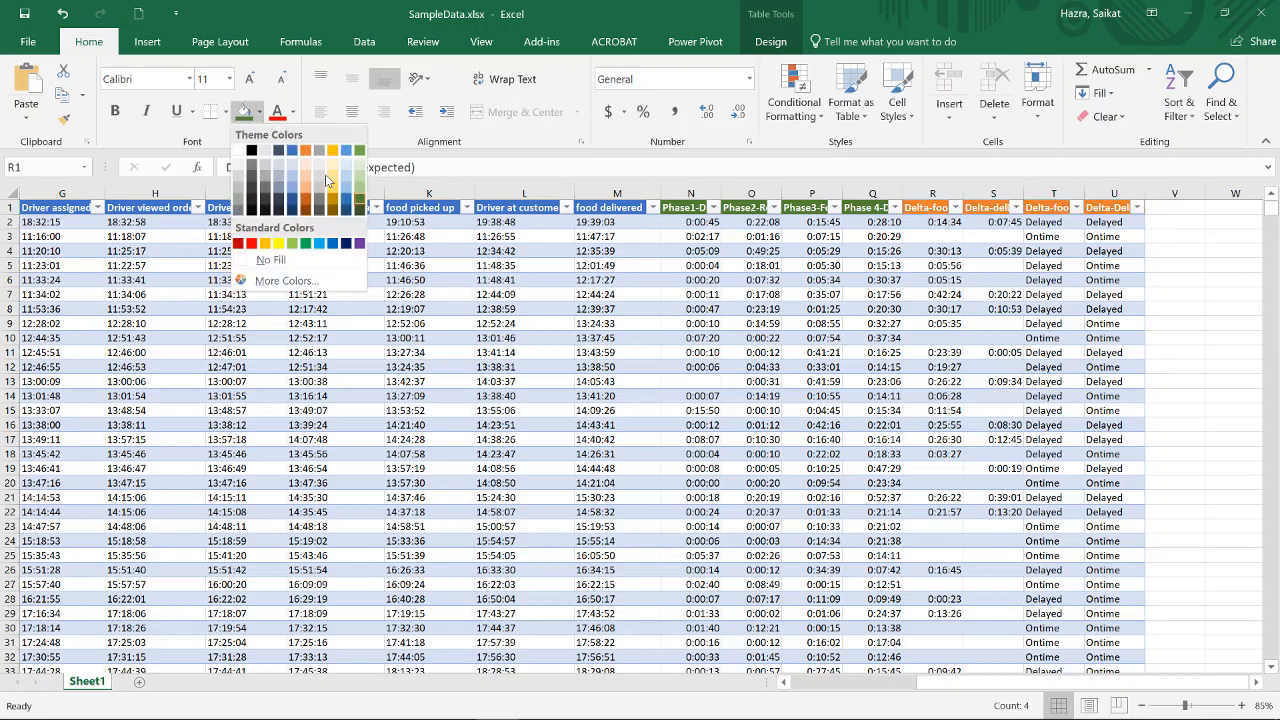
pyautogui.click(305, 200)
pyautogui.click(1015, 467)
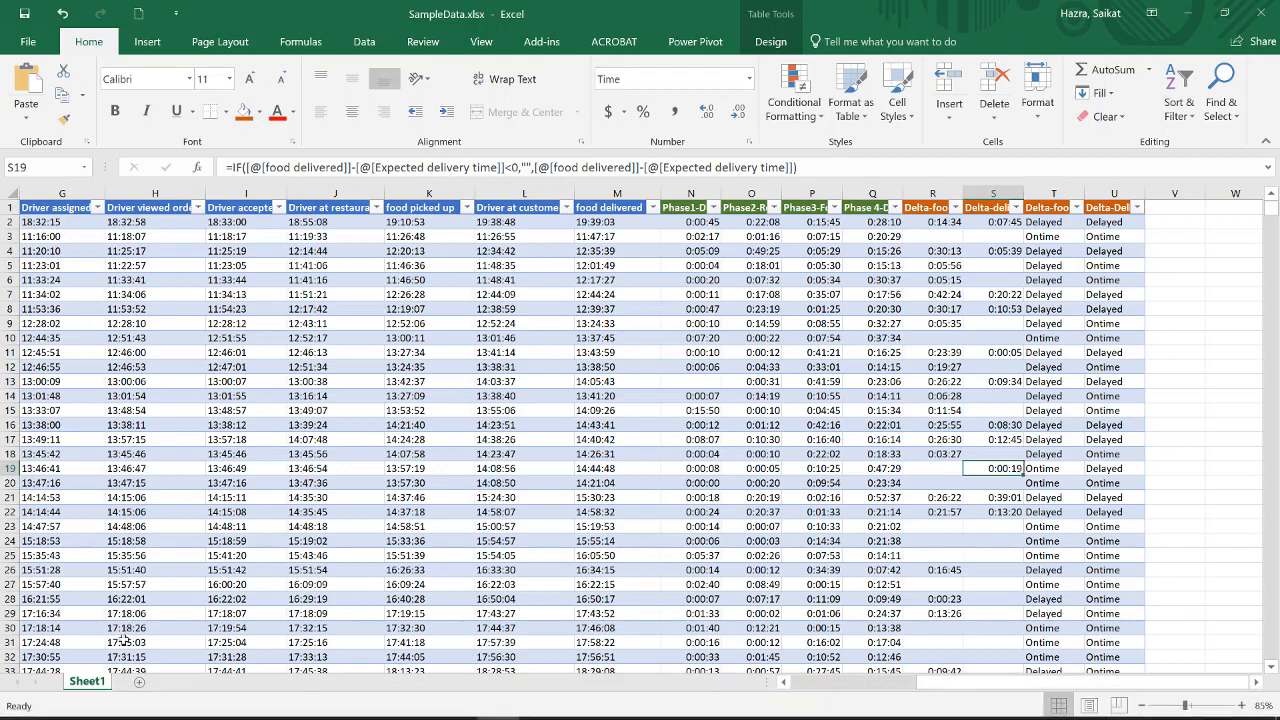
# Rename Sheet1 as "Raw Data" and save the workbook
pyautogui.doubleClick(97, 683)
pyautogui.write('Ra')
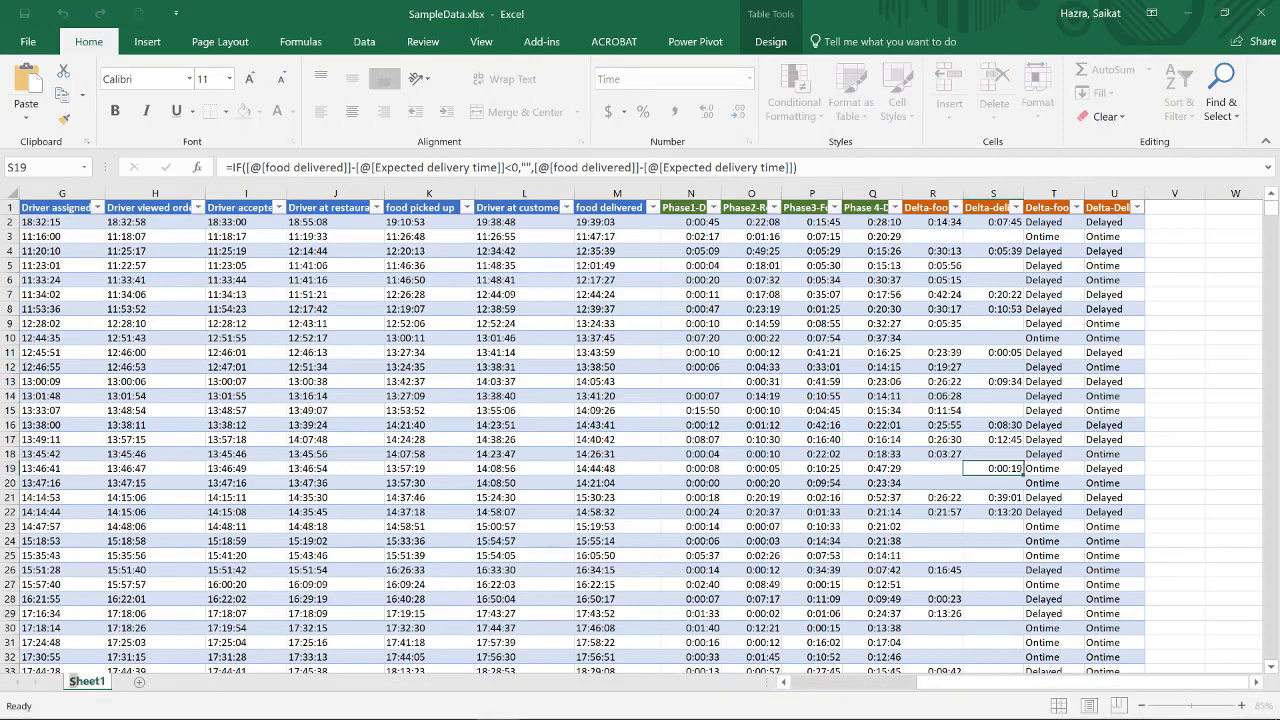
pyautogui.write('w Data')
pyautogui.click(298, 522)
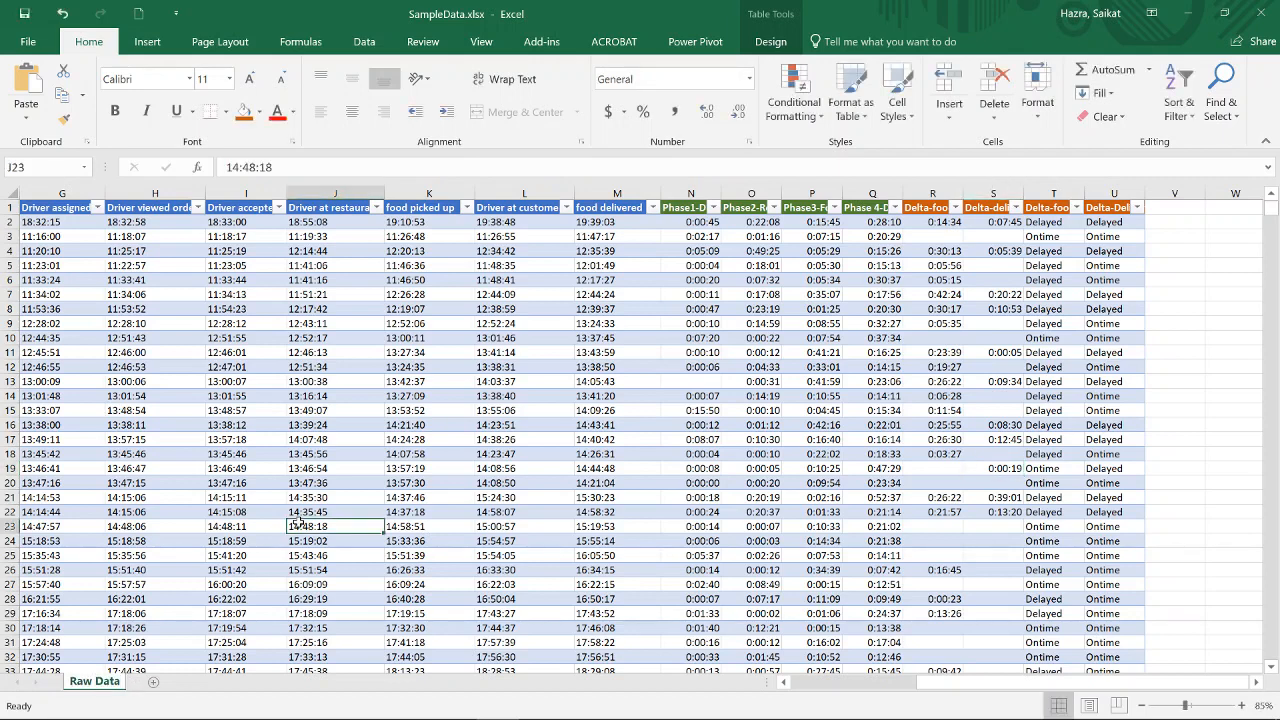
pyautogui.hotkey('ctrl', 's')
# Add a new worksheet and name it "Tables"
pyautogui.click(193, 681)
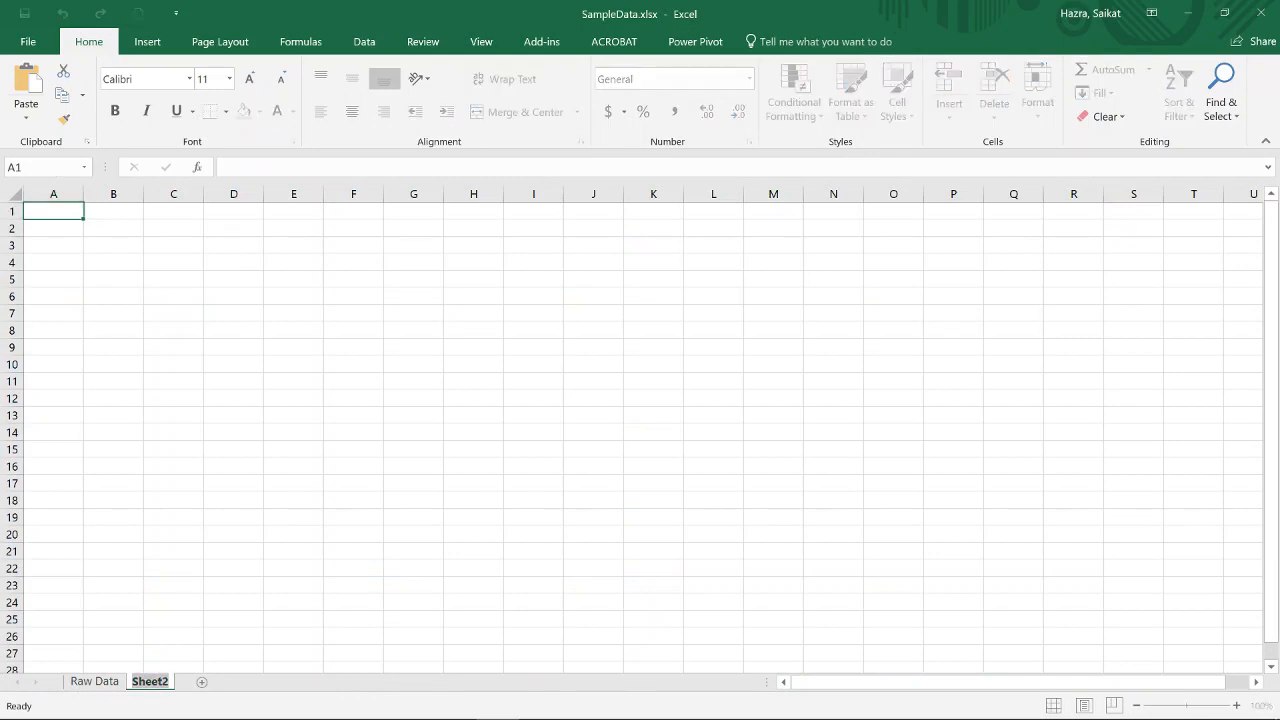
pyautogui.write('Tables')
pyautogui.press('Return')
pyautogui.click(222, 617)
# Add a third worksheet and name it "Executive View"
pyautogui.click(237, 681)
pyautogui.doubleClick(196, 681)
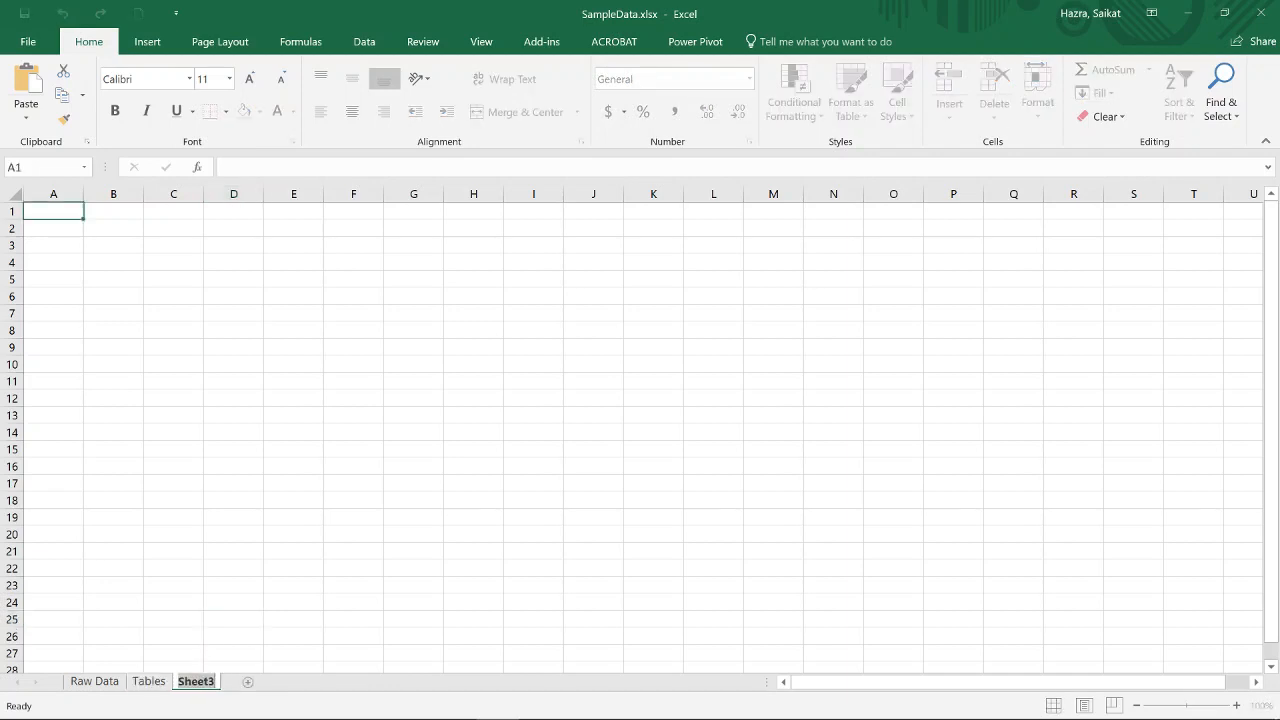
pyautogui.write('Executive V')
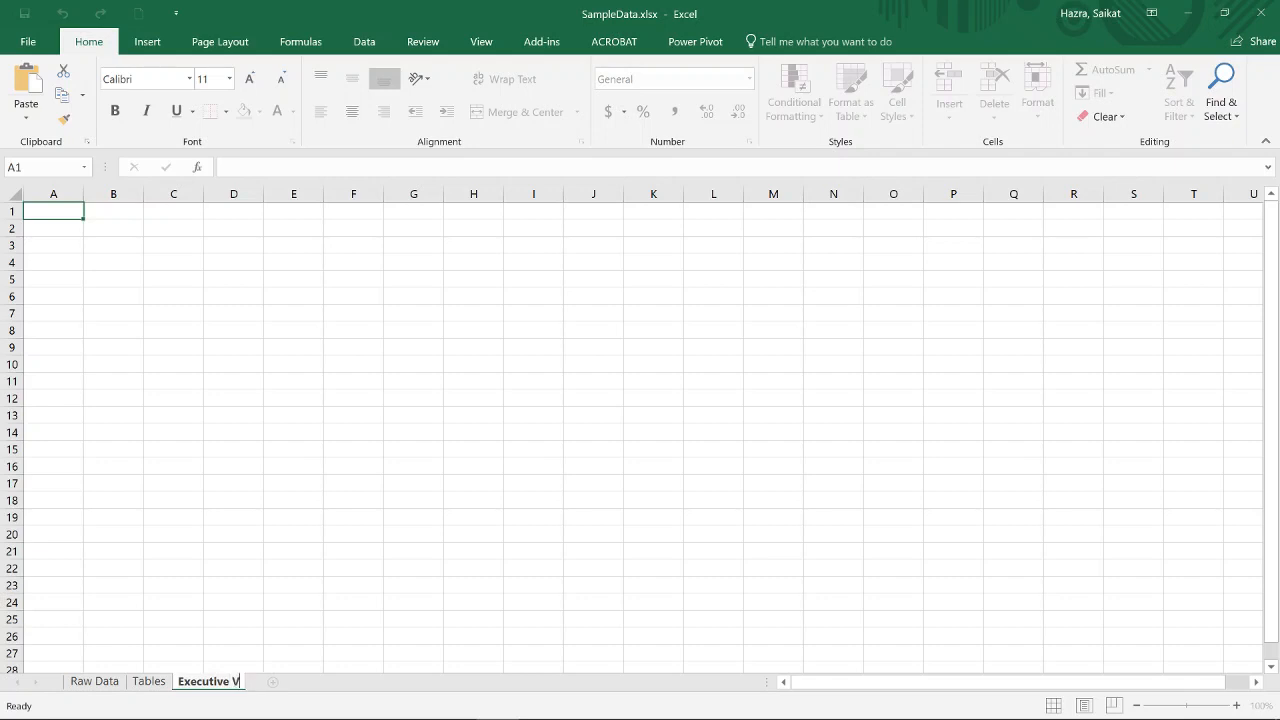
pyautogui.write('iew')
pyautogui.click(427, 461)
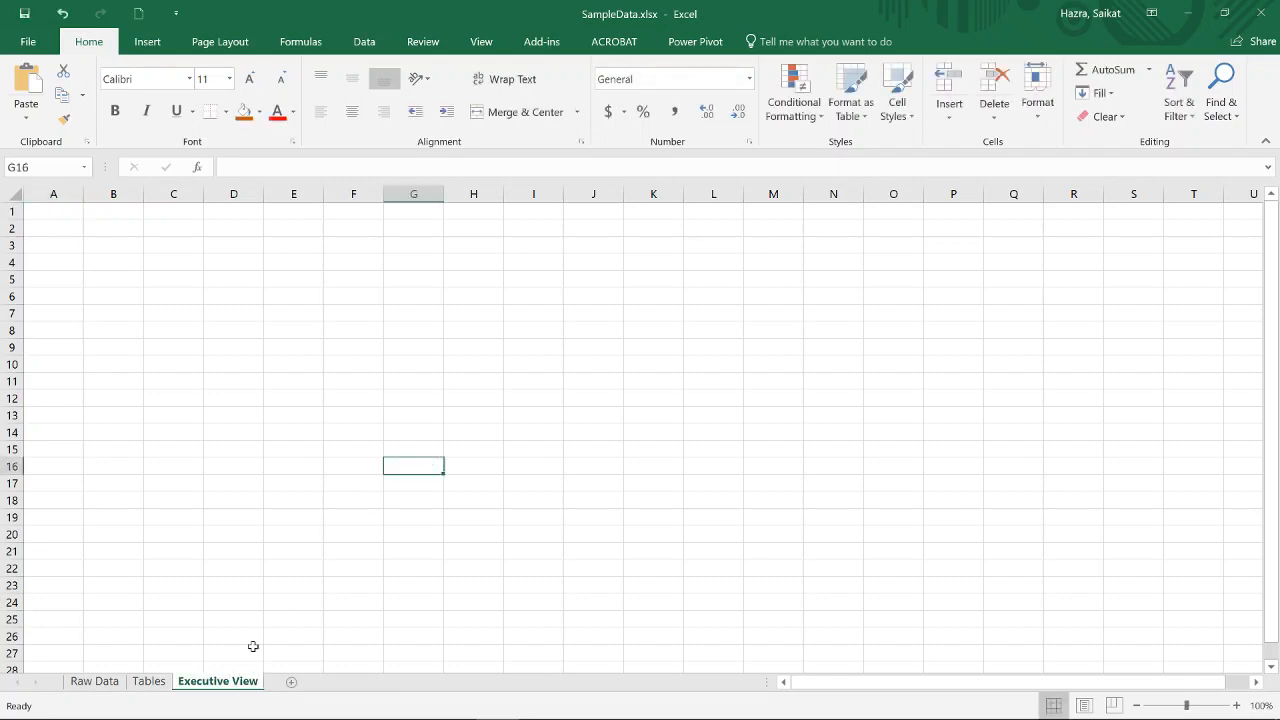
# Reorder the worksheets as Executive View, Tables, Raw Data, and return to the Raw Data sheet
pyautogui.moveTo(226, 683); pyautogui.dragTo(90, 672)
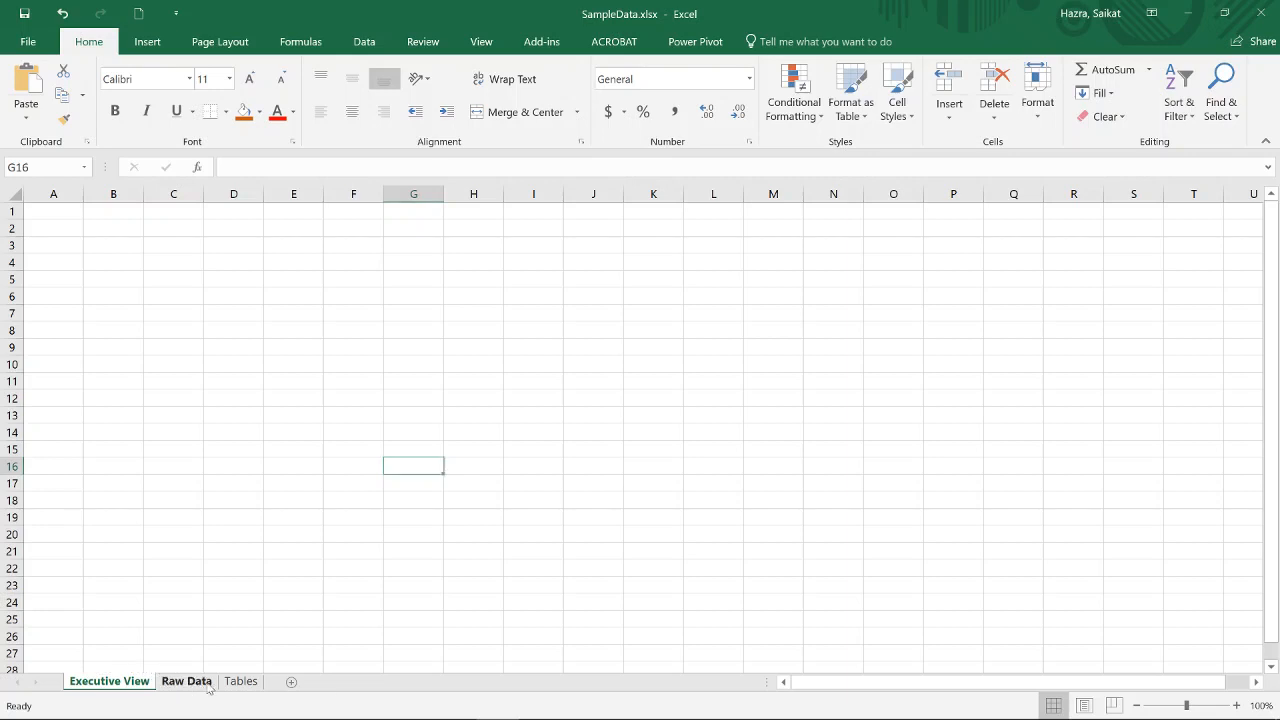
pyautogui.moveTo(209, 687); pyautogui.dragTo(277, 690)
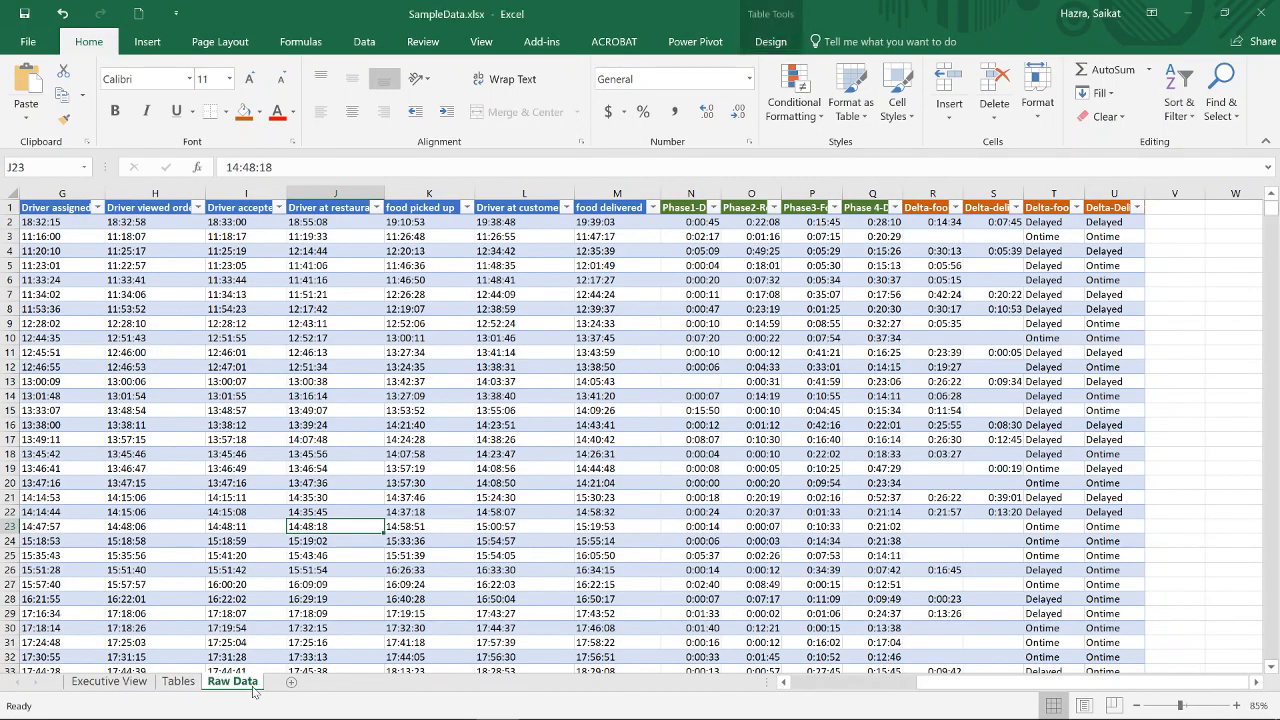
pyautogui.click(110, 681)
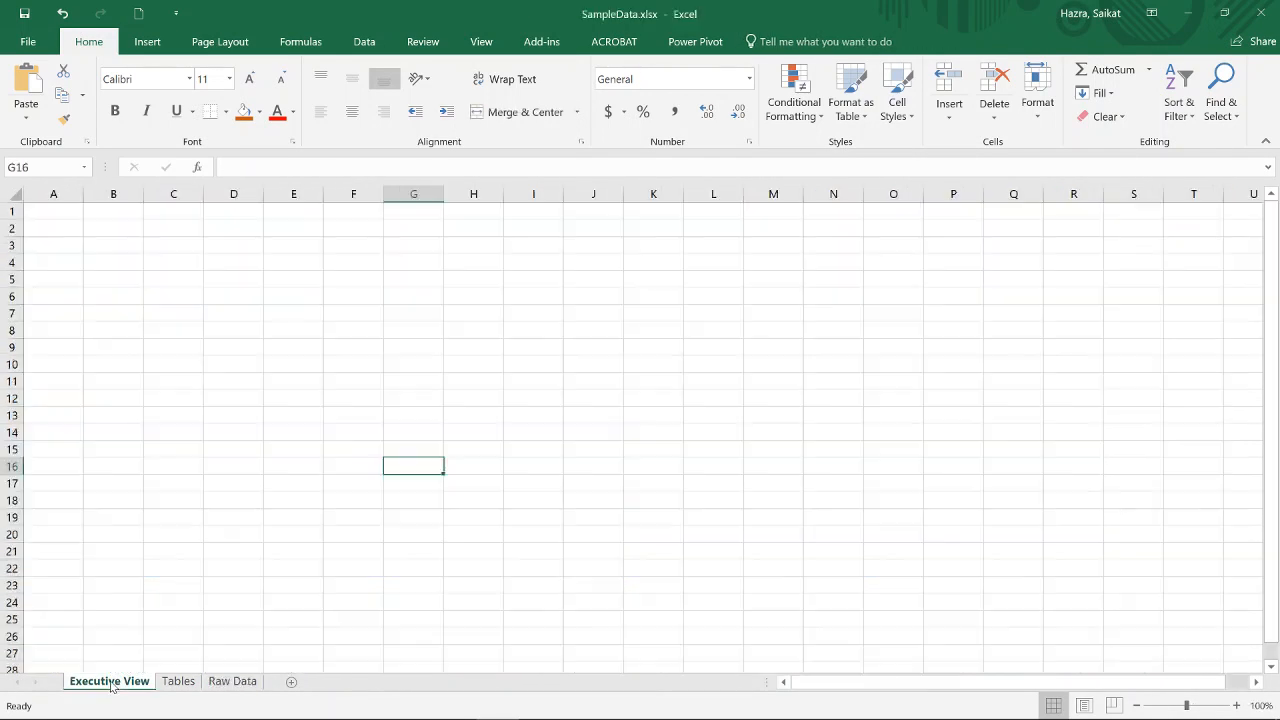
pyautogui.click(232, 681)
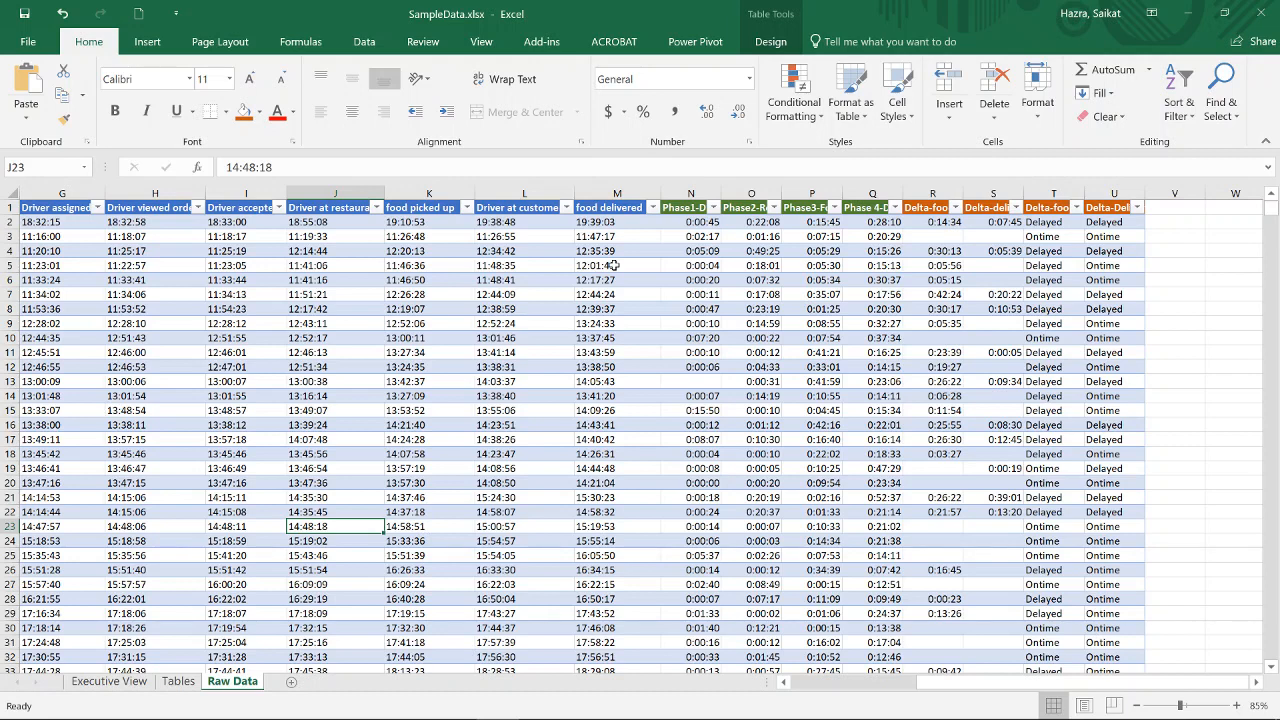
# Create a PivotChart from the entire Raw Data table, placed on the existing Tables worksheet at cell A2
pyautogui.click(668, 337)
pyautogui.hotkey('ctrl', 'Left')
pyautogui.hotkey('ctrl', 'Up')
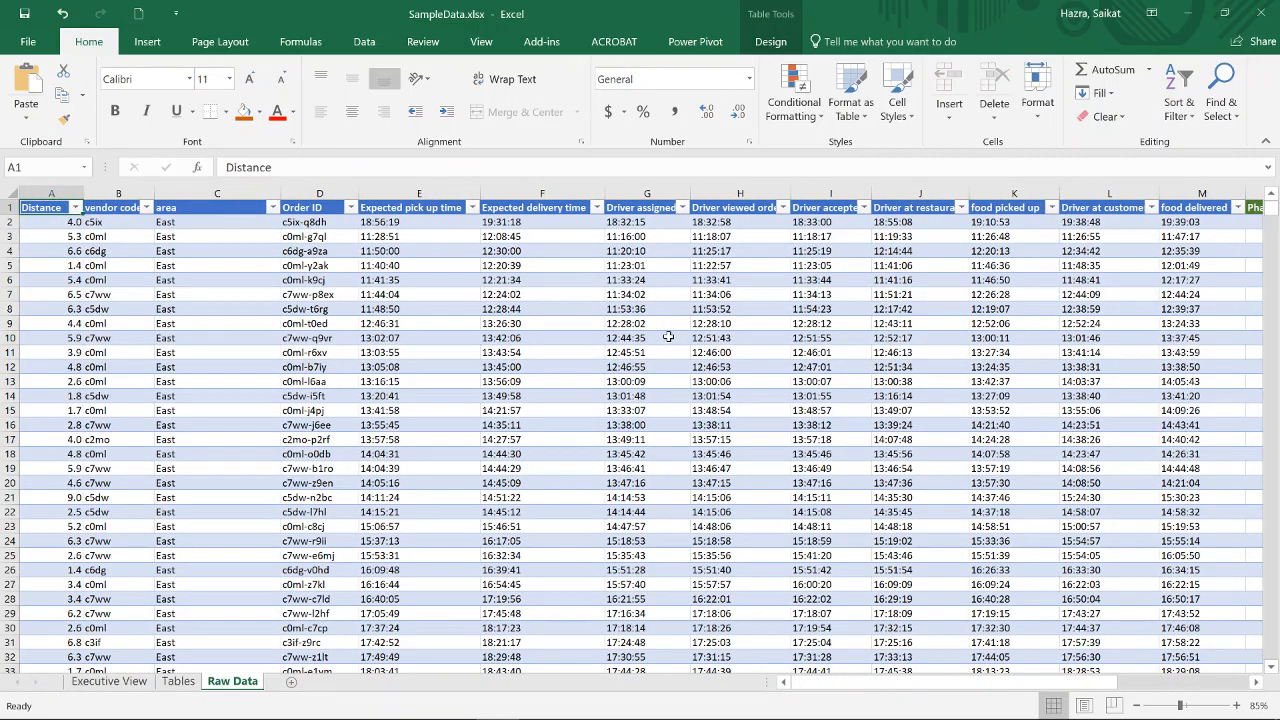
pyautogui.hotkey('ctrl', 'shift', 'Right')
pyautogui.hotkey('ctrl', 'shift', 'Down')
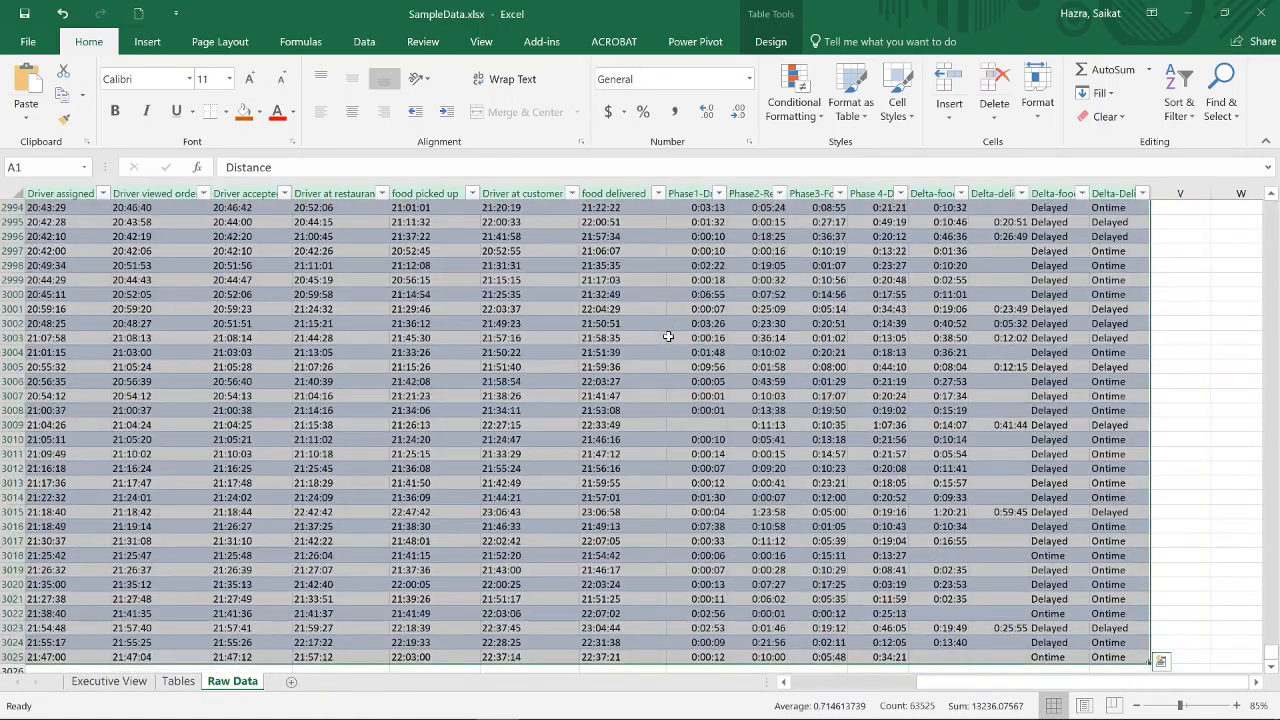
pyautogui.click(147, 41)
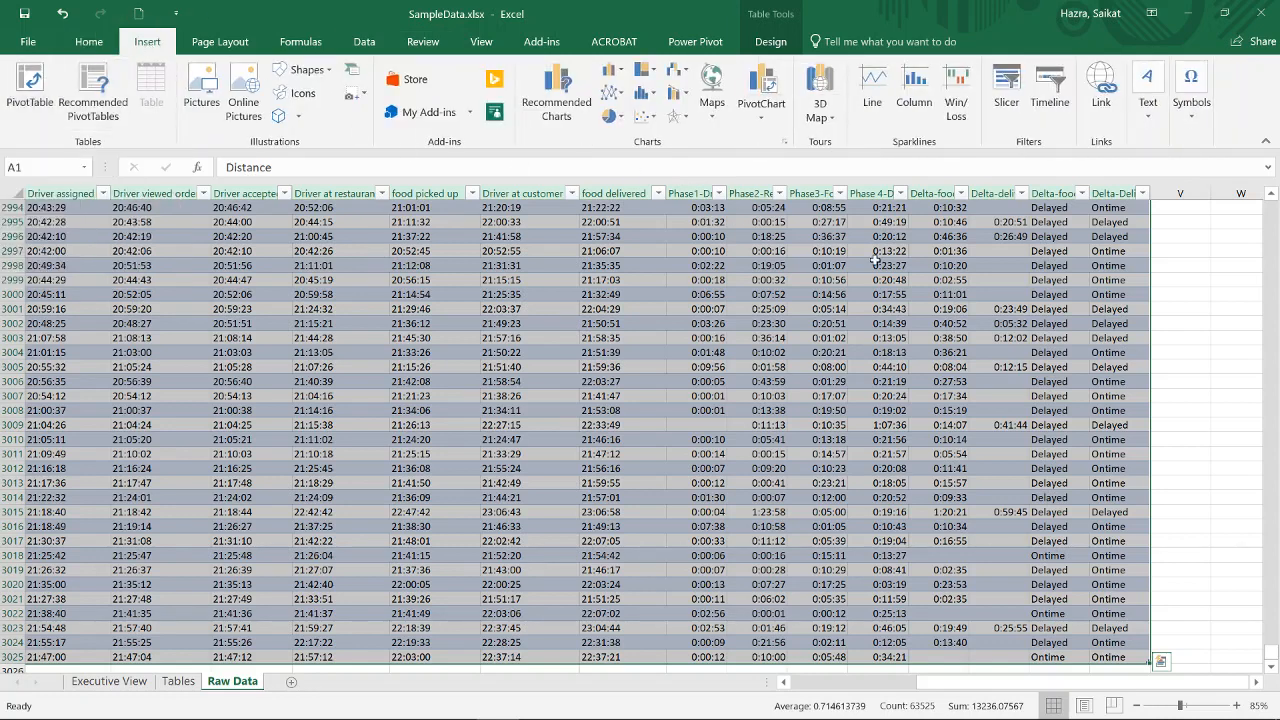
pyautogui.click(761, 122)
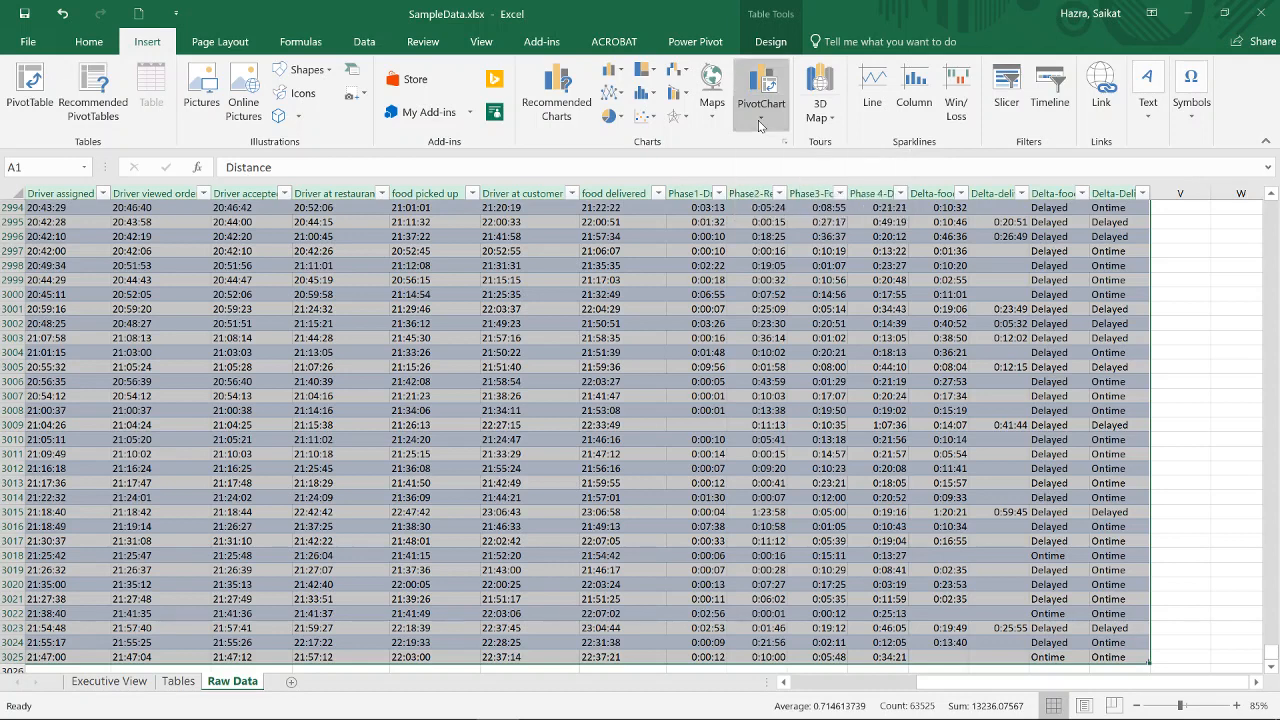
pyautogui.click(783, 147)
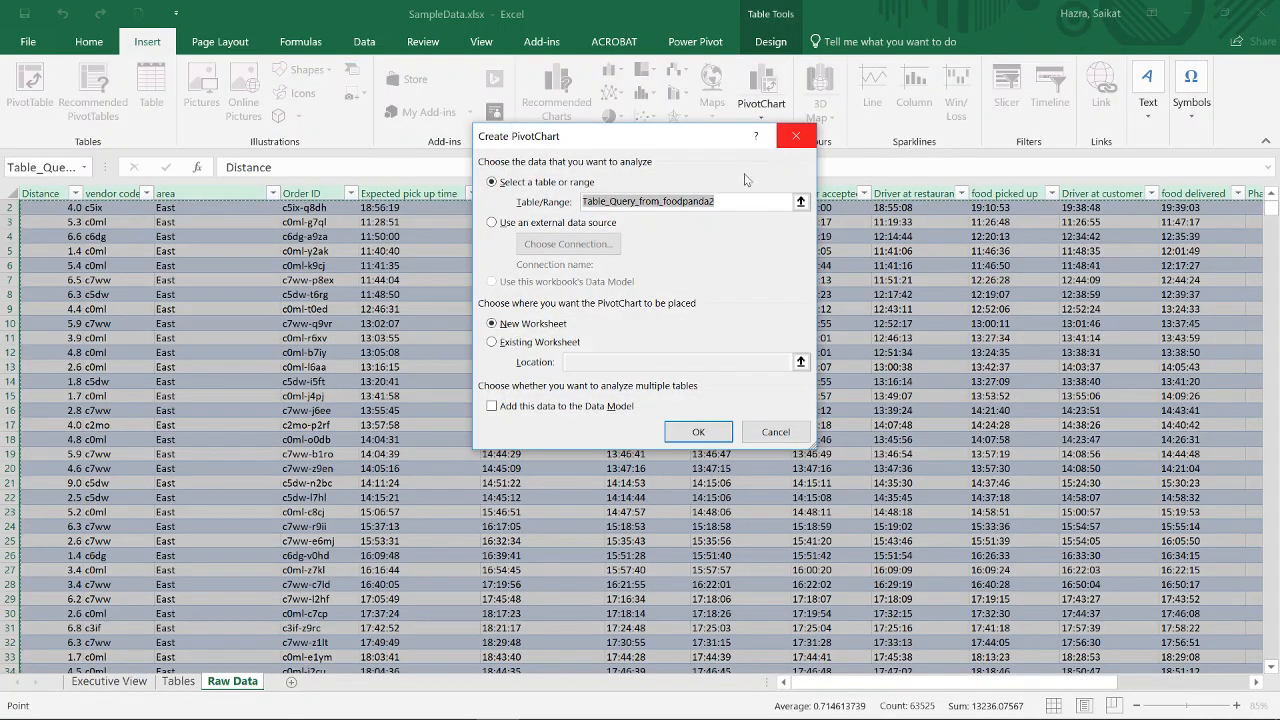
pyautogui.click(550, 342)
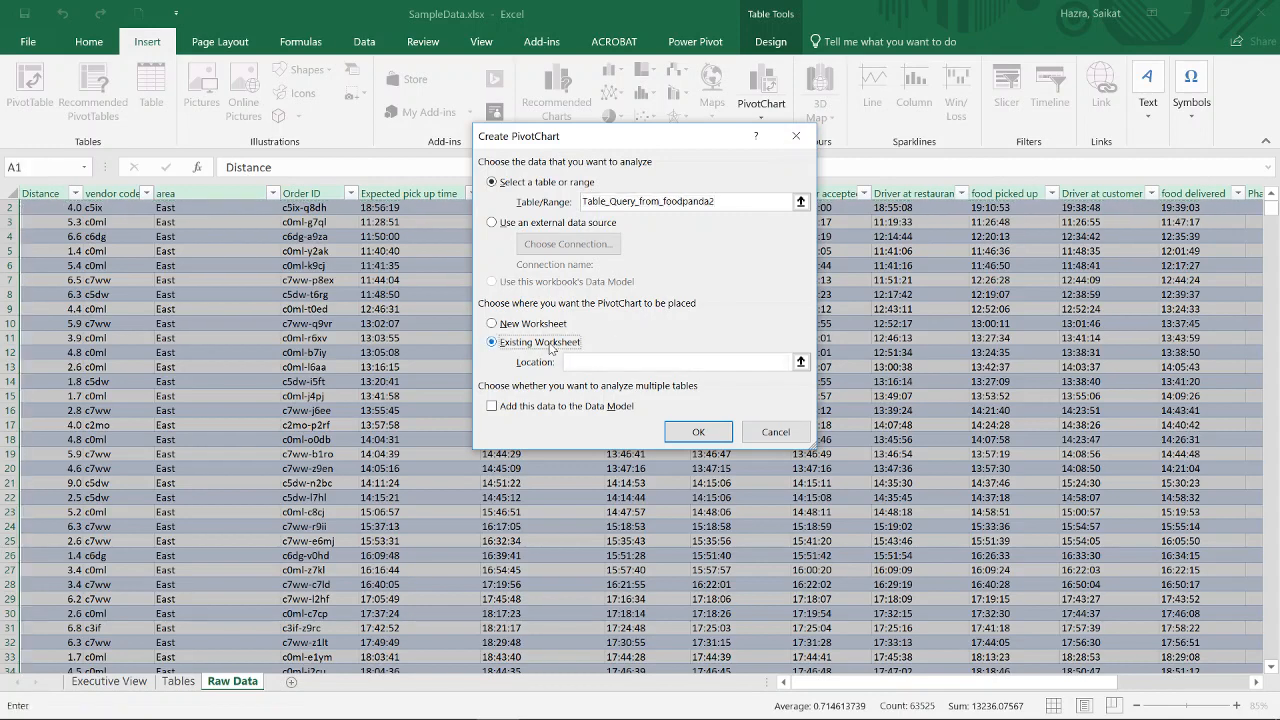
pyautogui.click(801, 362)
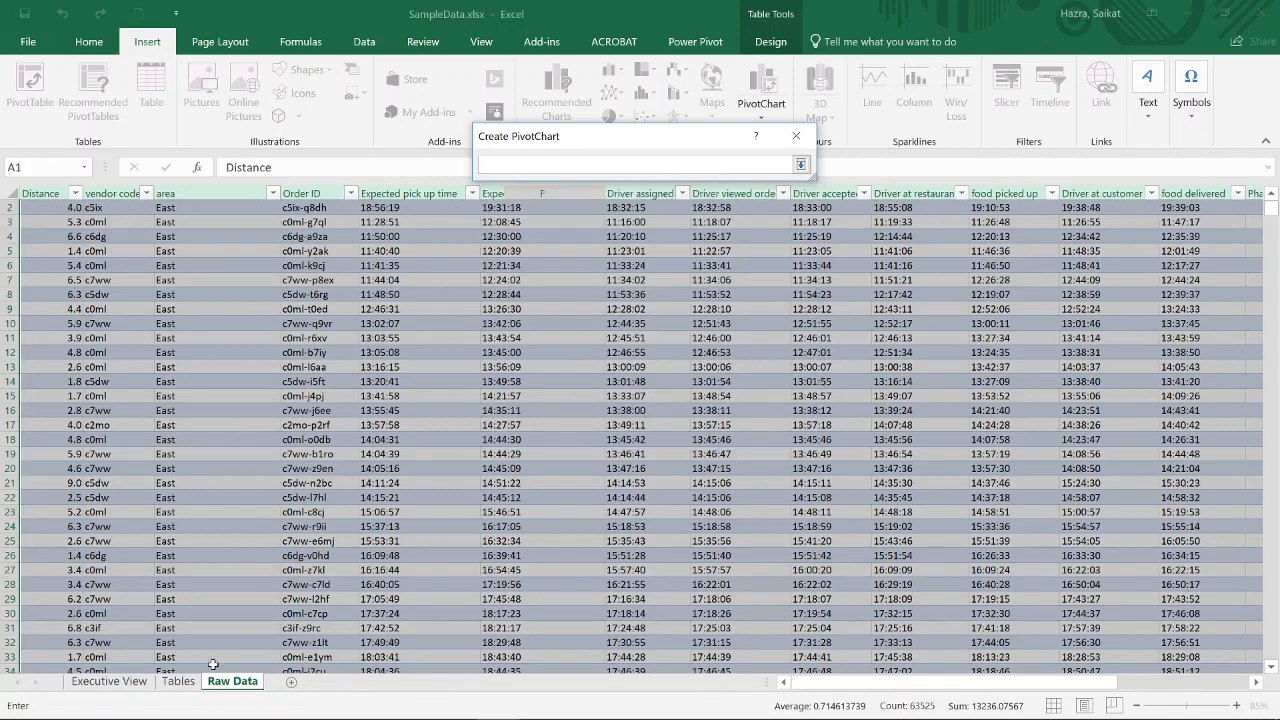
pyautogui.click(179, 686)
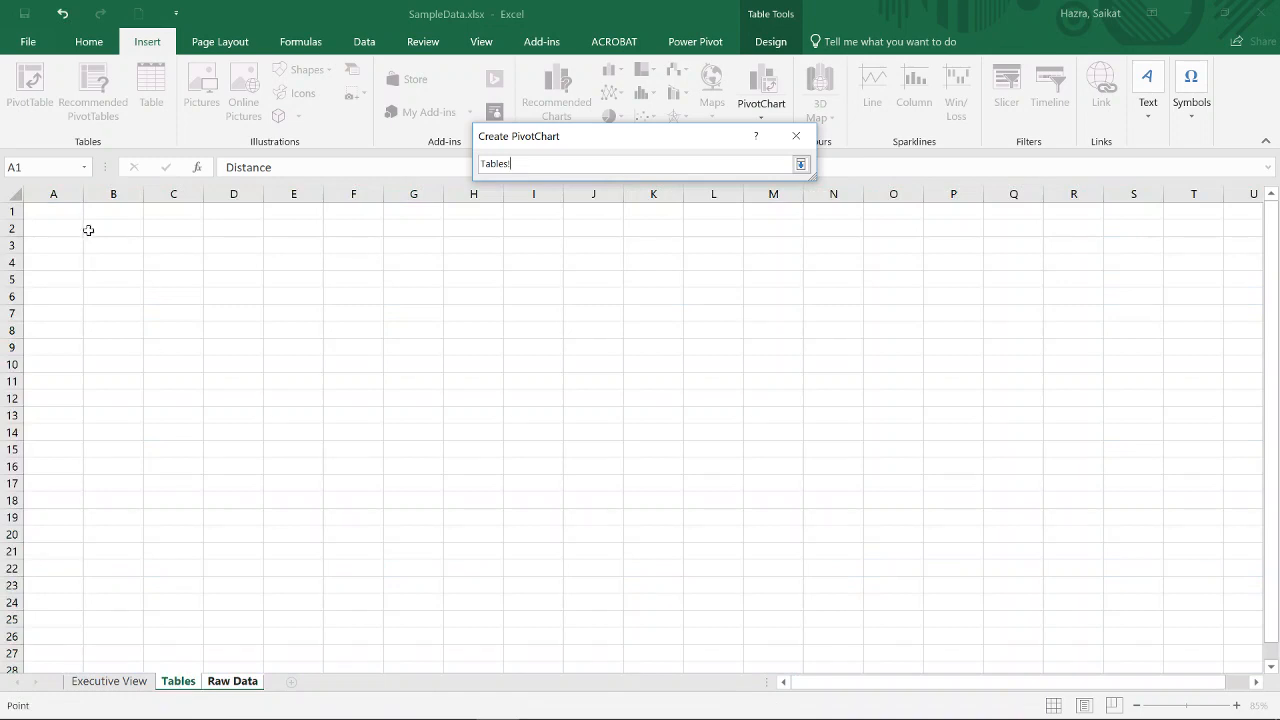
pyautogui.click(62, 226)
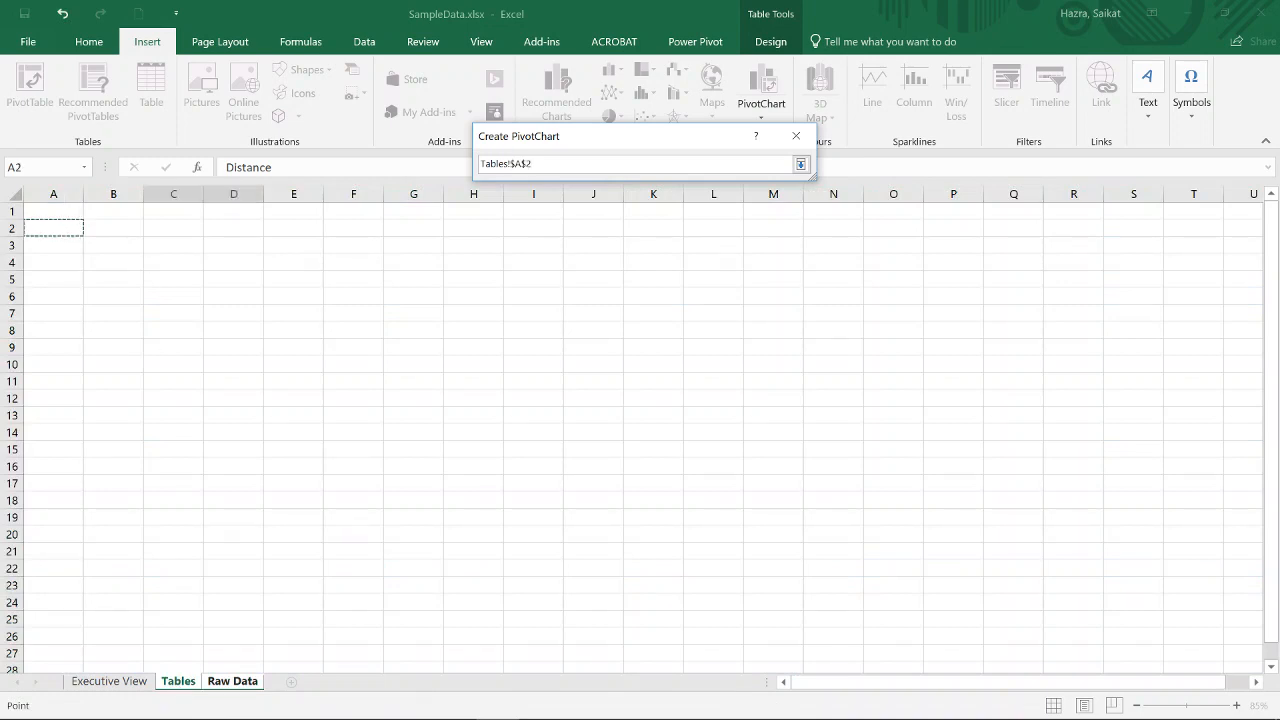
pyautogui.click(801, 164)
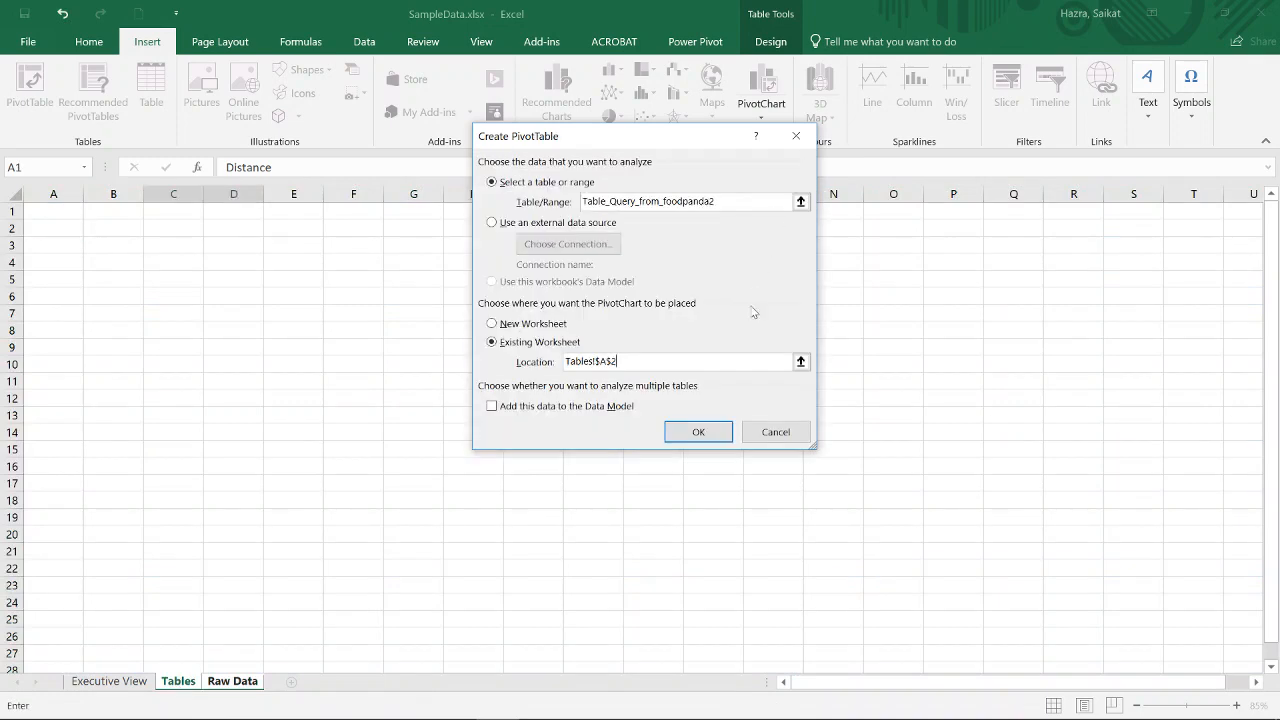
pyautogui.click(716, 430)
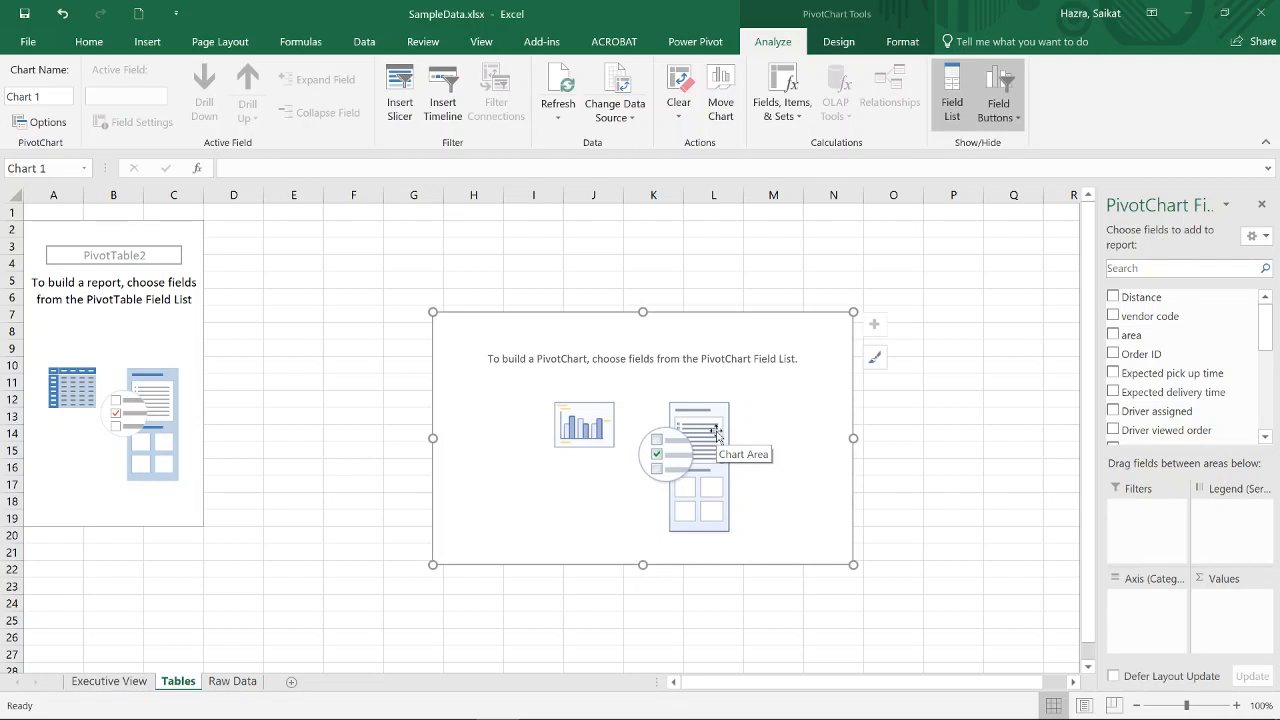
# Add the Delta-food picked Status field to the PivotChart's axis categories
pyautogui.moveTo(1266, 325); pyautogui.dragTo(1276, 436)
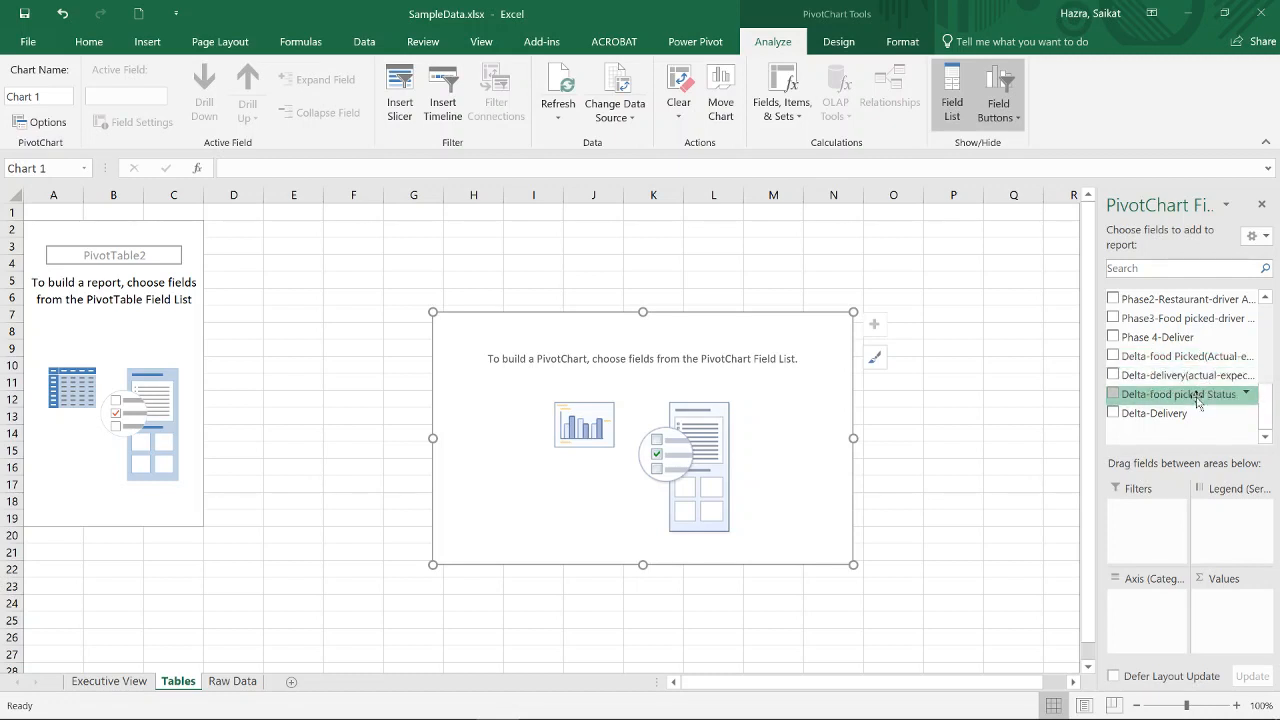
pyautogui.moveTo(1200, 396); pyautogui.dragTo(1162, 608)
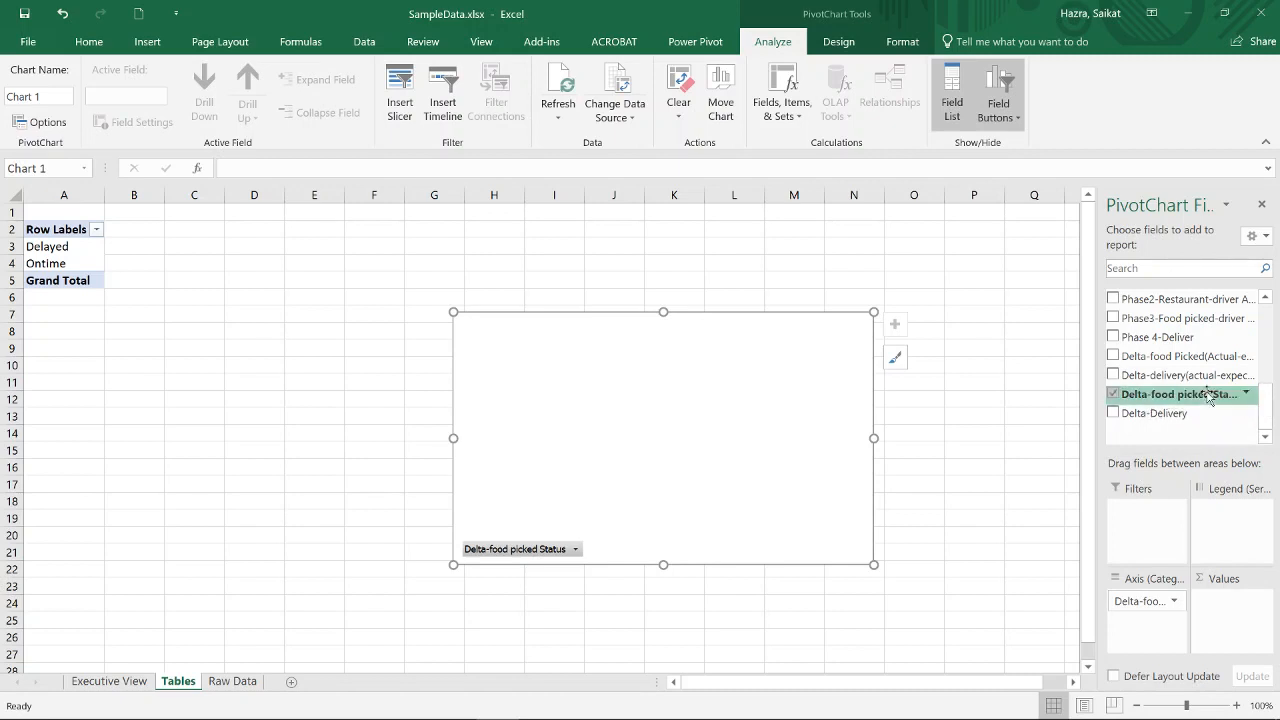
pyautogui.scroll(6, 1257, 400)
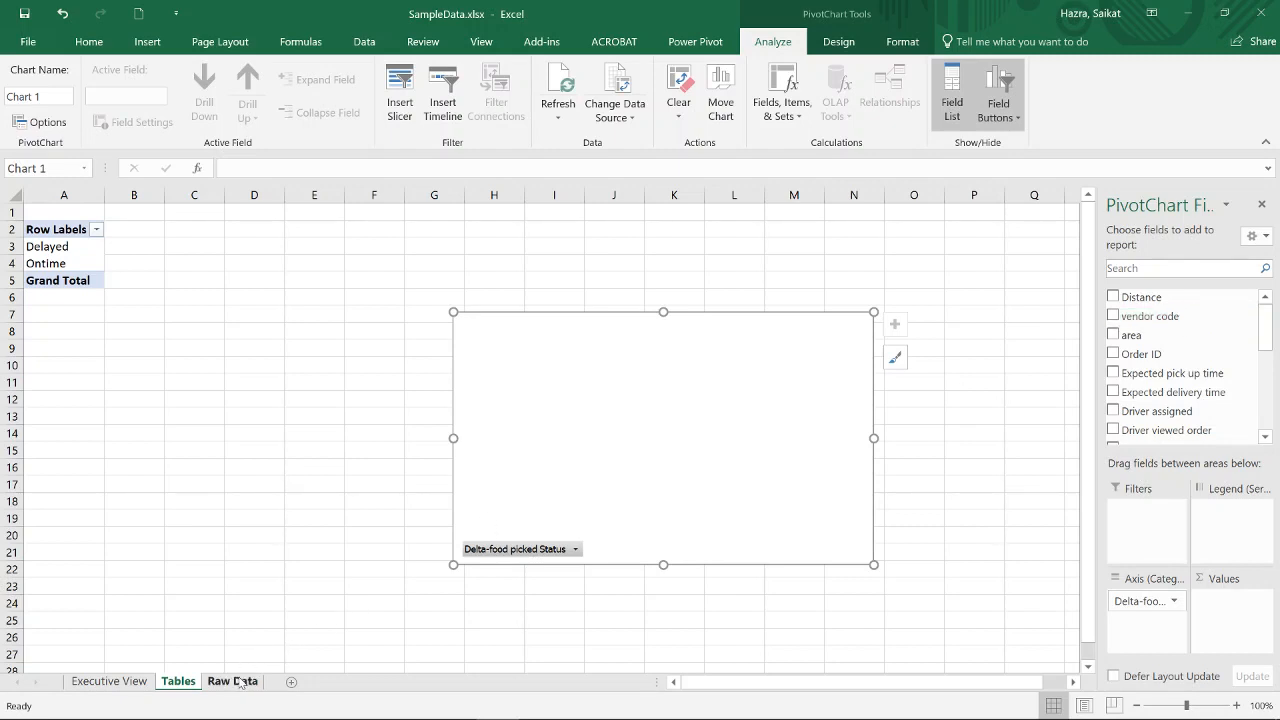
# Check the Distance column on the Raw Data sheet for gaps from first to last row, and return to the Tables sheet
pyautogui.click(236, 681)
pyautogui.click(118, 236)
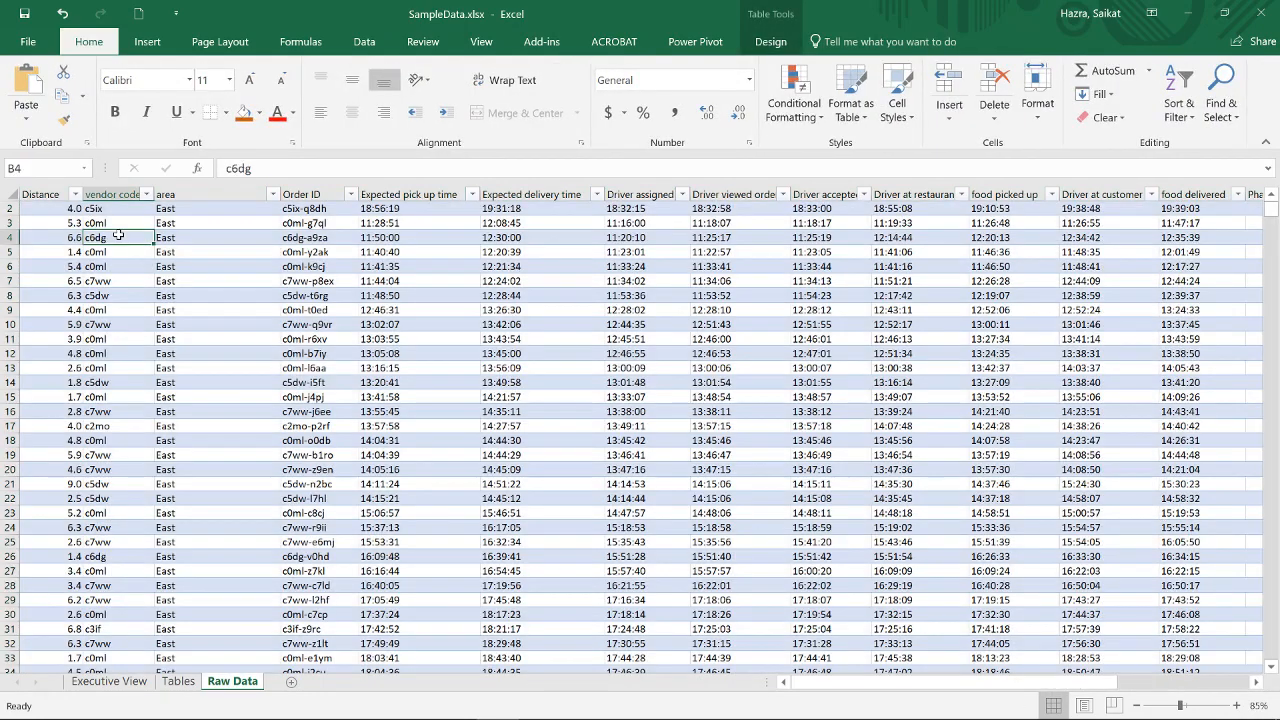
pyautogui.press('Left')
pyautogui.hotkey('ctrl', 'Up')
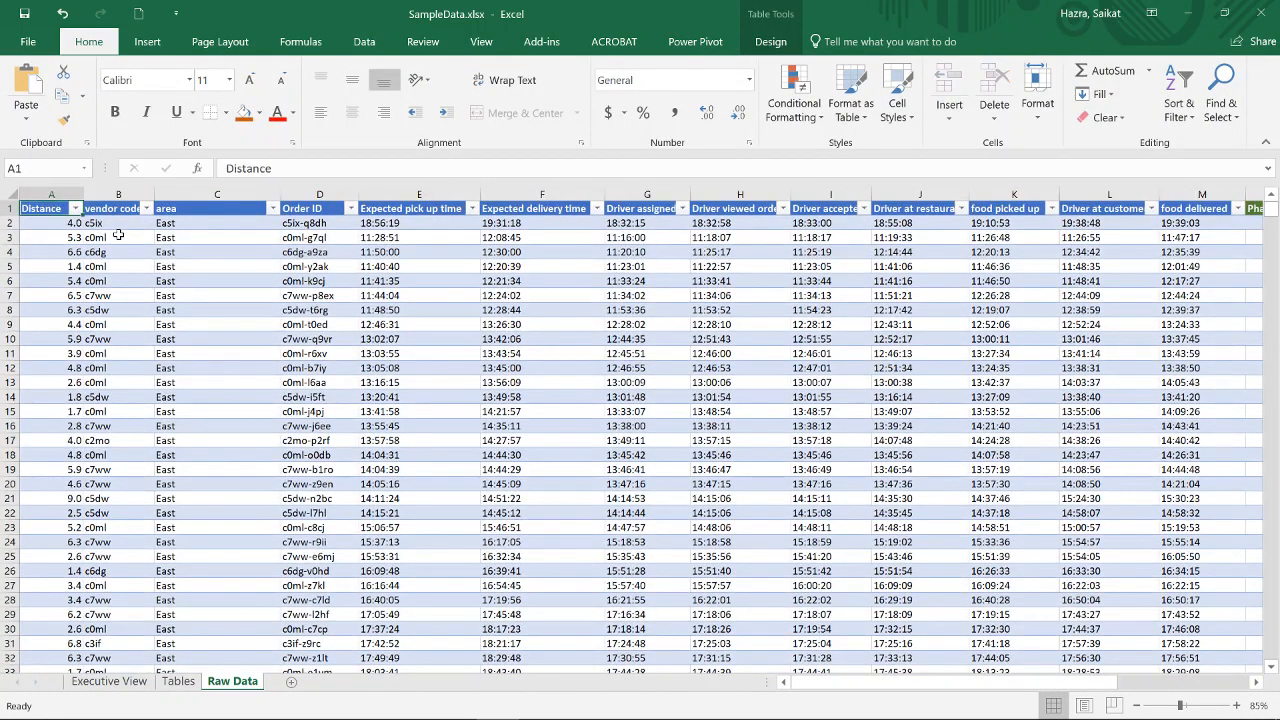
pyautogui.press('Down')
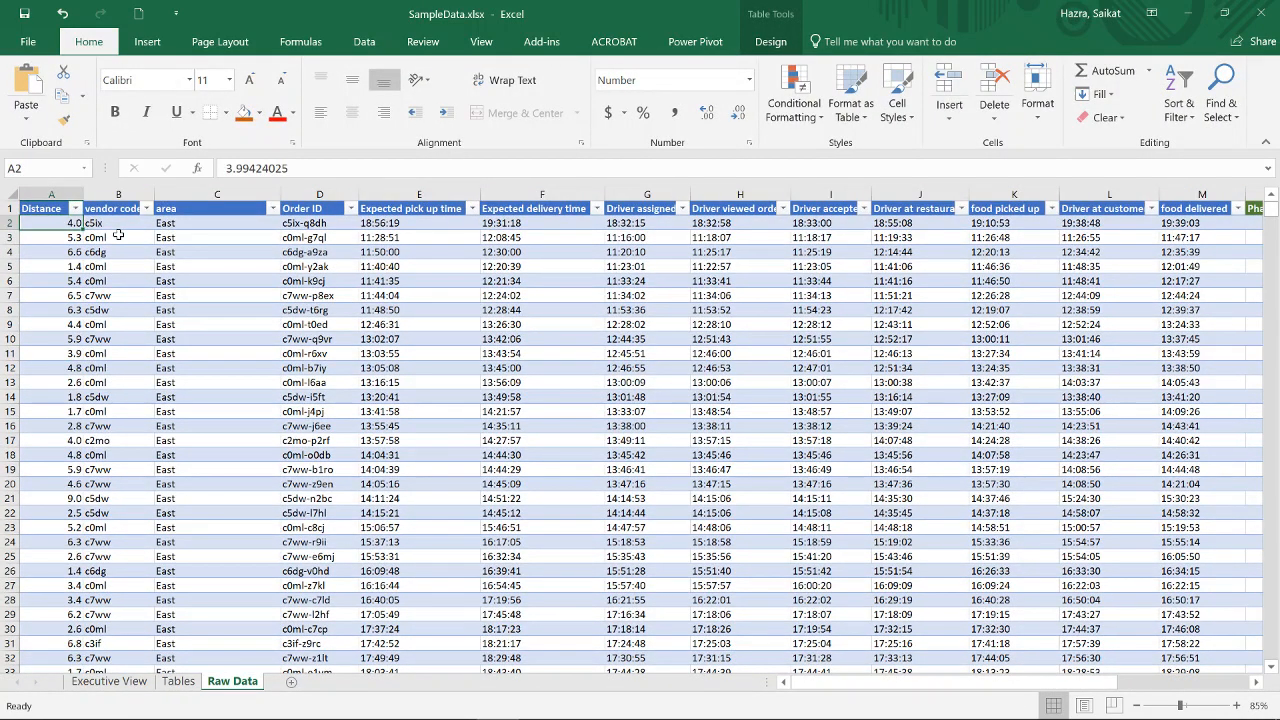
pyautogui.hotkey('ctrl', 'Down')
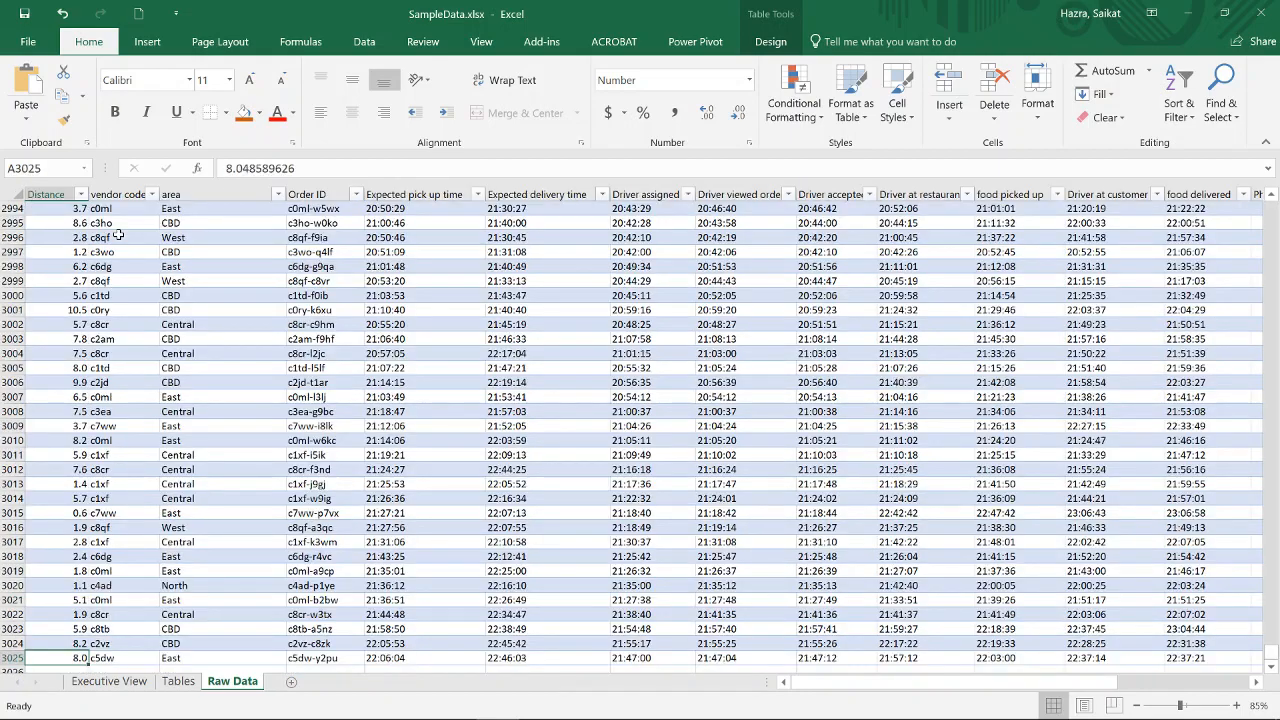
pyautogui.press('Down')
pyautogui.press('Up')
pyautogui.hotkey('ctrl', 'Up')
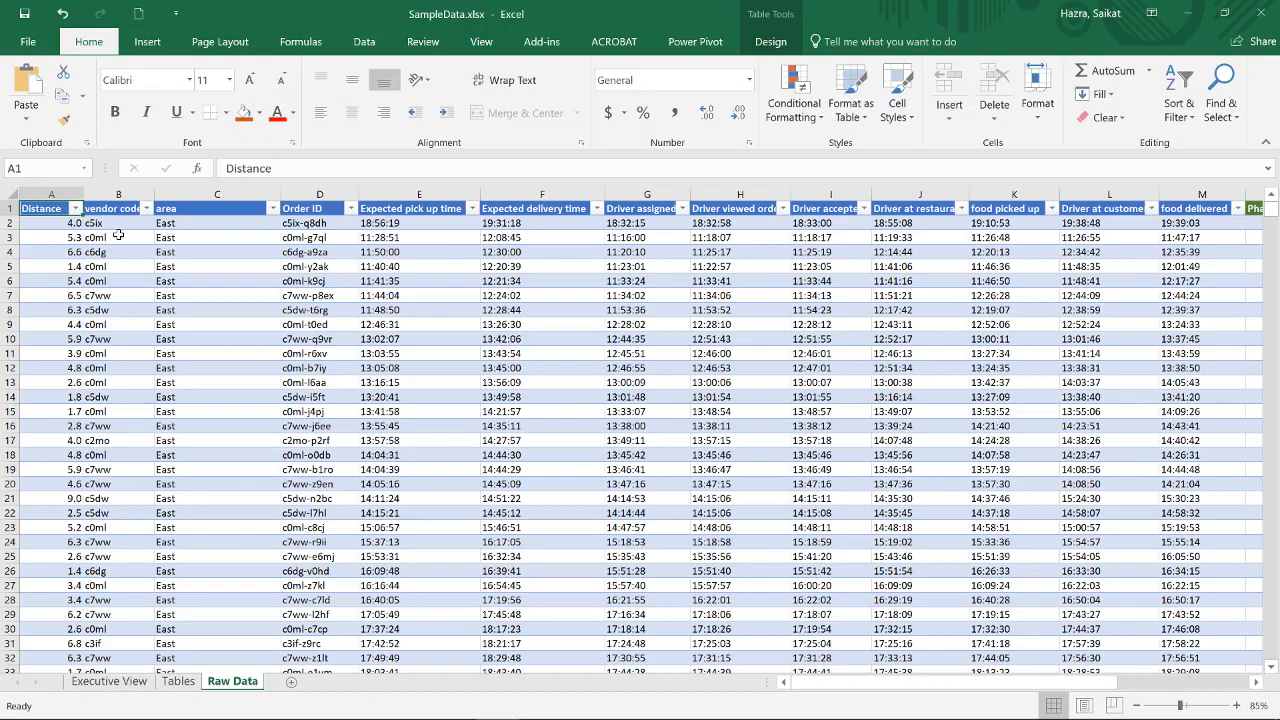
pyautogui.hotkey('ctrl', 'Down')
pyautogui.press('Down')
pyautogui.press('Up')
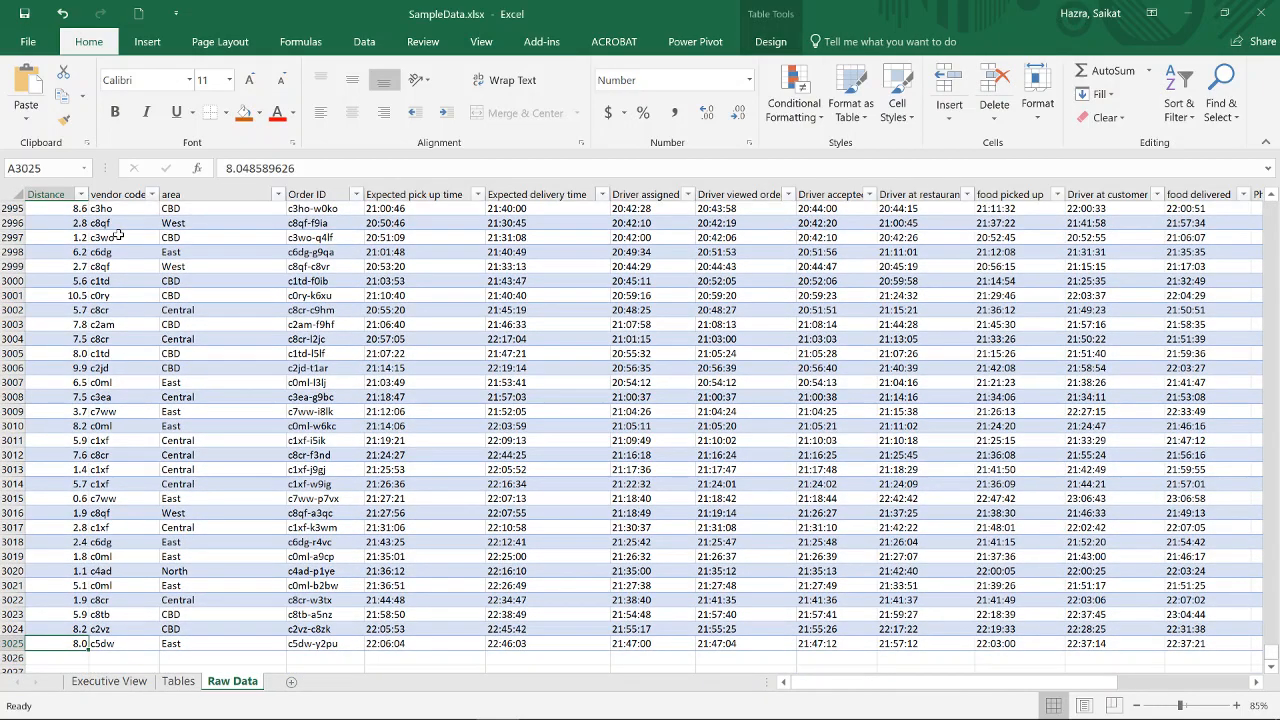
pyautogui.hotkey('ctrl', 'Up')
pyautogui.click(180, 682)
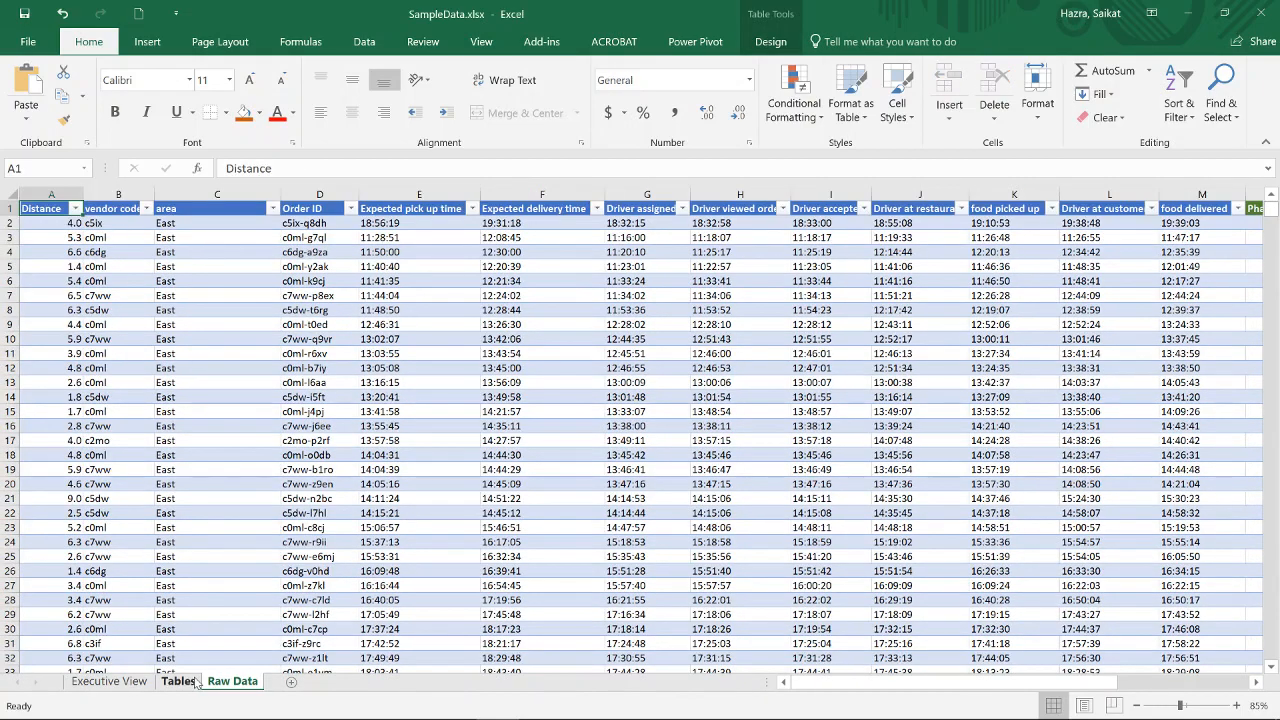
# Add the Distance field to the PivotChart's values and summarize it by Count
pyautogui.moveTo(1140, 297); pyautogui.dragTo(1236, 622)
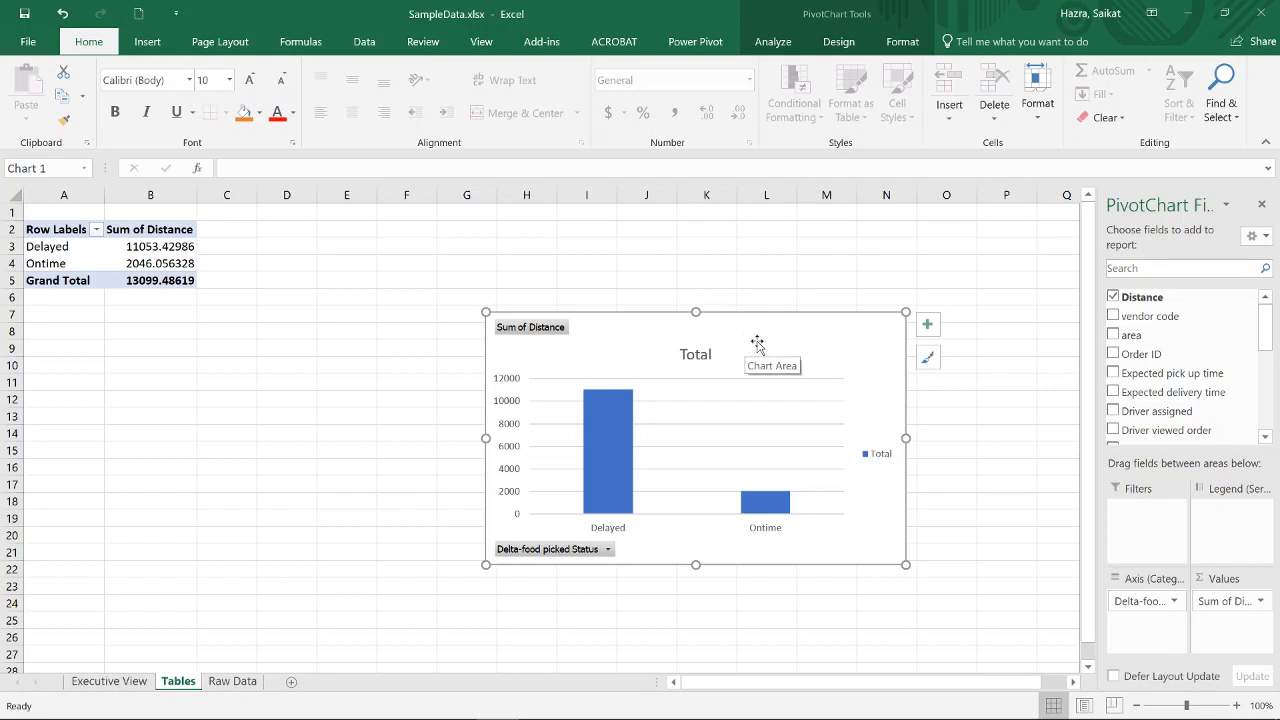
pyautogui.click(1250, 601)
pyautogui.click(1150, 582)
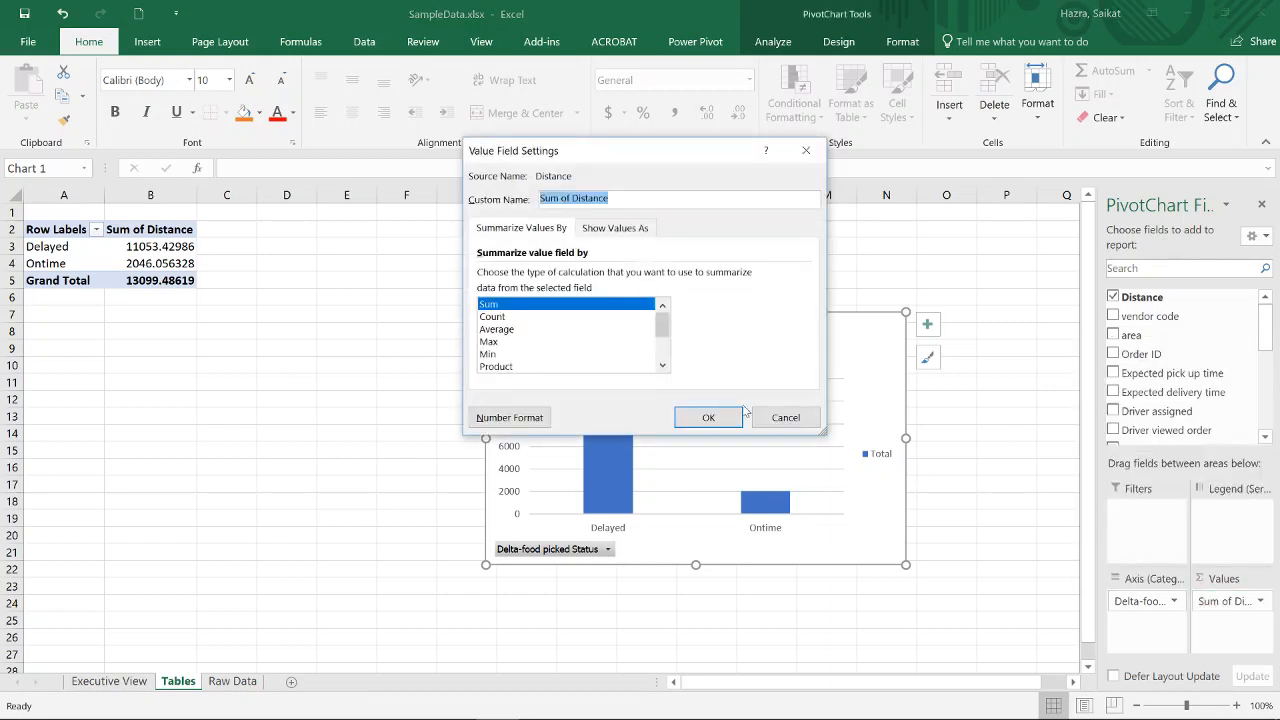
pyautogui.click(790, 417)
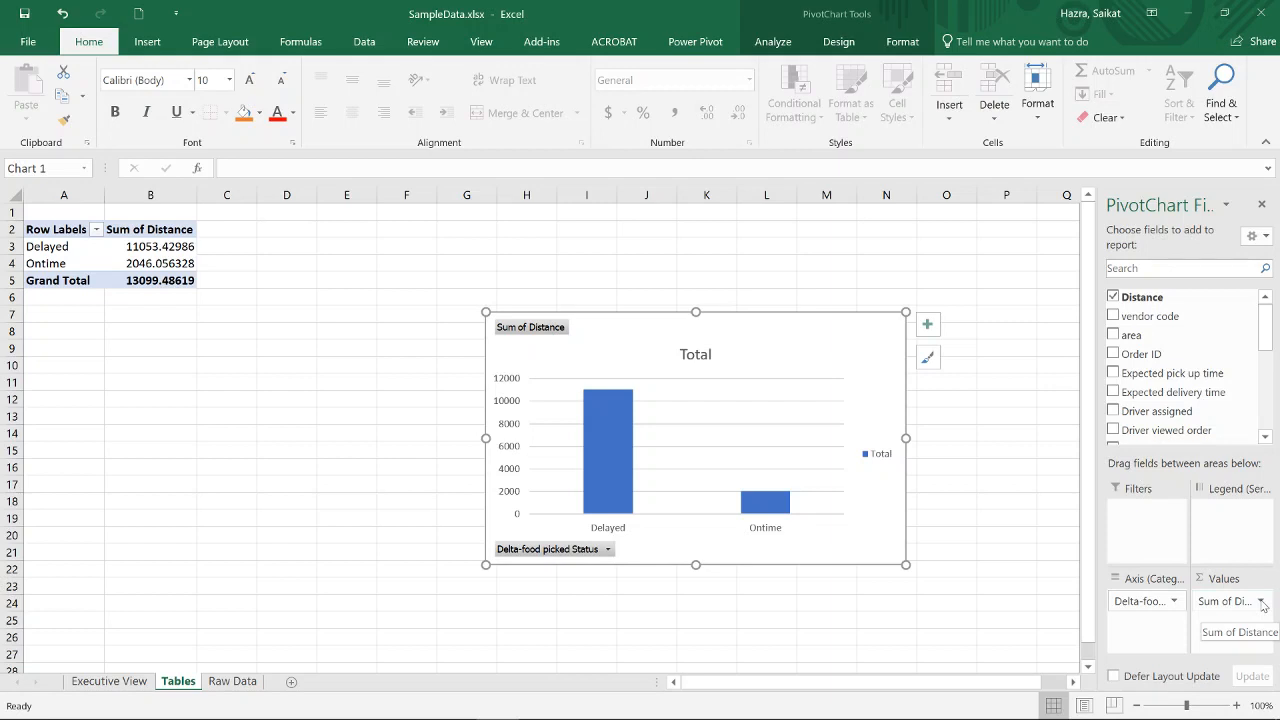
pyautogui.click(1262, 603)
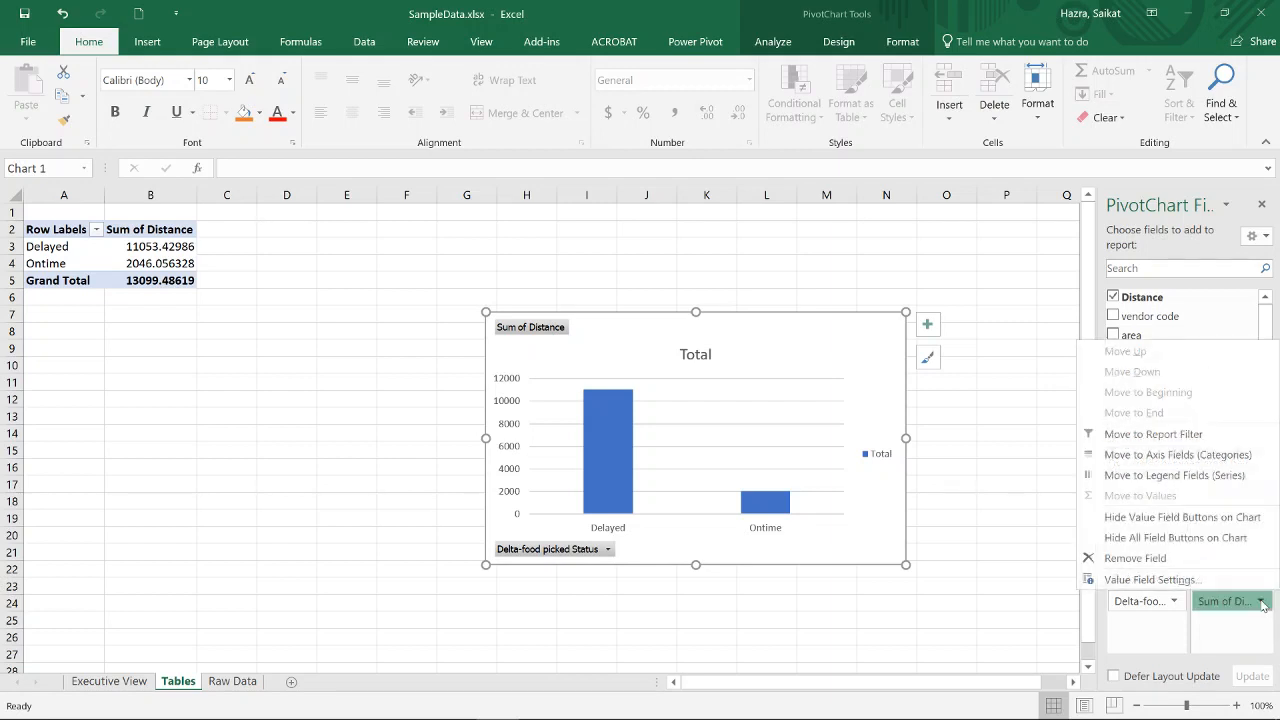
pyautogui.click(1150, 580)
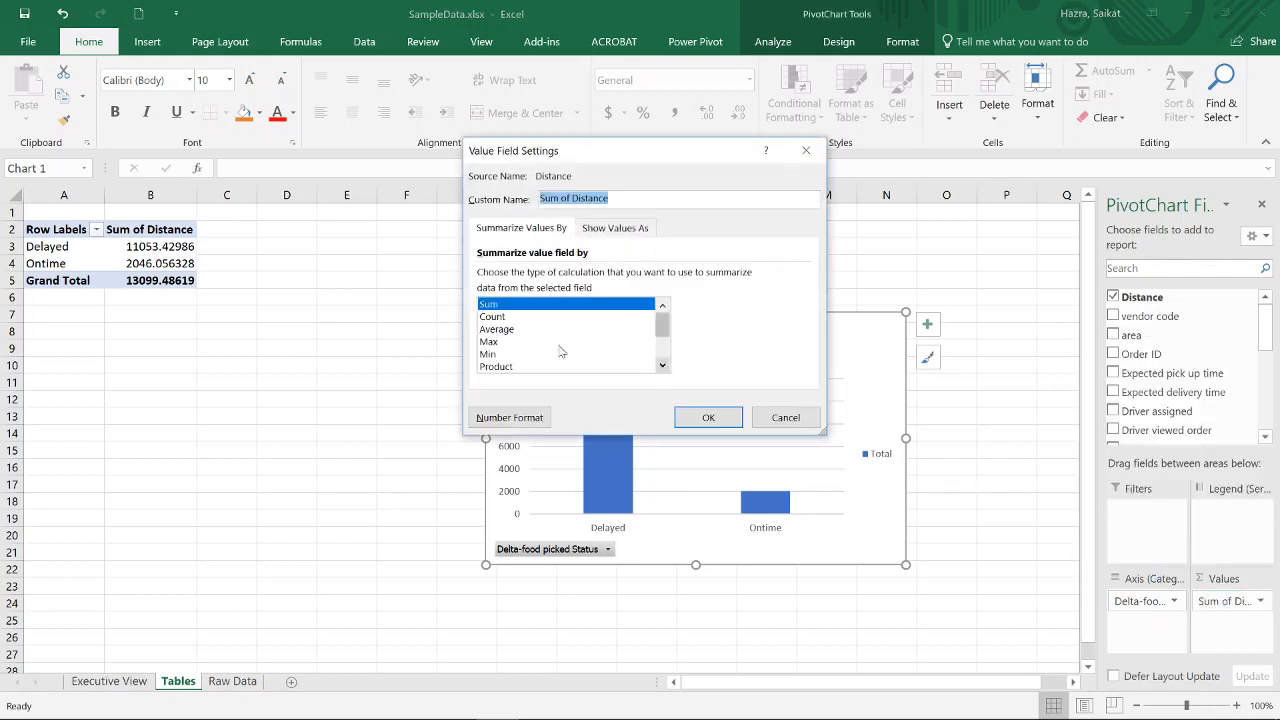
pyautogui.doubleClick(500, 319)
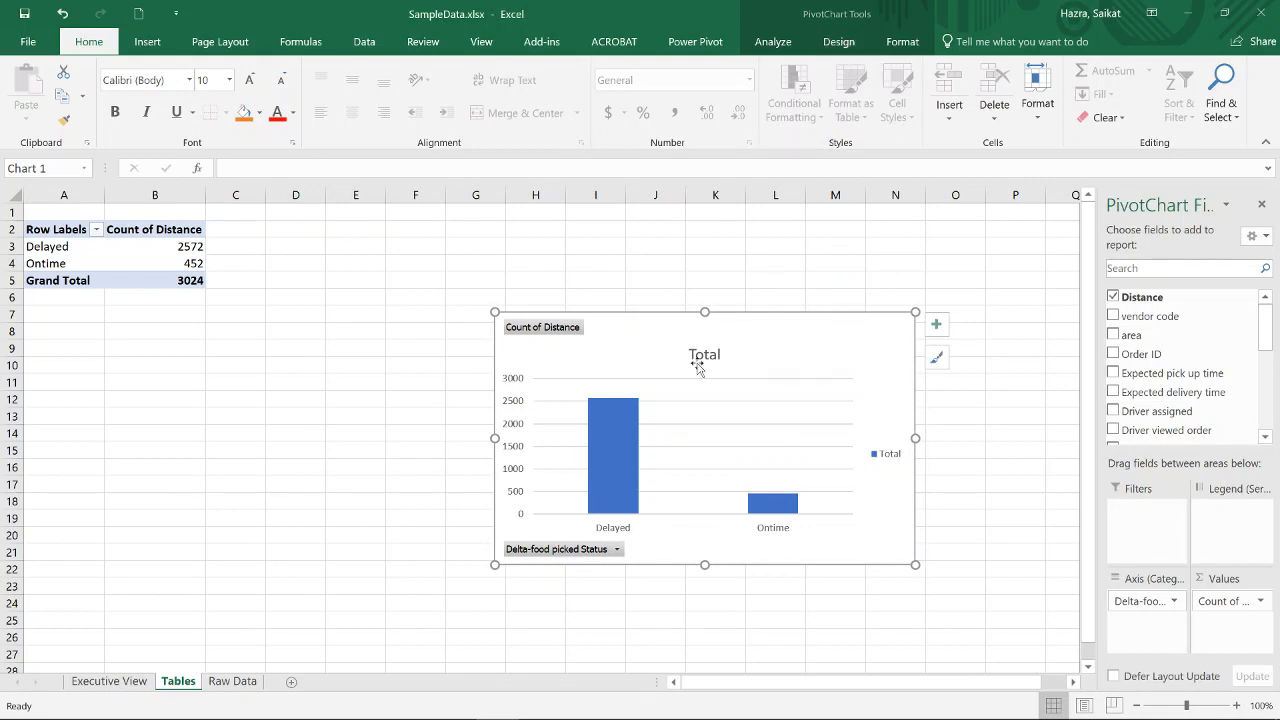
# Change the PivotChart's type from clustered column to a standard 2-D Pie
pyautogui.moveTo(619, 452)
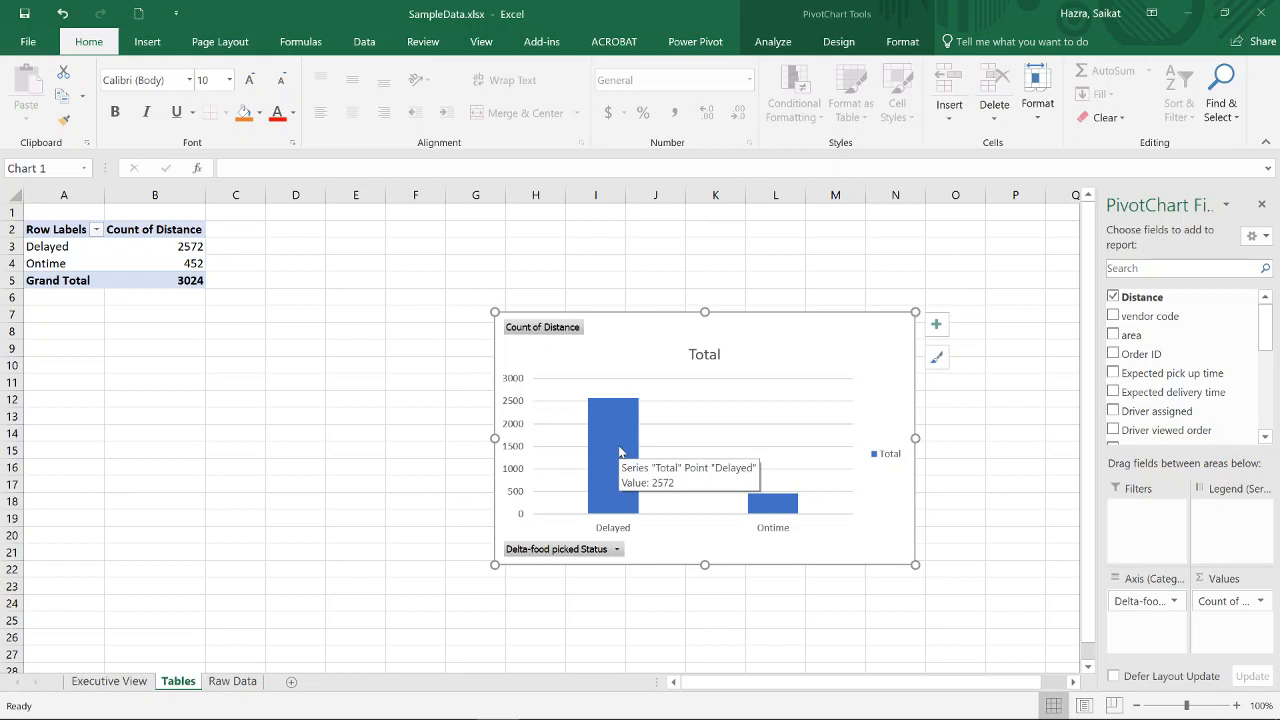
pyautogui.click(838, 41)
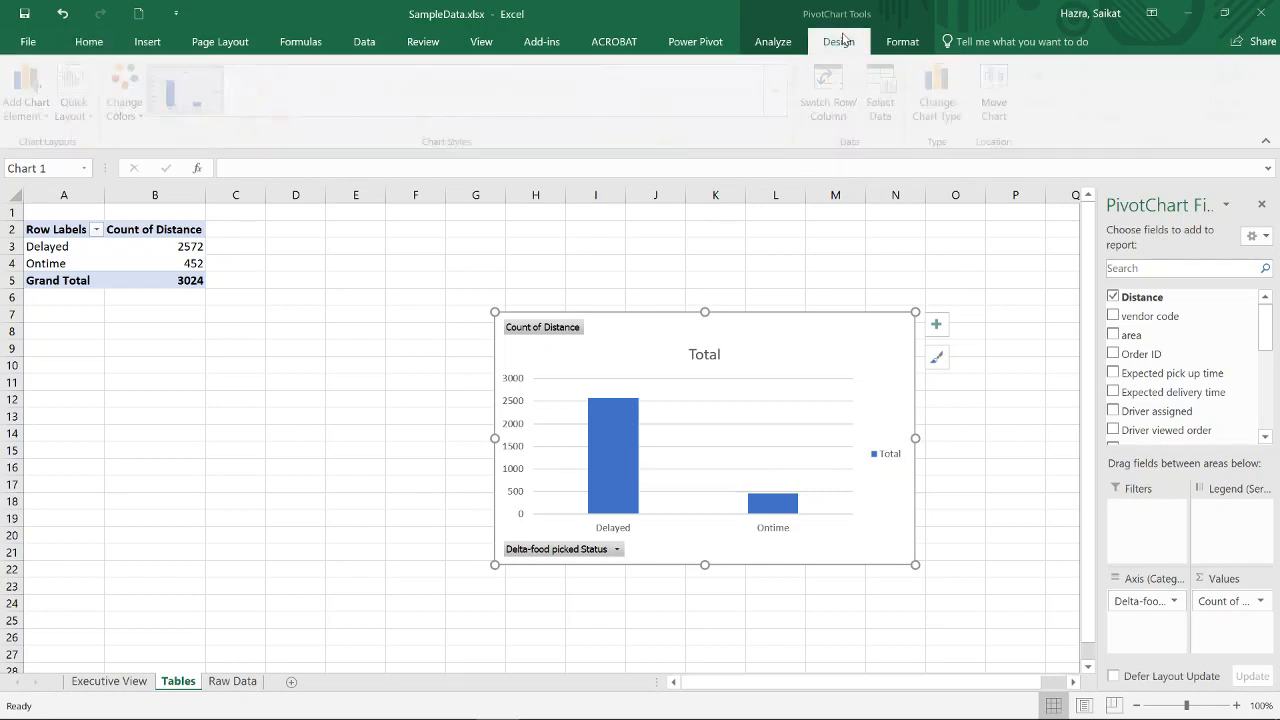
pyautogui.click(934, 83)
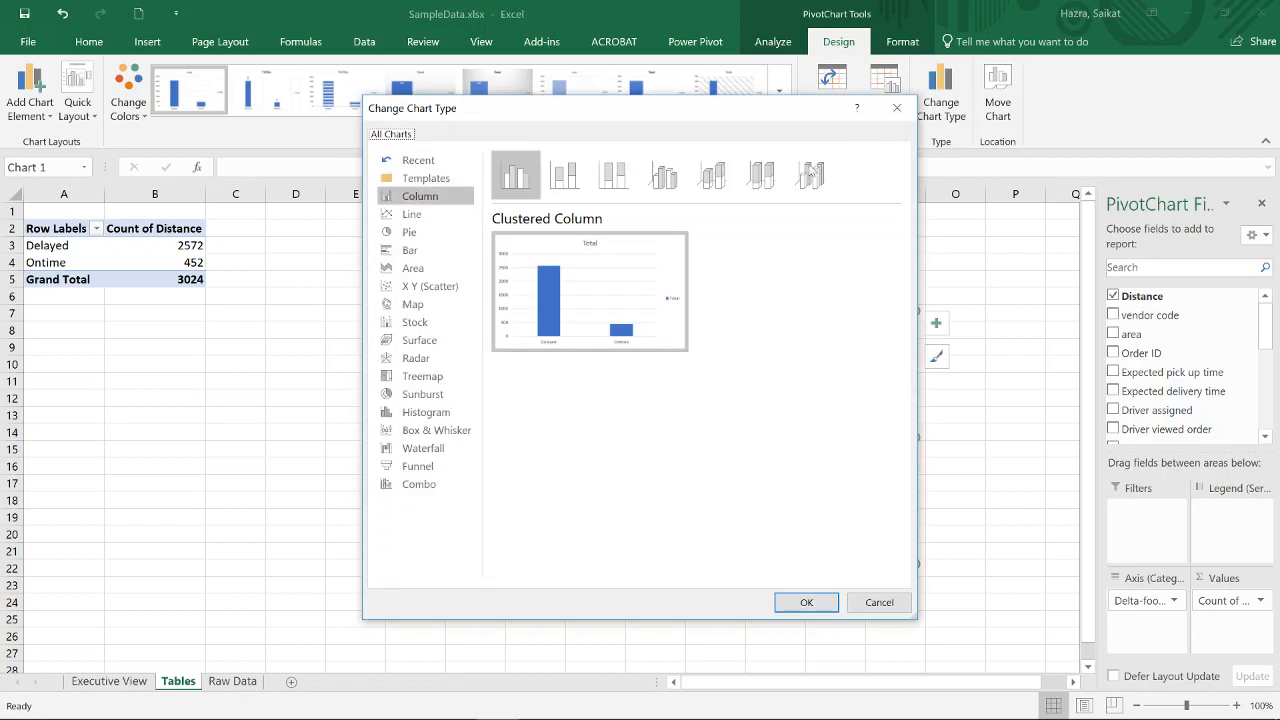
pyautogui.click(421, 234)
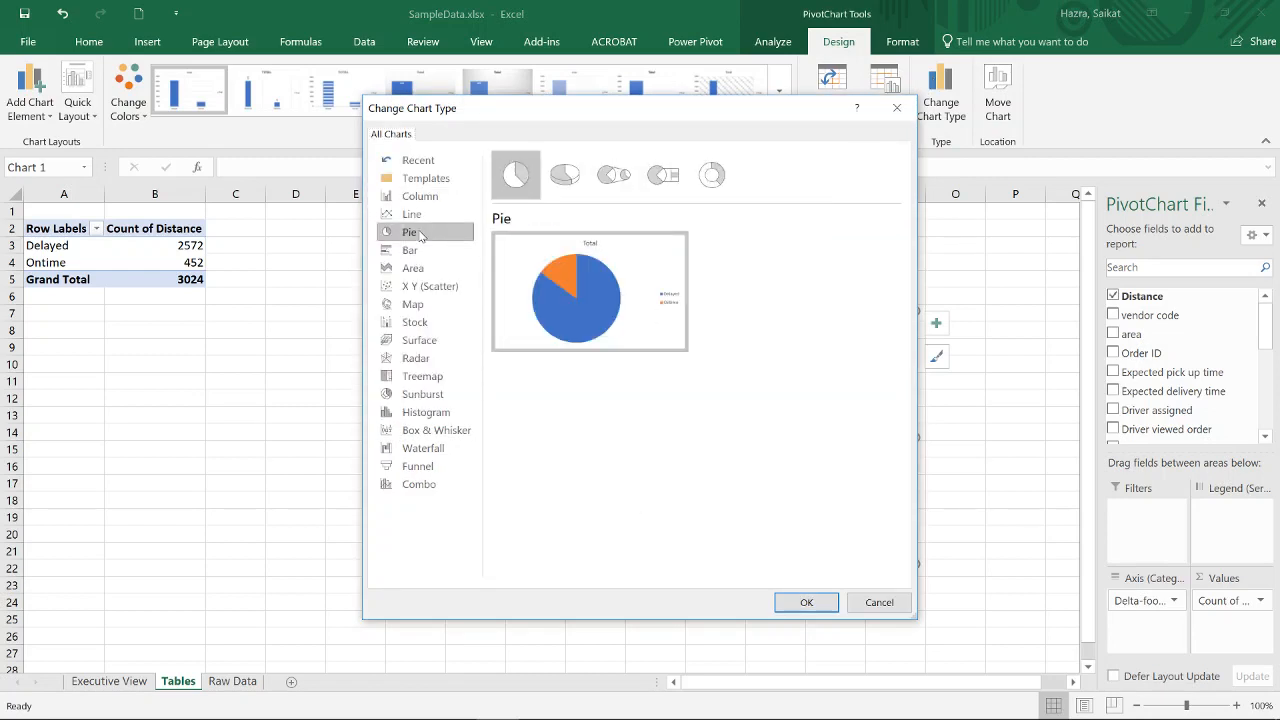
pyautogui.click(566, 181)
pyautogui.click(527, 185)
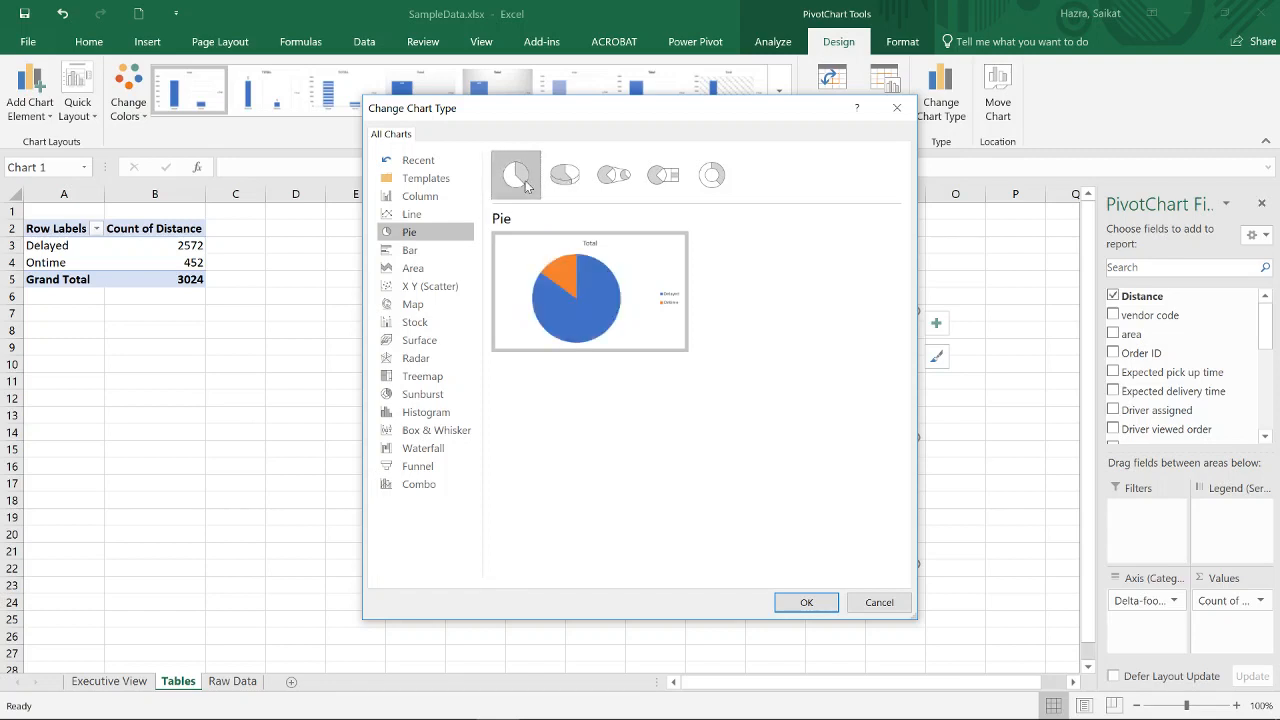
pyautogui.click(799, 606)
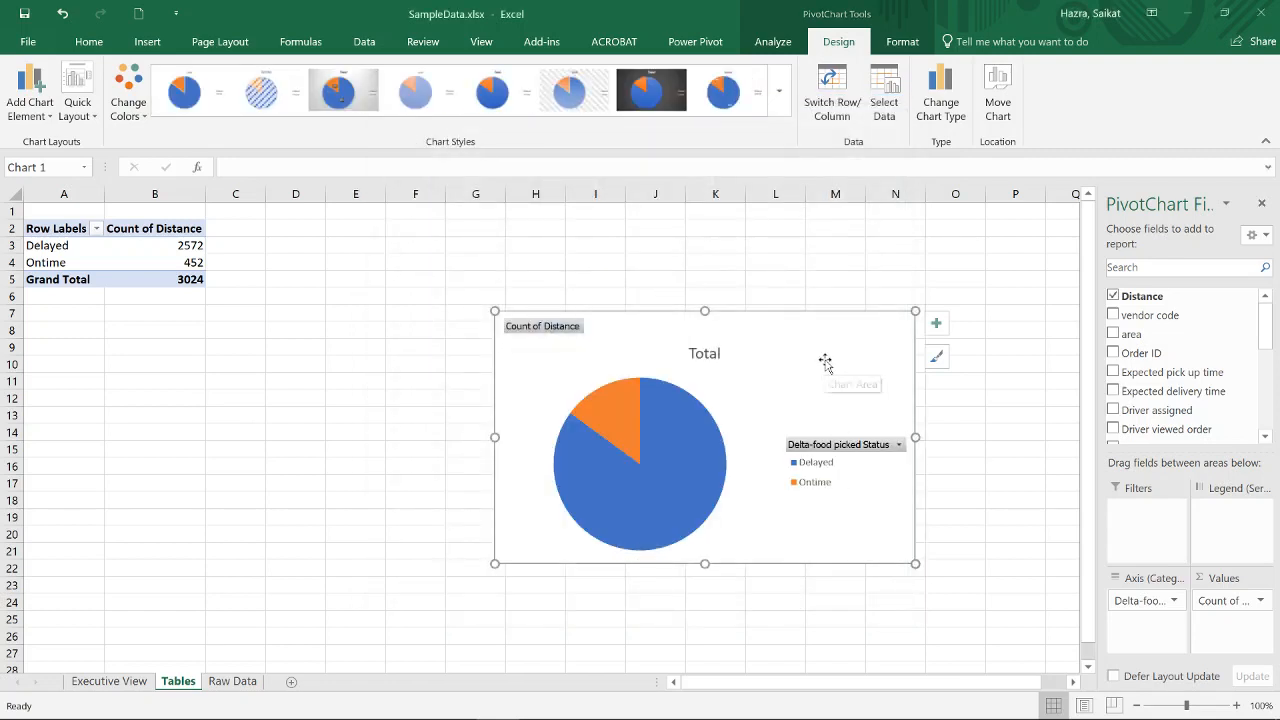
# Move the pie chart closer to the pivot table and change its title to "Delta-Food Pick up time"
pyautogui.moveTo(822, 349); pyautogui.dragTo(611, 280)
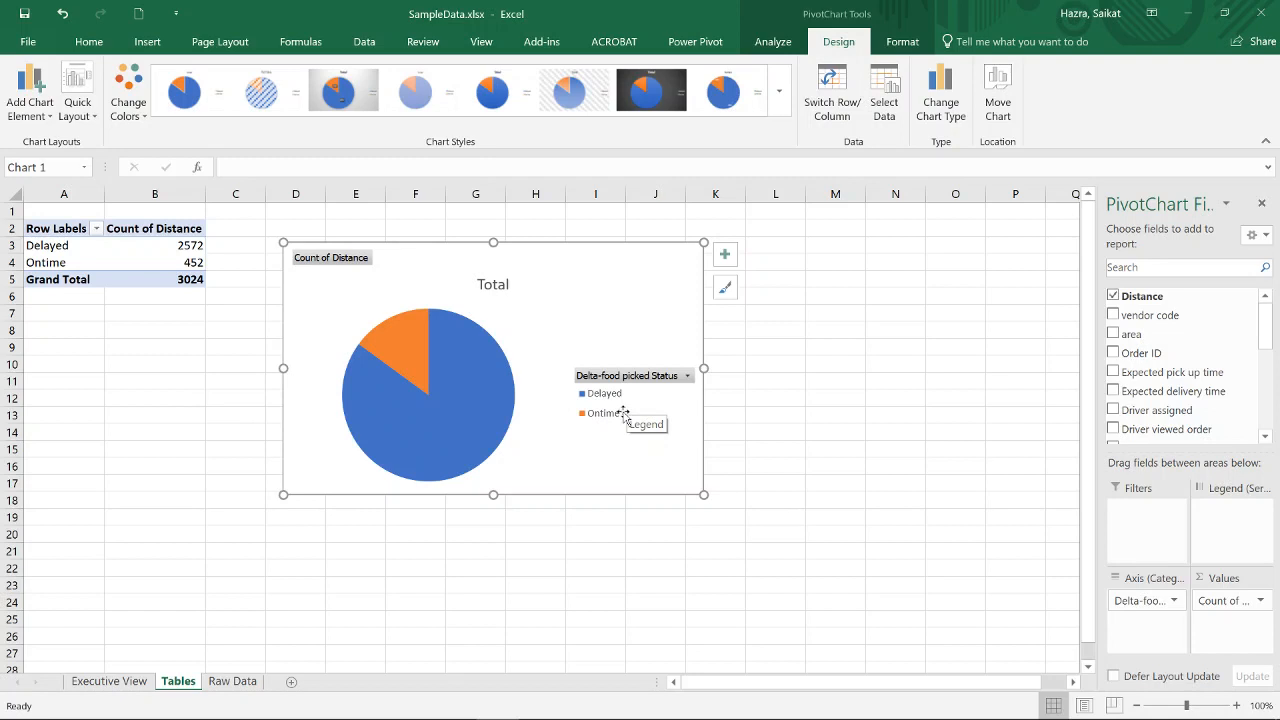
pyautogui.click(507, 287)
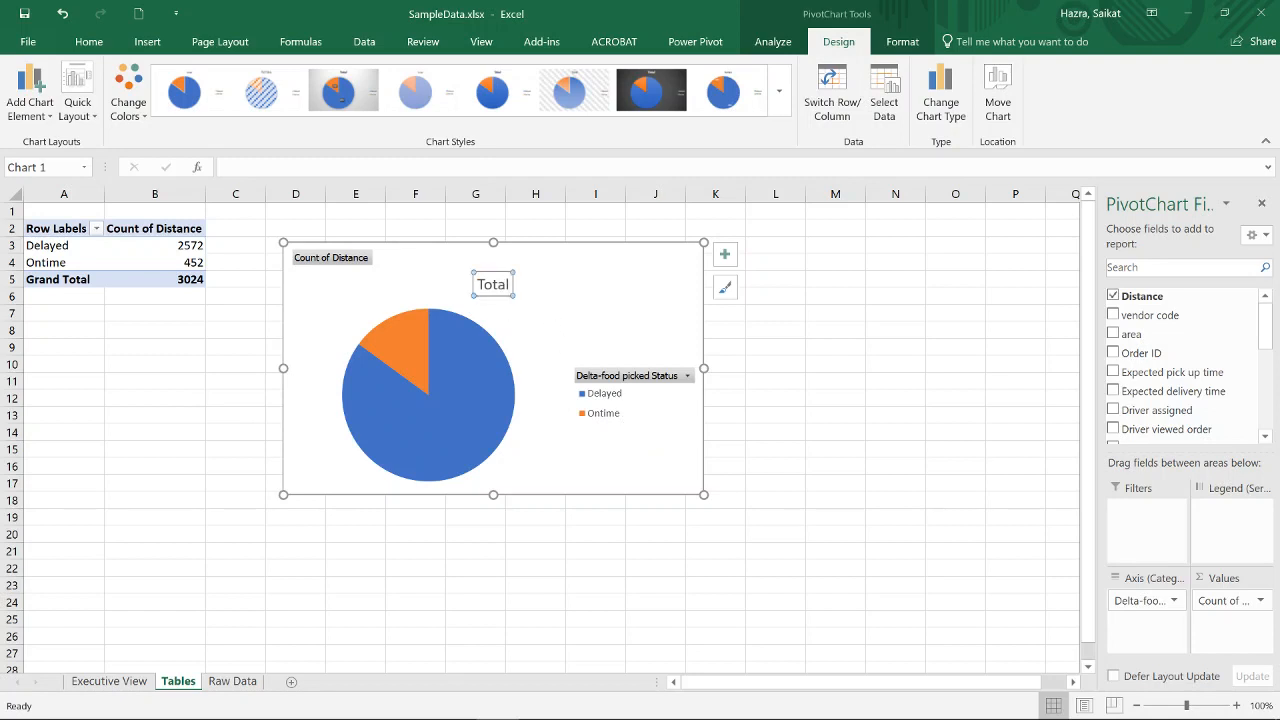
pyautogui.doubleClick(507, 287)
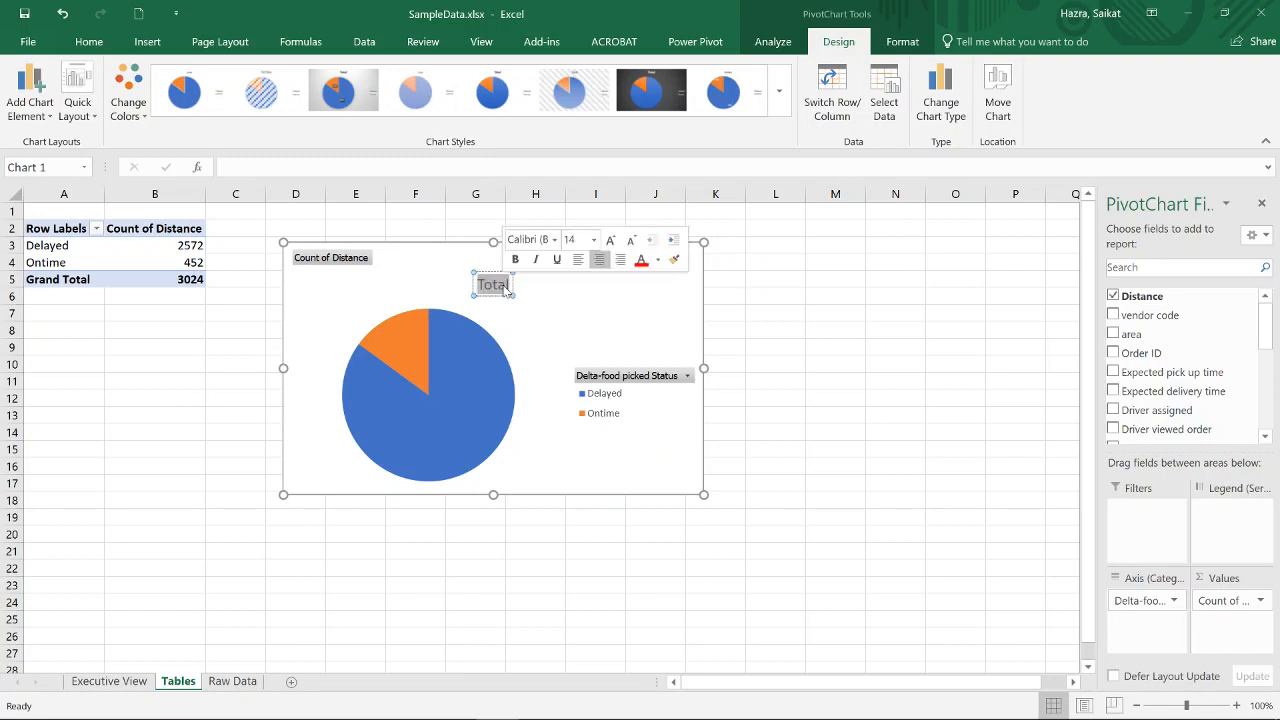
pyautogui.write('Del')
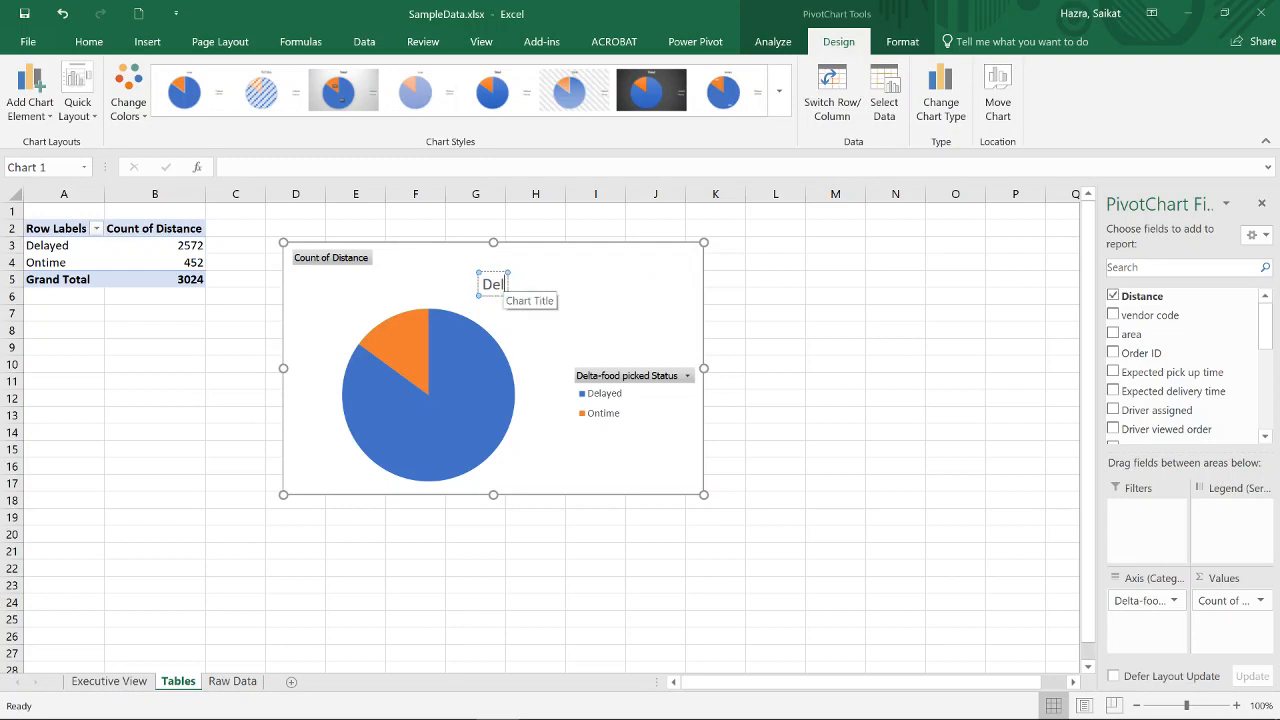
pyautogui.write('ta-Pick')
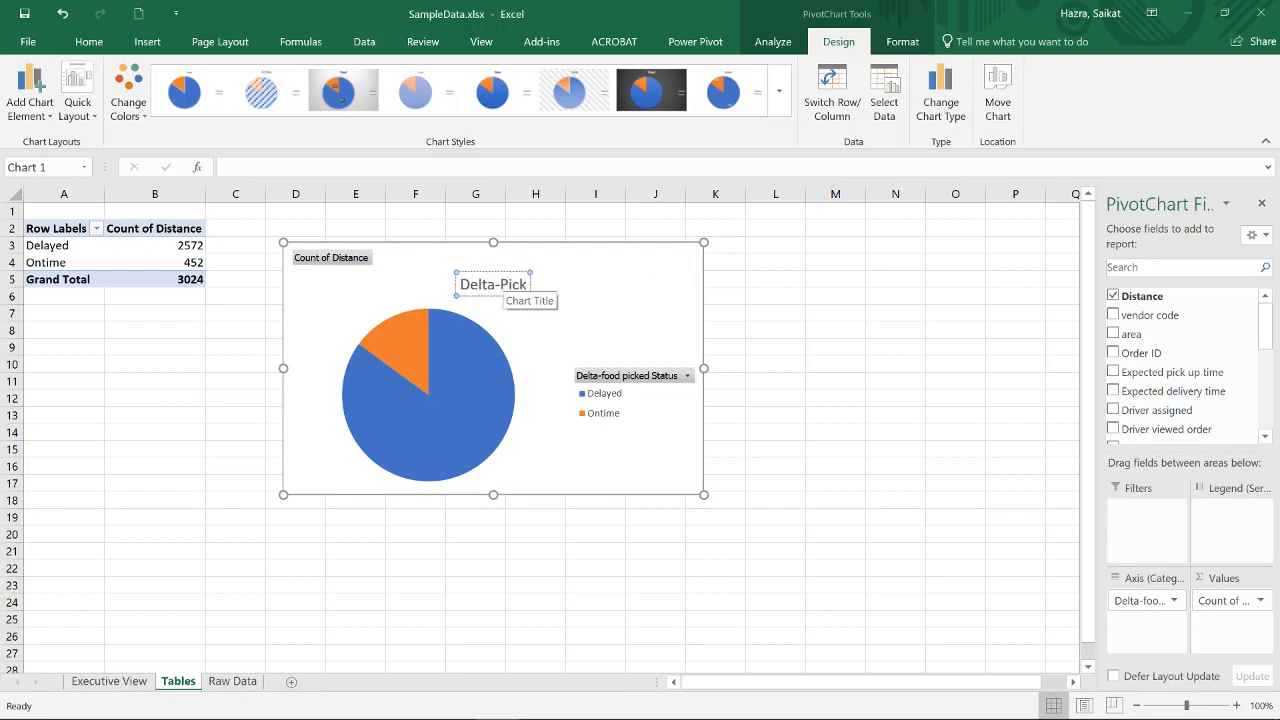
pyautogui.write(' up')
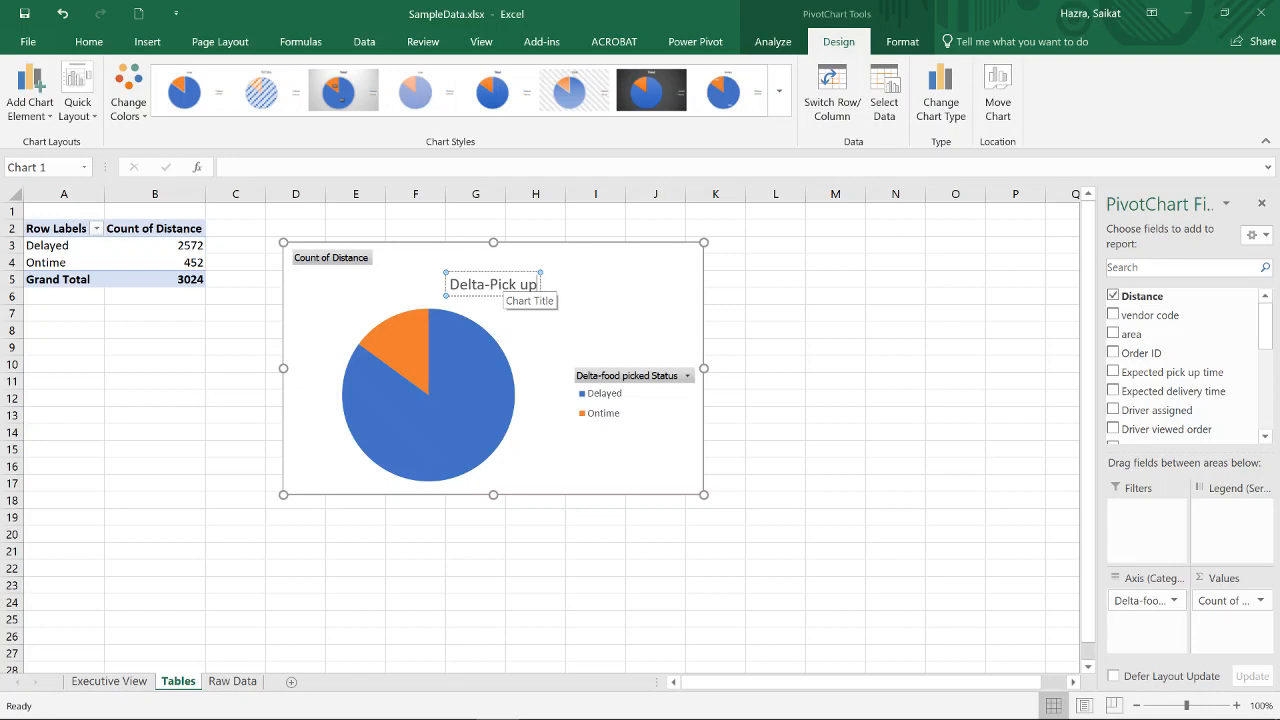
pyautogui.write('Food ')
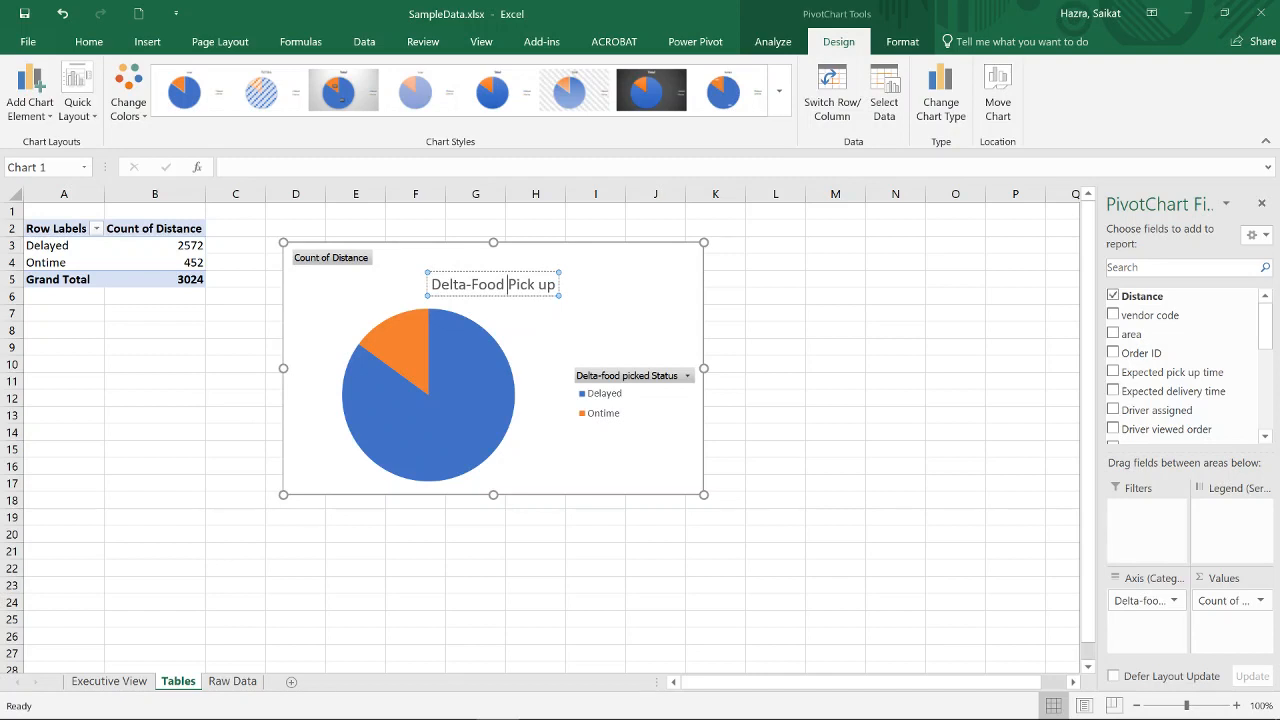
pyautogui.write(' time')
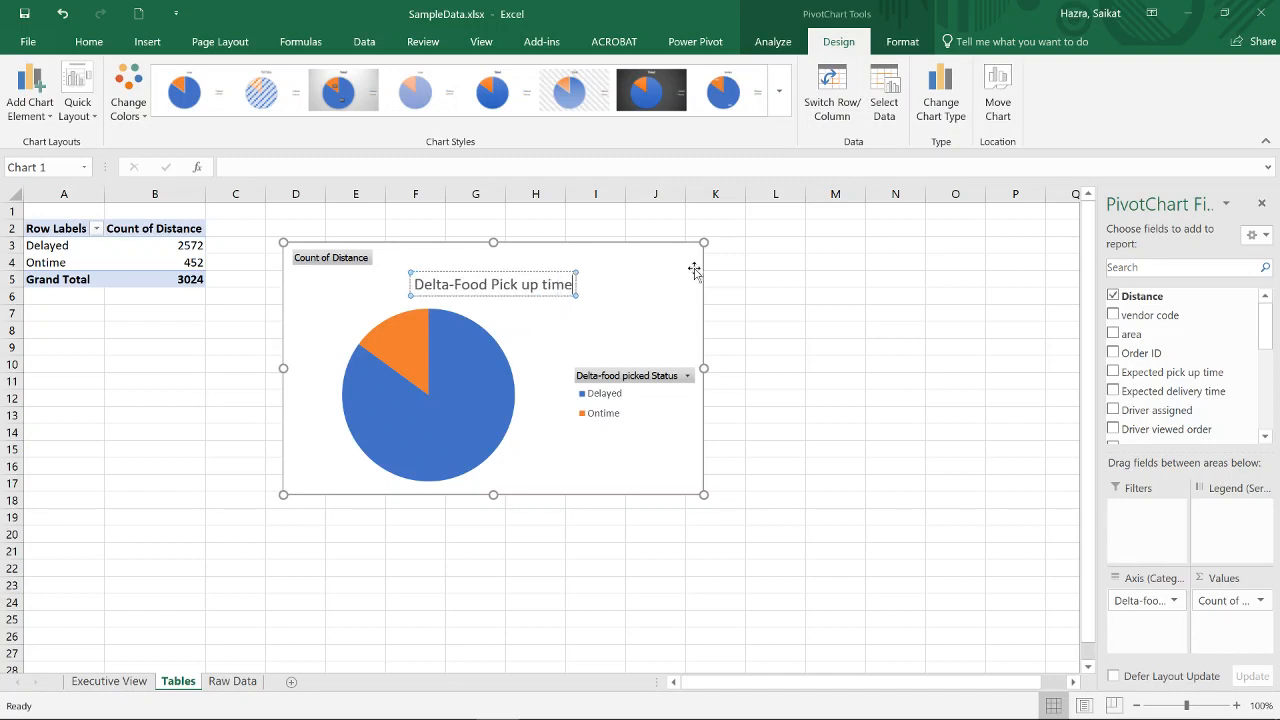
pyautogui.click(634, 294)
# Shift the pie chart's title slightly upward and hide the value field buttons on the chart
pyautogui.click(553, 282)
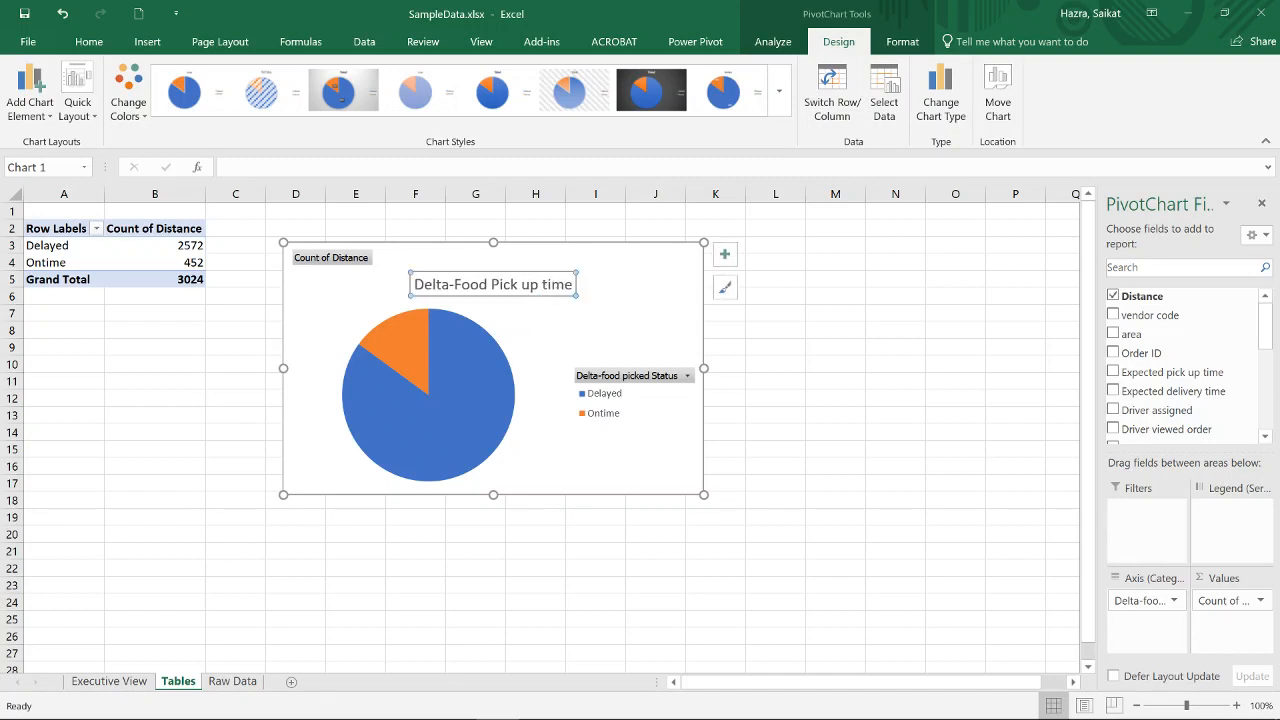
pyautogui.moveTo(547, 271); pyautogui.dragTo(547, 257)
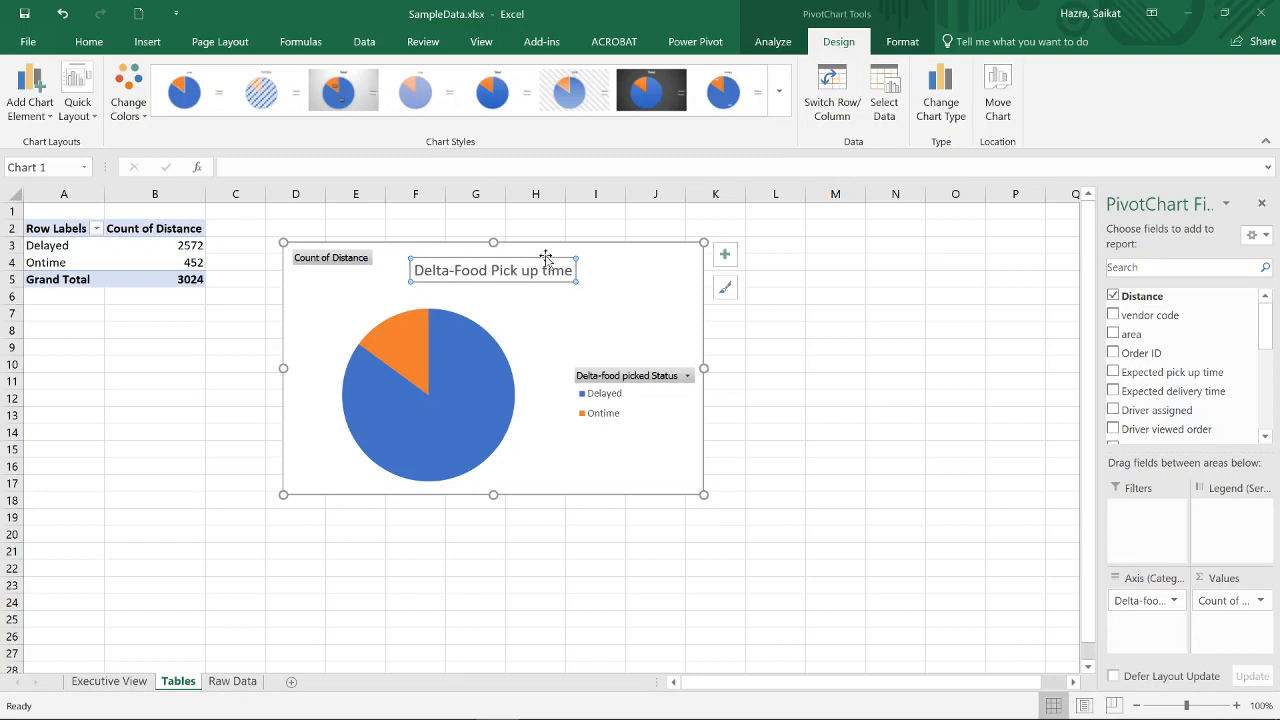
pyautogui.click(623, 301)
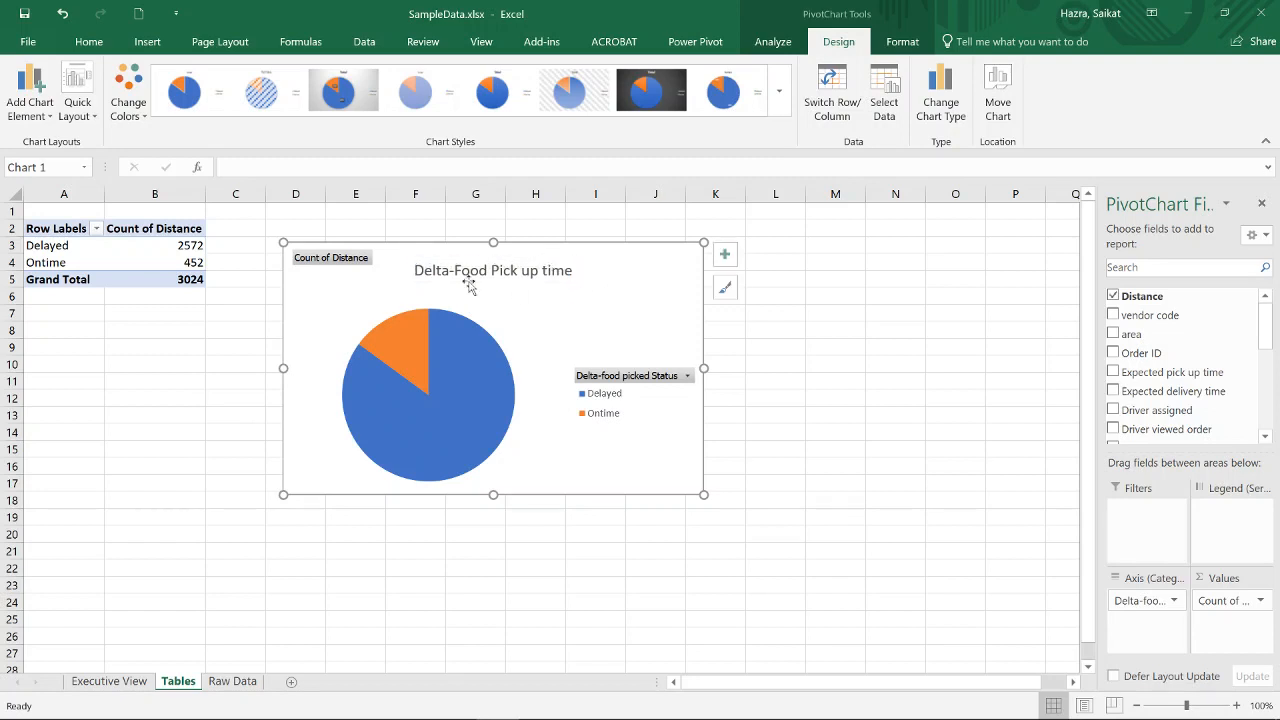
pyautogui.rightClick(352, 260)
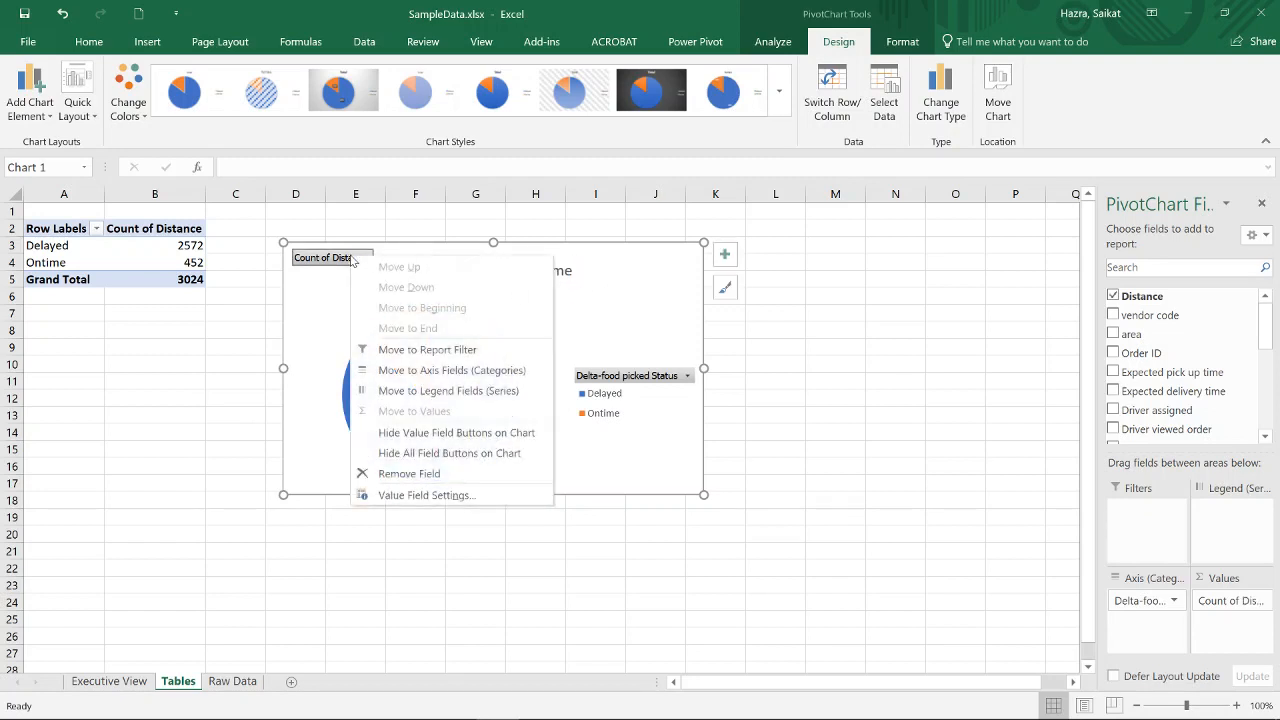
pyautogui.click(443, 433)
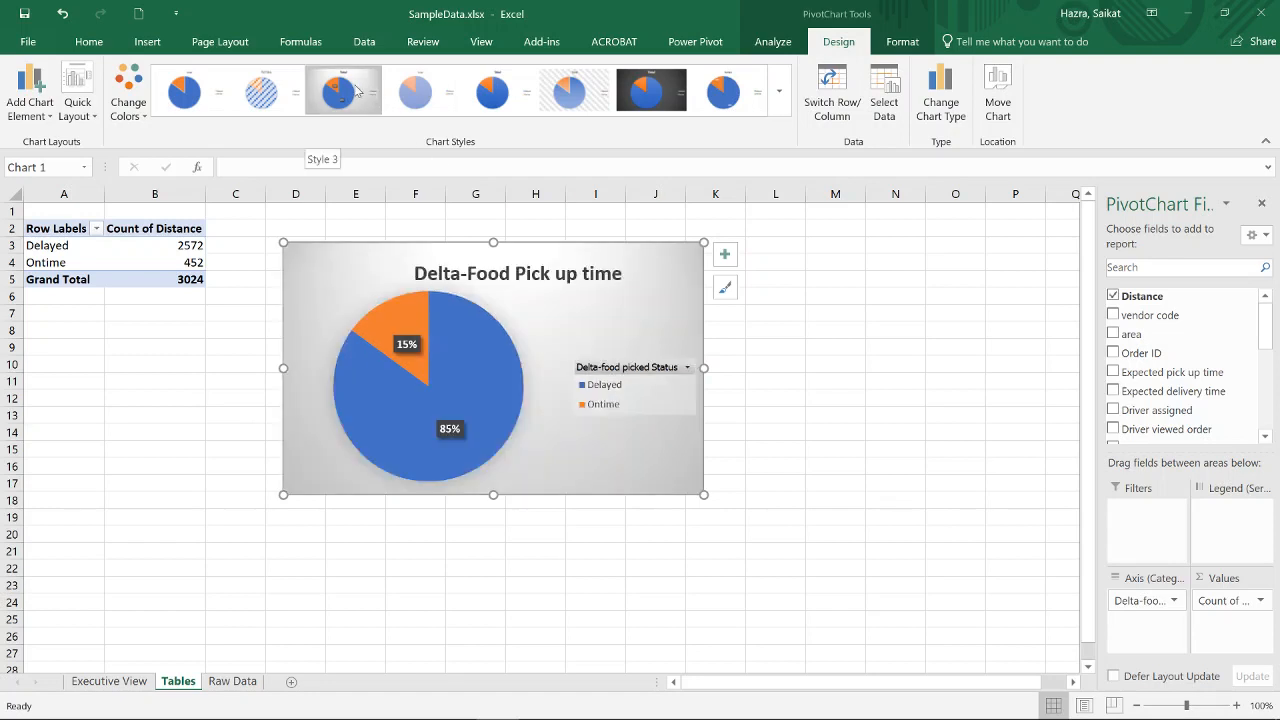
# Apply the light hatched-background chart style with percentage labels to the pie chart and recentre its title above the pie
pyautogui.click(779, 91)
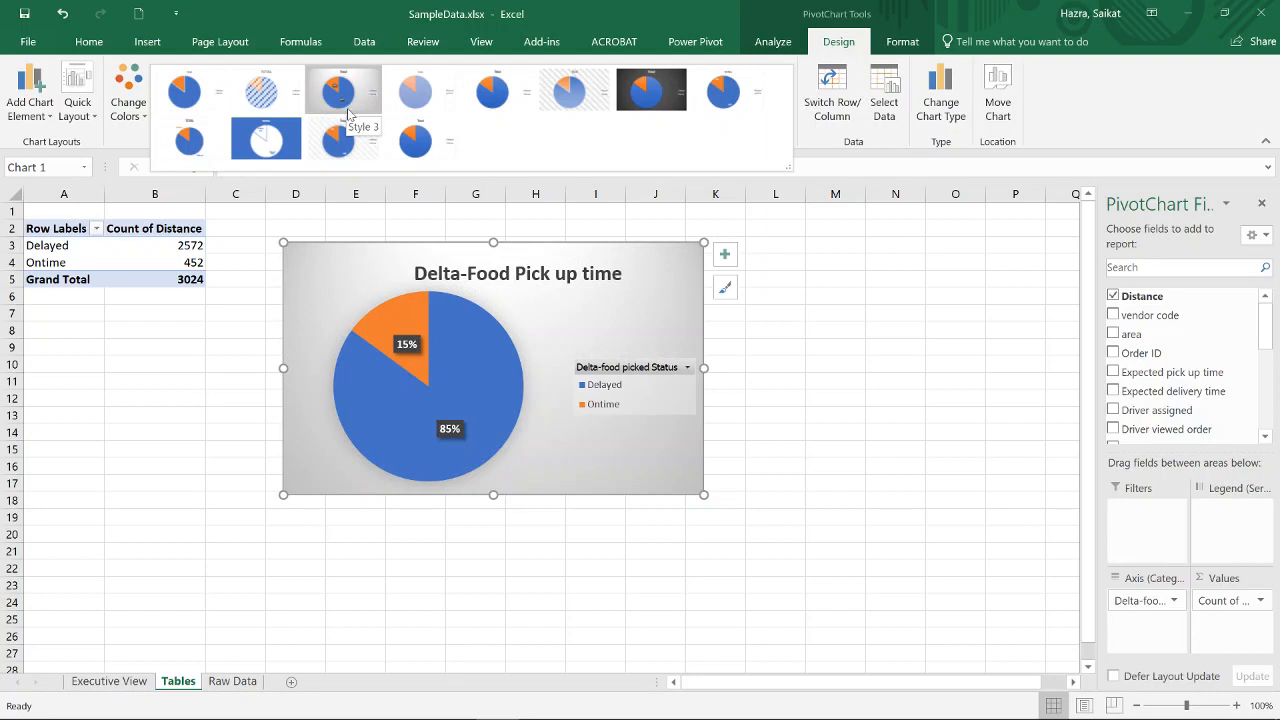
pyautogui.click(345, 138)
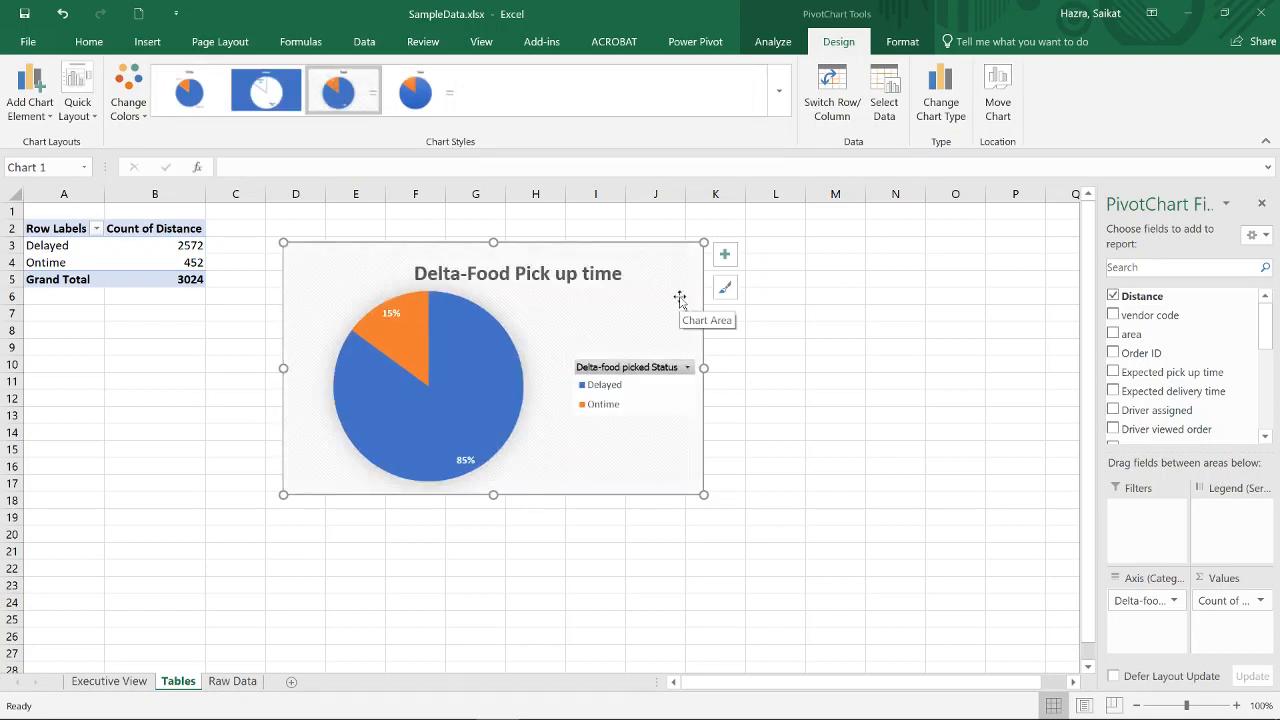
pyautogui.click(601, 276)
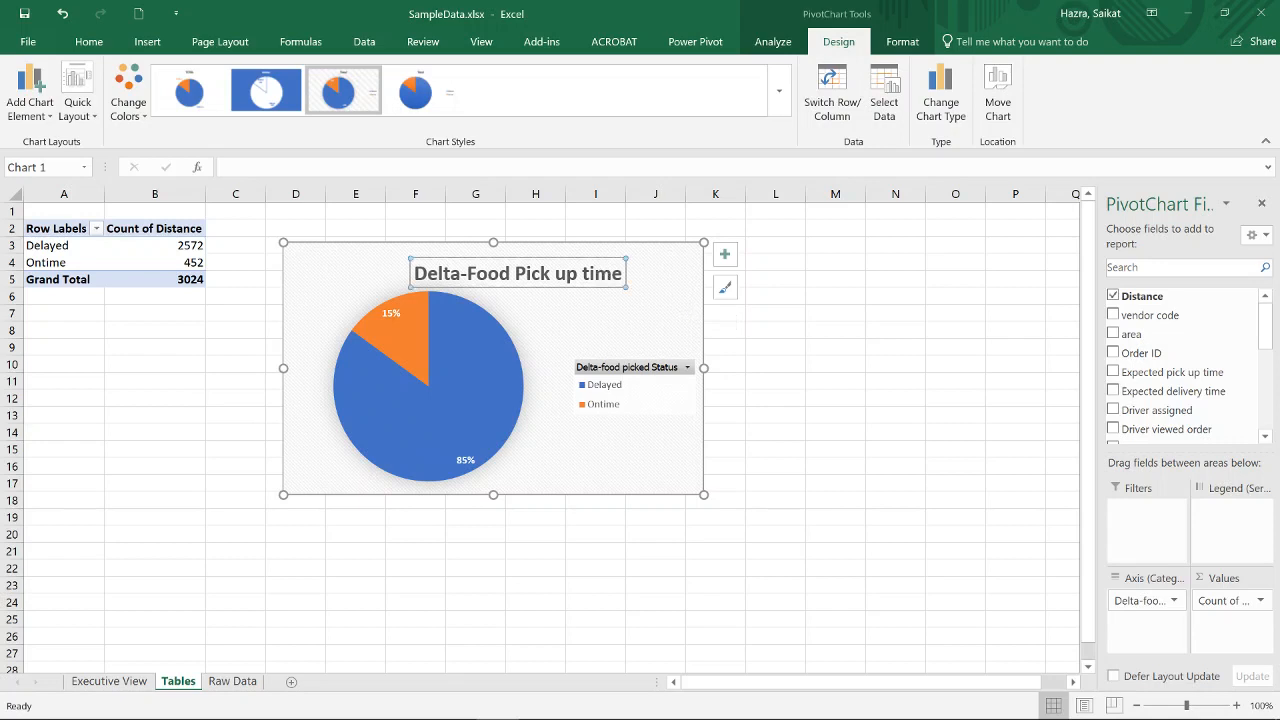
pyautogui.moveTo(597, 260); pyautogui.dragTo(574, 251)
pyautogui.click(668, 316)
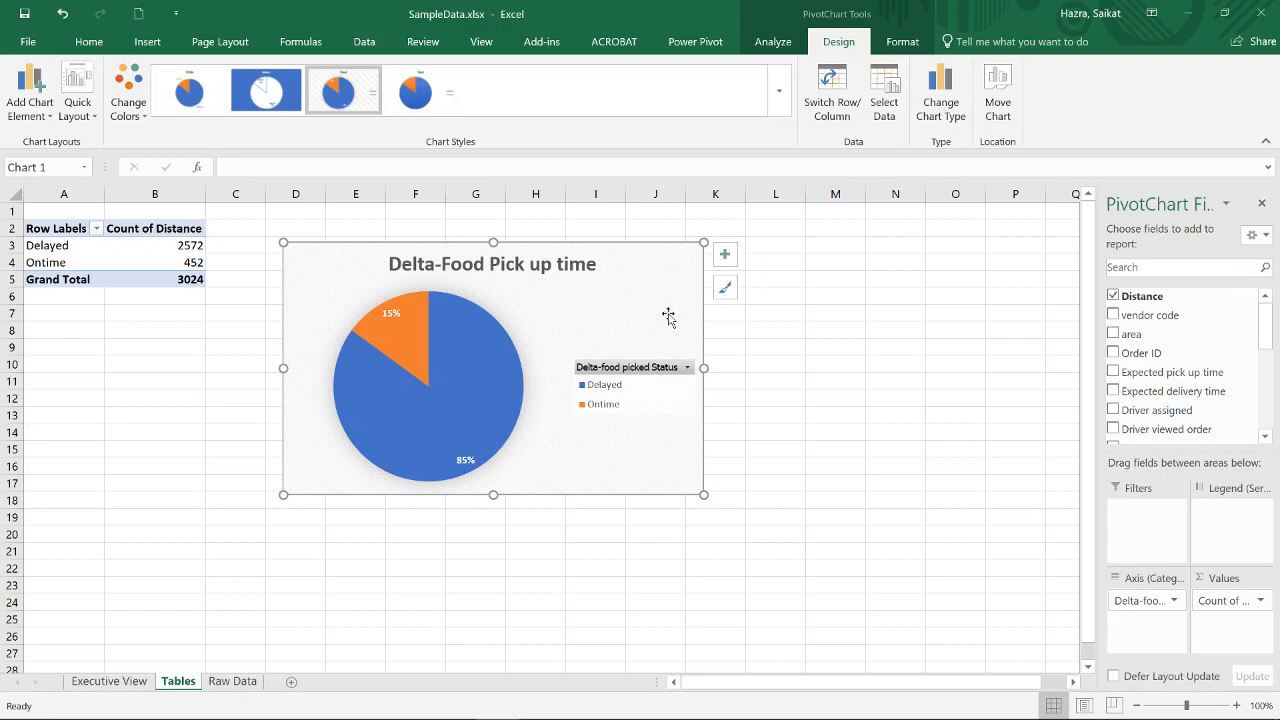
# Move the pie chart from the Tables sheet to the top rows of the Executive View sheet and shrink it to end near row 14
pyautogui.press('Delete')
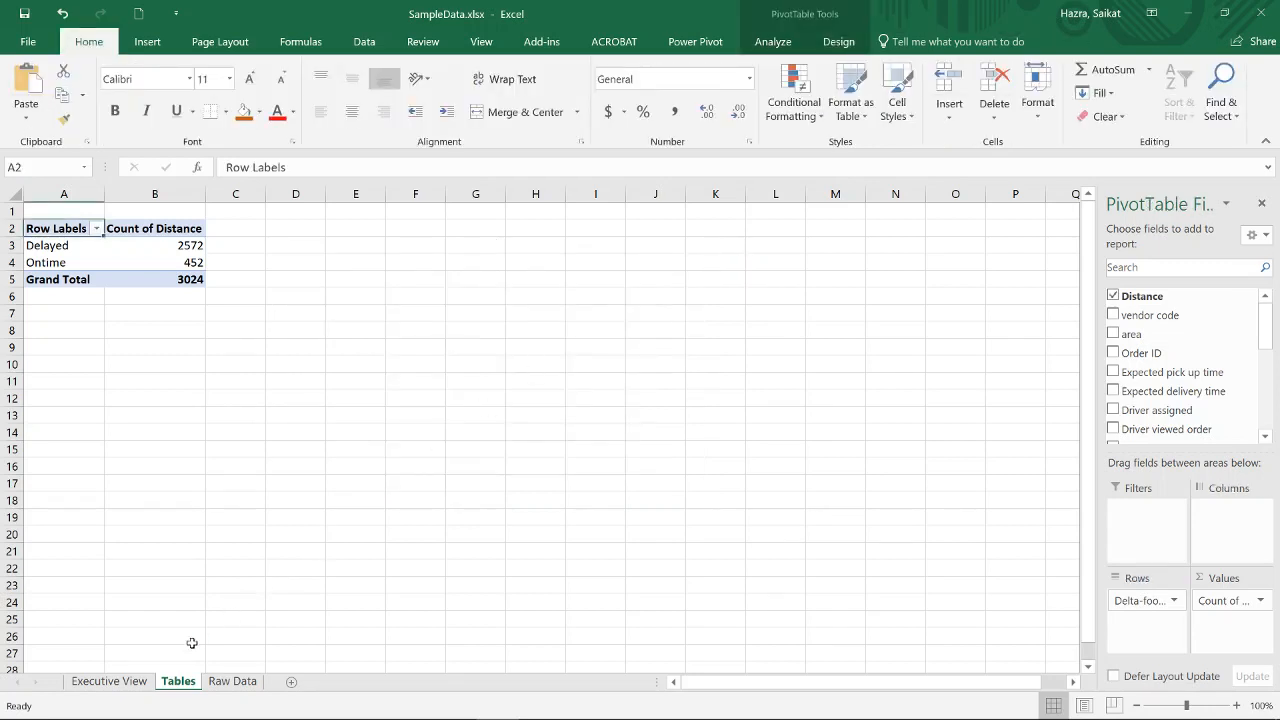
pyautogui.click(137, 684)
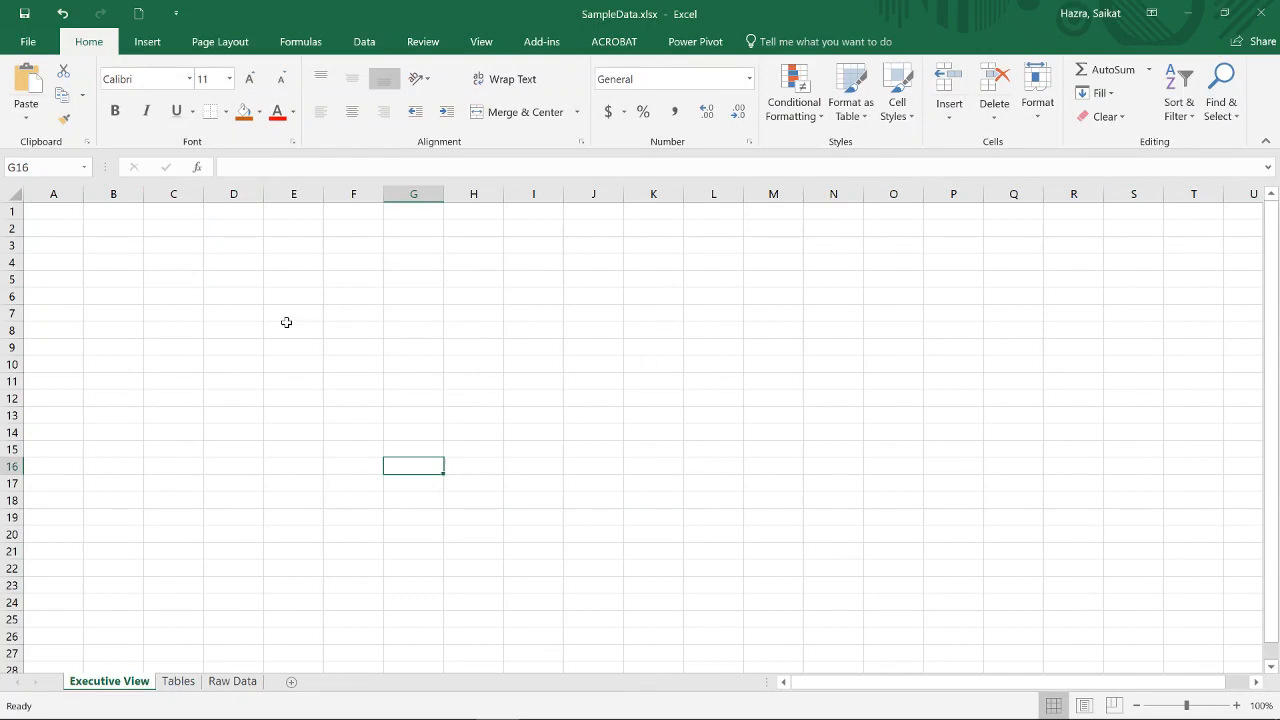
pyautogui.hotkey('ctrl', 'v')
pyautogui.moveTo(724, 487)
pyautogui.mouseDown()
pyautogui.moveTo(443, 246)
pyautogui.moveTo(532, 243)
pyautogui.mouseUp()
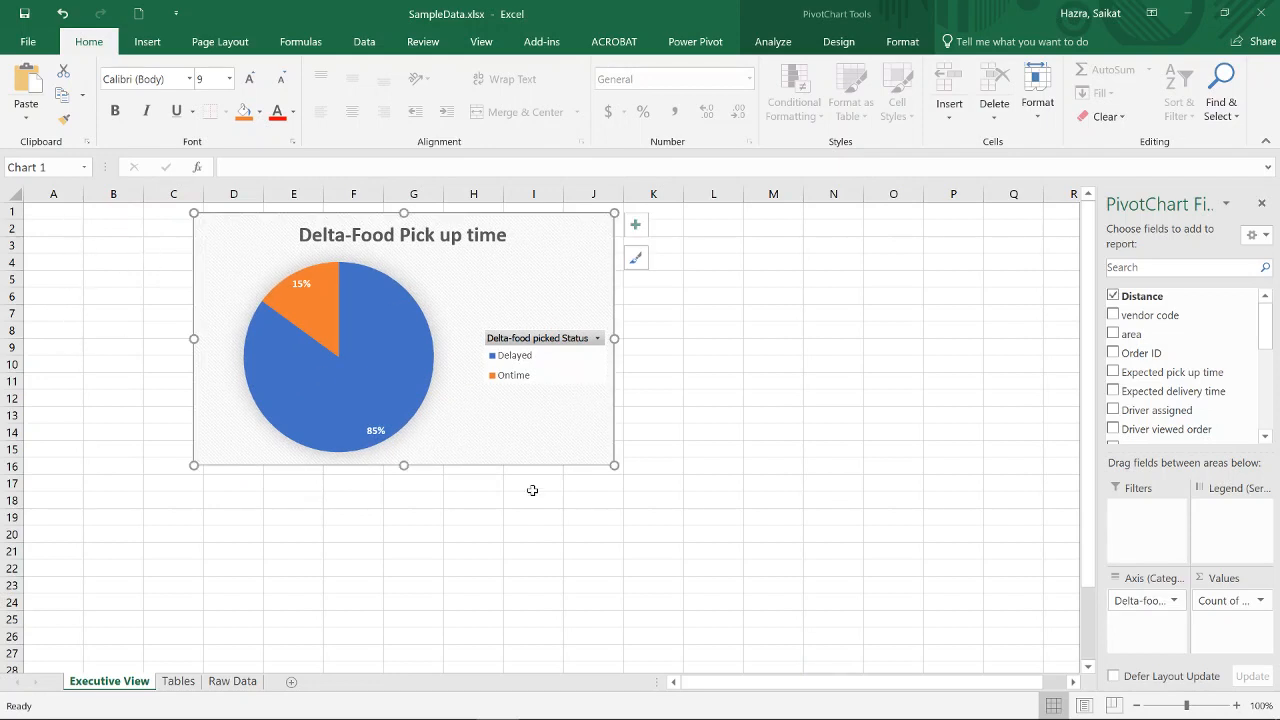
pyautogui.moveTo(613, 465); pyautogui.dragTo(574, 430)
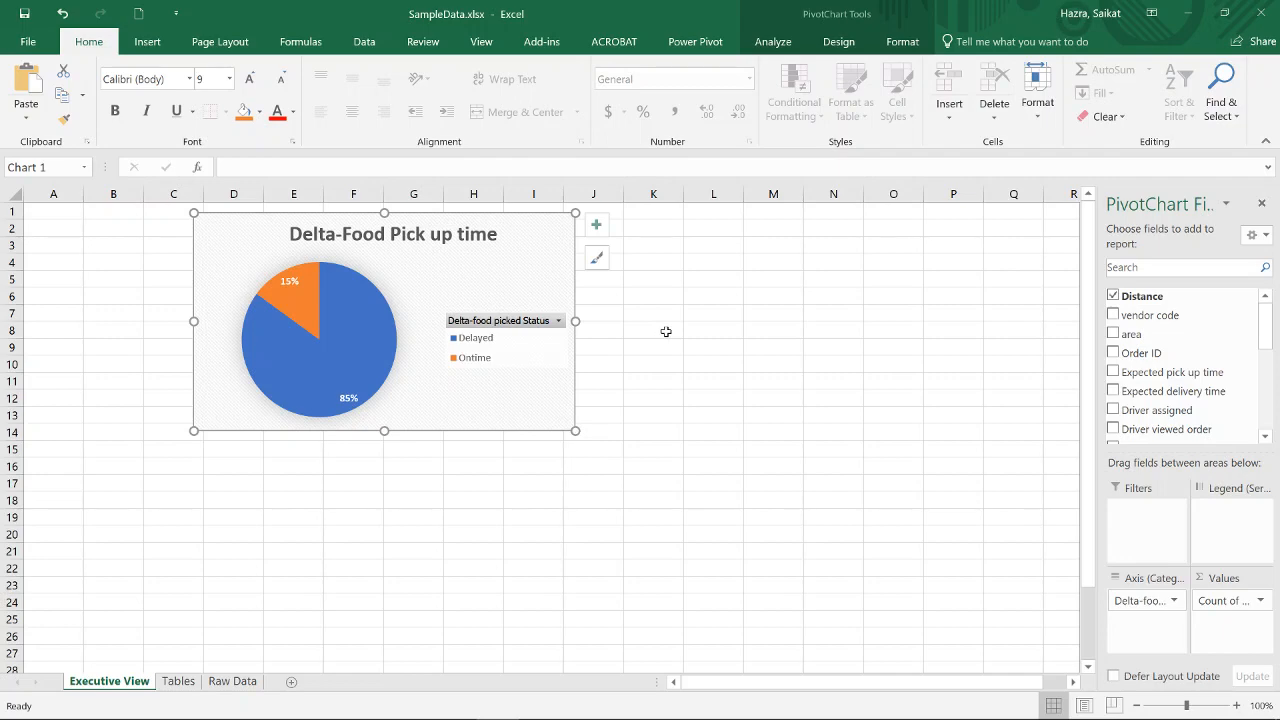
pyautogui.click(750, 398)
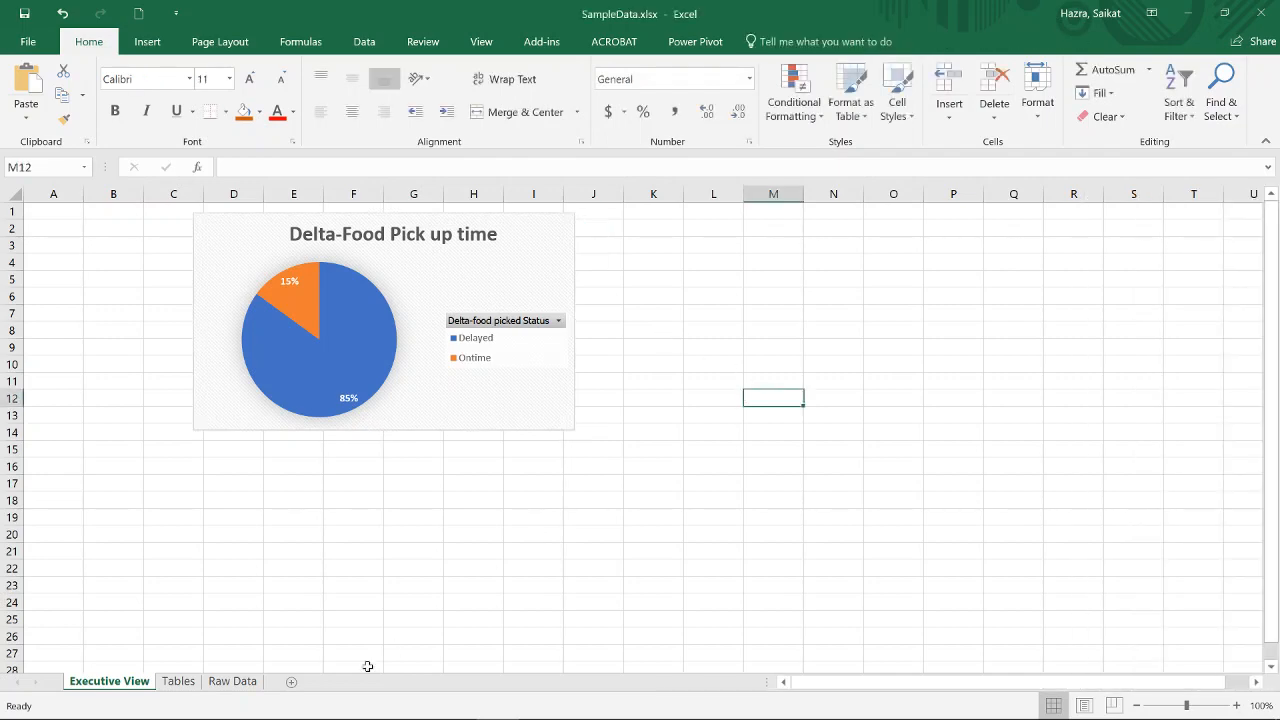
# Insert a PivotChart based on the whole Raw Data table, placed on the existing Tables sheet at cell A8
pyautogui.click(233, 682)
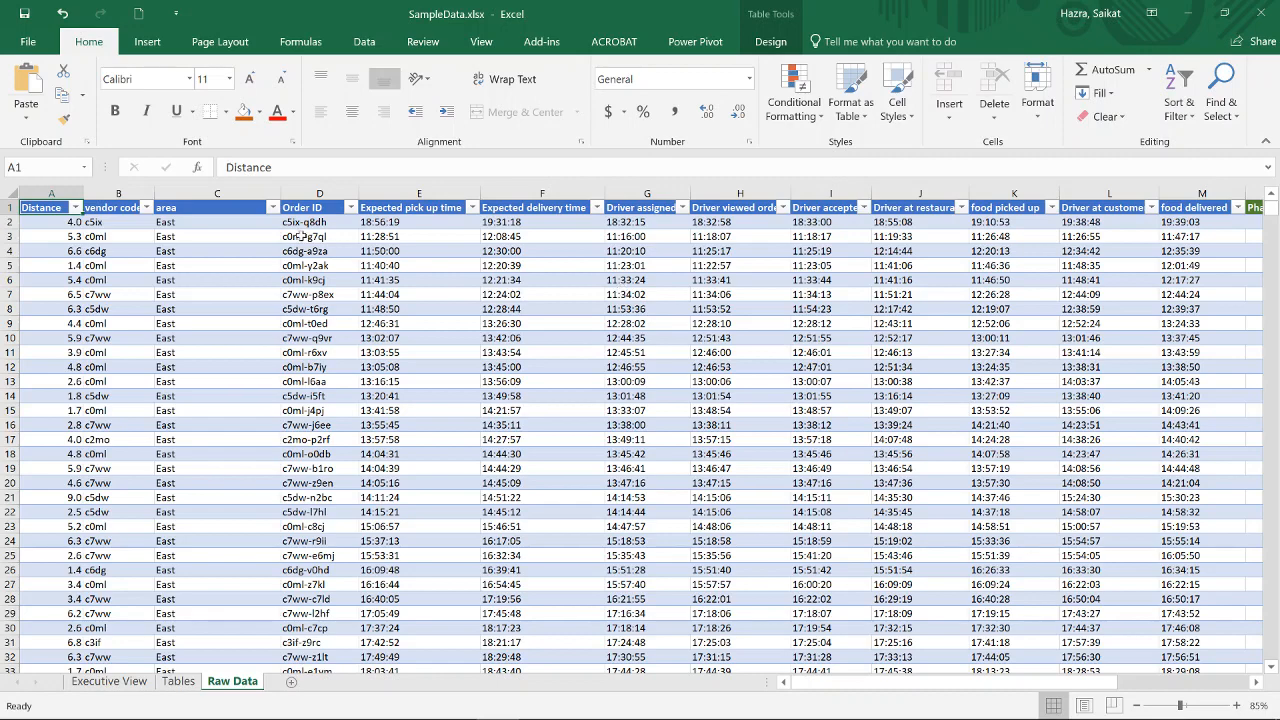
pyautogui.hotkey('ctrl', 'shift', 'Right')
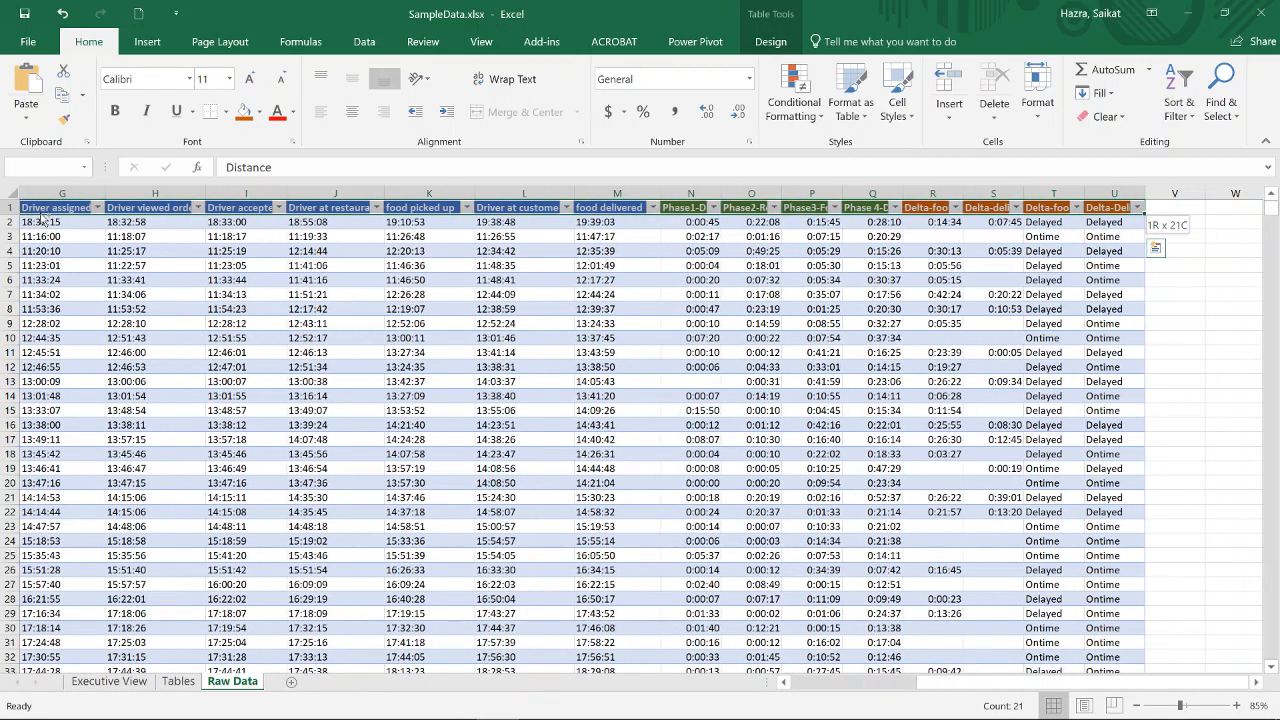
pyautogui.hotkey('ctrl', 'shift', 'Down')
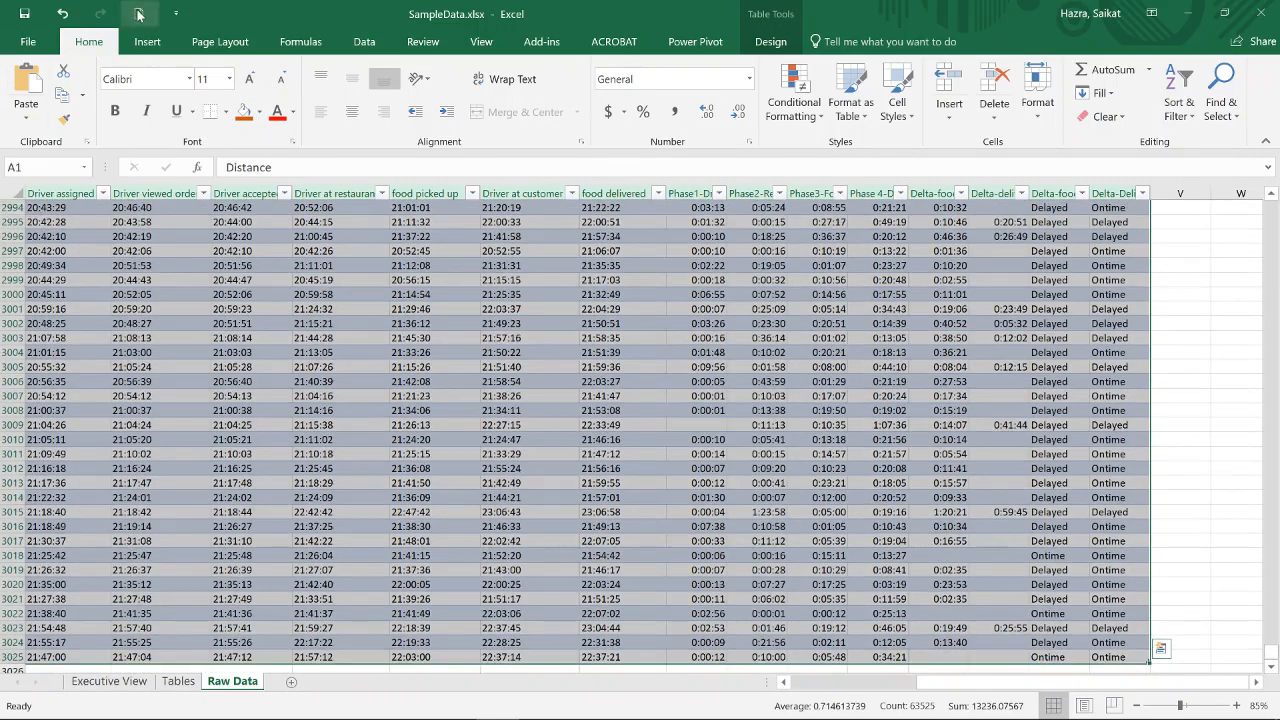
pyautogui.click(146, 42)
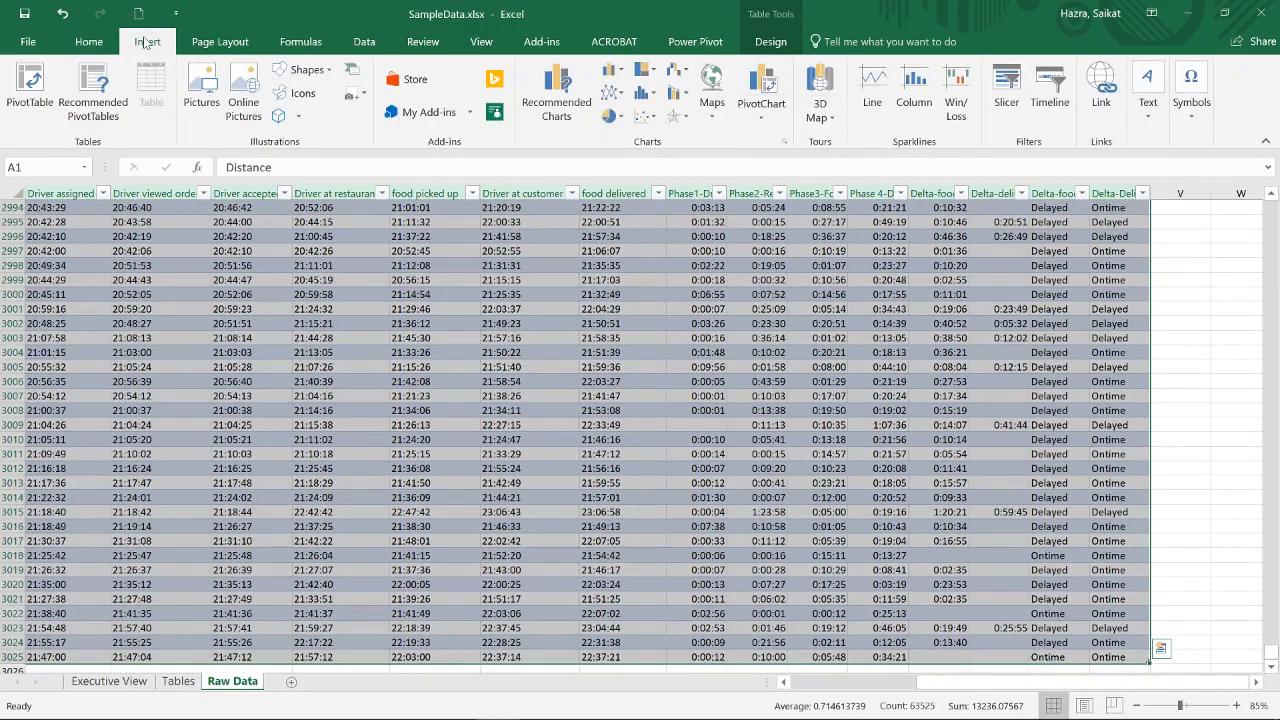
pyautogui.click(768, 85)
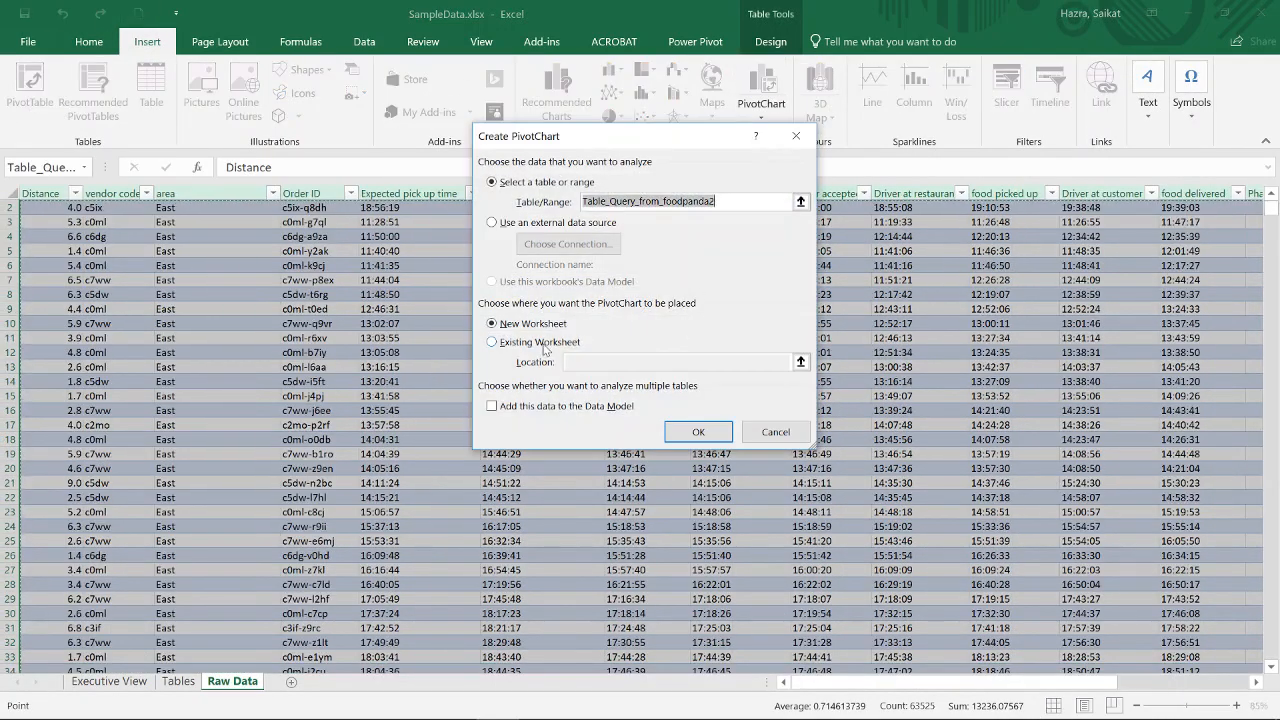
pyautogui.click(800, 361)
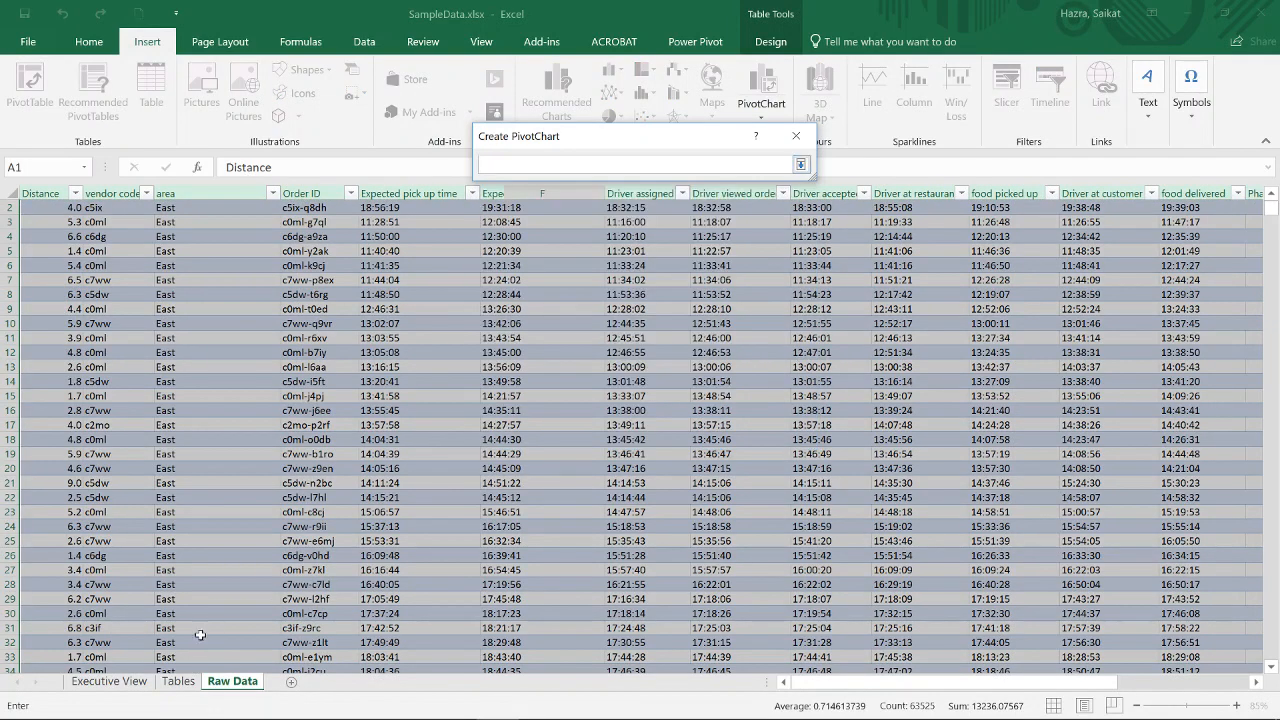
pyautogui.click(178, 681)
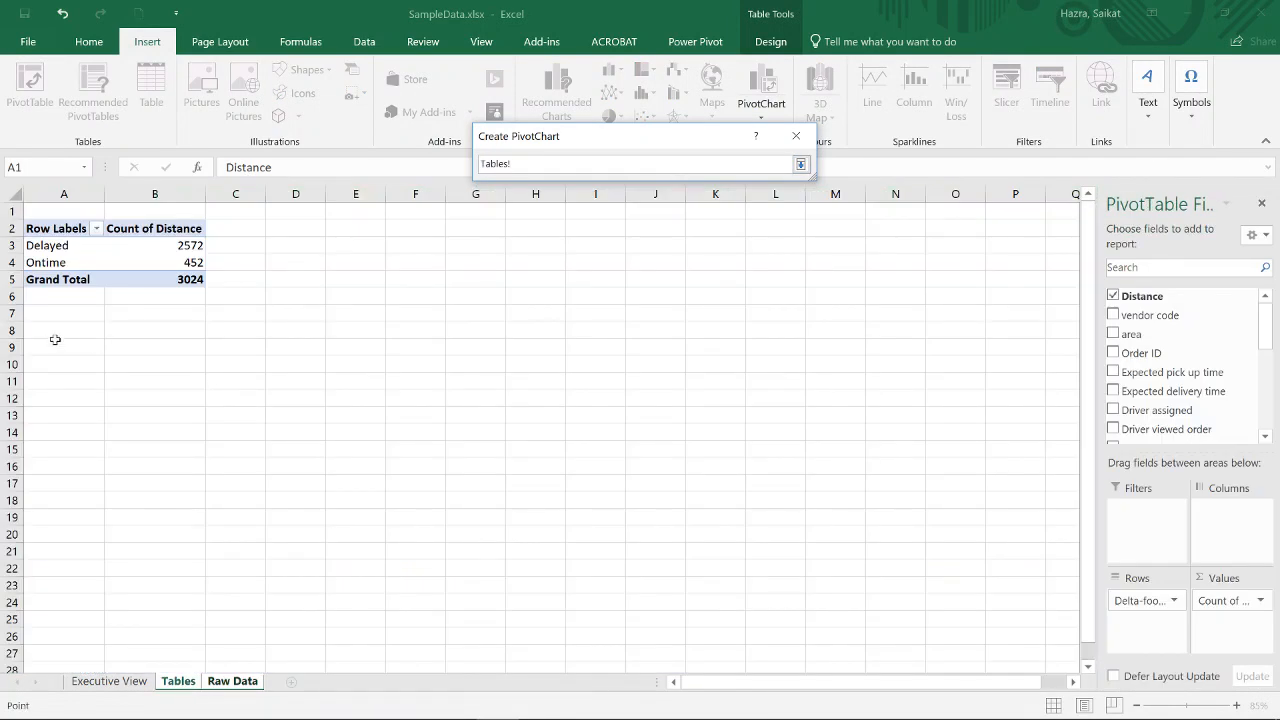
pyautogui.click(55, 334)
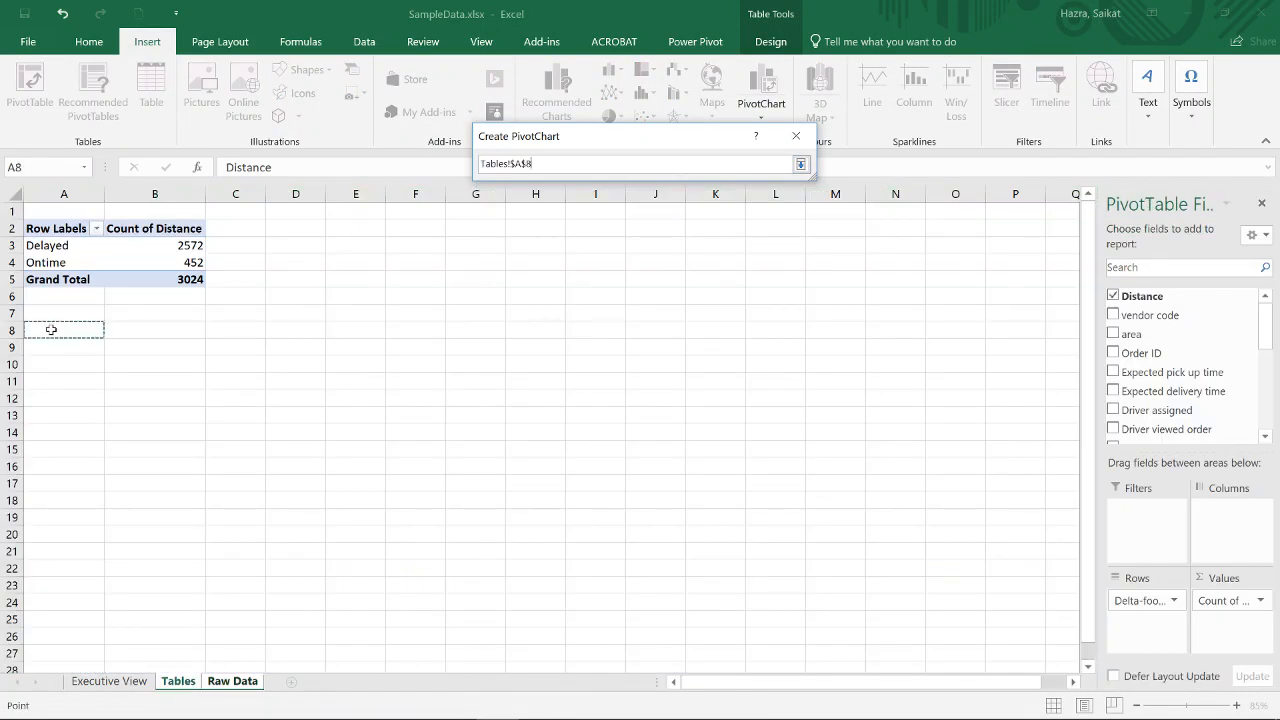
pyautogui.click(800, 165)
pyautogui.click(698, 433)
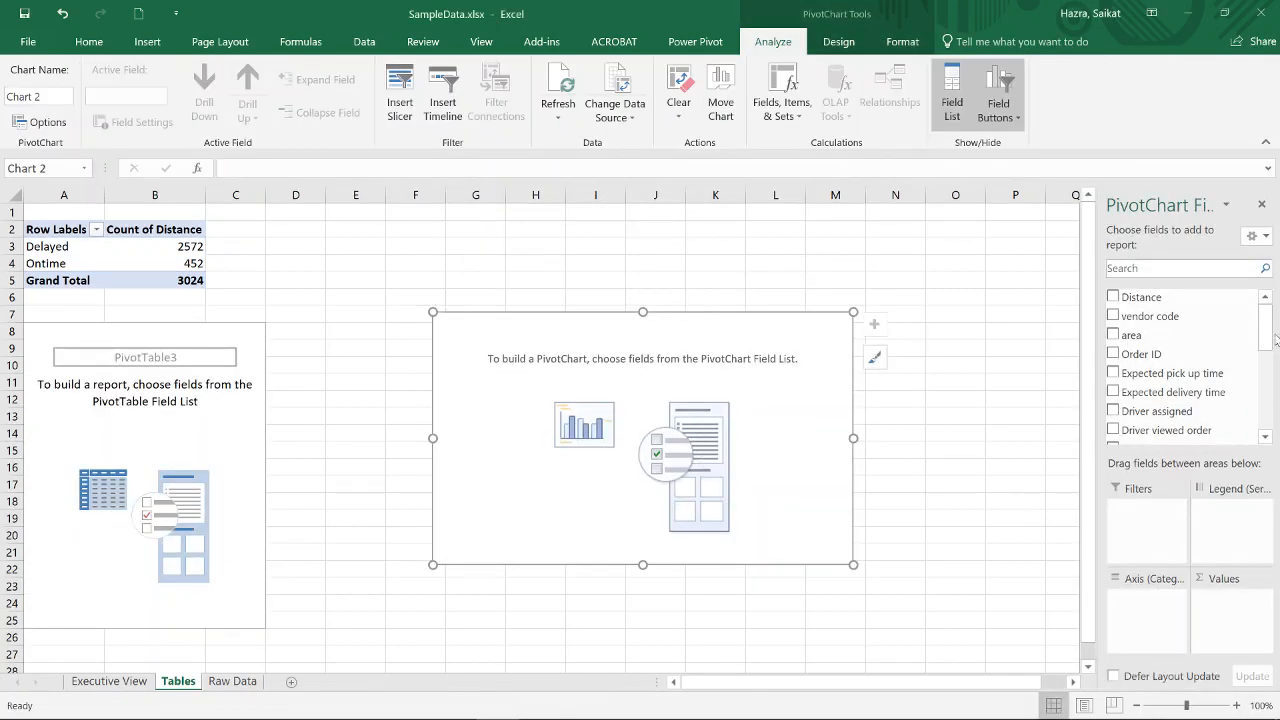
# Add Delta-Delivery to the new PivotChart's axis categories and Distance to its values, summarized by Count
pyautogui.moveTo(1266, 330); pyautogui.dragTo(1150, 608)
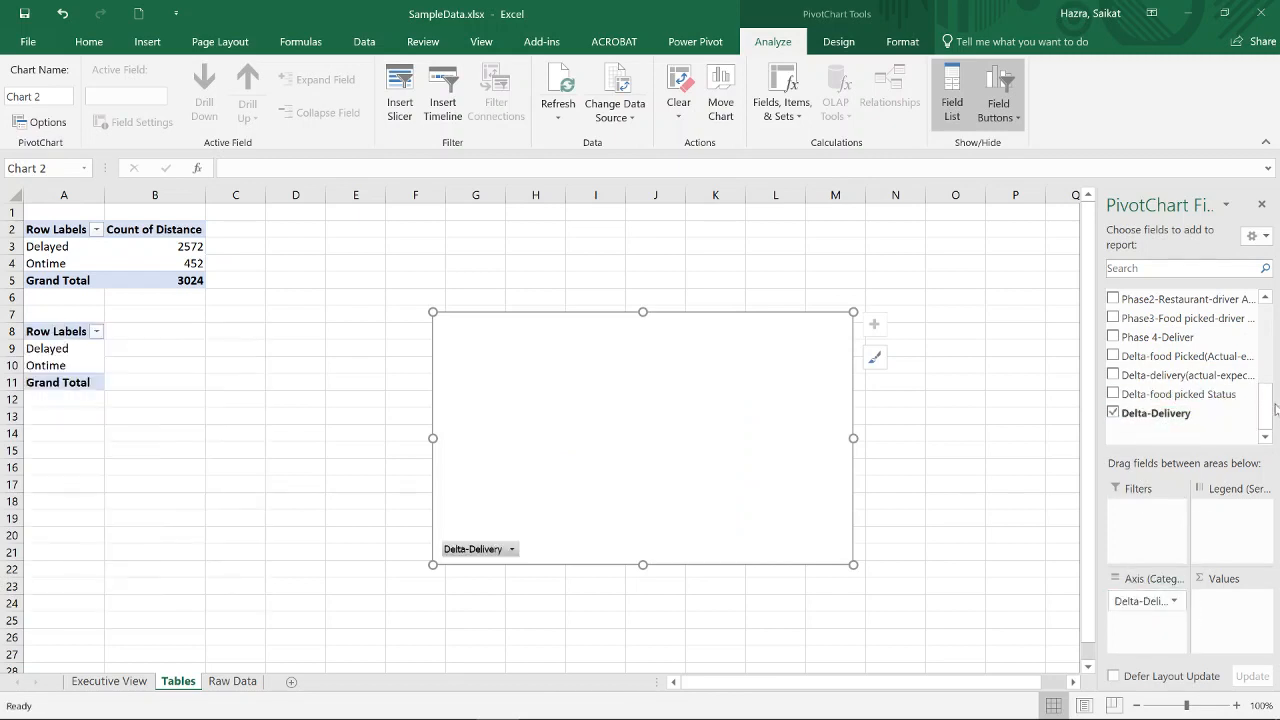
pyautogui.moveTo(1275, 408); pyautogui.dragTo(1266, 318)
pyautogui.moveTo(1140, 297); pyautogui.dragTo(1240, 610)
pyautogui.click(1262, 601)
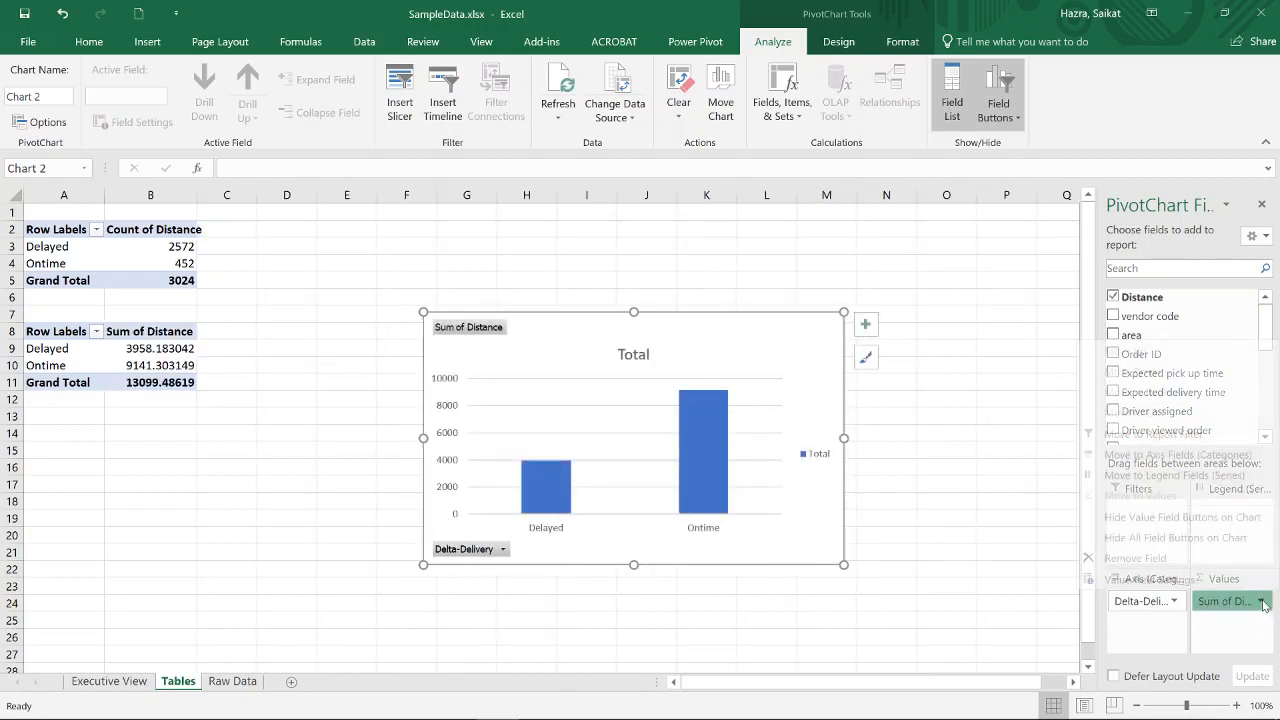
pyautogui.click(1140, 586)
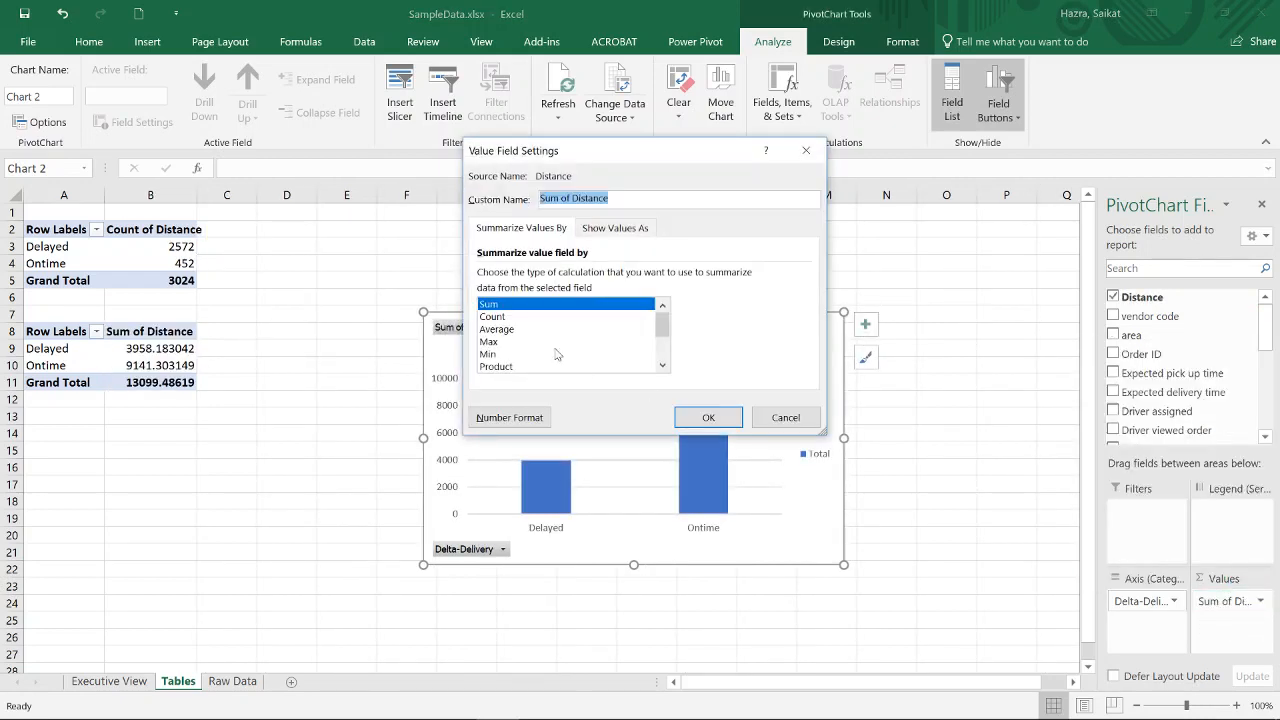
pyautogui.doubleClick(492, 316)
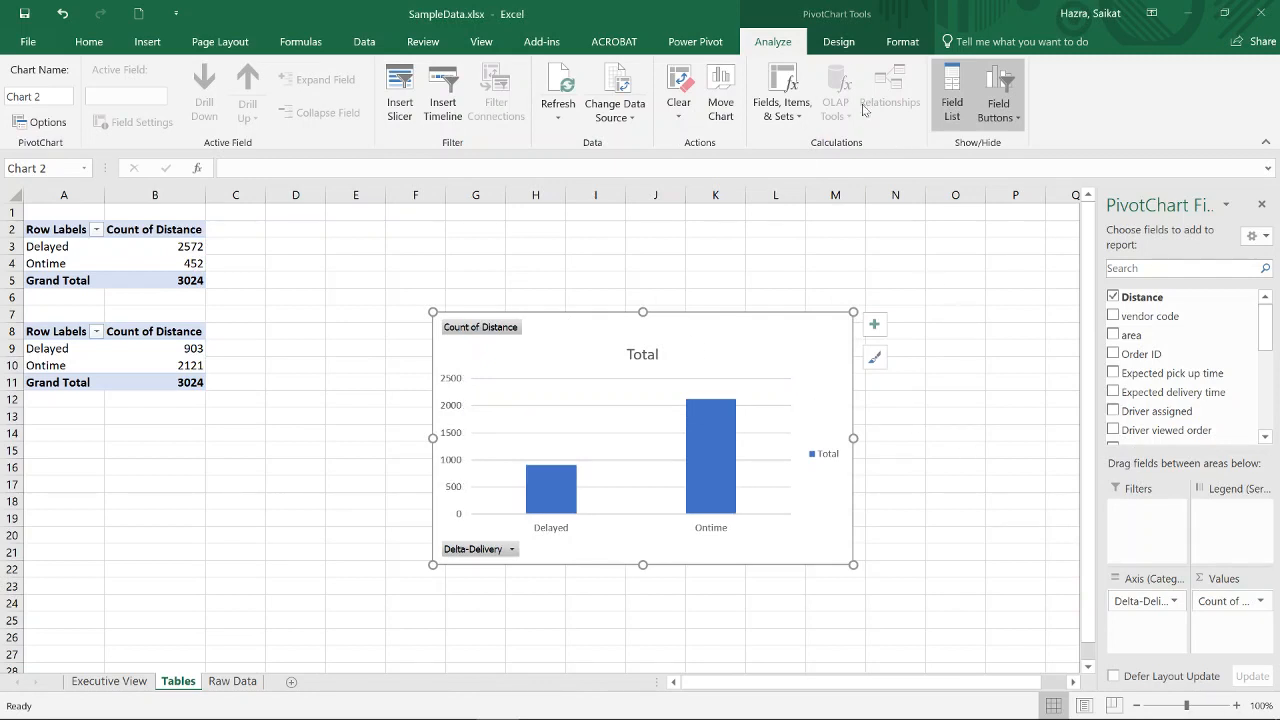
# Change the new delivery PivotChart from clustered column to a doughnut chart
pyautogui.click(838, 41)
pyautogui.click(940, 92)
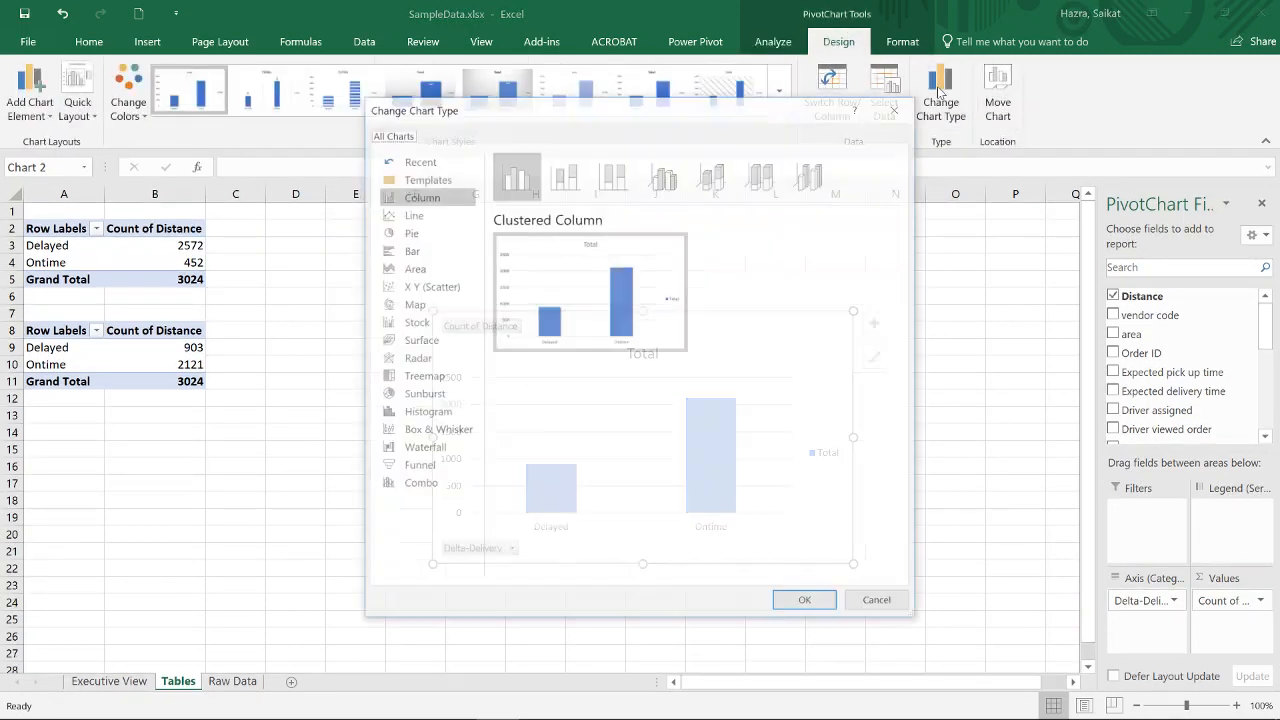
pyautogui.click(424, 231)
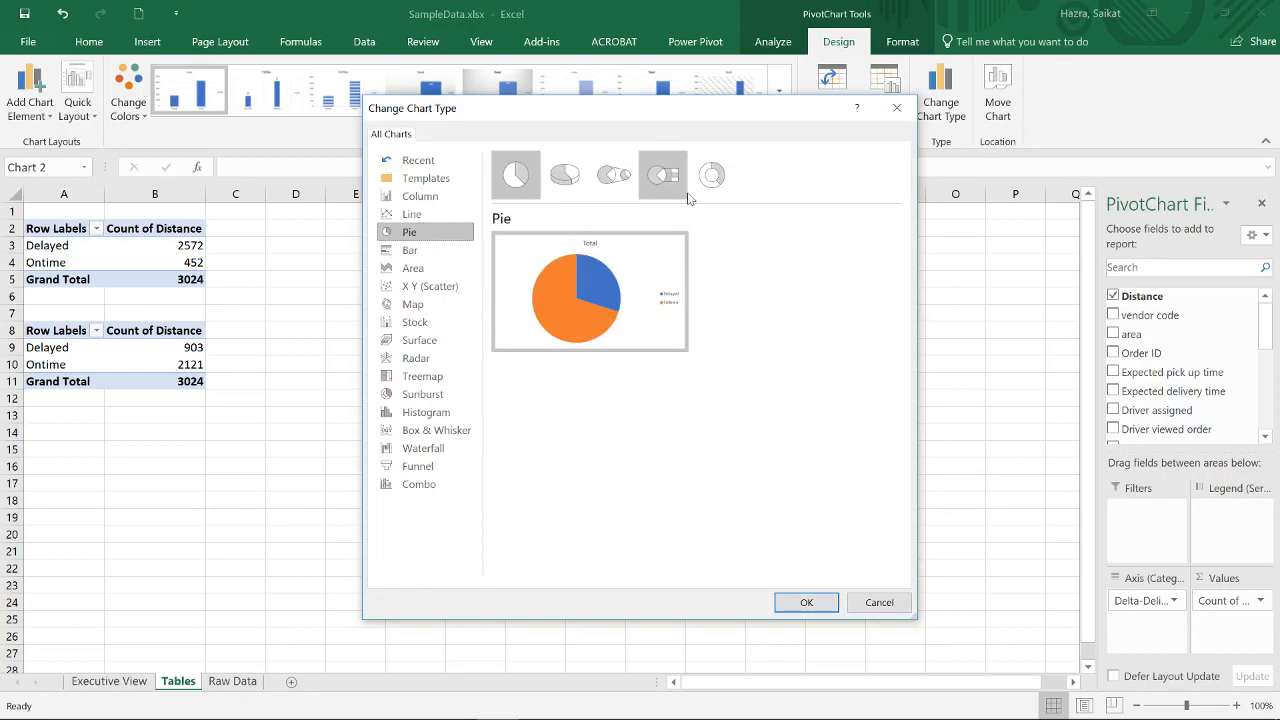
pyautogui.click(718, 176)
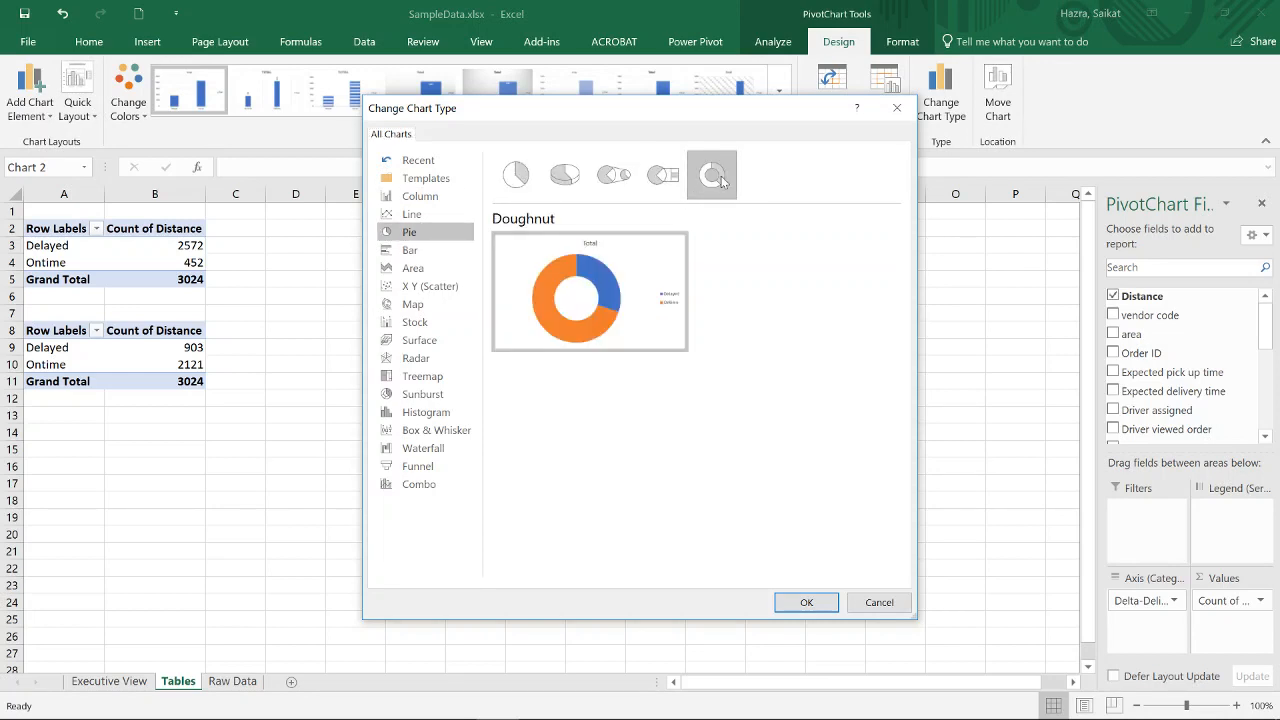
pyautogui.click(806, 603)
# Replace the doughnut chart's title with "Delta-Food Deliver"
pyautogui.click(645, 354)
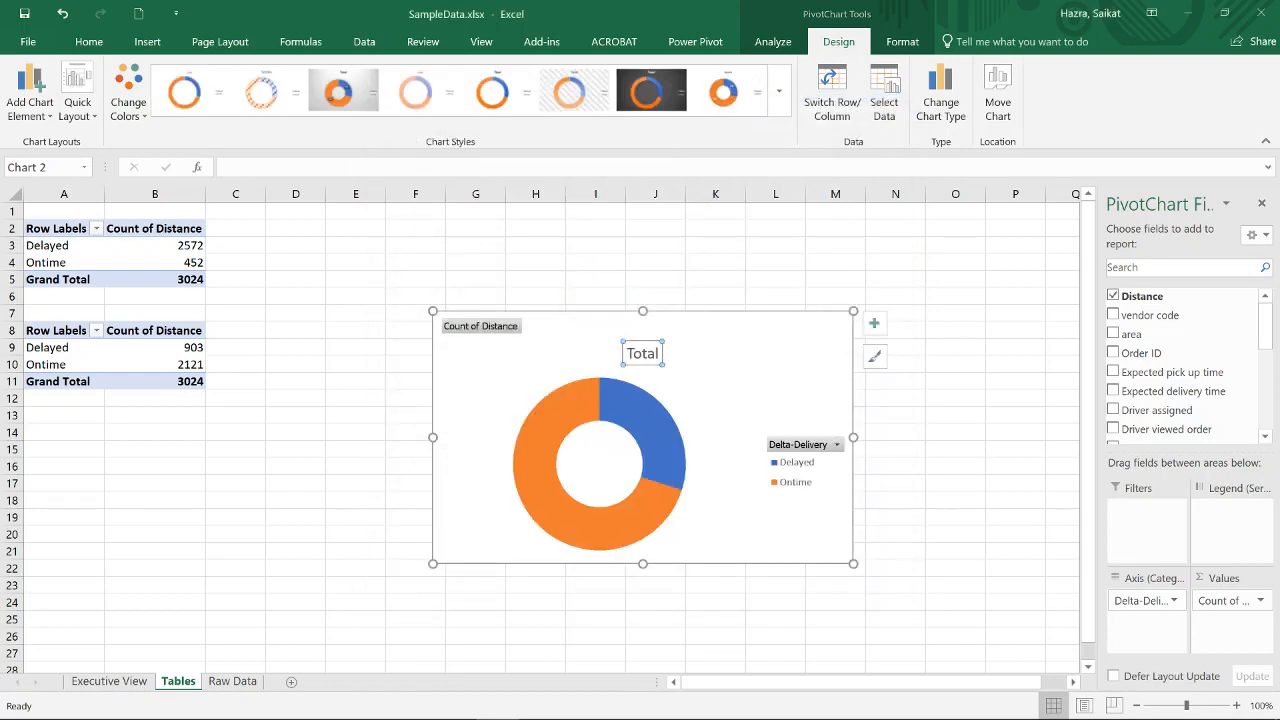
pyautogui.doubleClick(642, 353)
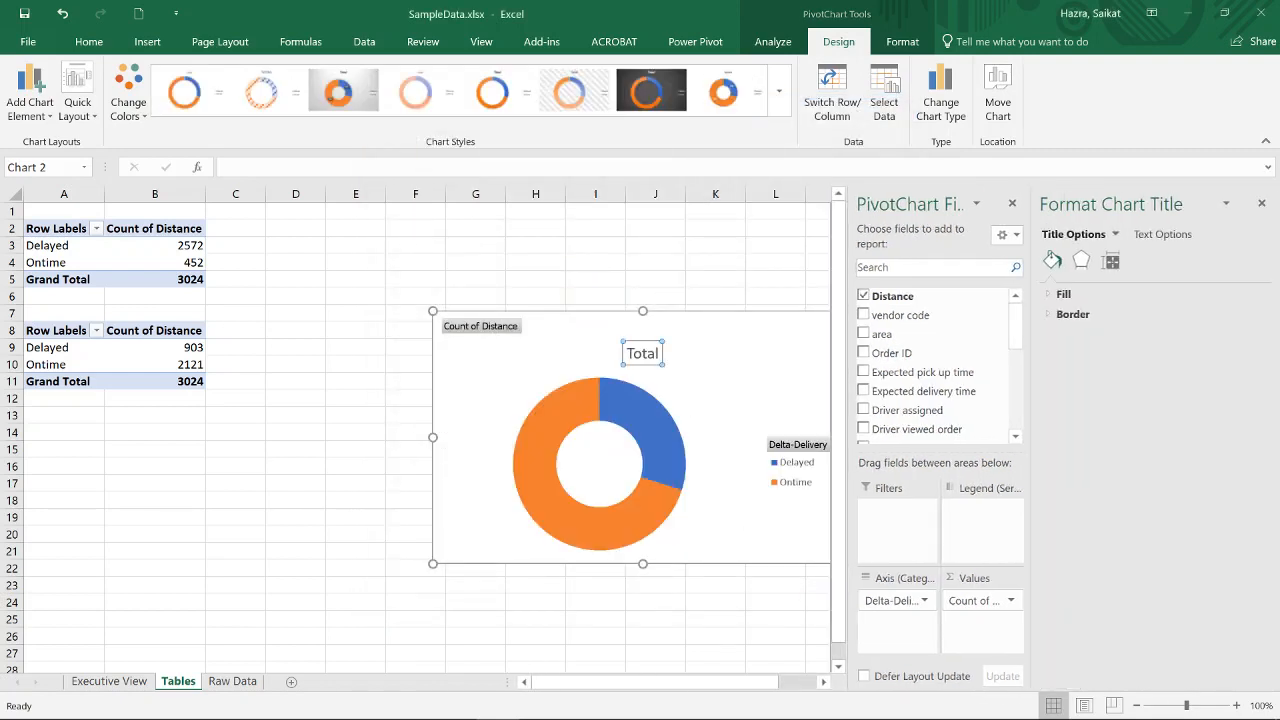
pyautogui.click(1261, 205)
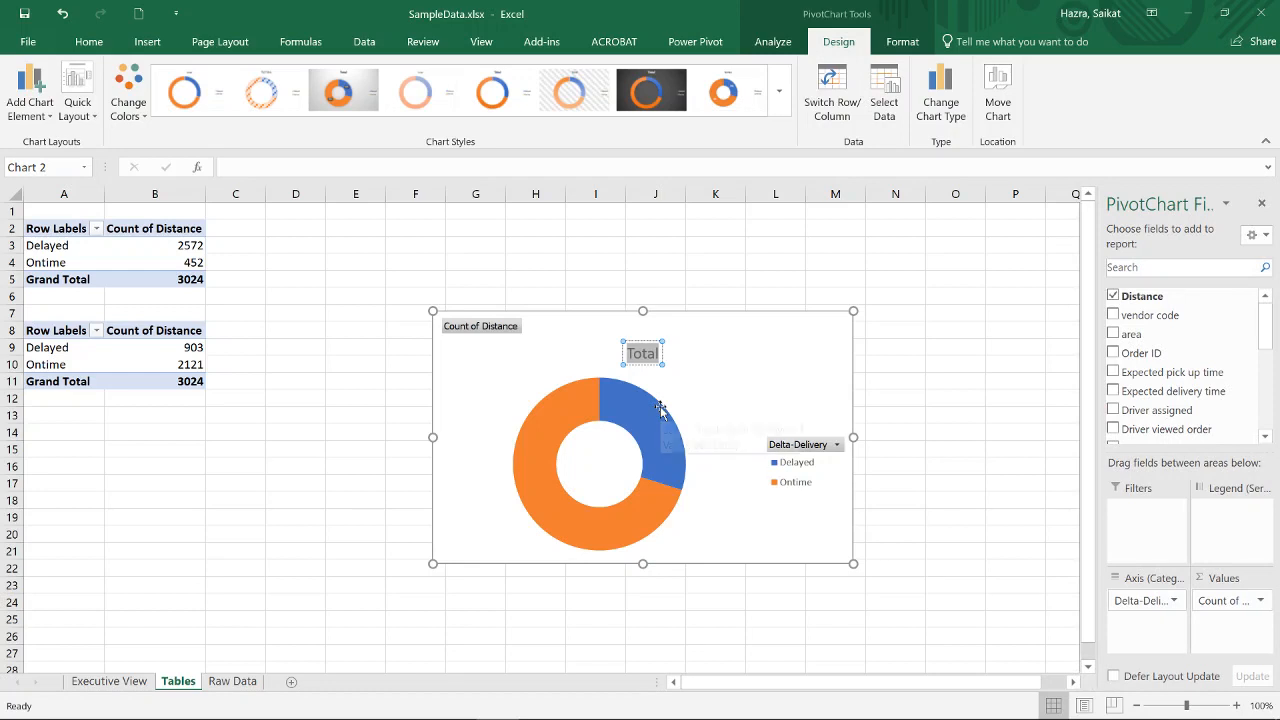
pyautogui.write('Delta')
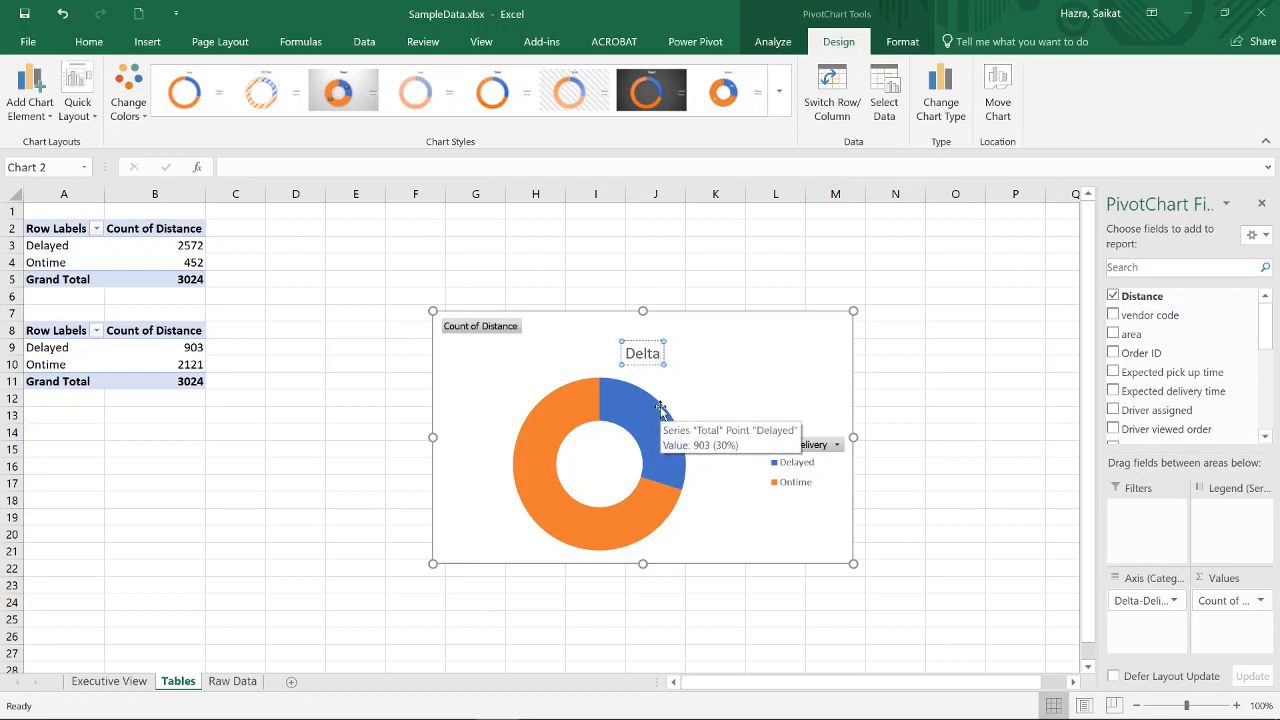
pyautogui.write('-D')
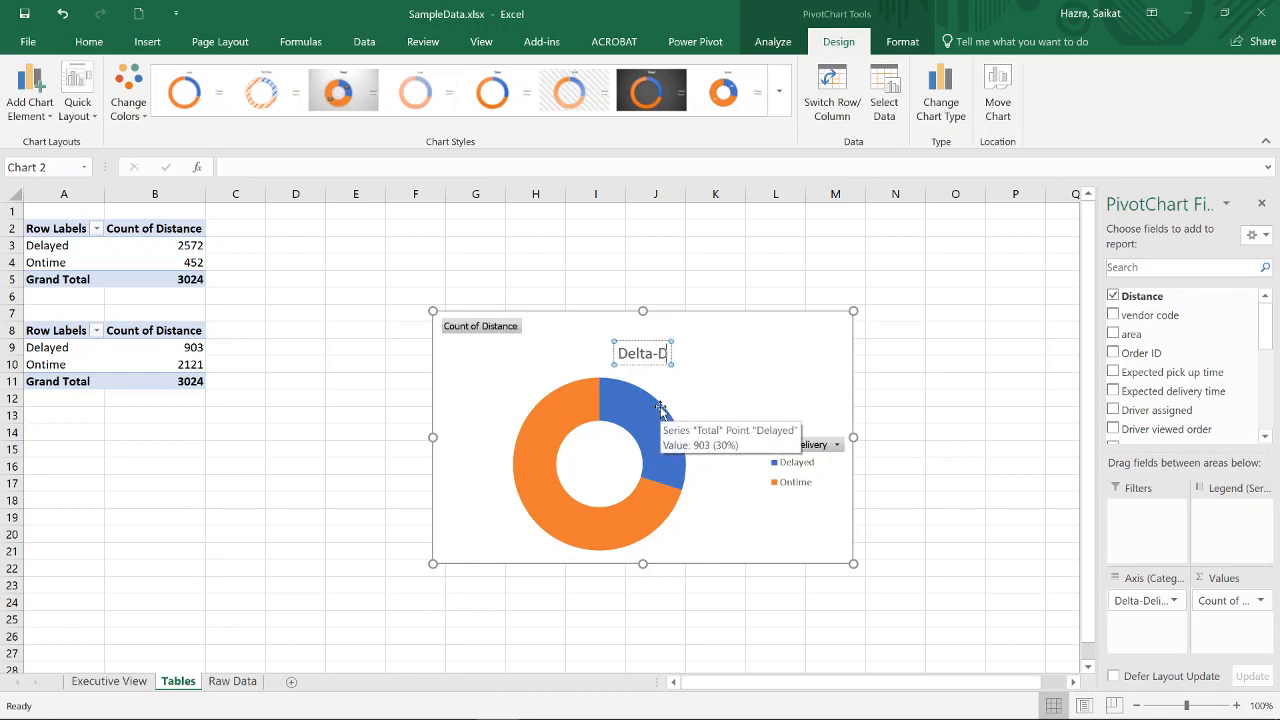
pyautogui.write('eliver')
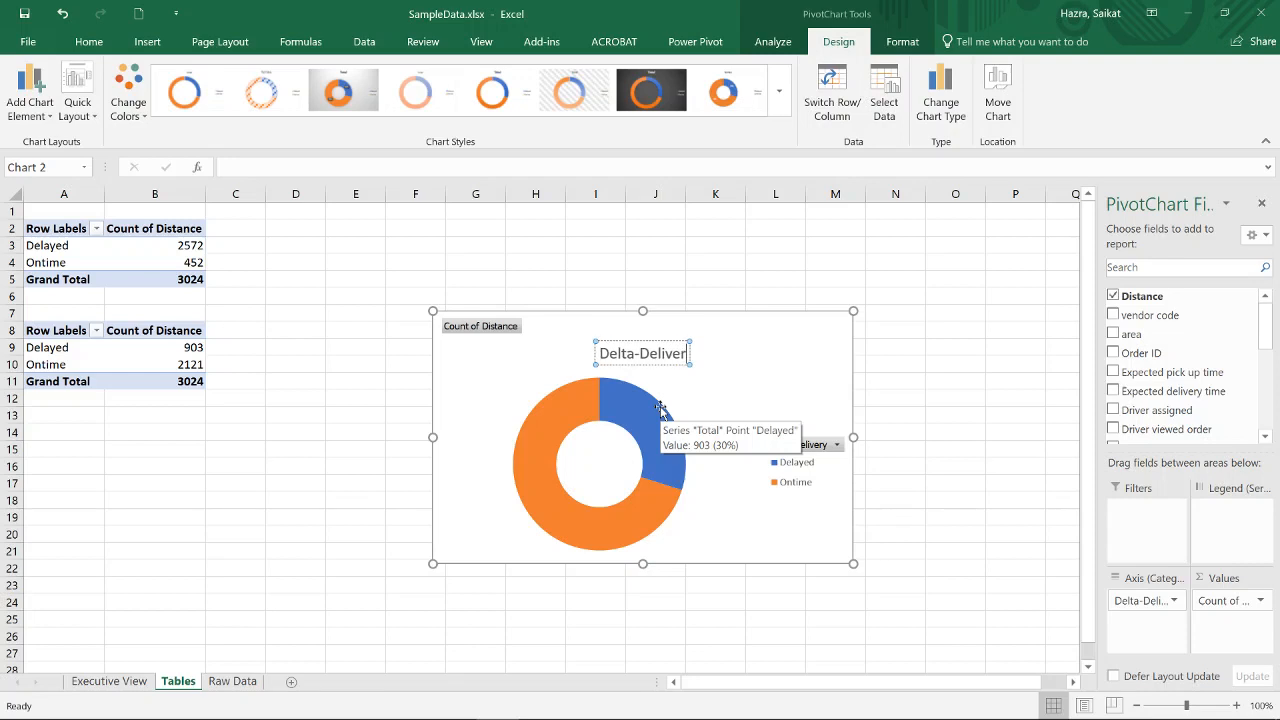
pyautogui.write('-')
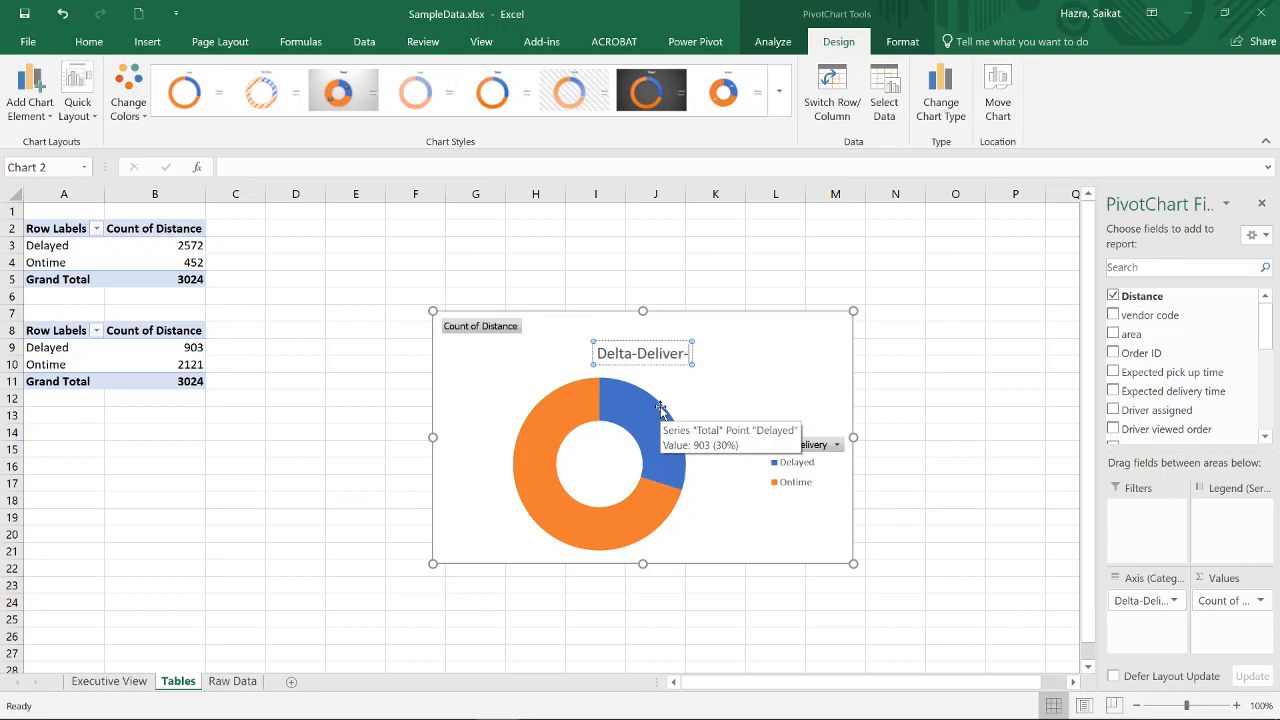
pyautogui.press('BackSpace')
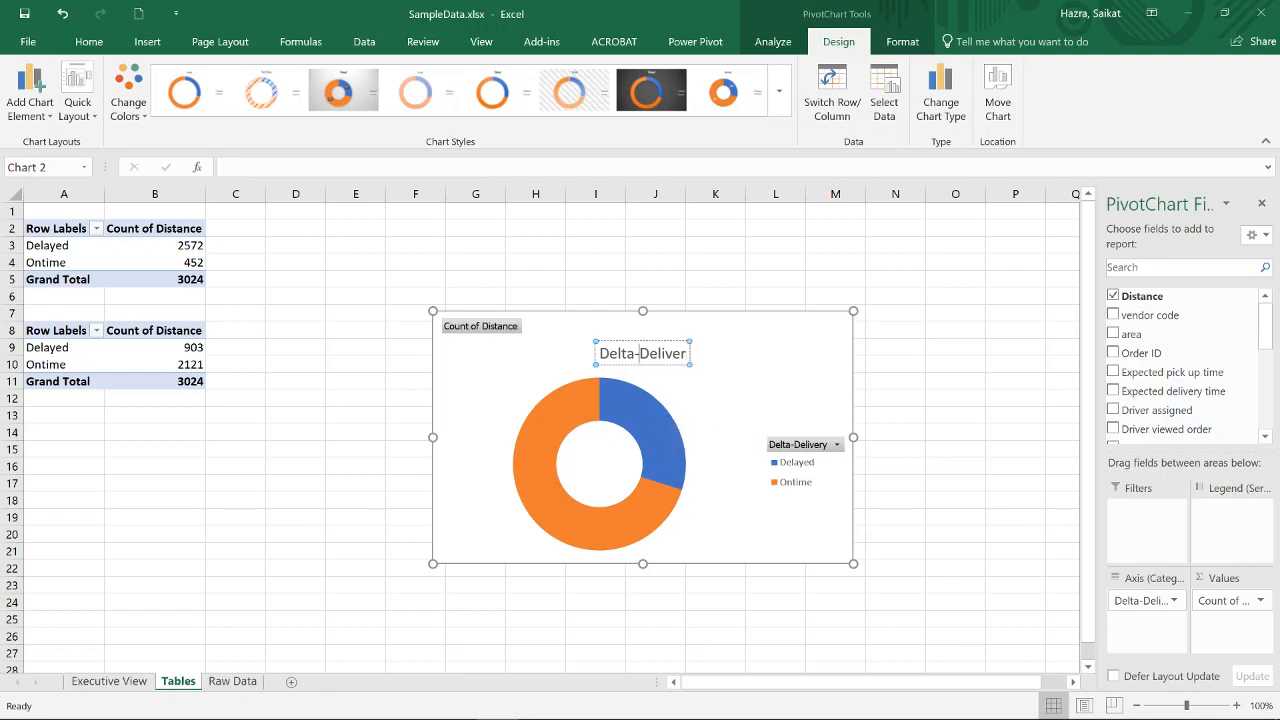
pyautogui.write('Food')
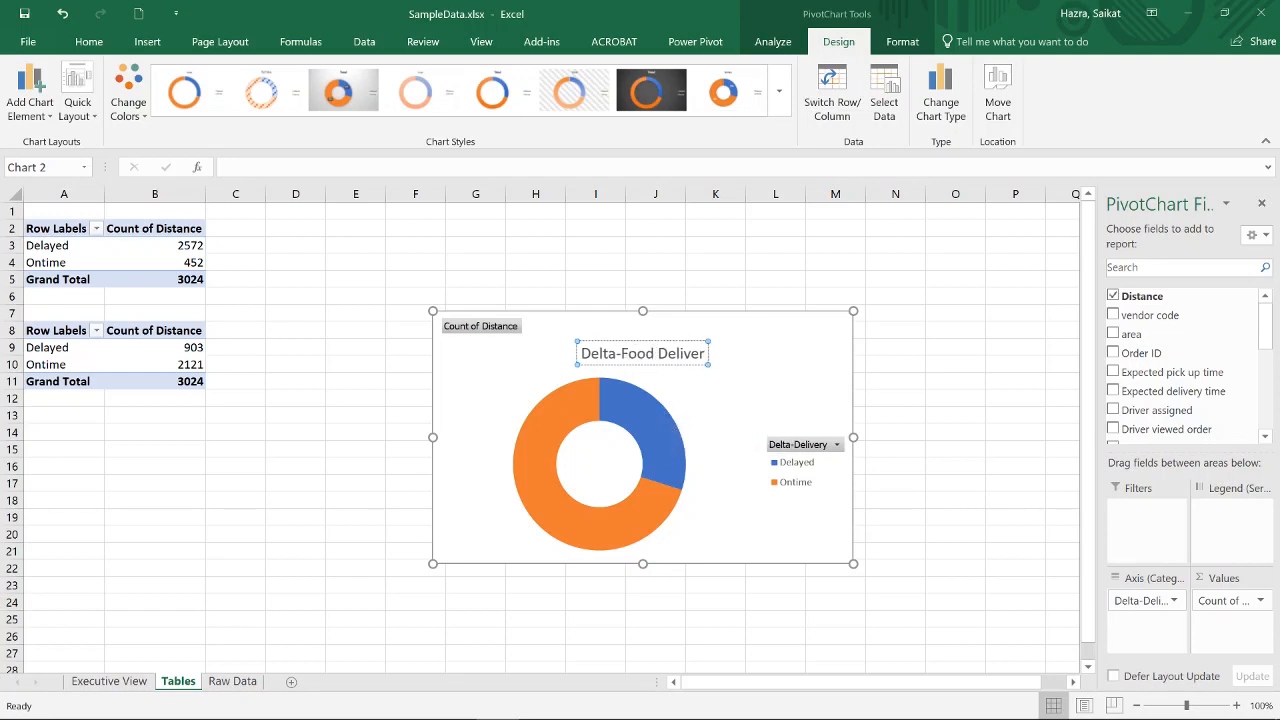
pyautogui.click(606, 343)
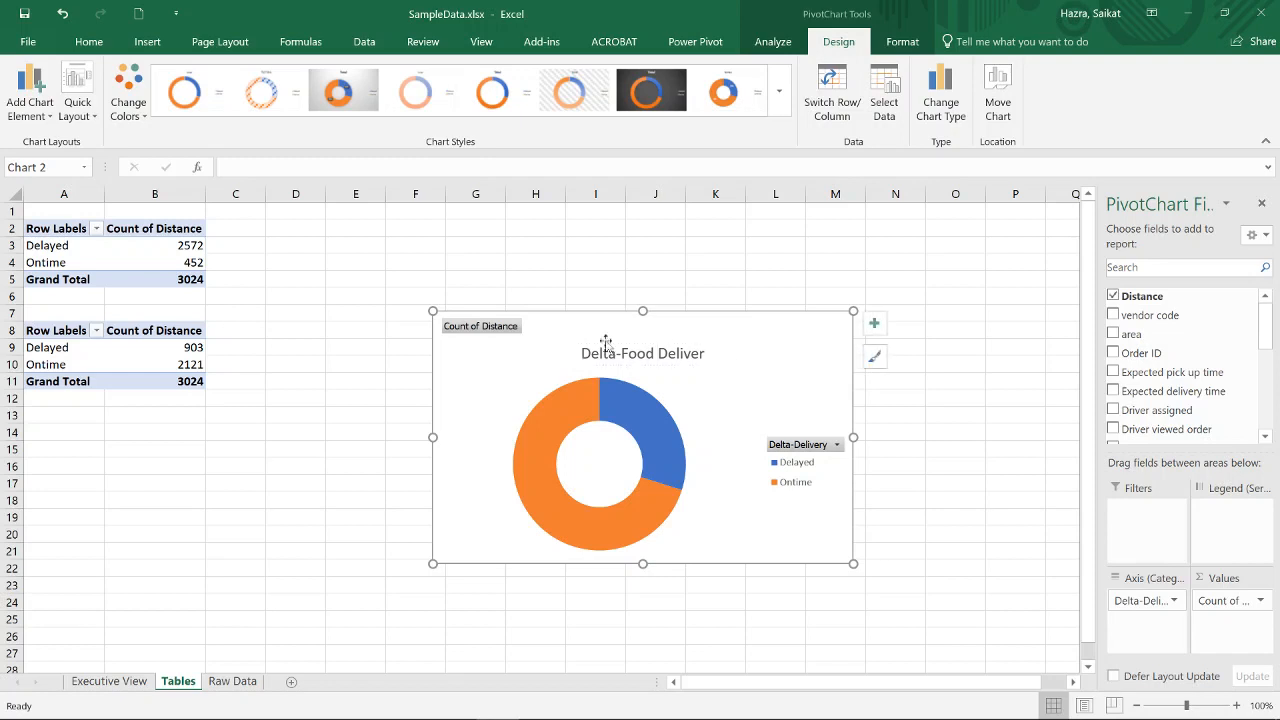
# Hide the value field buttons on the doughnut chart and apply the grey gradient chart style with dark percentage labels
pyautogui.rightClick(513, 334)
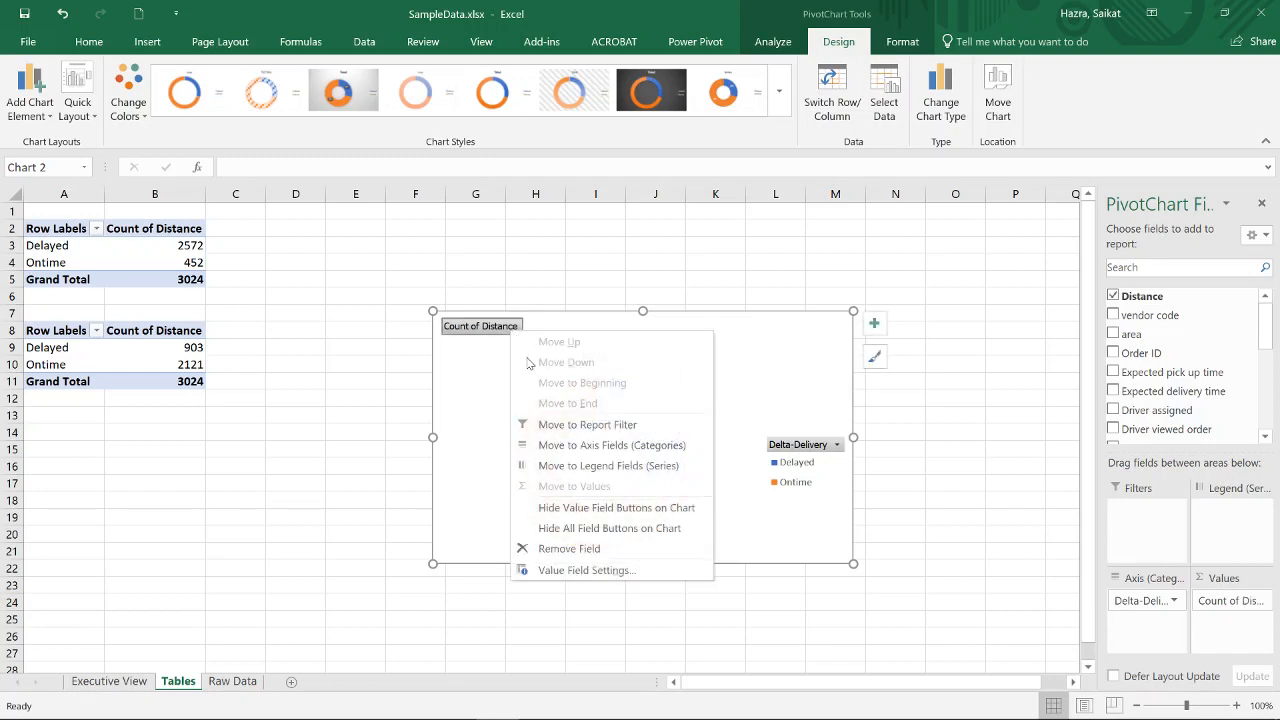
pyautogui.click(606, 507)
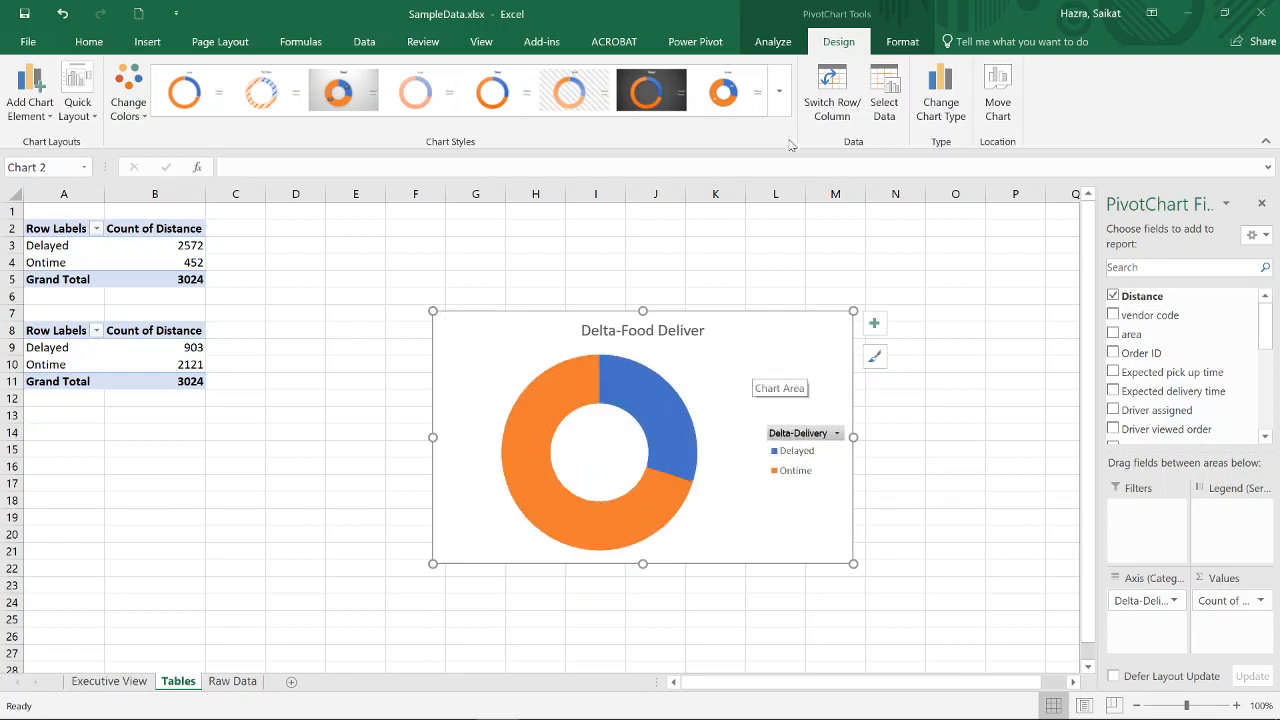
pyautogui.click(779, 91)
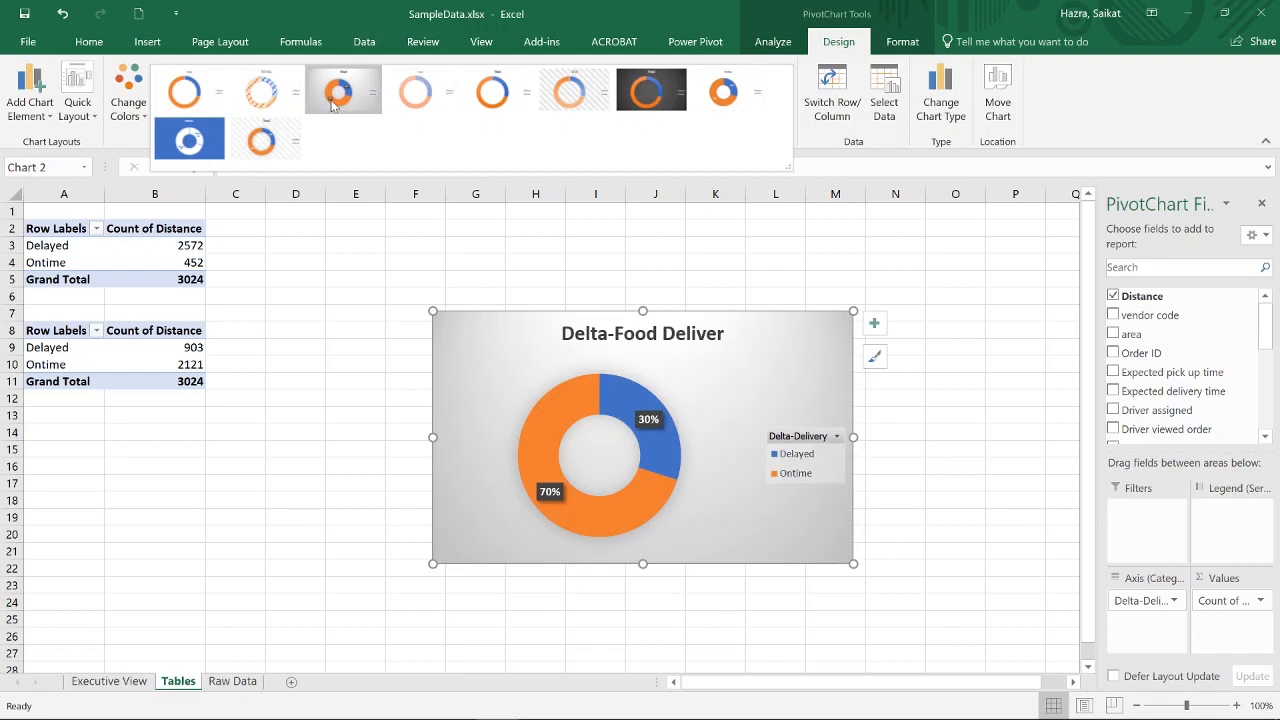
pyautogui.click(334, 106)
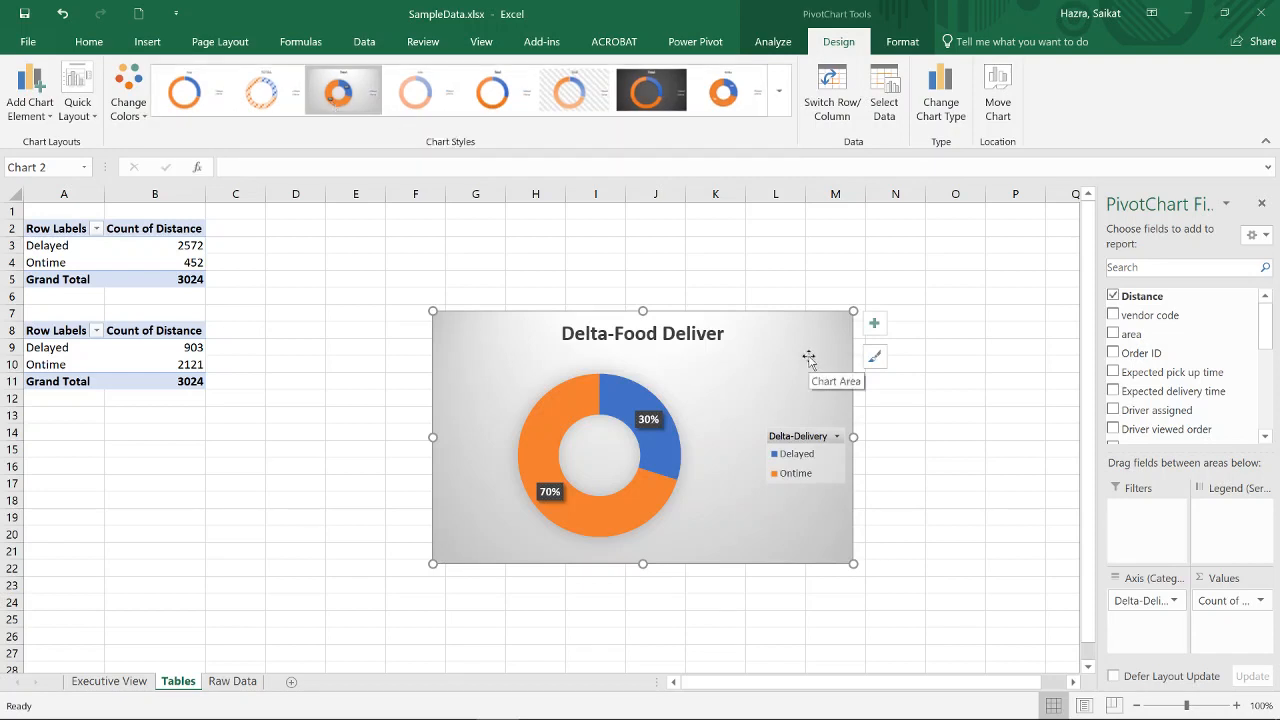
# Move the doughnut chart from the Tables sheet to Executive View, beside the pie chart, and shrink it to end near row 14
pyautogui.press('Delete')
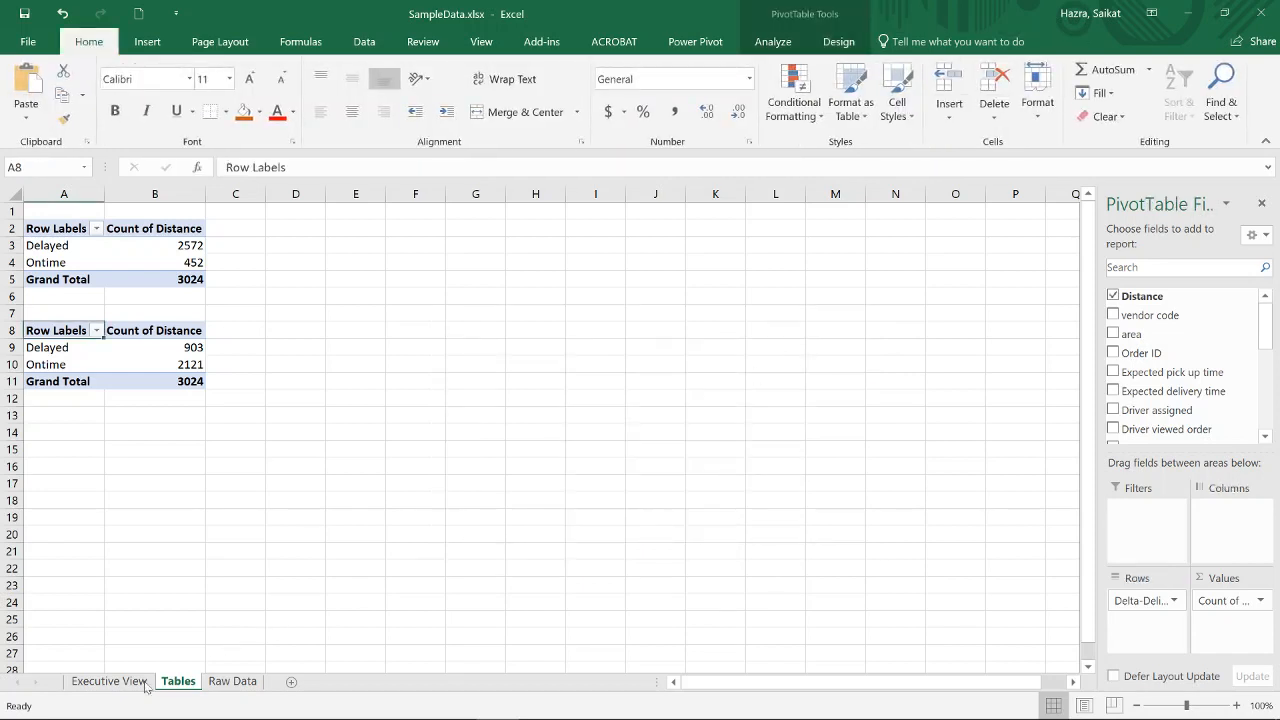
pyautogui.click(112, 683)
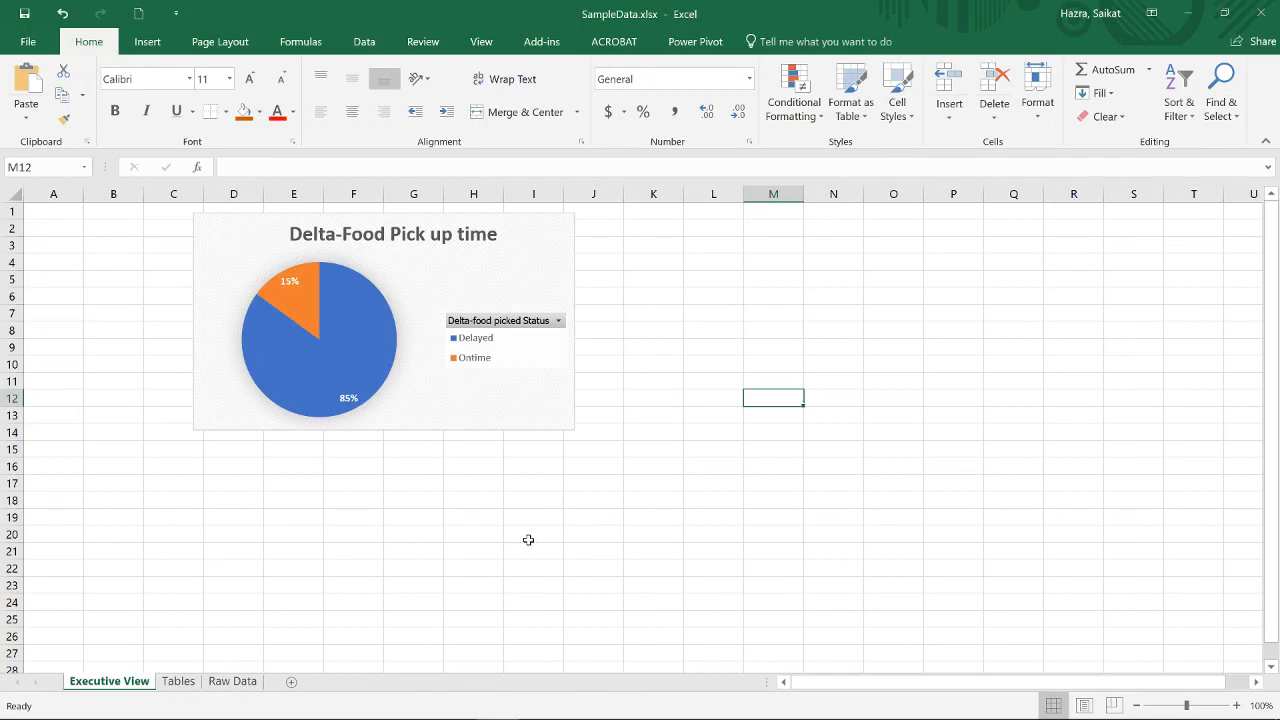
pyautogui.hotkey('ctrl', 'v')
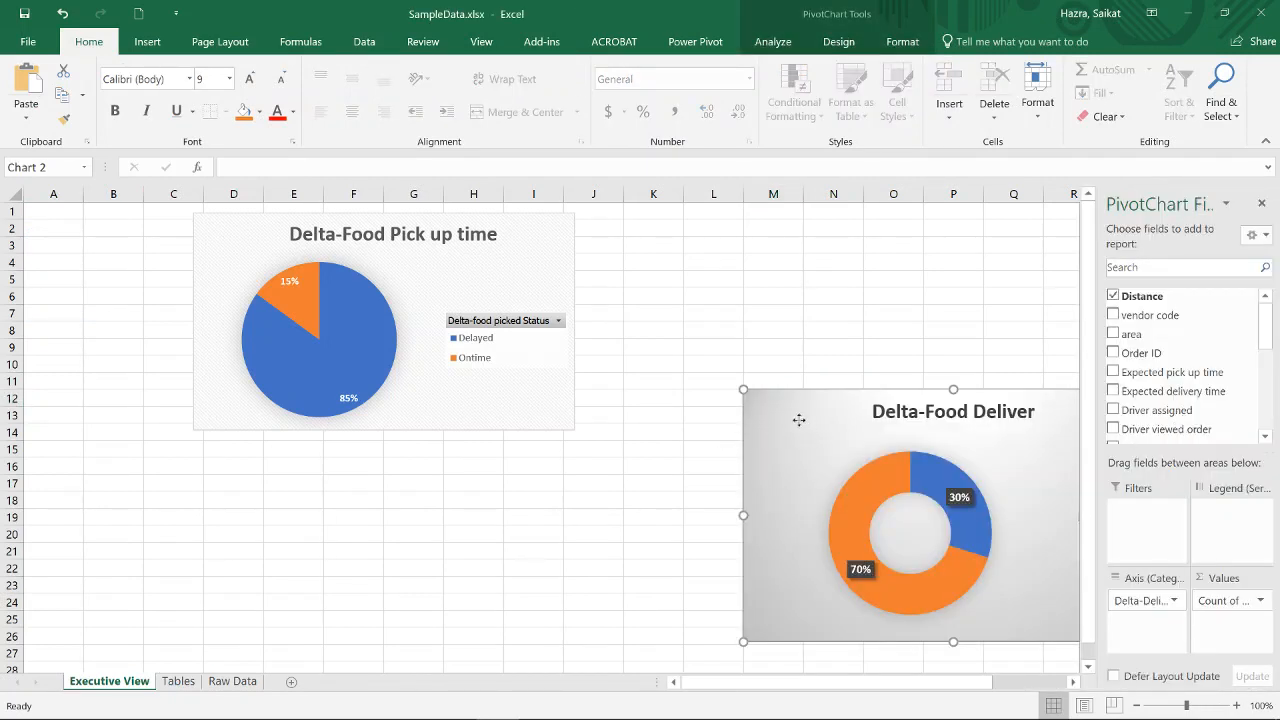
pyautogui.moveTo(797, 417); pyautogui.dragTo(657, 249)
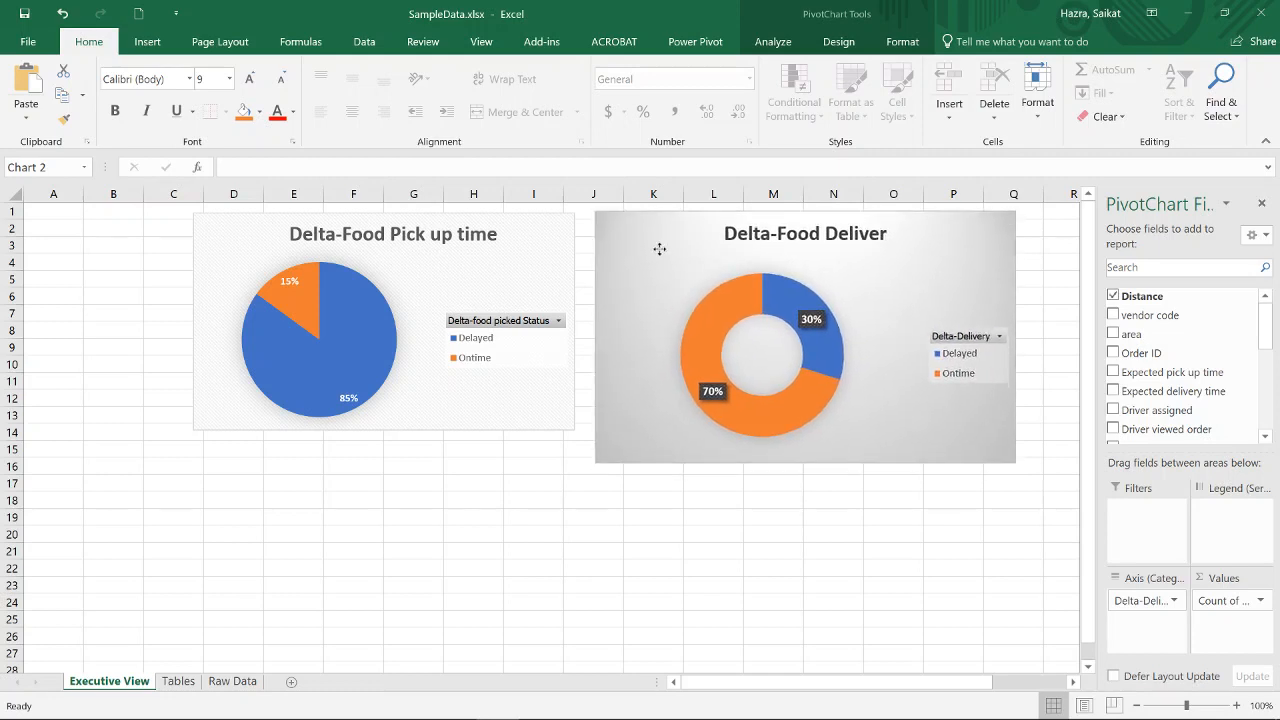
pyautogui.moveTo(1015, 461); pyautogui.dragTo(961, 430)
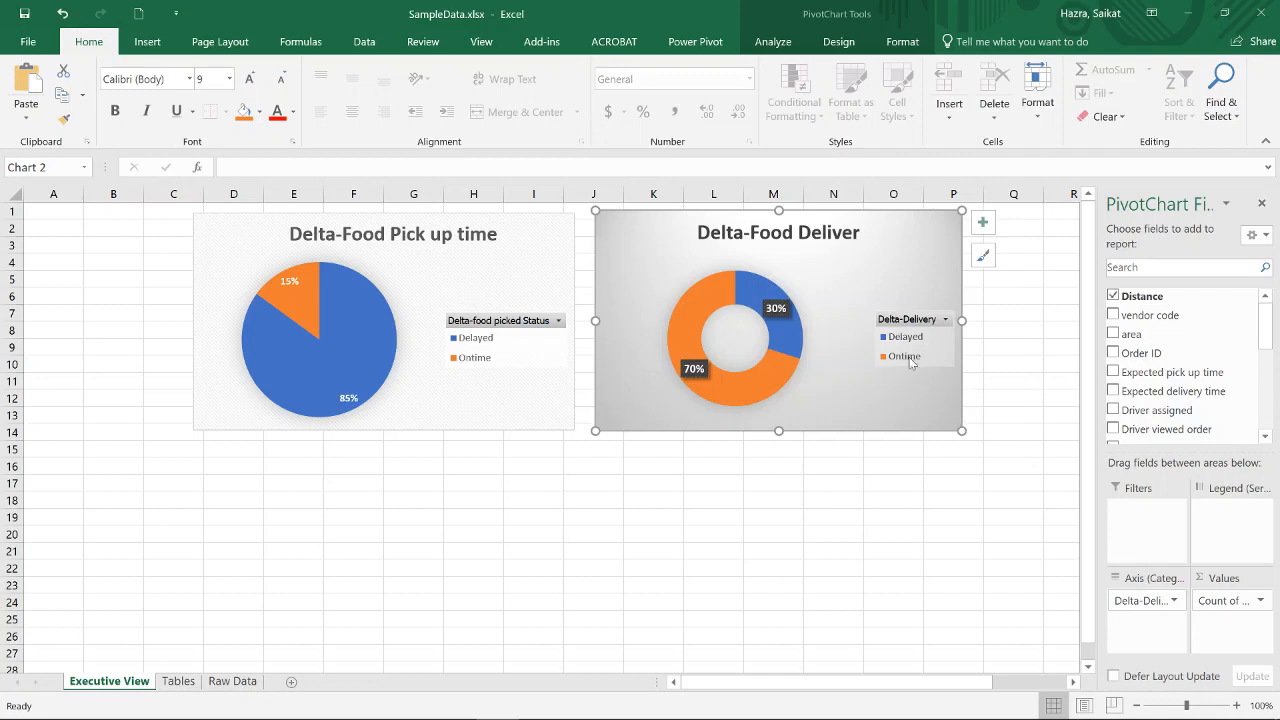
# Align the doughnut chart's top edge with the neighbouring pie chart and save the workbook
pyautogui.click(906, 448)
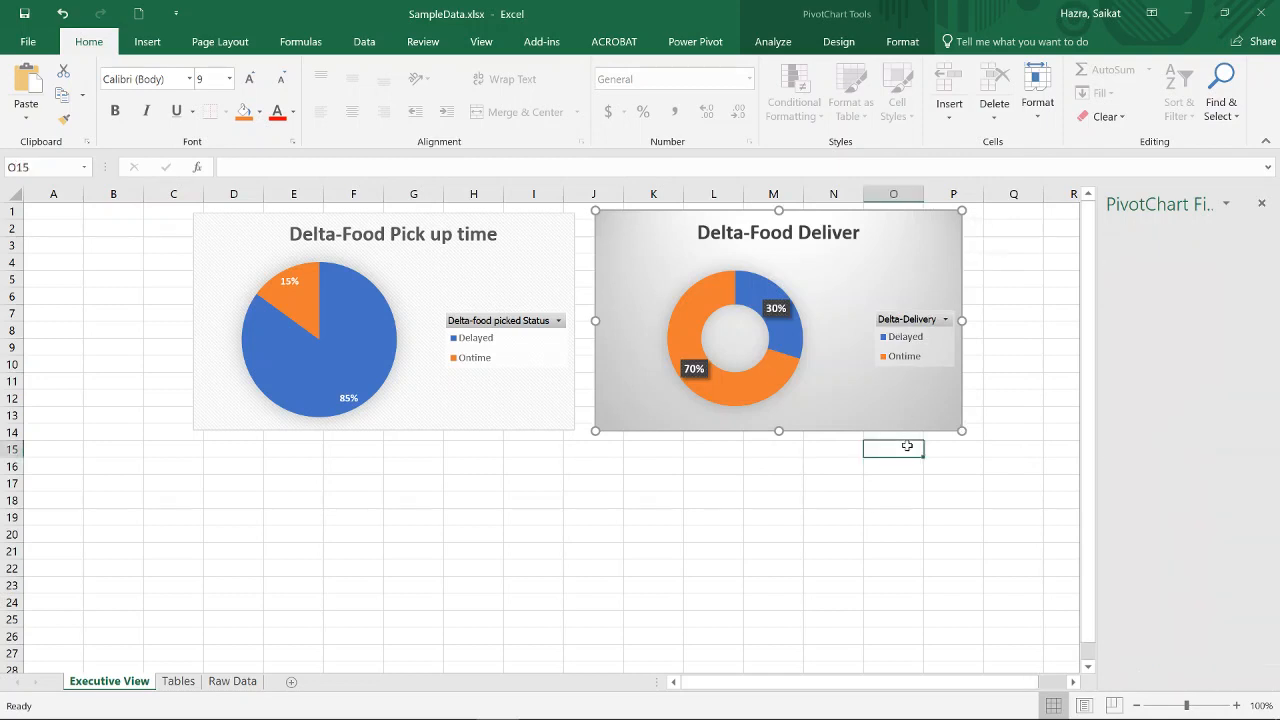
pyautogui.click(872, 260)
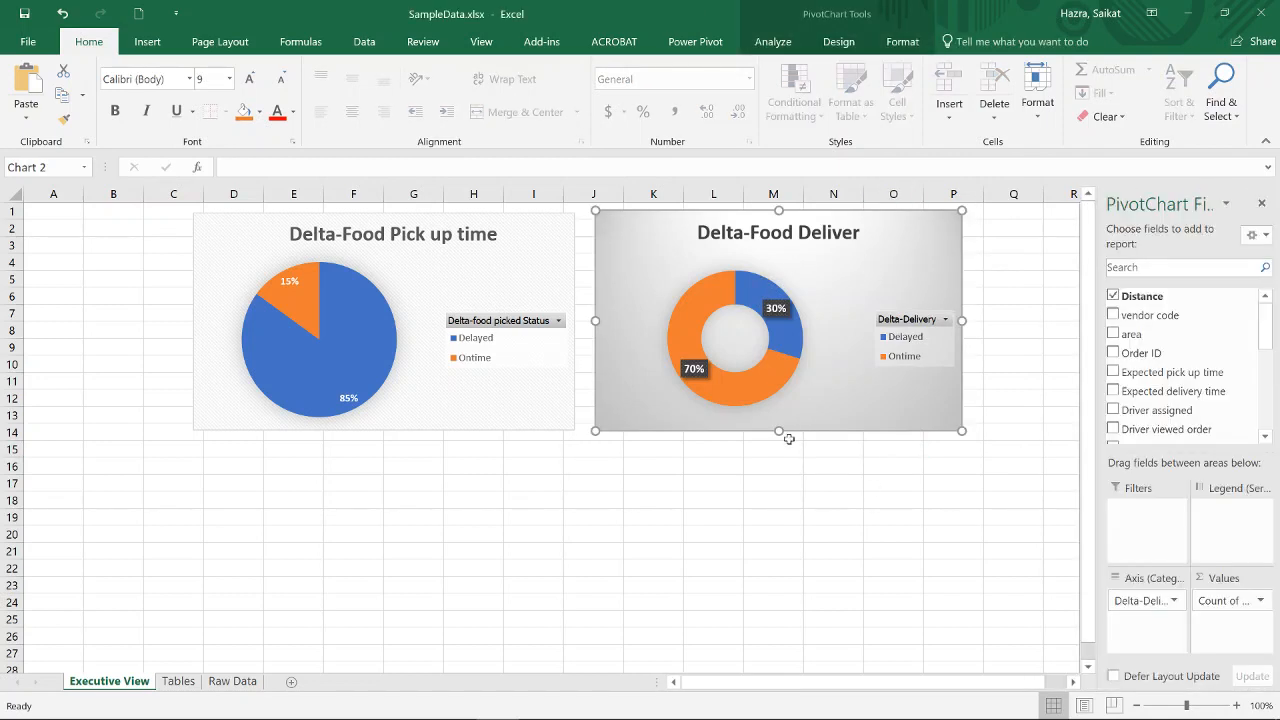
pyautogui.moveTo(778, 432); pyautogui.dragTo(818, 406)
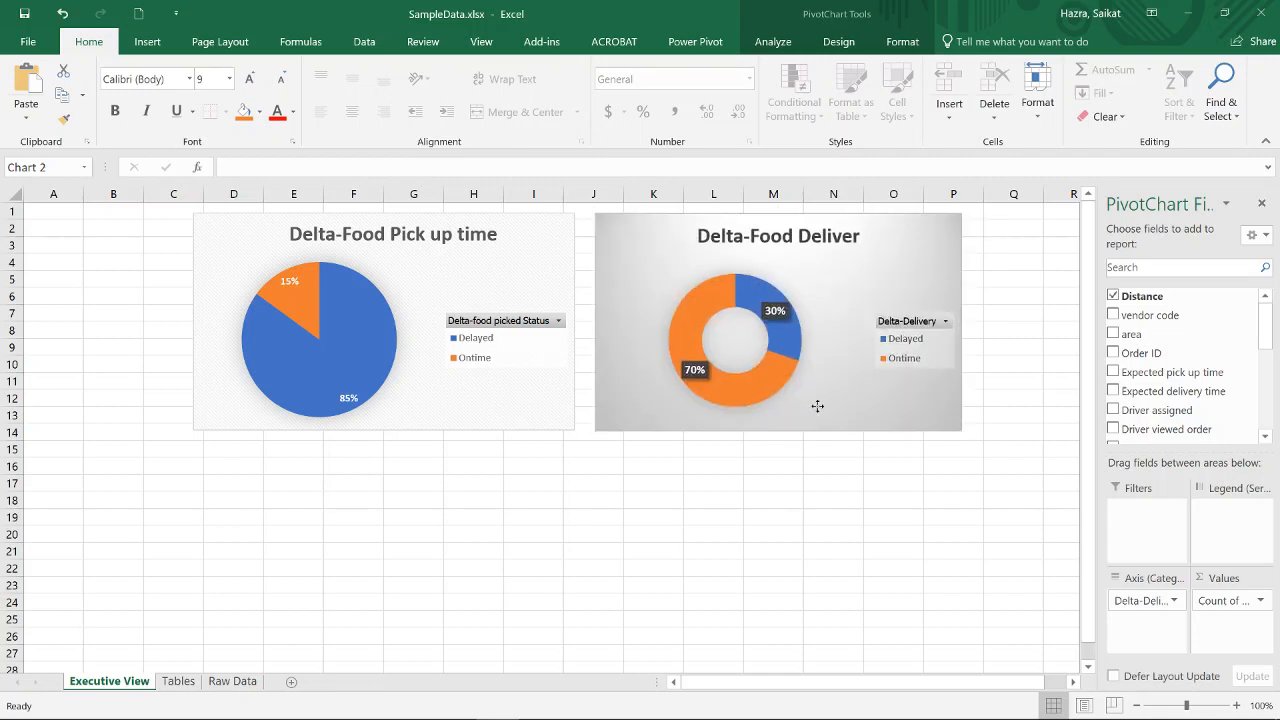
pyautogui.click(789, 531)
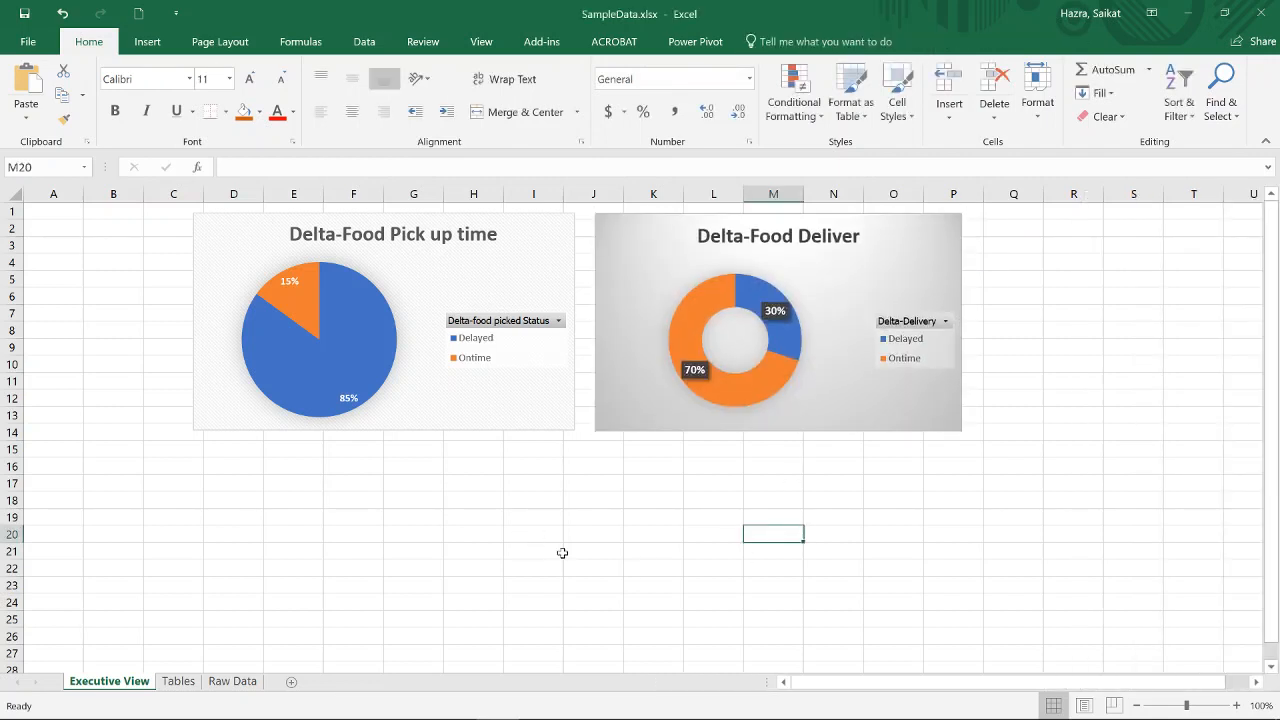
pyautogui.hotkey('ctrl', 's')
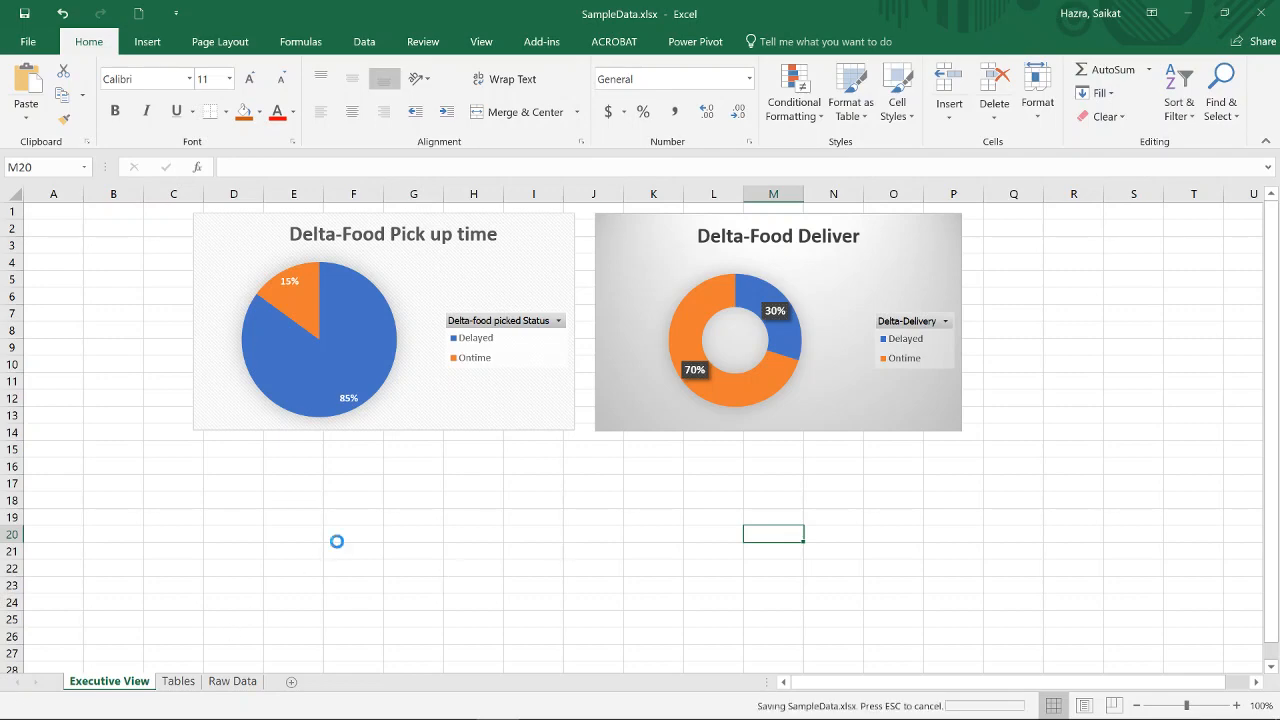
# Insert a PivotChart based on the Raw Data table, placed on the existing Tables worksheet at cell A14
pyautogui.click(236, 685)
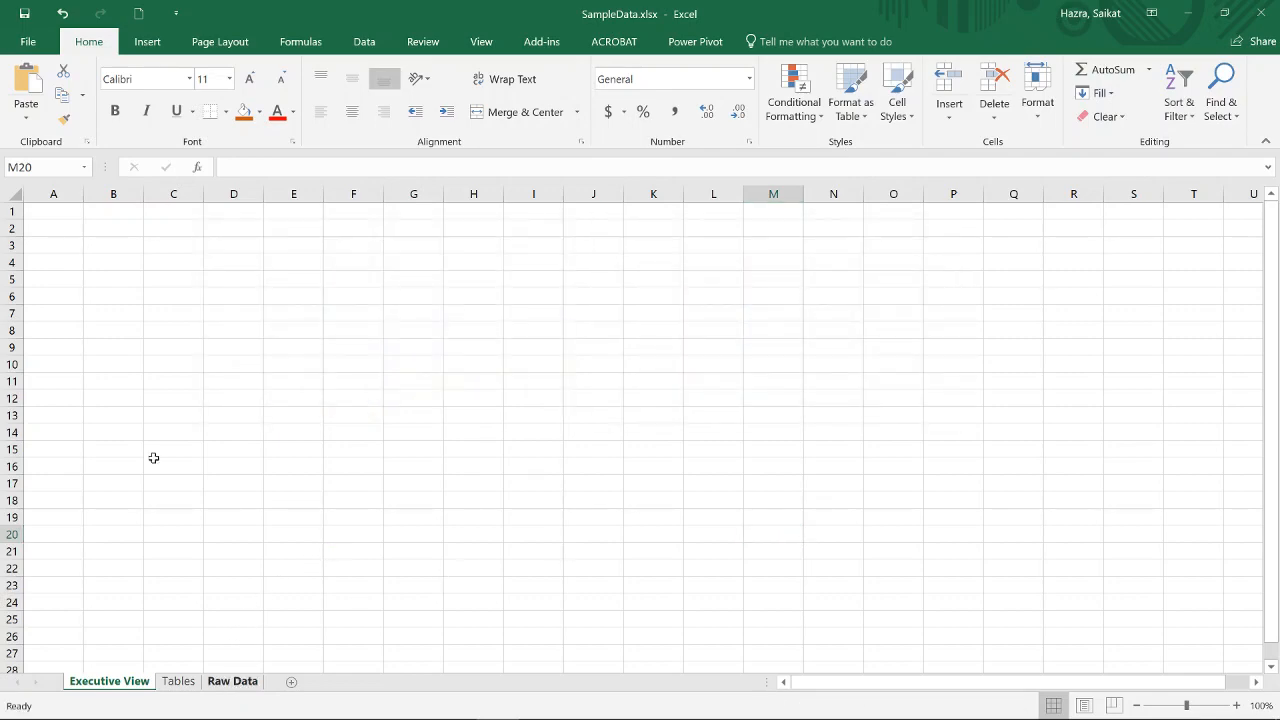
pyautogui.click(137, 41)
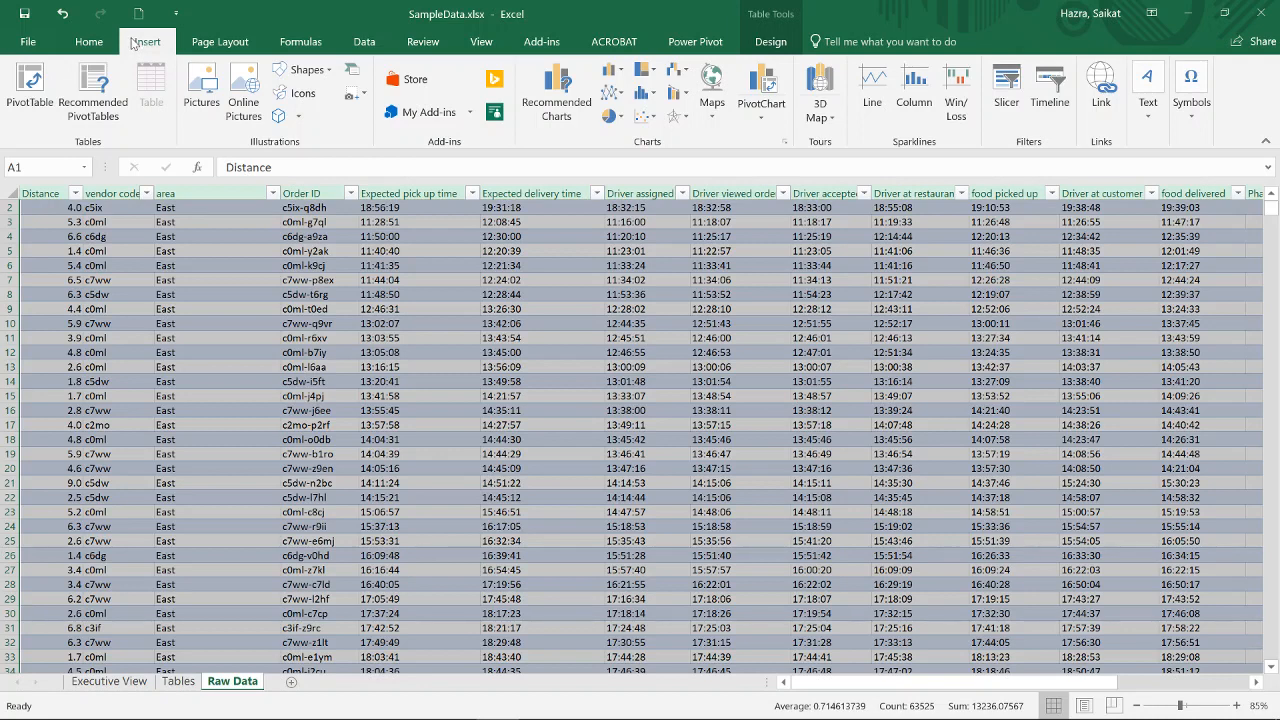
pyautogui.click(759, 112)
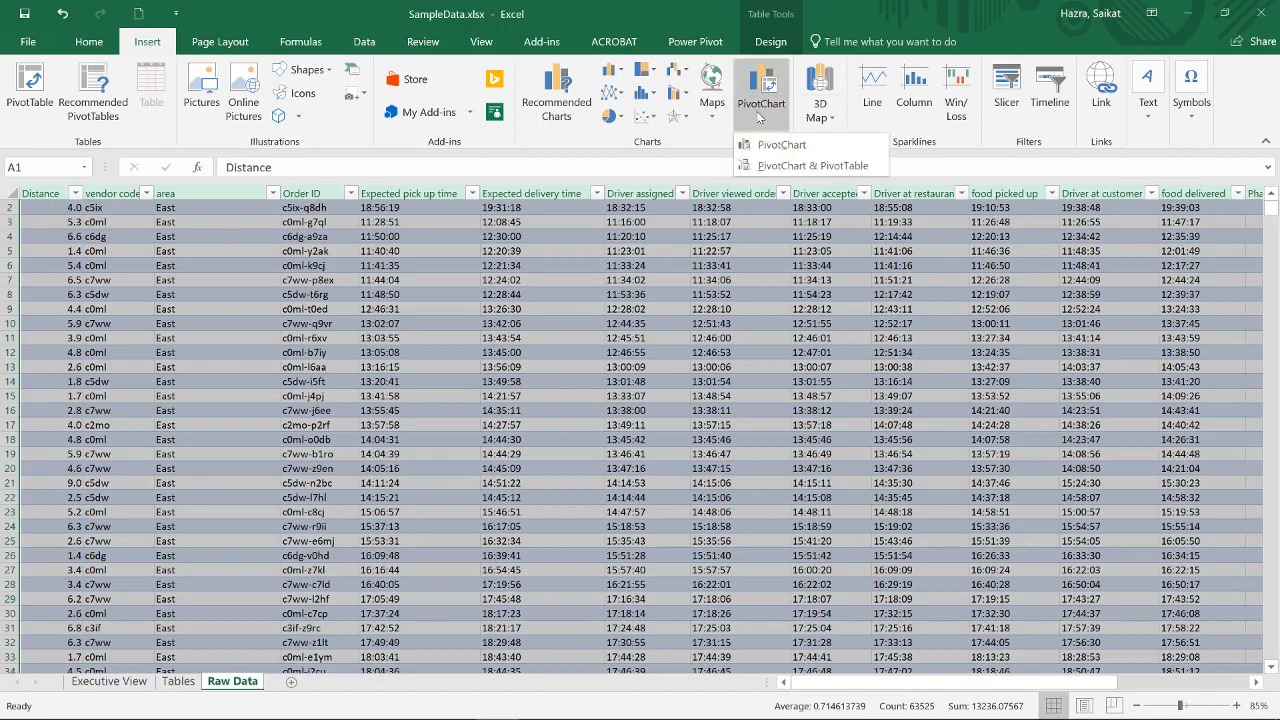
pyautogui.click(778, 145)
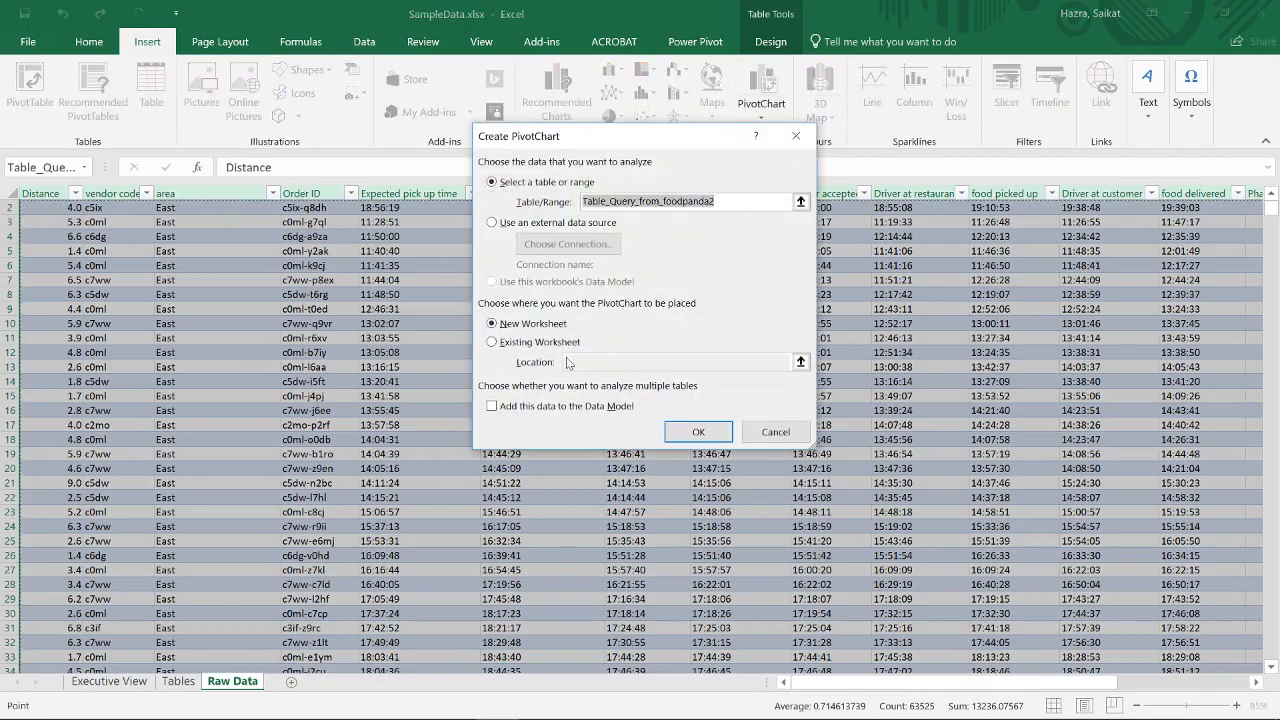
pyautogui.click(540, 342)
pyautogui.click(800, 362)
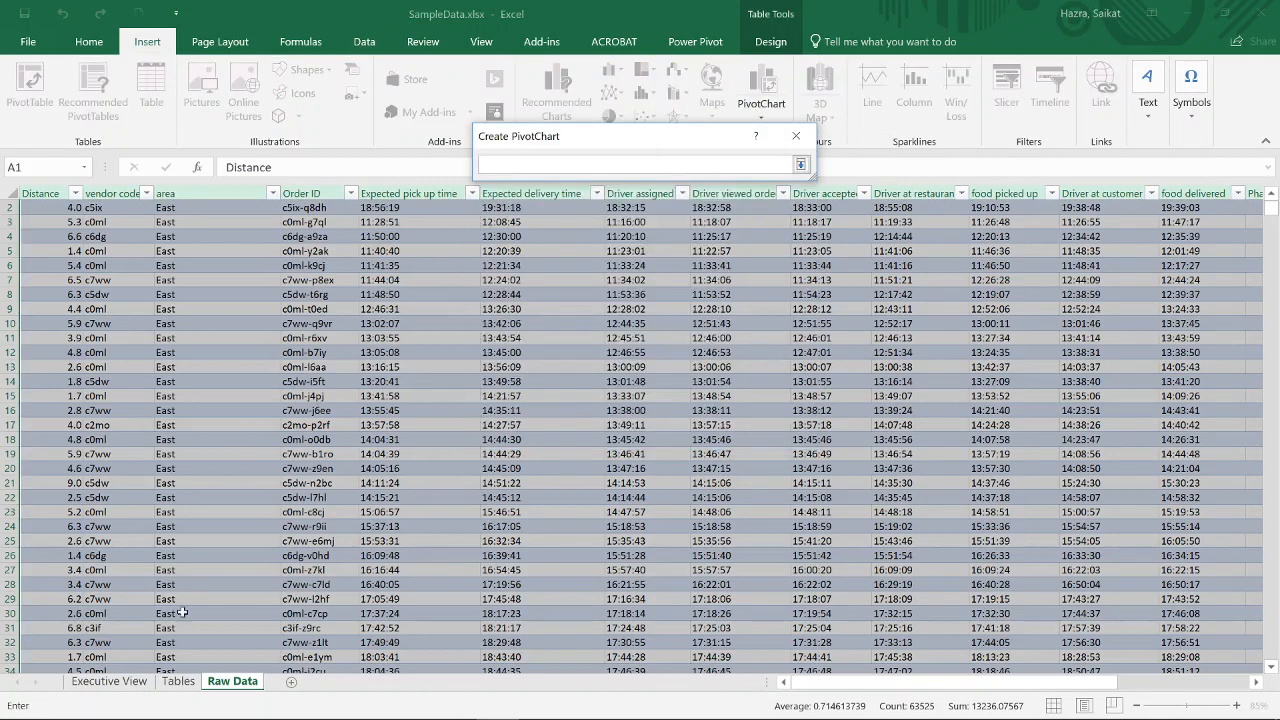
pyautogui.click(178, 681)
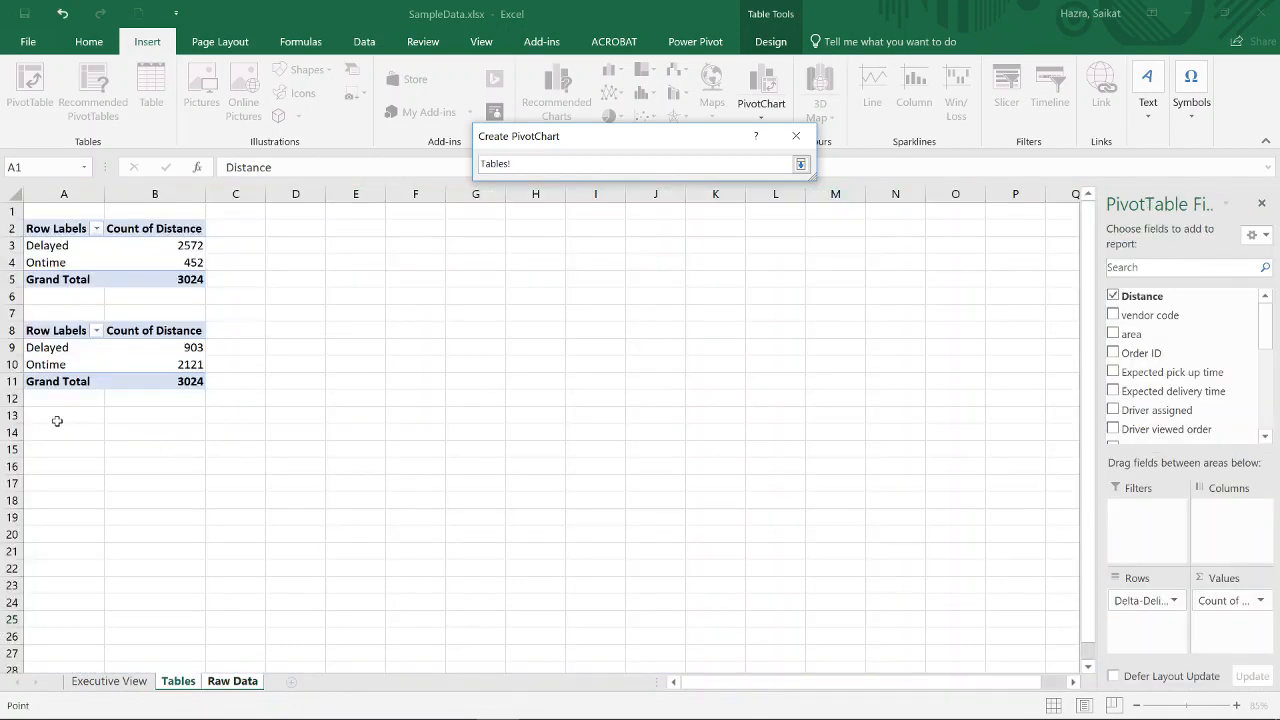
pyautogui.click(57, 421)
pyautogui.click(57, 432)
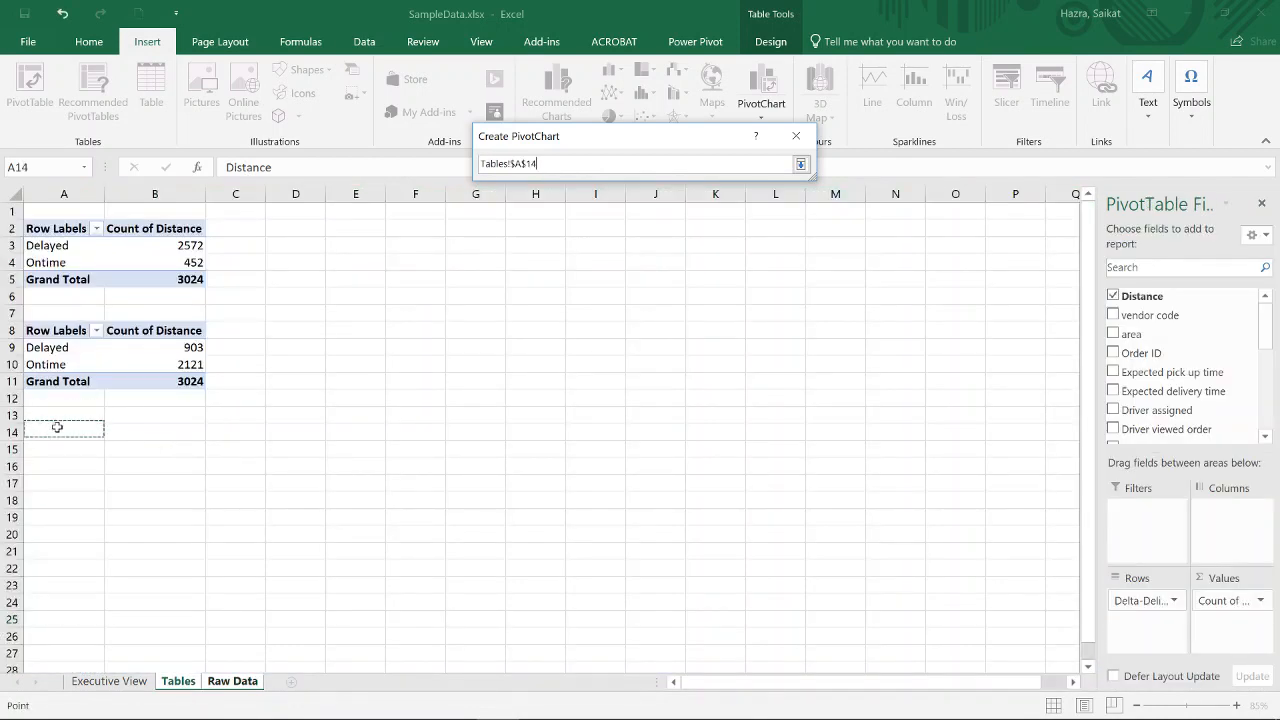
pyautogui.click(800, 164)
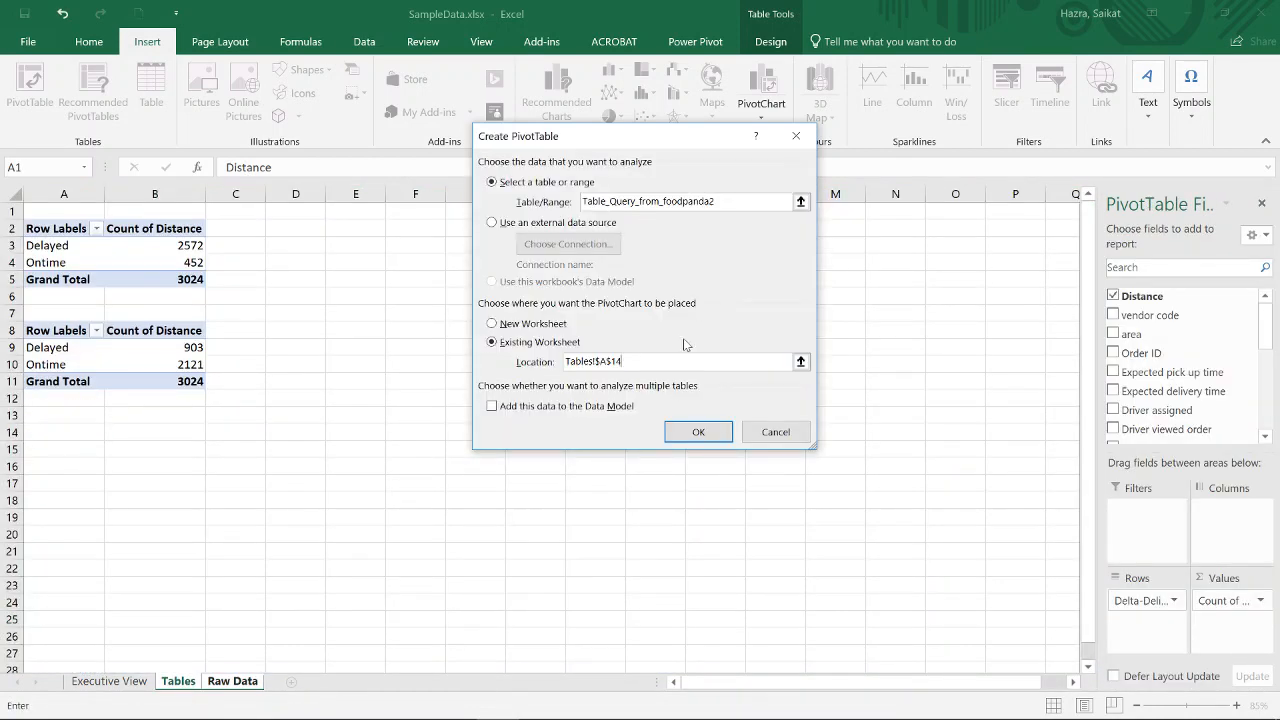
pyautogui.click(695, 432)
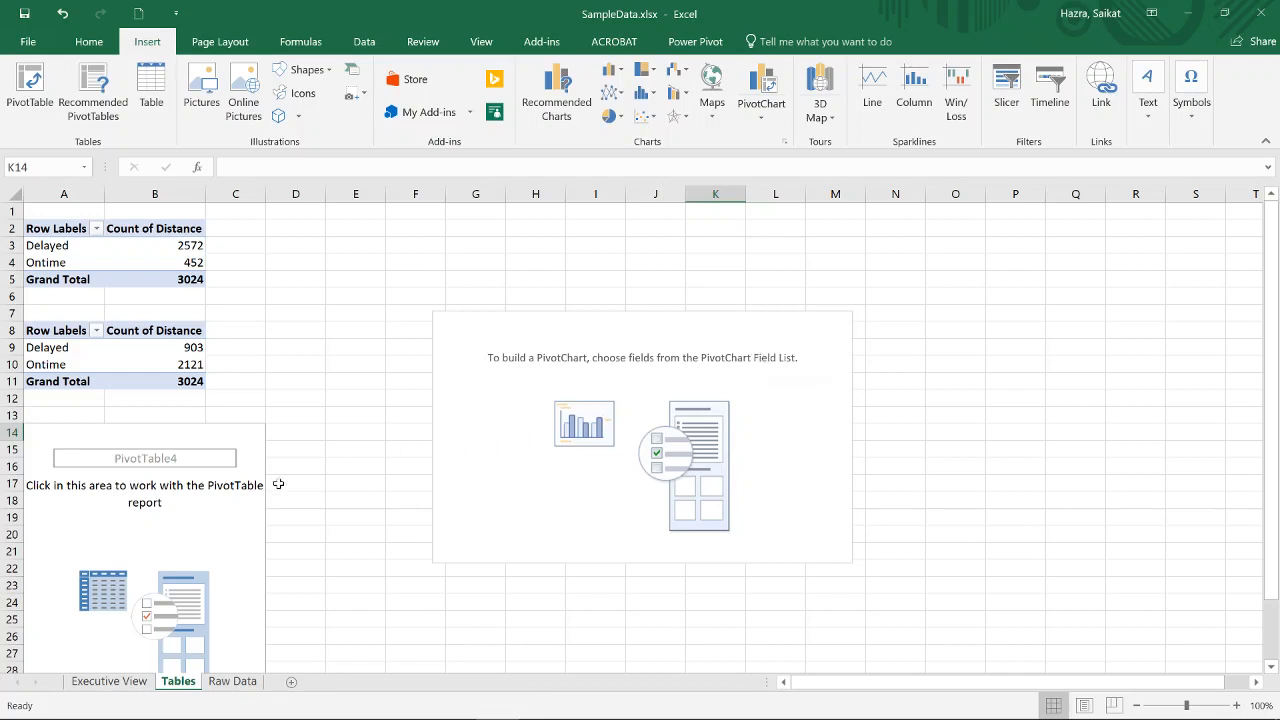
# Build the new pivot table with area as rows and Distance as values, summarized by Count
pyautogui.click(236, 500)
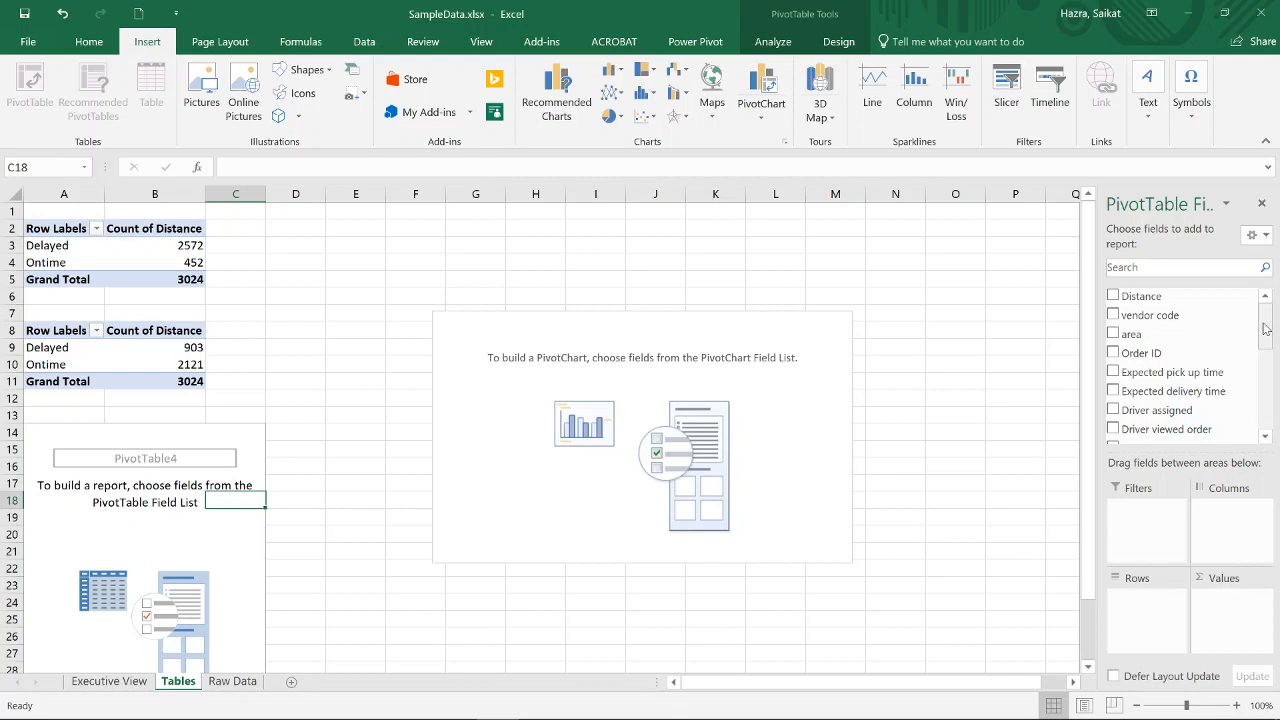
pyautogui.moveTo(1170, 338); pyautogui.dragTo(1152, 619)
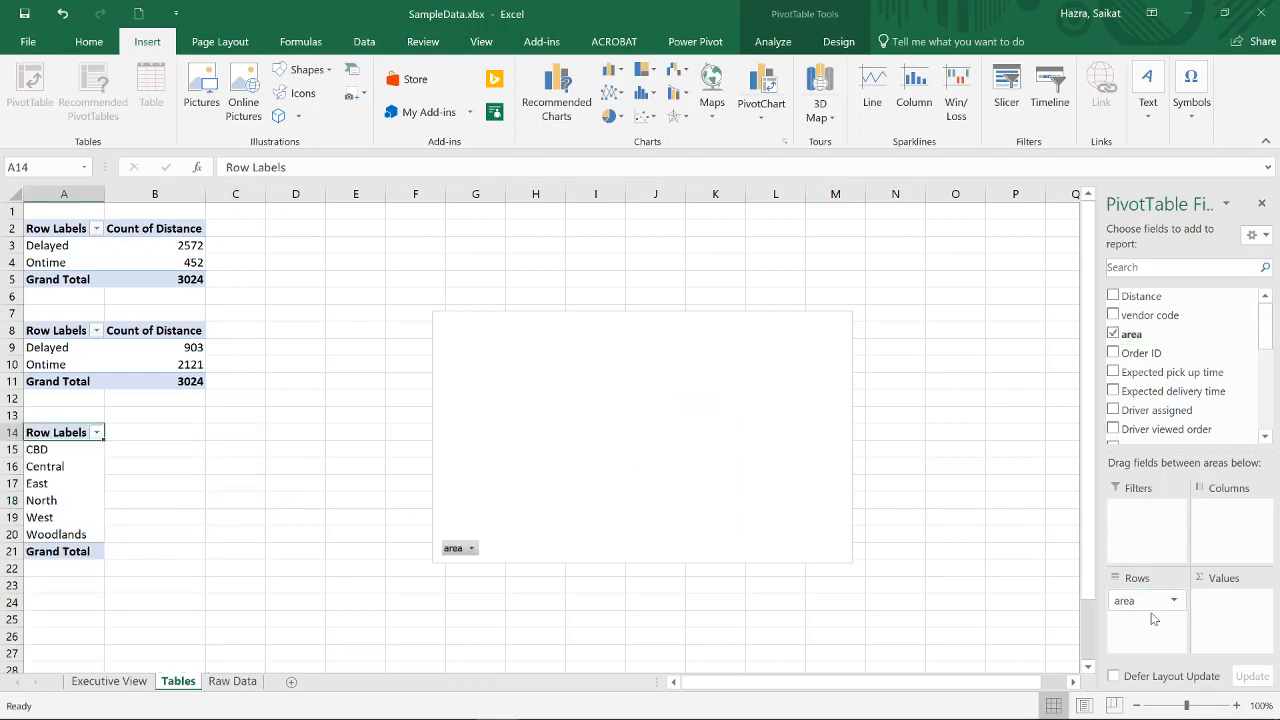
pyautogui.moveTo(1160, 297); pyautogui.dragTo(1225, 608)
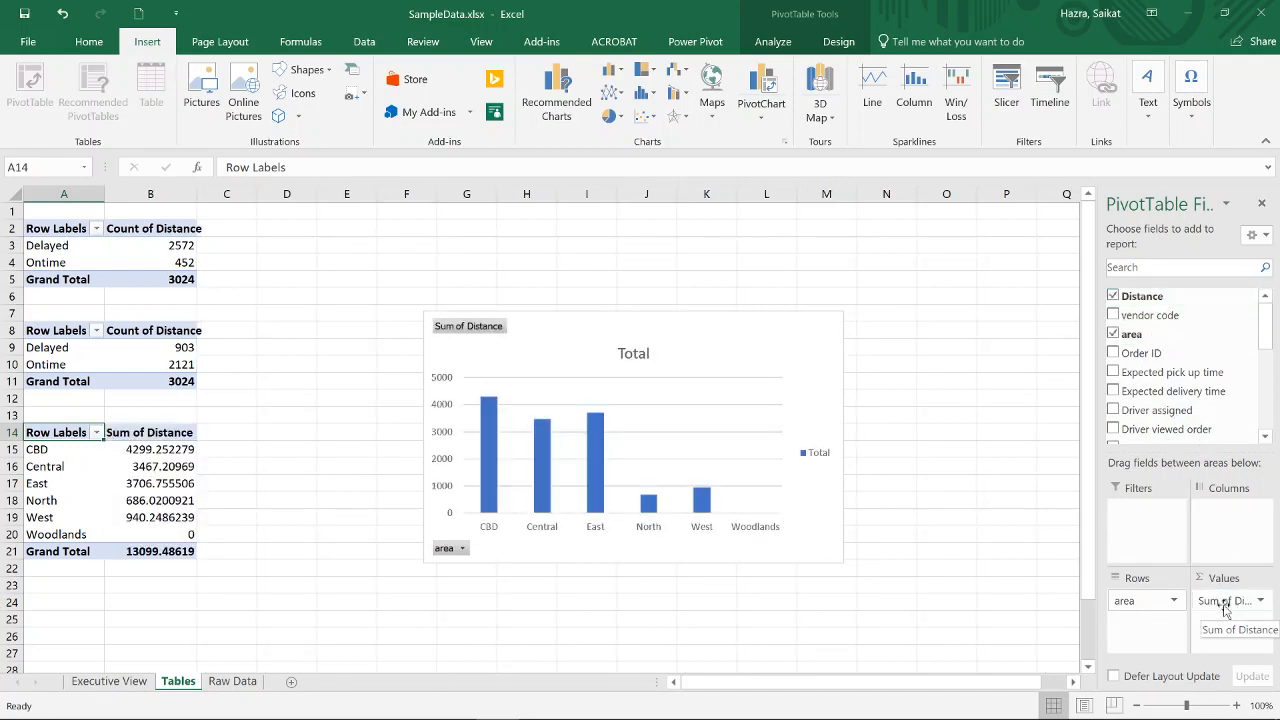
pyautogui.click(1261, 601)
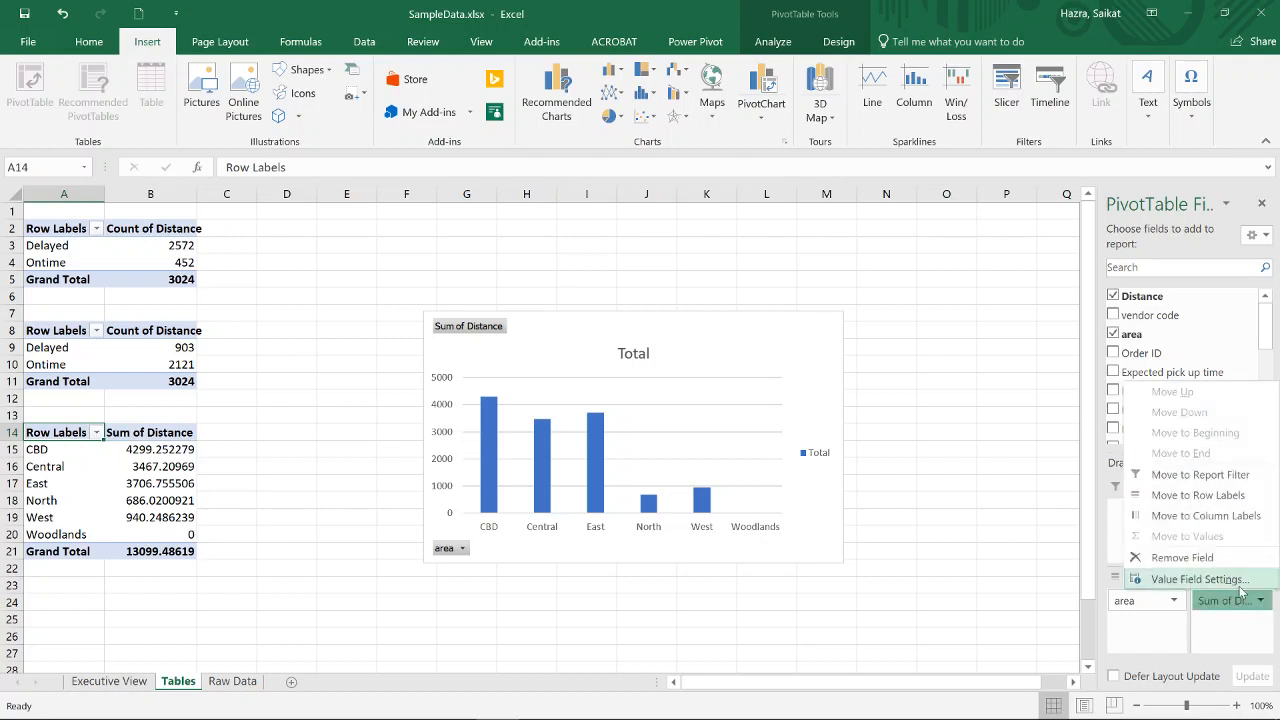
pyautogui.click(1200, 580)
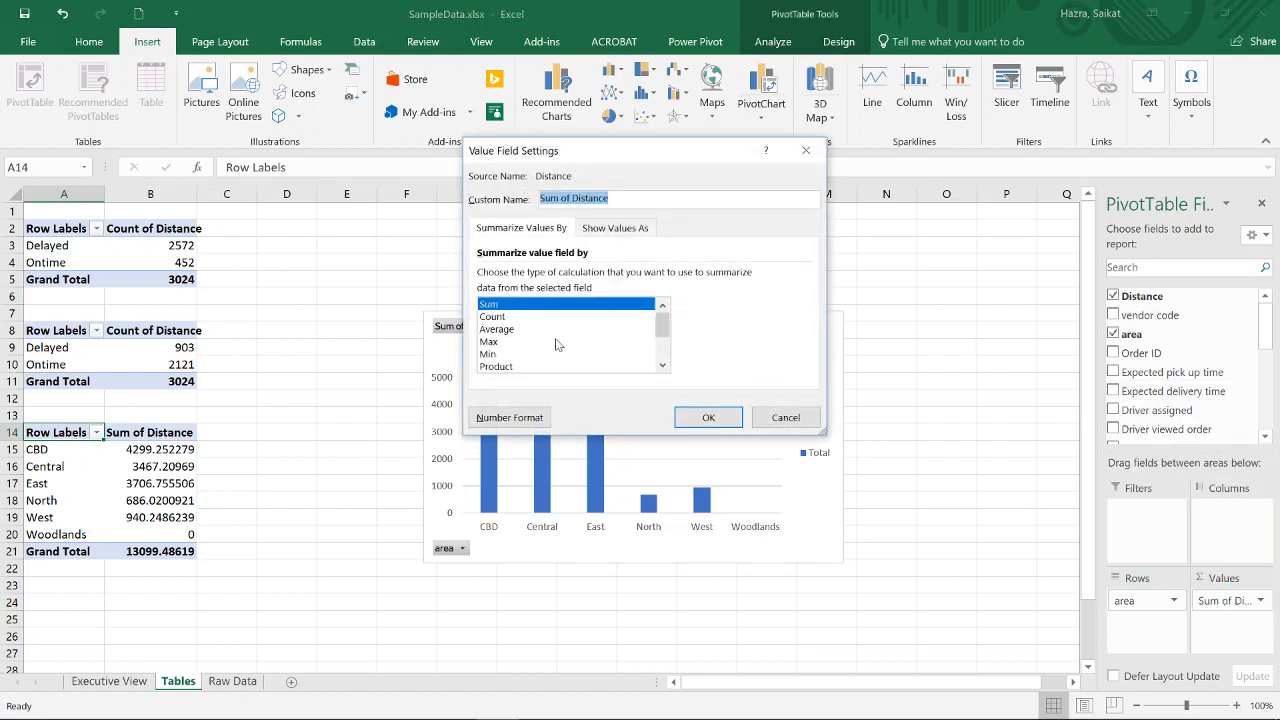
pyautogui.doubleClick(527, 317)
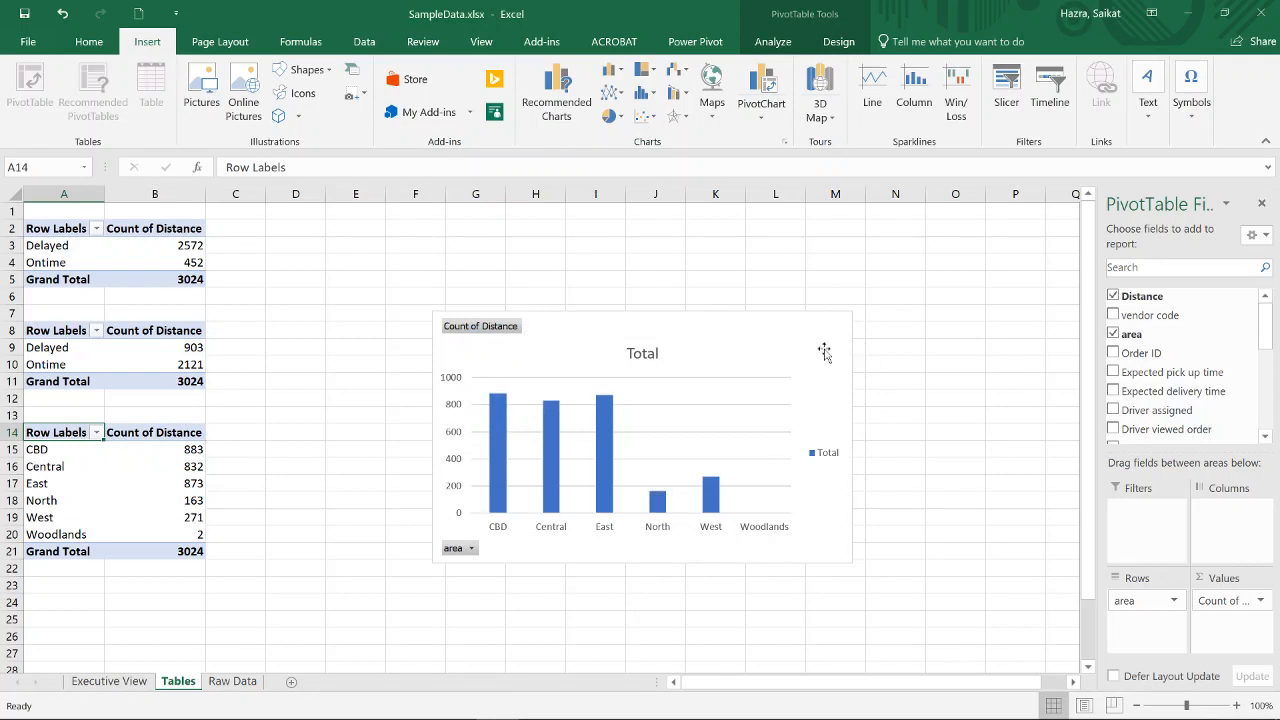
# Hide the value field buttons on the area column chart and replace its title with "Order Across Area"
pyautogui.rightClick(509, 334)
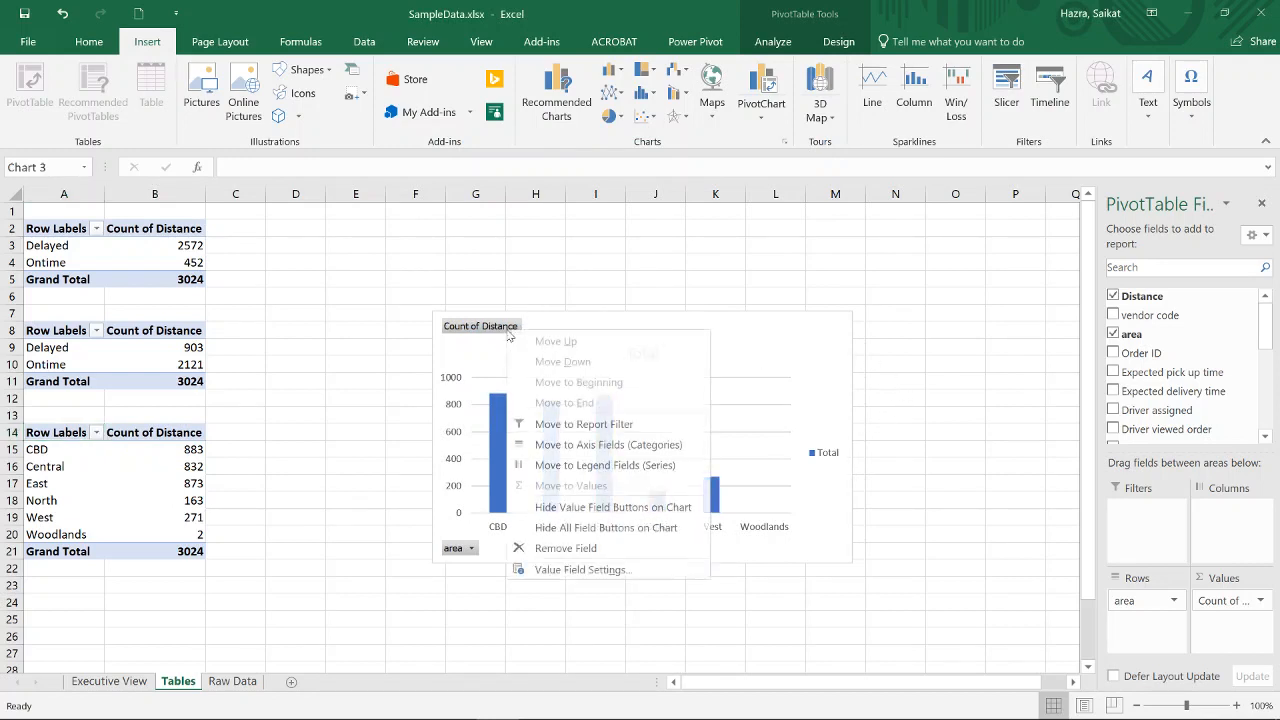
pyautogui.click(582, 507)
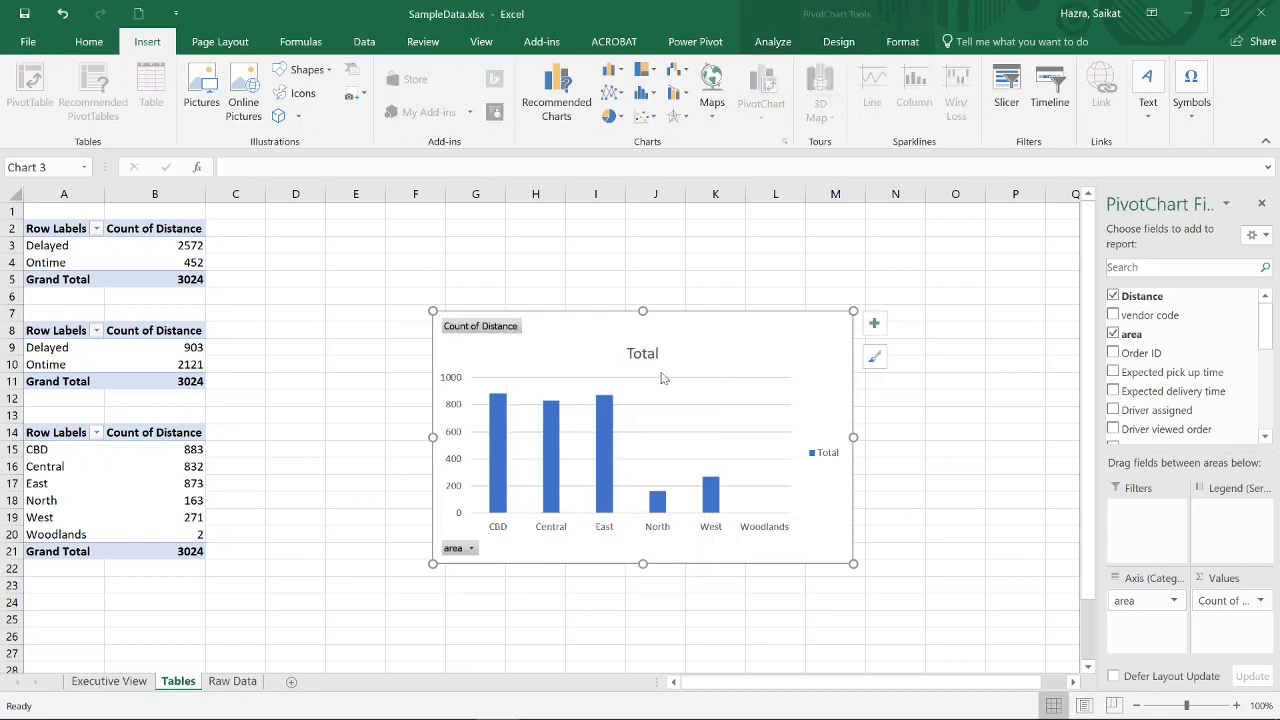
pyautogui.doubleClick(642, 331)
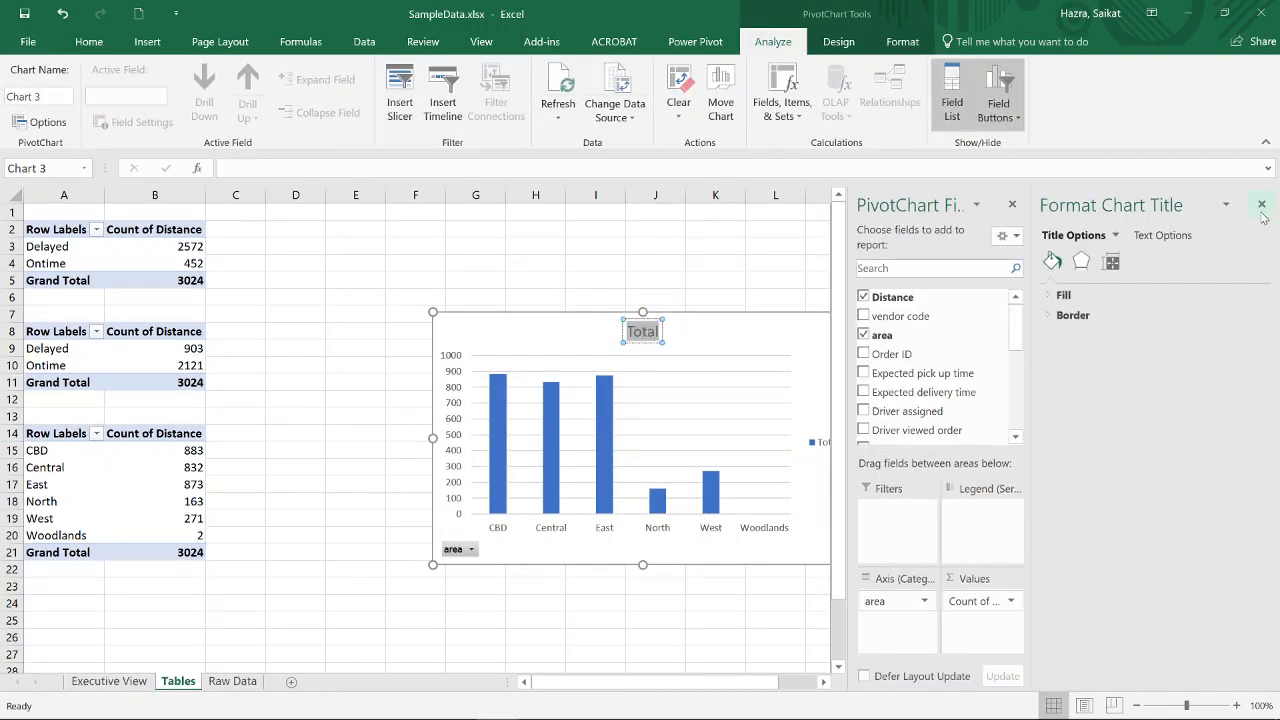
pyautogui.click(1261, 204)
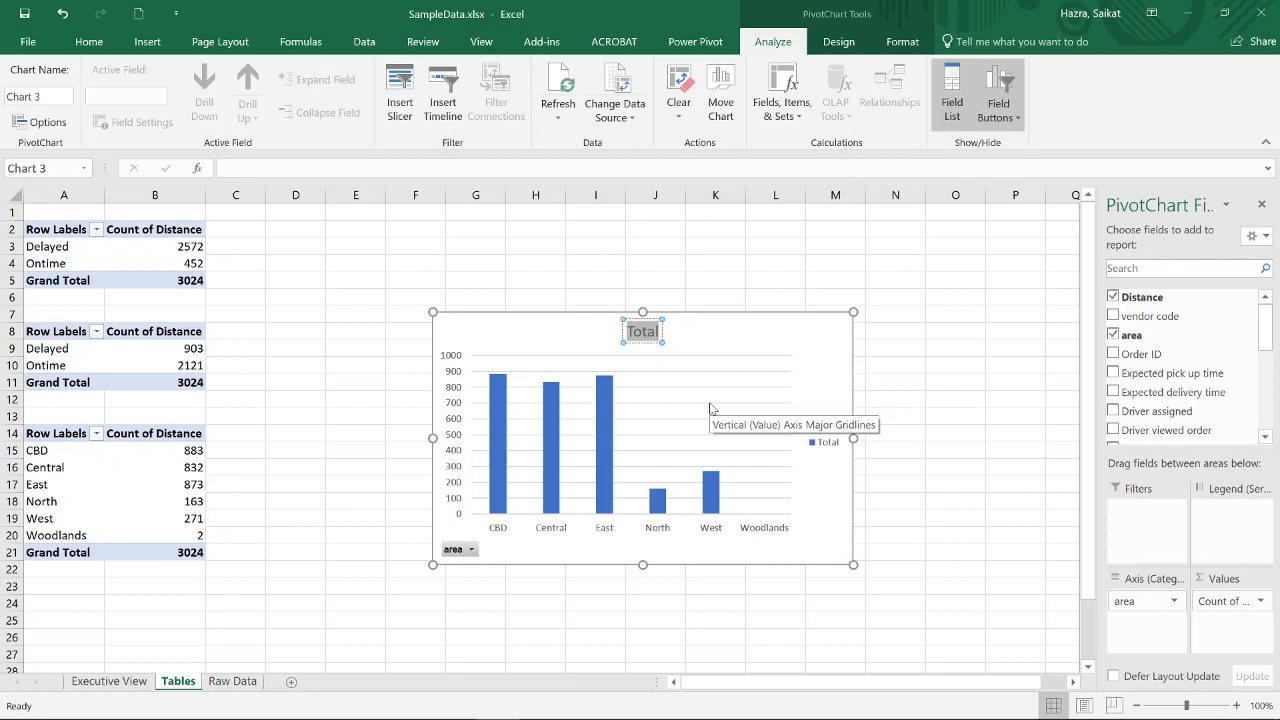
pyautogui.write('Order a')
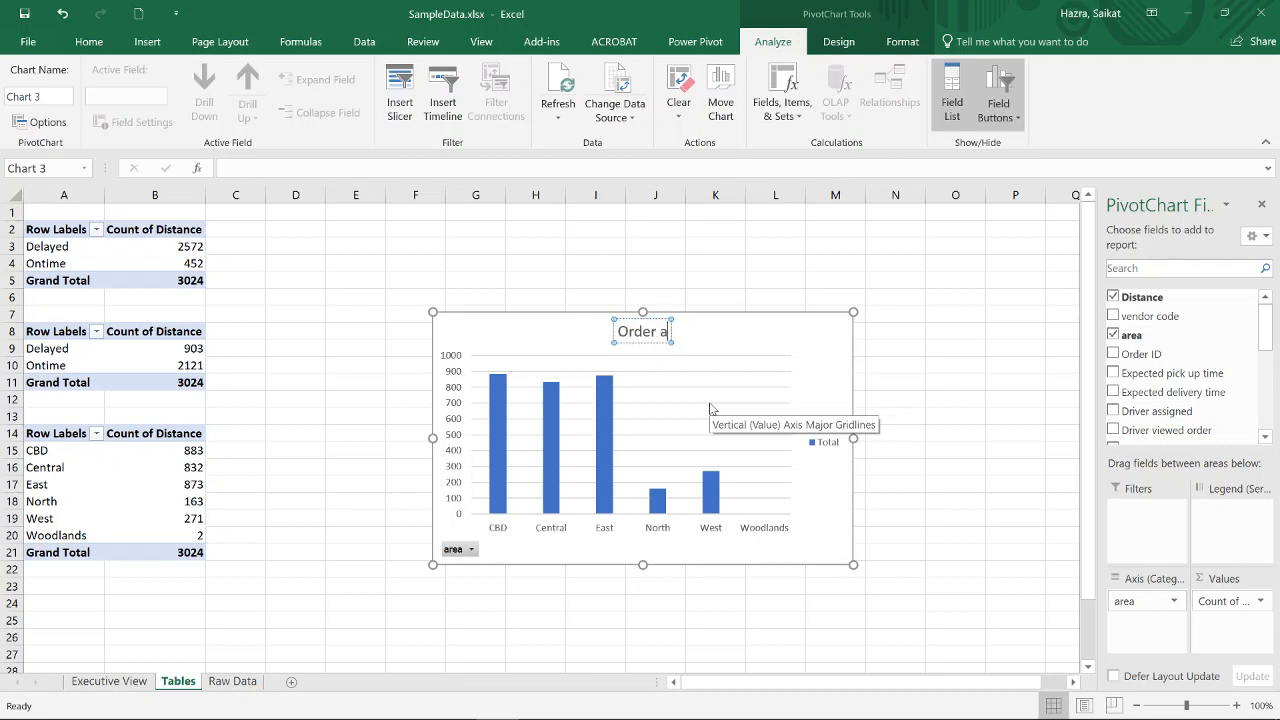
pyautogui.press('BackSpace')
pyautogui.write('Ac')
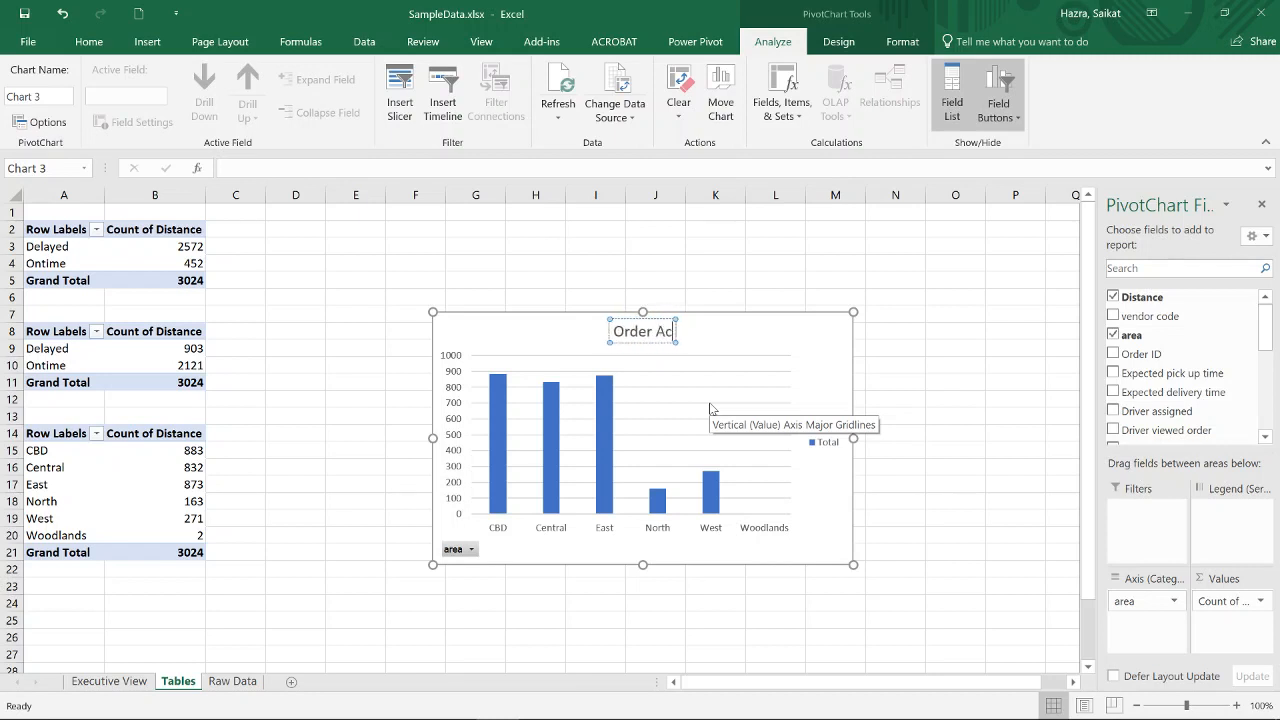
pyautogui.write('ross')
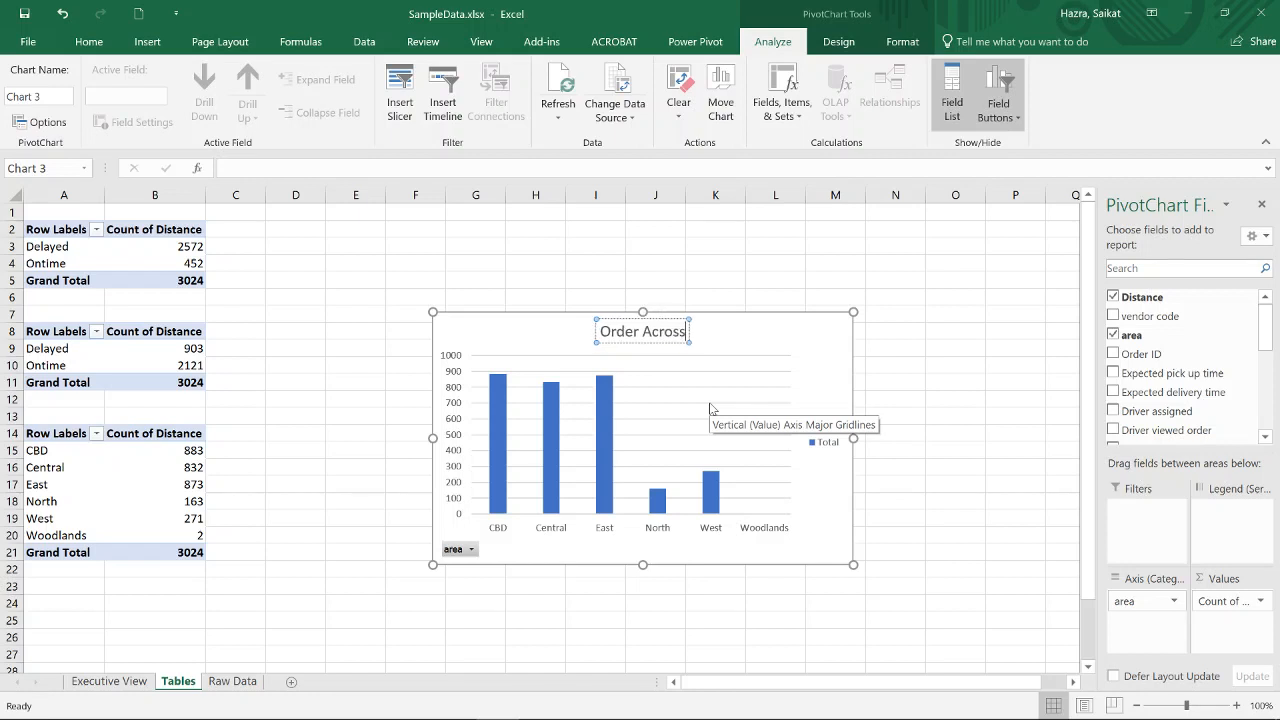
pyautogui.write(' Area')
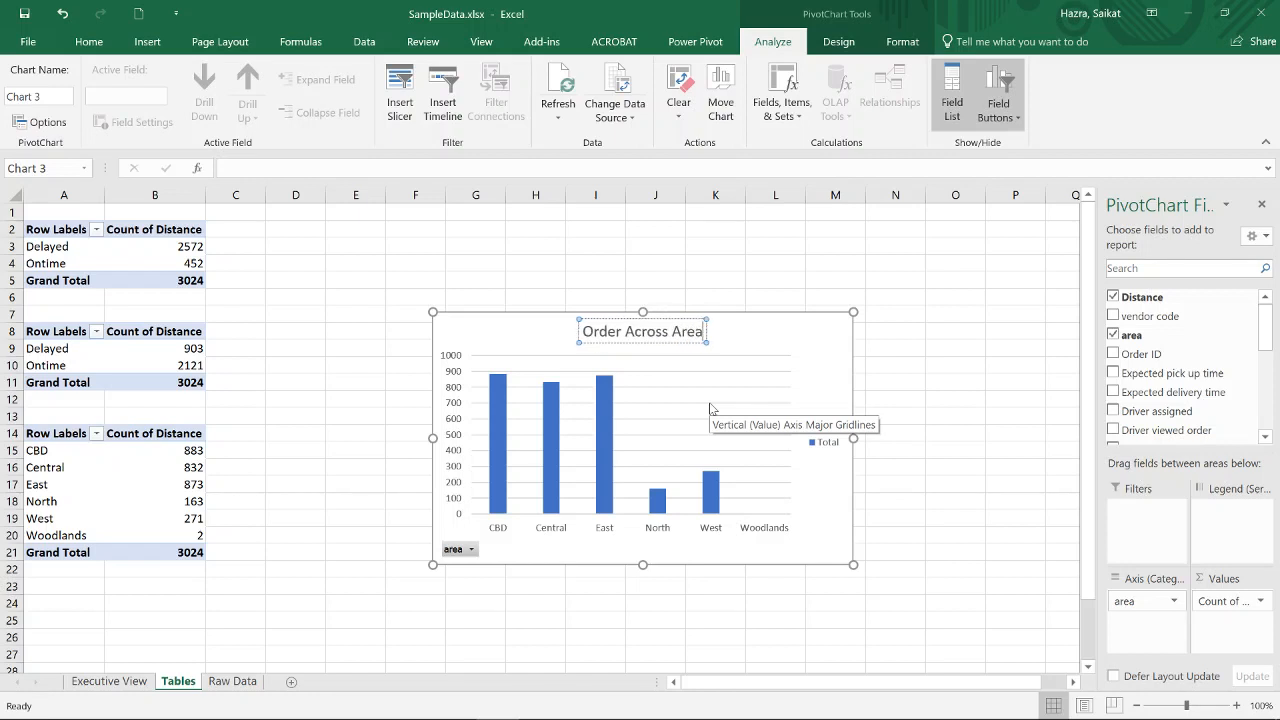
pyautogui.click(824, 340)
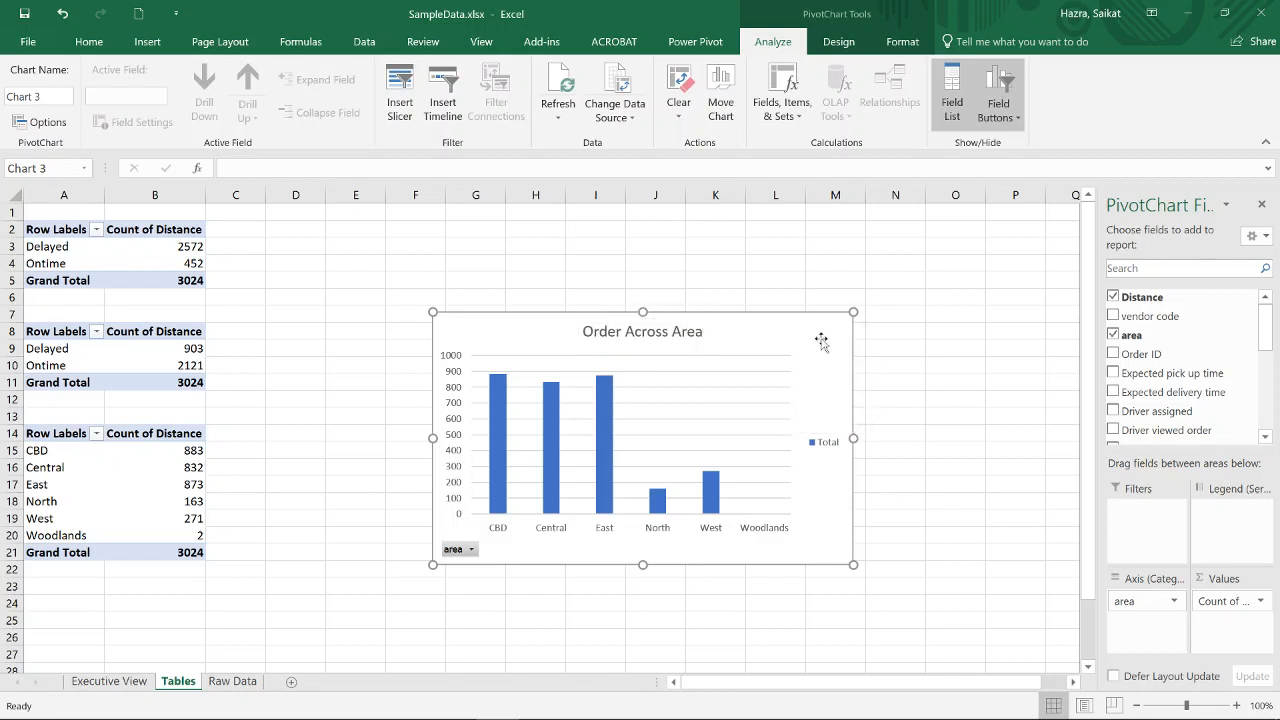
# Delete the legend from the Order Across Area chart and hide its axis field buttons
pyautogui.click(827, 446)
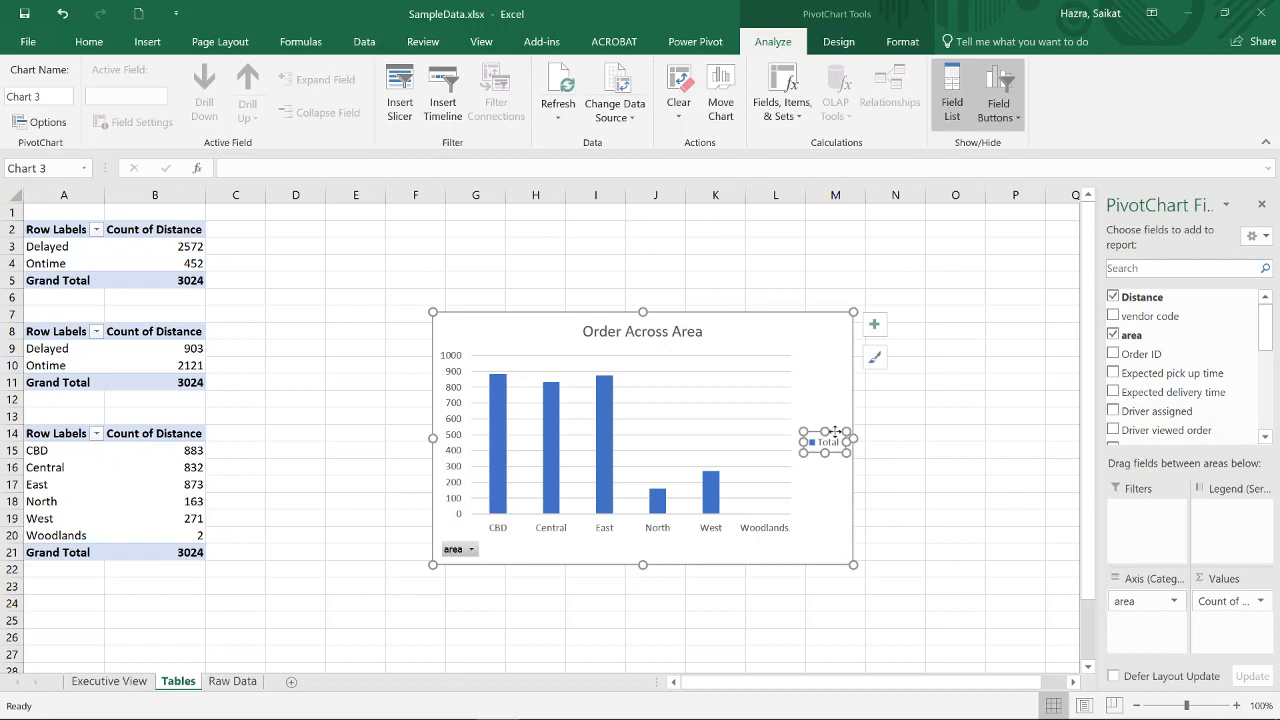
pyautogui.press('Delete')
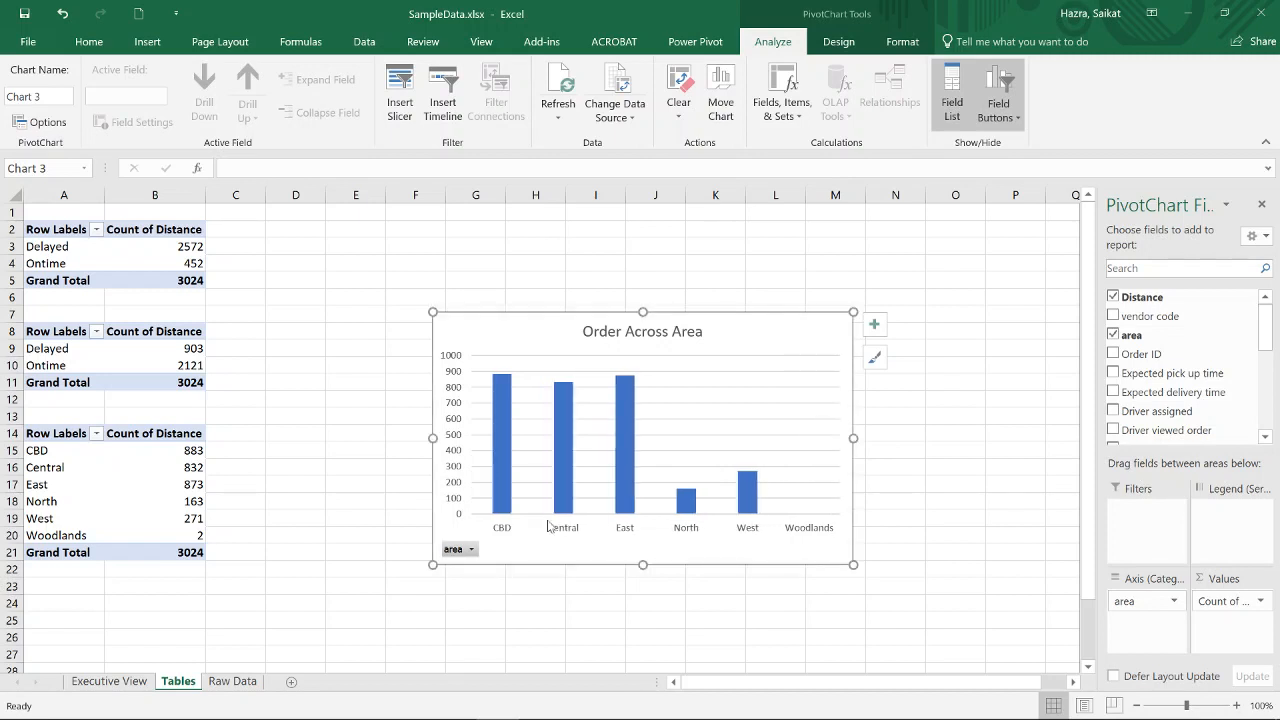
pyautogui.click(470, 551)
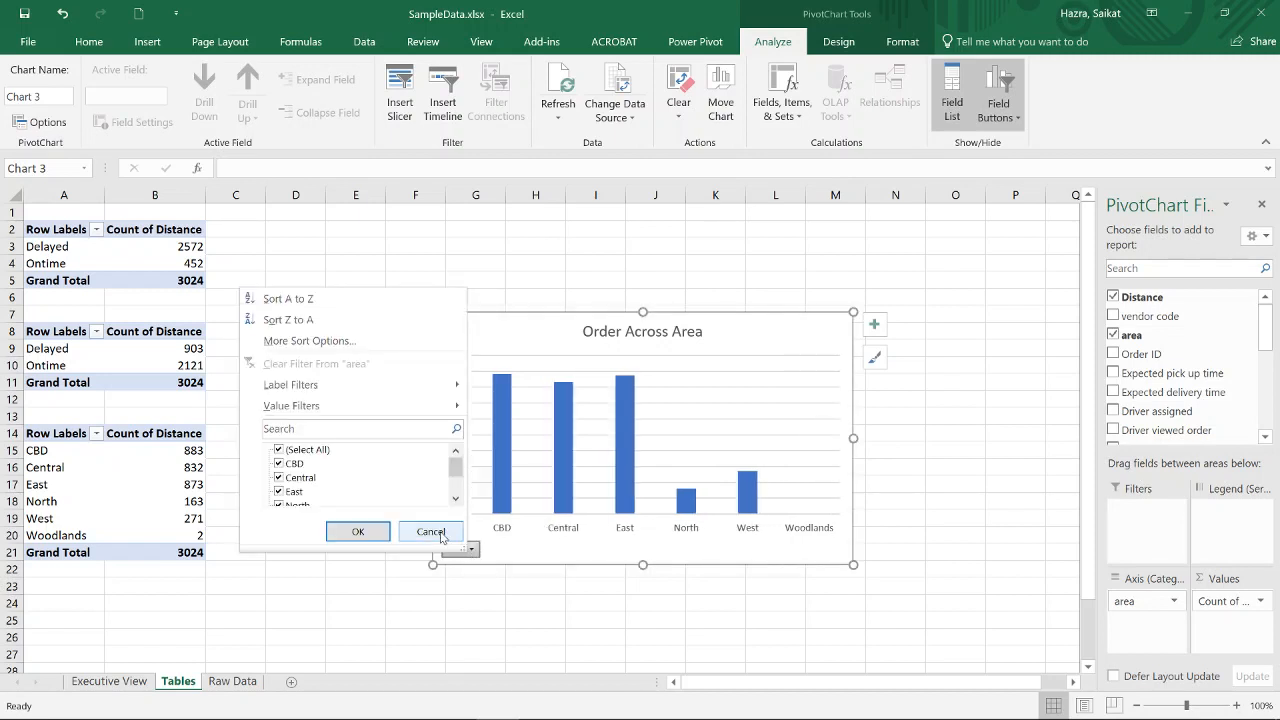
pyautogui.click(440, 531)
pyautogui.rightClick(468, 553)
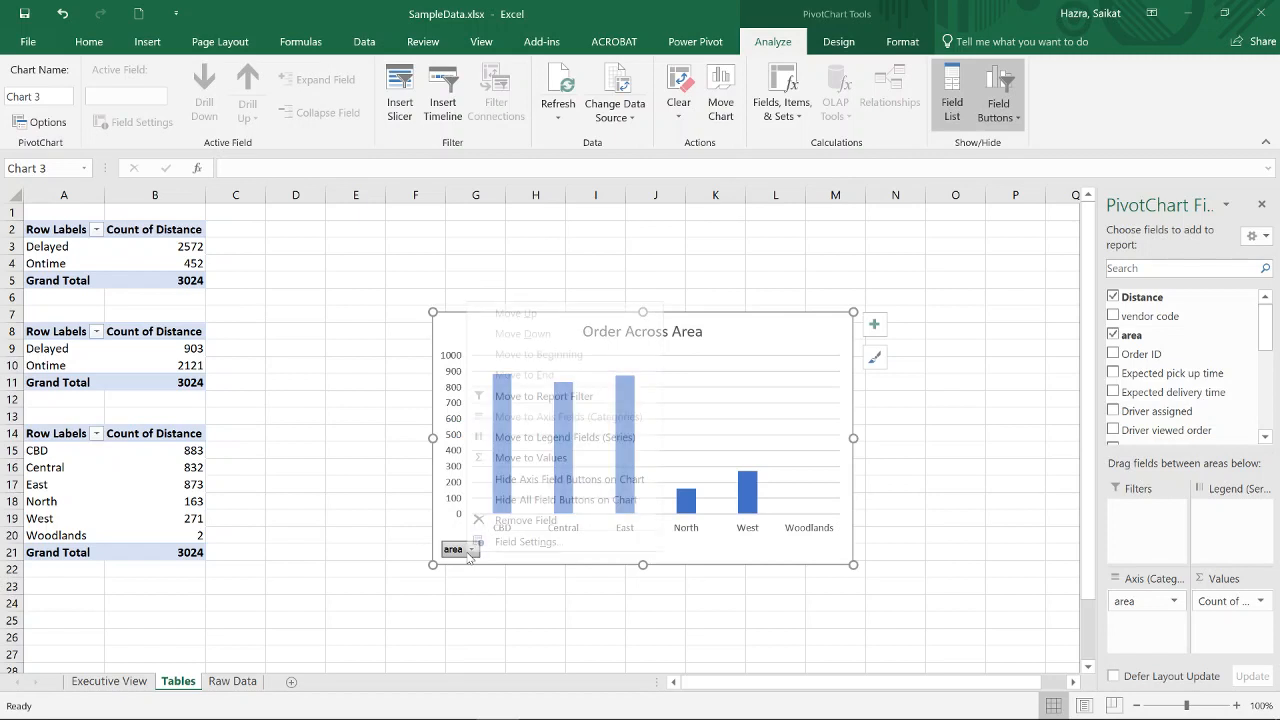
pyautogui.click(529, 482)
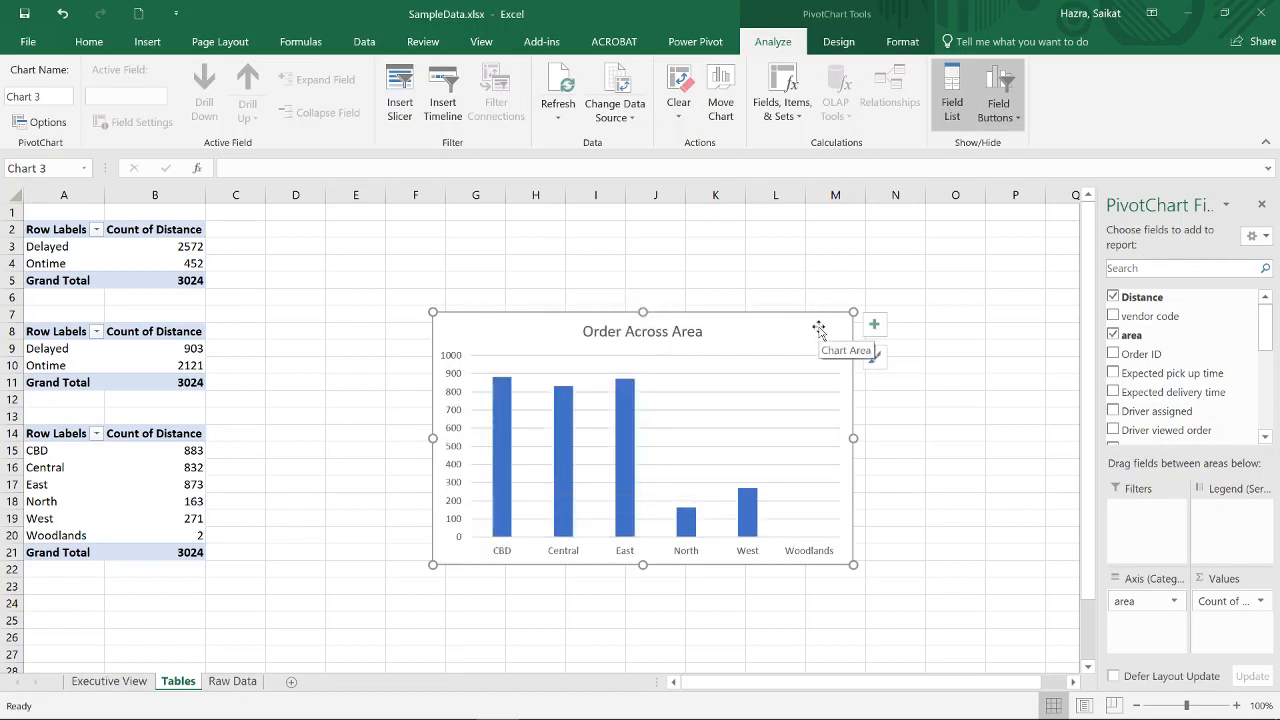
# Apply chart Style 4 to the Order Across Area column chart
pyautogui.click(845, 42)
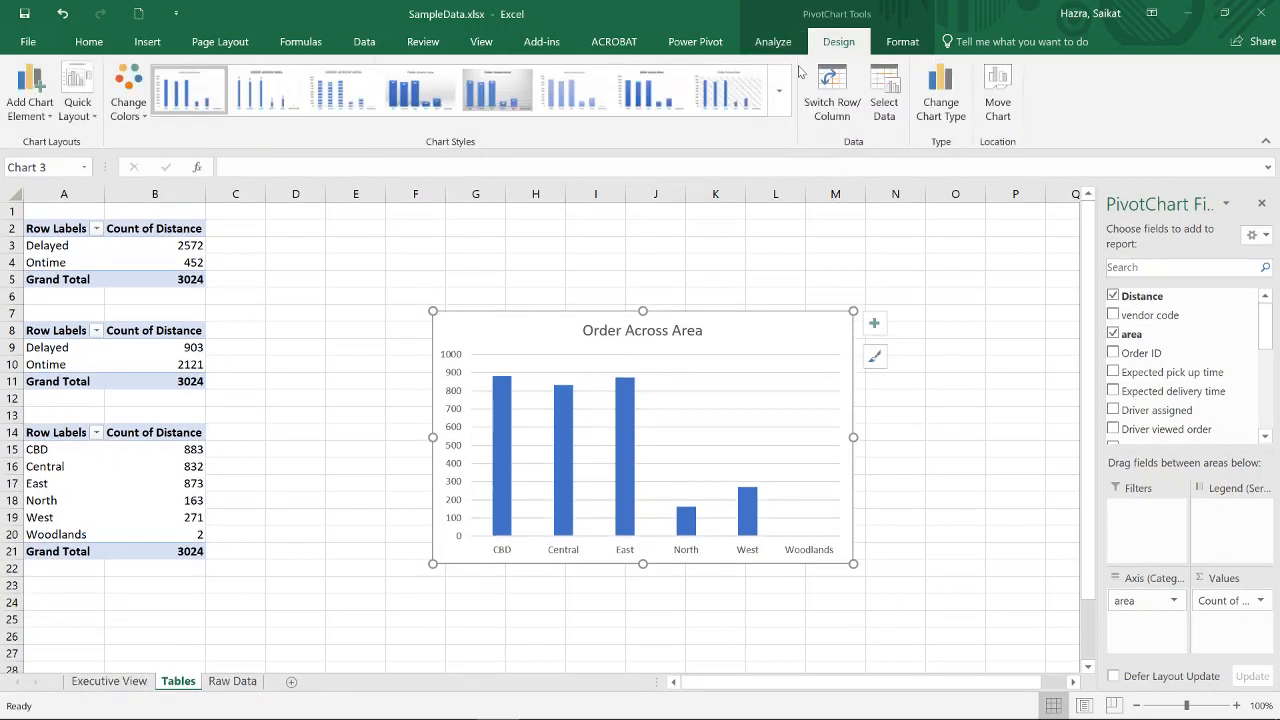
pyautogui.click(778, 107)
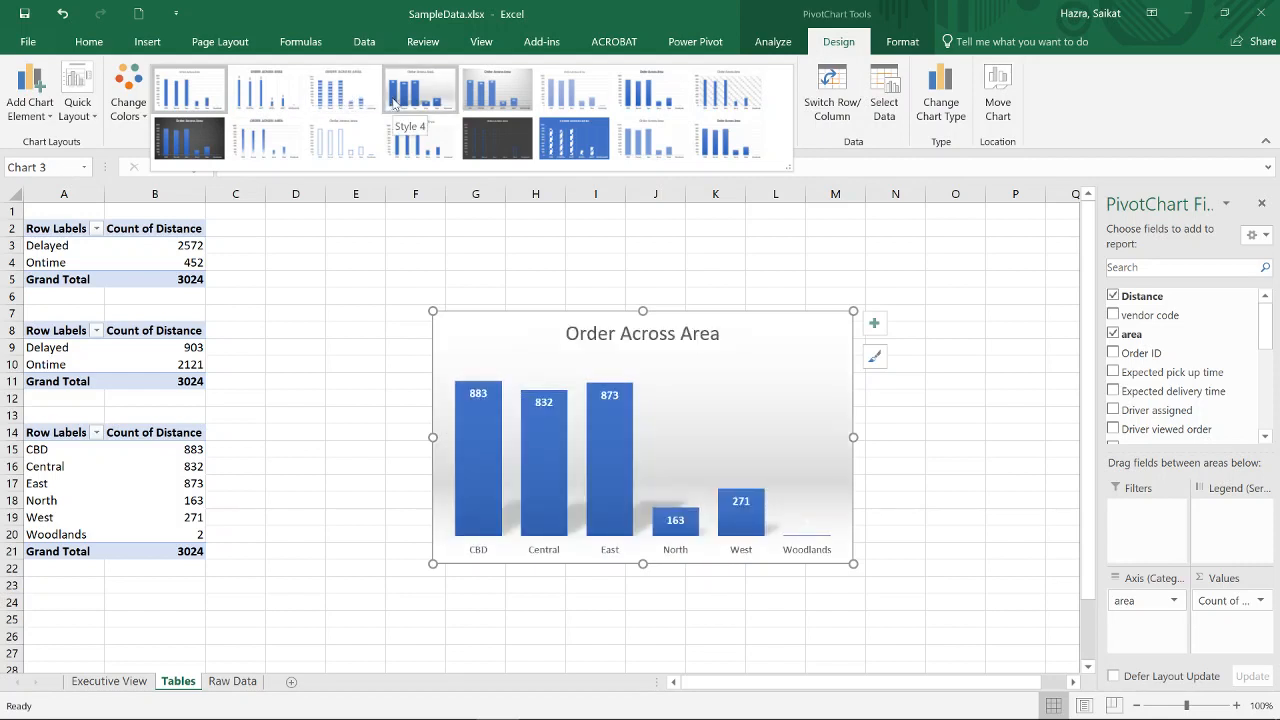
pyautogui.click(393, 103)
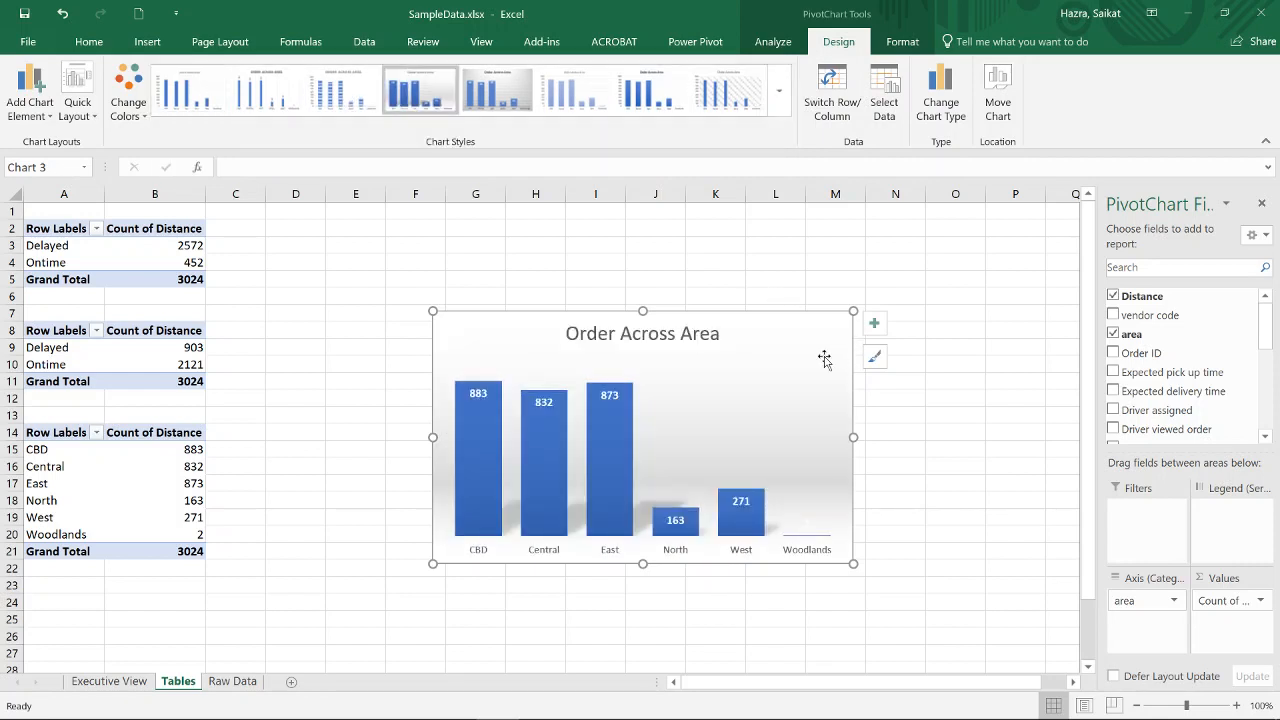
# Move the Order Across Area chart from the Tables sheet to Executive View, below the pie chart from about row 15
pyautogui.press('Delete')
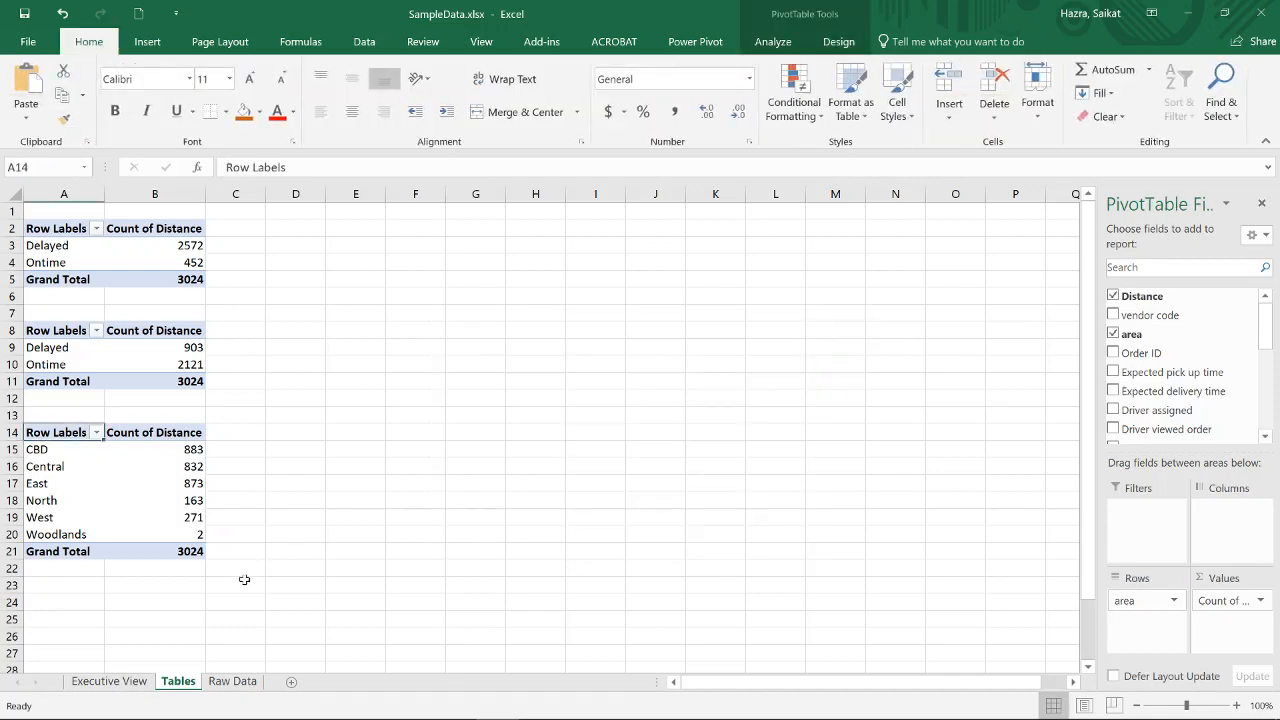
pyautogui.hotkey('ctrl', 'pageup')
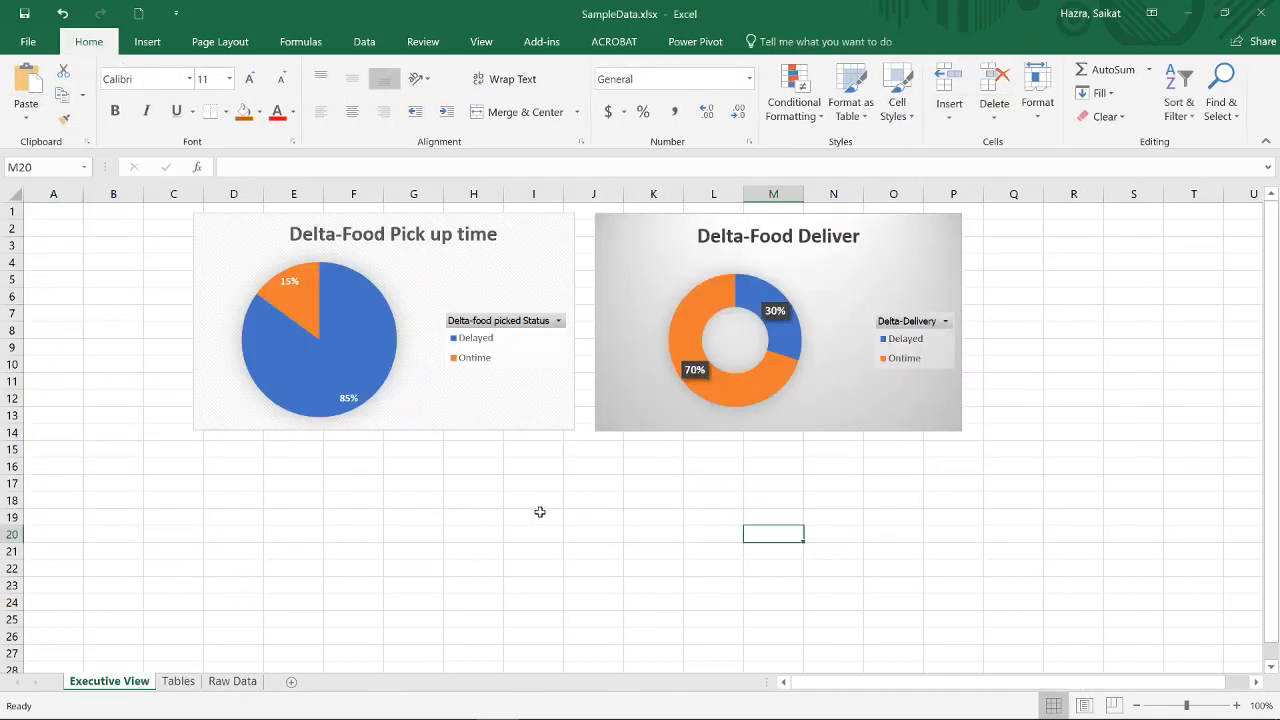
pyautogui.hotkey('ctrl', 'v')
pyautogui.moveTo(749, 545); pyautogui.dragTo(210, 466)
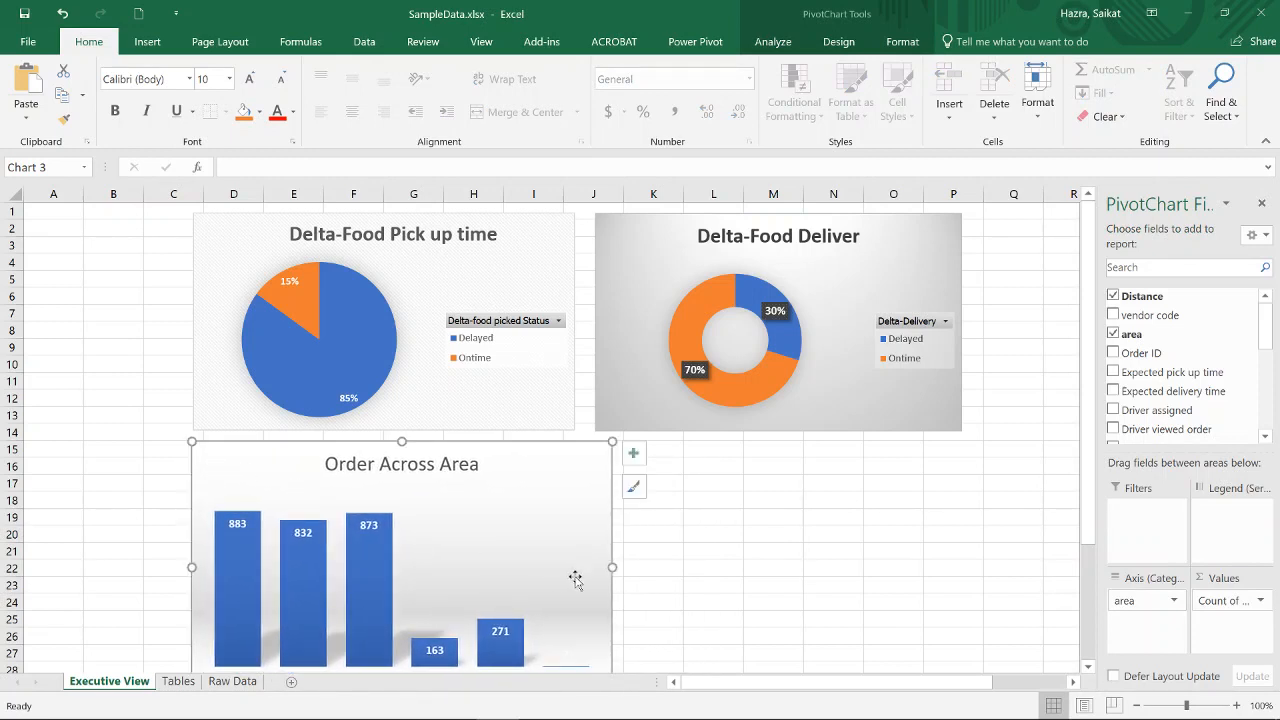
# Shrink the Order Across Area chart to the width of the pie chart above it, ending at row 28
pyautogui.moveTo(1090, 475); pyautogui.dragTo(1086, 582)
pyautogui.moveTo(611, 556); pyautogui.dragTo(573, 535)
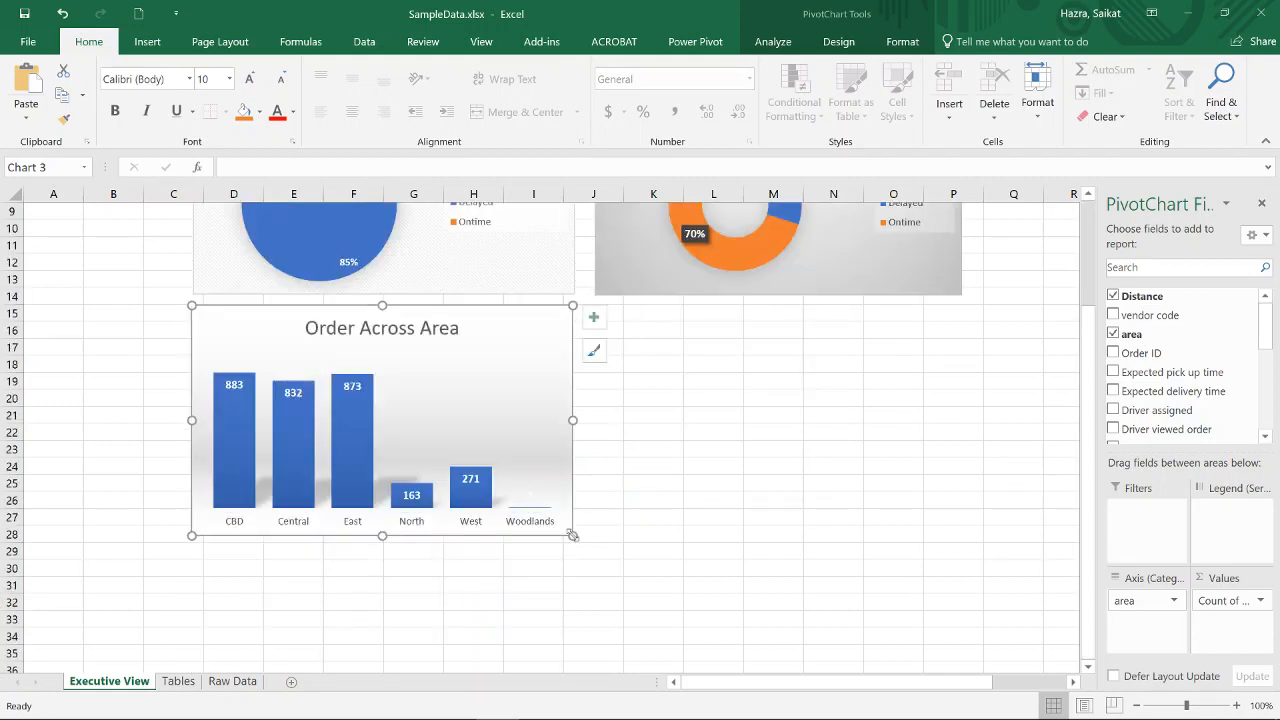
pyautogui.click(810, 543)
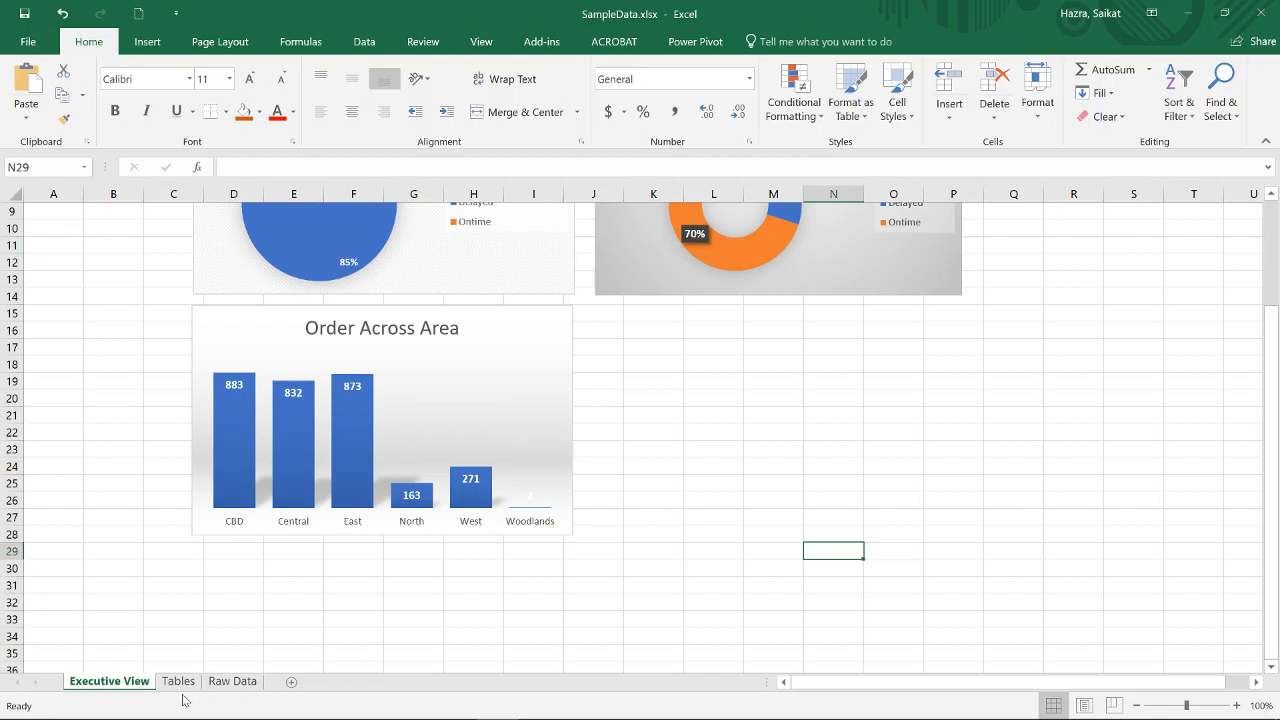
# Insert a PivotChart from the Raw Data table Table_Query_from_foodpanda2, placed on the existing Tables sheet at cell A24
pyautogui.click(232, 681)
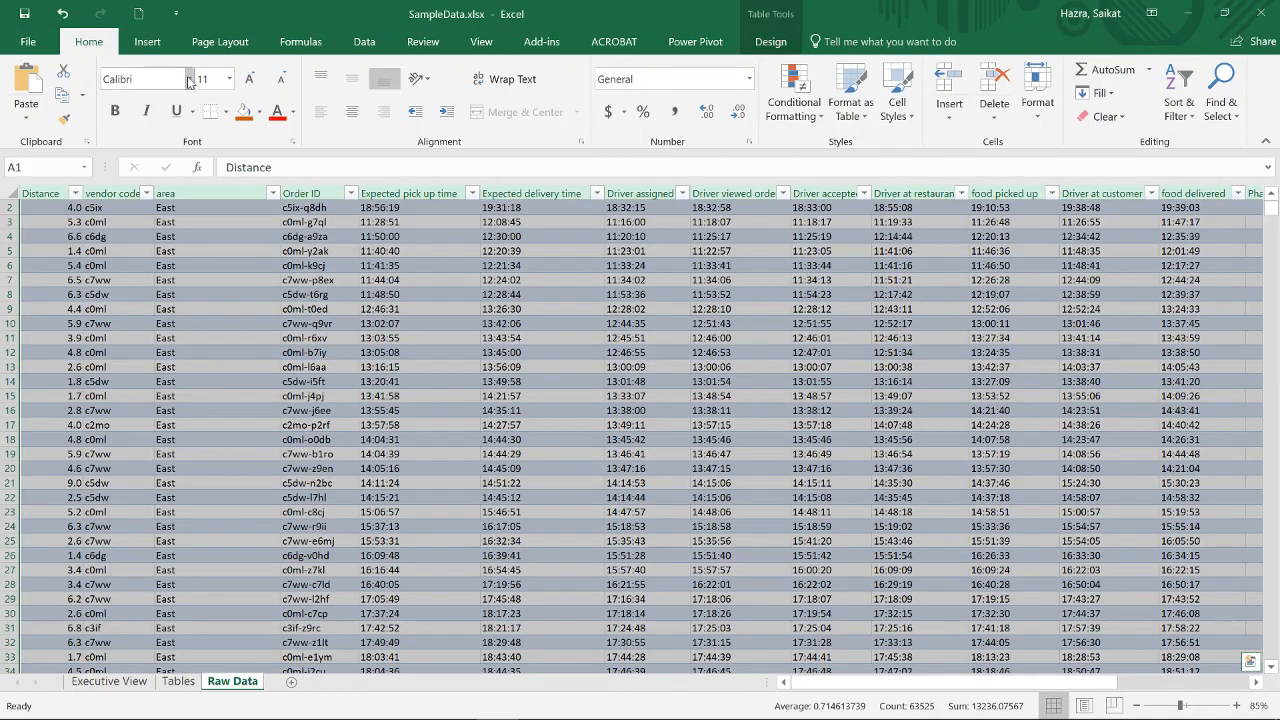
pyautogui.click(148, 41)
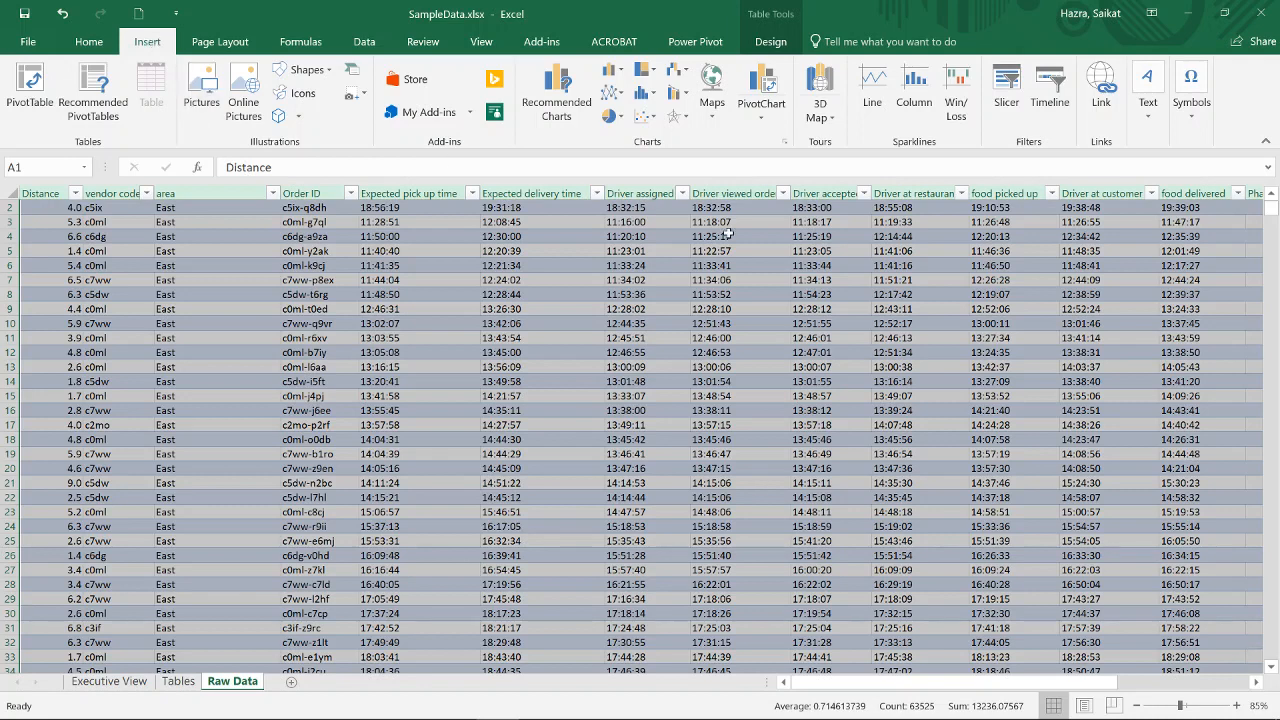
pyautogui.click(766, 112)
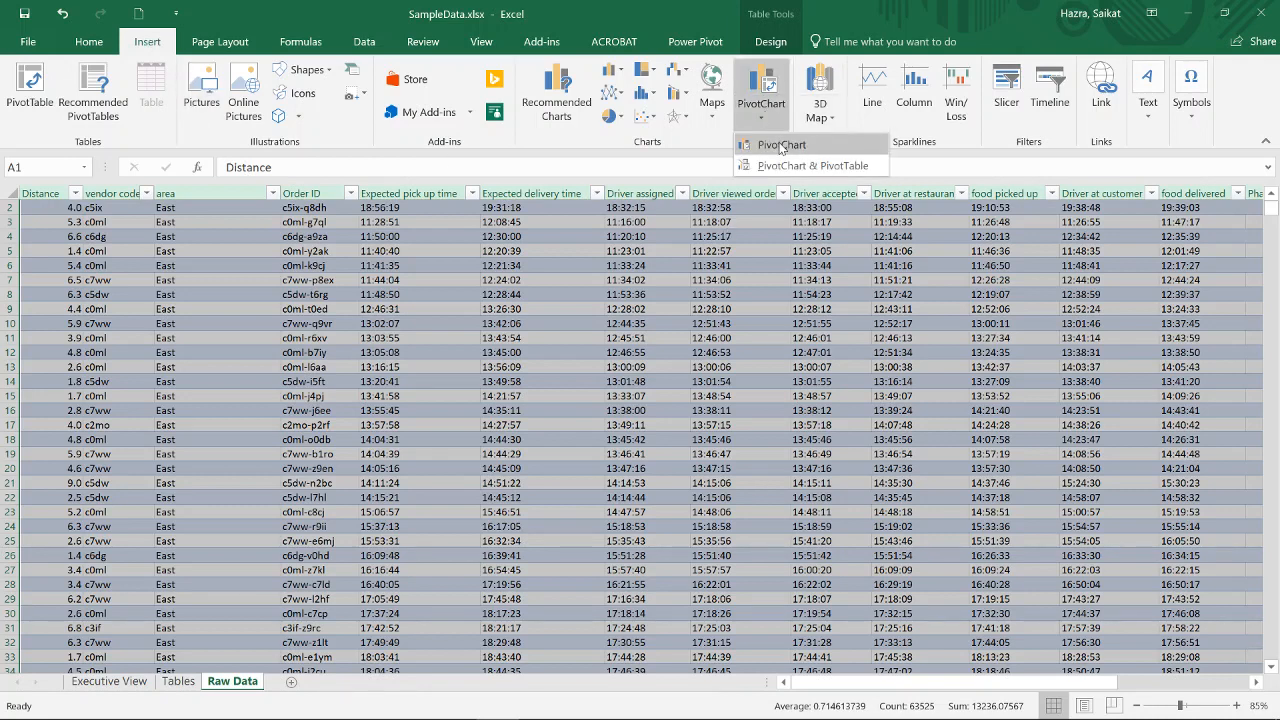
pyautogui.click(779, 144)
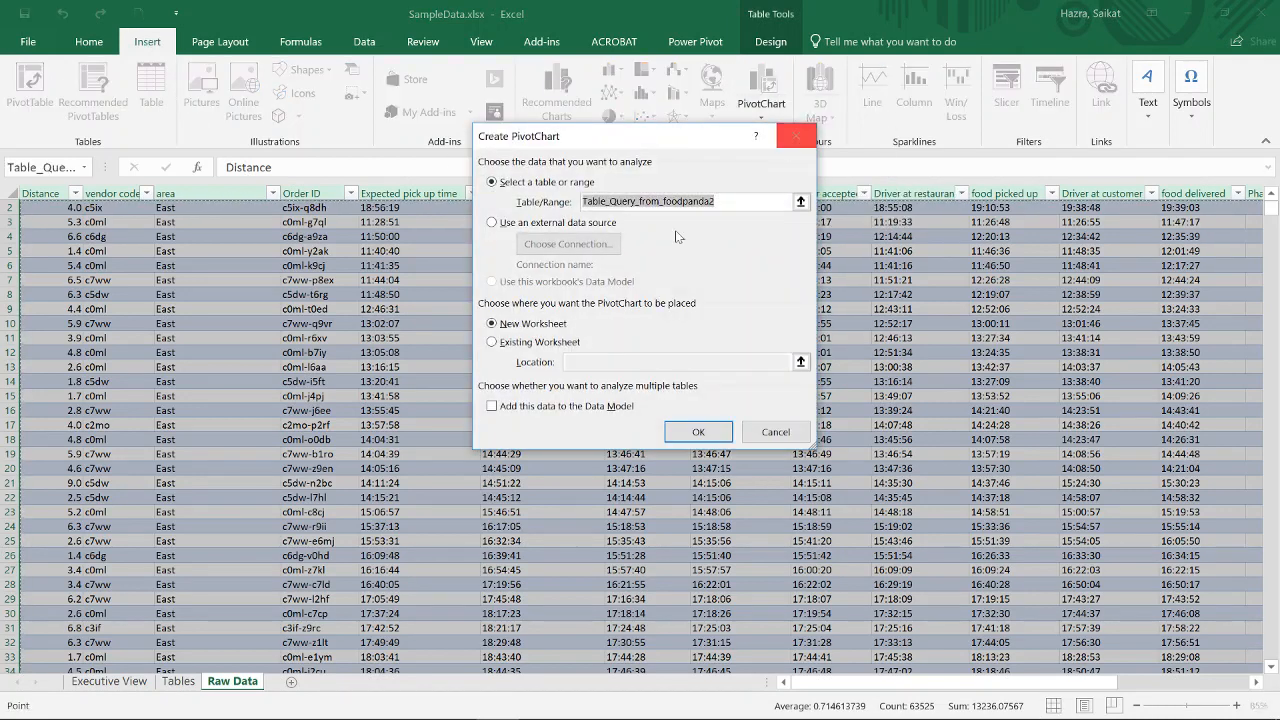
pyautogui.click(562, 342)
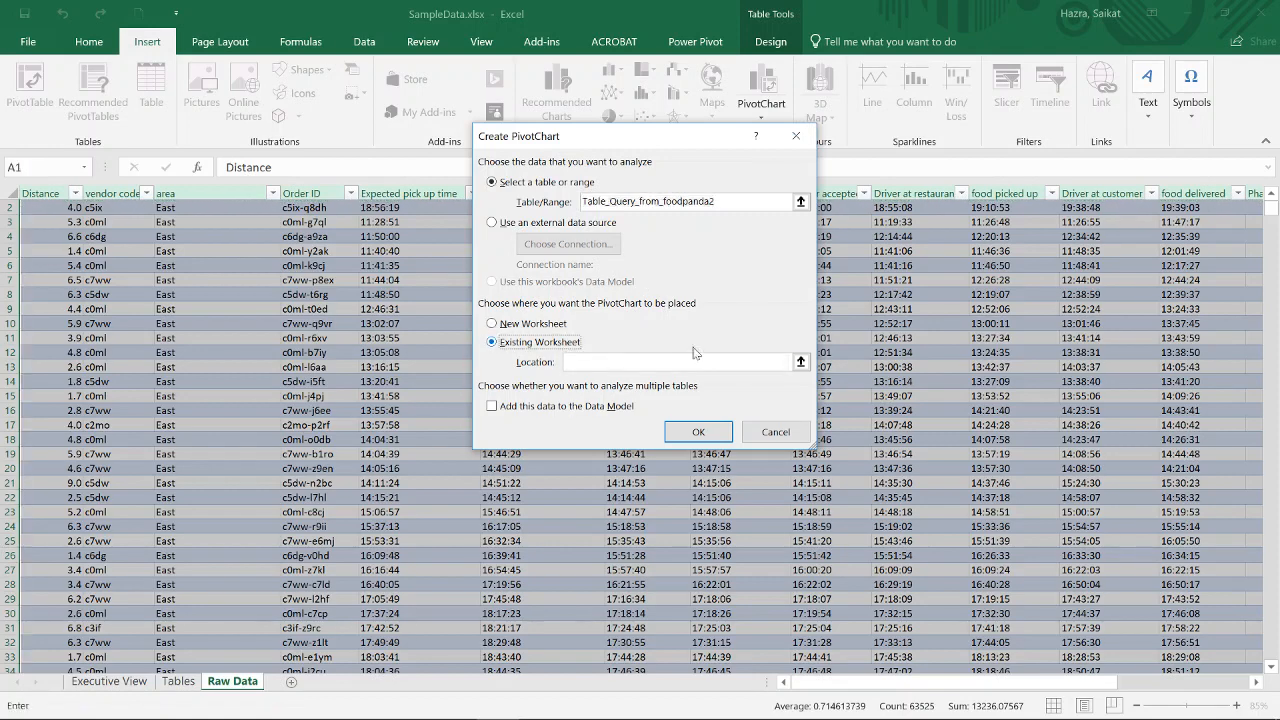
pyautogui.click(800, 361)
pyautogui.click(178, 681)
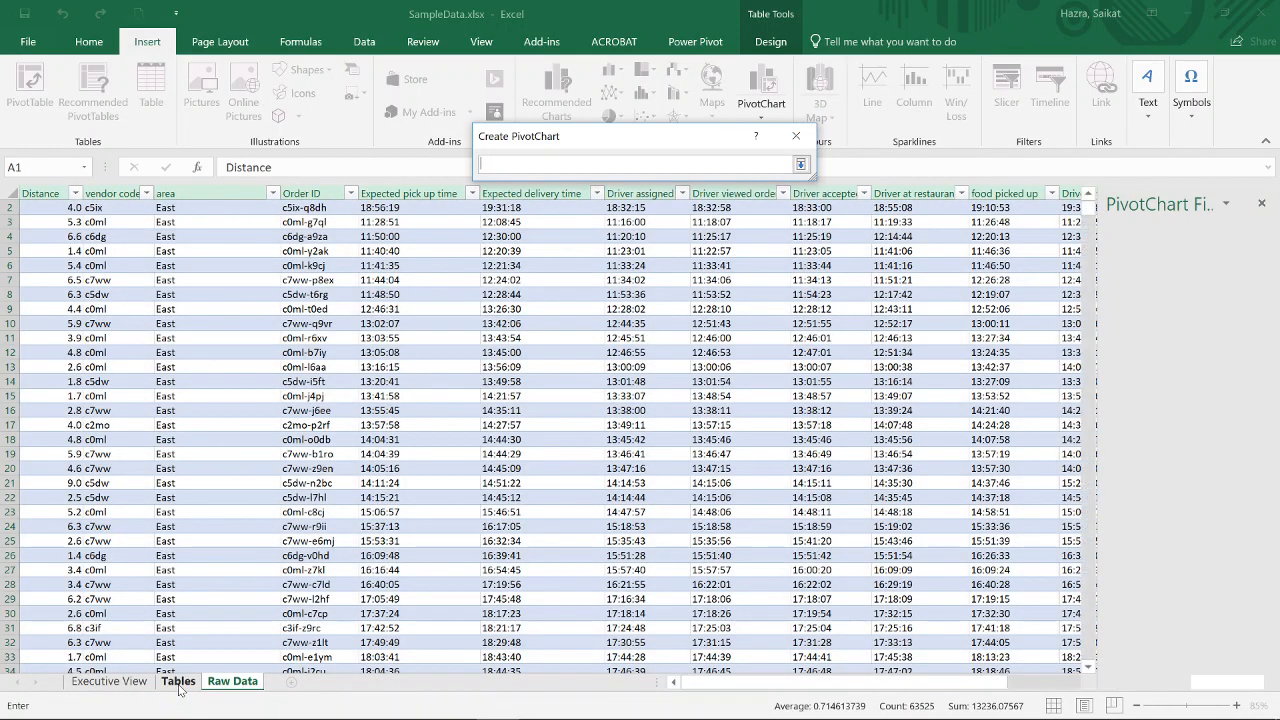
pyautogui.click(49, 598)
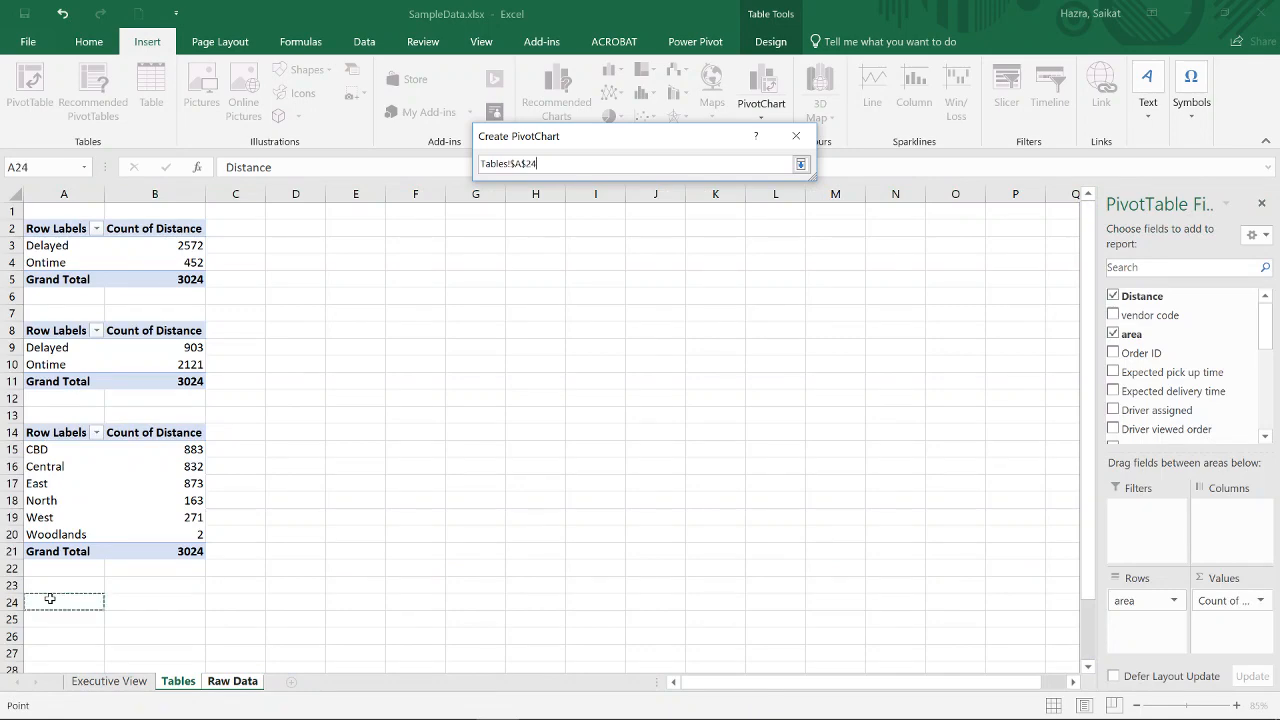
pyautogui.click(800, 164)
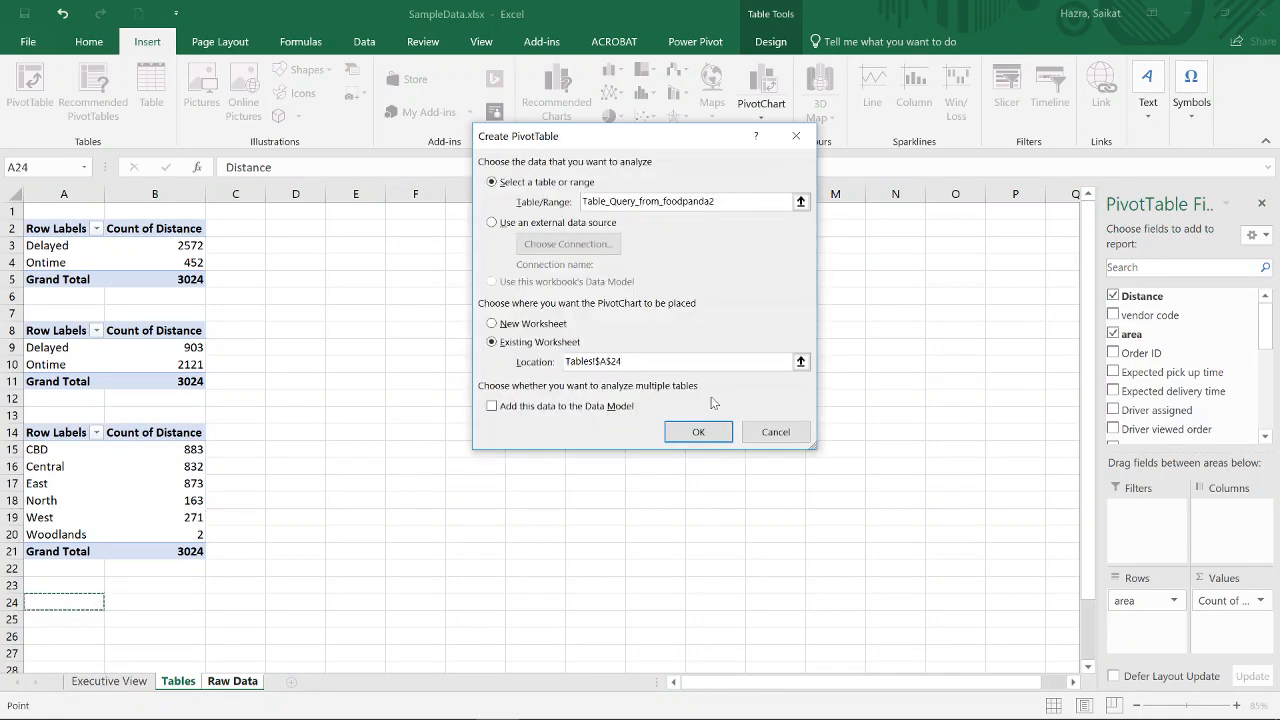
pyautogui.click(702, 430)
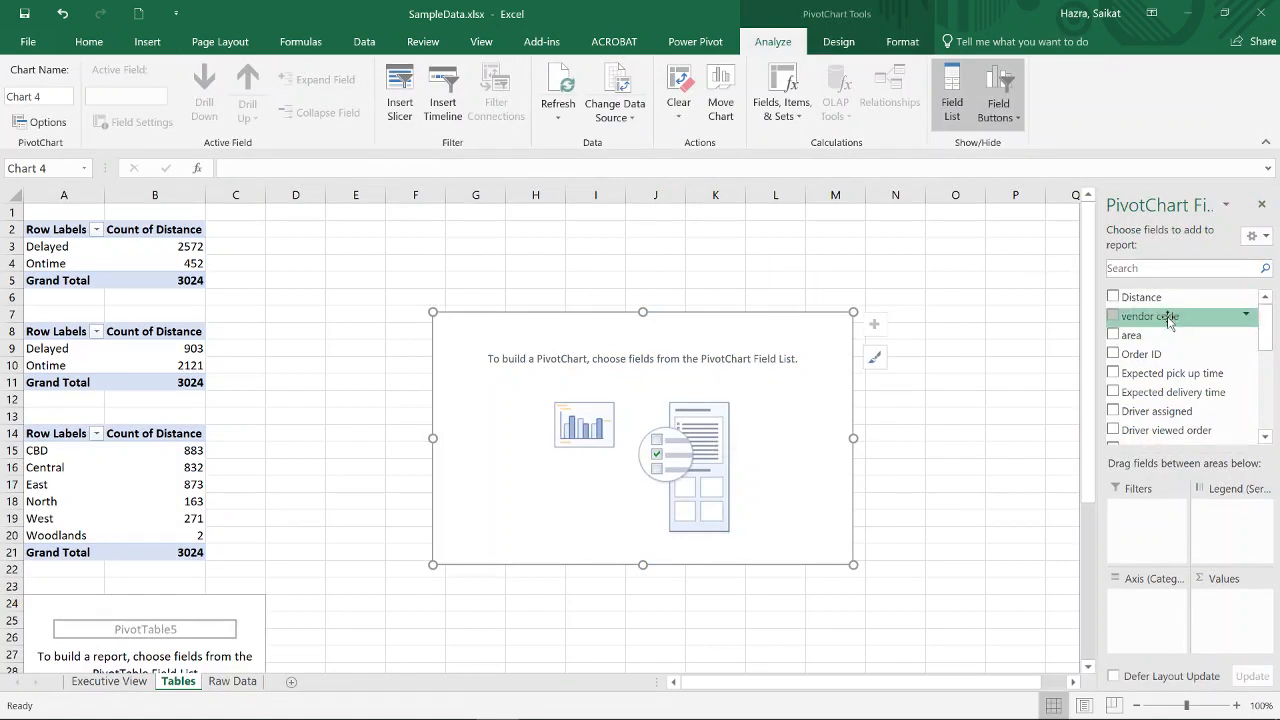
# Put vendor code on the new chart's axis and Distance in its values, summarized by Count
pyautogui.moveTo(1139, 330); pyautogui.dragTo(1148, 618)
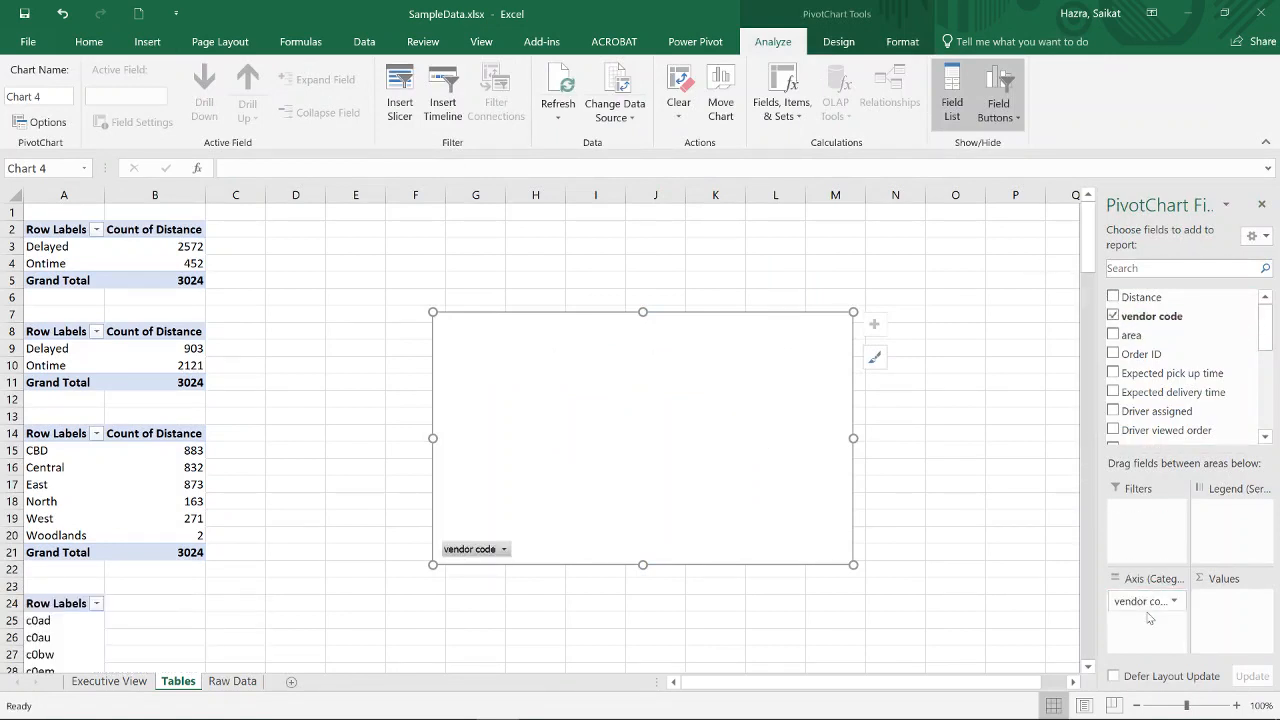
pyautogui.moveTo(1155, 300); pyautogui.dragTo(1238, 612)
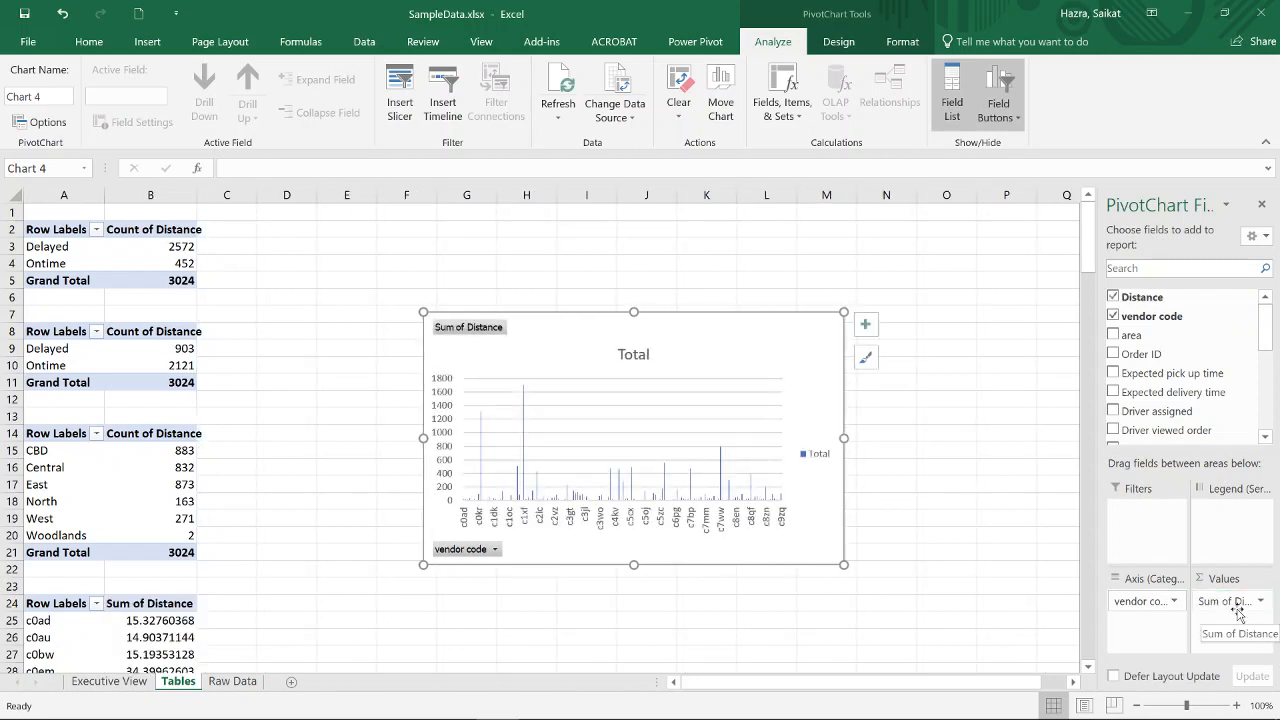
pyautogui.click(1260, 601)
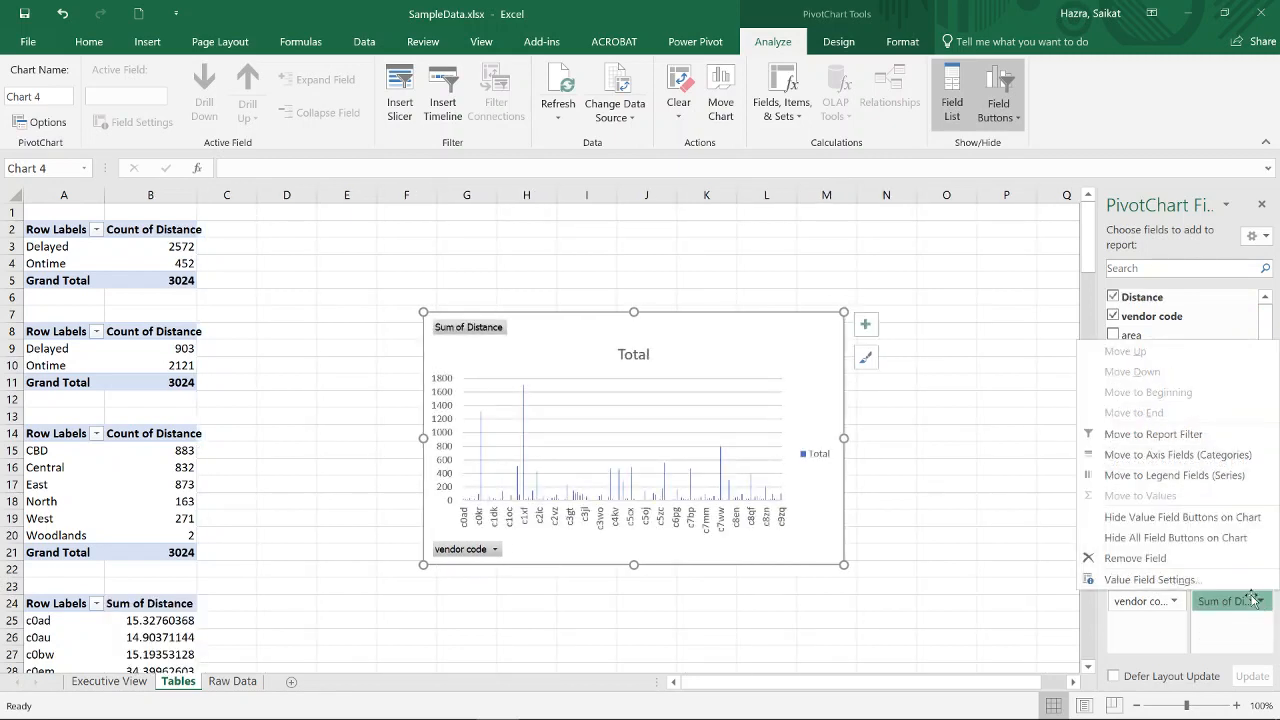
pyautogui.click(1242, 584)
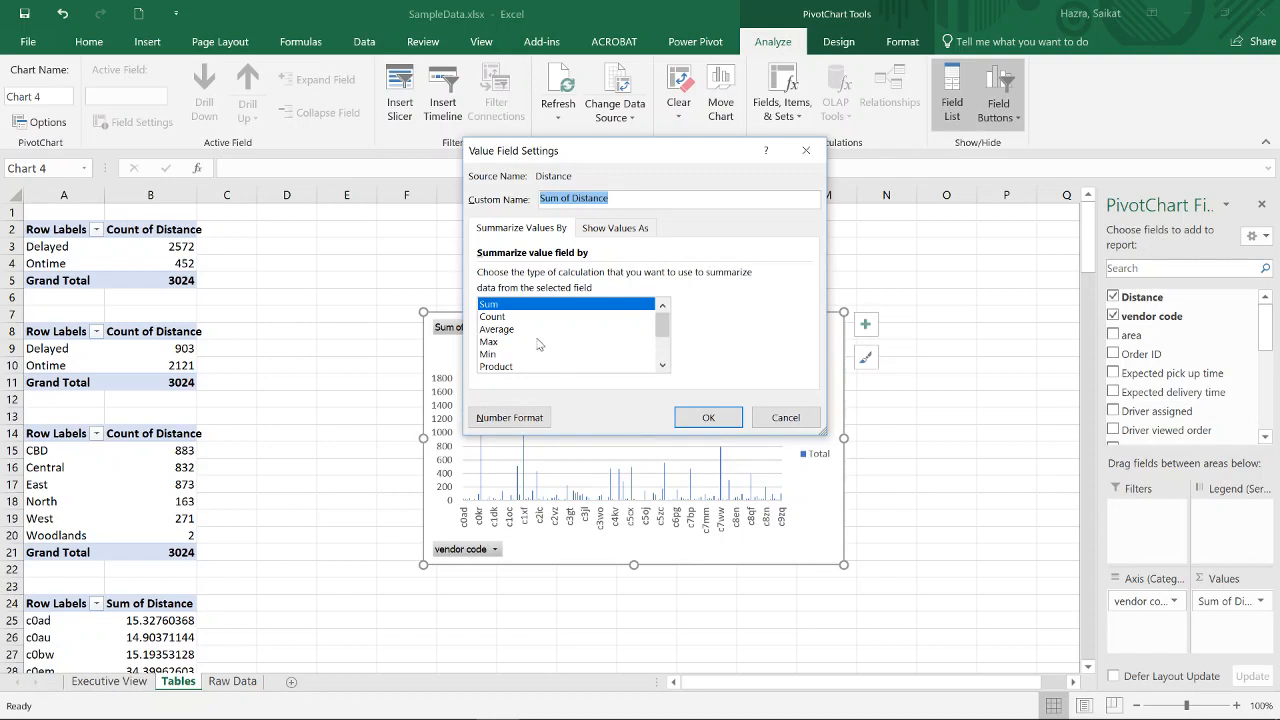
pyautogui.doubleClick(513, 320)
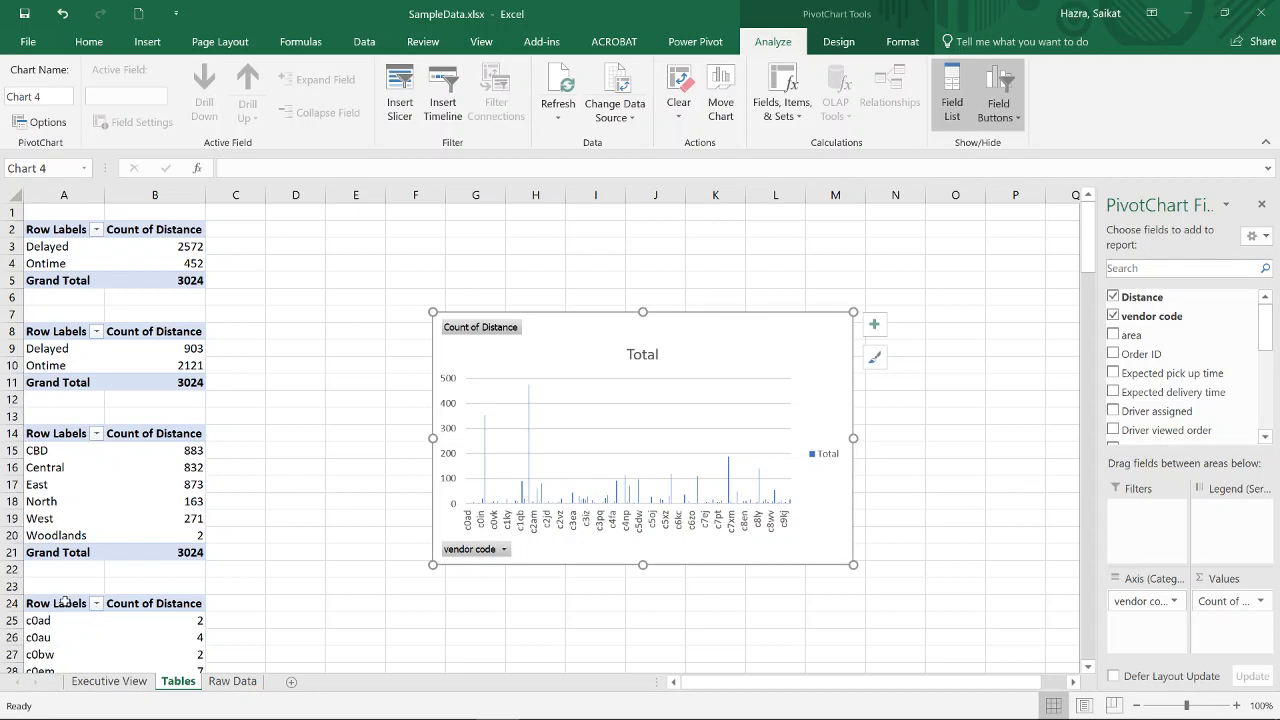
# Filter the vendor code pivot table to the top 10 items by Count of Distance
pyautogui.click(96, 604)
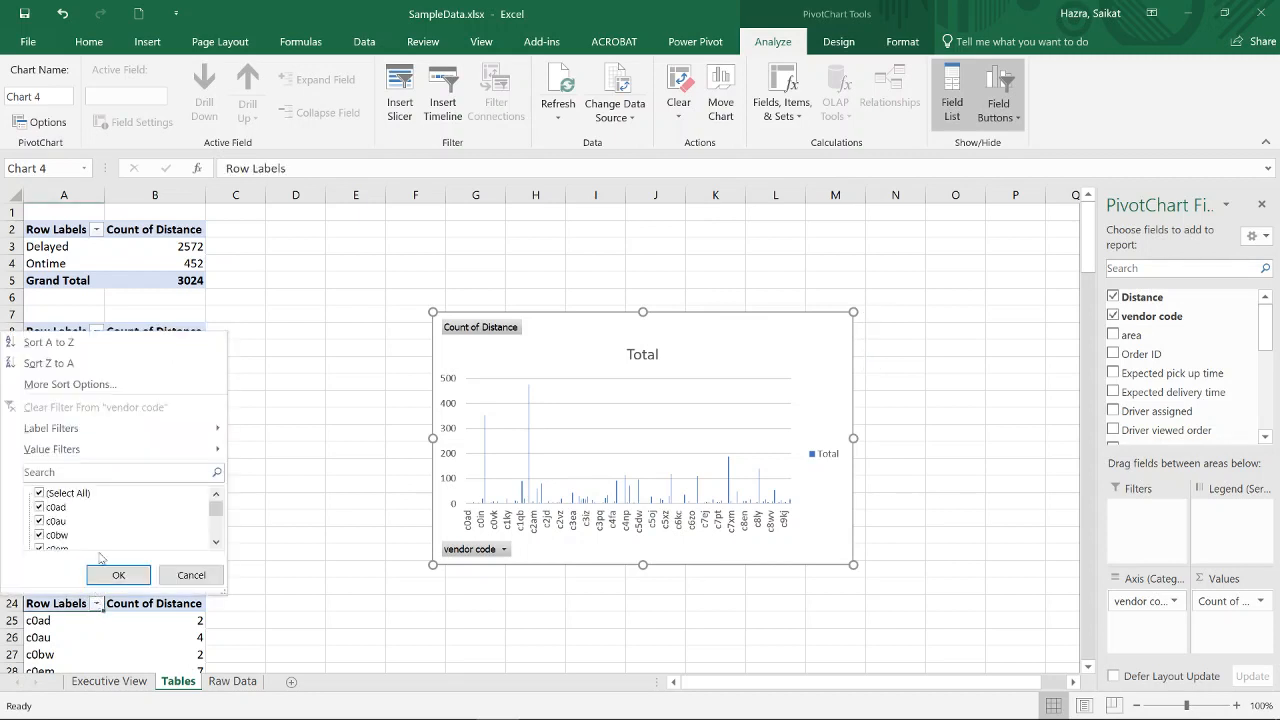
pyautogui.moveTo(152, 452)
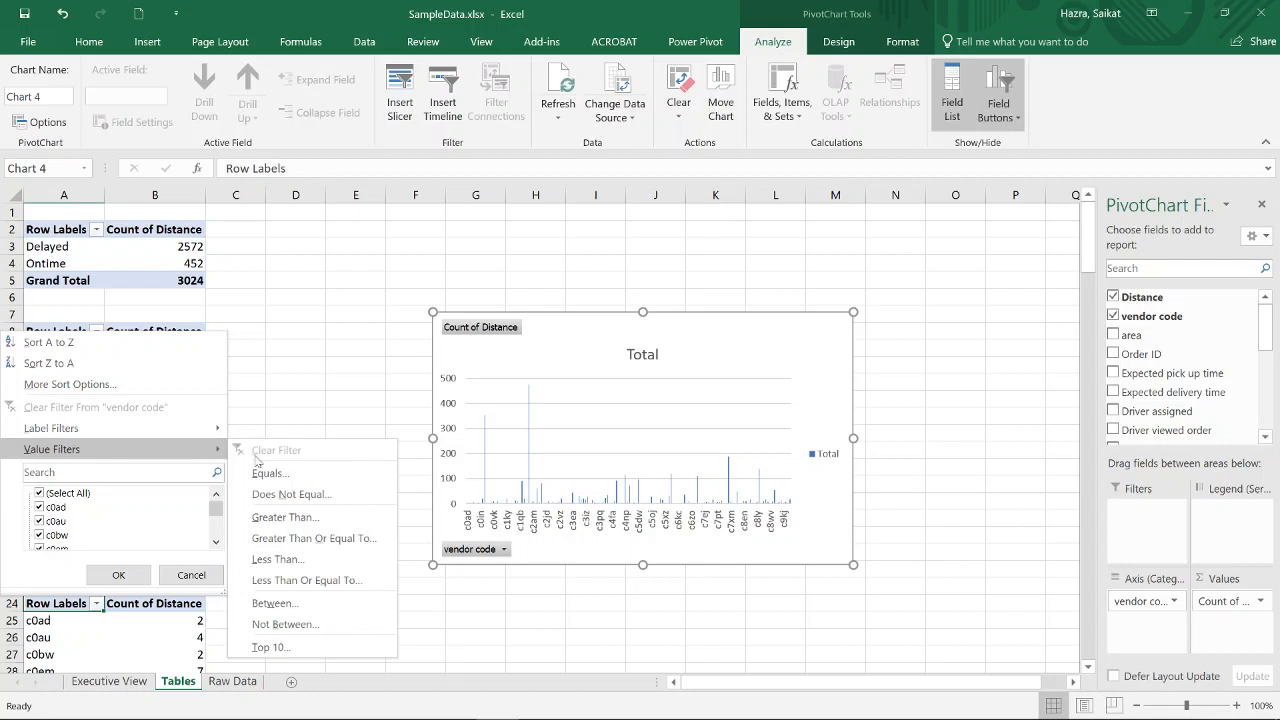
pyautogui.click(270, 648)
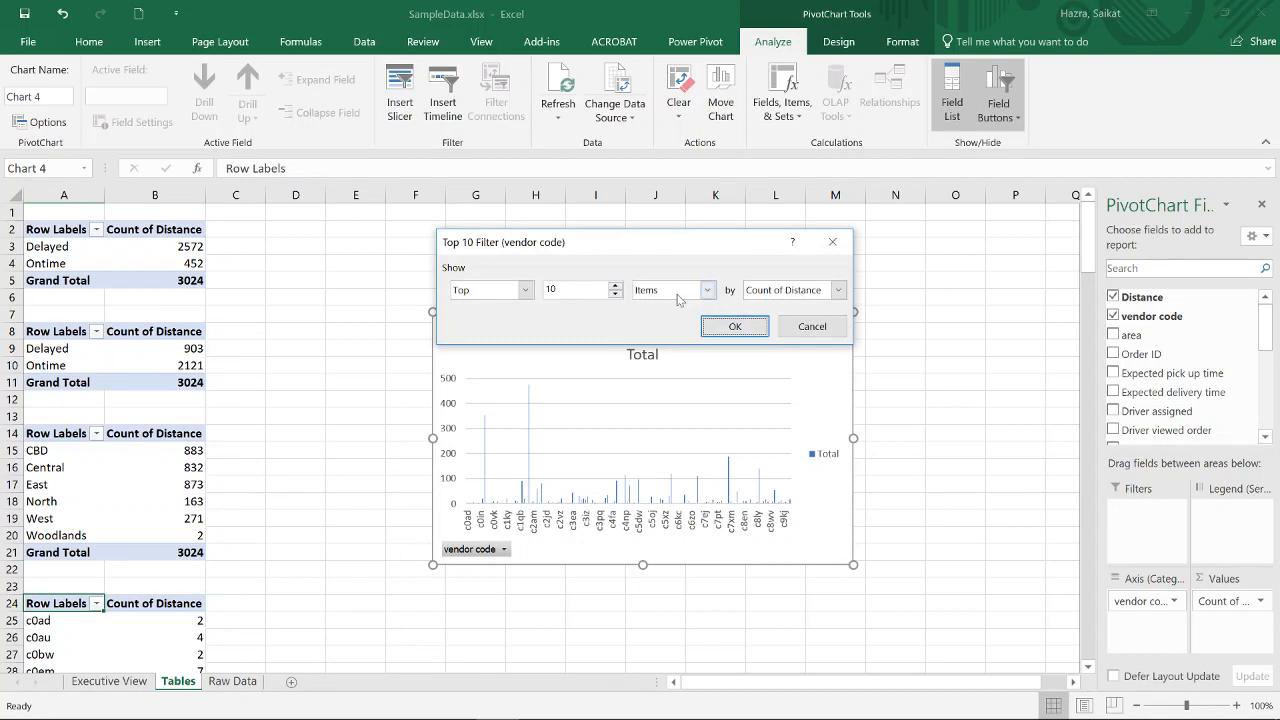
pyautogui.click(838, 290)
pyautogui.click(818, 306)
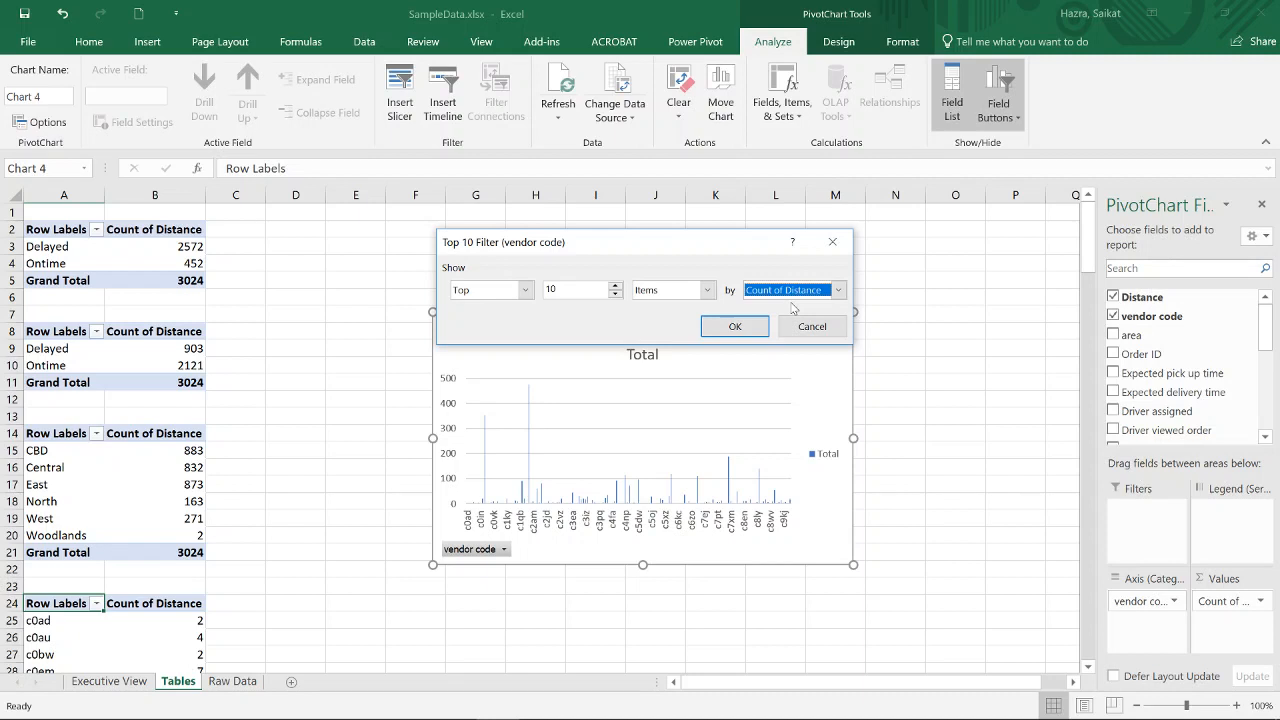
pyautogui.click(736, 328)
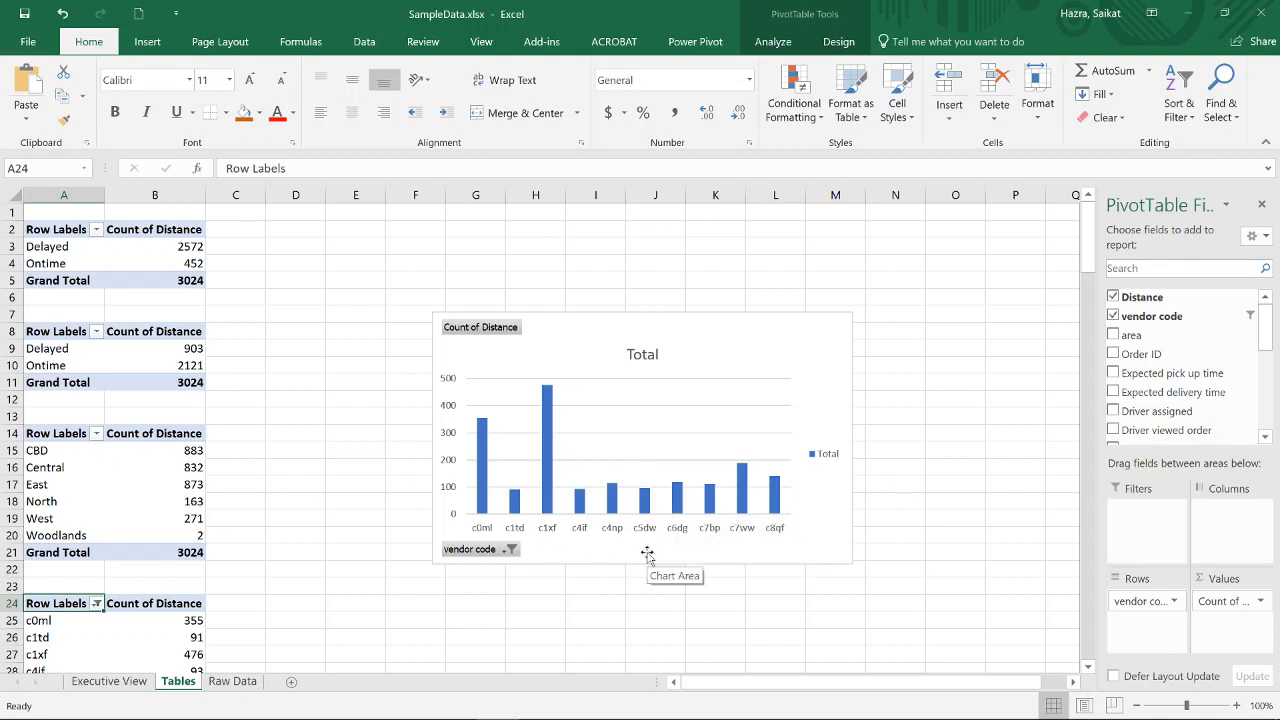
# Hide the value and axis field buttons on the vendor code chart and delete its legend
pyautogui.rightClick(497, 334)
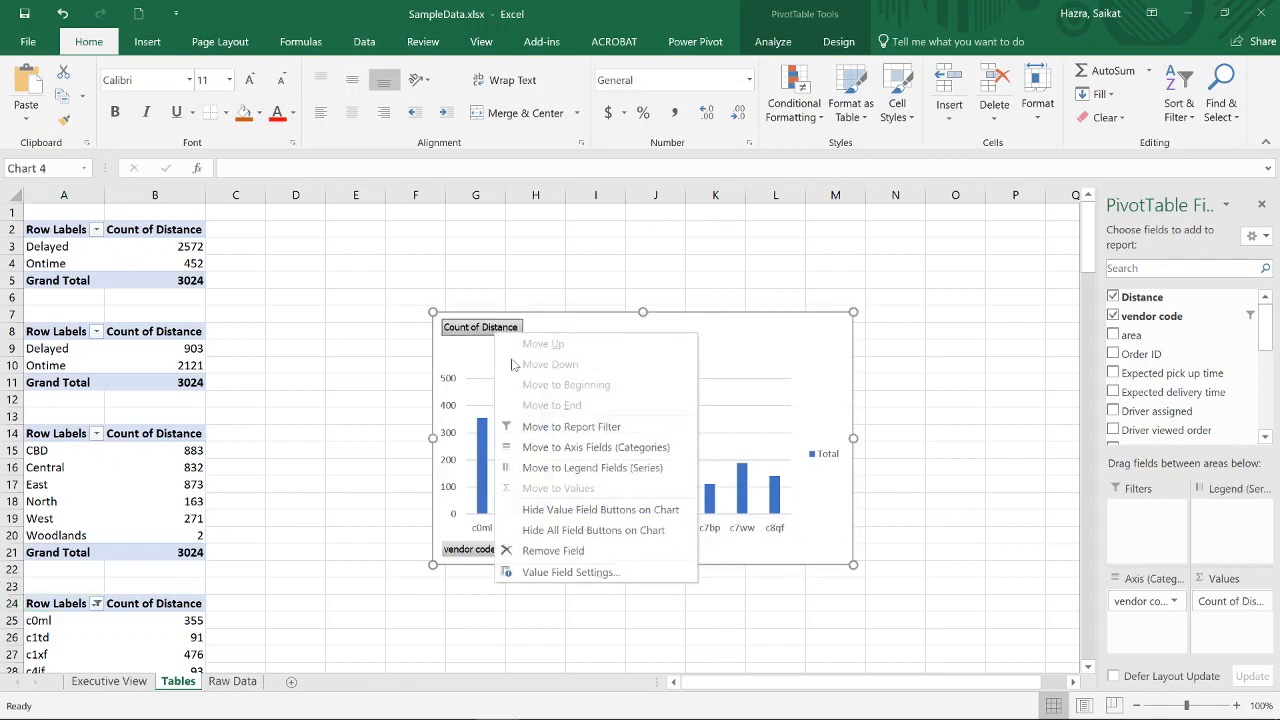
pyautogui.click(587, 511)
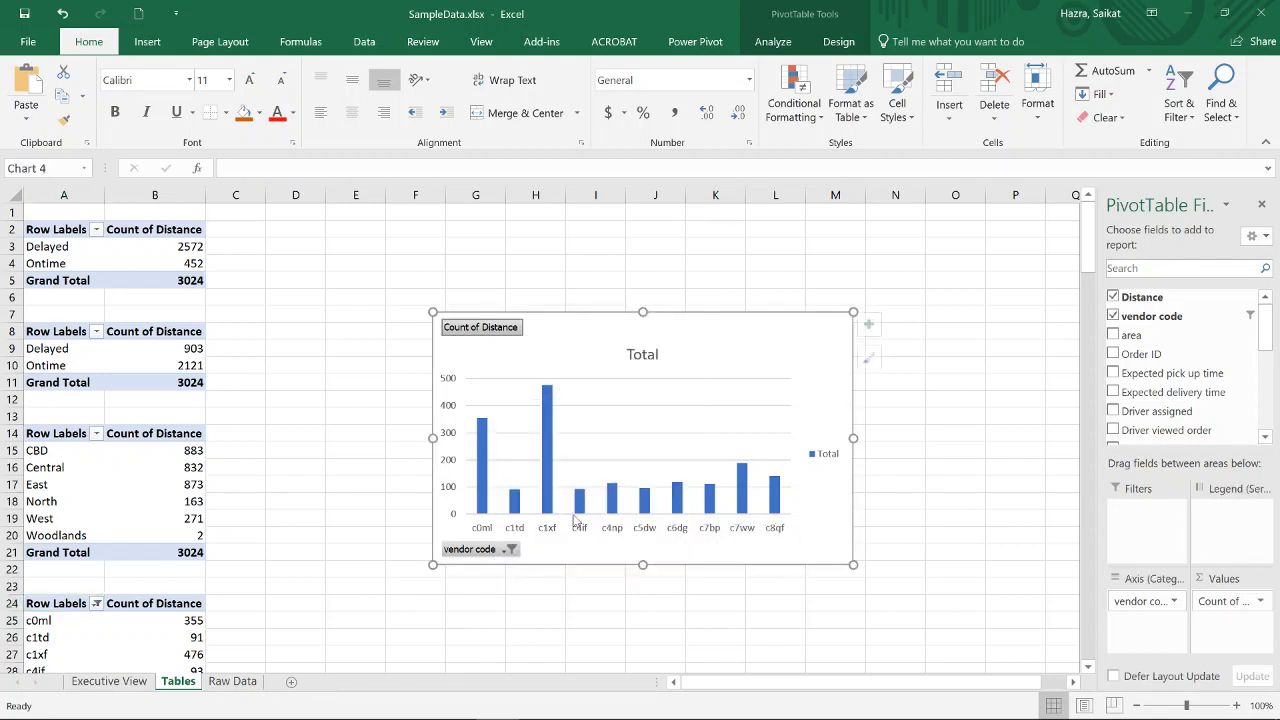
pyautogui.rightClick(476, 553)
pyautogui.click(543, 477)
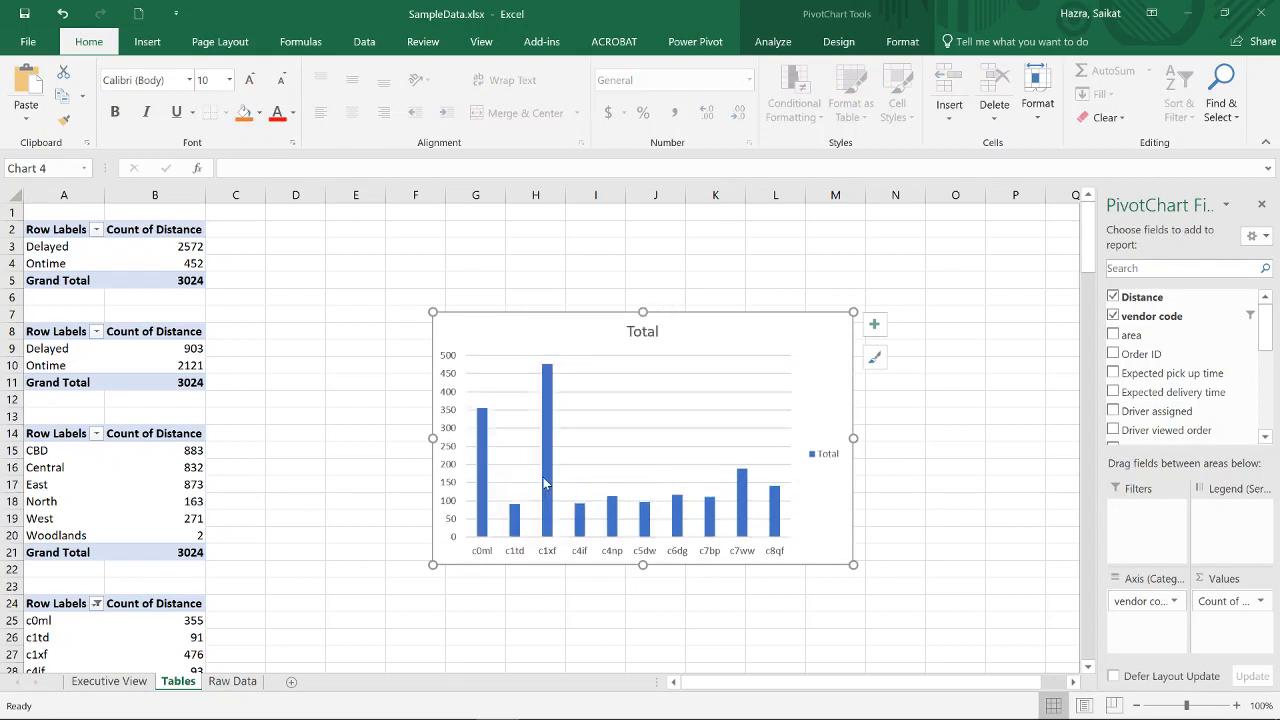
pyautogui.moveTo(543, 477)
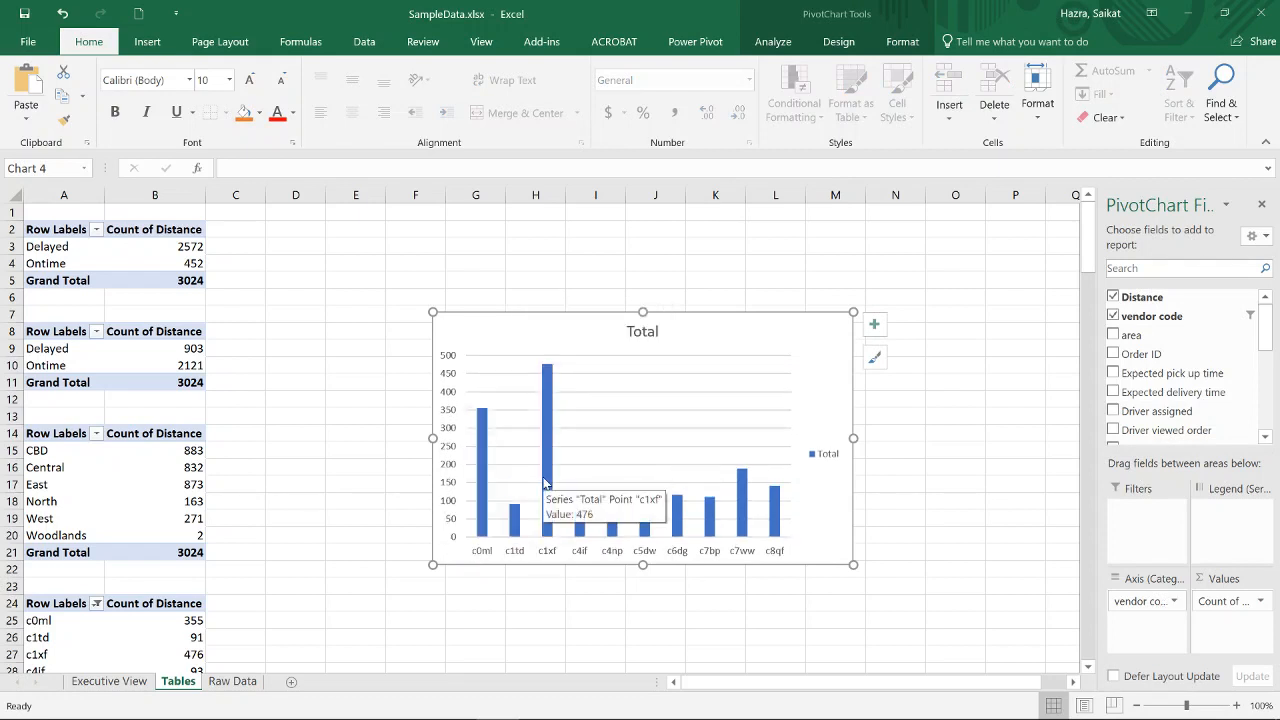
pyautogui.click(828, 454)
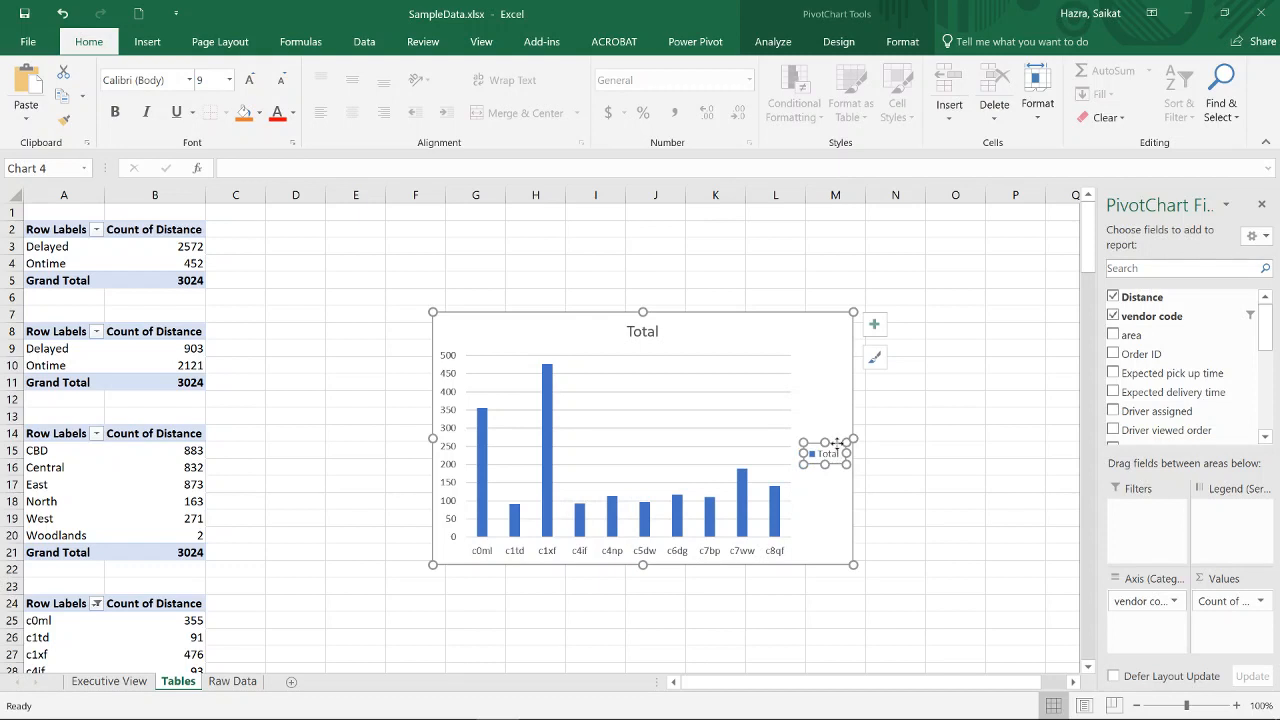
pyautogui.press('Delete')
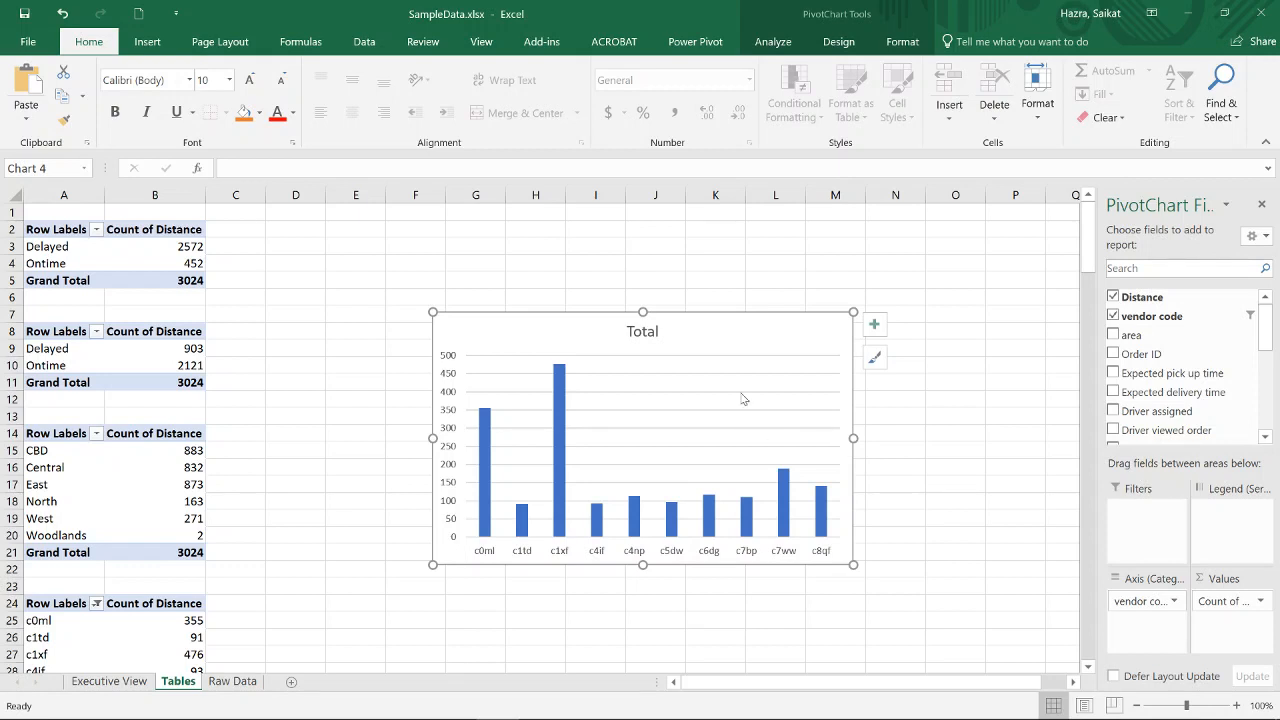
# Replace the vendor code chart's title with "Top 10 Vendors" and close the title formatting options
pyautogui.click(642, 334)
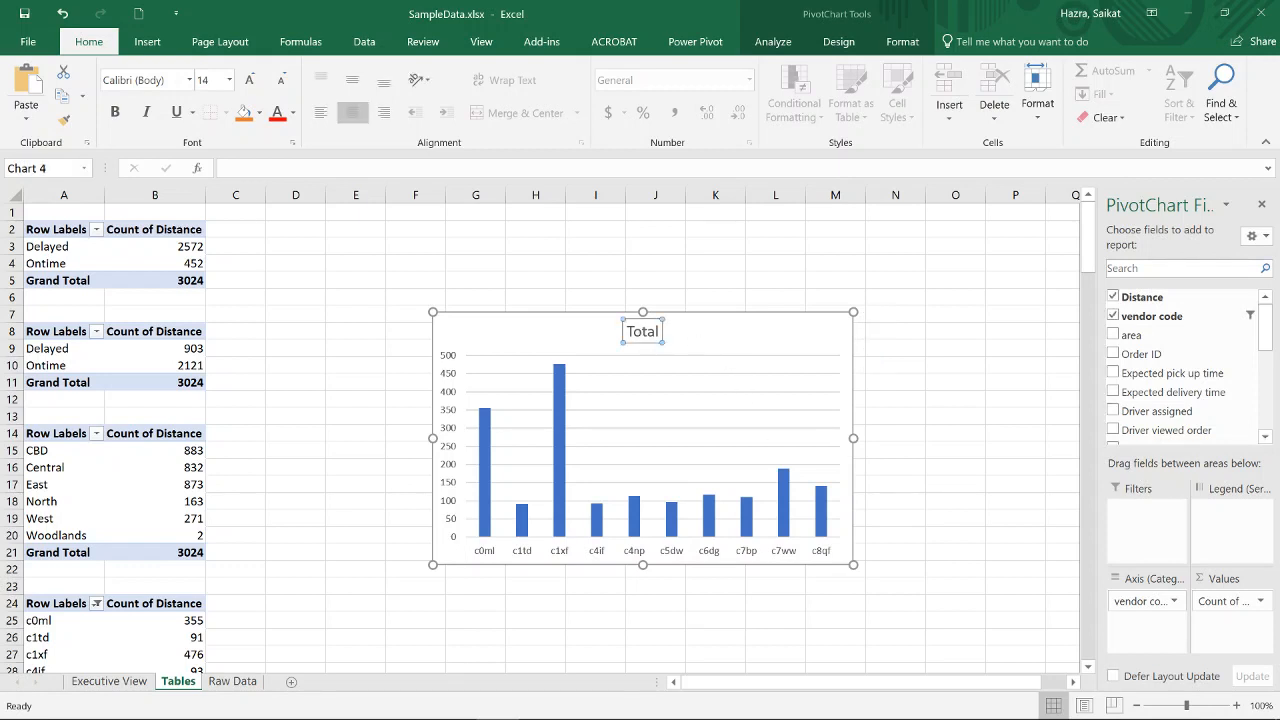
pyautogui.doubleClick(643, 334)
pyautogui.write('T')
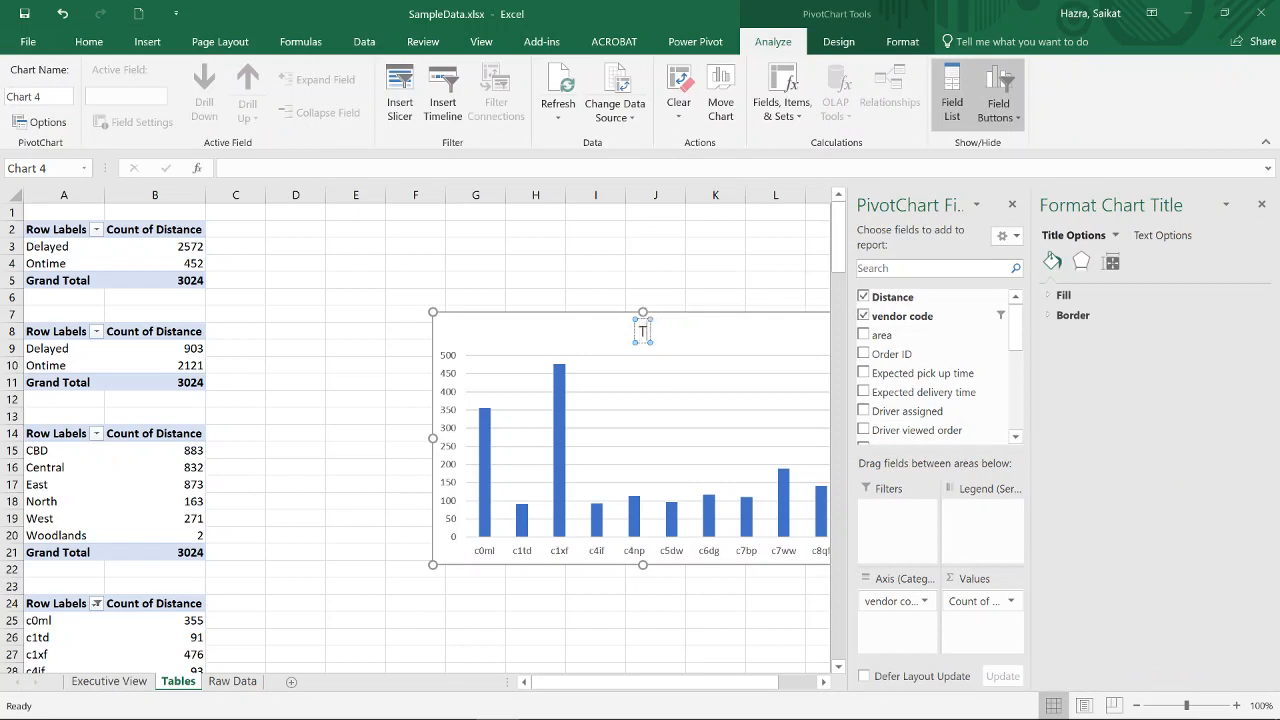
pyautogui.write('op 10 Vendors')
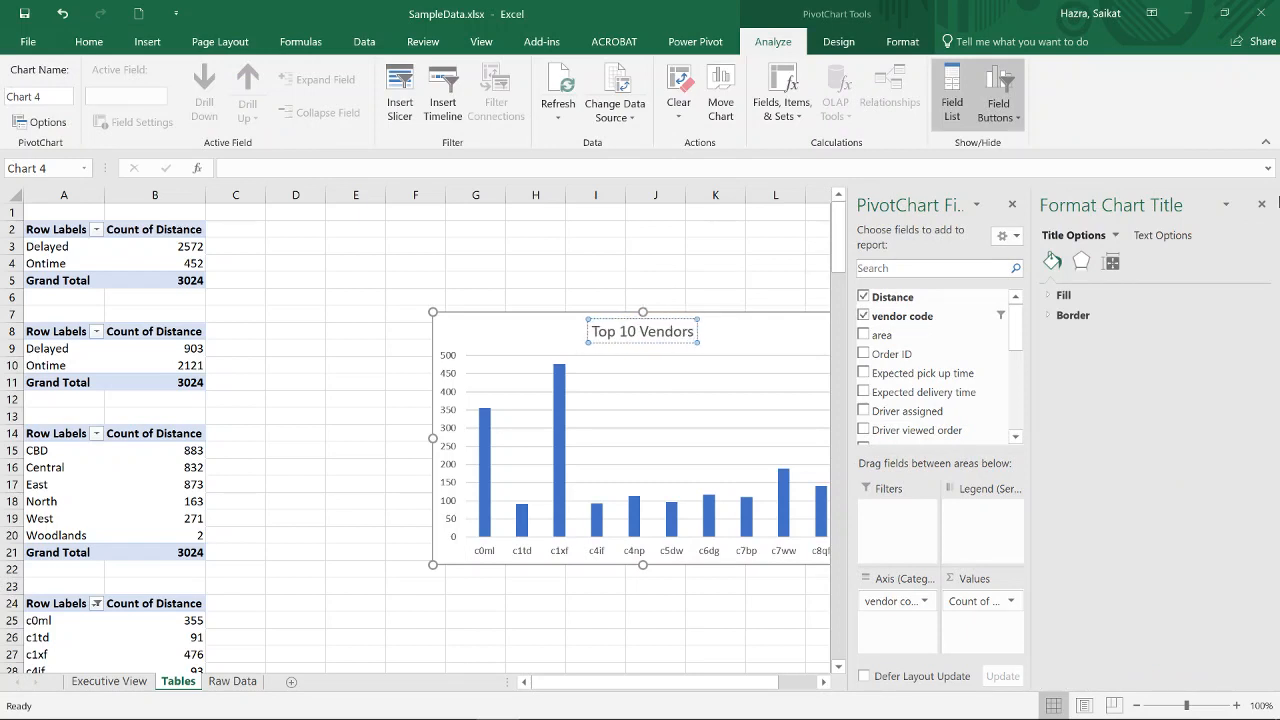
pyautogui.click(1261, 204)
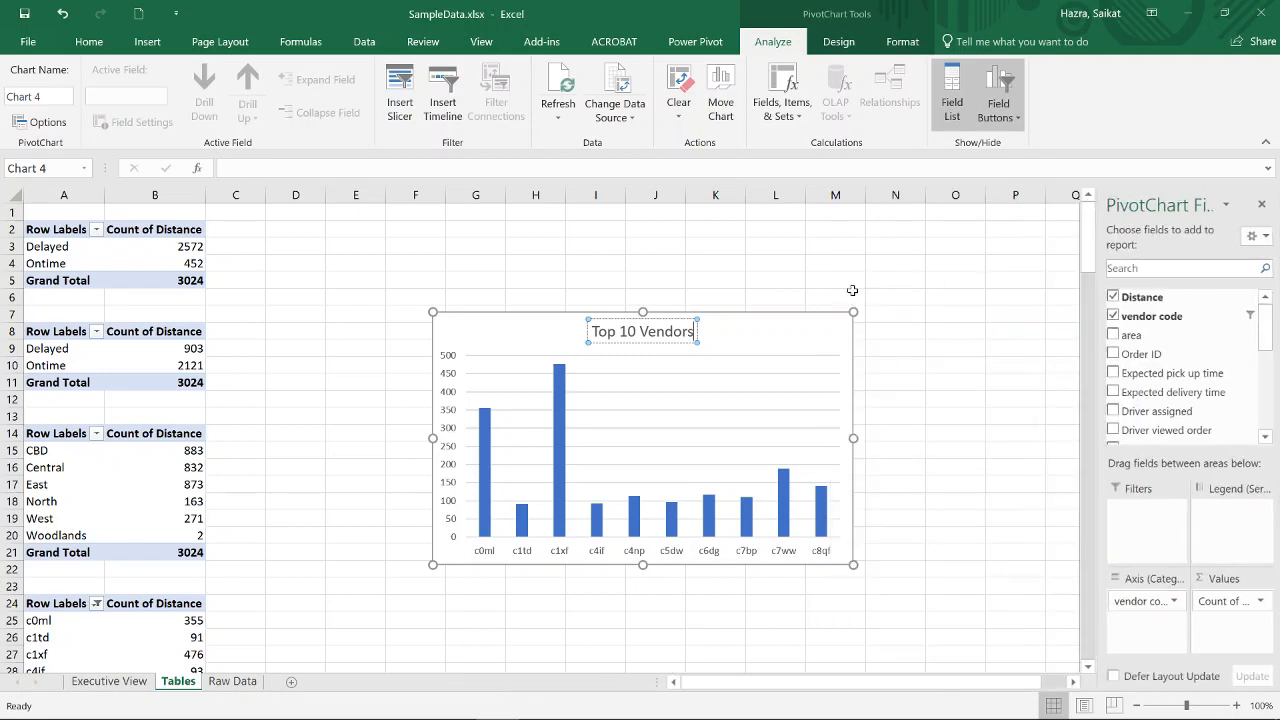
pyautogui.click(822, 326)
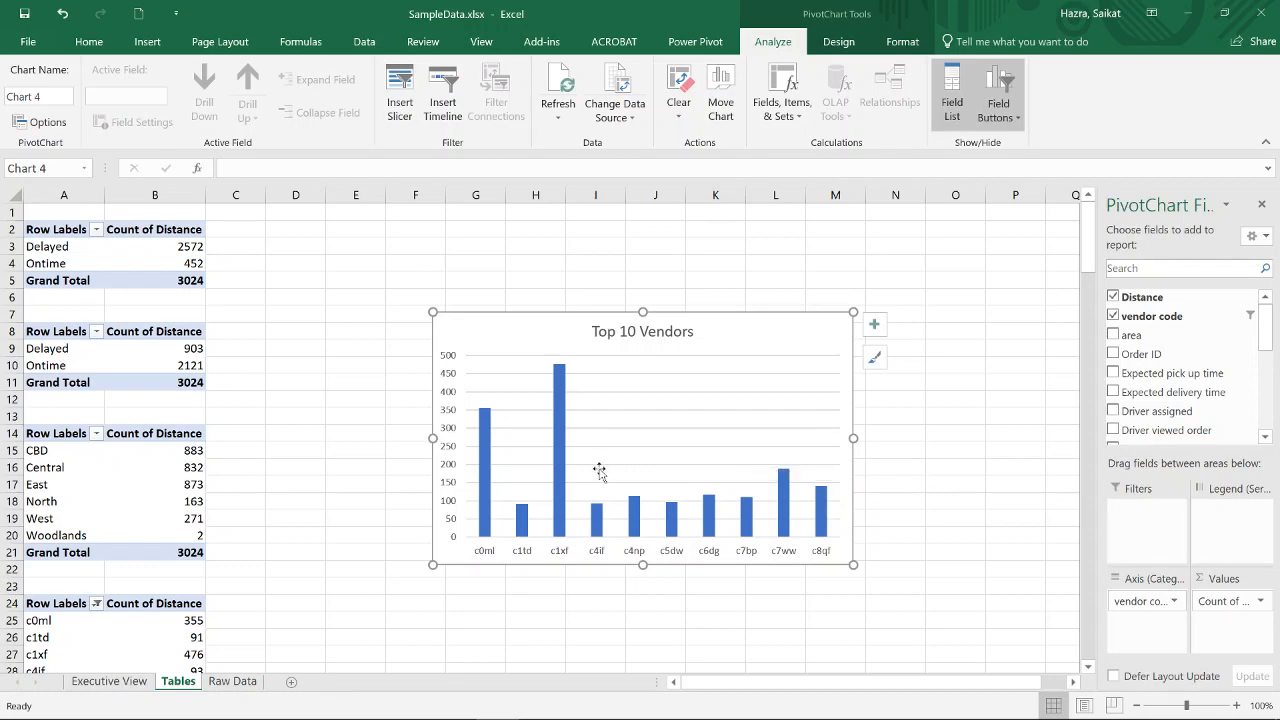
# Sort the vendor code pivot table in descending order by Count of Distance
pyautogui.scroll(-2, 343, 445)
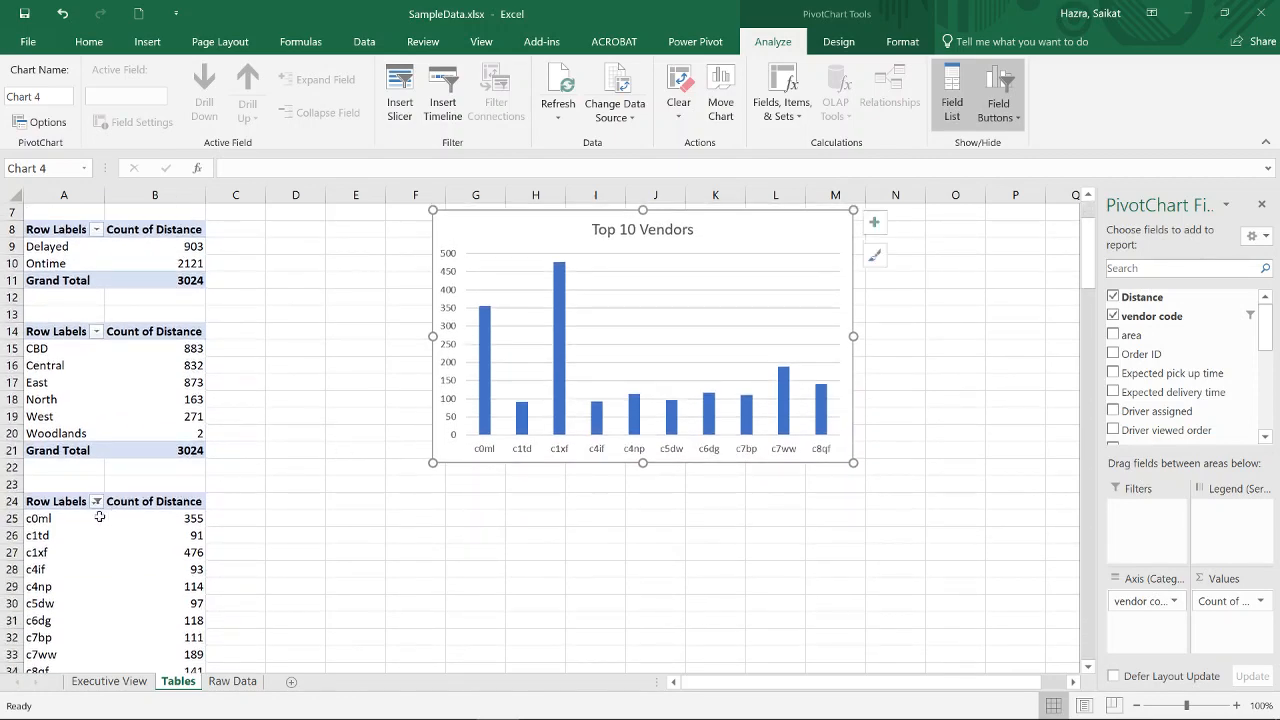
pyautogui.click(97, 502)
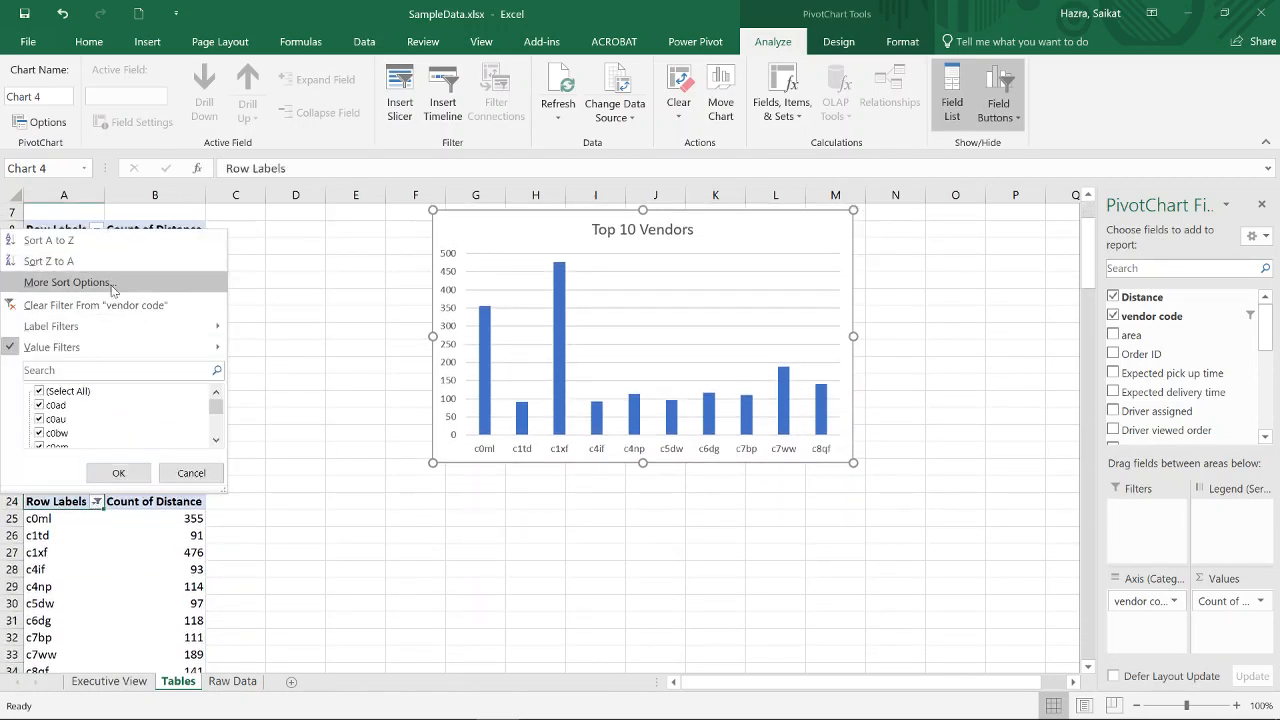
pyautogui.click(66, 282)
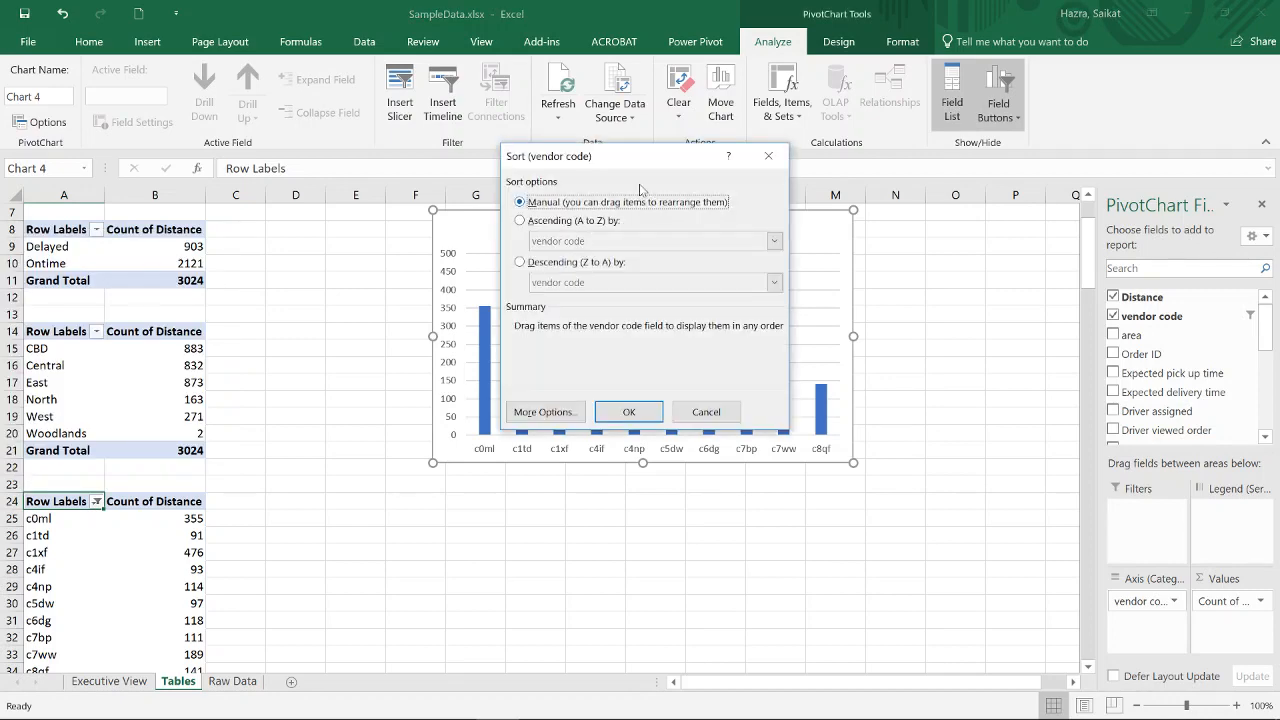
pyautogui.moveTo(637, 172); pyautogui.dragTo(268, 214)
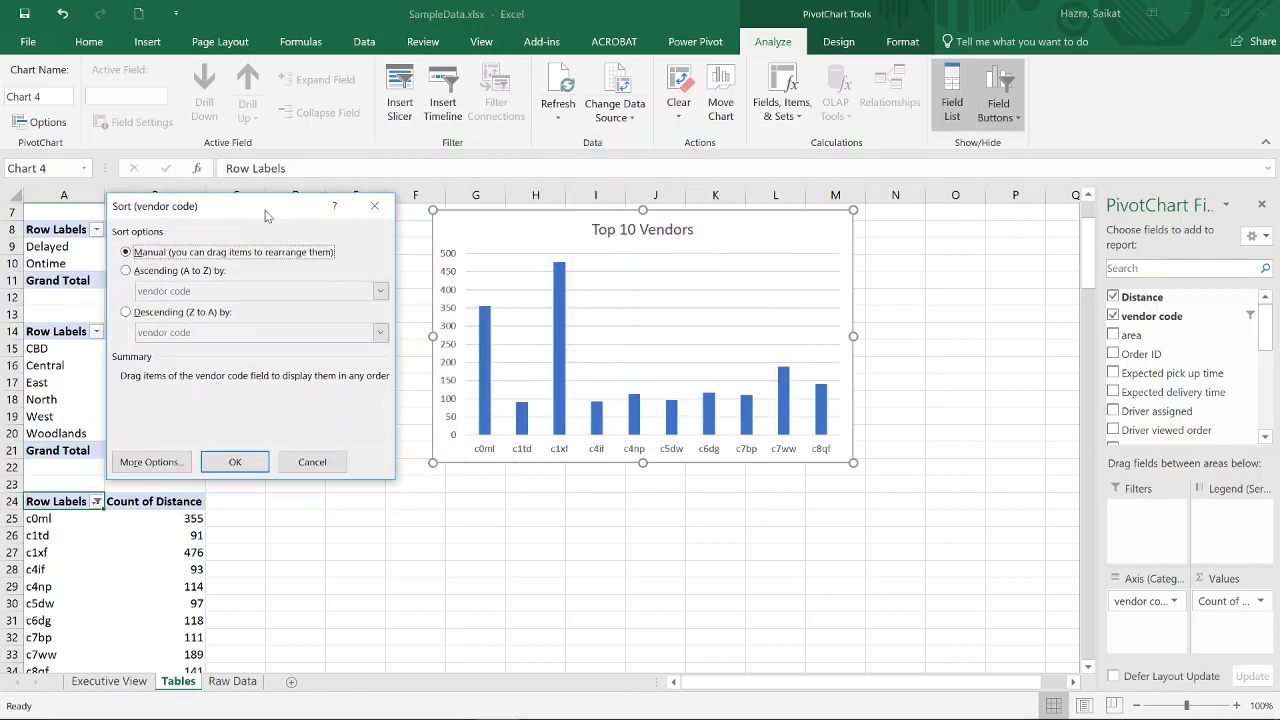
pyautogui.click(222, 314)
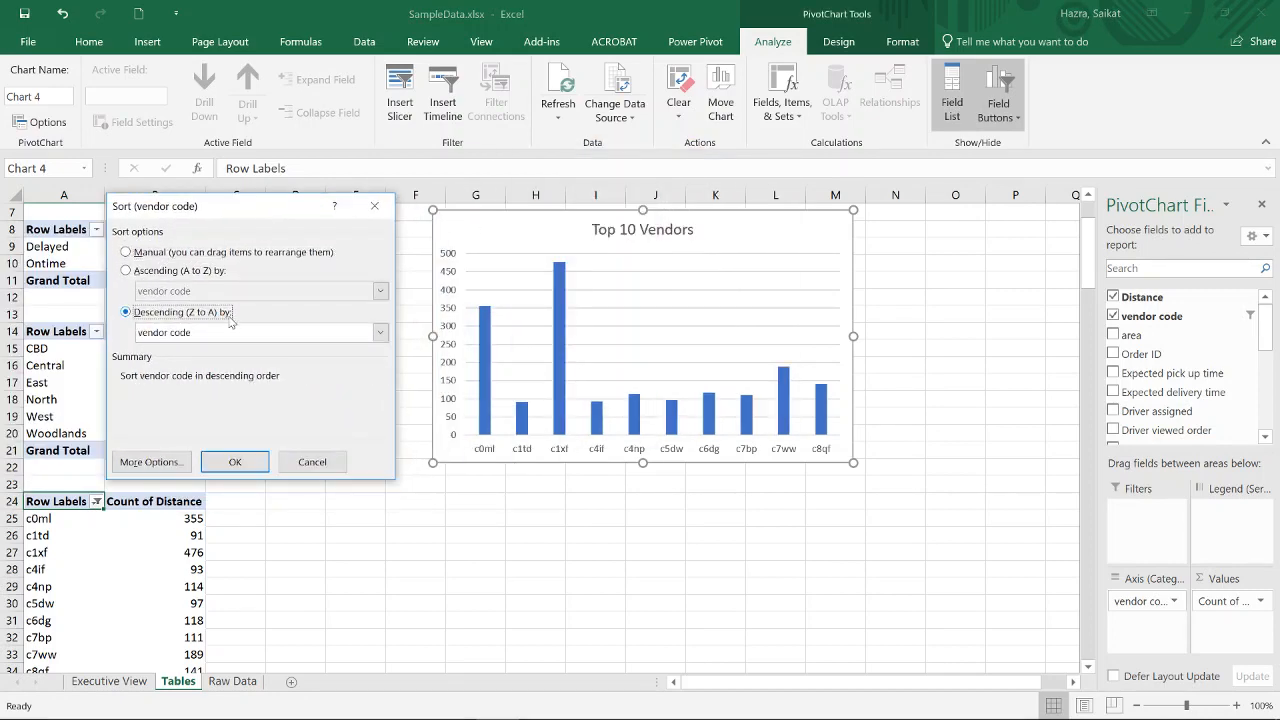
pyautogui.click(286, 334)
pyautogui.click(248, 366)
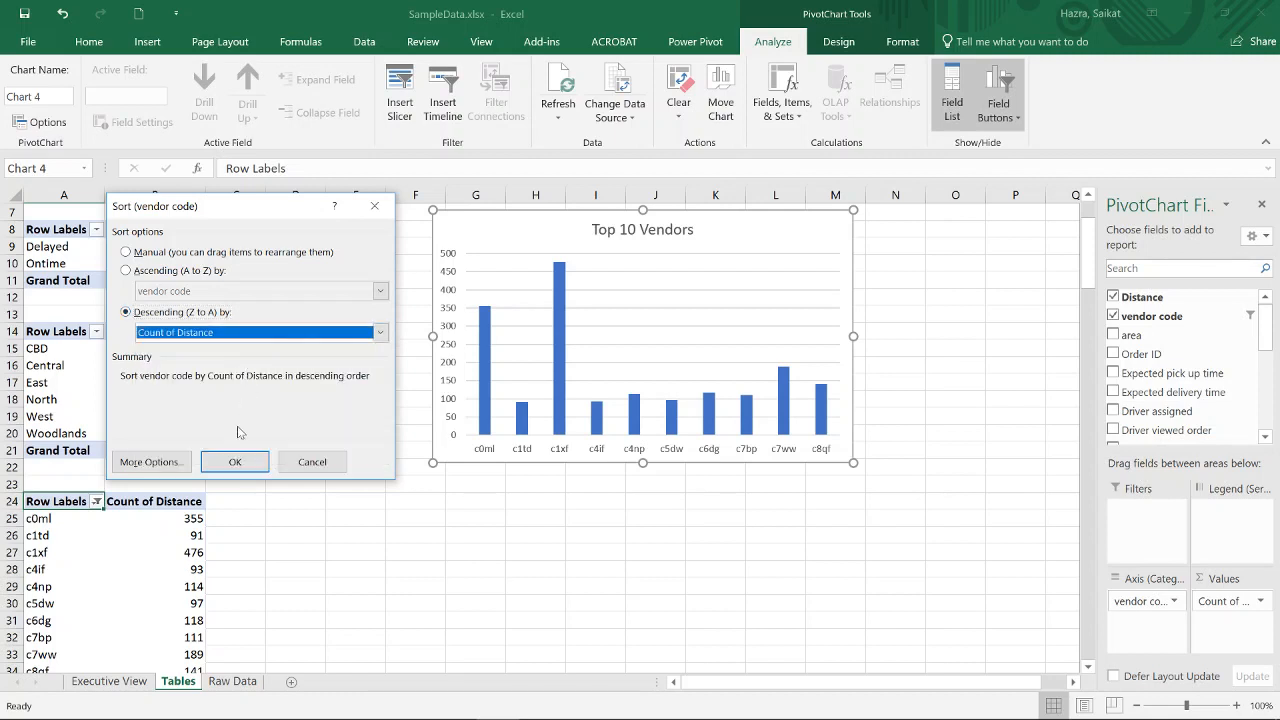
pyautogui.click(235, 461)
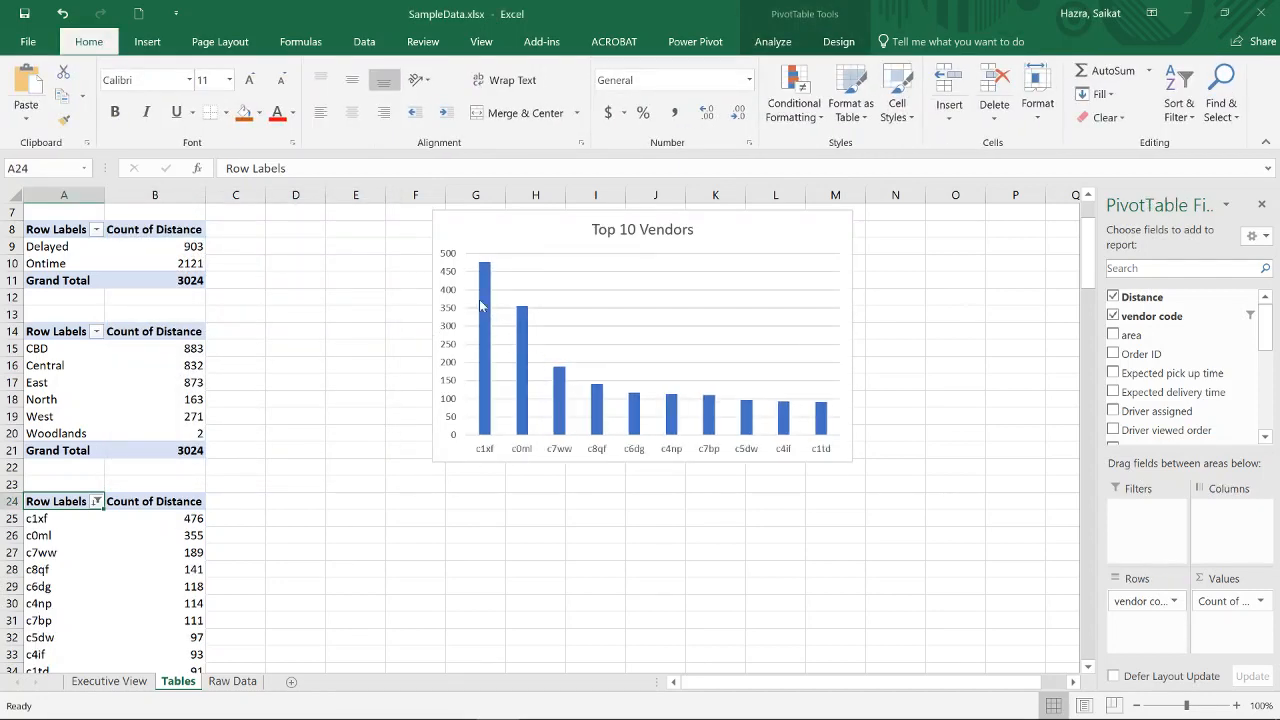
# Apply the grey gradient chart style with data labels and capitalised axis labels to the Top 10 Vendors chart
pyautogui.click(765, 256)
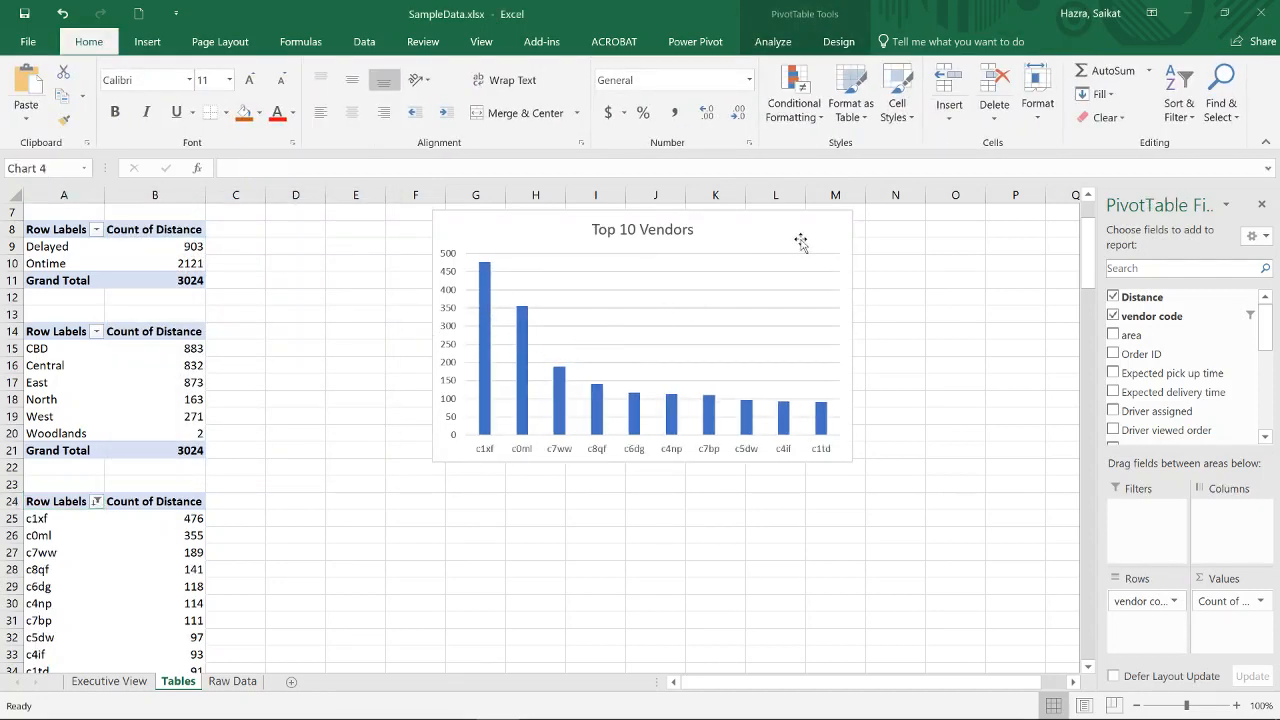
pyautogui.click(850, 42)
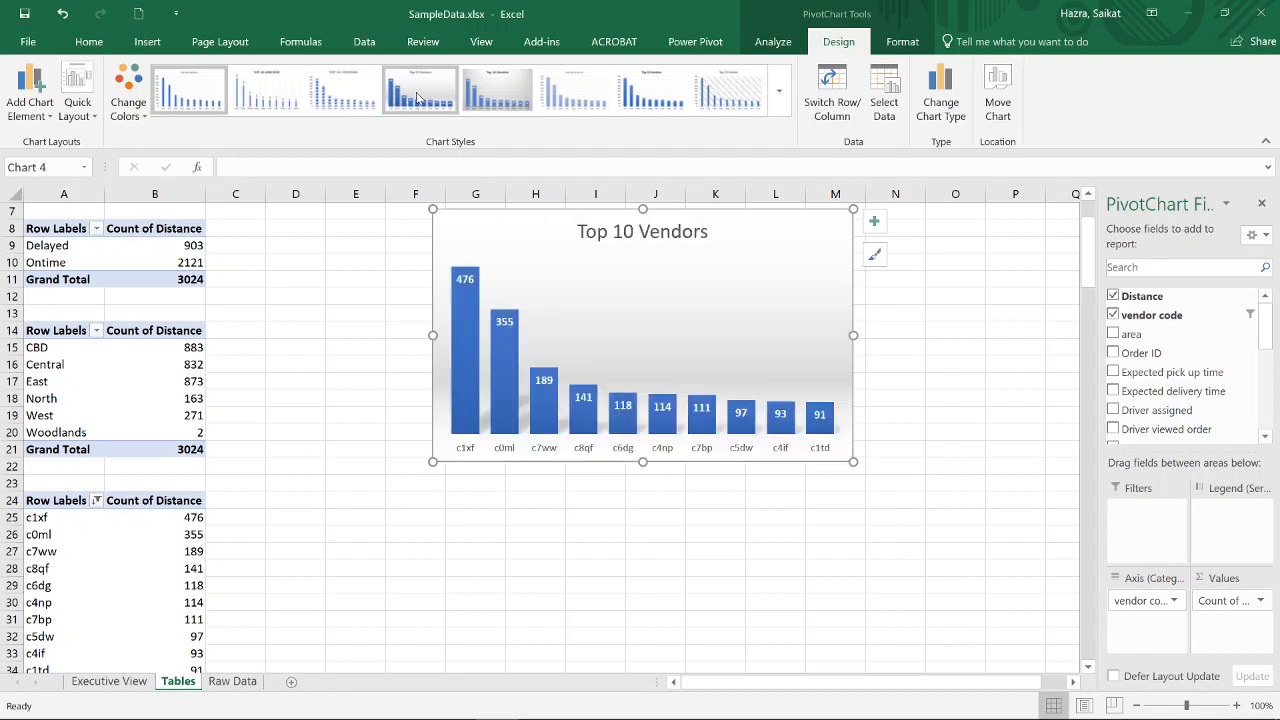
pyautogui.click(489, 85)
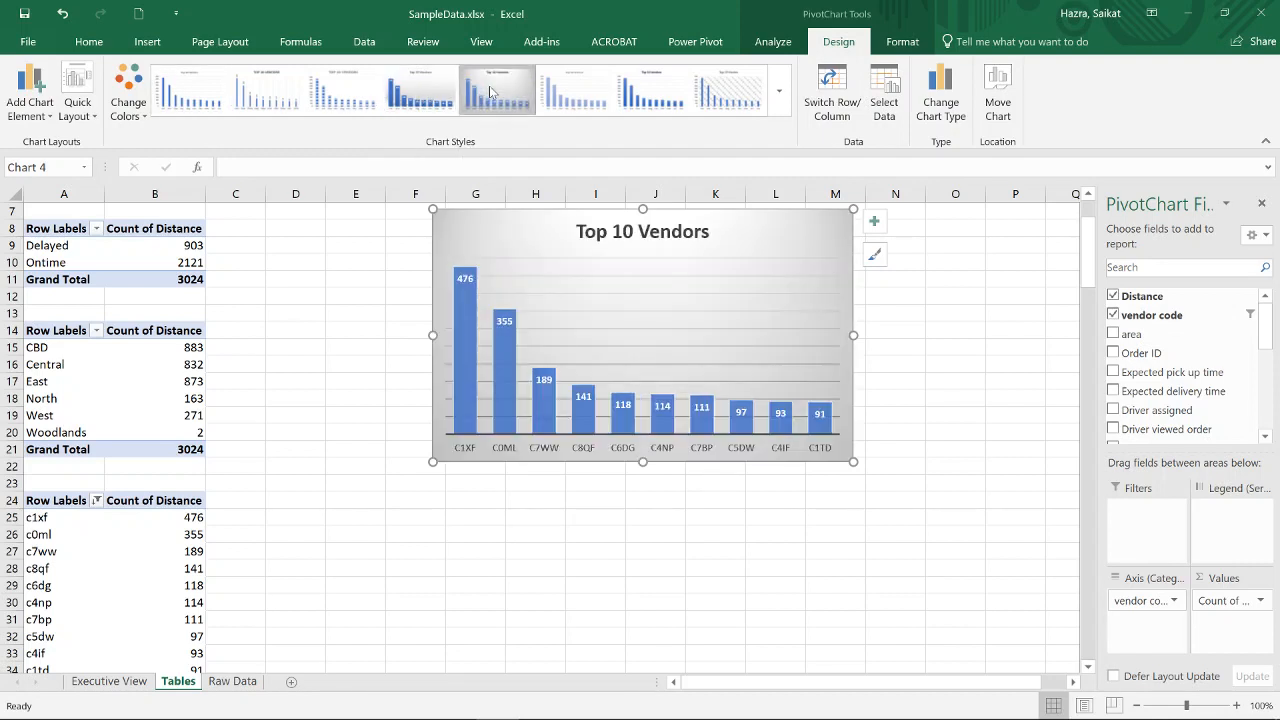
# Move the Top 10 Vendors chart to Executive View, placing it beside Order Across Area and resizing it to match the Delta-Food Deliver chart's width
pyautogui.press('Delete')
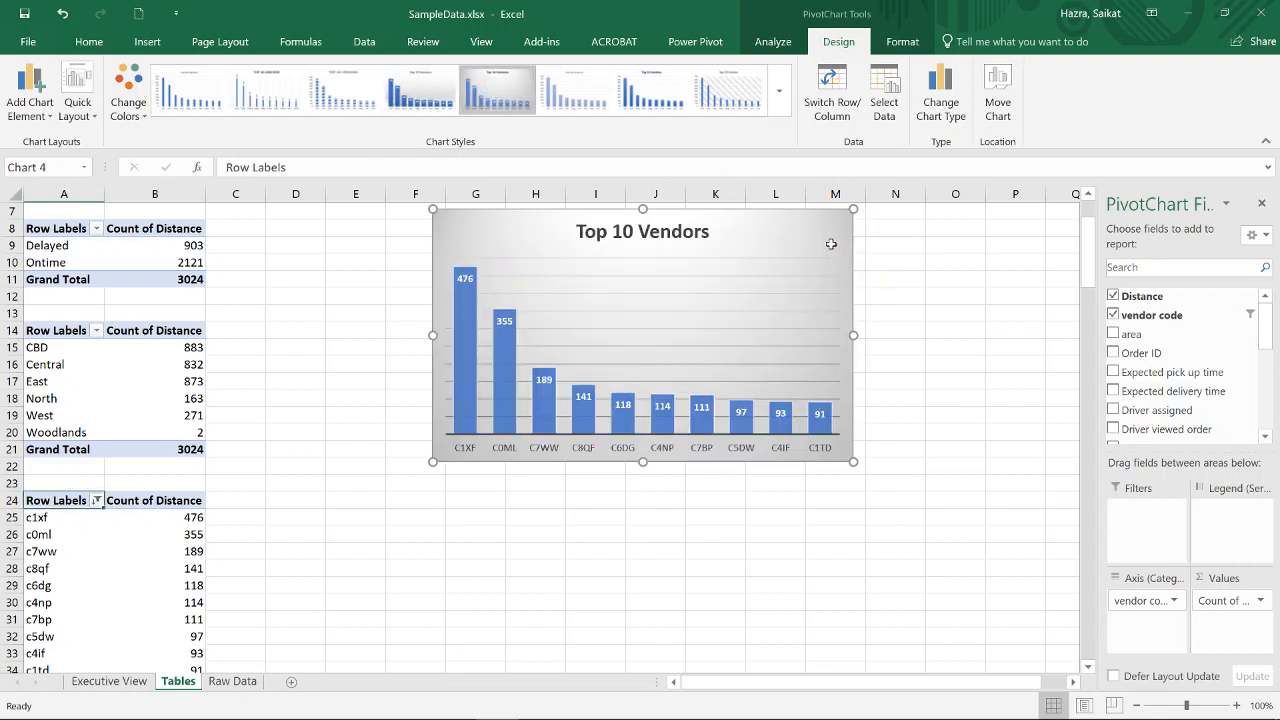
pyautogui.click(105, 681)
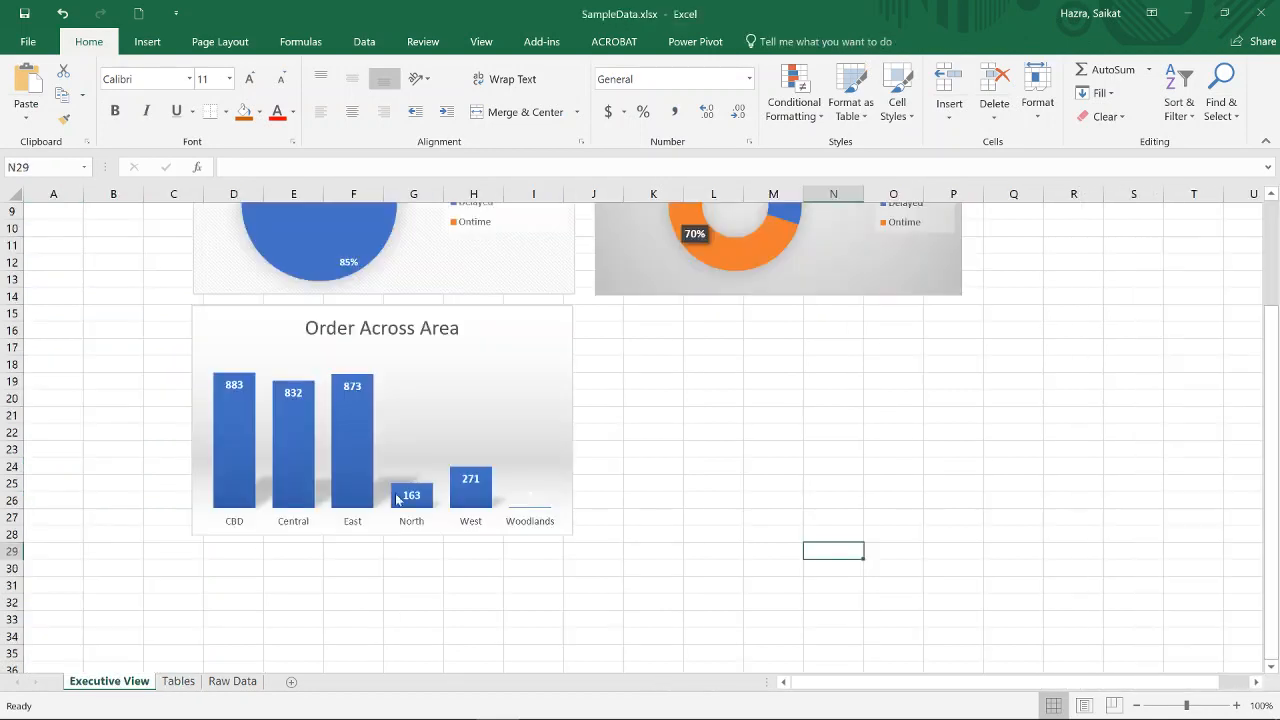
pyautogui.hotkey('ctrl', 'v')
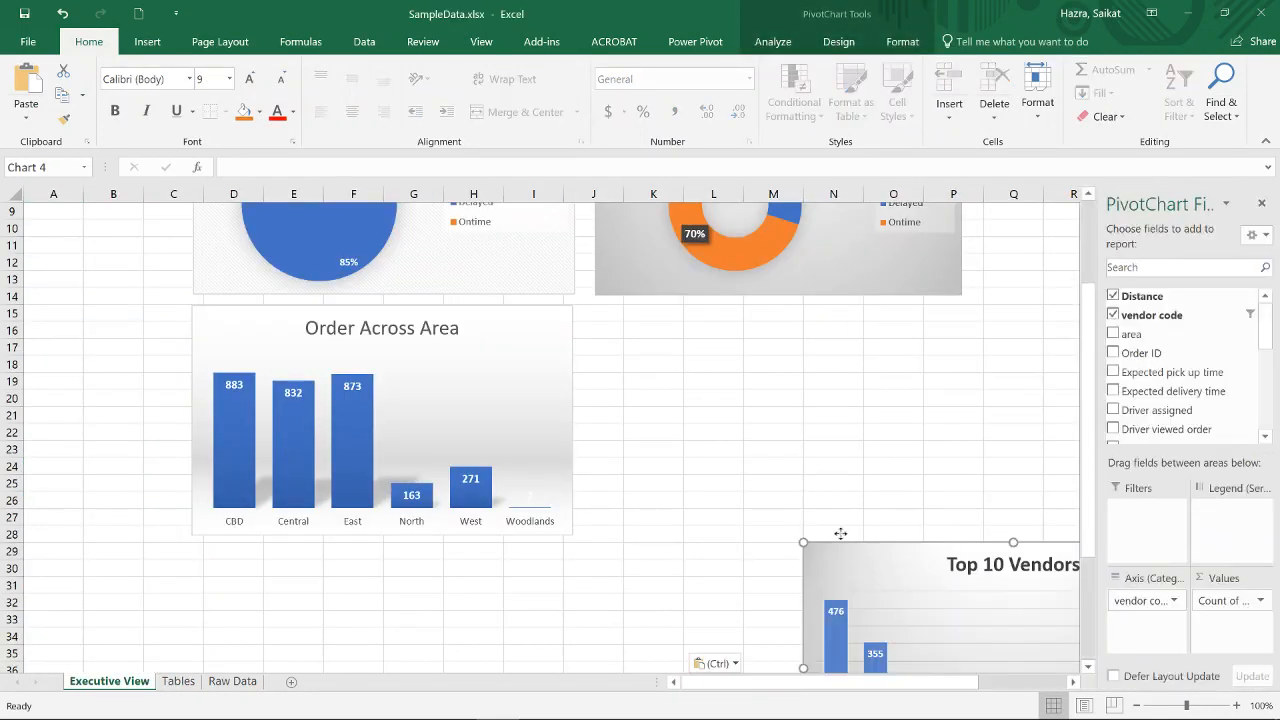
pyautogui.moveTo(840, 531); pyautogui.dragTo(659, 317)
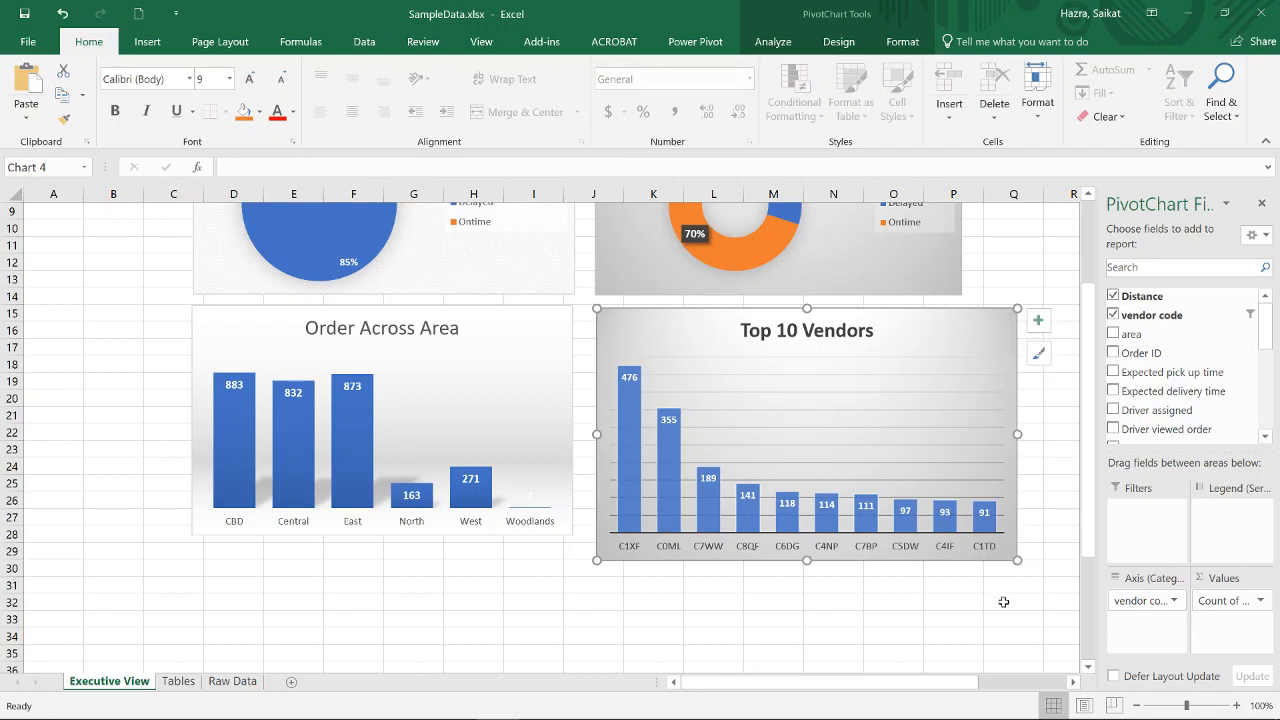
pyautogui.moveTo(1016, 561); pyautogui.dragTo(963, 538)
pyautogui.click(1027, 534)
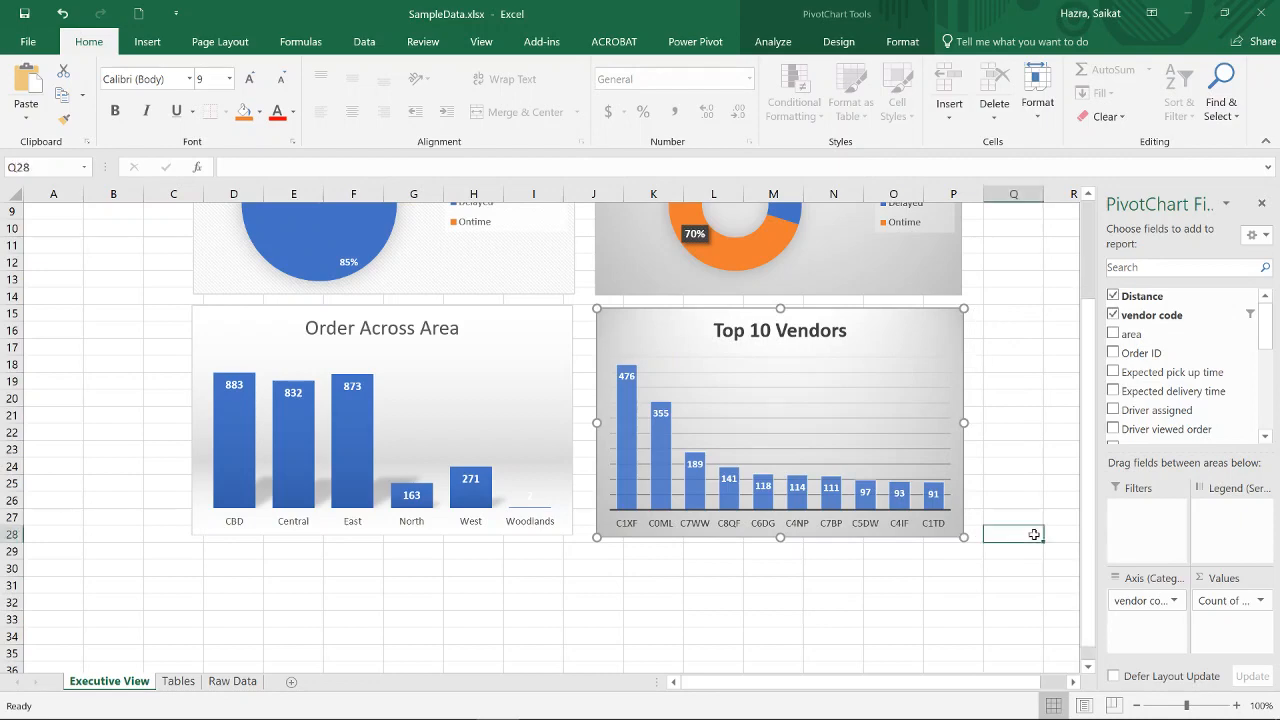
pyautogui.moveTo(1267, 367); pyautogui.dragTo(1275, 238)
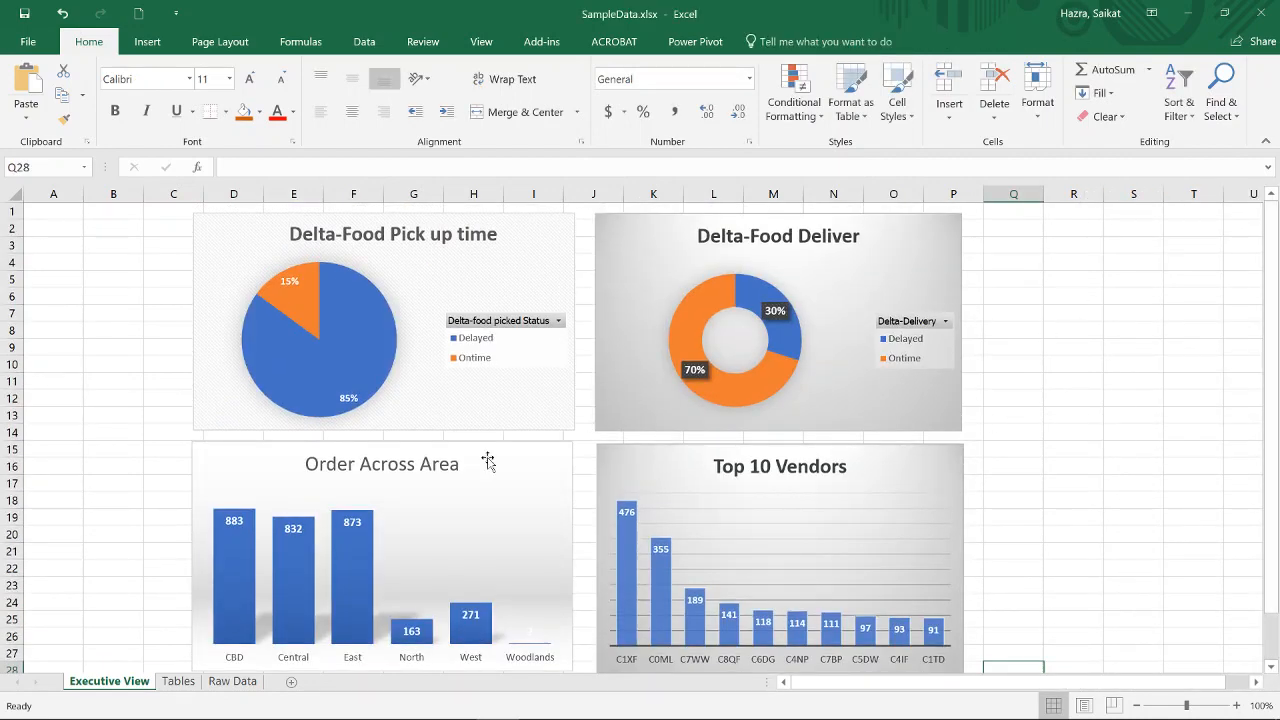
# Insert vendor code and area slicers for the delivery status pivot table on the Tables sheet
pyautogui.click(179, 683)
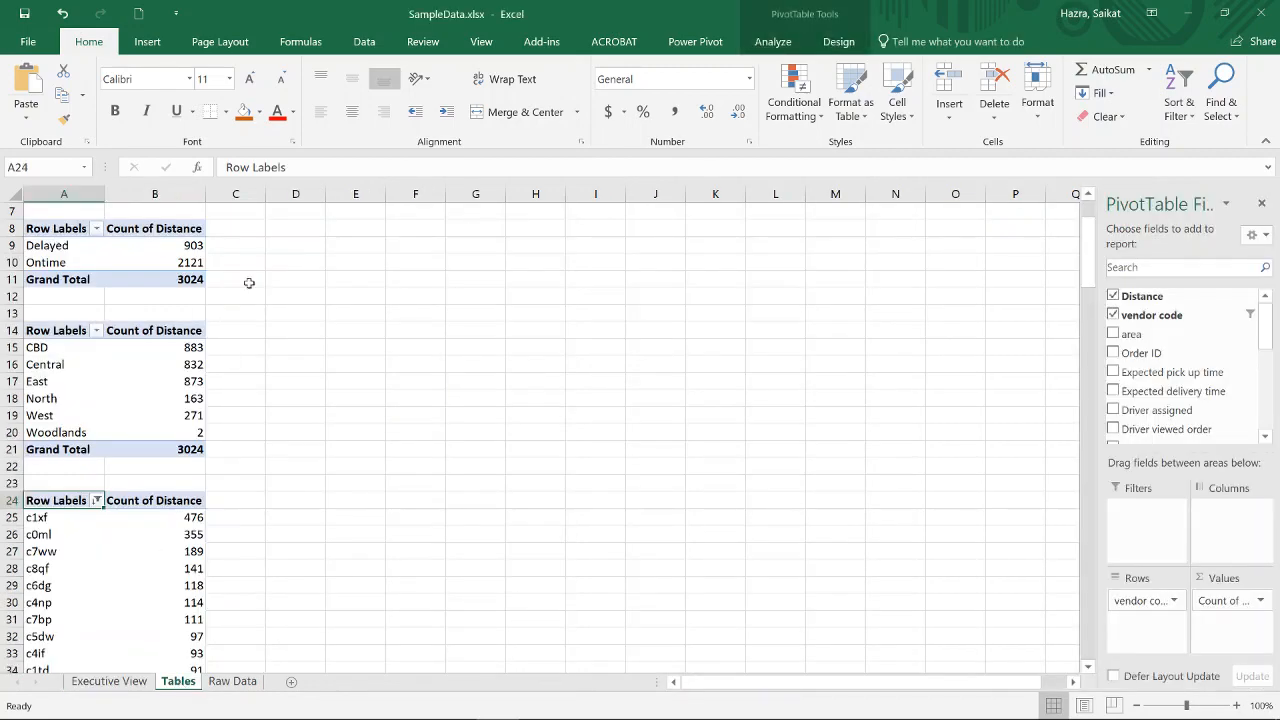
pyautogui.click(161, 248)
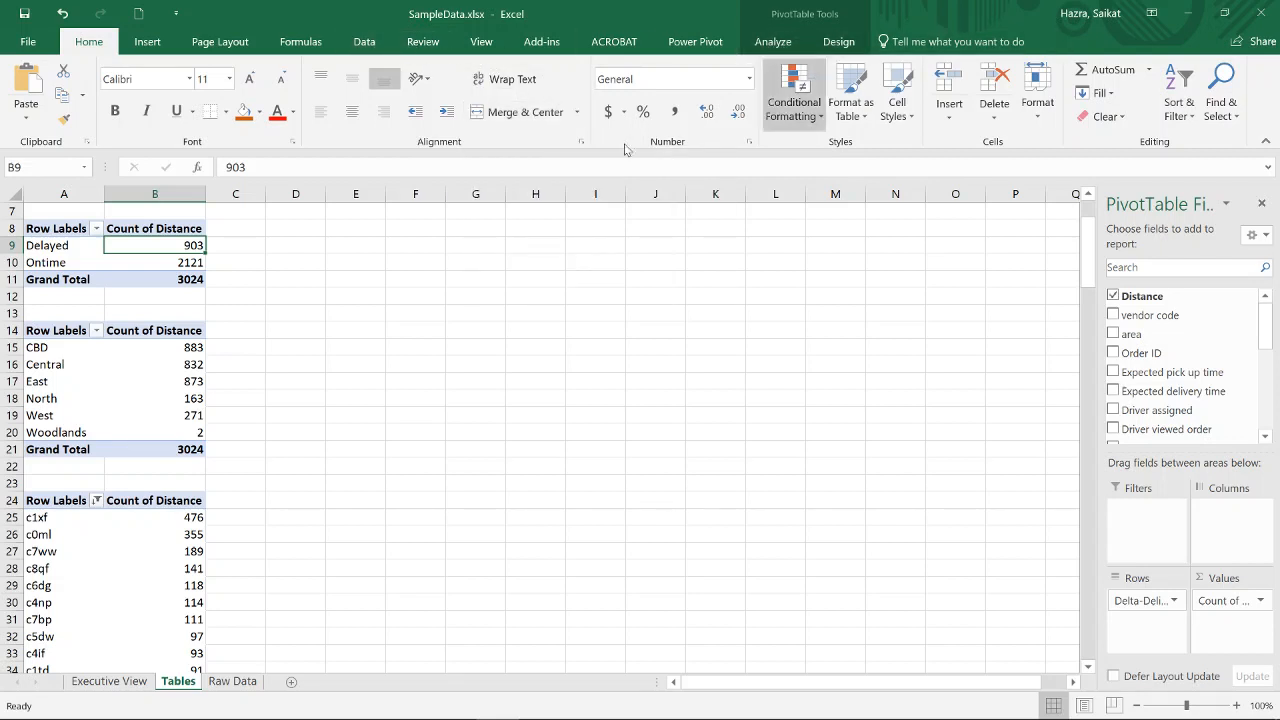
pyautogui.click(325, 381)
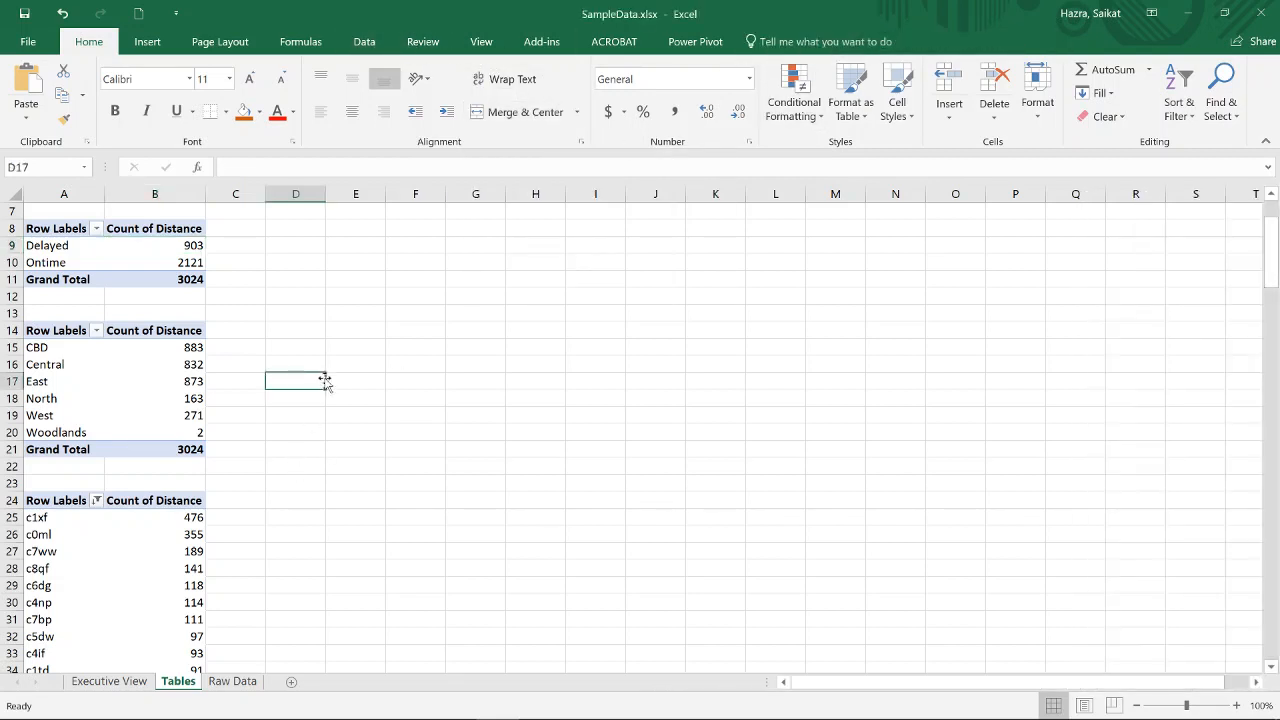
pyautogui.click(192, 262)
pyautogui.click(347, 329)
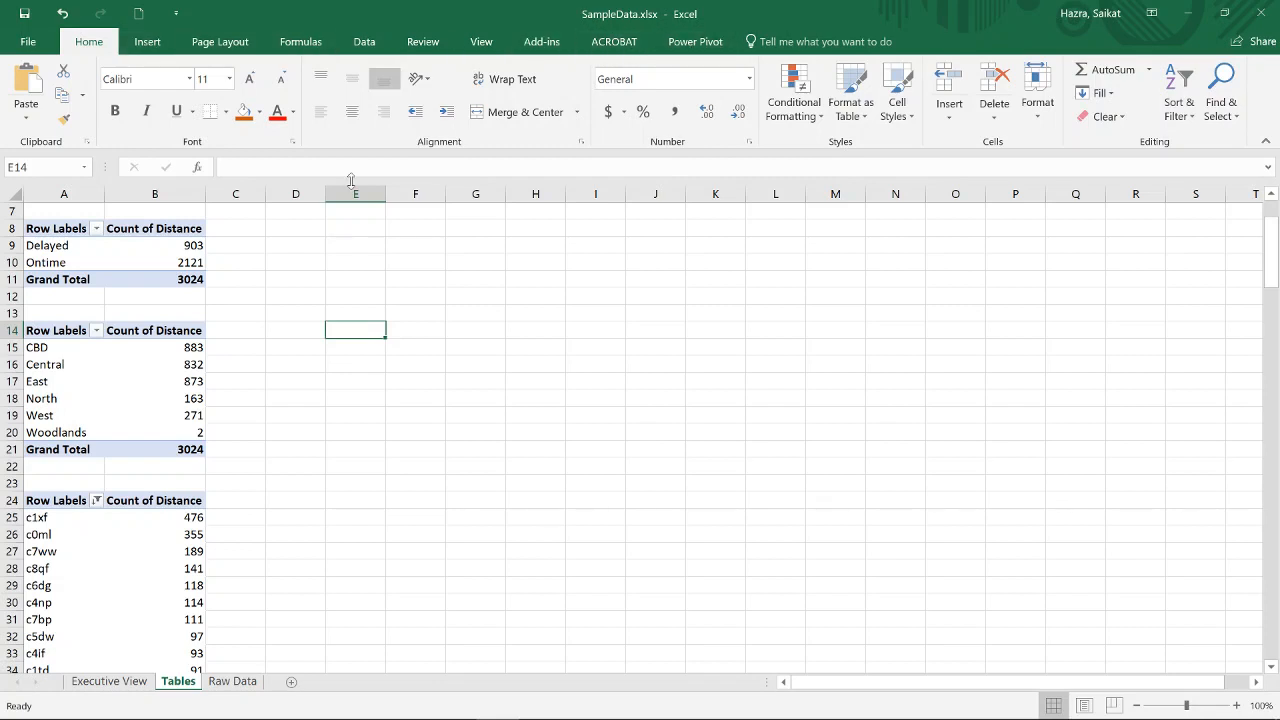
pyautogui.click(185, 246)
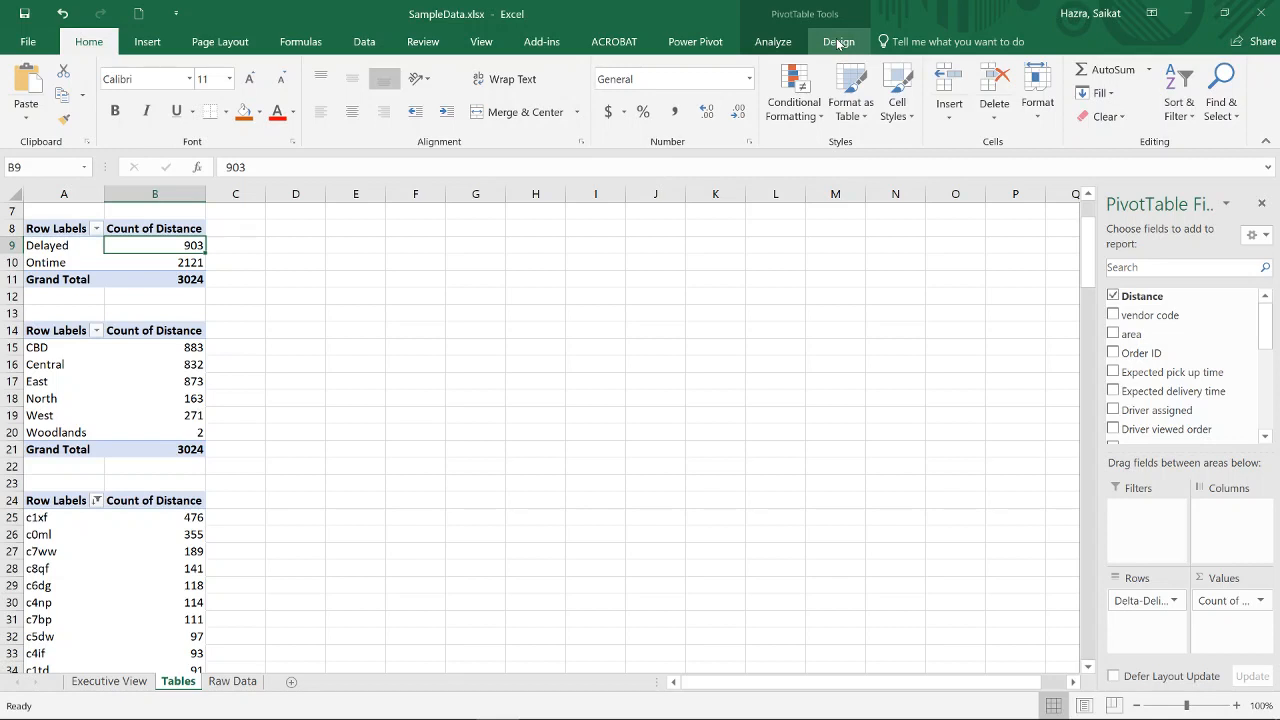
pyautogui.click(773, 41)
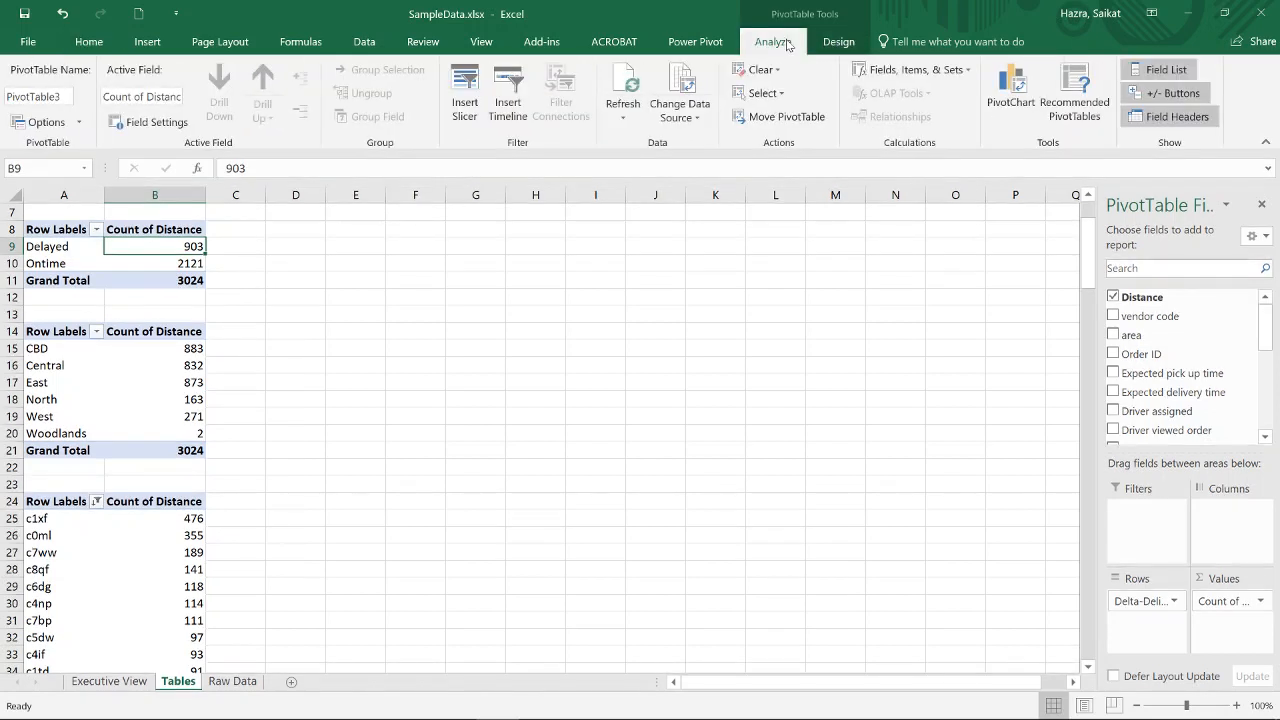
pyautogui.click(467, 100)
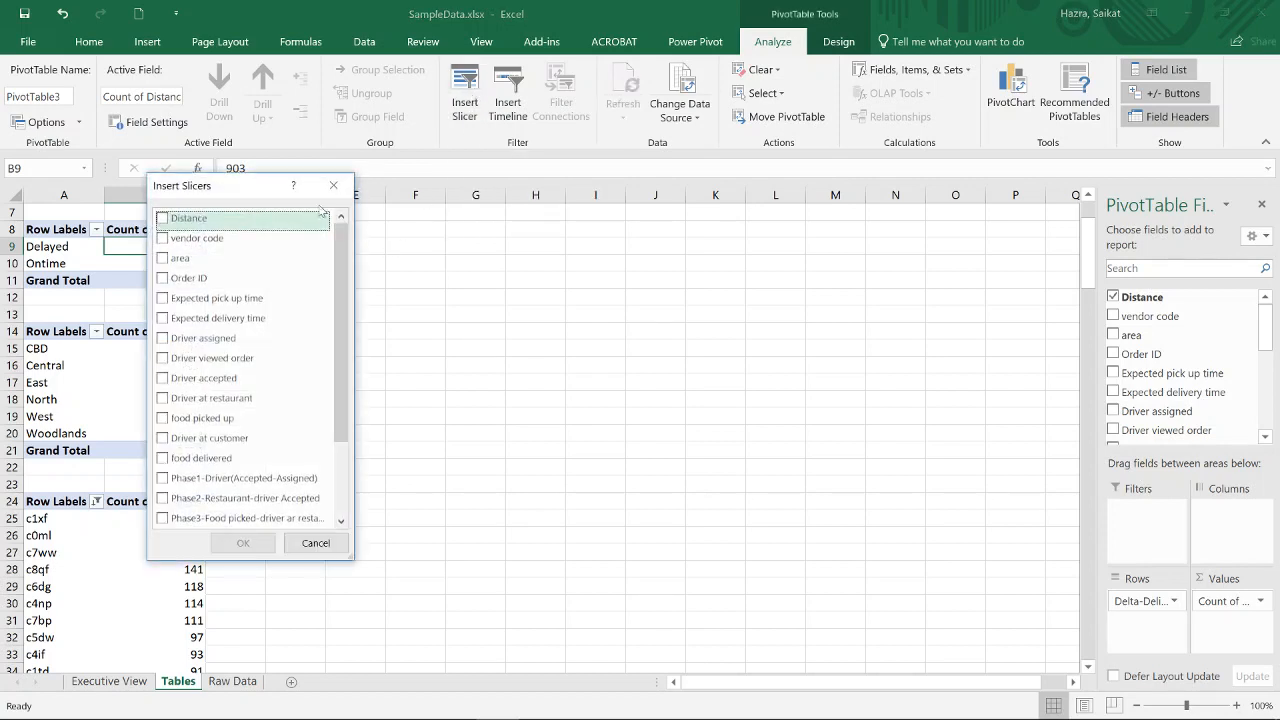
pyautogui.moveTo(253, 194); pyautogui.dragTo(628, 196)
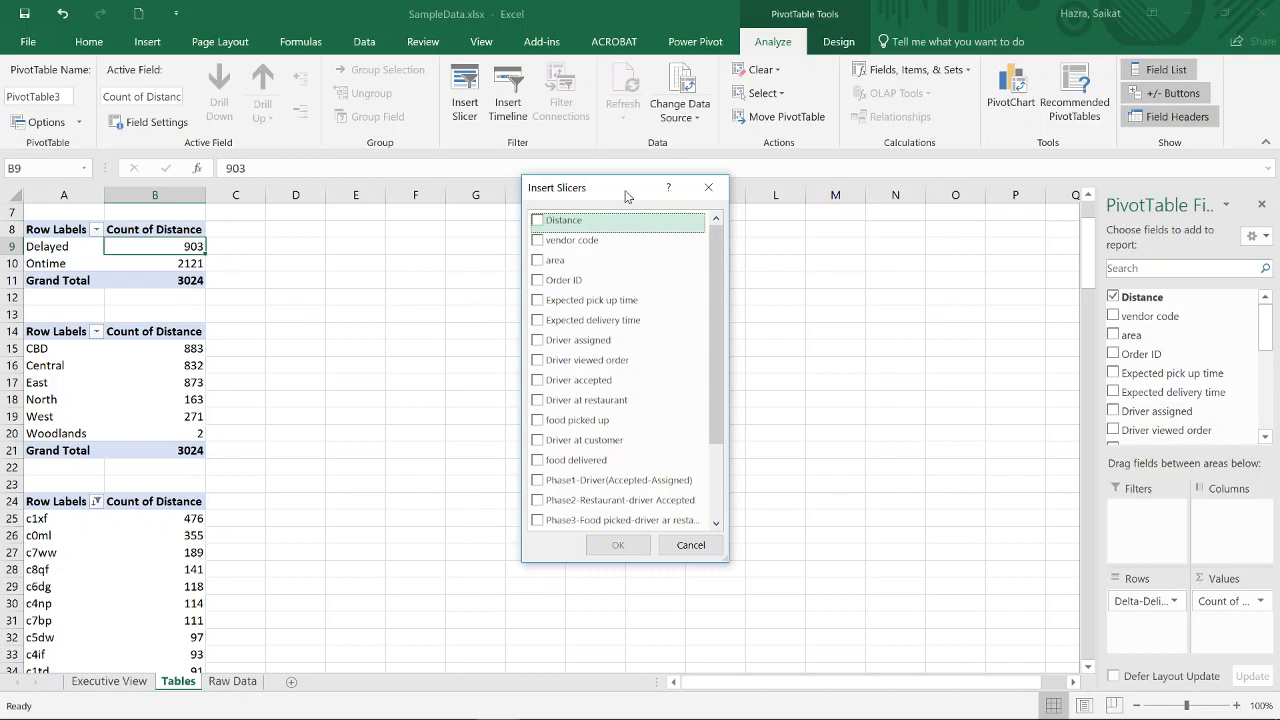
pyautogui.click(538, 261)
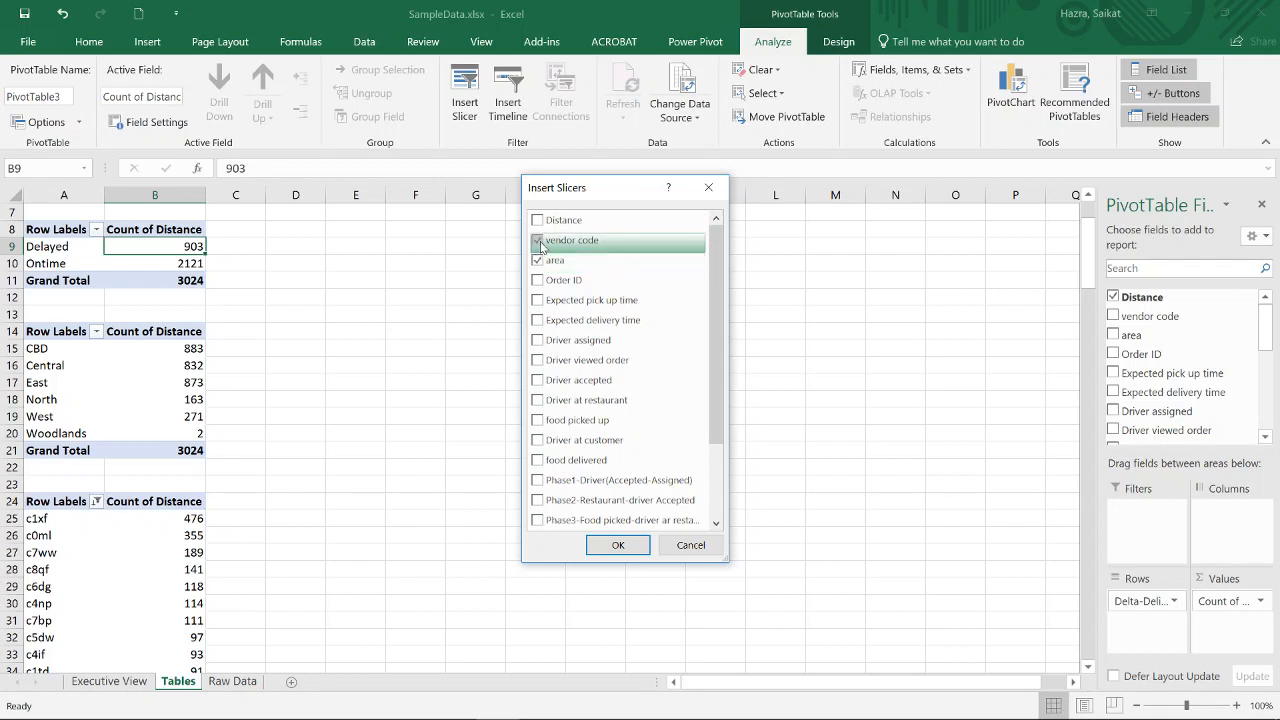
pyautogui.moveTo(718, 315); pyautogui.dragTo(728, 280)
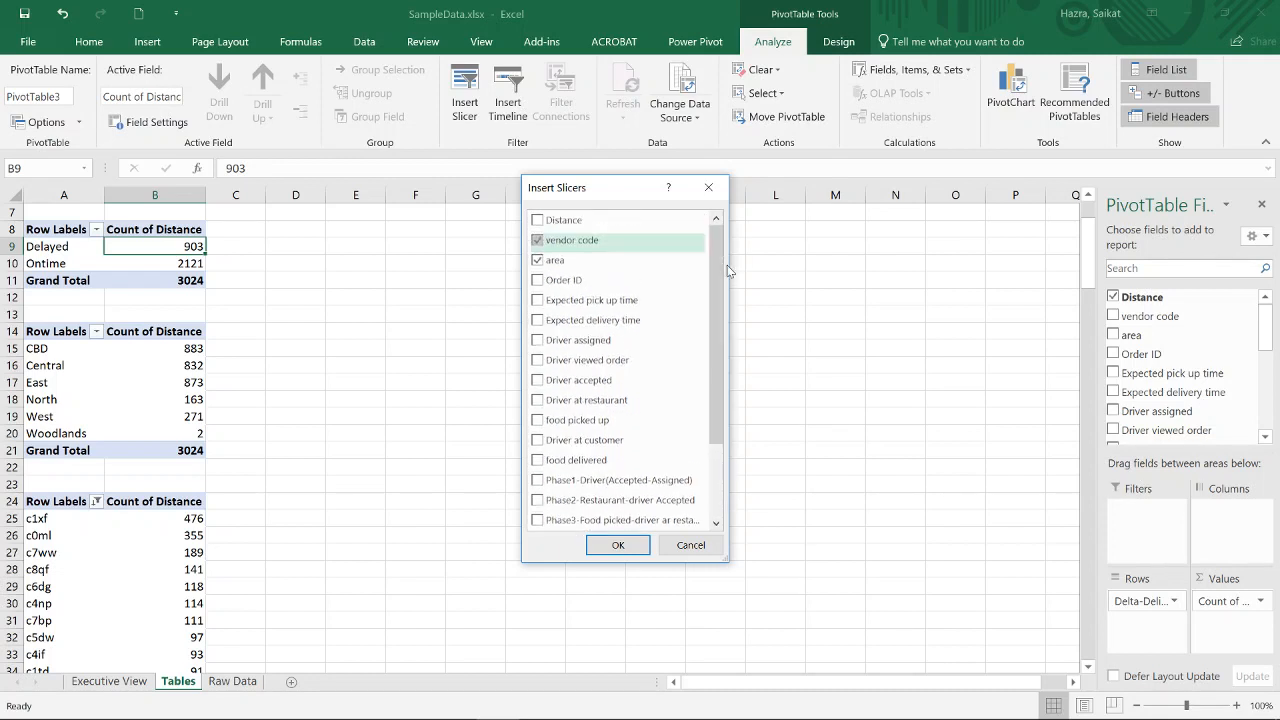
pyautogui.click(618, 545)
# Separate the area slicer from the vendor code slicer, then cut both and paste them onto Executive View
pyautogui.click(586, 360)
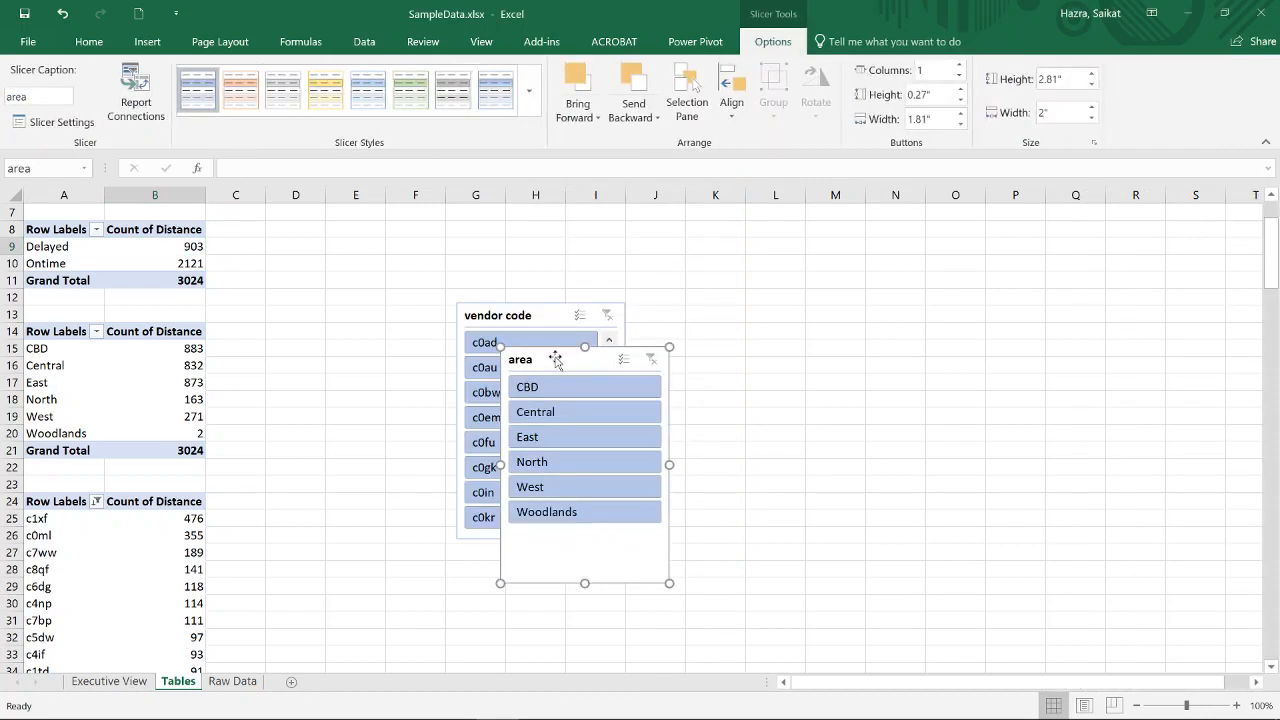
pyautogui.moveTo(555, 360); pyautogui.dragTo(705, 322)
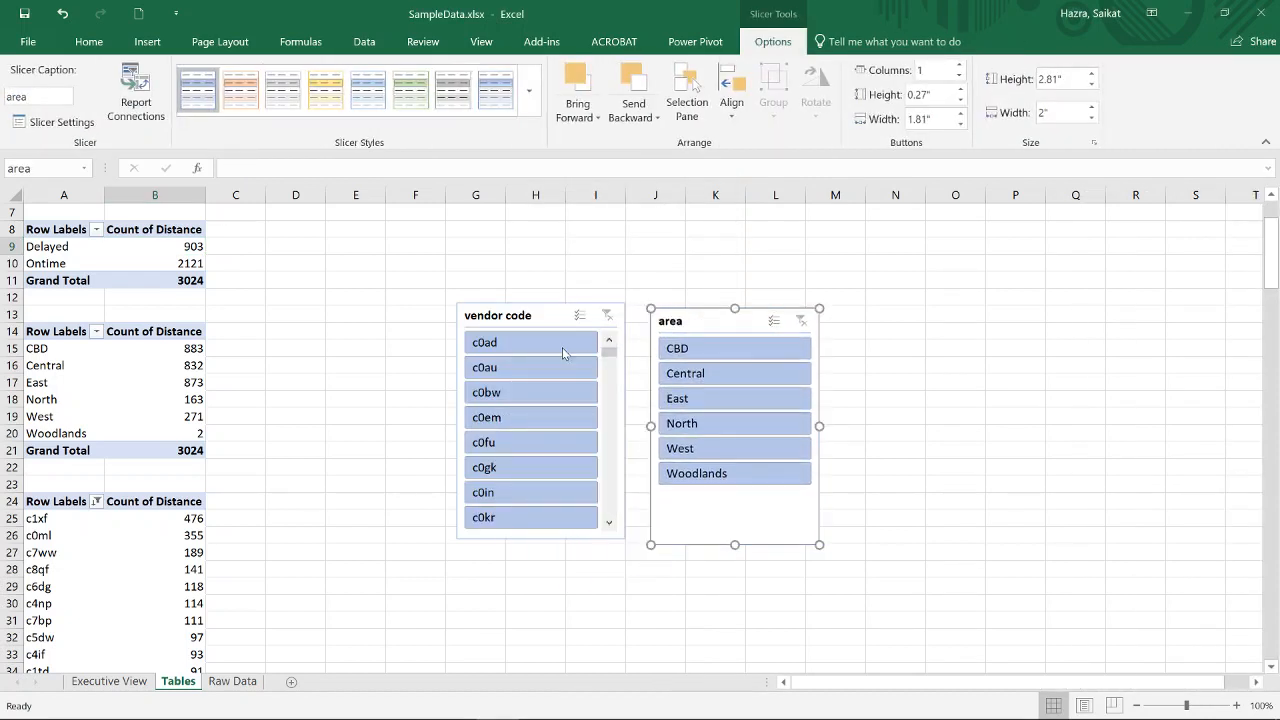
pyautogui.keyDown('ctrl'); pyautogui.click(525, 318); pyautogui.keyUp('ctrl')
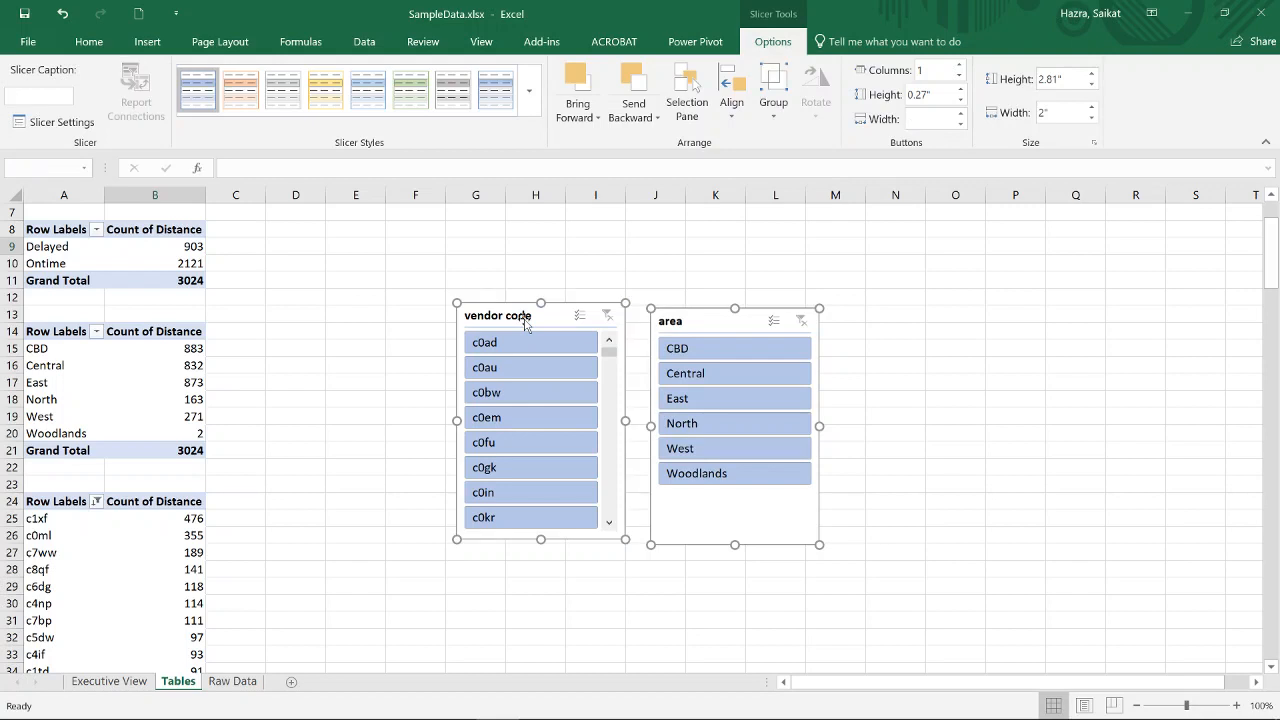
pyautogui.press('Delete')
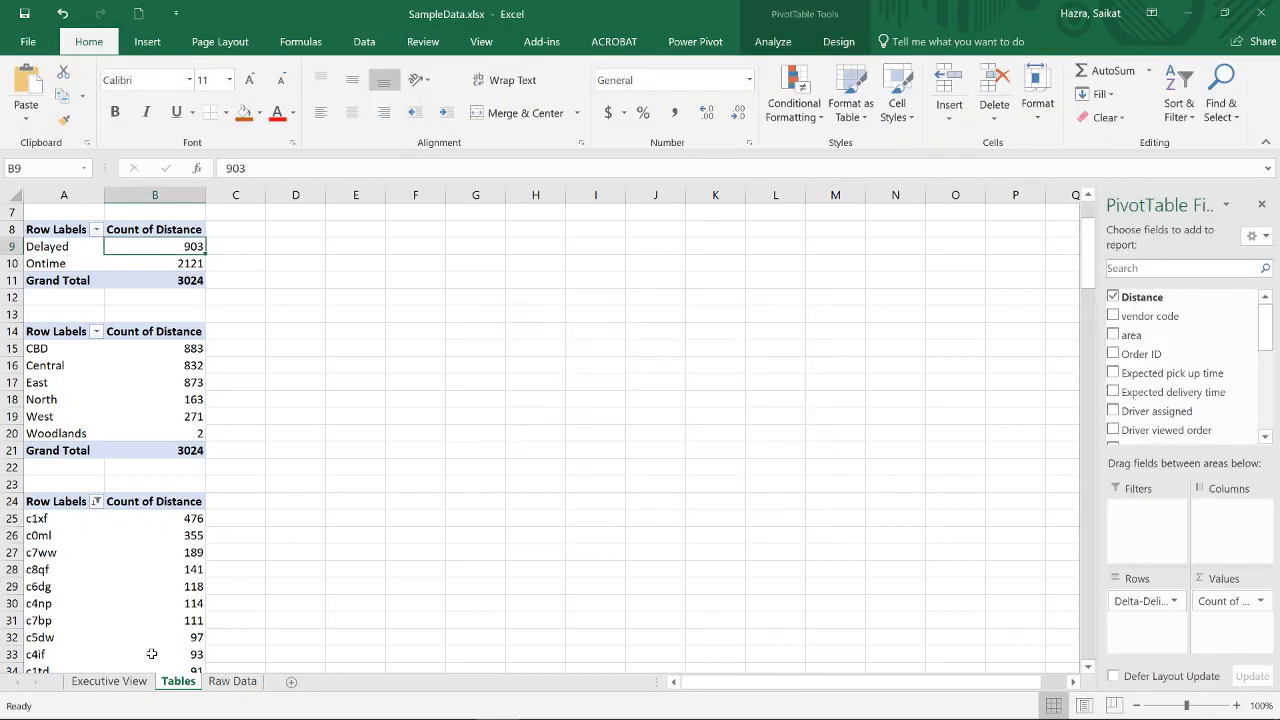
pyautogui.click(137, 681)
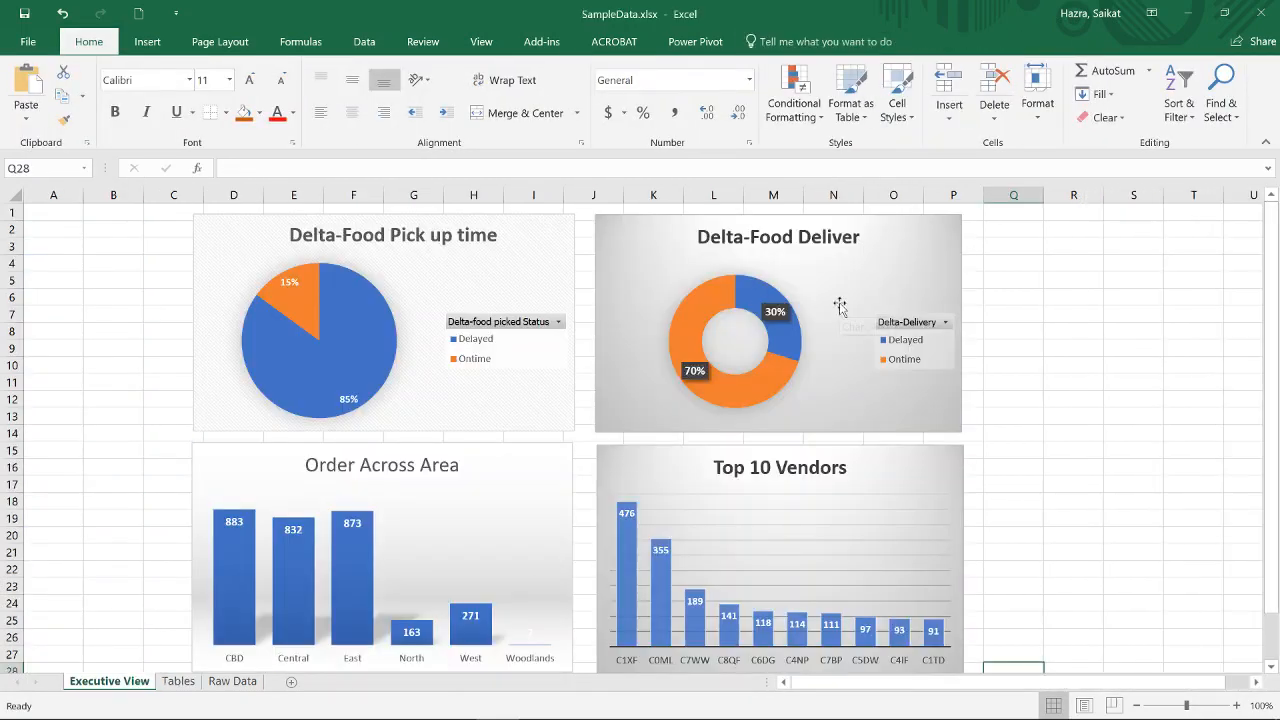
pyautogui.hotkey('ctrl', 'v')
# Place the slicers over columns A to C beside the charts, with area above vendor code, and narrow the area slicer
pyautogui.moveTo(1048, 437); pyautogui.dragTo(86, 246)
pyautogui.scroll(5, 523, 452)
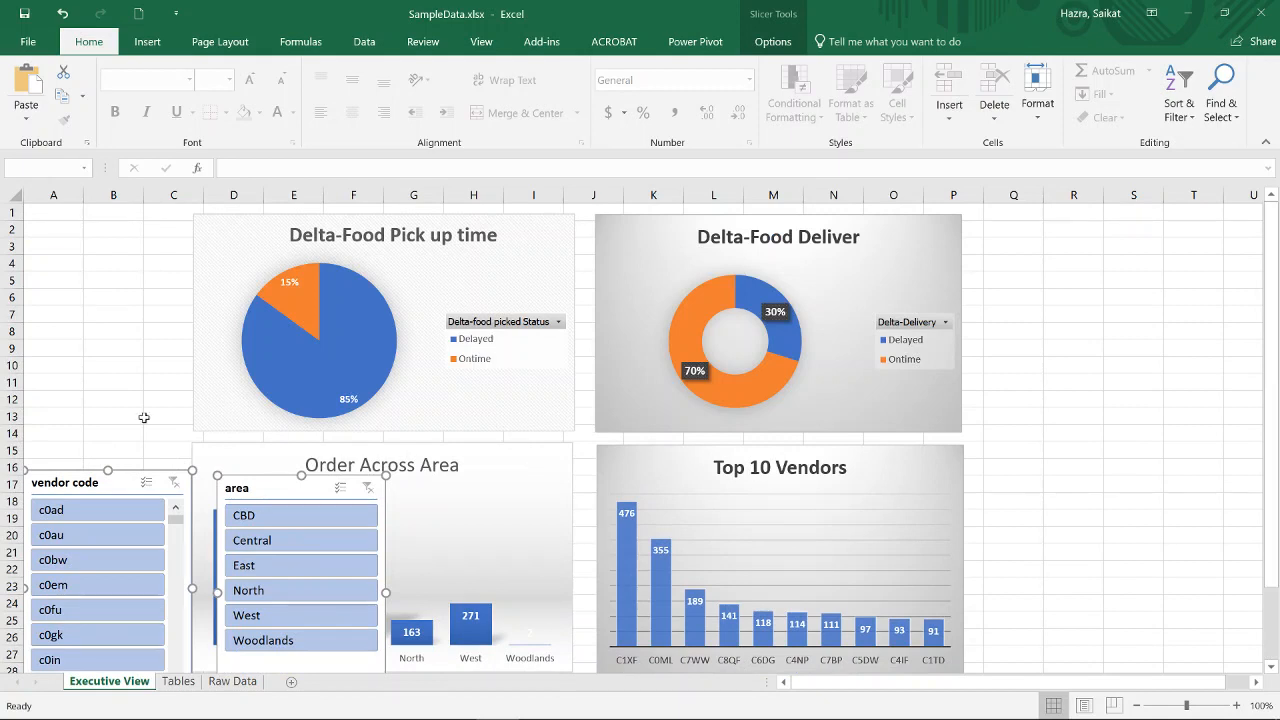
pyautogui.click(118, 401)
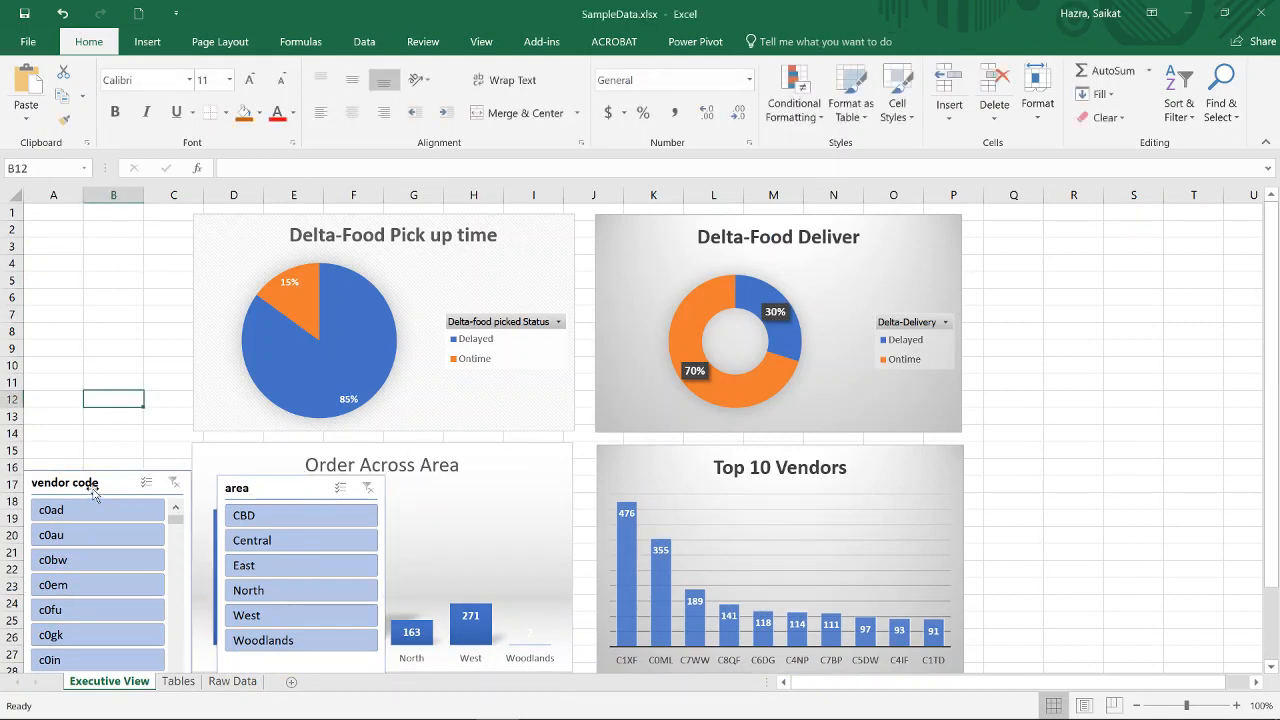
pyautogui.moveTo(255, 489); pyautogui.dragTo(59, 222)
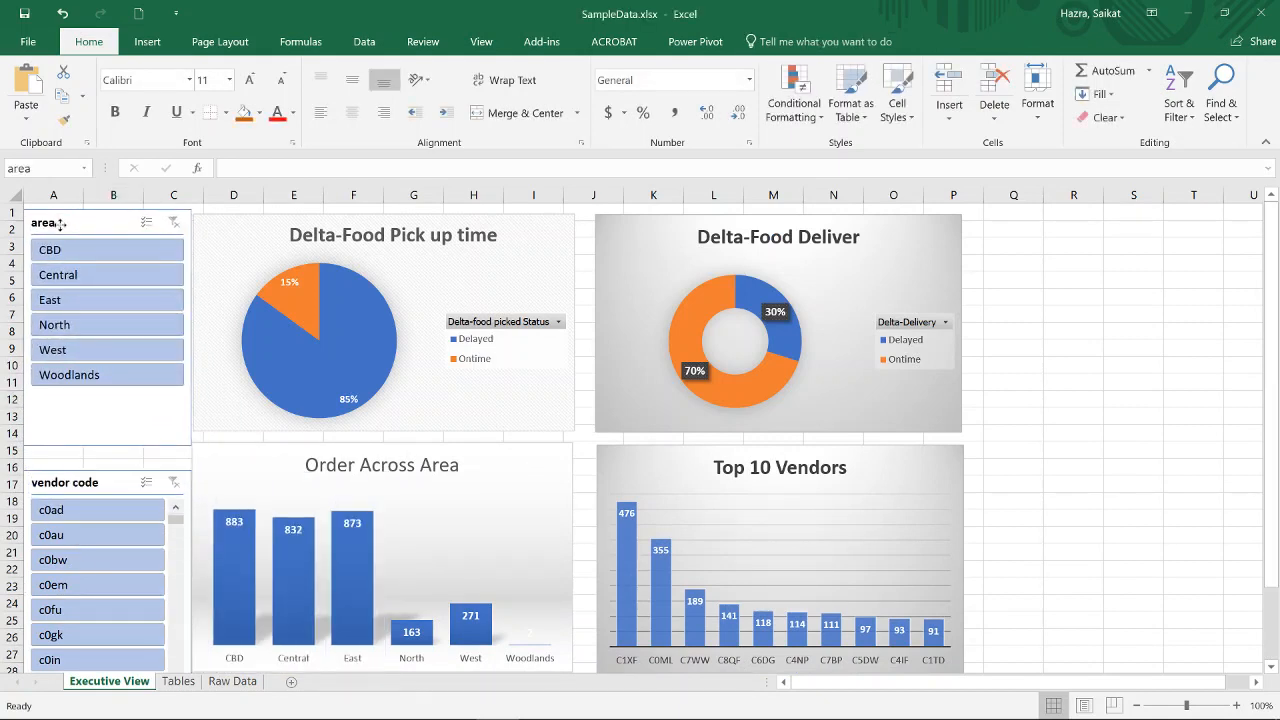
pyautogui.moveTo(195, 329); pyautogui.dragTo(168, 329)
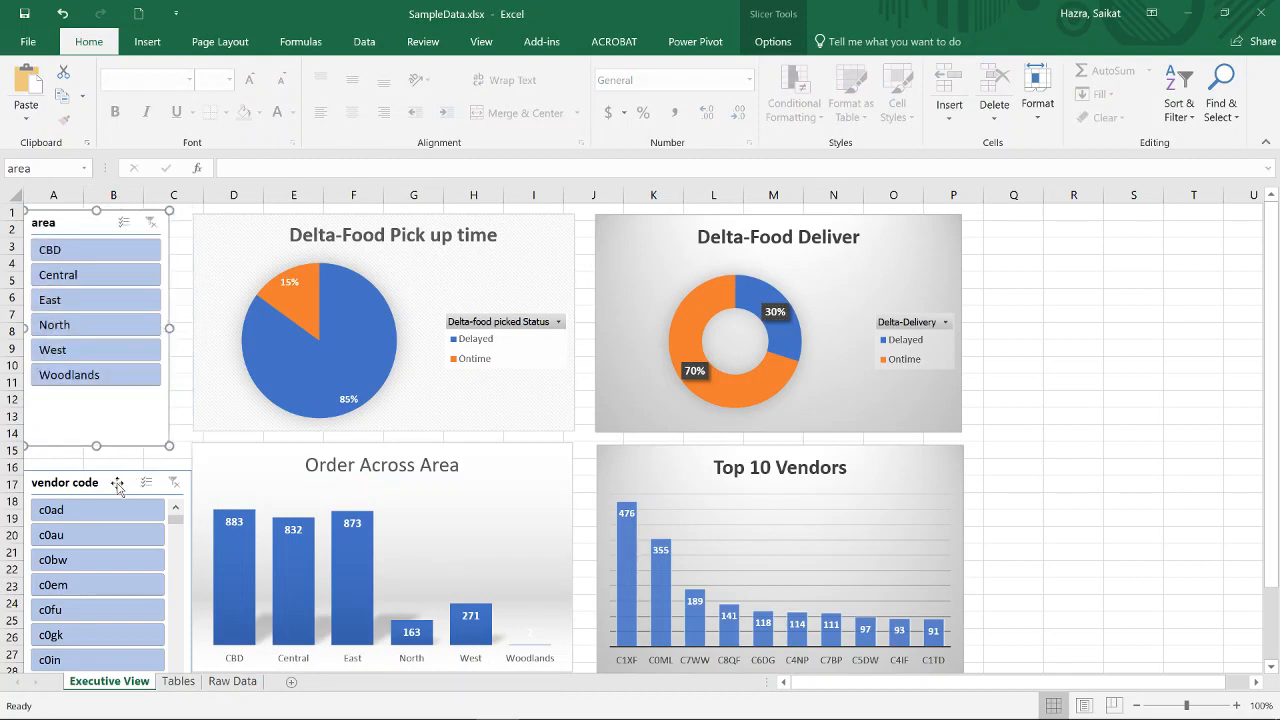
# Align the area and vendor code slicers along their edges and narrow the vendor code slicer to the area slicer's width
pyautogui.moveTo(113, 482); pyautogui.dragTo(122, 467)
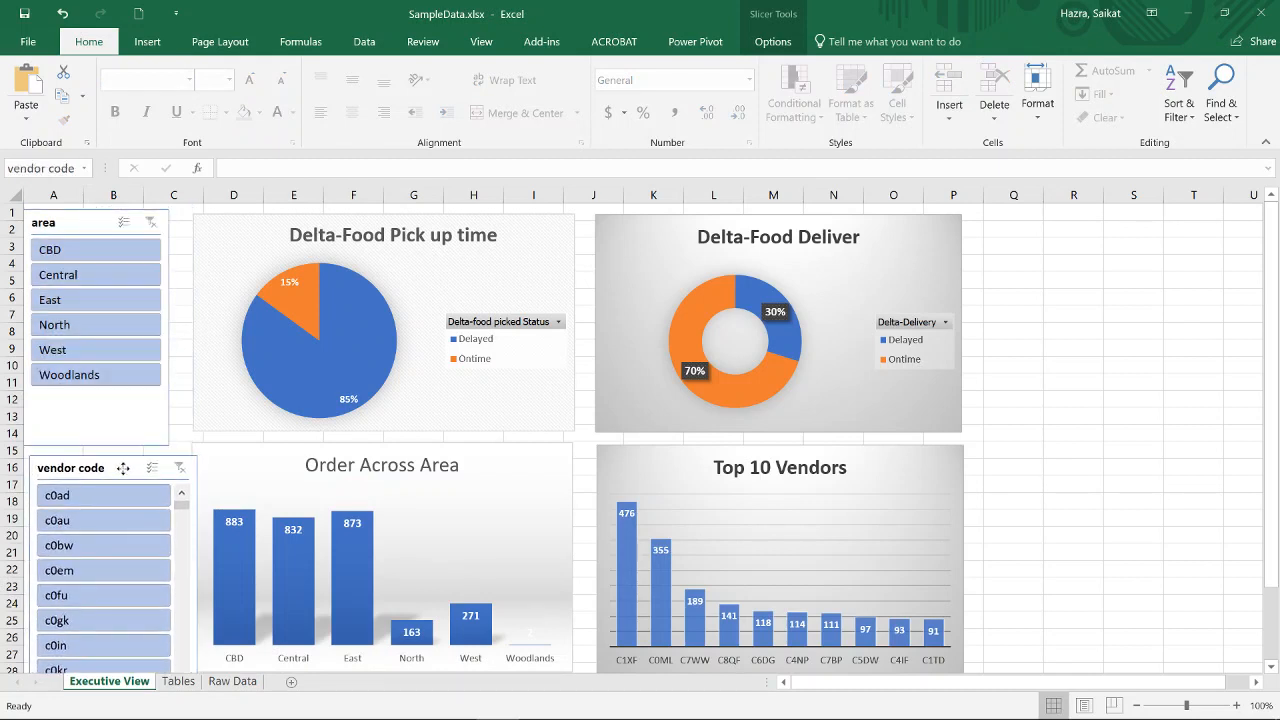
pyautogui.moveTo(91, 225); pyautogui.dragTo(97, 221)
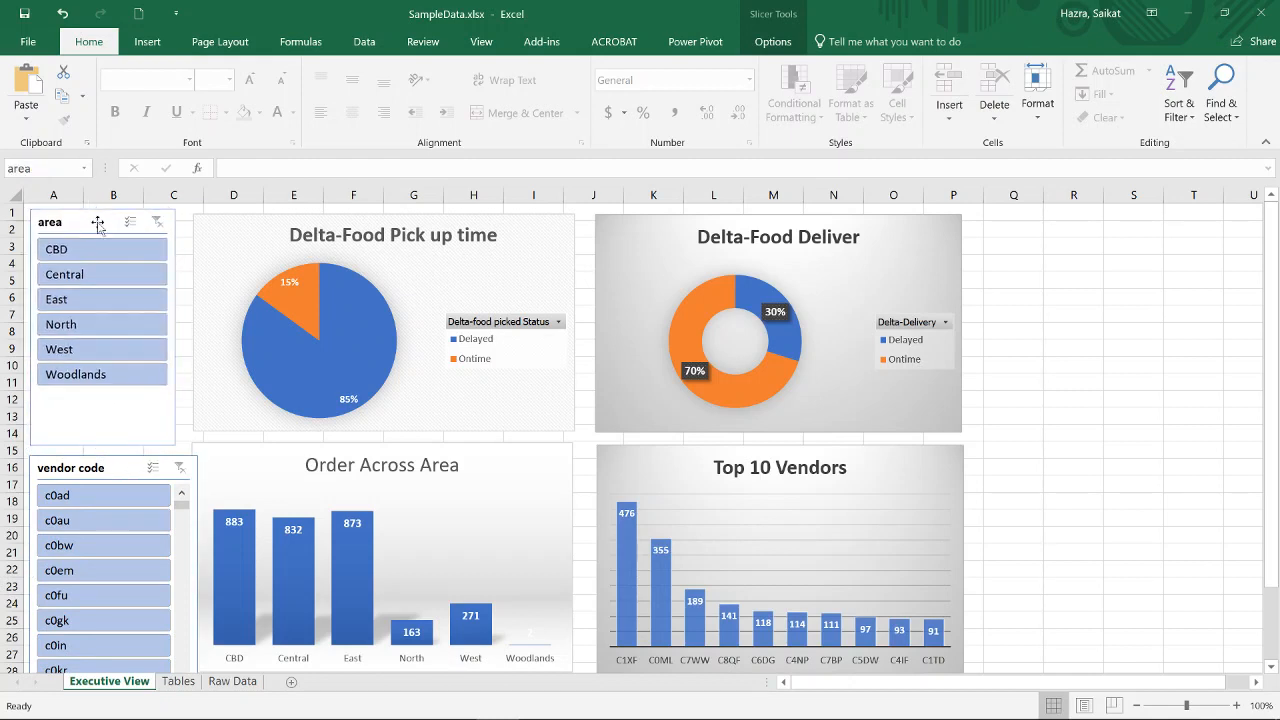
pyautogui.click(124, 467)
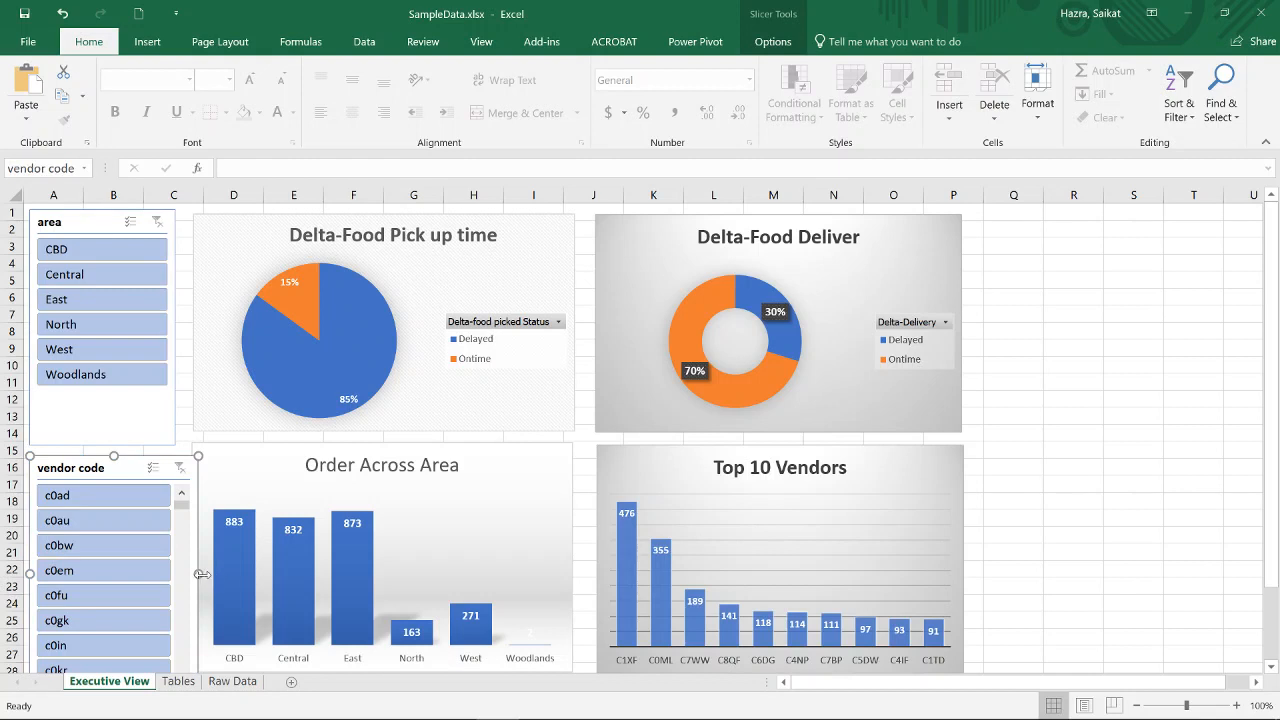
pyautogui.moveTo(200, 571); pyautogui.dragTo(174, 573)
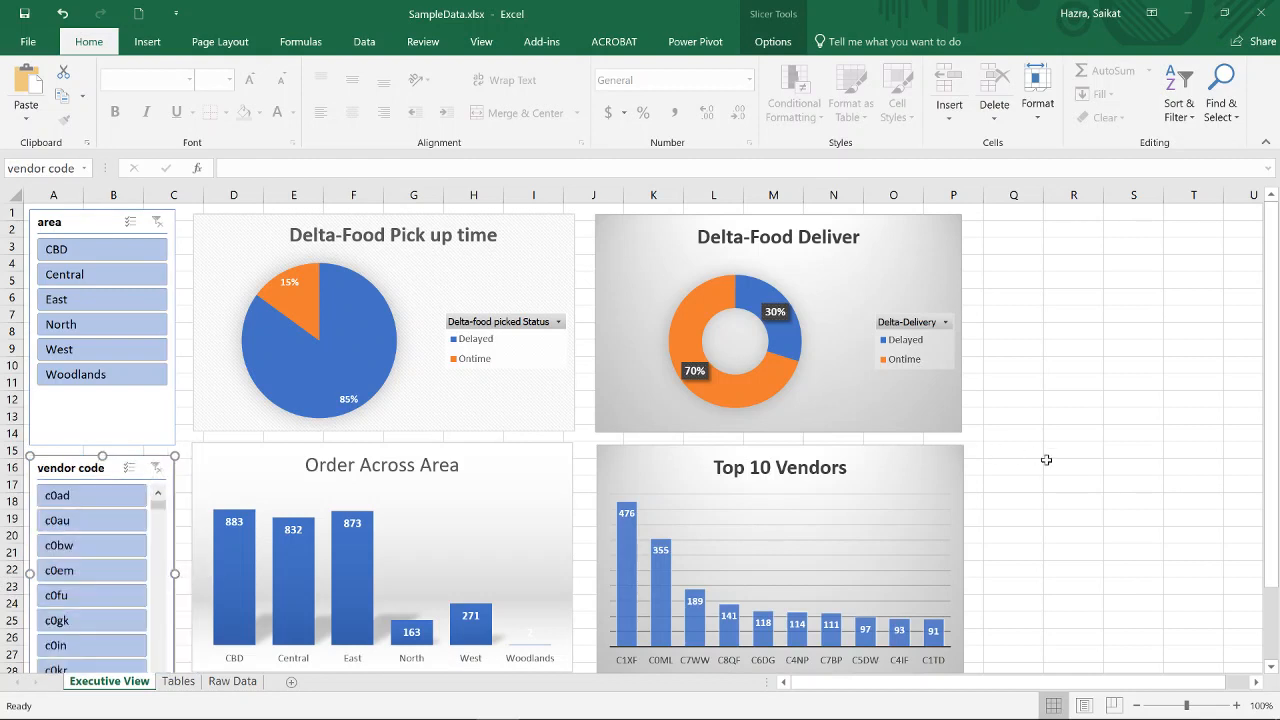
pyautogui.click(1089, 420)
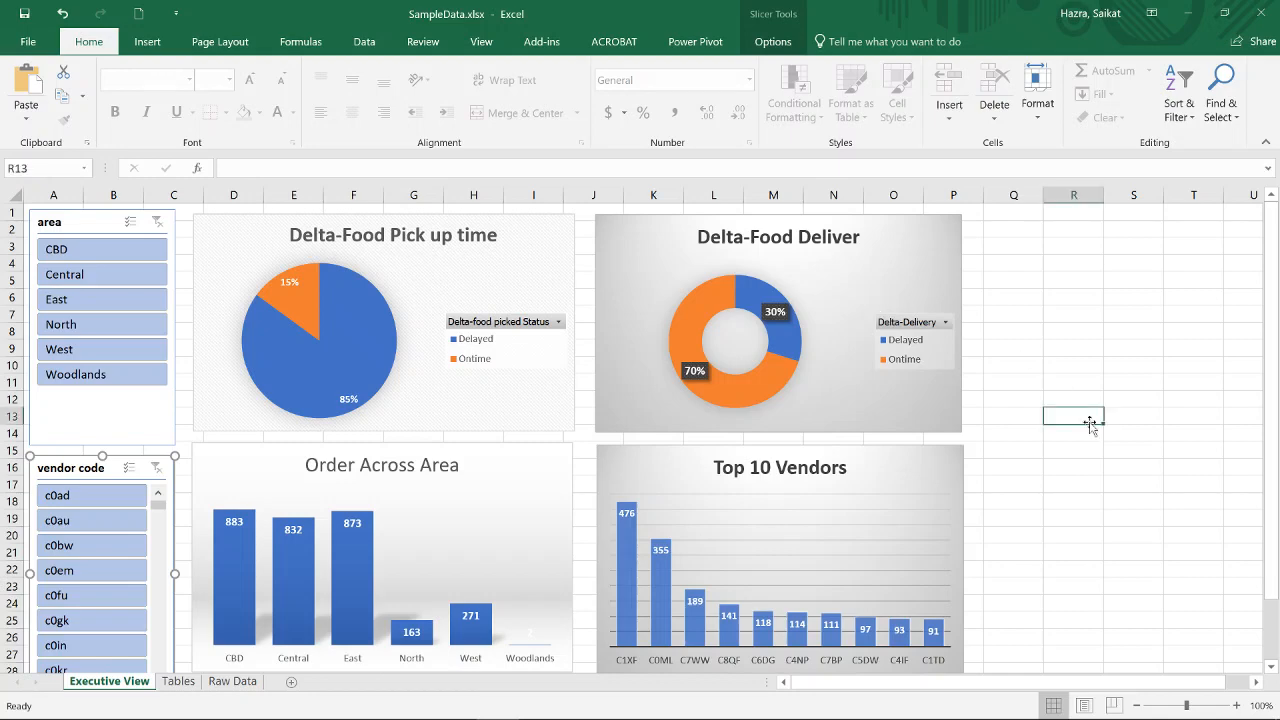
# Test the Executive View slicers by filtering area to CBD and vendor code to c0au, and clear both filters
pyautogui.click(178, 681)
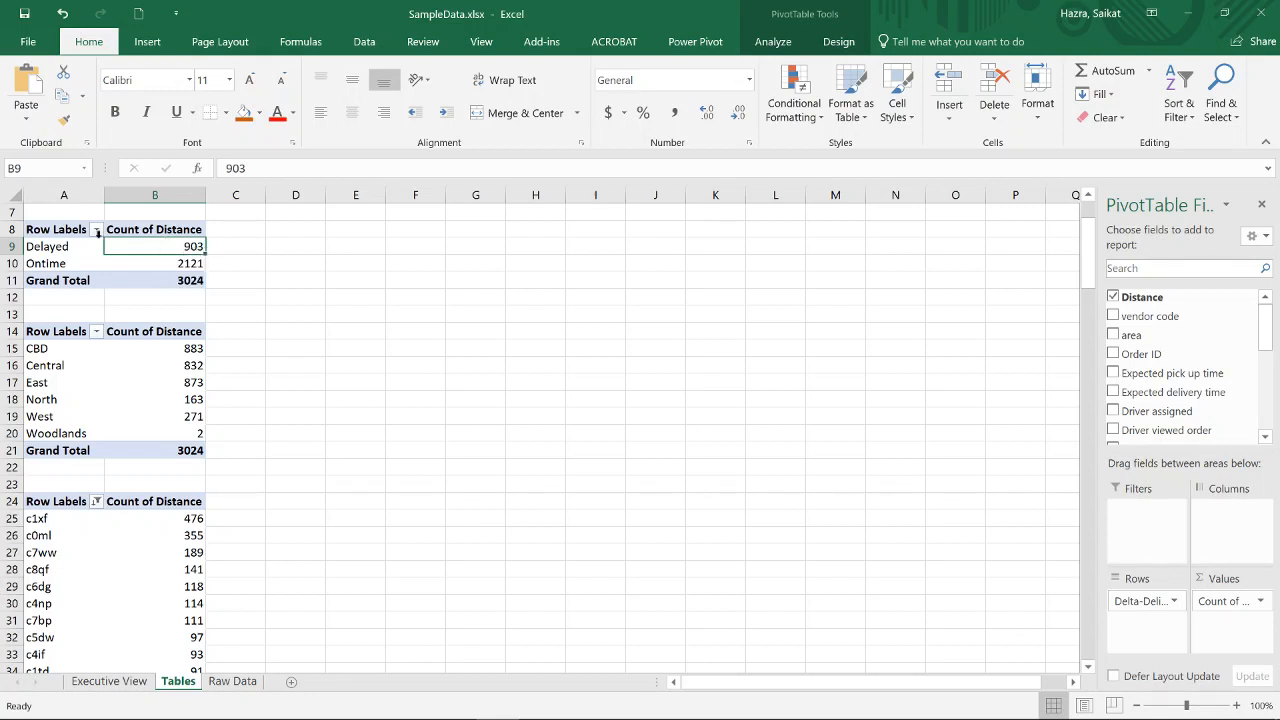
pyautogui.click(142, 684)
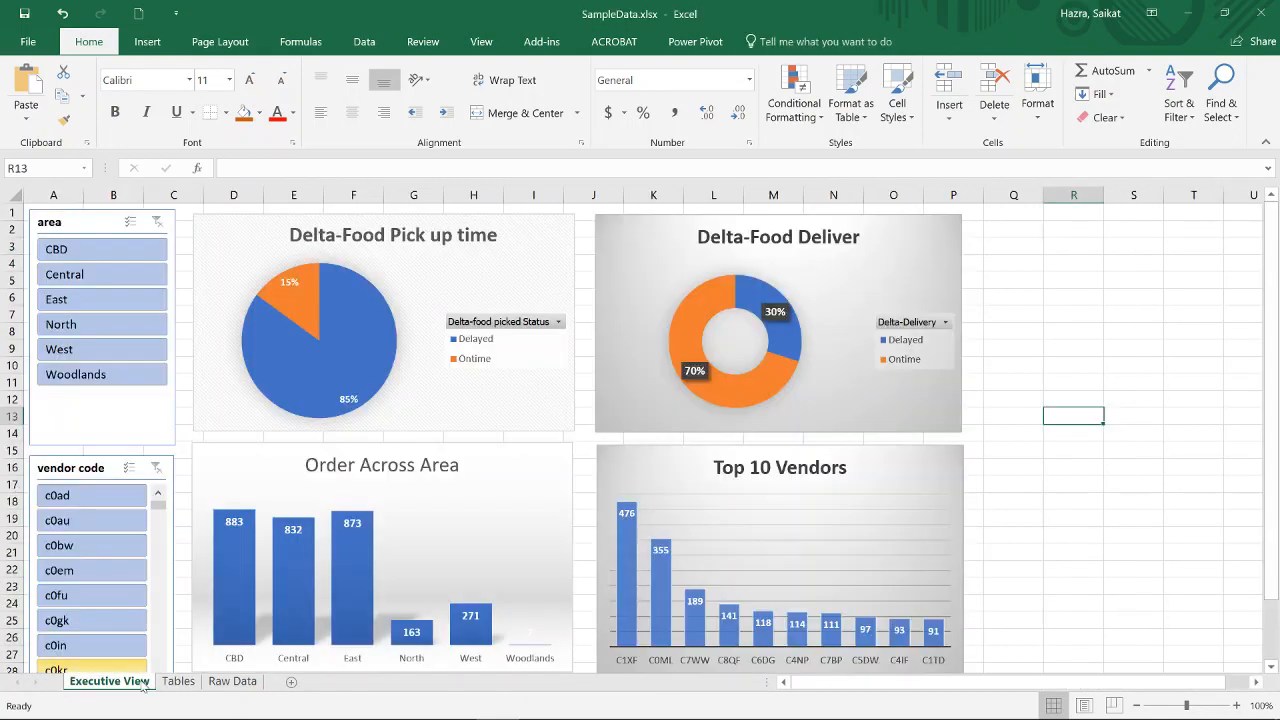
pyautogui.click(127, 252)
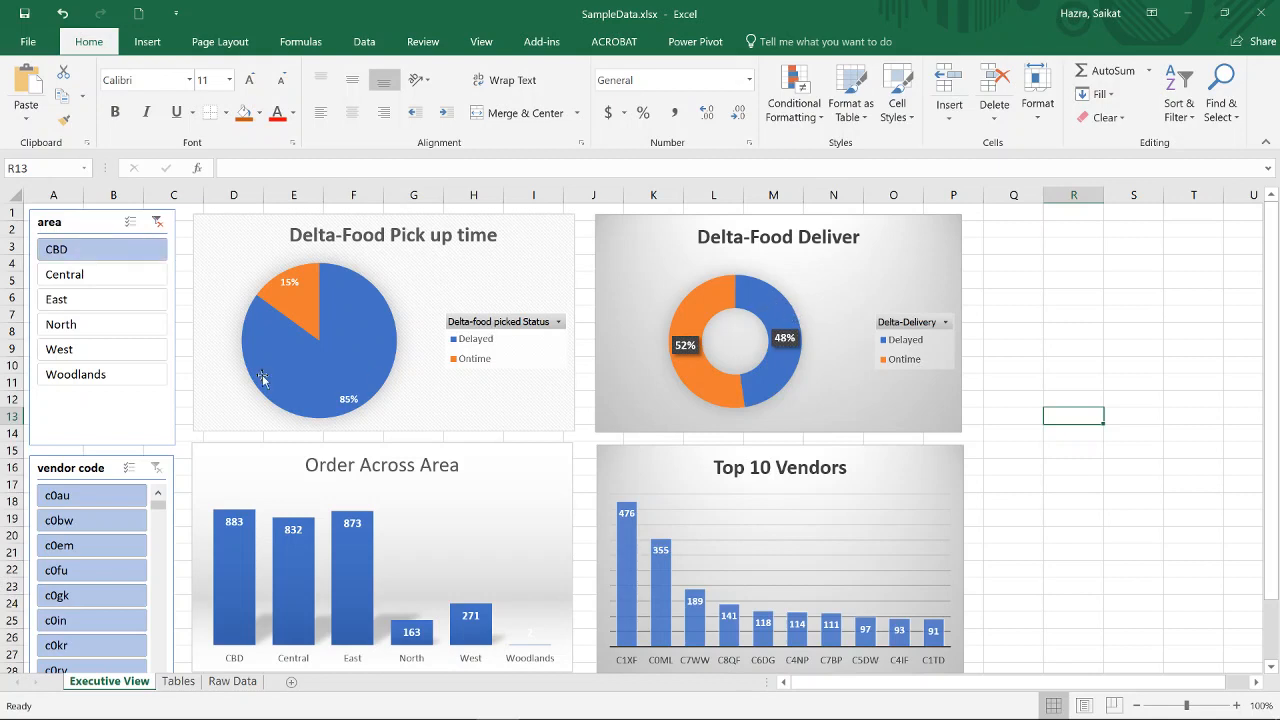
pyautogui.click(98, 498)
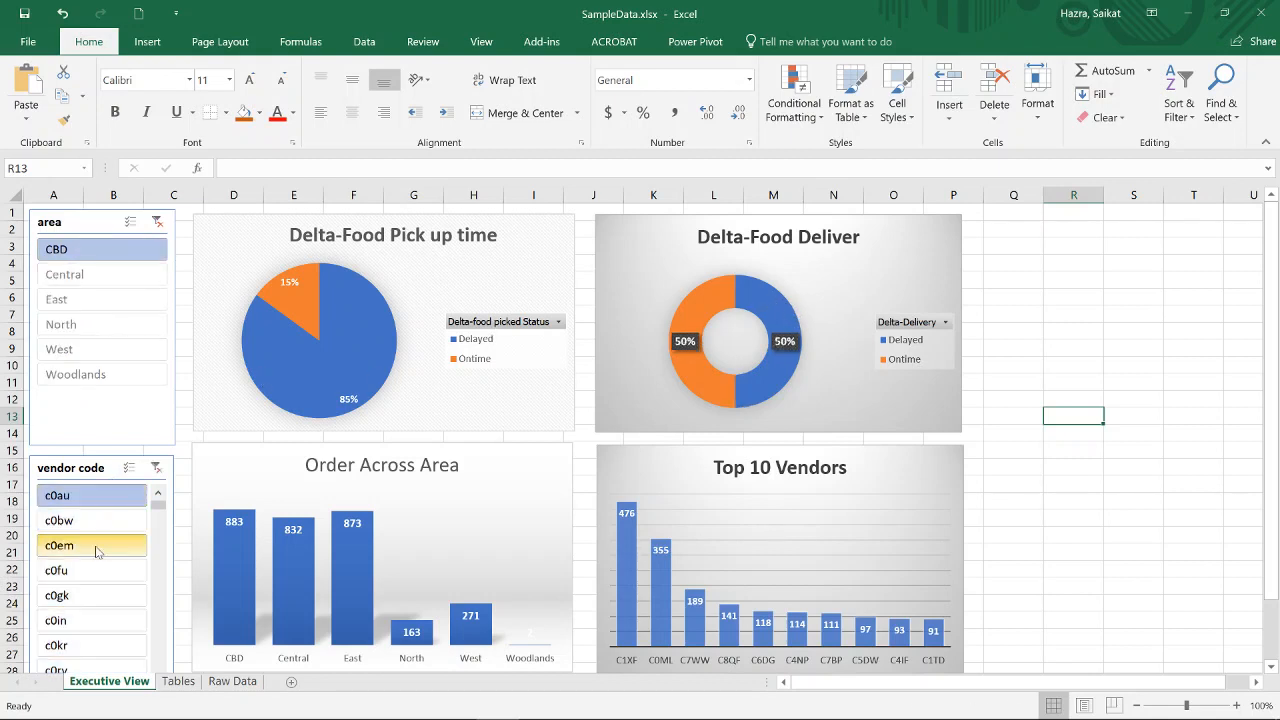
pyautogui.click(157, 222)
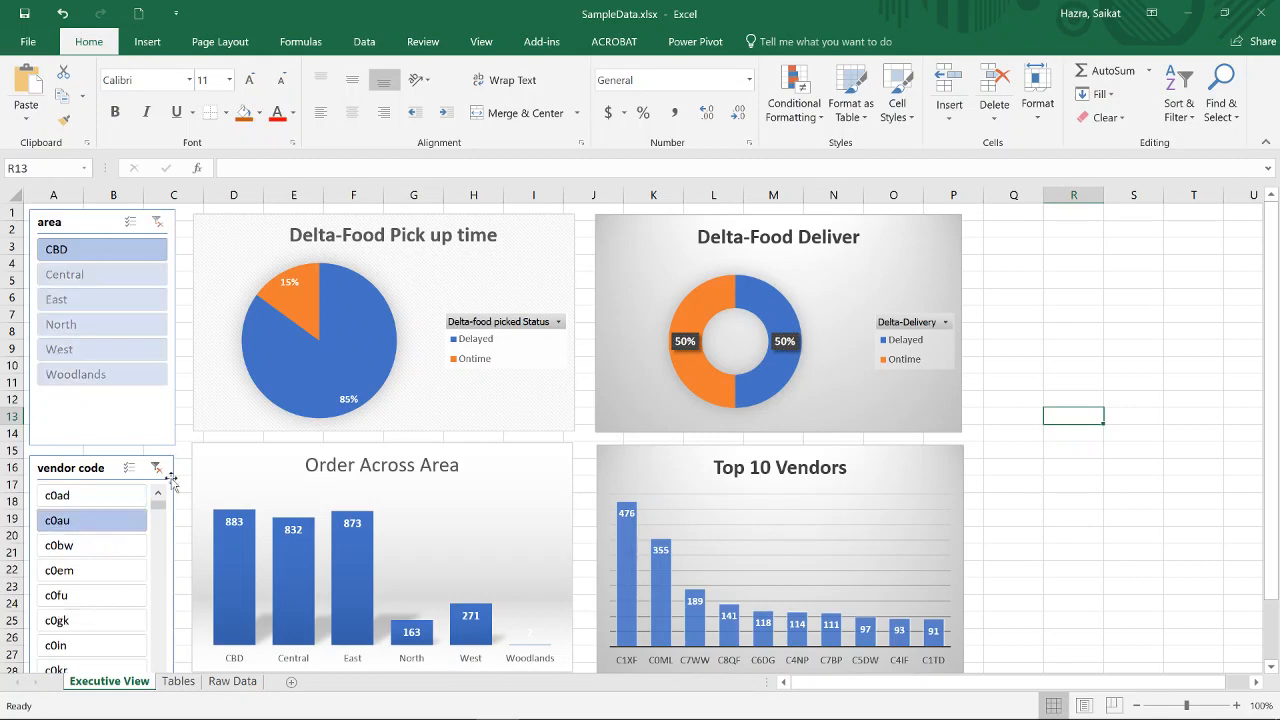
pyautogui.click(157, 469)
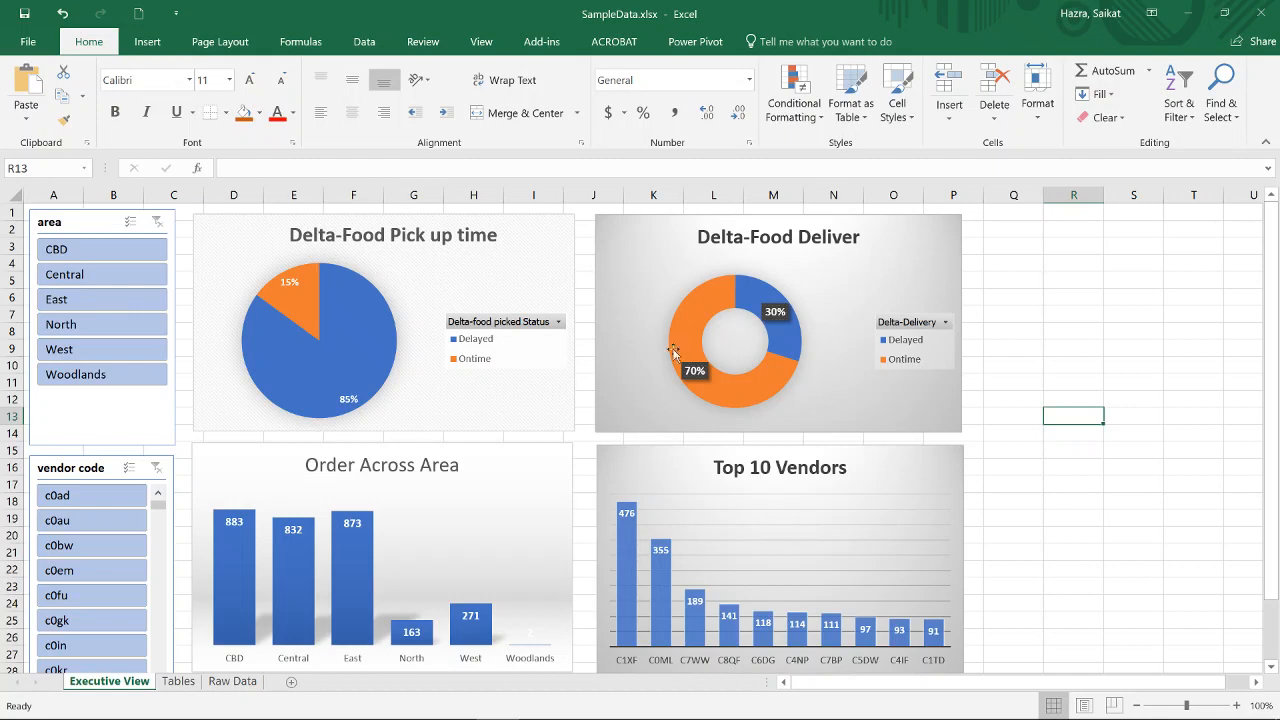
# Connect the area slicer to PivotTable2, PivotTable4 and PivotTable5 in addition to PivotTable3
pyautogui.rightClick(77, 226)
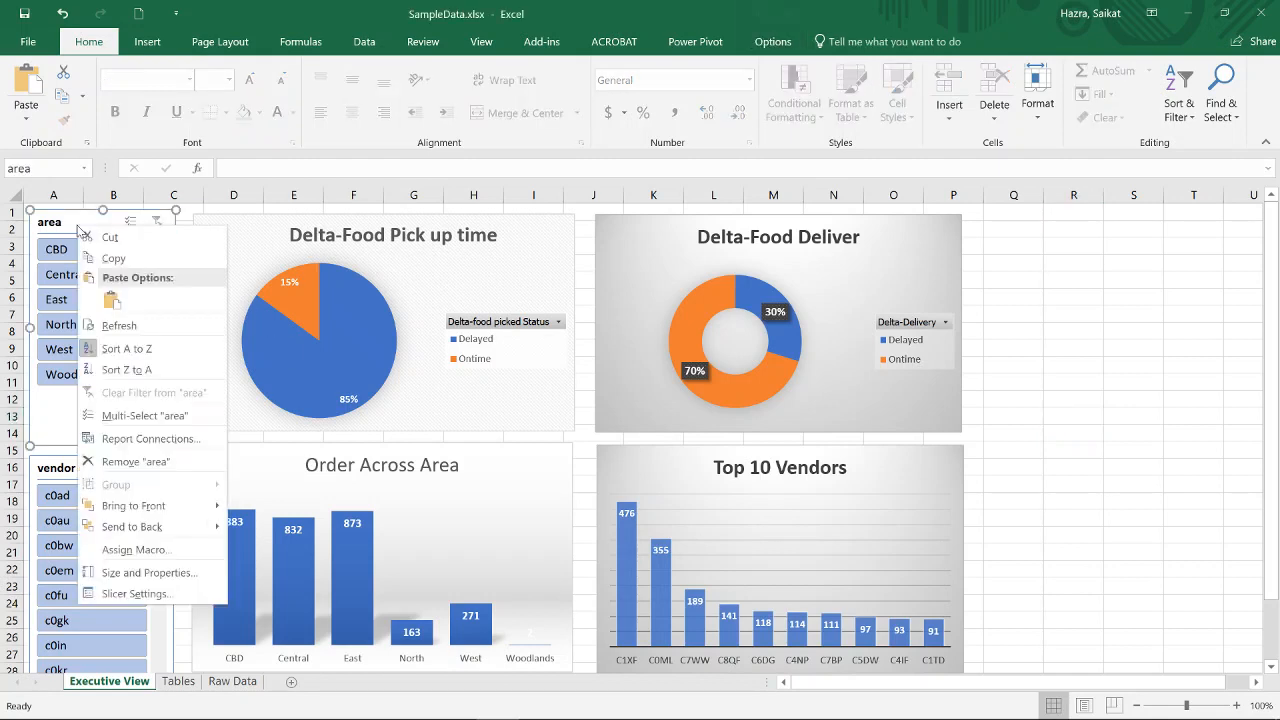
pyautogui.click(177, 440)
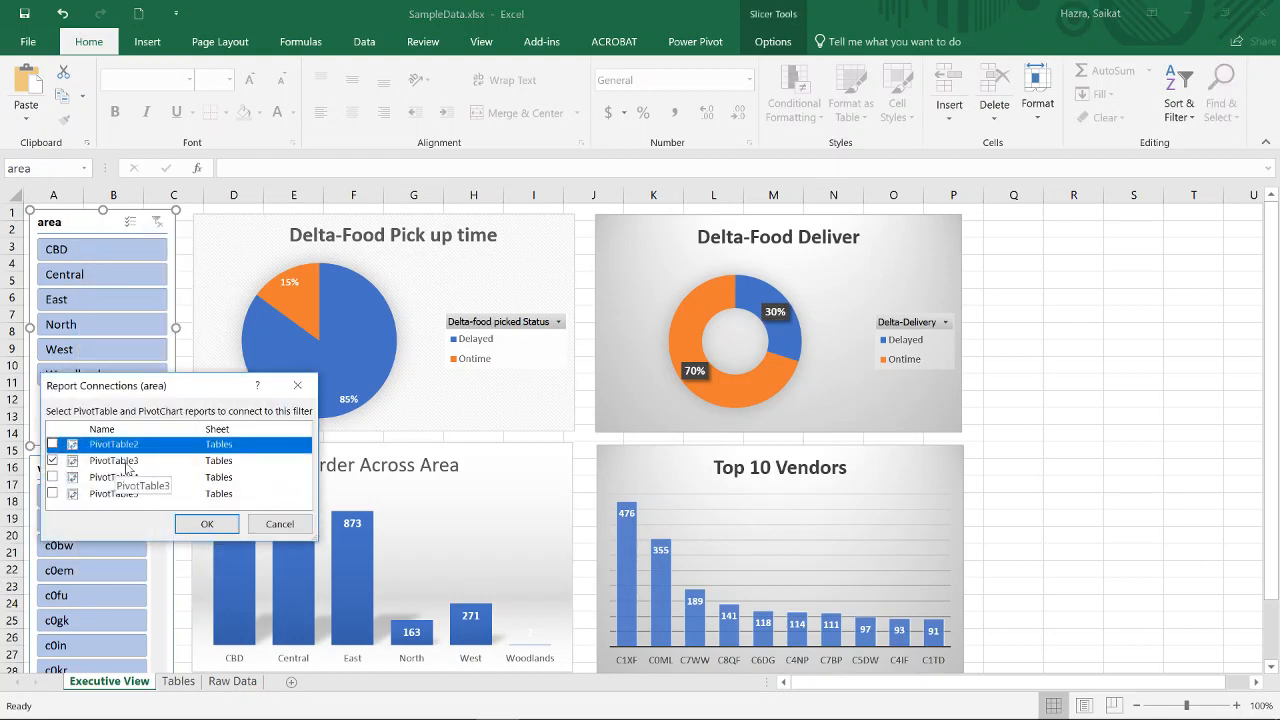
pyautogui.click(52, 477)
pyautogui.click(52, 494)
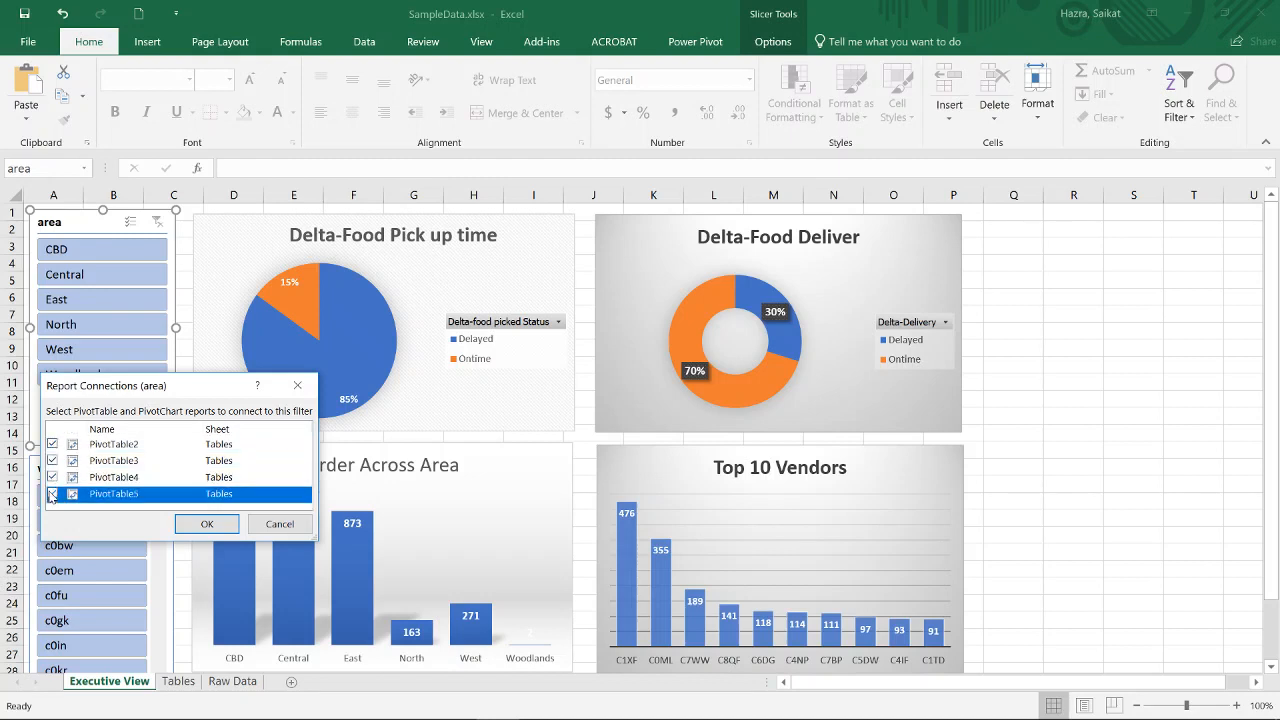
pyautogui.click(207, 524)
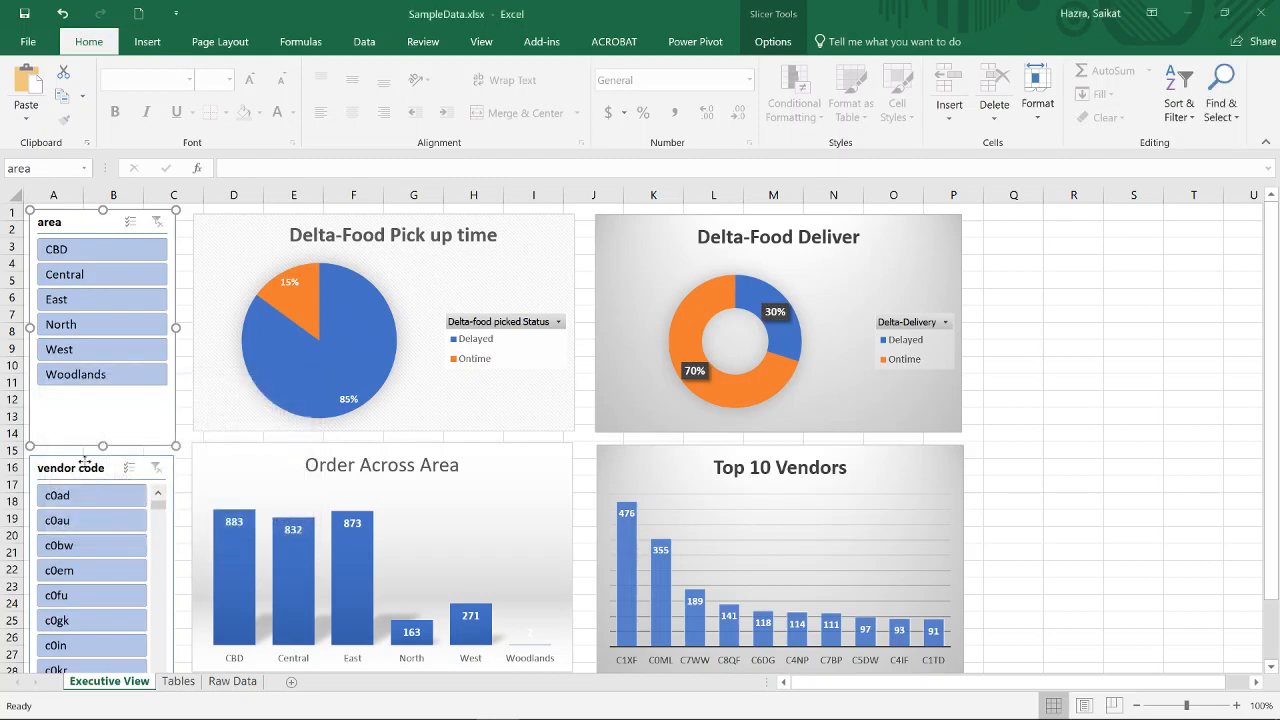
# Connect the vendor code slicer to PivotTable2, PivotTable4 and PivotTable5 in addition to PivotTable3
pyautogui.click(88, 464)
pyautogui.rightClick(88, 464)
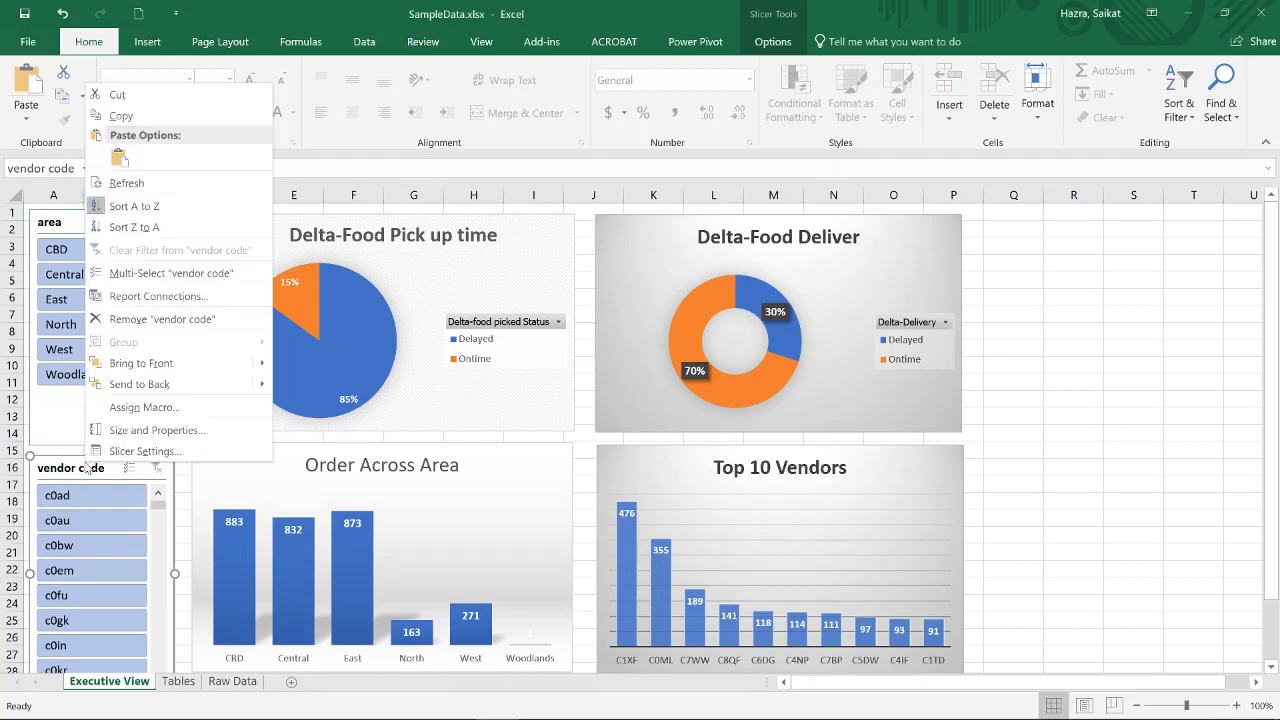
pyautogui.click(158, 296)
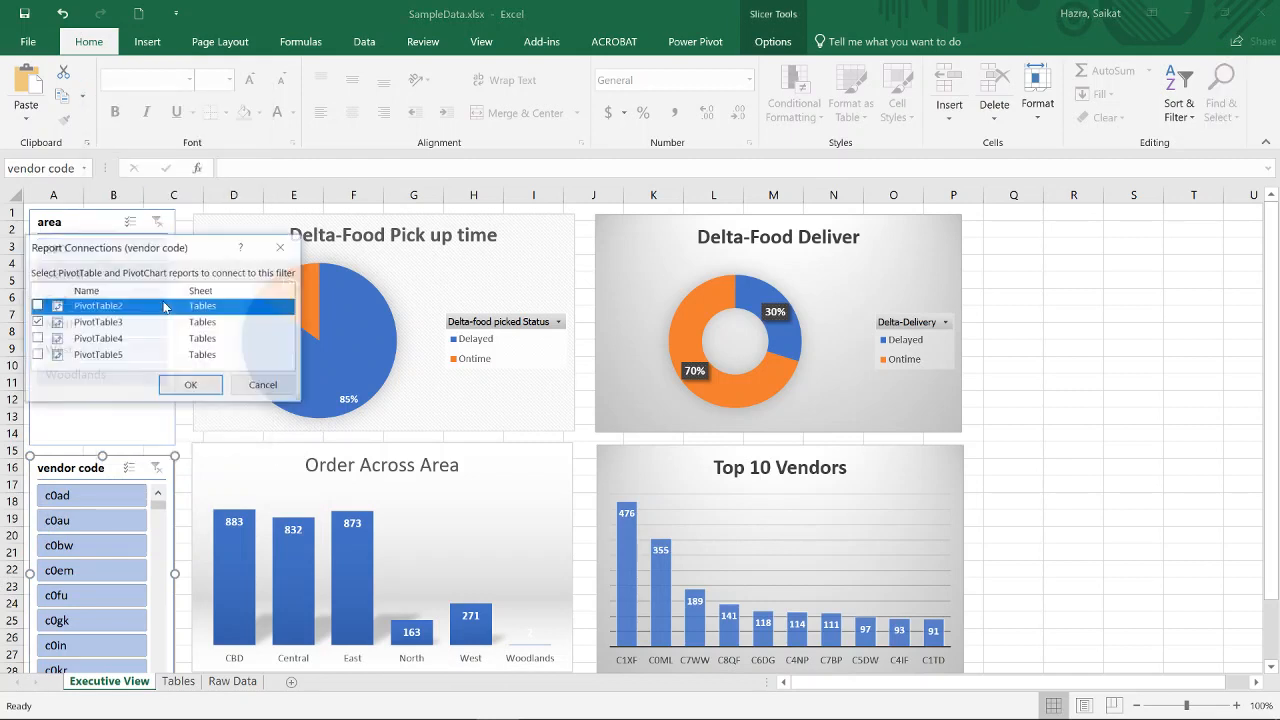
pyautogui.click(37, 338)
pyautogui.click(37, 355)
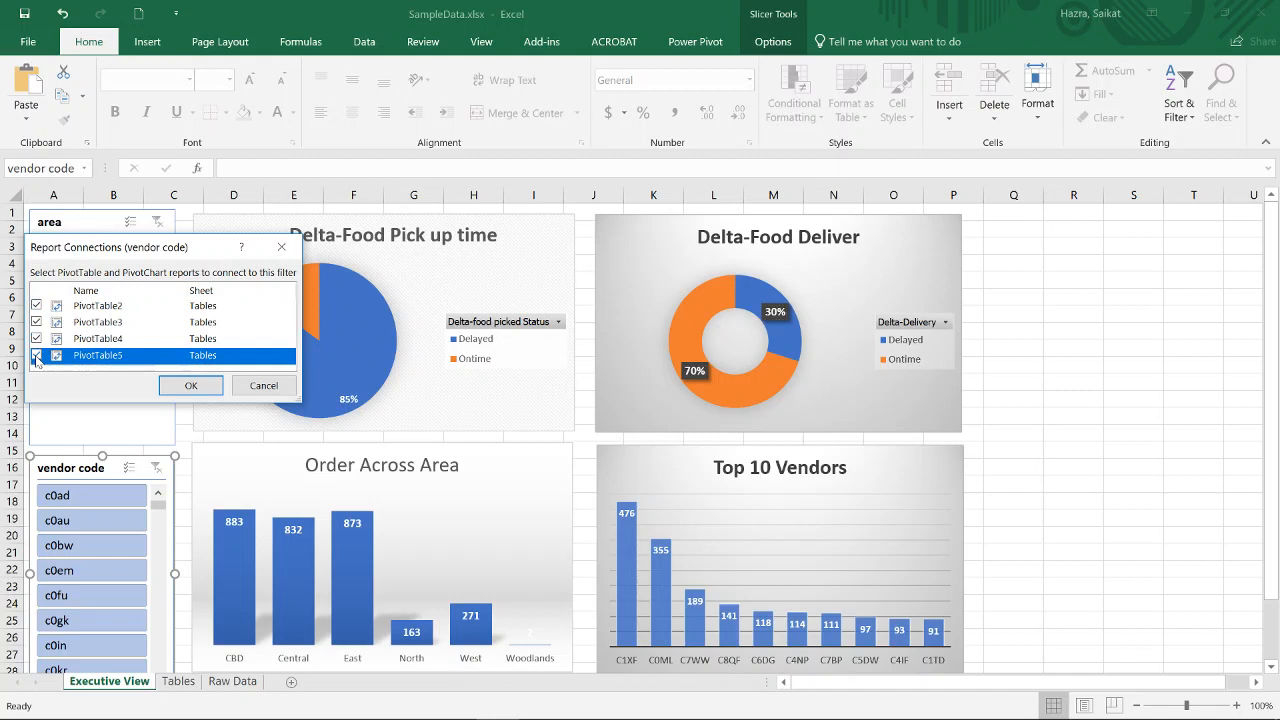
pyautogui.click(180, 389)
pyautogui.click(1130, 404)
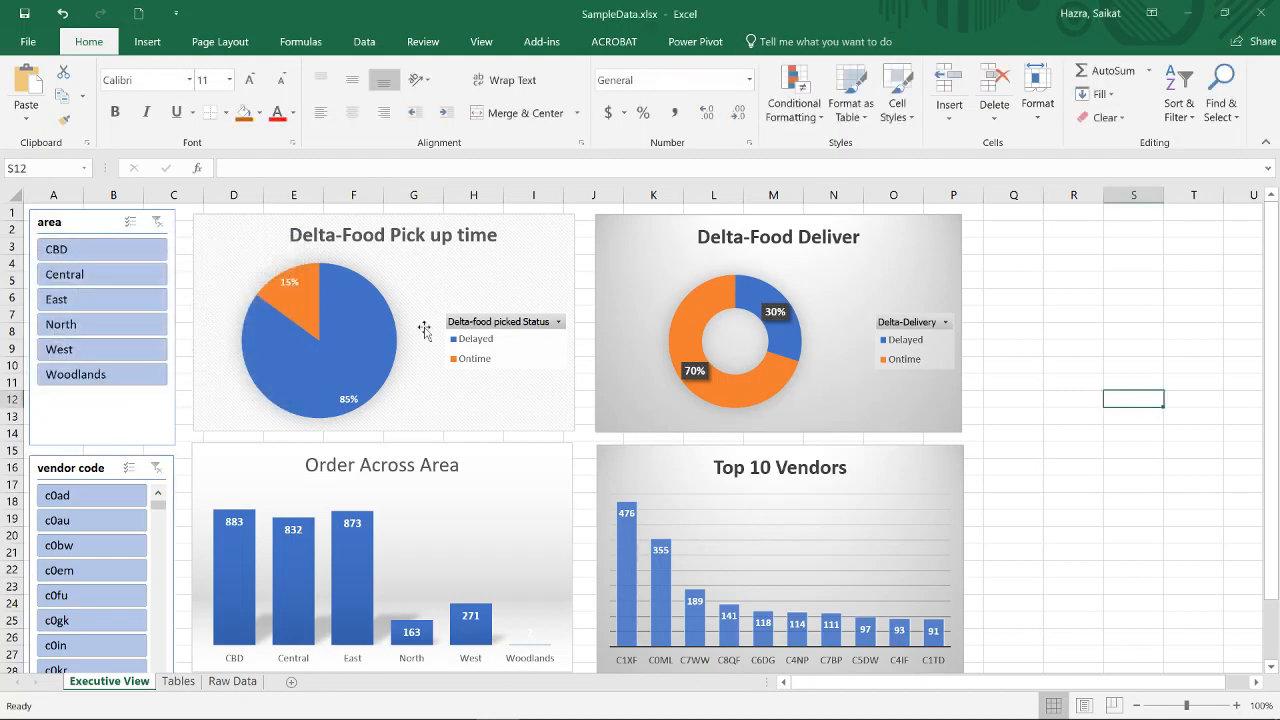
# Check how all charts respond to the area slicer by filtering to Central and East in turn, clearing each filter
pyautogui.click(104, 279)
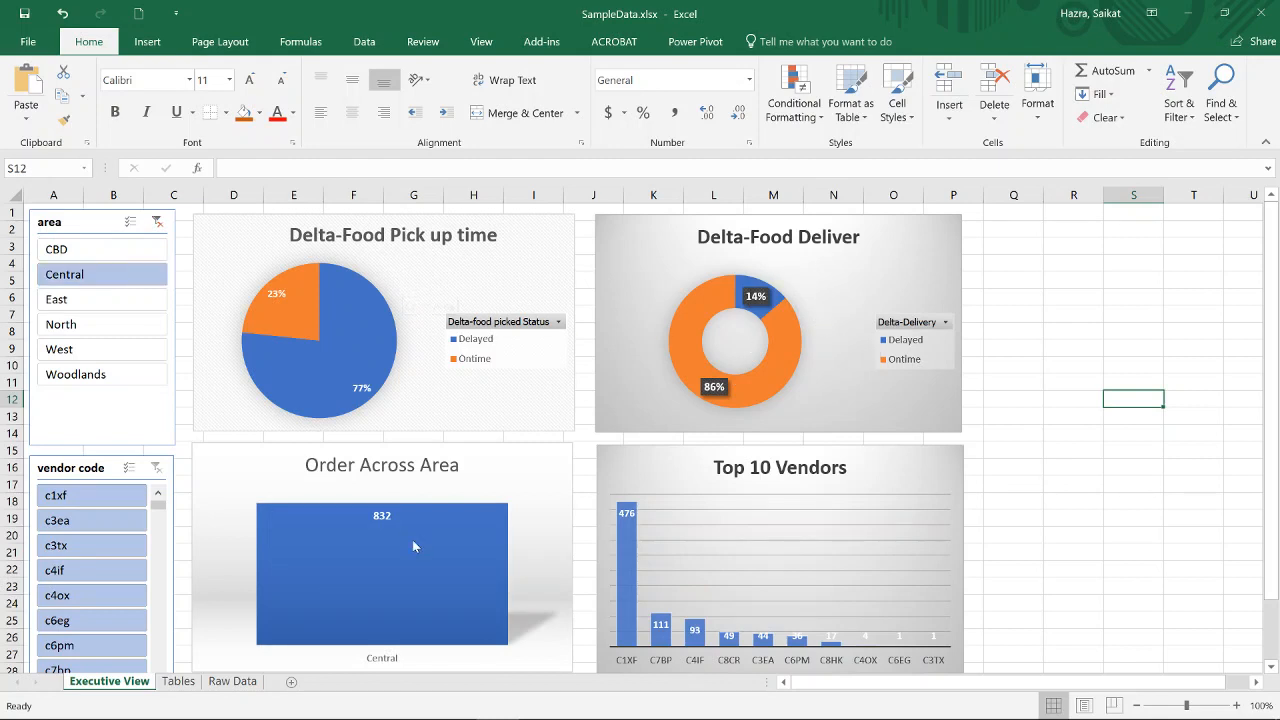
pyautogui.moveTo(412, 568)
pyautogui.click(155, 222)
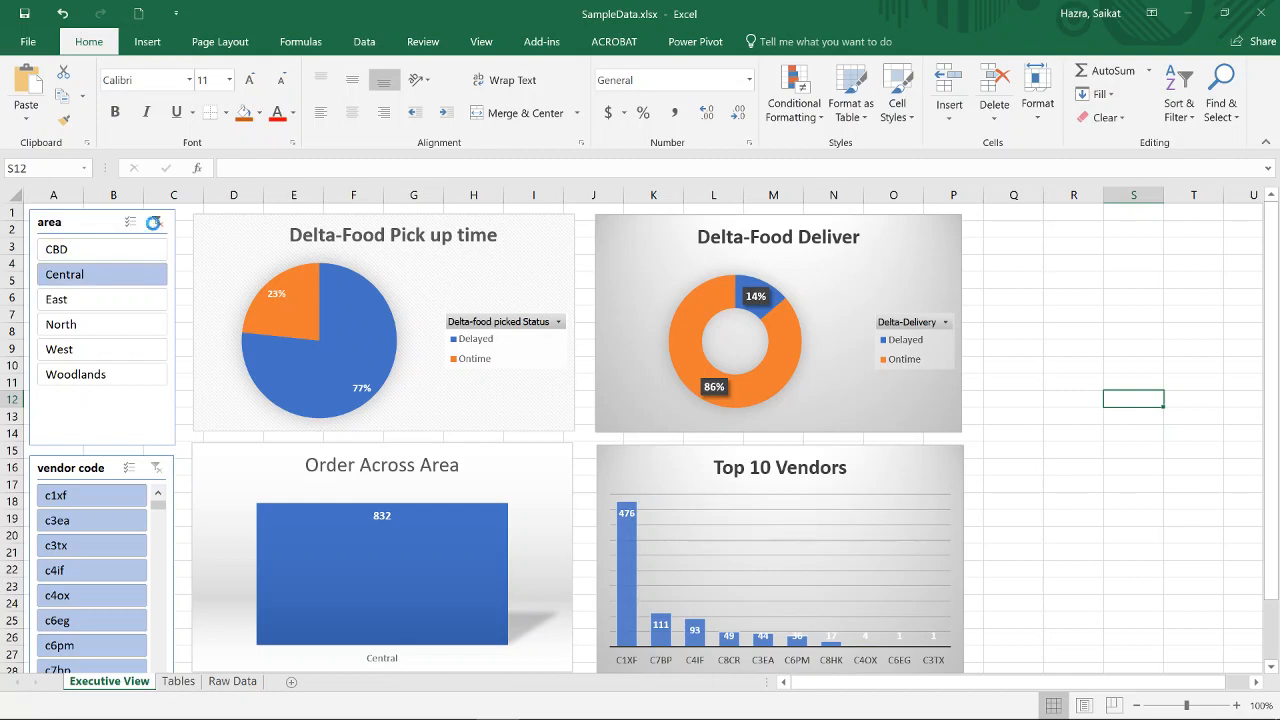
pyautogui.click(100, 308)
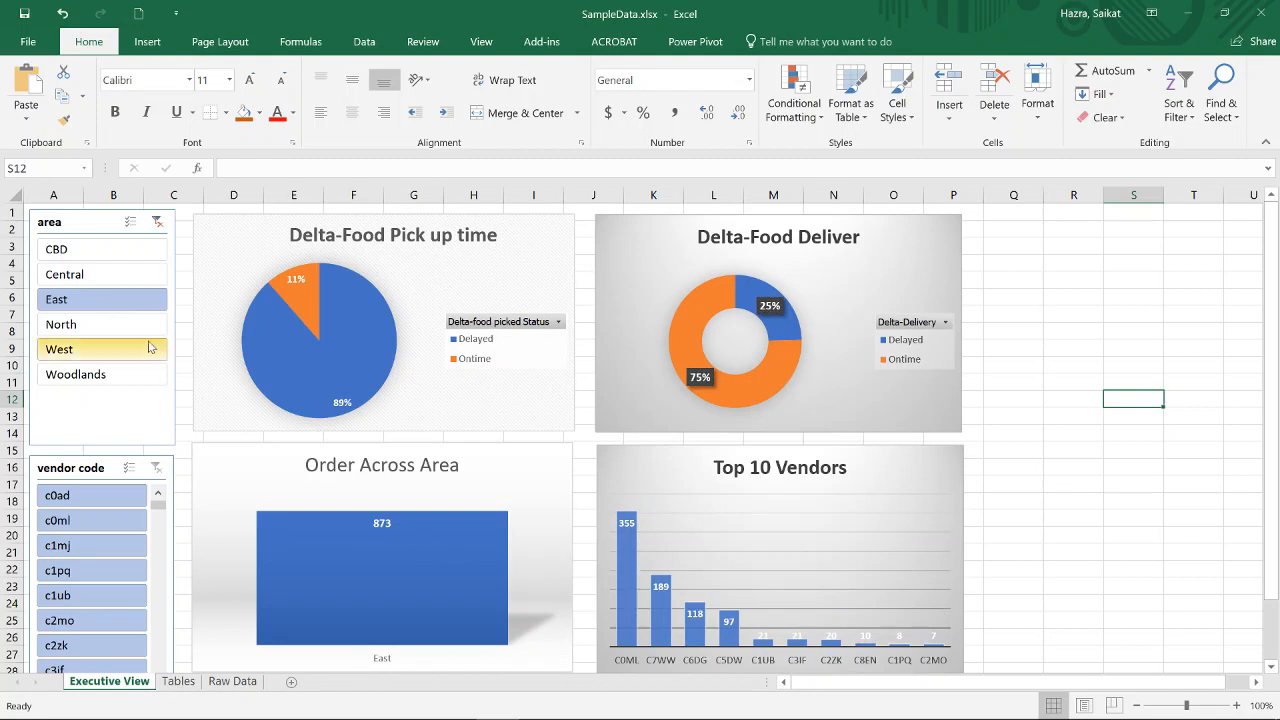
pyautogui.click(157, 222)
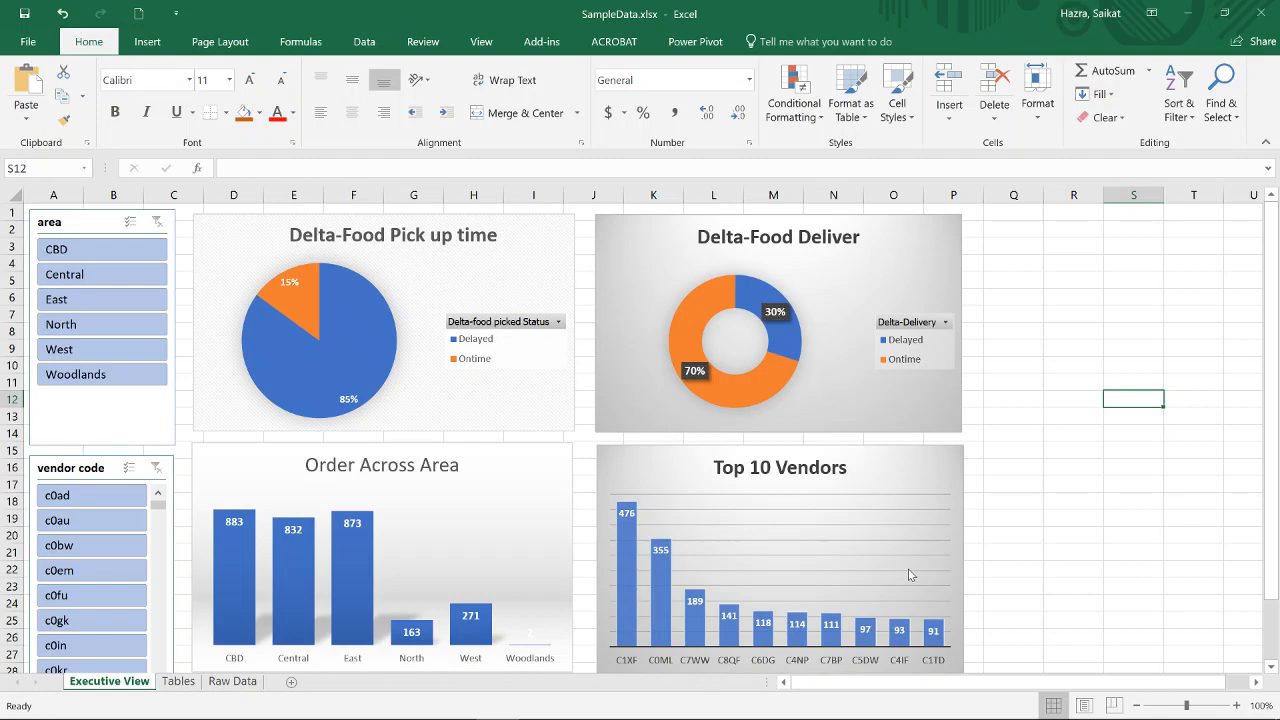
# Enter the label "Expected TAT for Delivery" in cell Q2 and fit column Q to its contents
pyautogui.click(1052, 230)
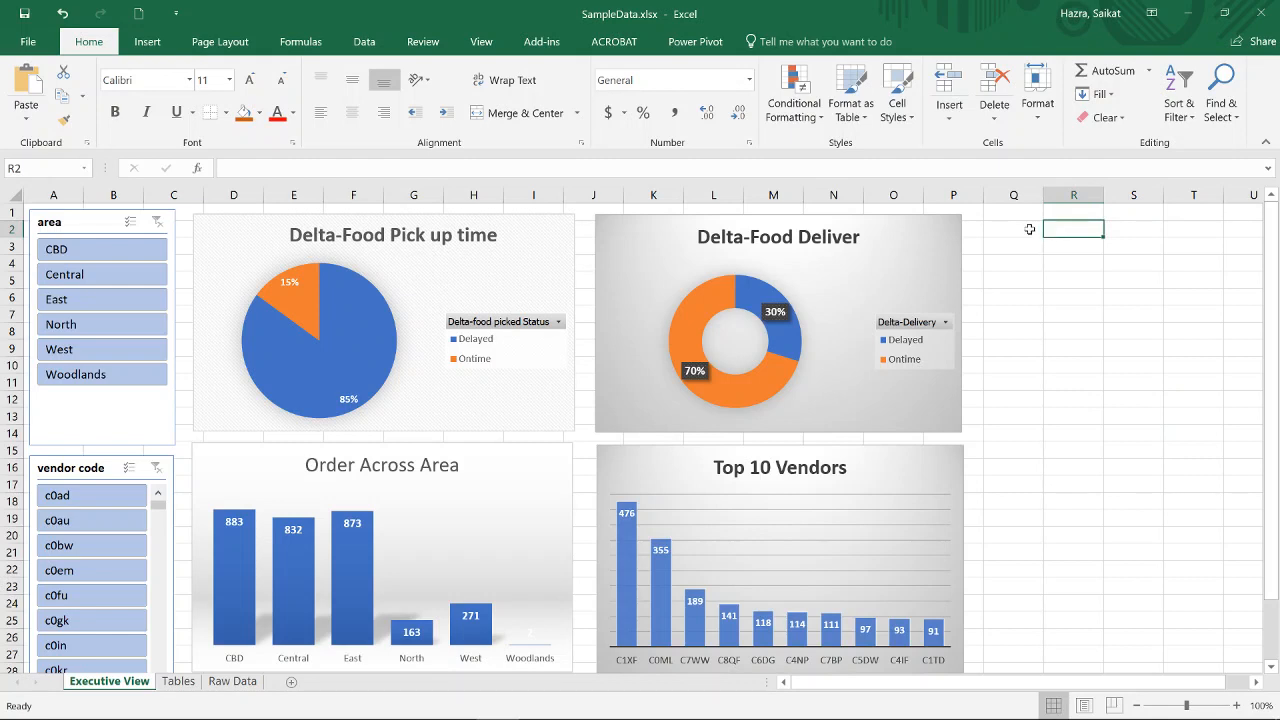
pyautogui.click(1030, 230)
pyautogui.write('Exped')
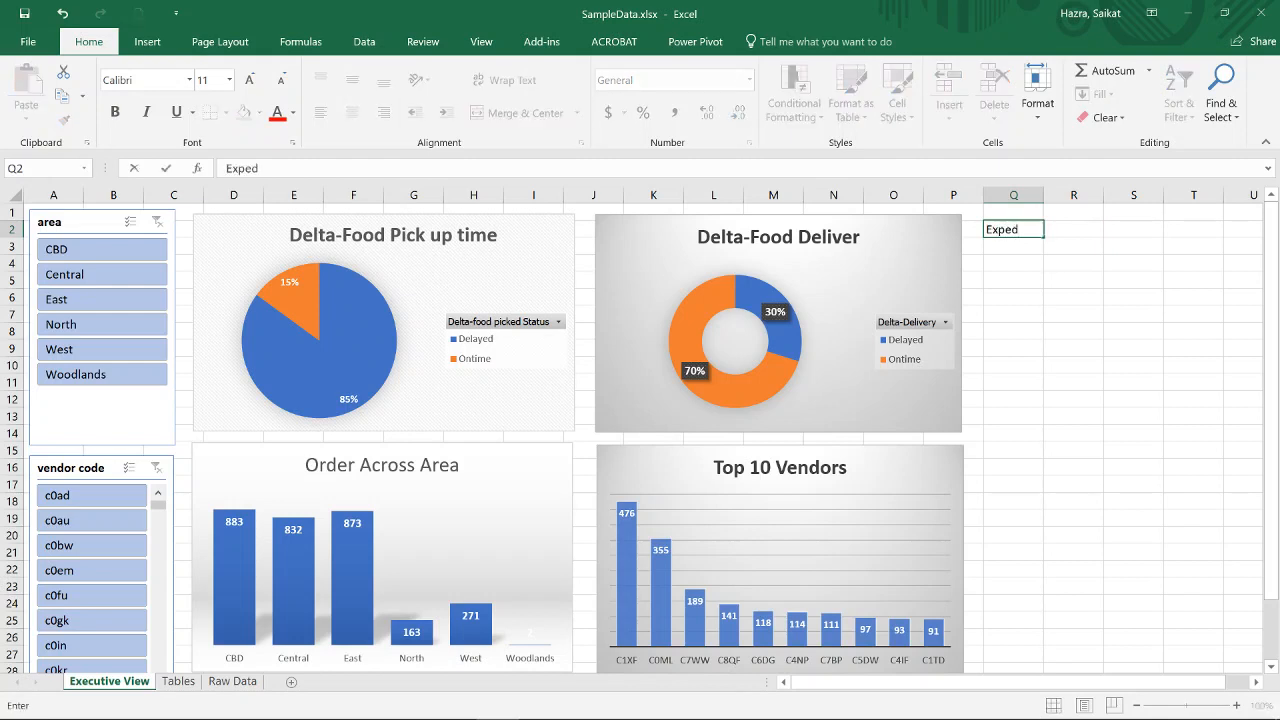
pyautogui.press('BackSpace')
pyautogui.write('cted TAT for De')
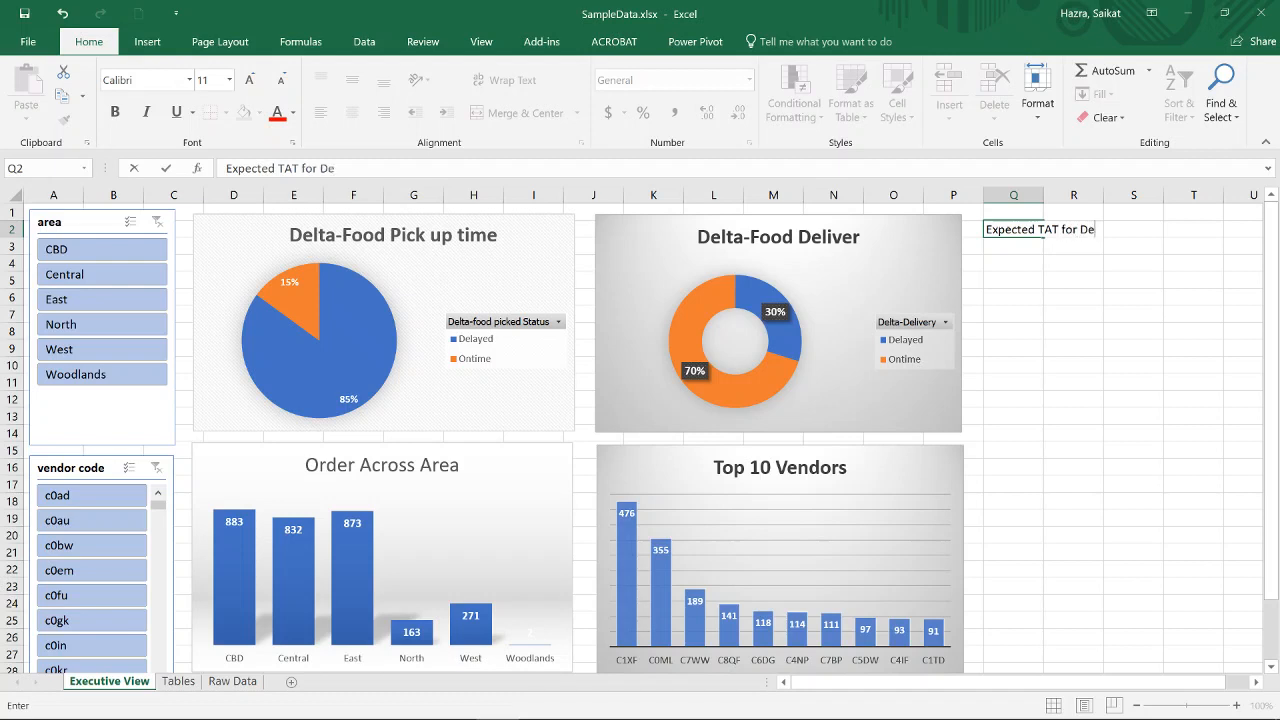
pyautogui.write('livery')
pyautogui.click(1058, 266)
pyautogui.doubleClick(1043, 194)
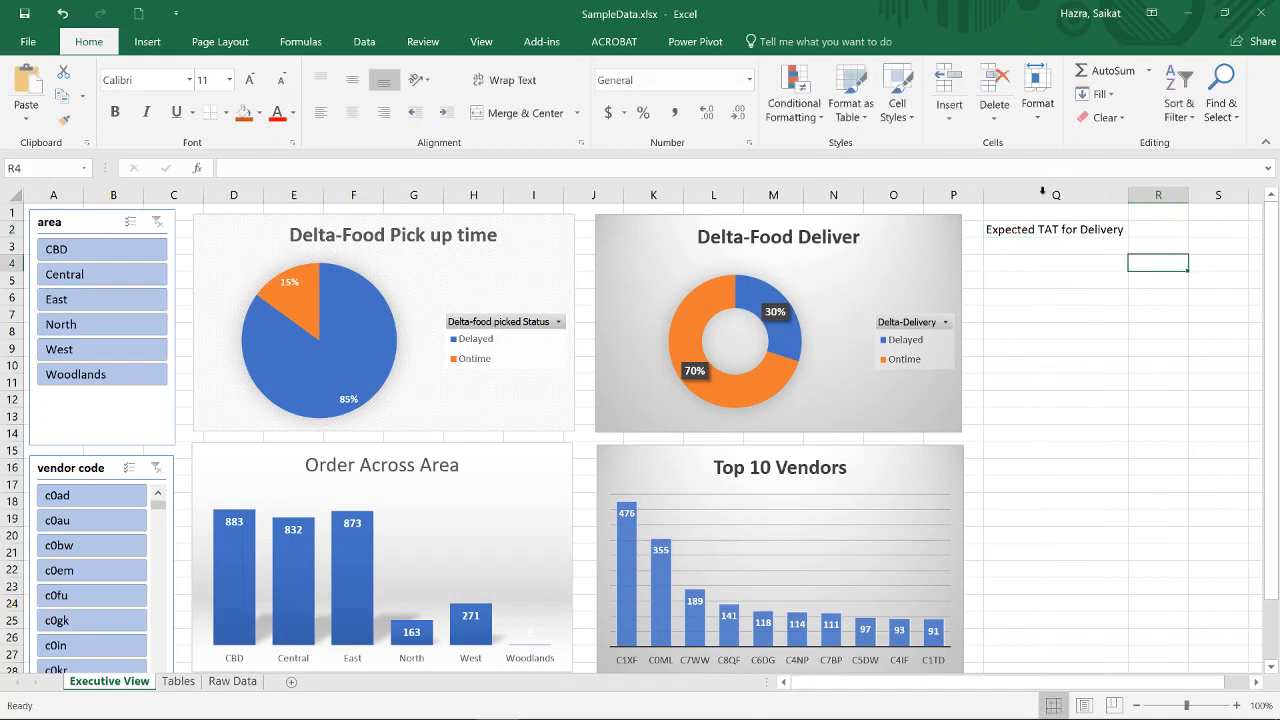
# Enter the label "Actual TAT for Delivery" in cell Q4
pyautogui.click(1072, 261)
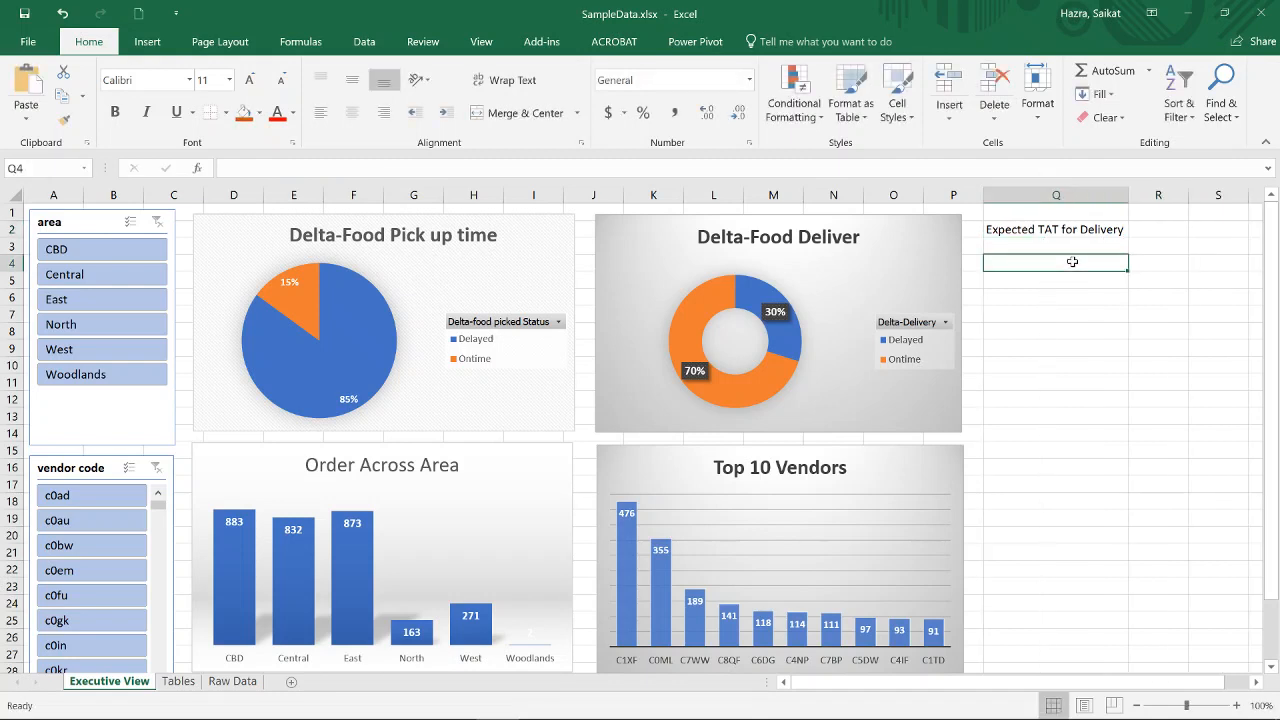
pyautogui.write('ACtua')
pyautogui.press('BackSpace')
pyautogui.press('BackSpace')
pyautogui.press('BackSpace')
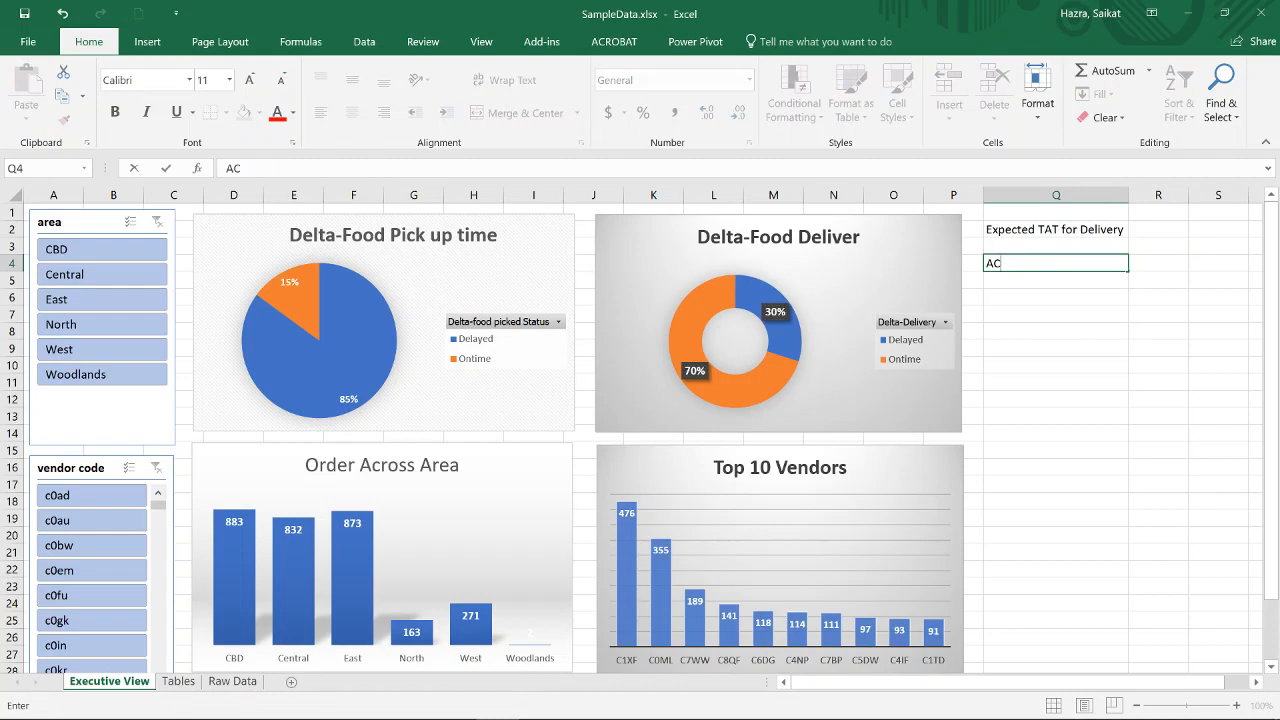
pyautogui.write('tual TAT for Delivery')
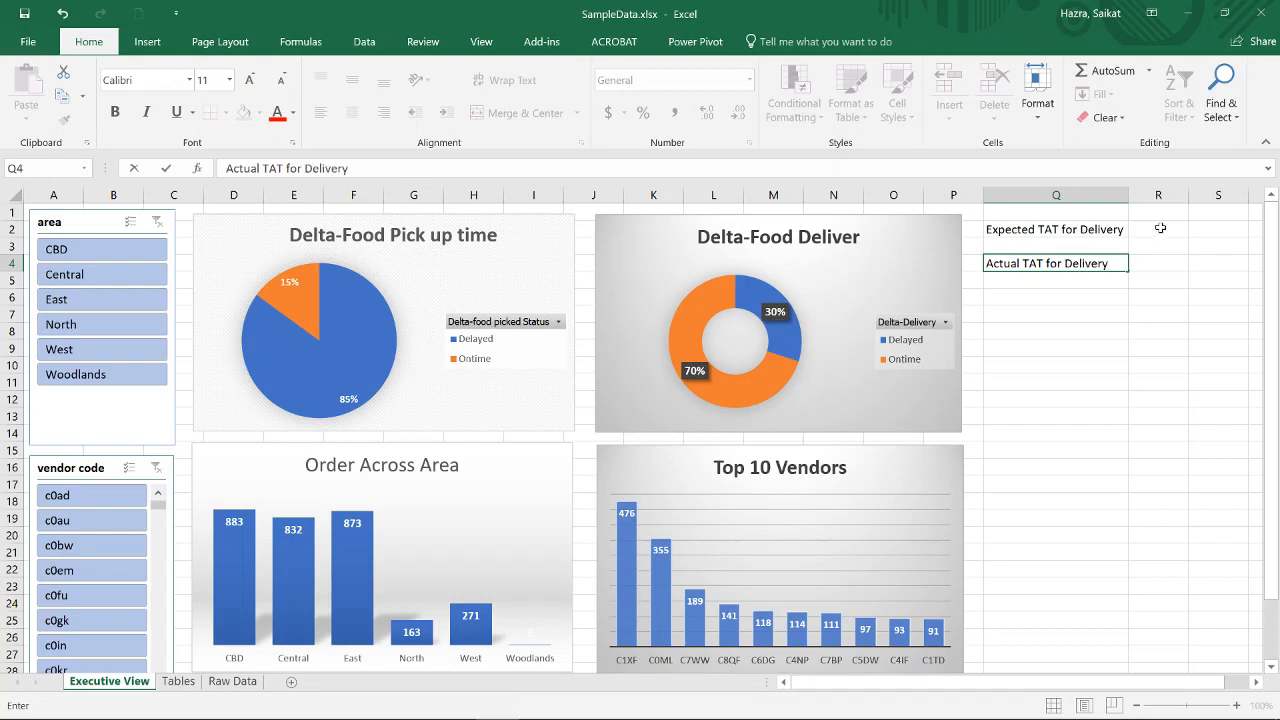
# Try to calculate the expected TAT in cell R2 as the average of Raw Data column F (Expected delivery time)
pyautogui.click(1162, 228)
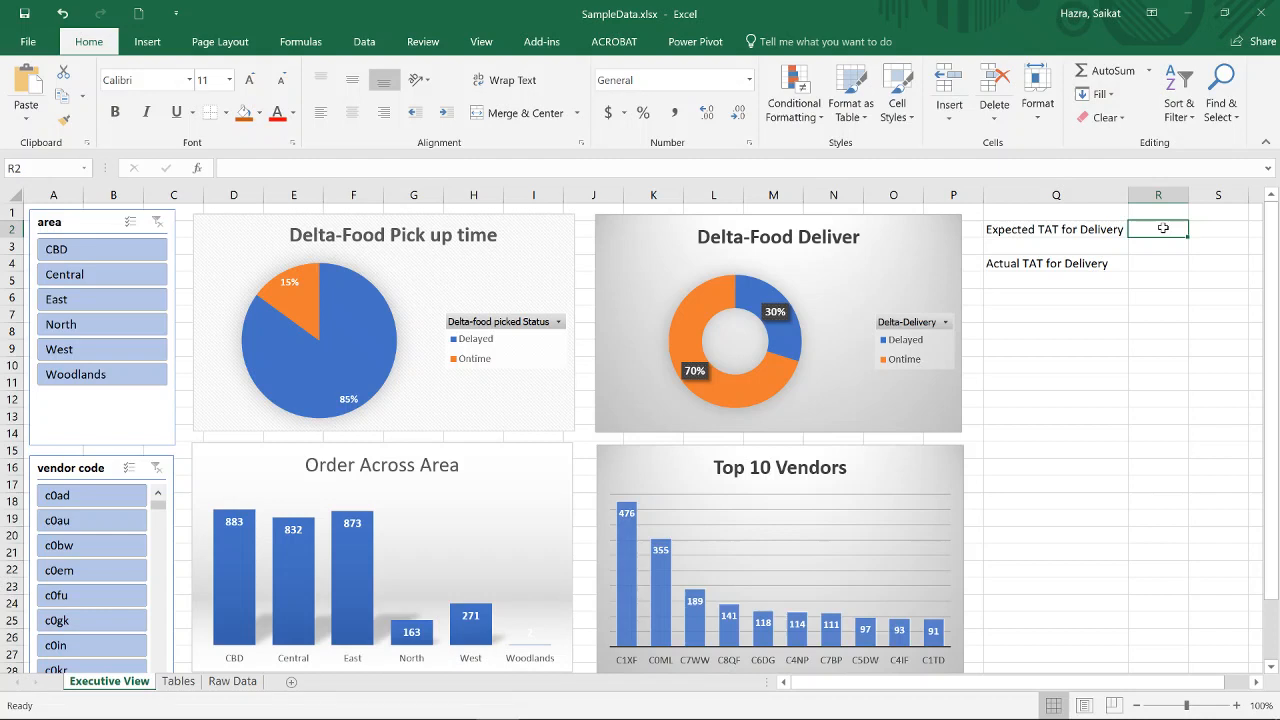
pyautogui.write('=ave')
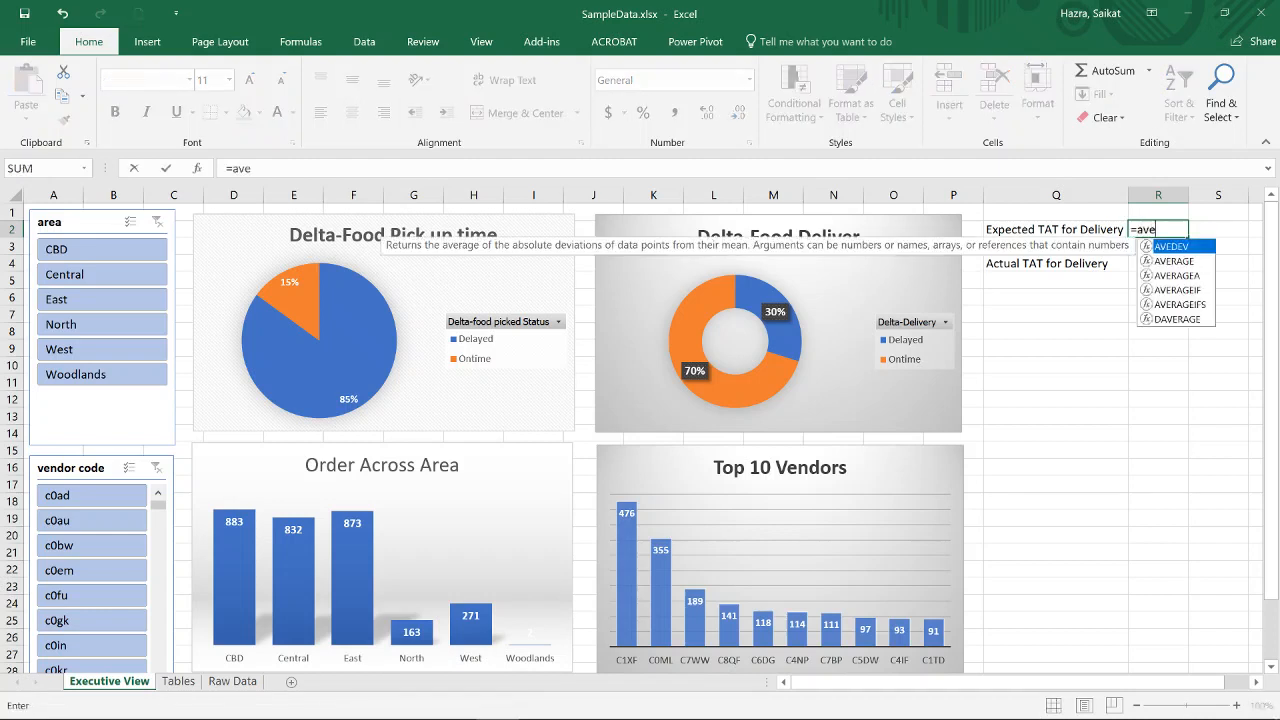
pyautogui.press('Down')
pyautogui.press('Tab')
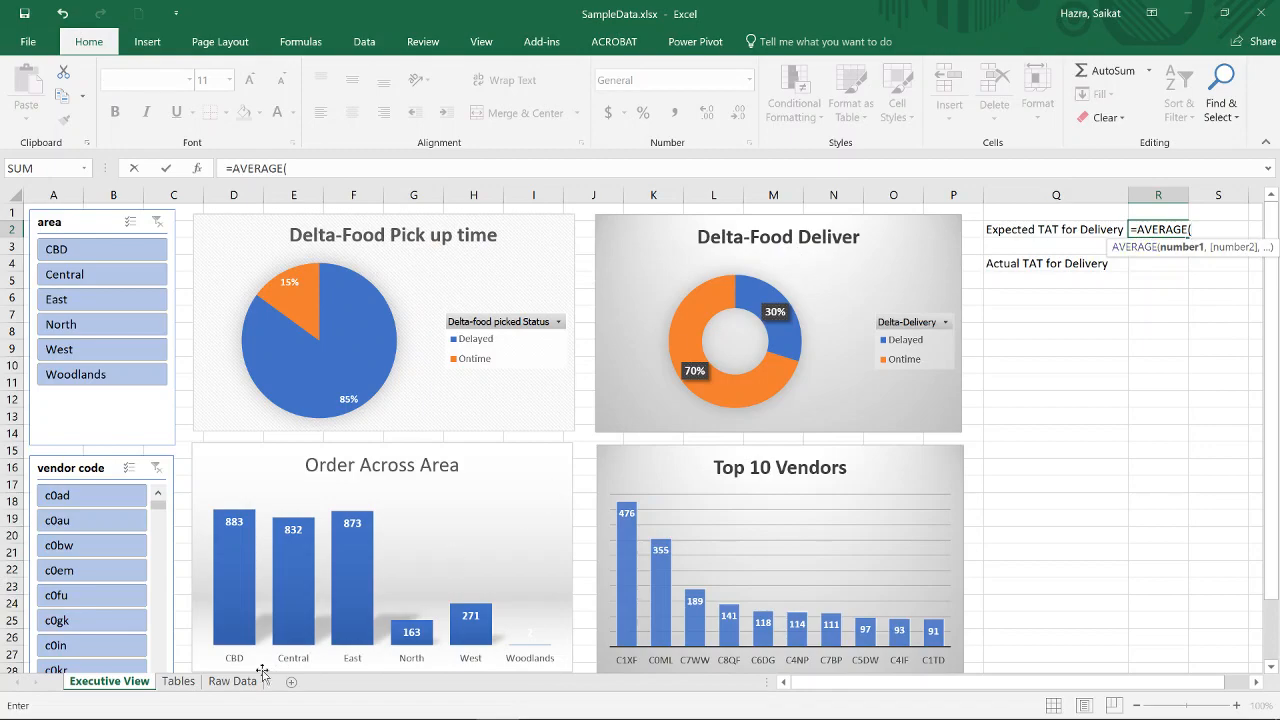
pyautogui.click(236, 684)
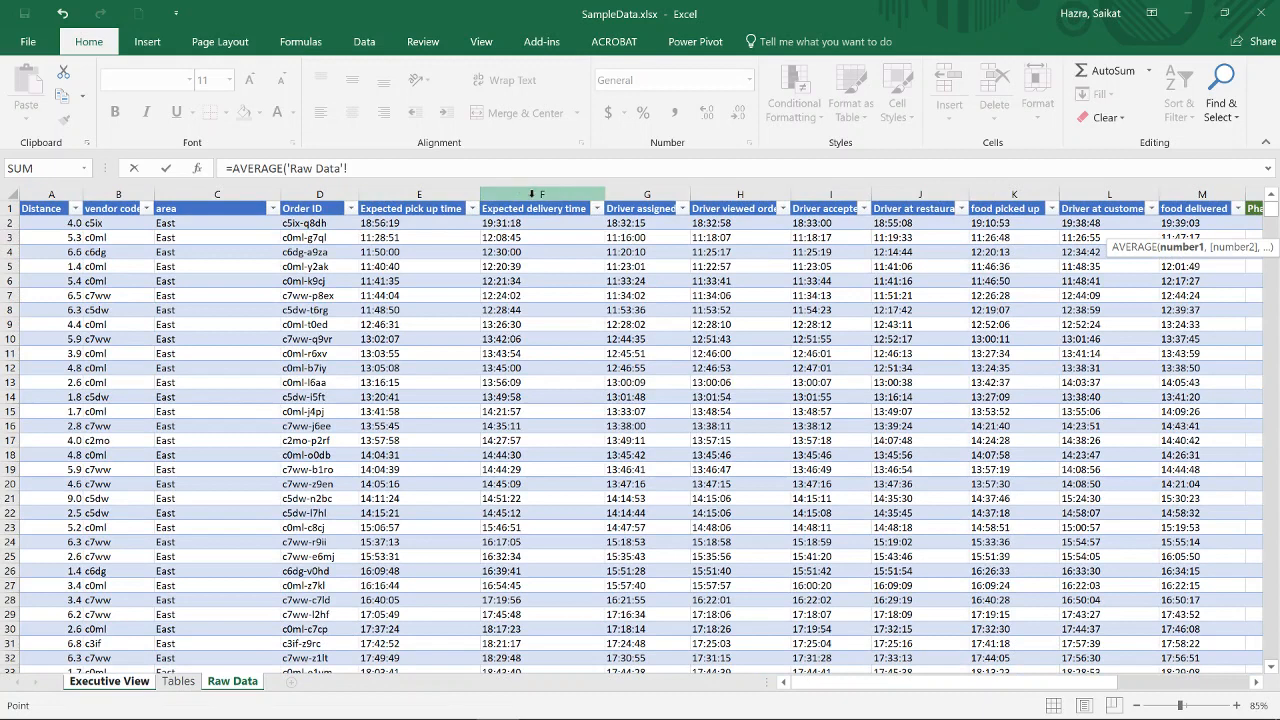
pyautogui.click(531, 194)
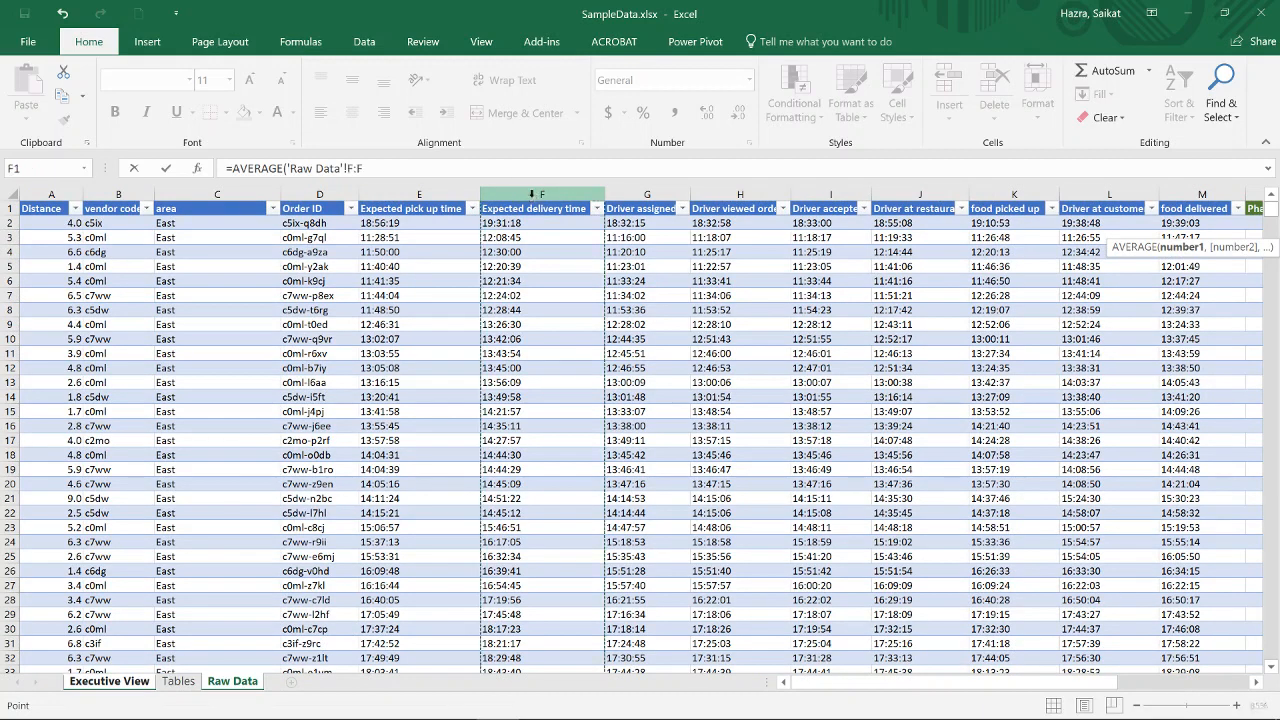
pyautogui.write(')')
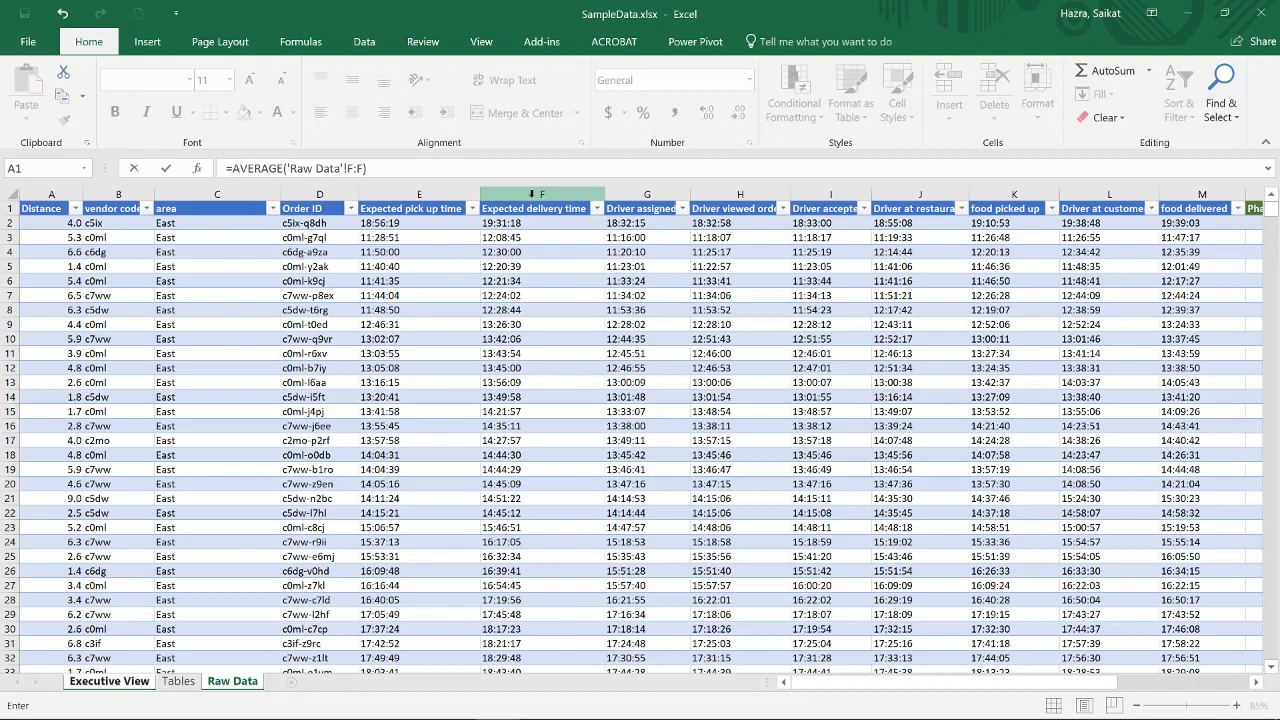
pyautogui.press('Return')
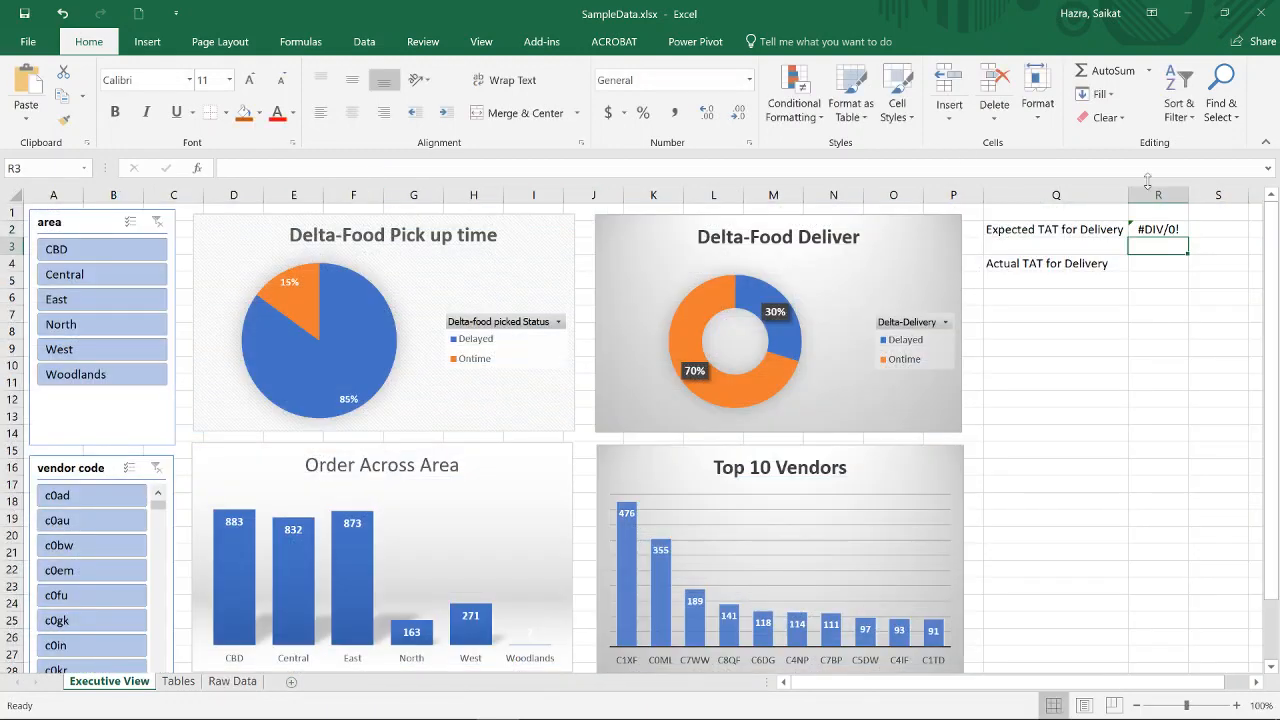
pyautogui.click(1145, 226)
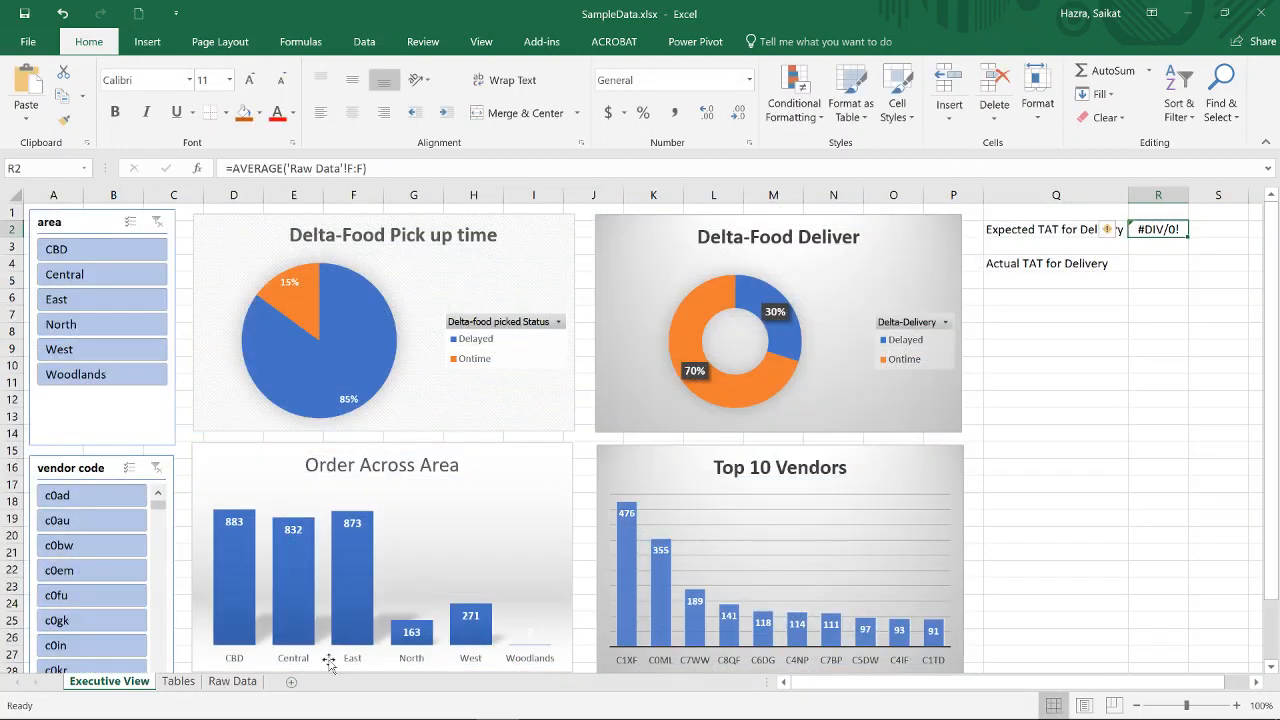
# Examine the Expected delivery time column in the Raw Data sheet, checking its filter values and its last rows
pyautogui.click(232, 681)
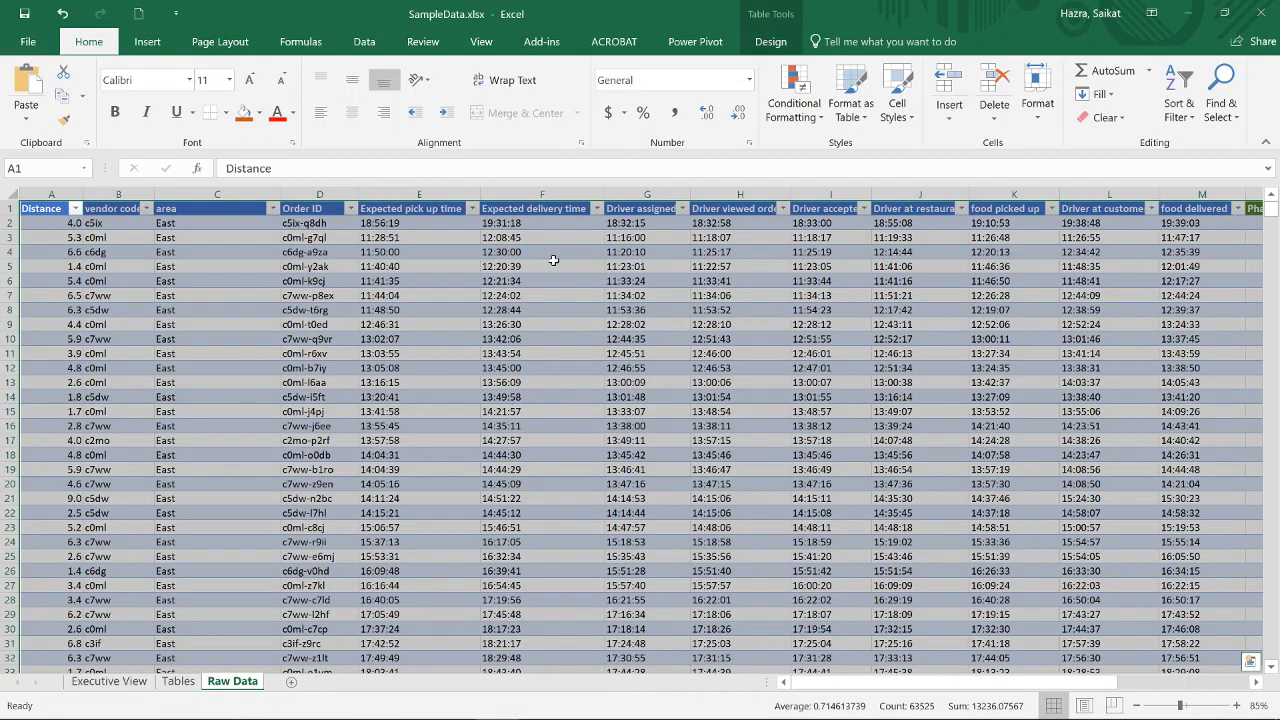
pyautogui.click(575, 237)
pyautogui.click(597, 208)
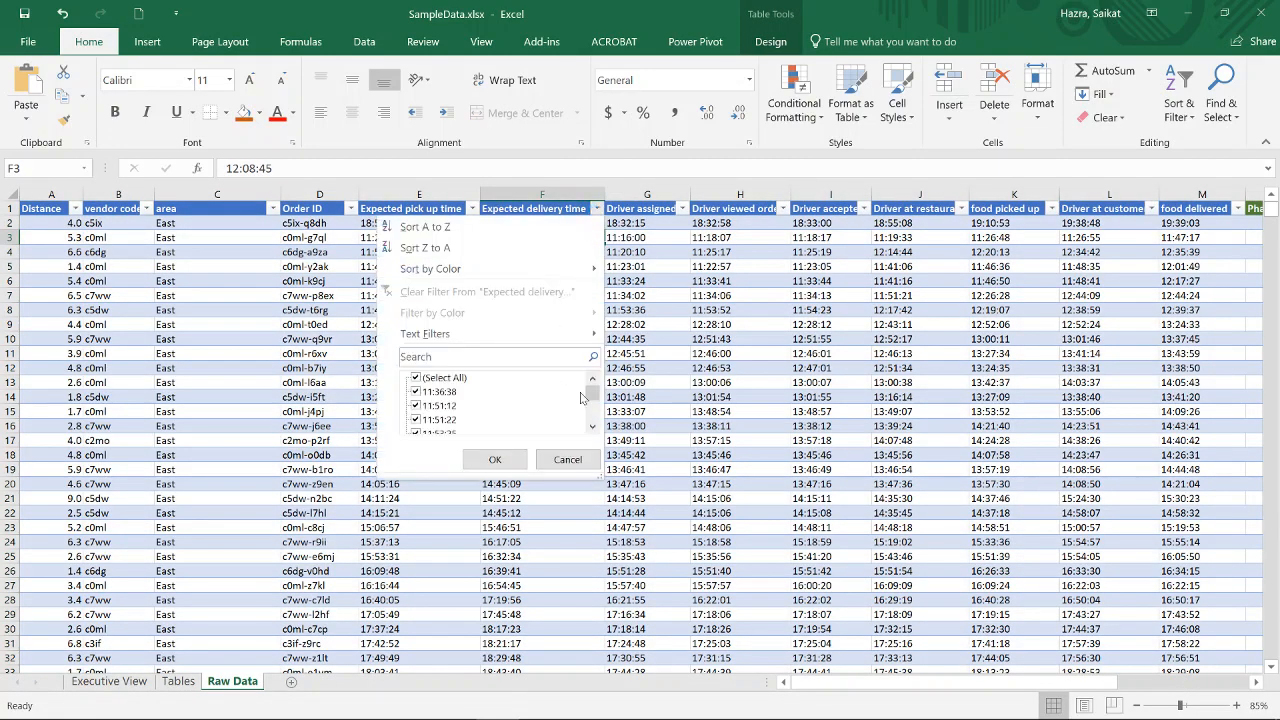
pyautogui.moveTo(593, 397); pyautogui.dragTo(598, 446)
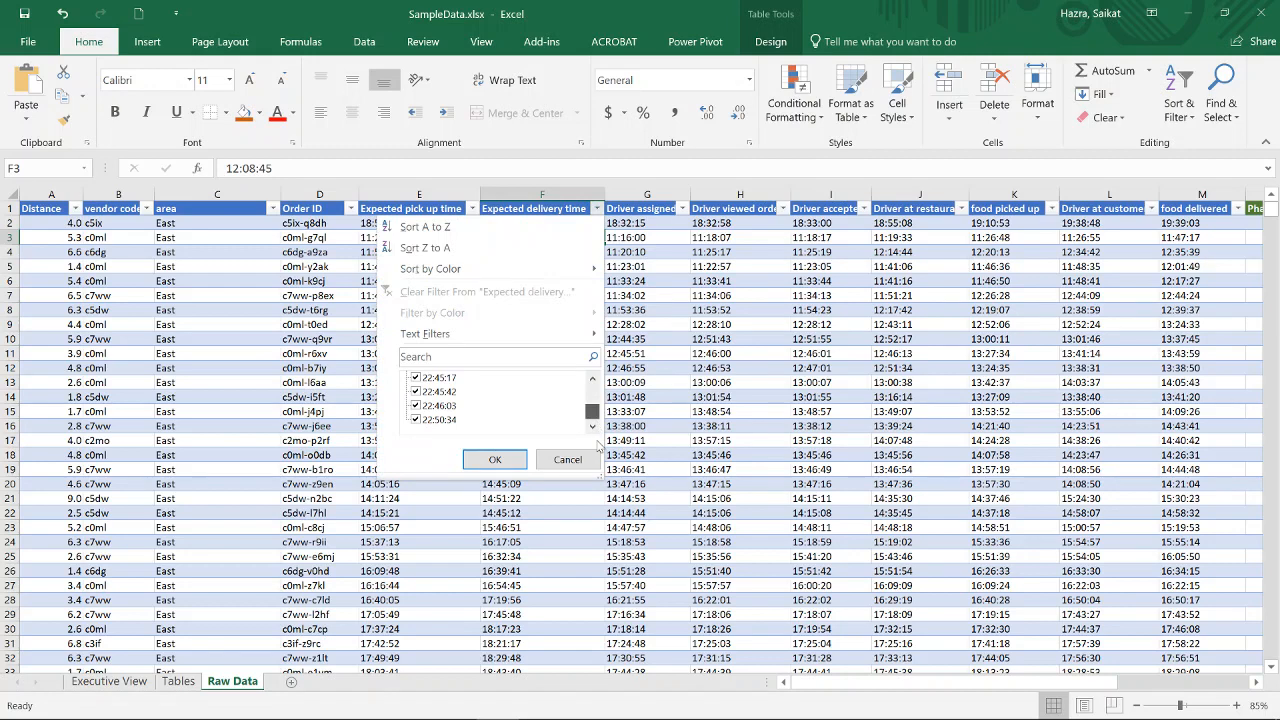
pyautogui.click(570, 459)
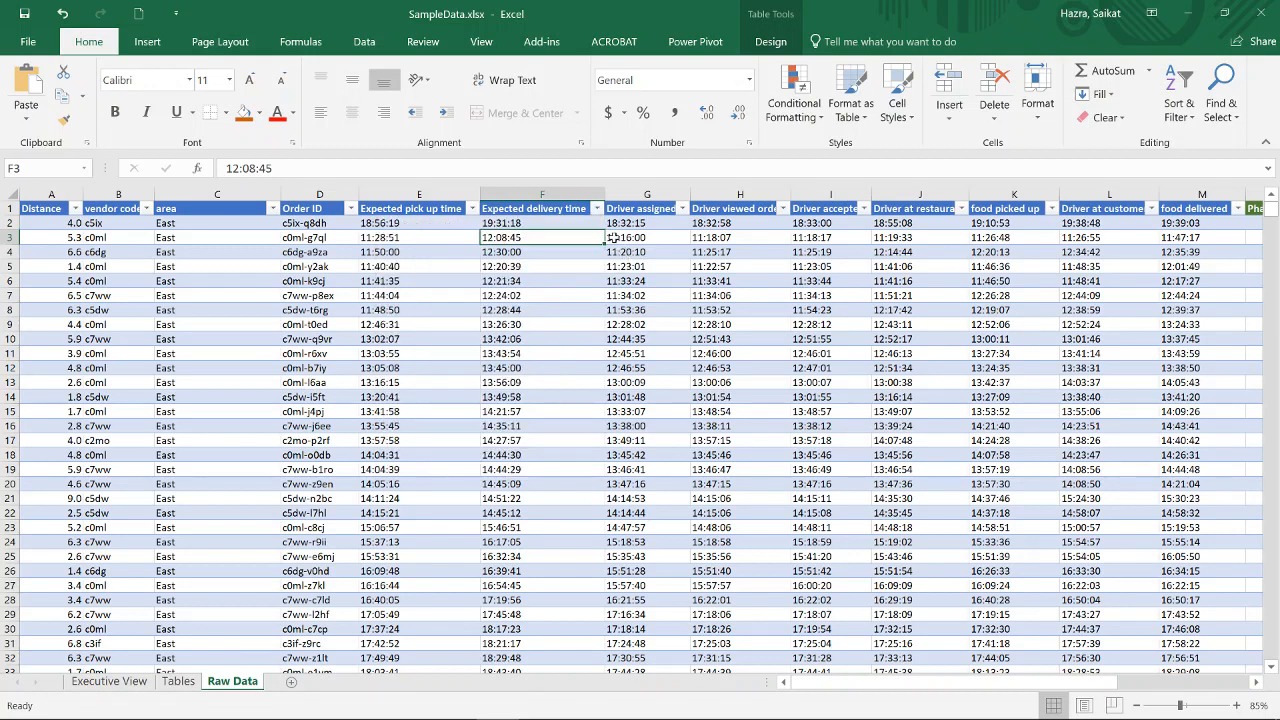
pyautogui.click(578, 223)
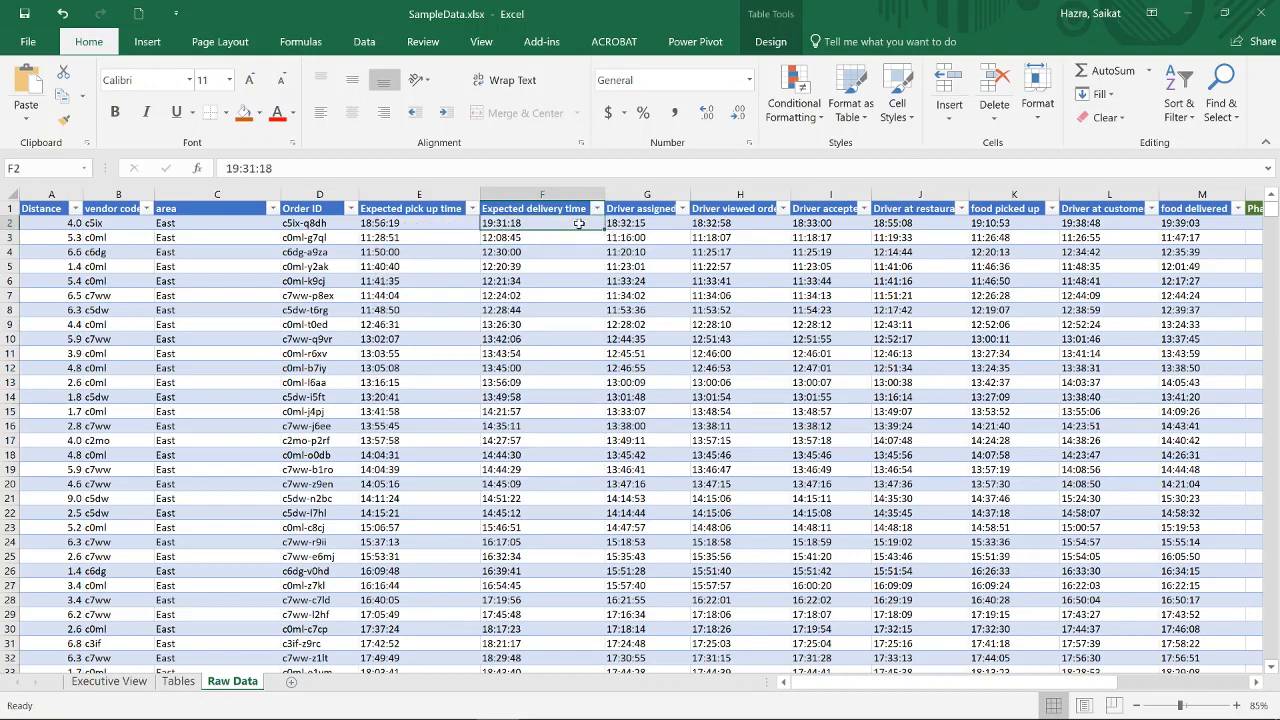
pyautogui.hotkey('ctrl', 'Down')
pyautogui.scroll(-1, 578, 223)
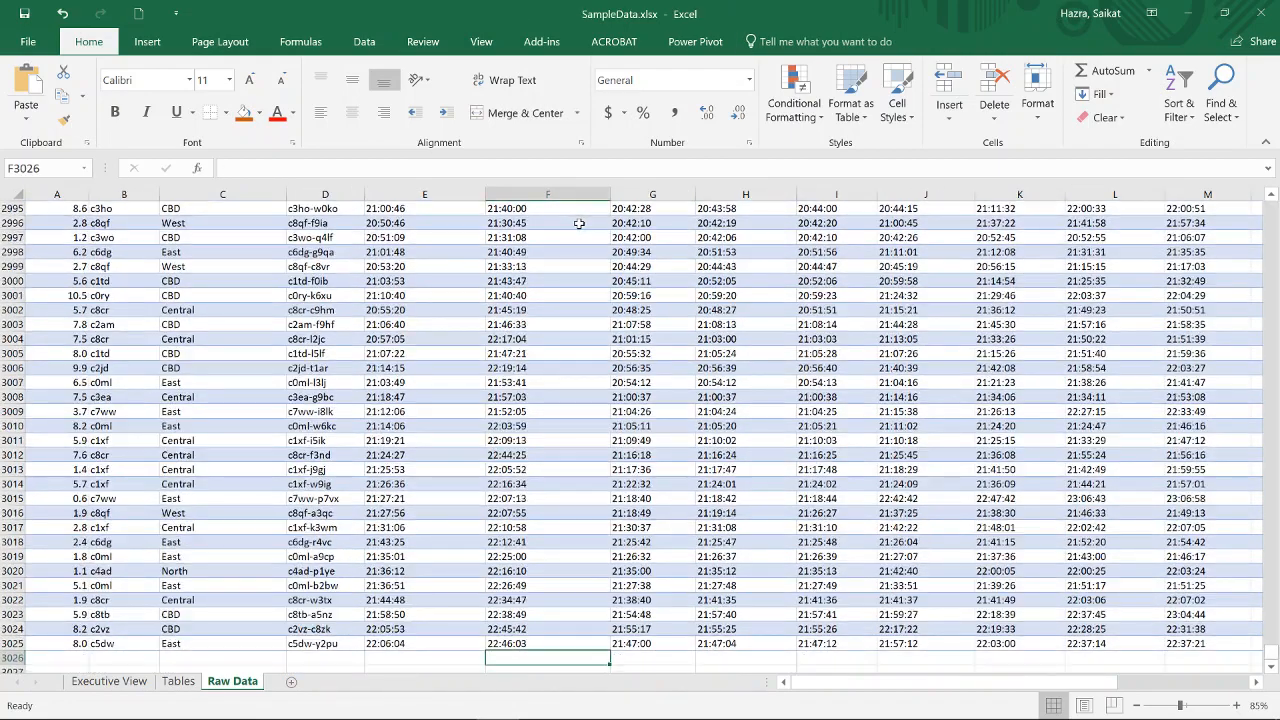
pyautogui.hotkey('ctrl', 'Up')
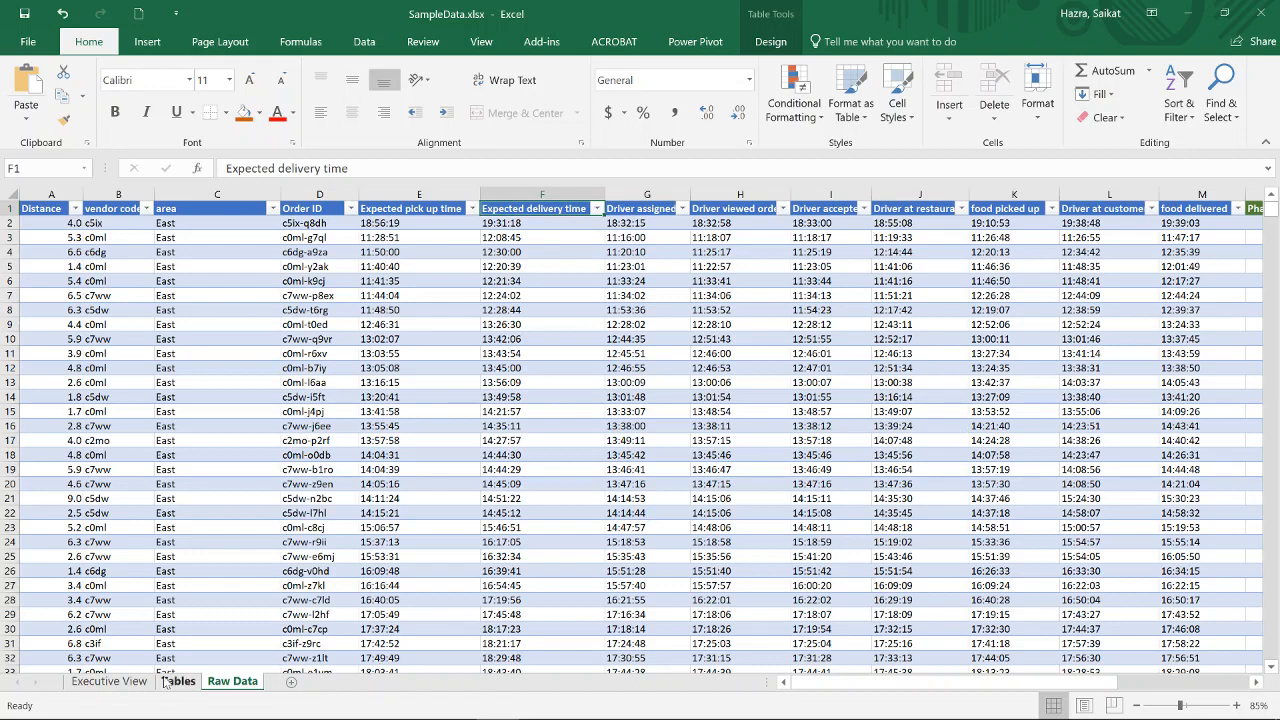
# Clear the average formula from cell R2 of the Executive View sheet
pyautogui.click(108, 681)
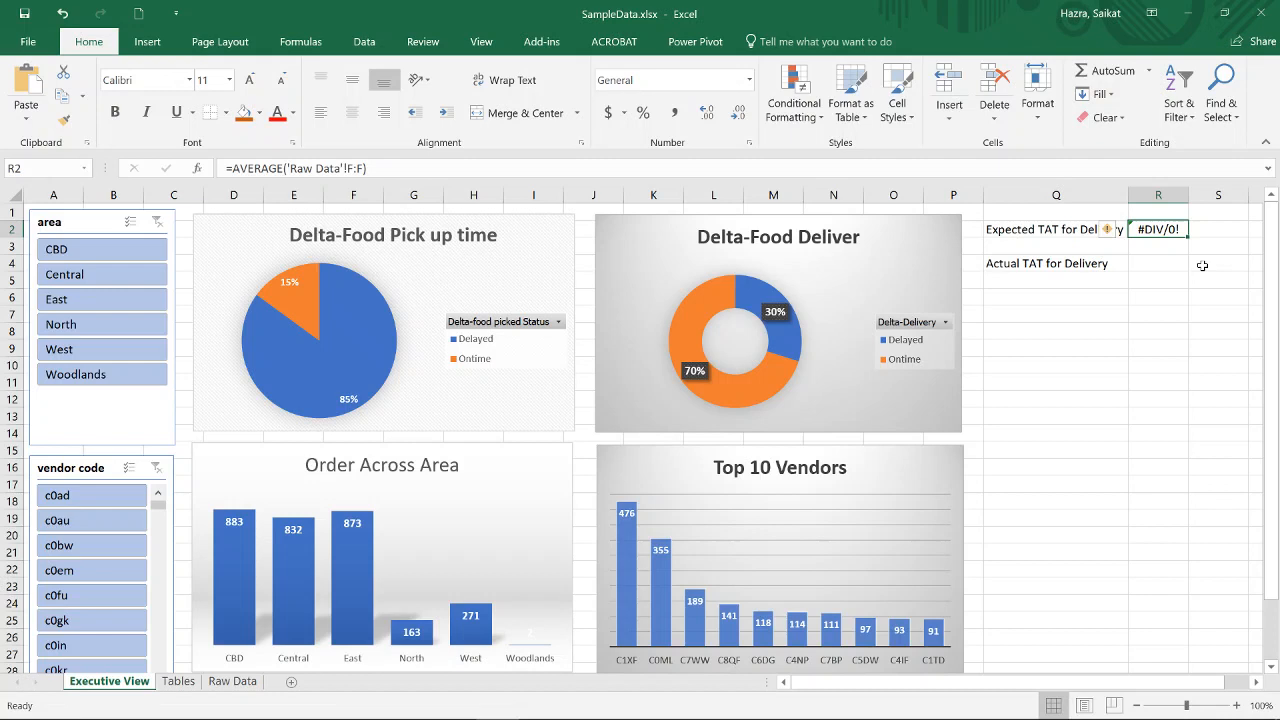
pyautogui.press('Delete')
# Enter a formula in cell R4 averaging Raw Data column S, Delta-delivery(actual-expected)
pyautogui.click(1158, 264)
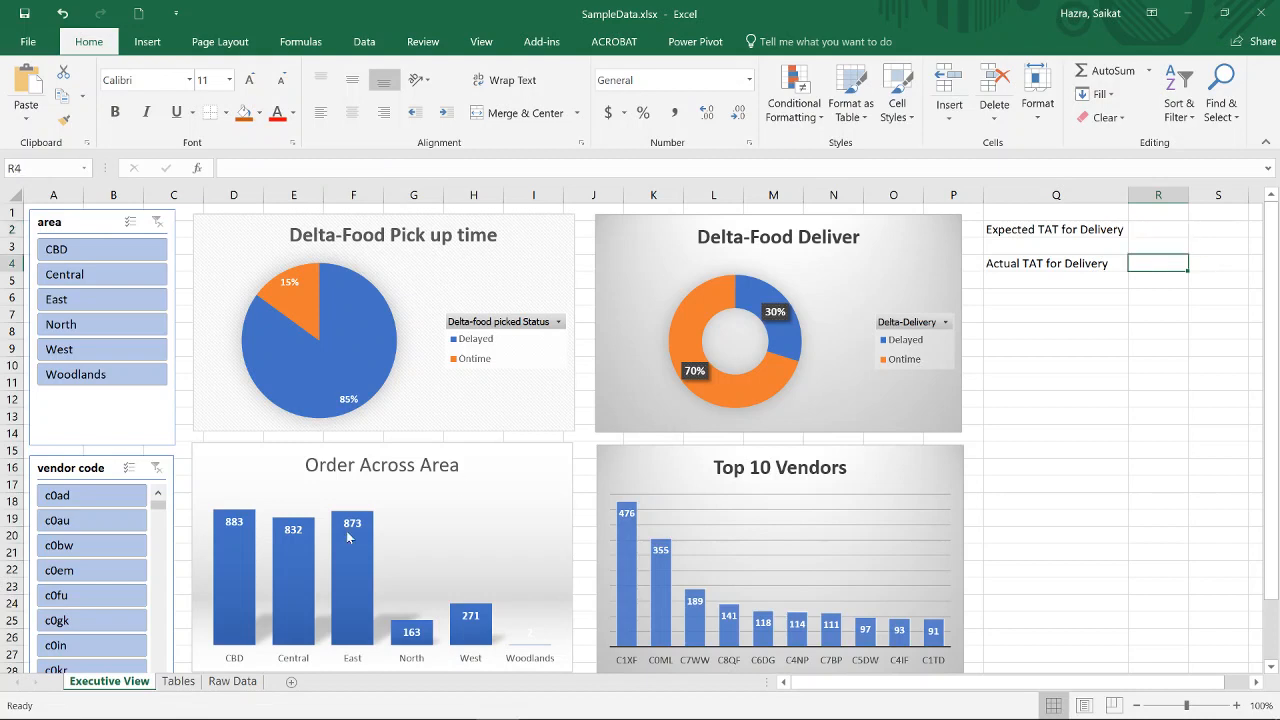
pyautogui.click(235, 681)
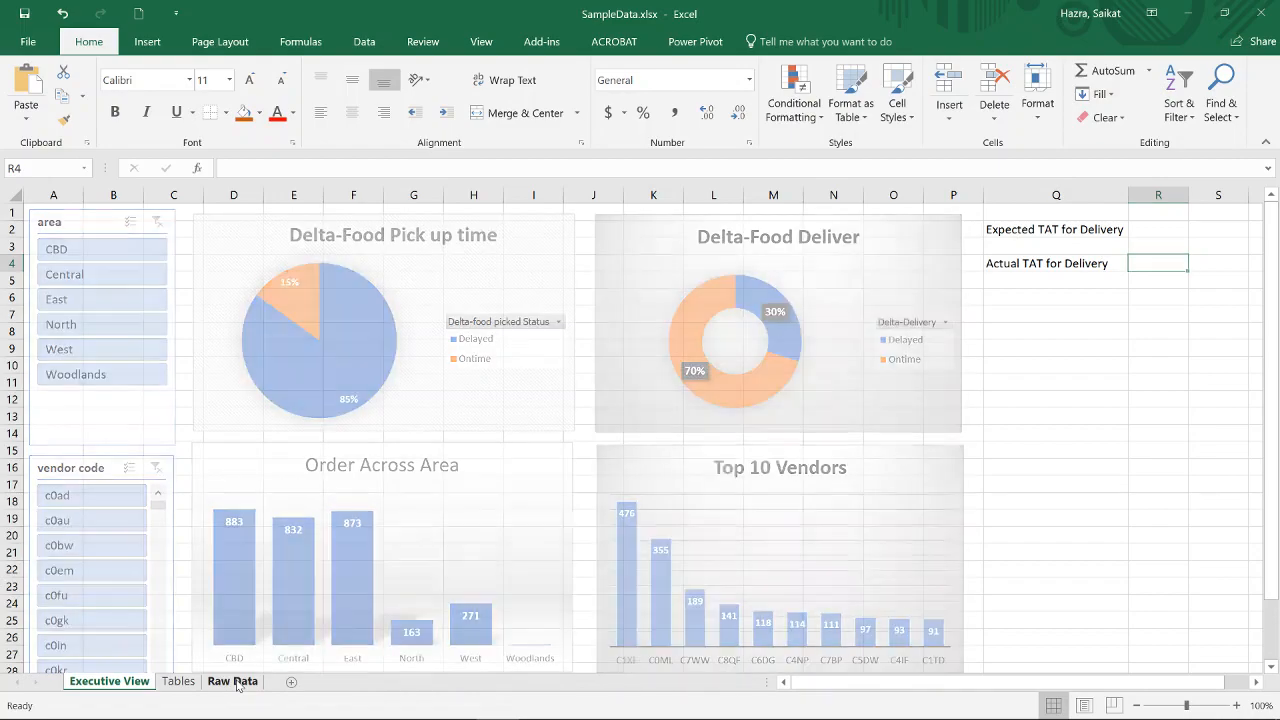
pyautogui.hscroll(5, 1121, 354)
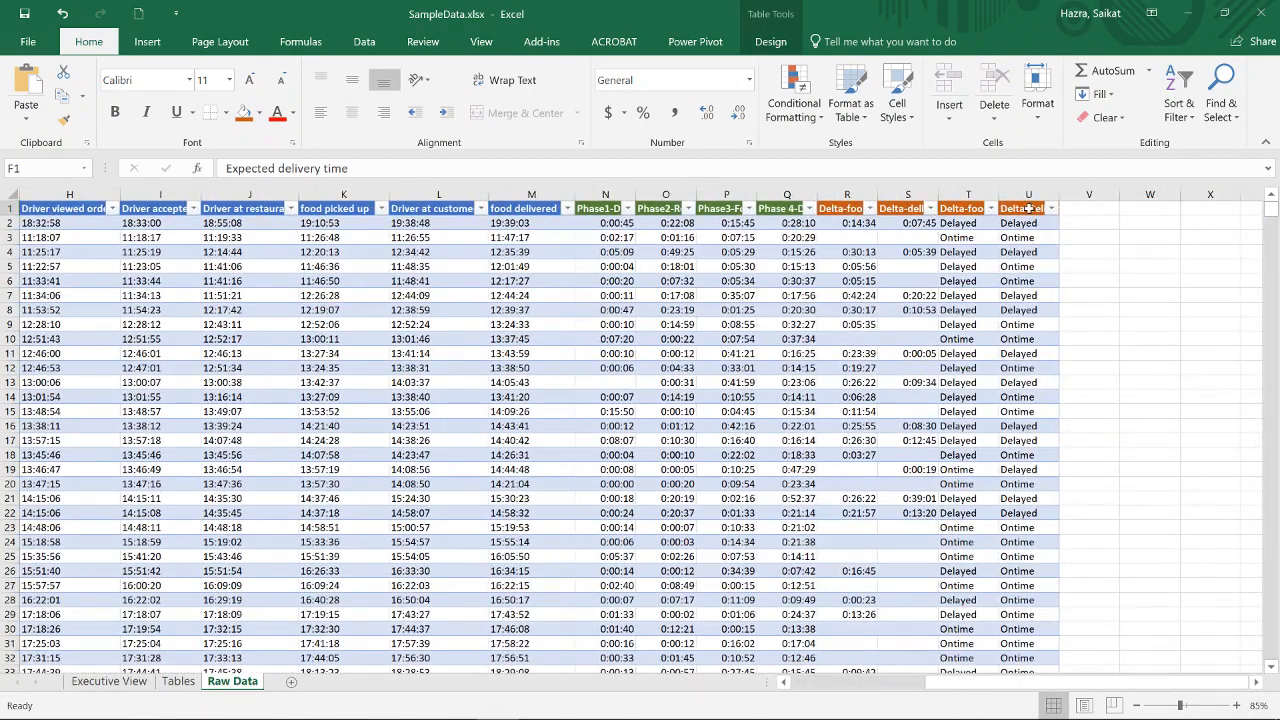
pyautogui.click(904, 209)
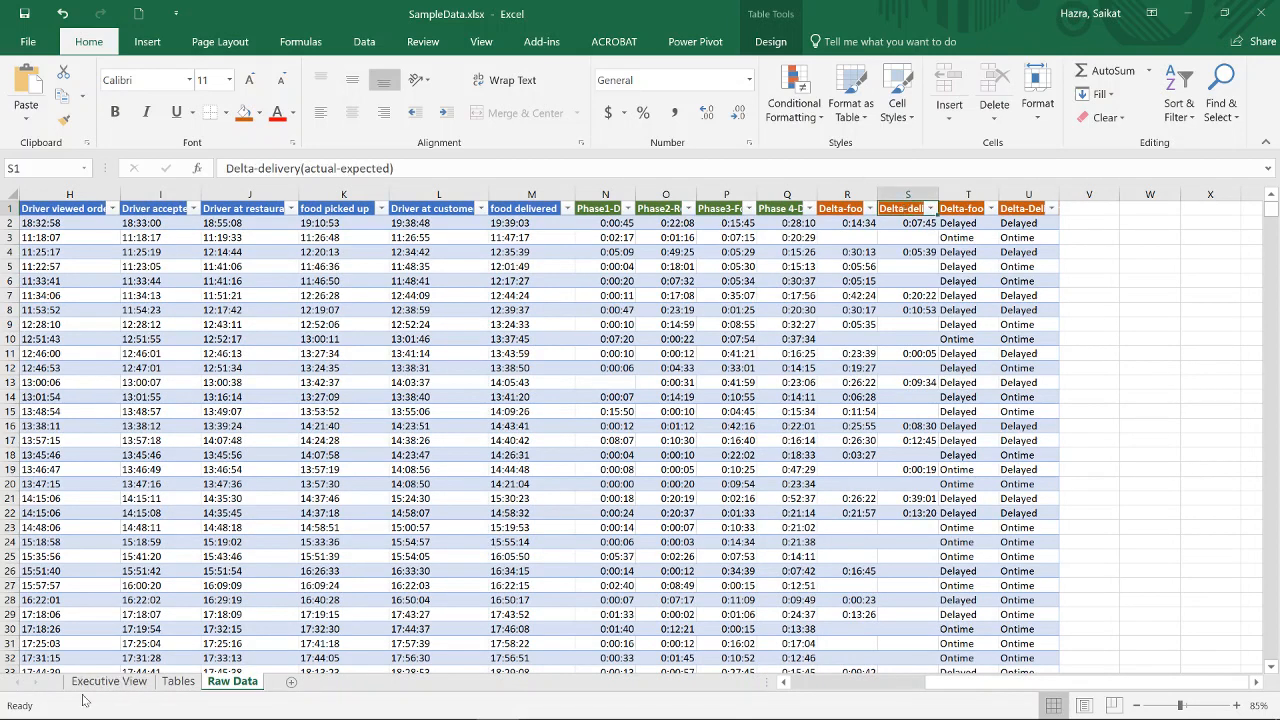
pyautogui.click(110, 681)
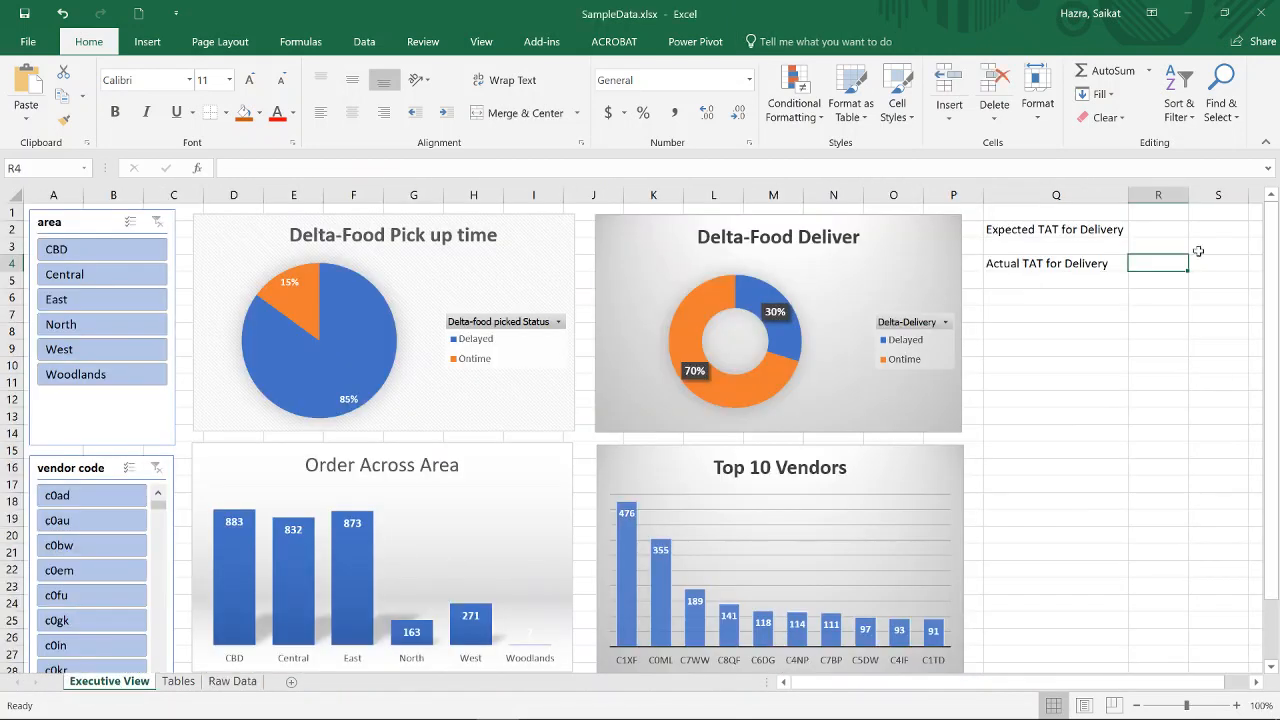
pyautogui.write('=aver')
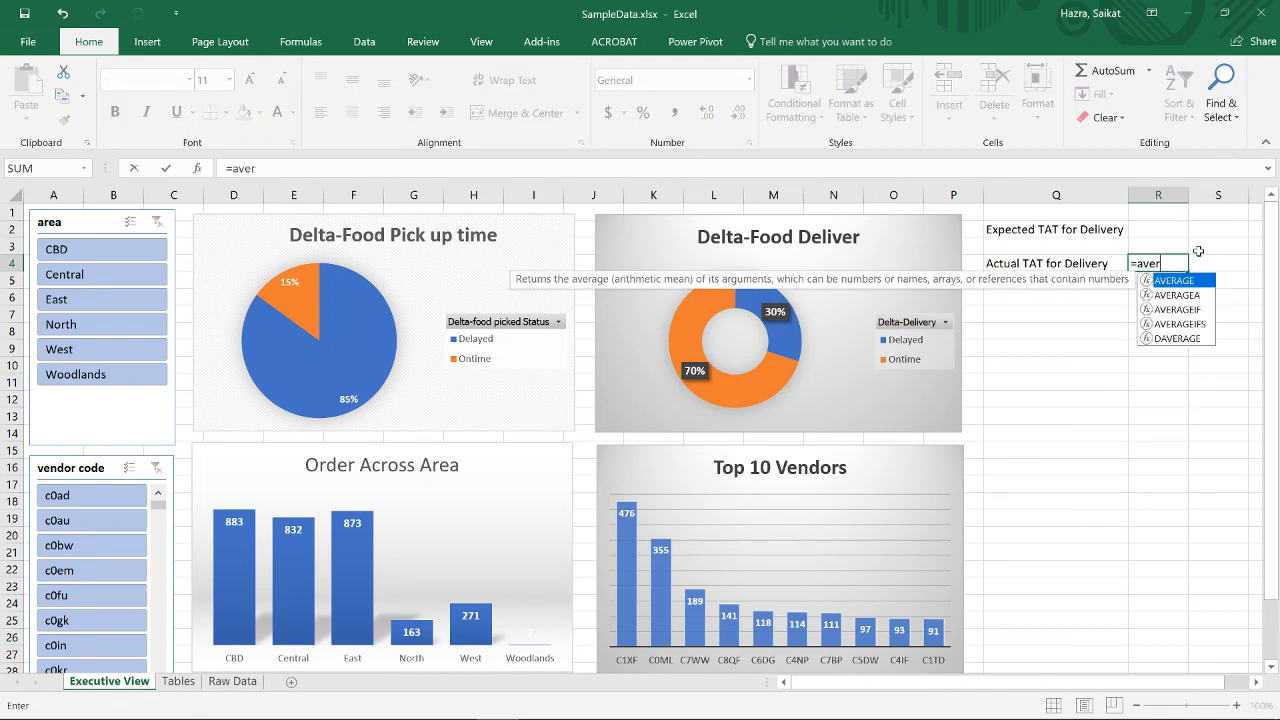
pyautogui.press('Tab')
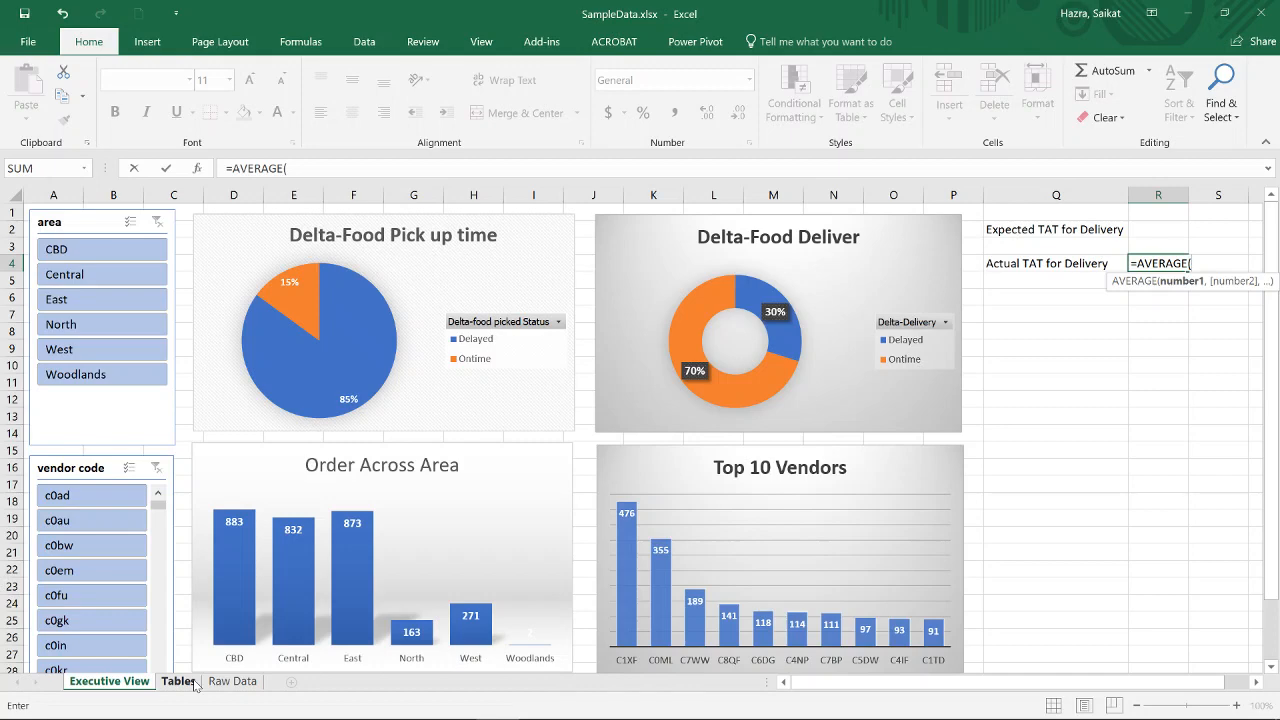
pyautogui.click(232, 681)
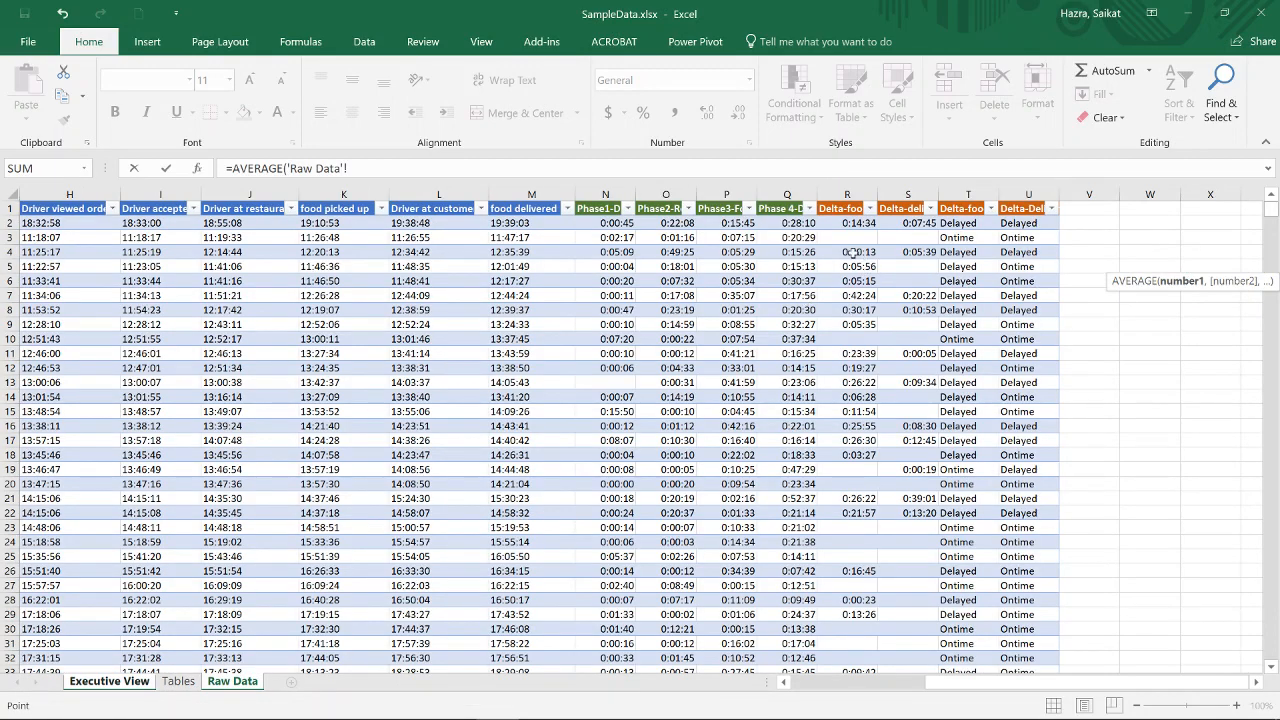
pyautogui.click(908, 190)
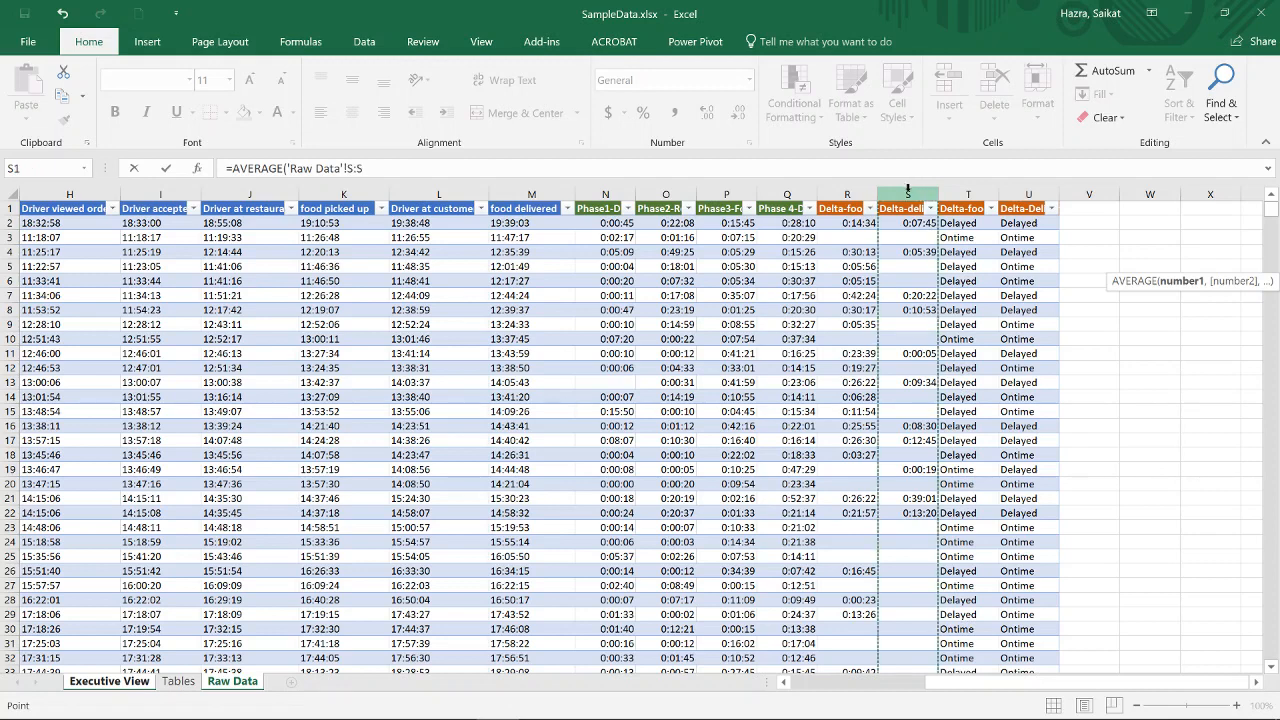
pyautogui.press('Return')
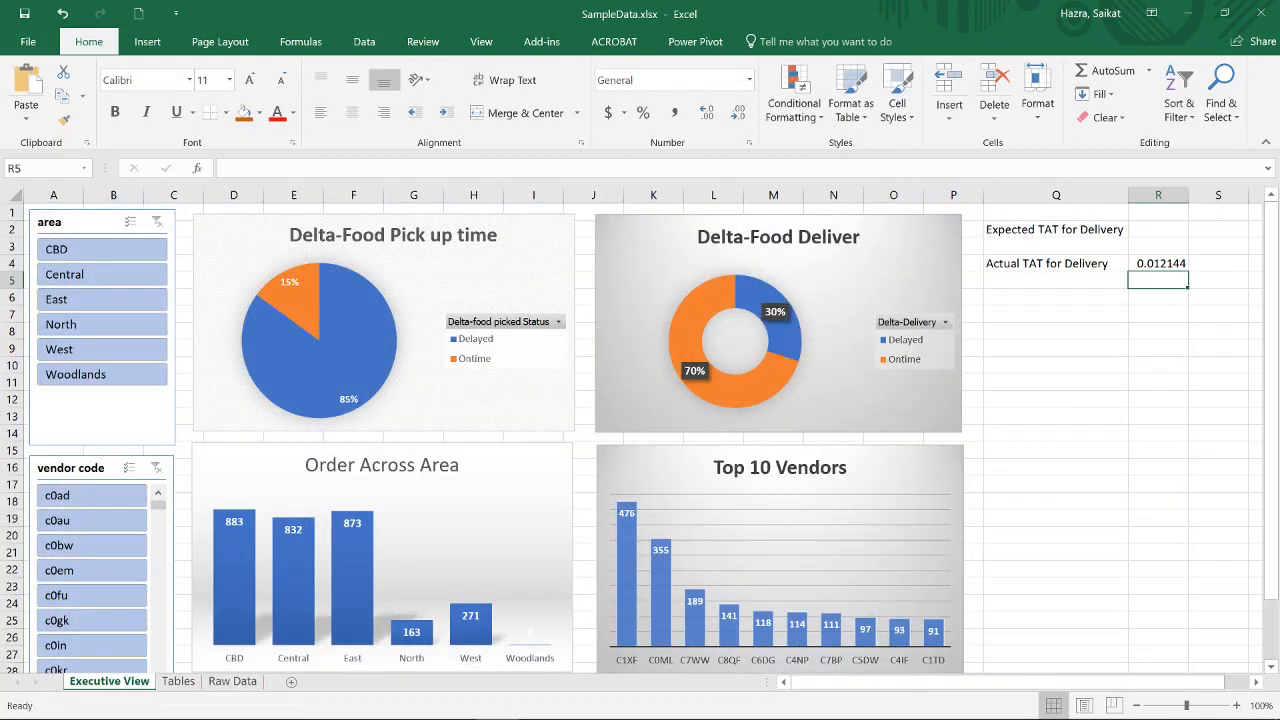
# Format cell R4 as Time showing hours, minutes and seconds
pyautogui.click(1153, 264)
pyautogui.rightClick(1155, 267)
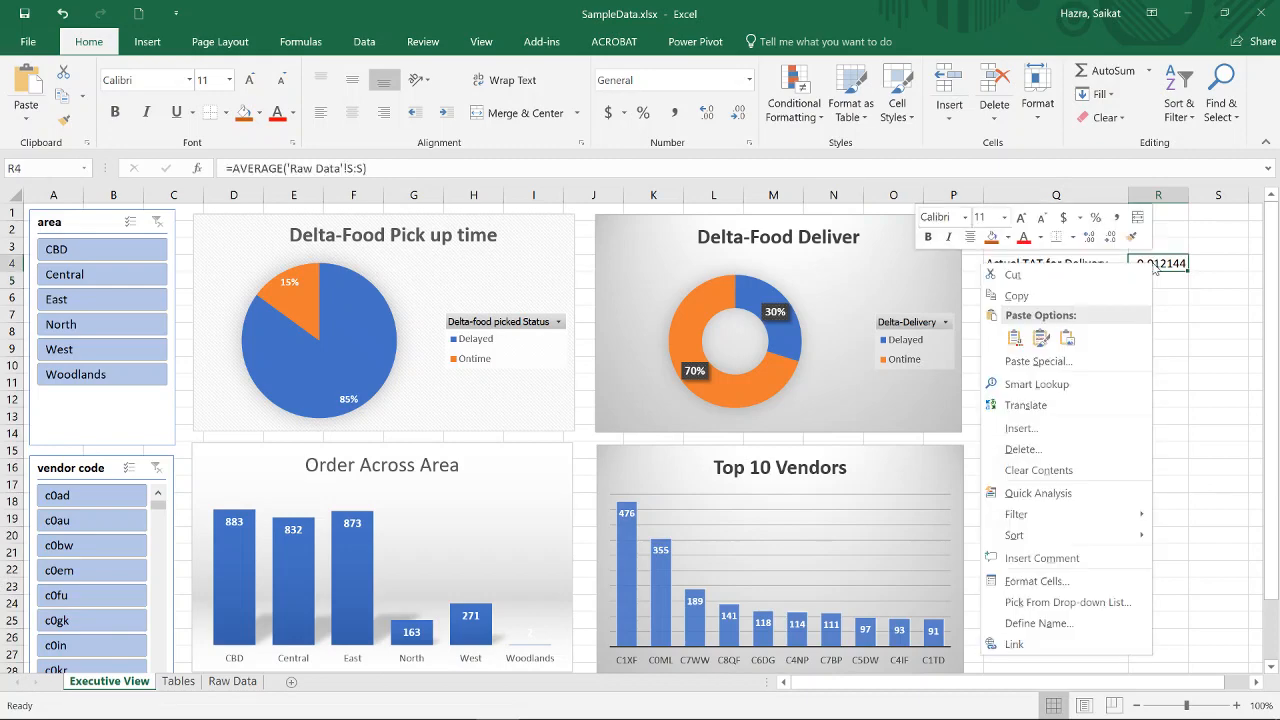
pyautogui.click(1040, 581)
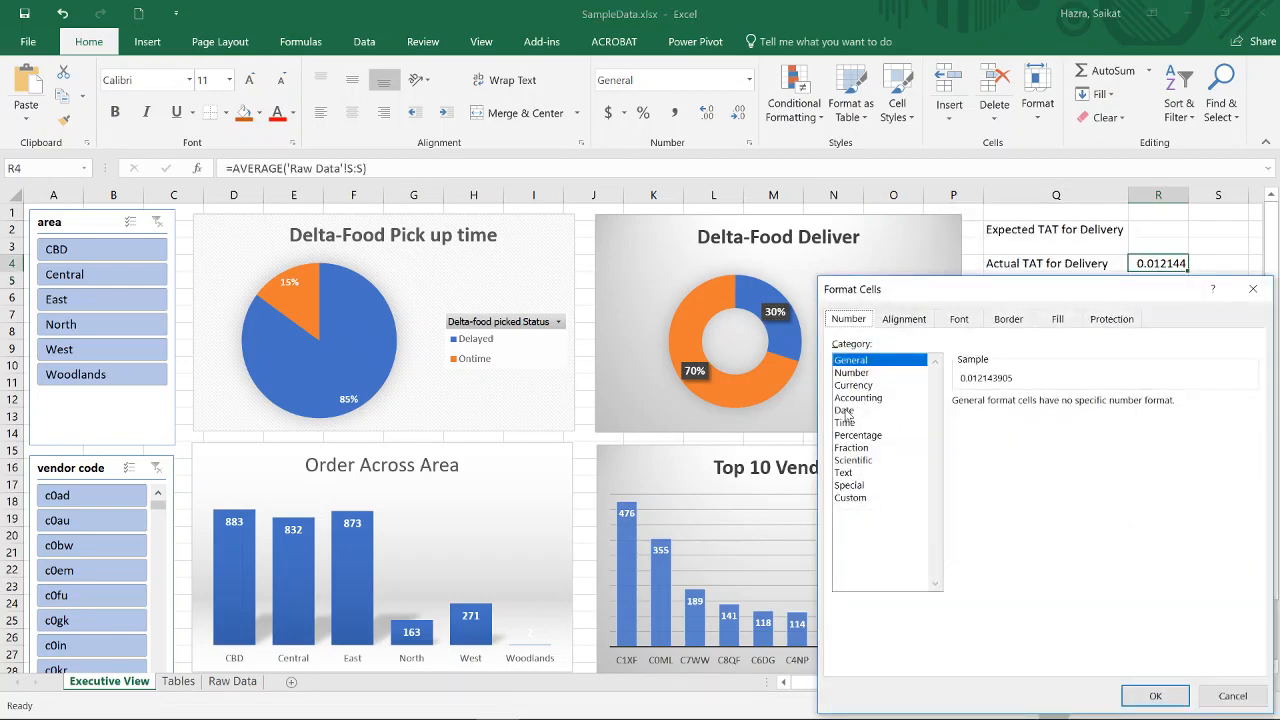
pyautogui.click(845, 422)
pyautogui.doubleClick(993, 455)
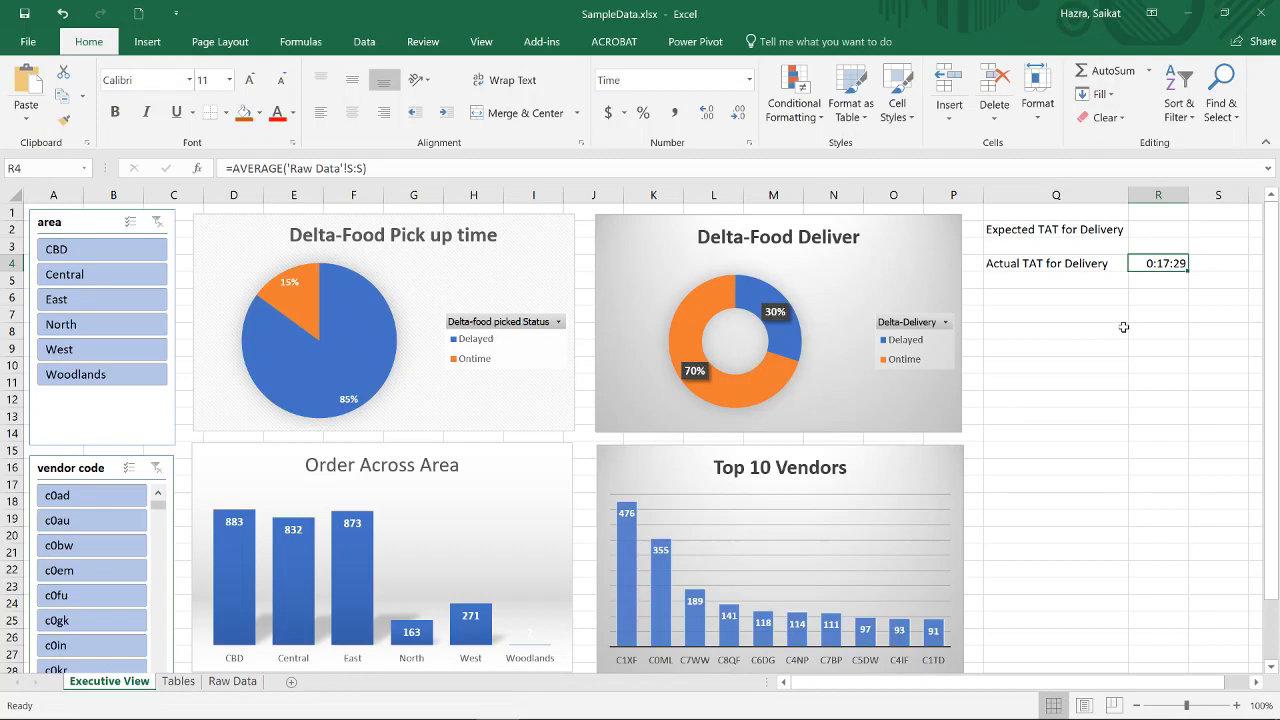
# Change the label in cell Q4 to "Actual TAT for Delivery (Delayed)" and fit column Q to its contents
pyautogui.click(1090, 267)
pyautogui.click(440, 171)
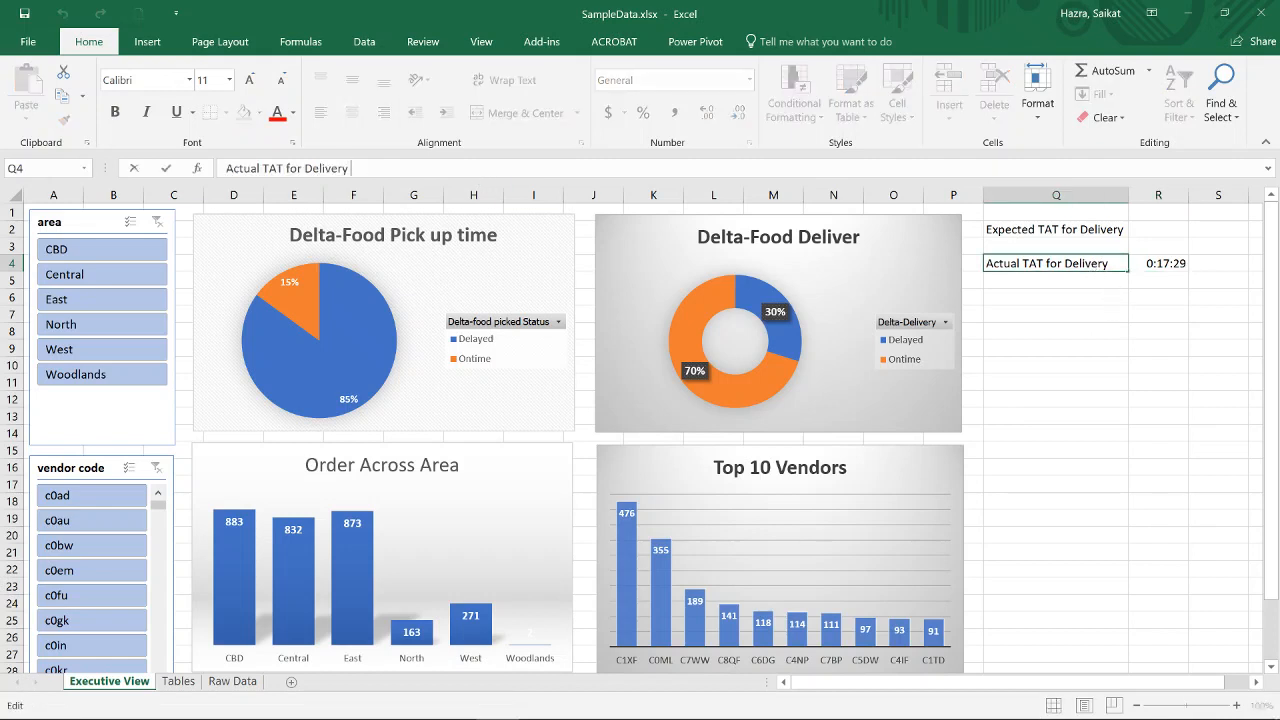
pyautogui.write('(Del')
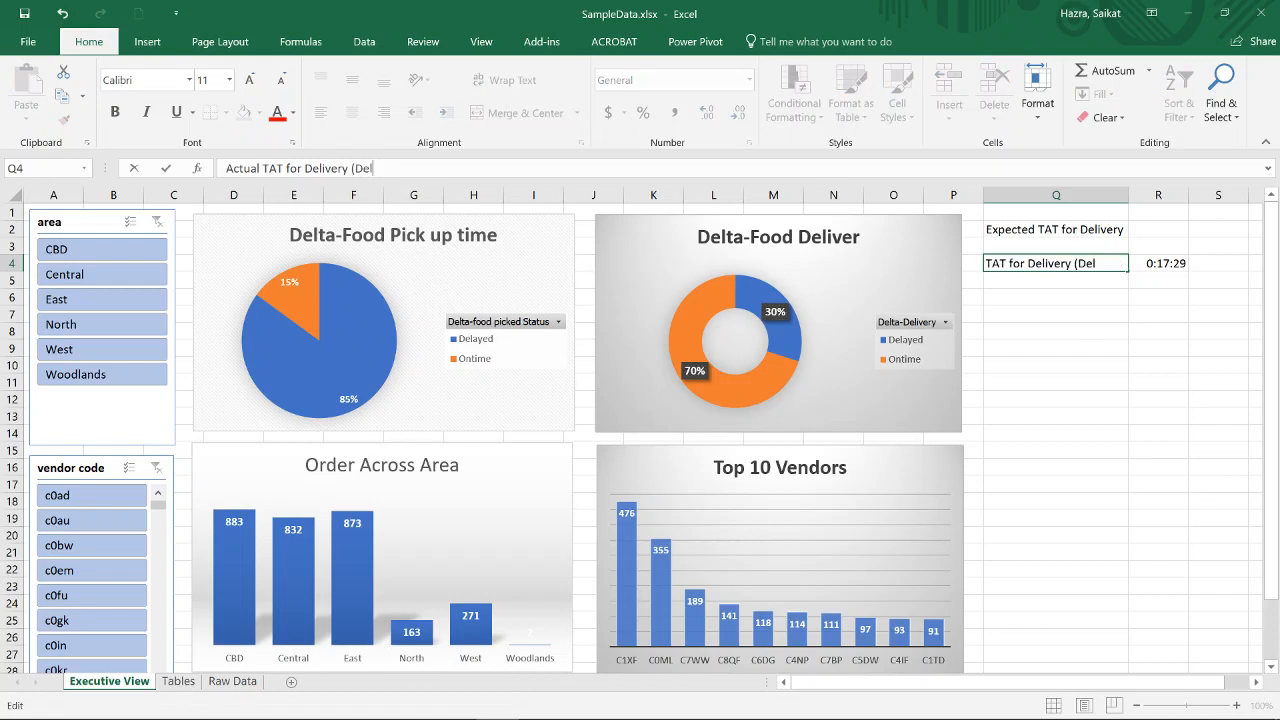
pyautogui.write('ayed)')
pyautogui.press('Return')
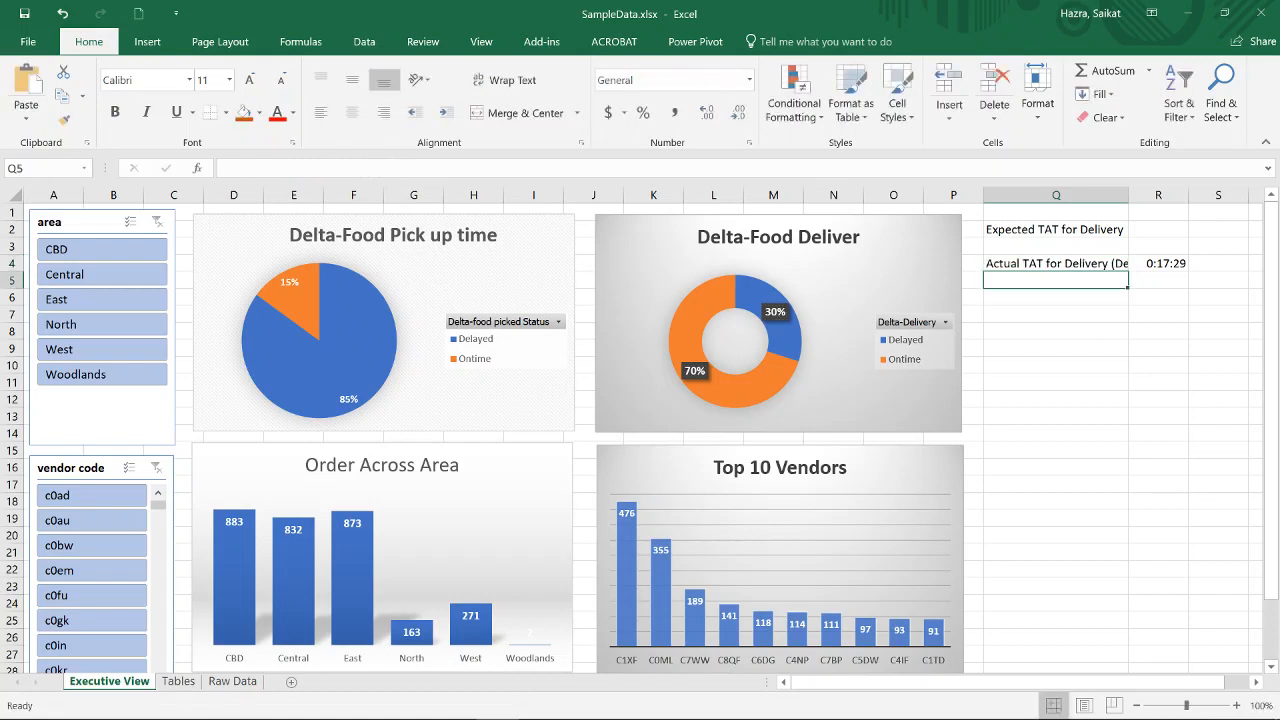
pyautogui.doubleClick(1128, 194)
# Enter 0:15 in cell R2 as the expected TAT for delivery
pyautogui.click(1177, 228)
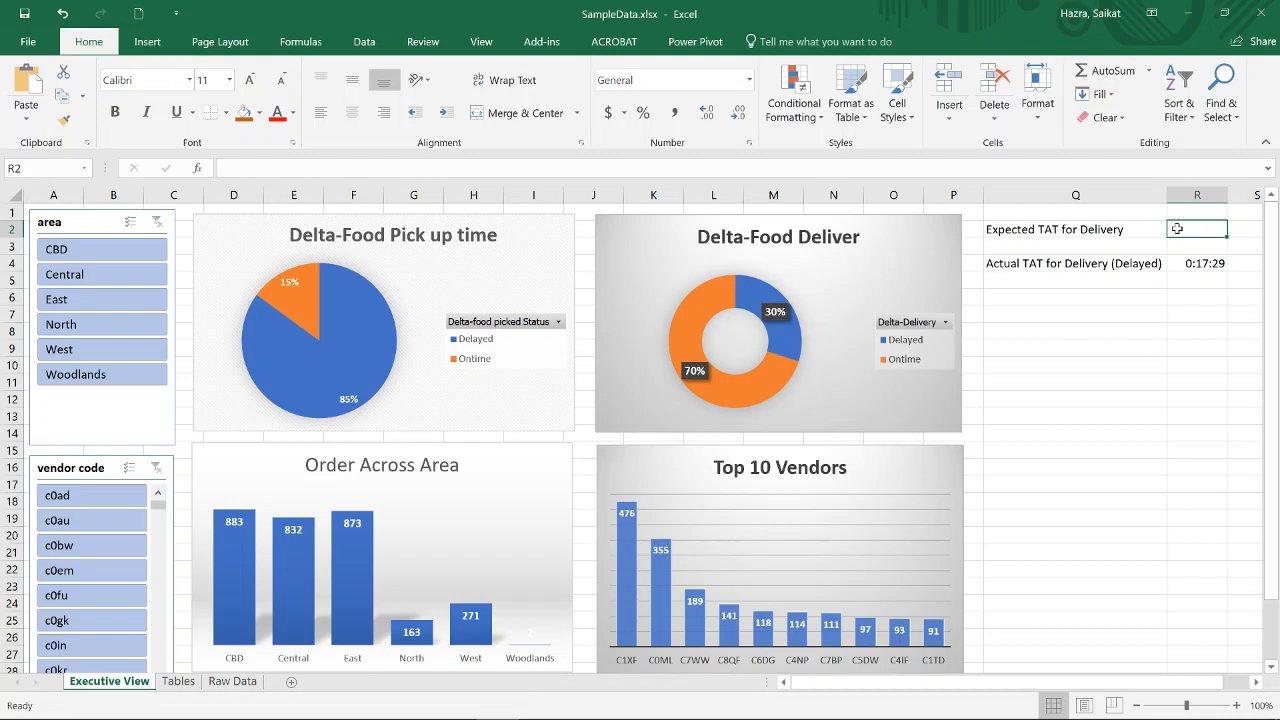
pyautogui.write(')')
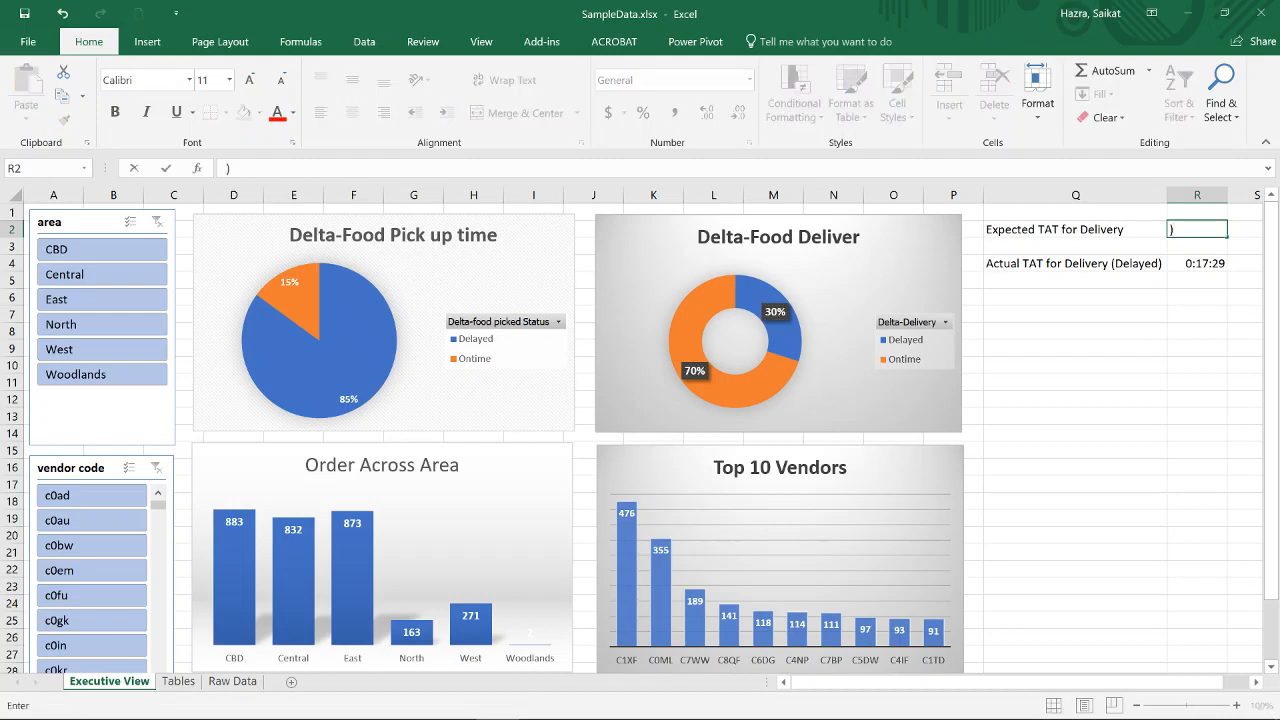
pyautogui.press('BackSpace')
pyautogui.write('0:15')
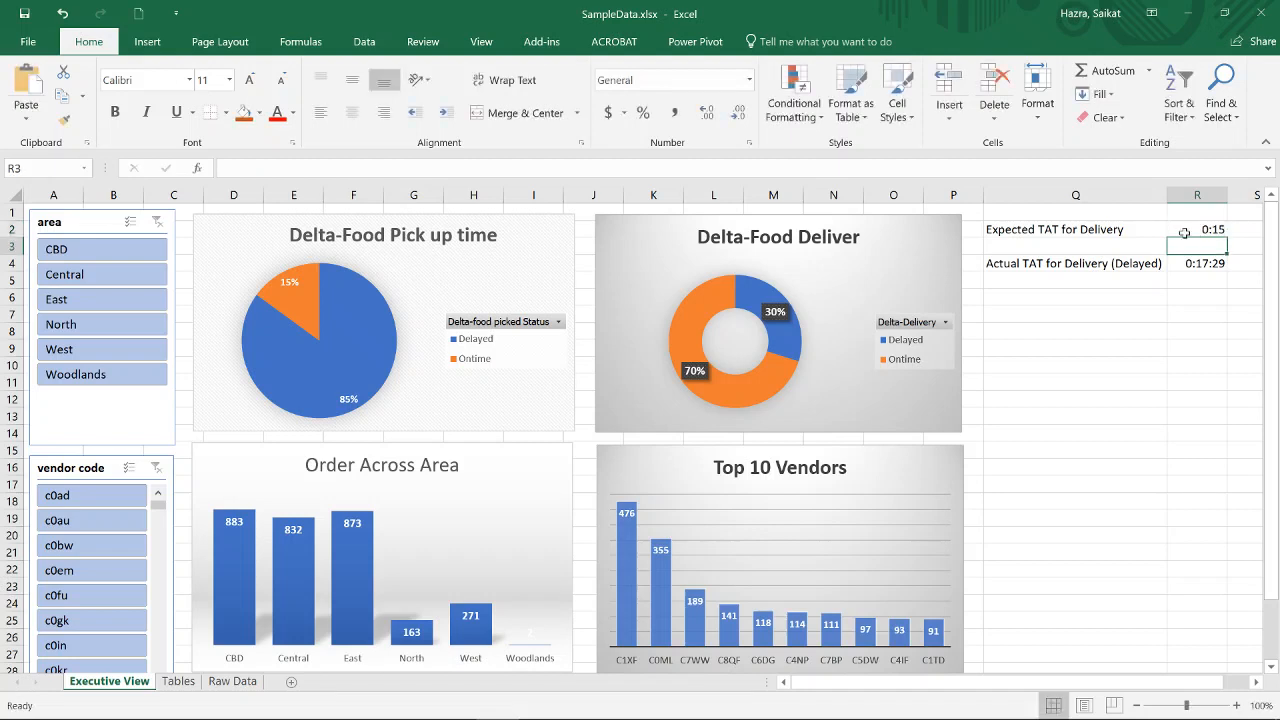
pyautogui.hotkey('ctrl', 'Return')
pyautogui.press('F2')
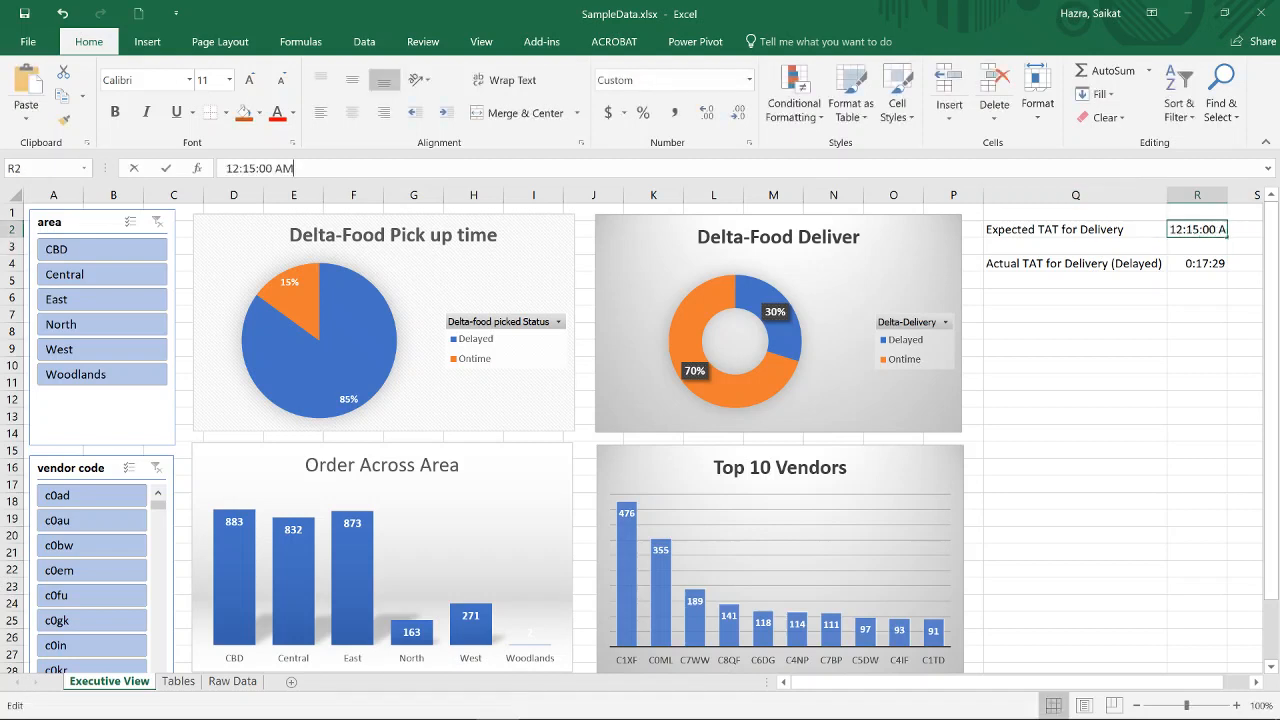
pyautogui.press('Escape')
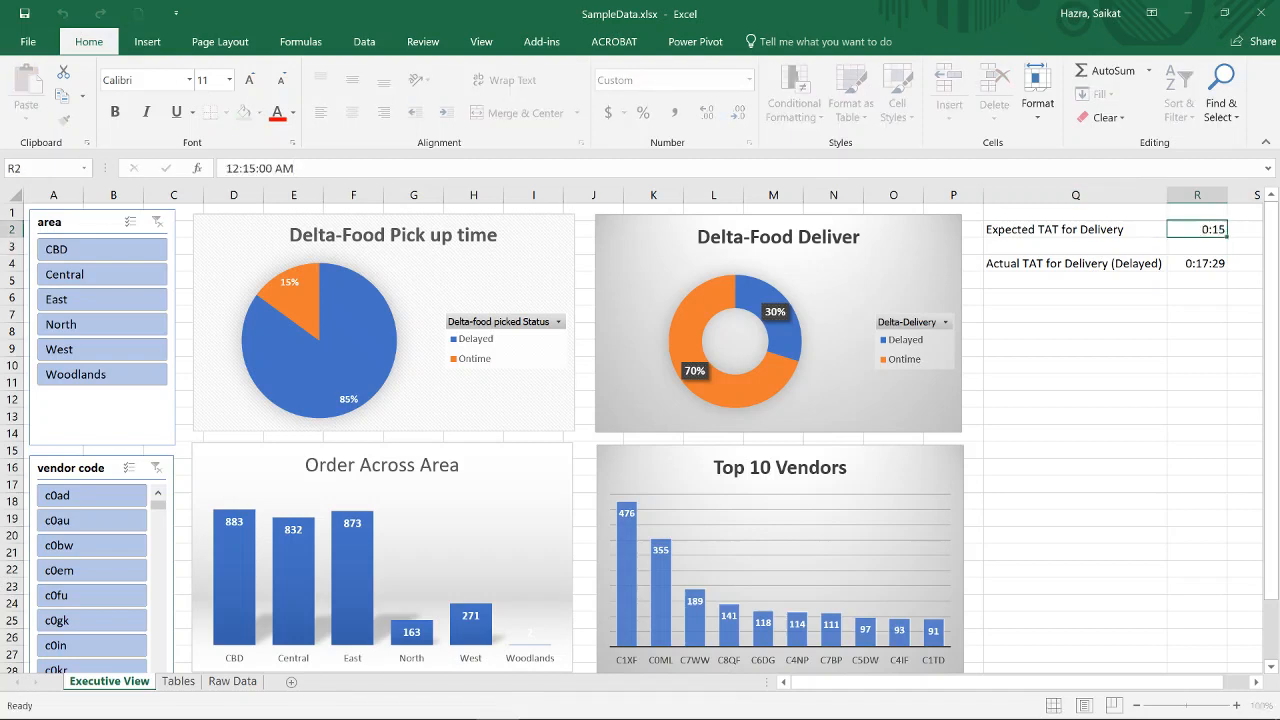
pyautogui.click(1216, 385)
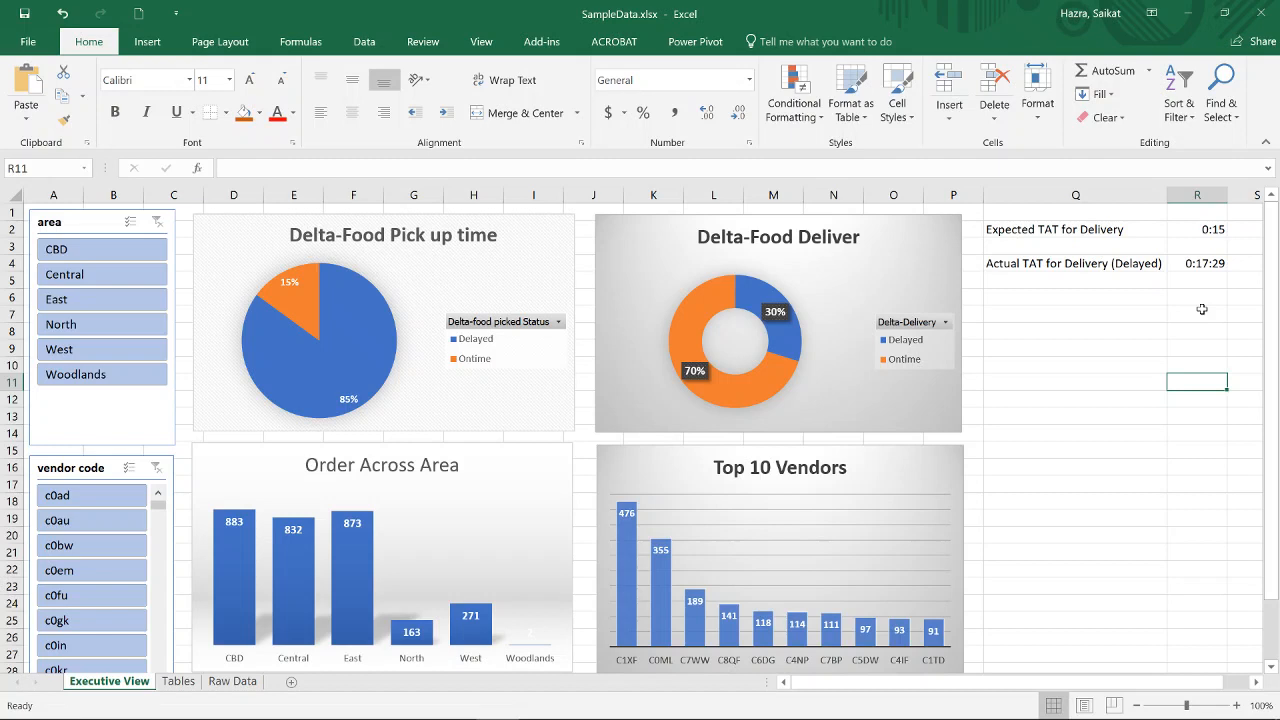
# Label cell Q6 "Delta" and enter the formula =R4-R2 in cell R6 to subtract expected from actual delivery TAT
pyautogui.click(1129, 298)
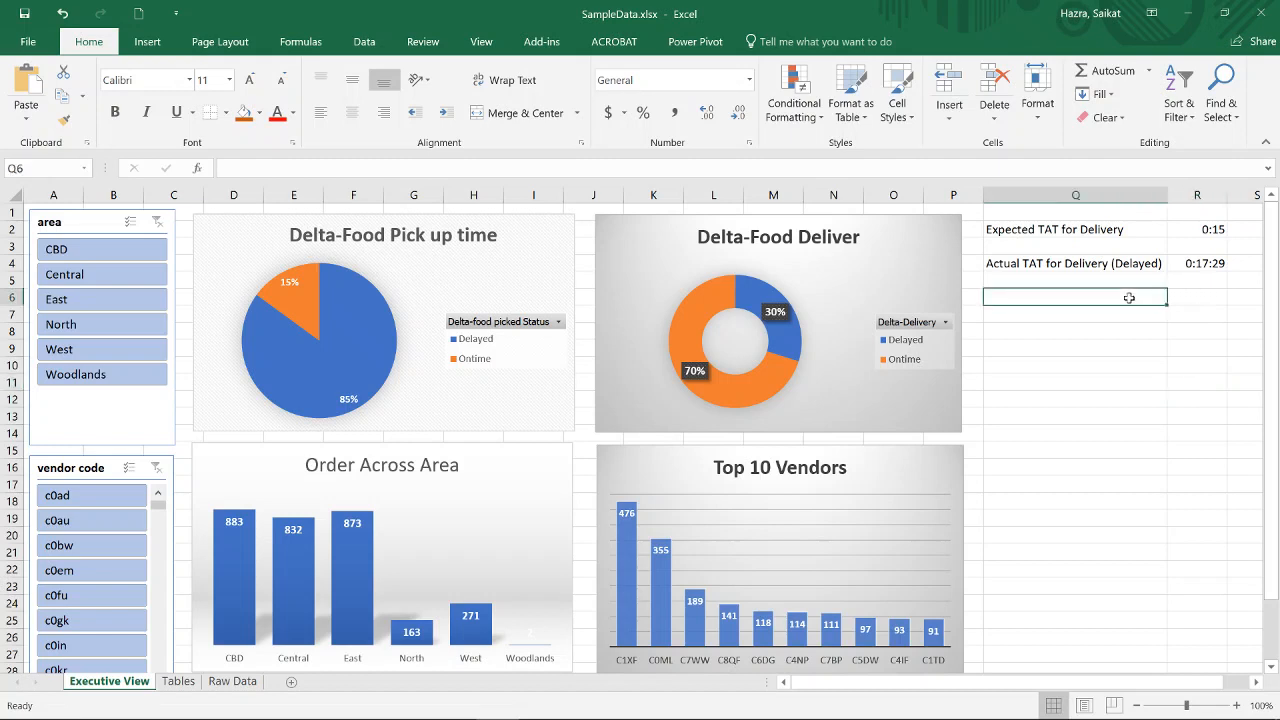
pyautogui.write('Delta')
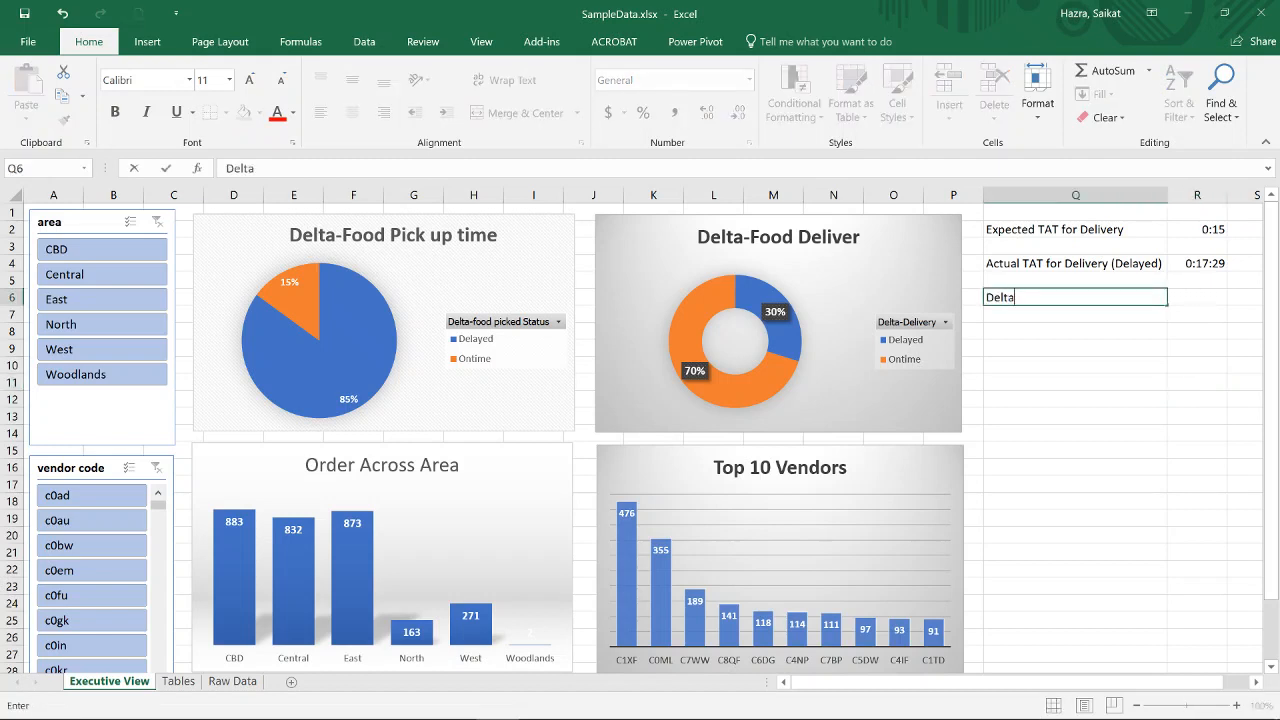
pyautogui.press('Tab')
pyautogui.write('=')
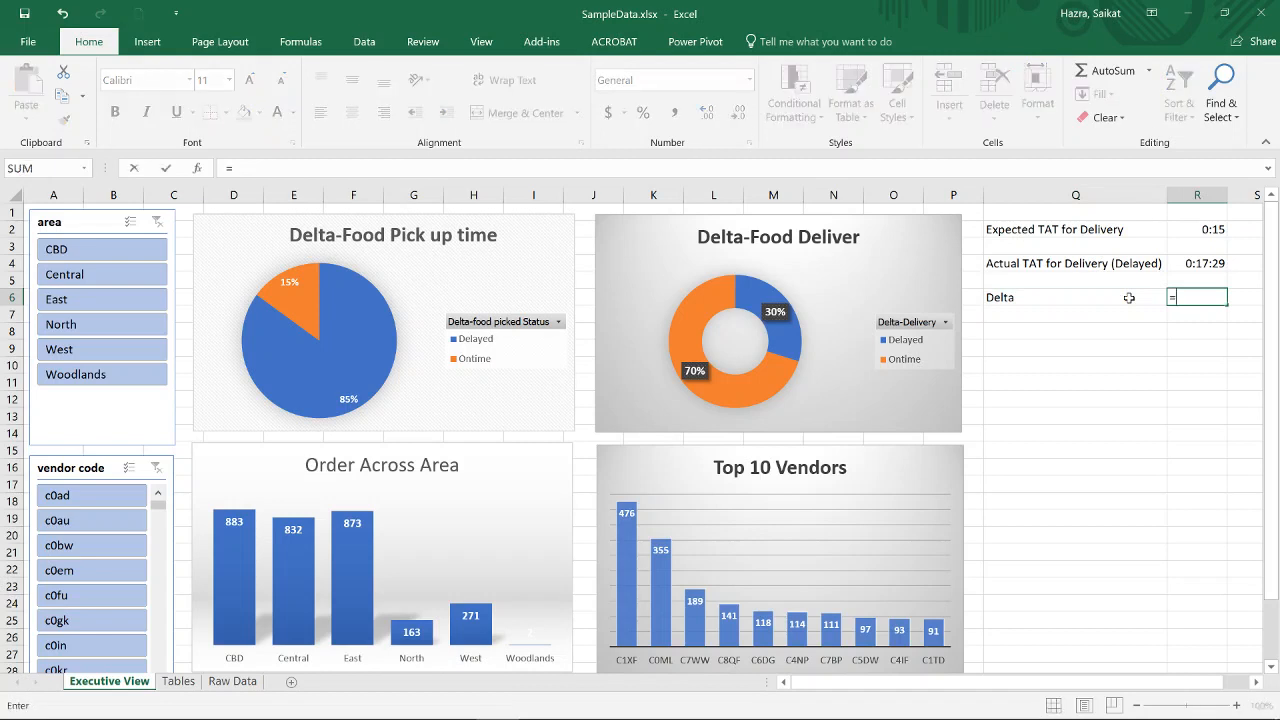
pyautogui.click(1188, 264)
pyautogui.write('-')
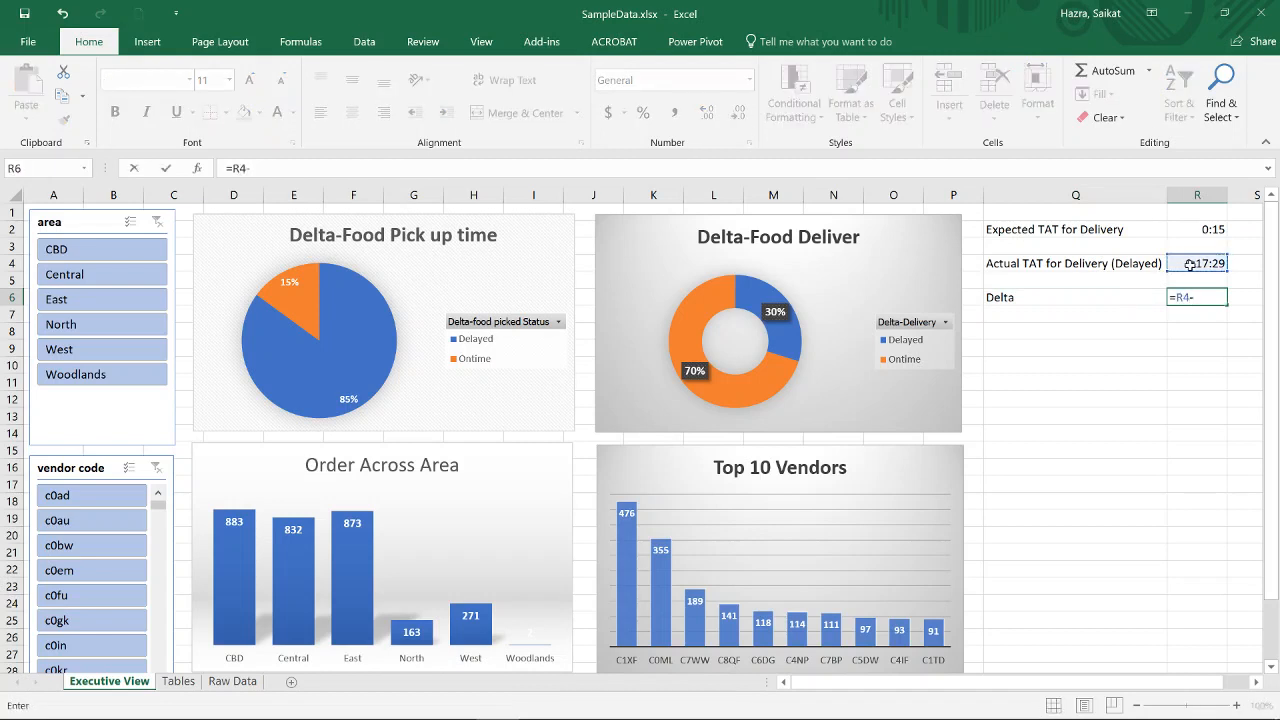
pyautogui.click(1192, 230)
pyautogui.press('Return')
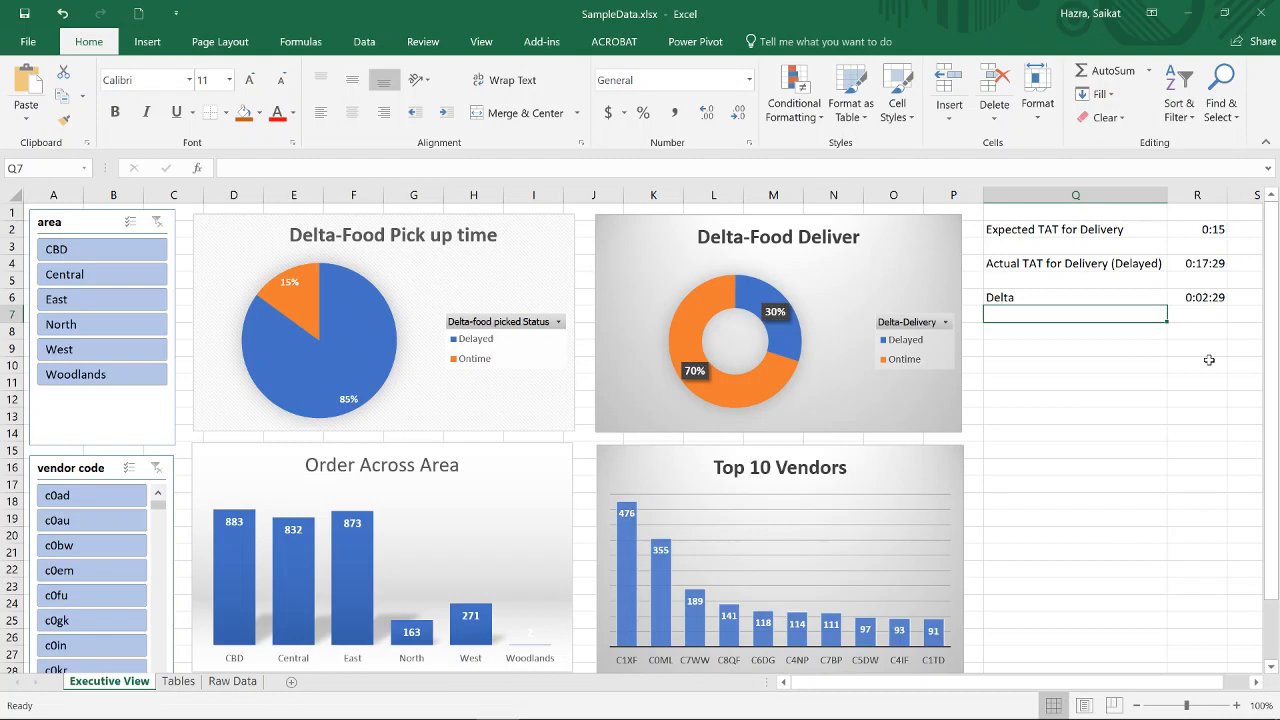
# Apply a Top and Double Bottom Border to the Delta value in cell R6
pyautogui.click(1204, 300)
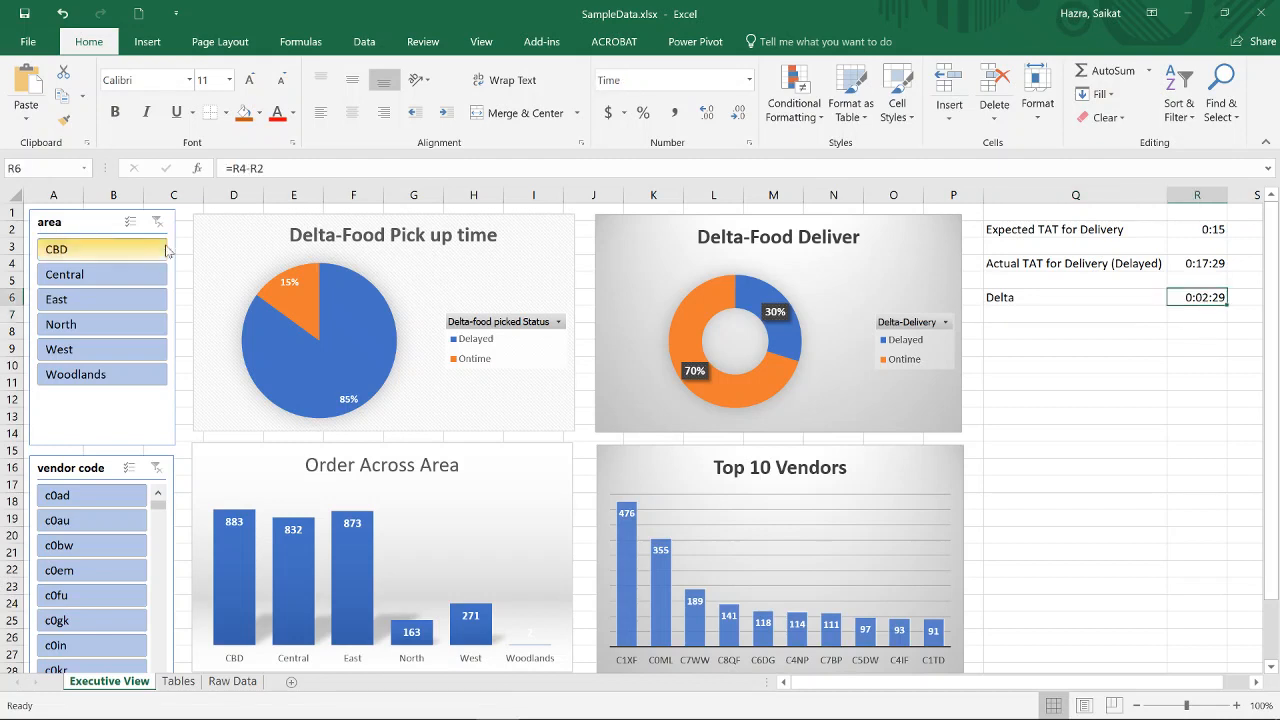
pyautogui.click(227, 112)
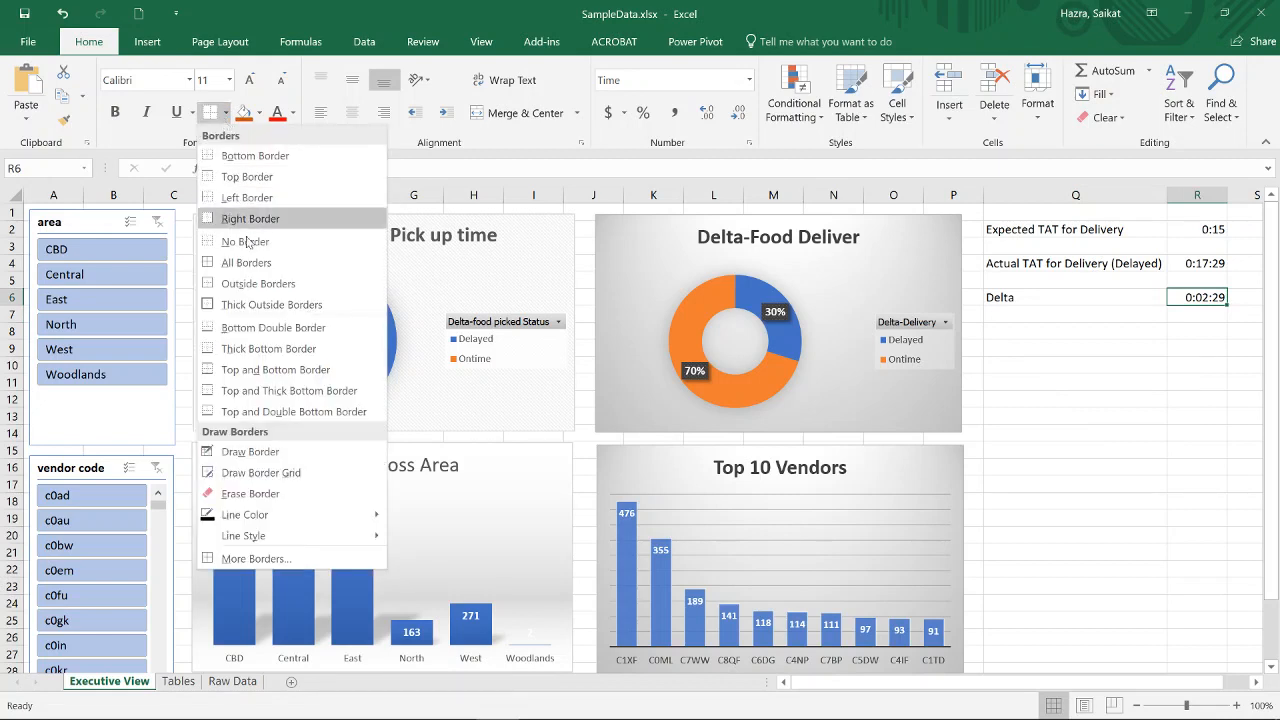
pyautogui.click(273, 411)
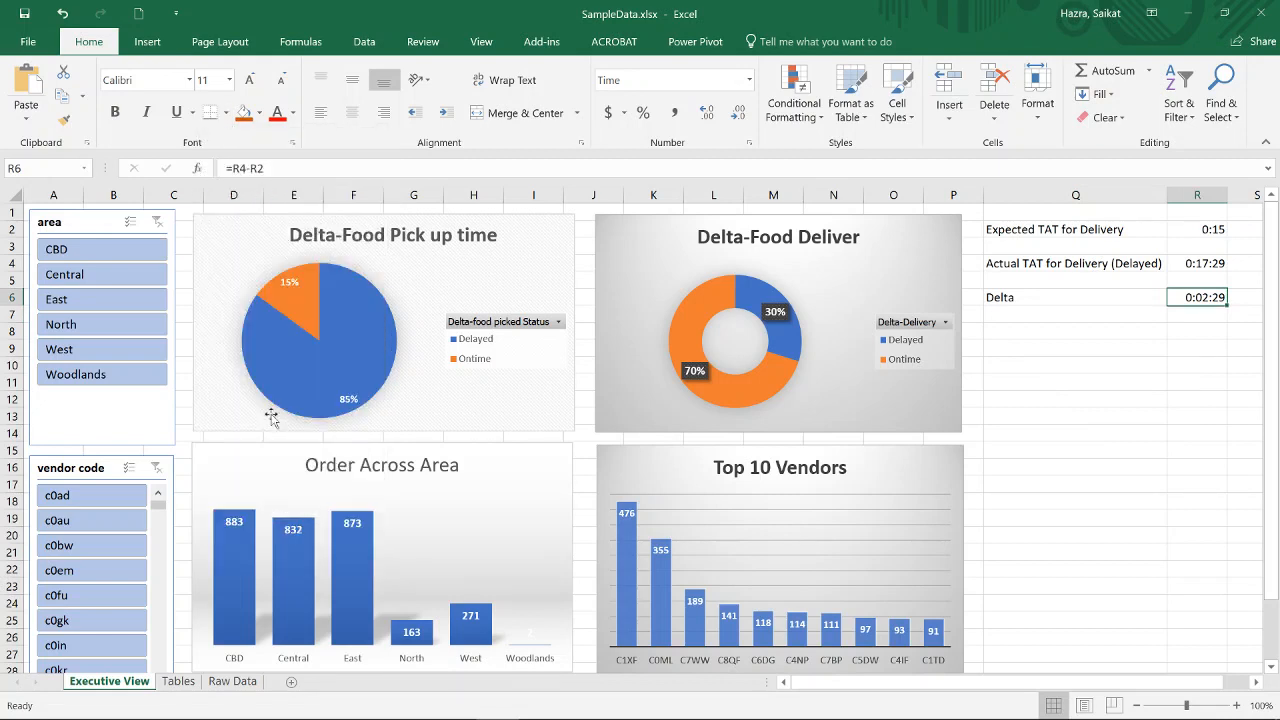
pyautogui.click(1184, 364)
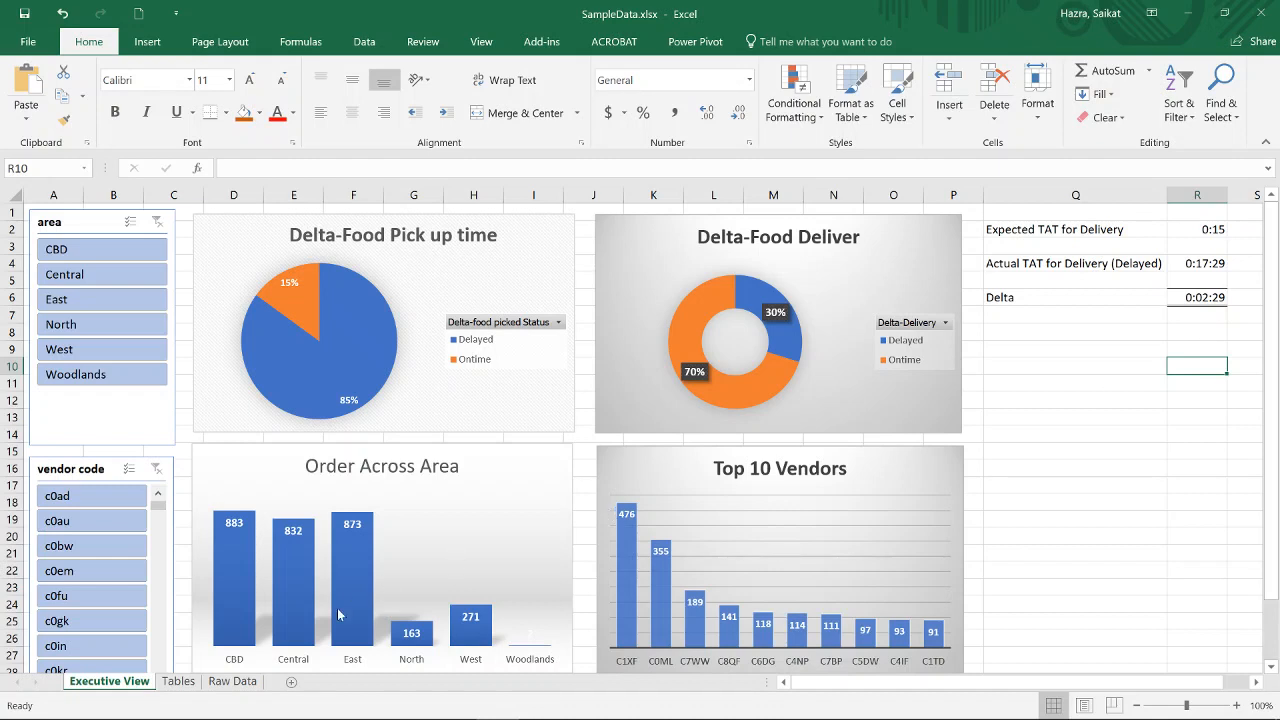
# Create a PivotTable on a new worksheet from the full data table on the Raw Data sheet
pyautogui.click(234, 681)
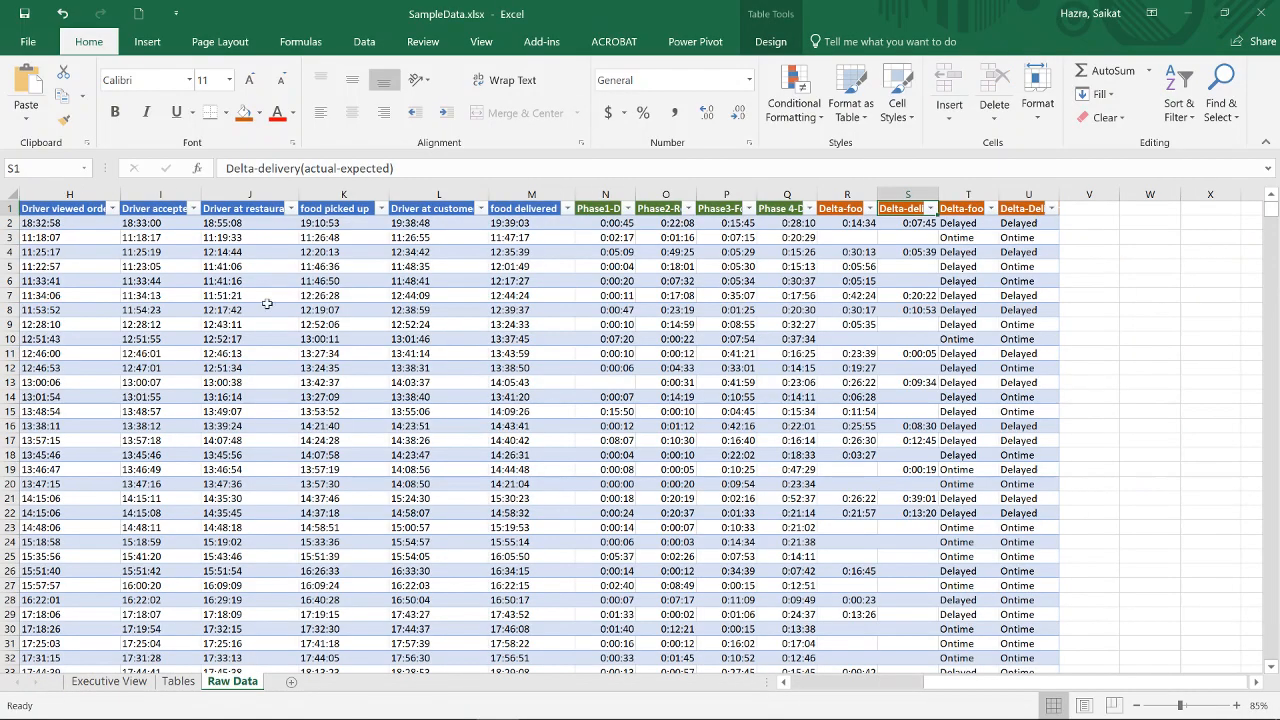
pyautogui.click(1039, 208)
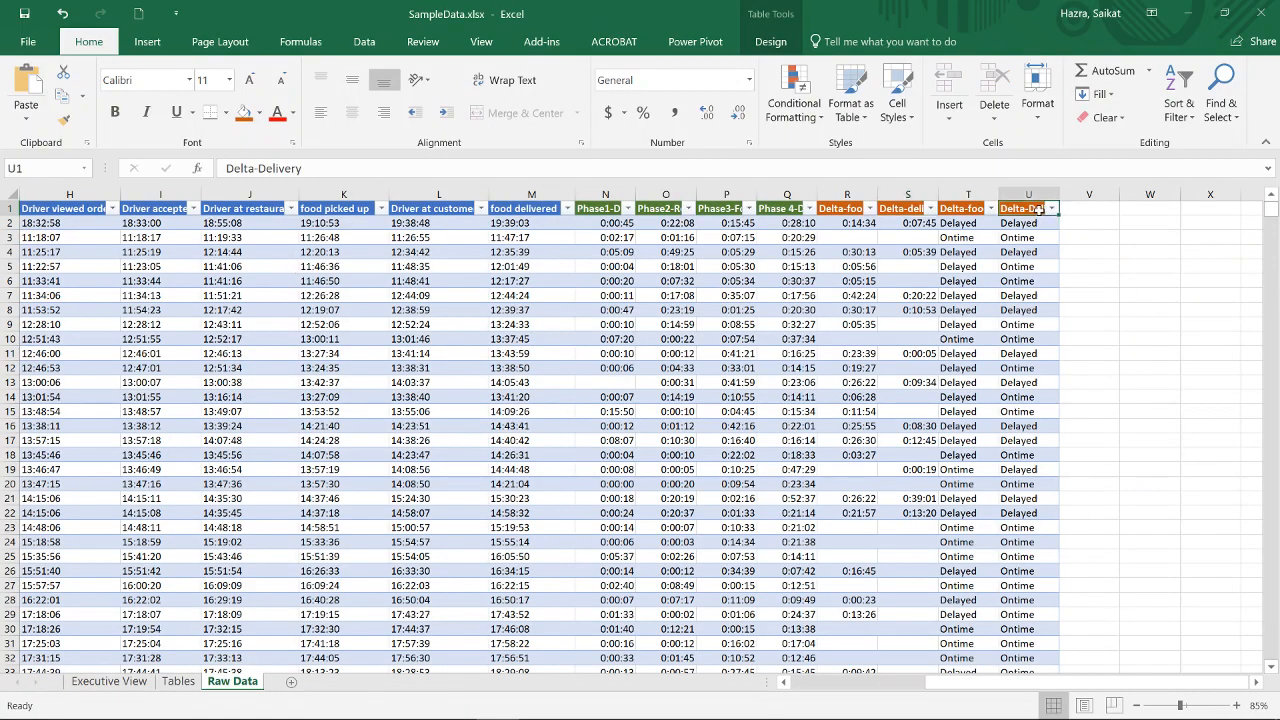
pyautogui.hotkey('ctrl', 'shift', 'Left')
pyautogui.hotkey('ctrl', 'shift', 'Down')
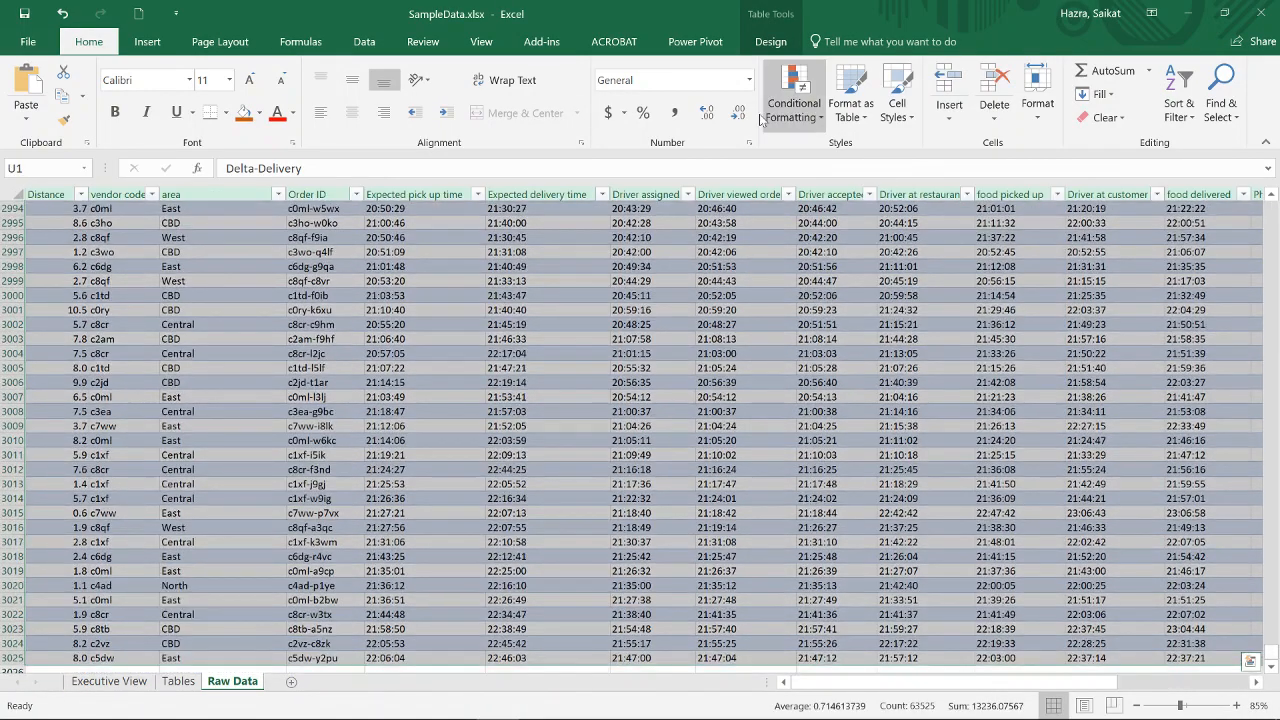
pyautogui.click(145, 42)
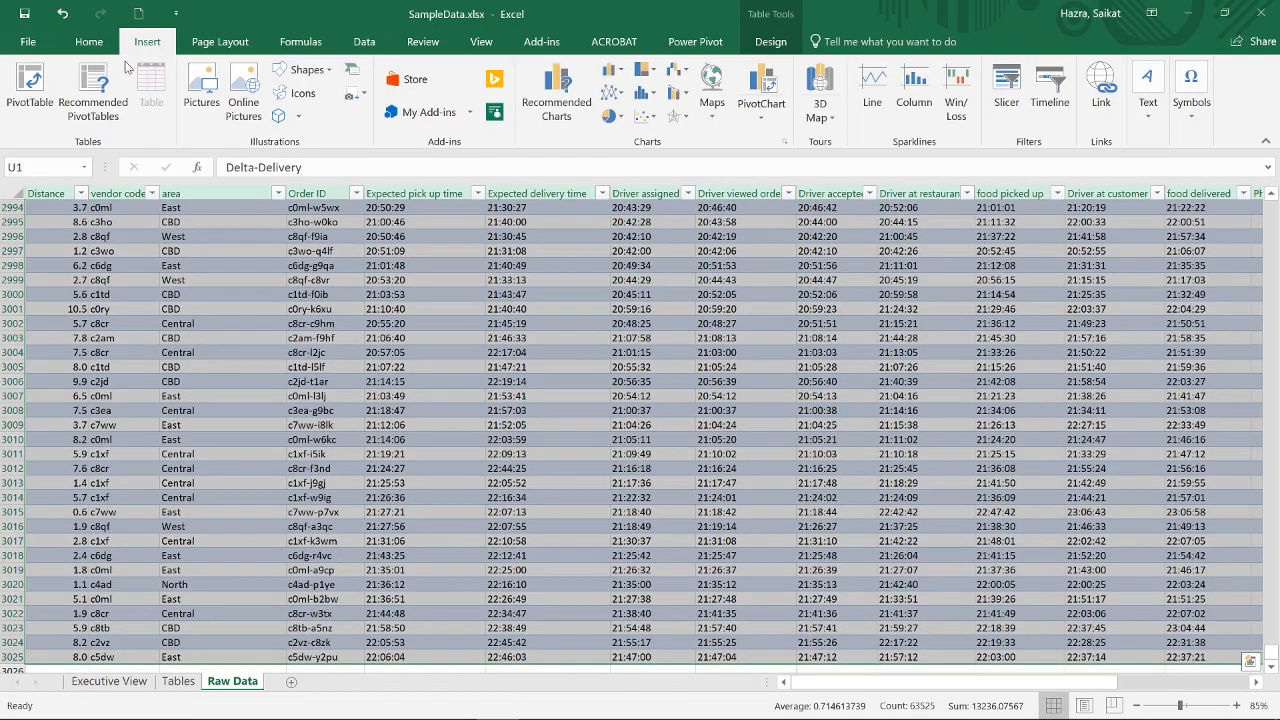
pyautogui.click(30, 90)
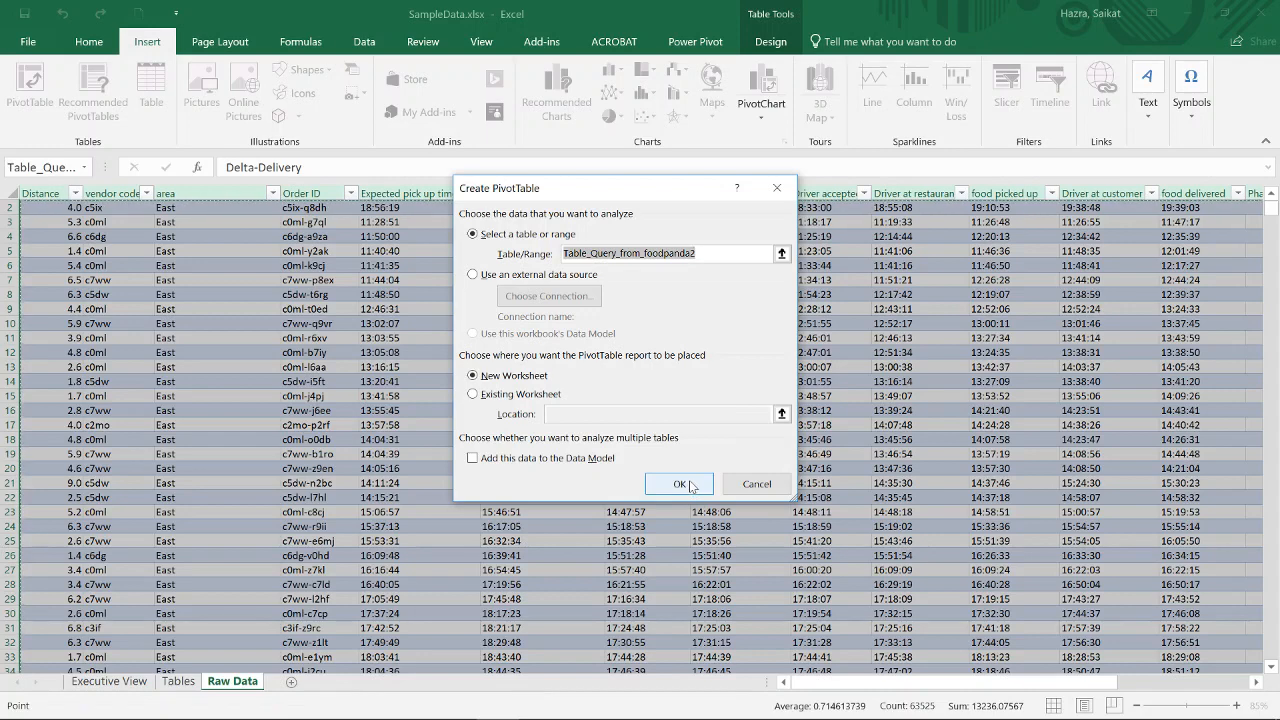
pyautogui.click(679, 485)
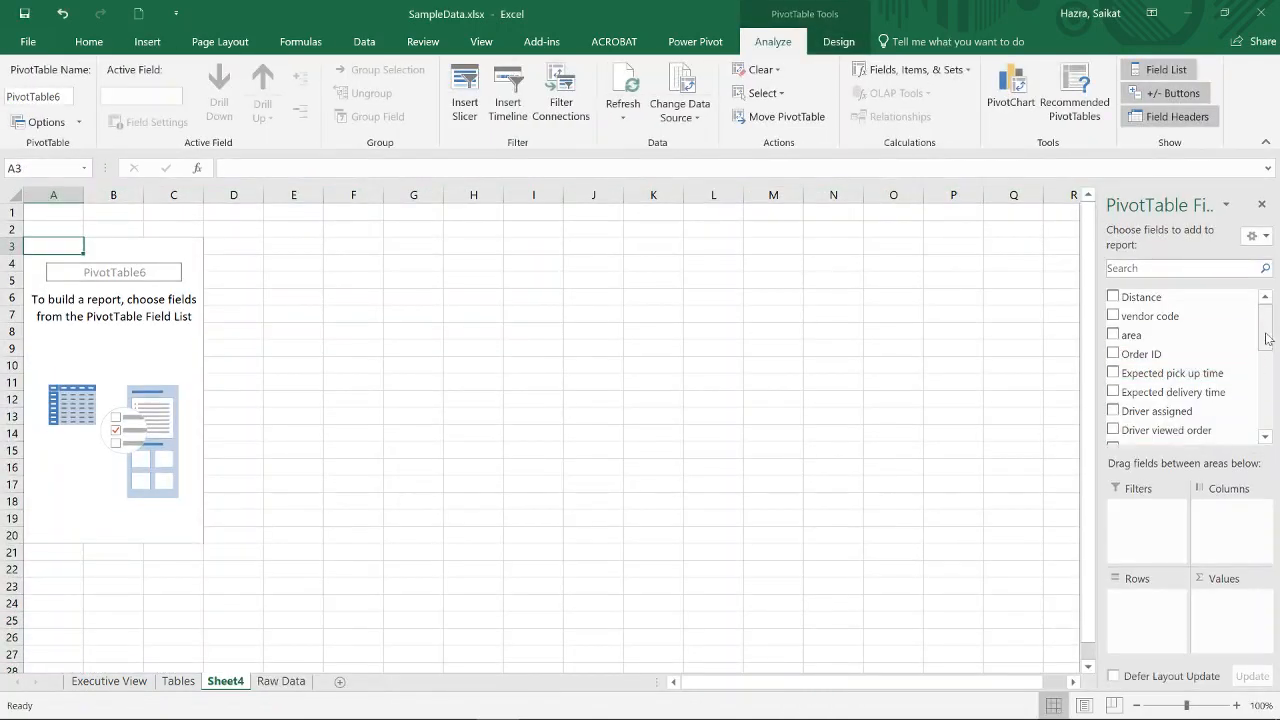
# Build the pivot with vendor code as rows and the Phase1, Phase2, Phase3 and Phase 4-Deliver fields as values
pyautogui.moveTo(1269, 338)
pyautogui.mouseDown()
pyautogui.moveTo(1272, 350)
pyautogui.moveTo(1271, 325)
pyautogui.mouseUp()
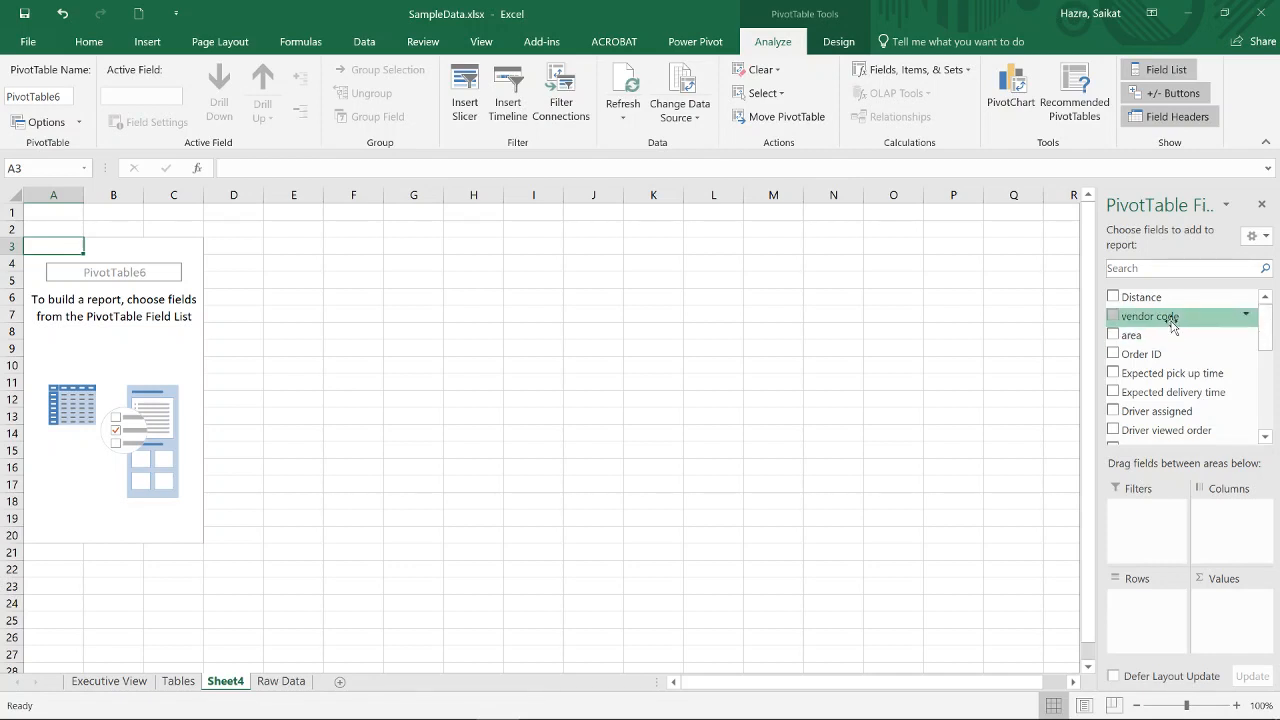
pyautogui.moveTo(1172, 325); pyautogui.dragTo(1145, 622)
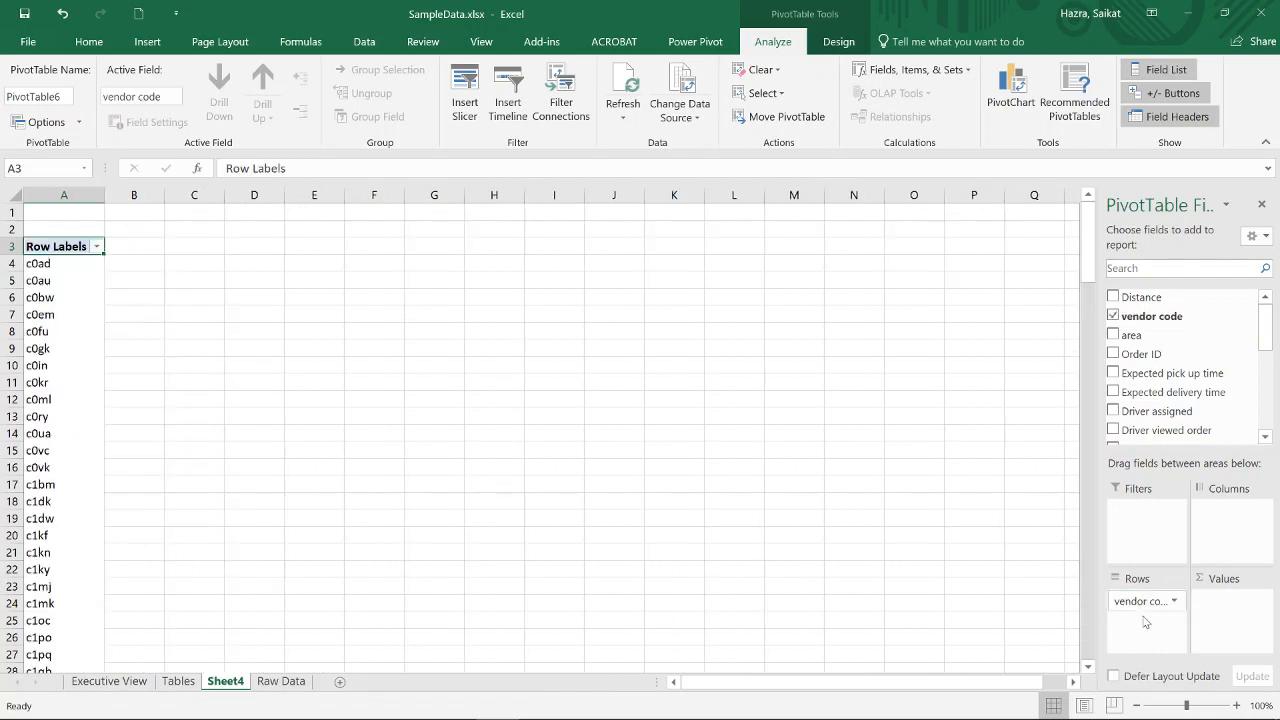
pyautogui.moveTo(1266, 332); pyautogui.dragTo(1273, 388)
pyautogui.moveTo(1188, 332); pyautogui.dragTo(1220, 625)
pyautogui.moveTo(1196, 354); pyautogui.dragTo(1222, 628)
pyautogui.moveTo(1196, 366); pyautogui.dragTo(1222, 640)
pyautogui.moveTo(1192, 386); pyautogui.dragTo(1228, 650)
# Summarize the Phase1-Driver(Accepted-Assigned) and Phase2-Restaurant-driver Accepted values by Average
pyautogui.click(1245, 599)
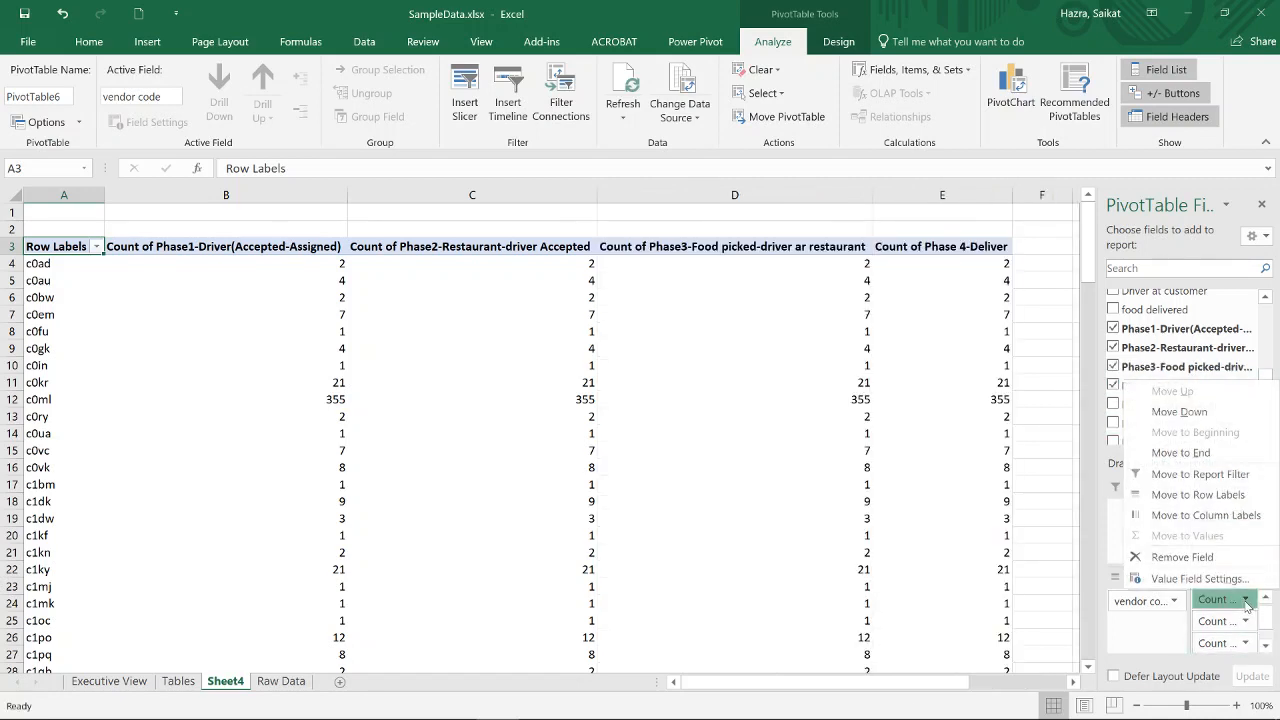
pyautogui.click(1170, 580)
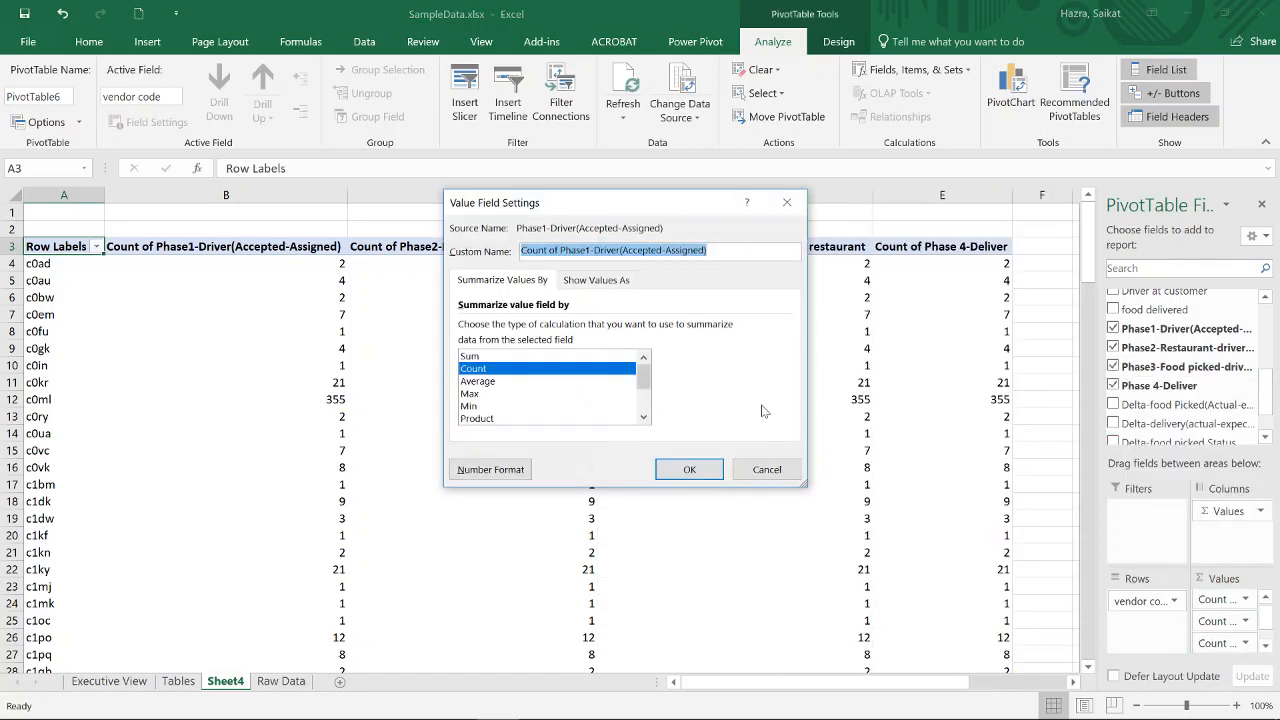
pyautogui.doubleClick(483, 381)
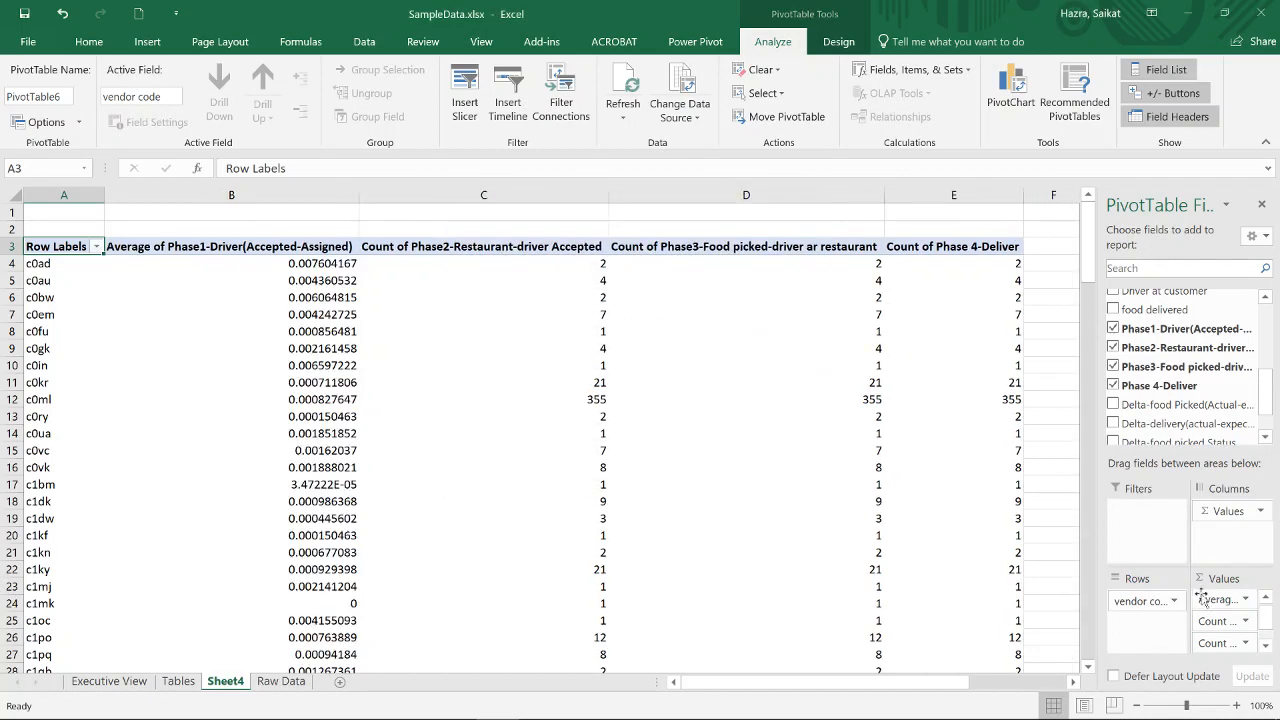
pyautogui.click(1222, 618)
pyautogui.click(1196, 599)
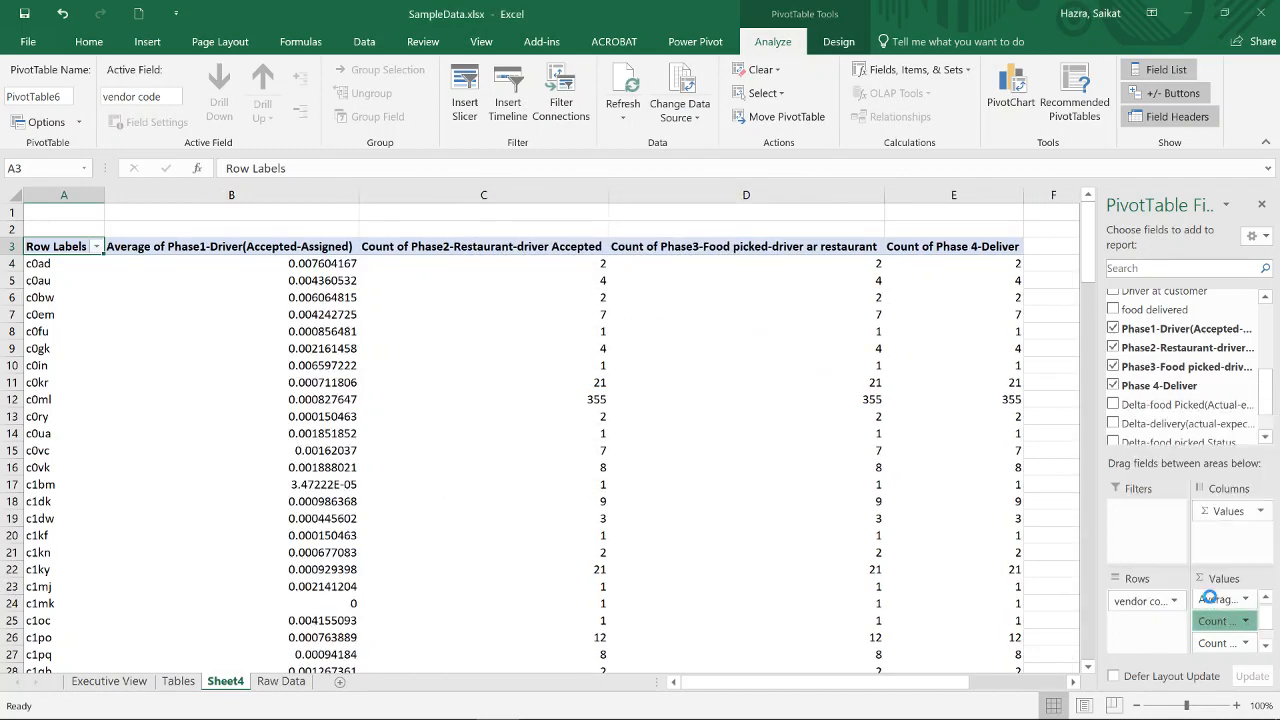
pyautogui.doubleClick(477, 381)
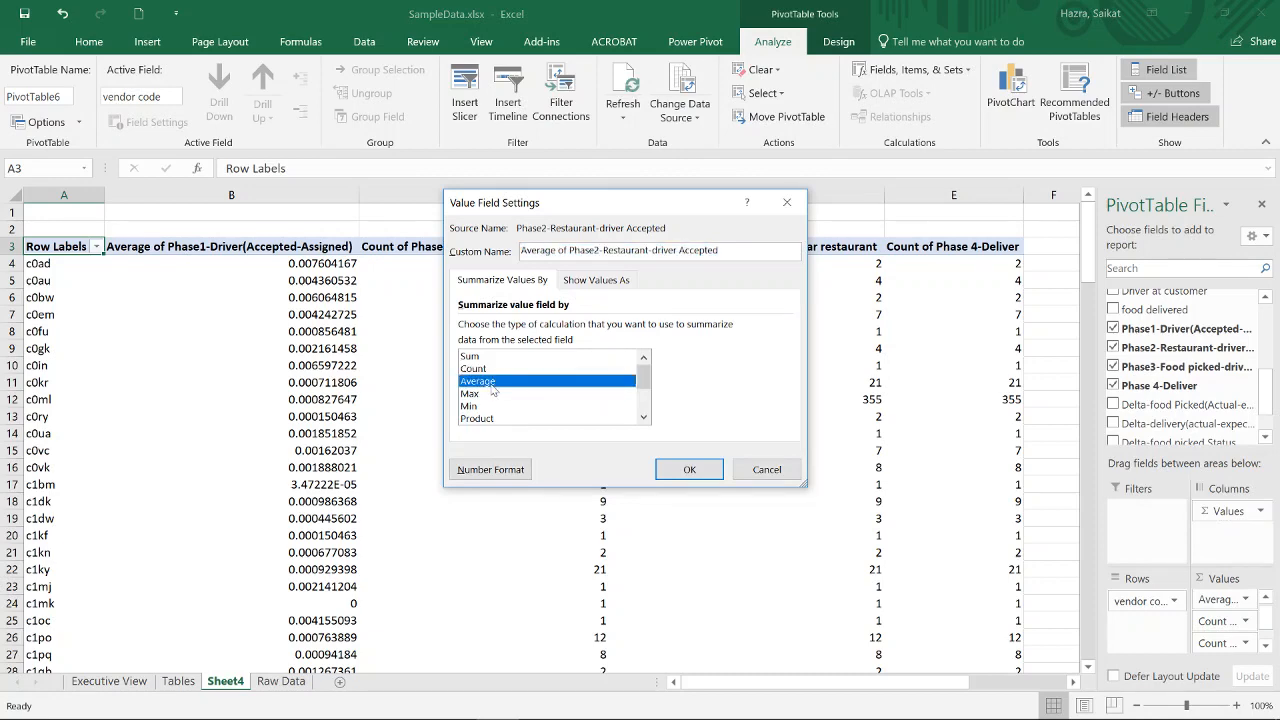
# Summarize the Phase3-Food picked-driver ar restaurant and Phase 4-Deliver values by Average
pyautogui.click(1247, 645)
pyautogui.click(1213, 622)
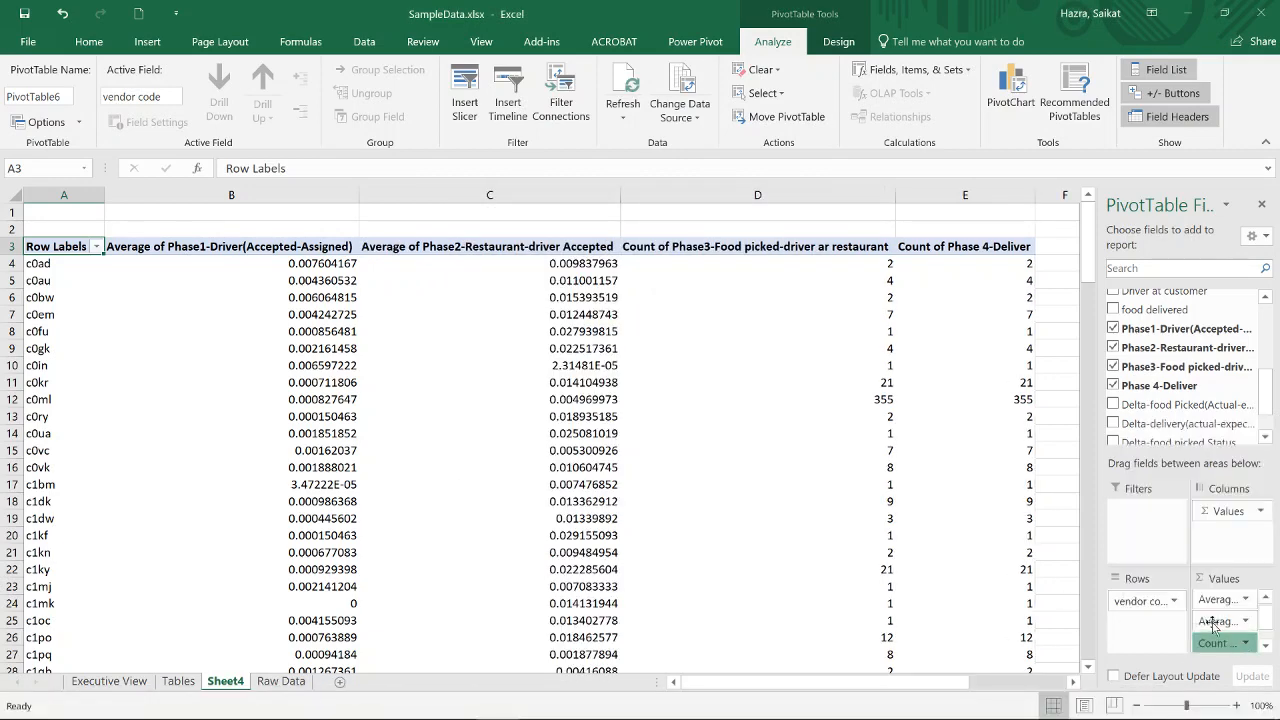
pyautogui.click(492, 381)
pyautogui.doubleClick(492, 381)
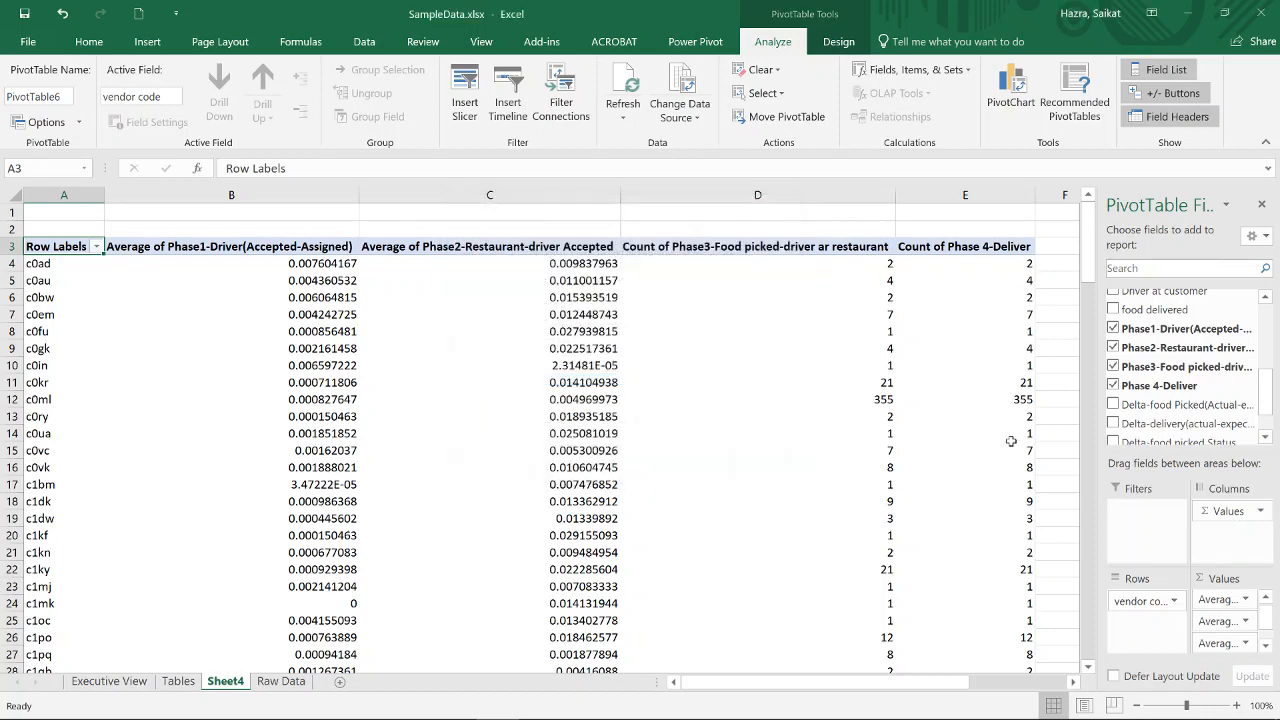
pyautogui.click(1245, 643)
pyautogui.click(1213, 624)
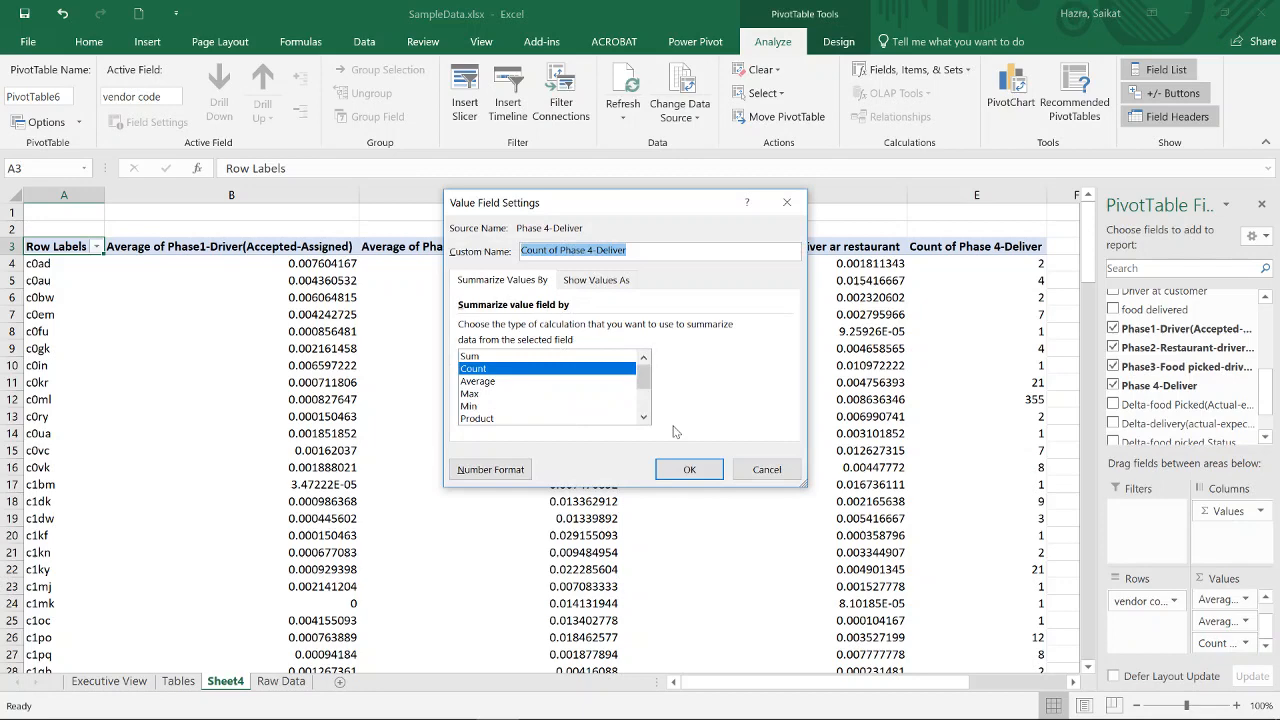
pyautogui.click(502, 383)
pyautogui.doubleClick(502, 383)
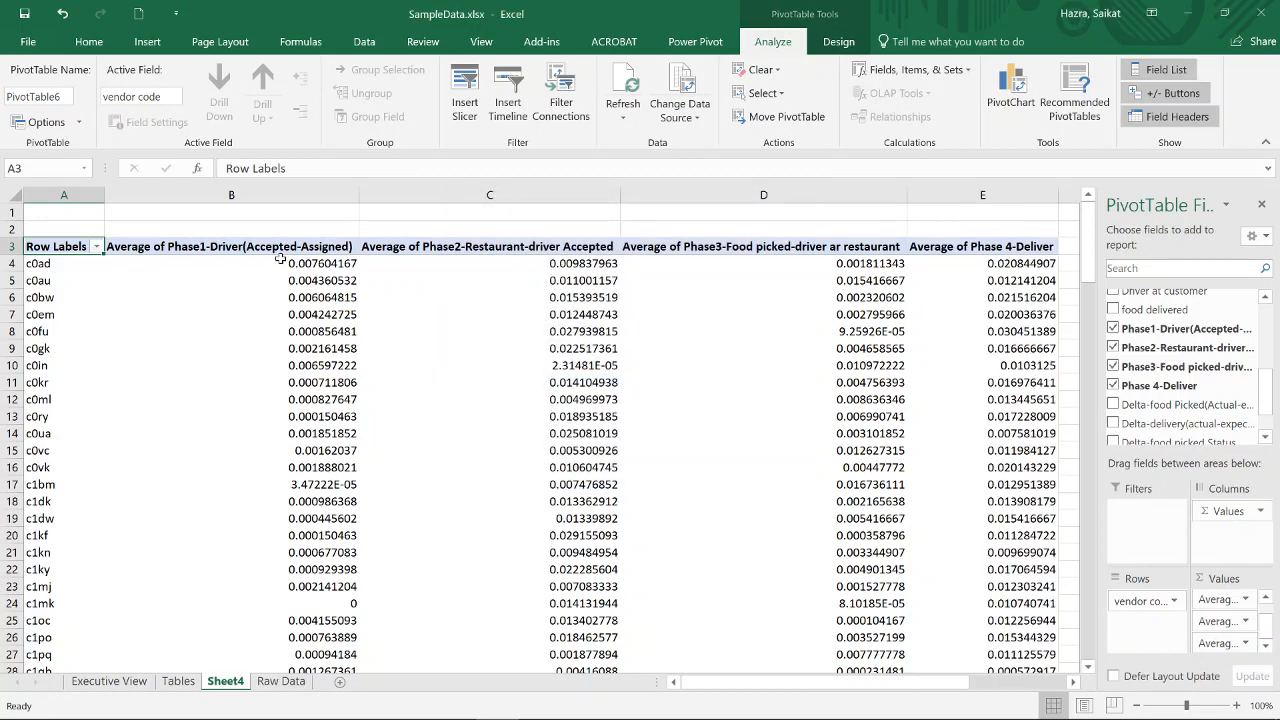
# Format the Phase2-Restaurant-driver Accepted averages in the pivot as Time with the 13:30:55 type
pyautogui.click(1247, 601)
pyautogui.click(1222, 580)
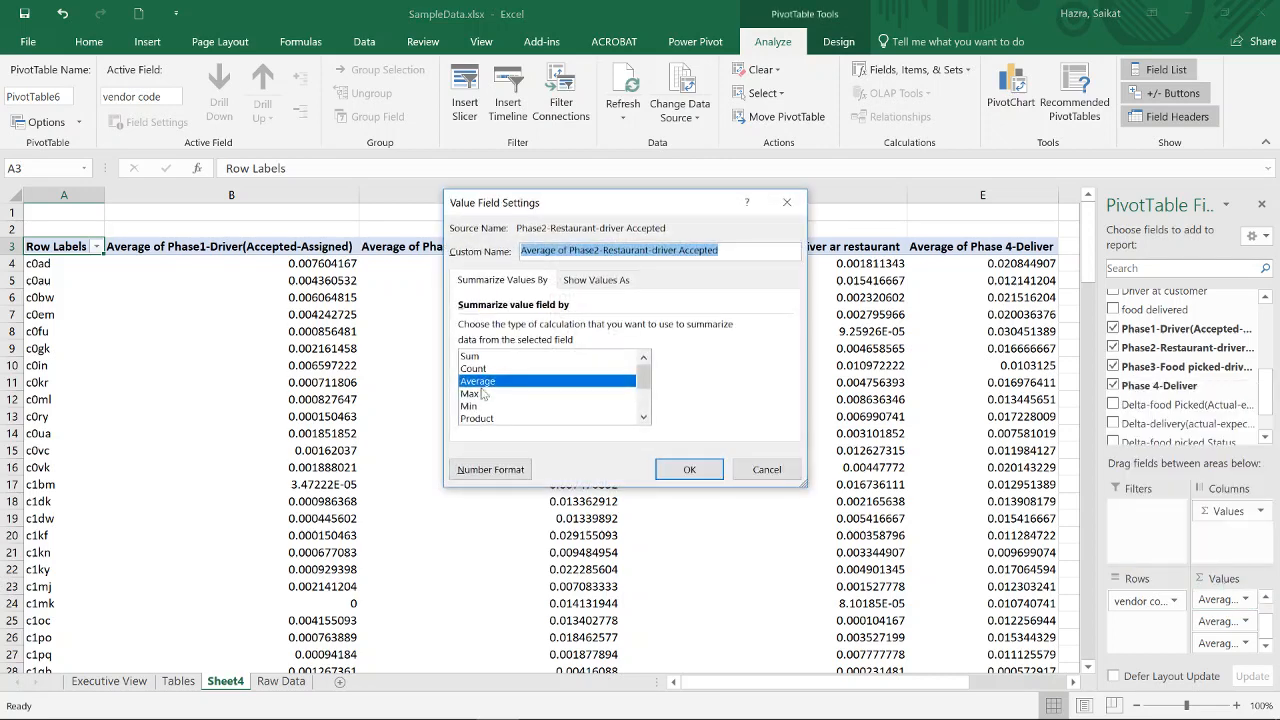
pyautogui.click(482, 473)
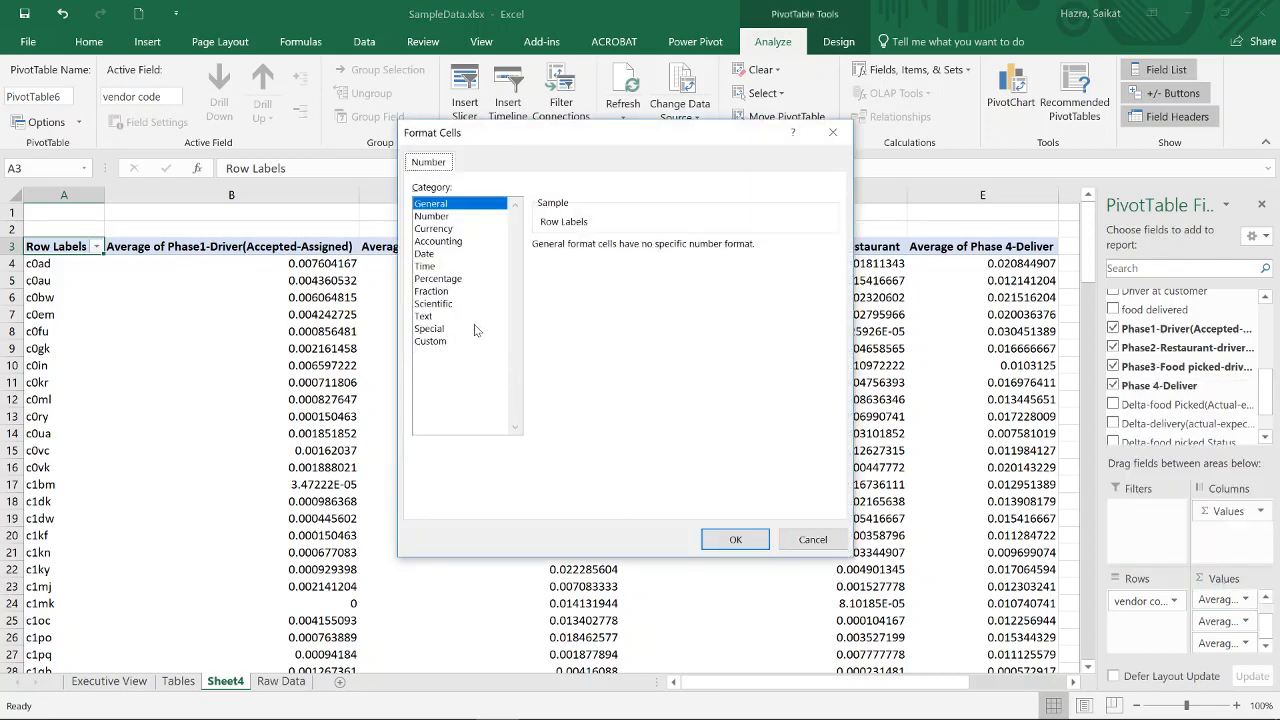
pyautogui.click(428, 266)
pyautogui.click(560, 299)
pyautogui.doubleClick(560, 301)
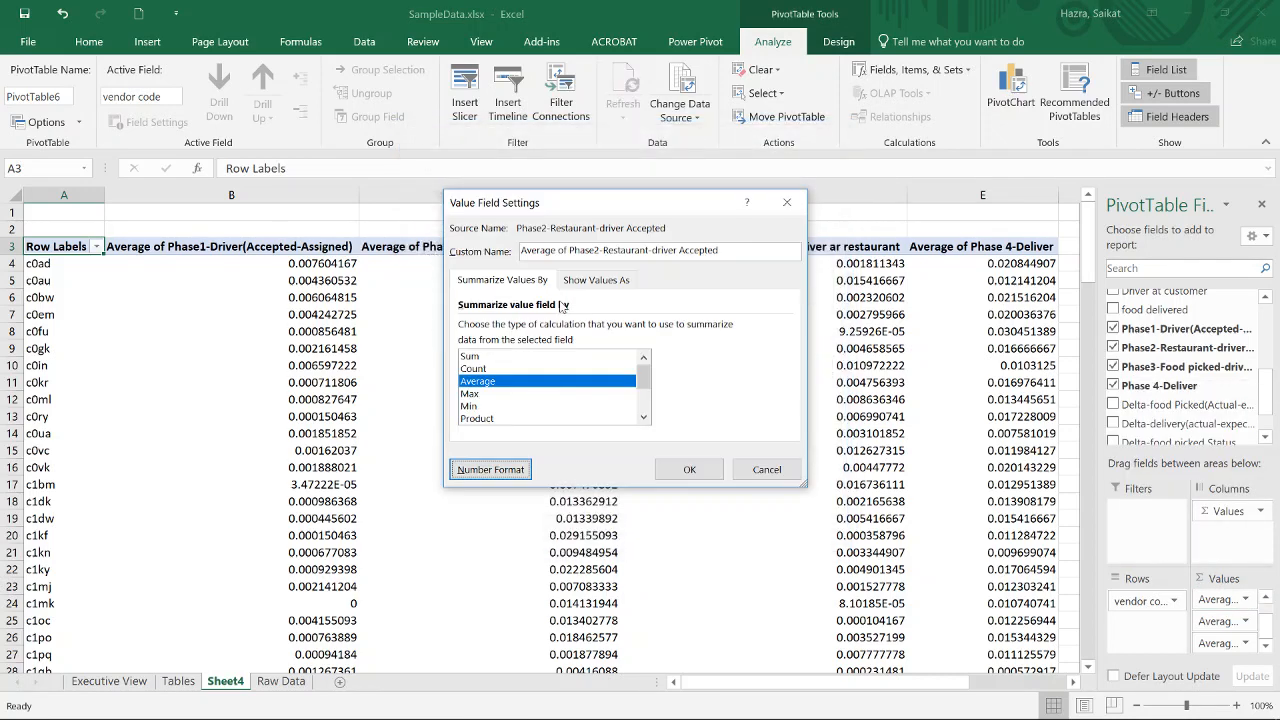
pyautogui.click(689, 467)
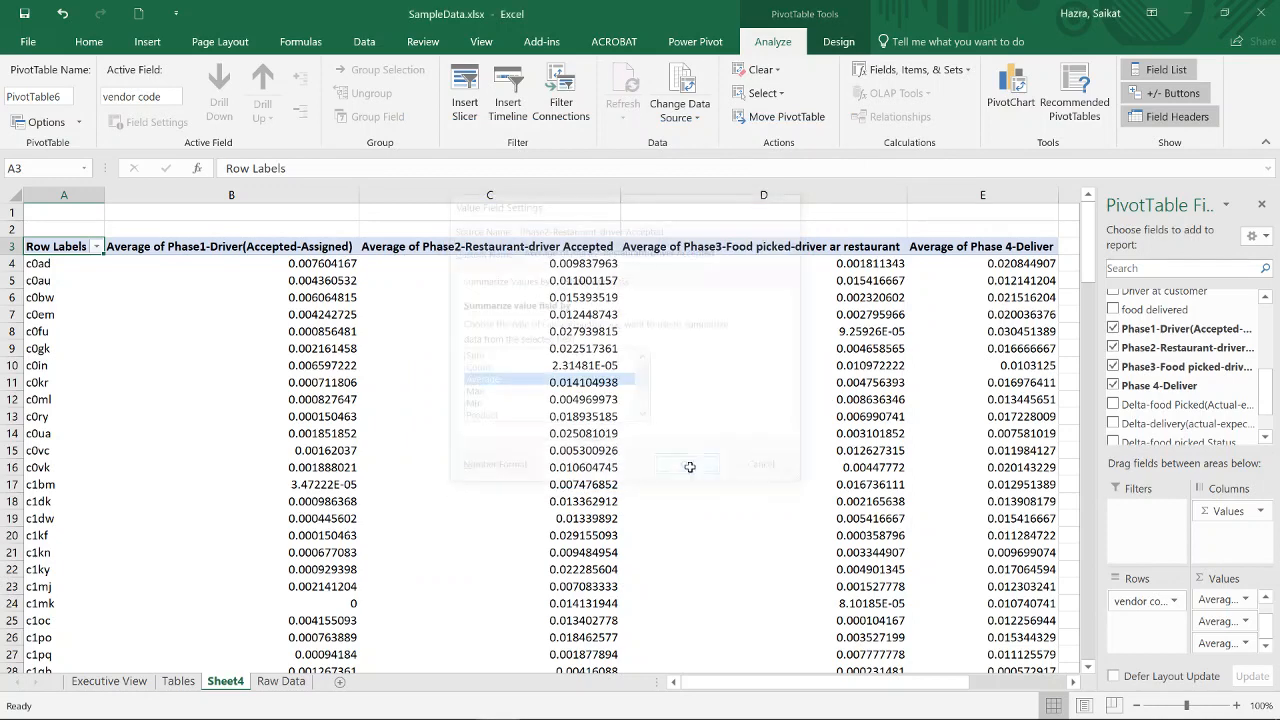
# Format the Phase3-Food picked-driver ar restaurant averages in the pivot as Time with the 13:30:55 type
pyautogui.click(1245, 621)
pyautogui.click(1228, 600)
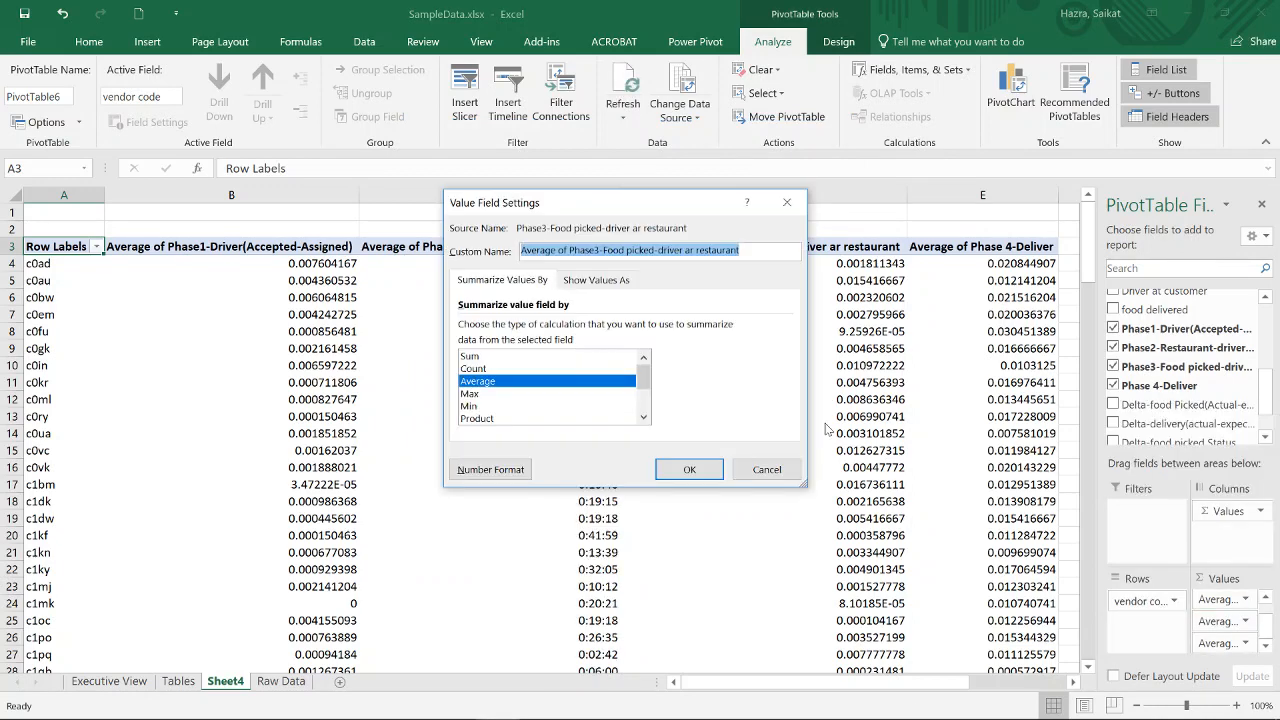
pyautogui.click(483, 469)
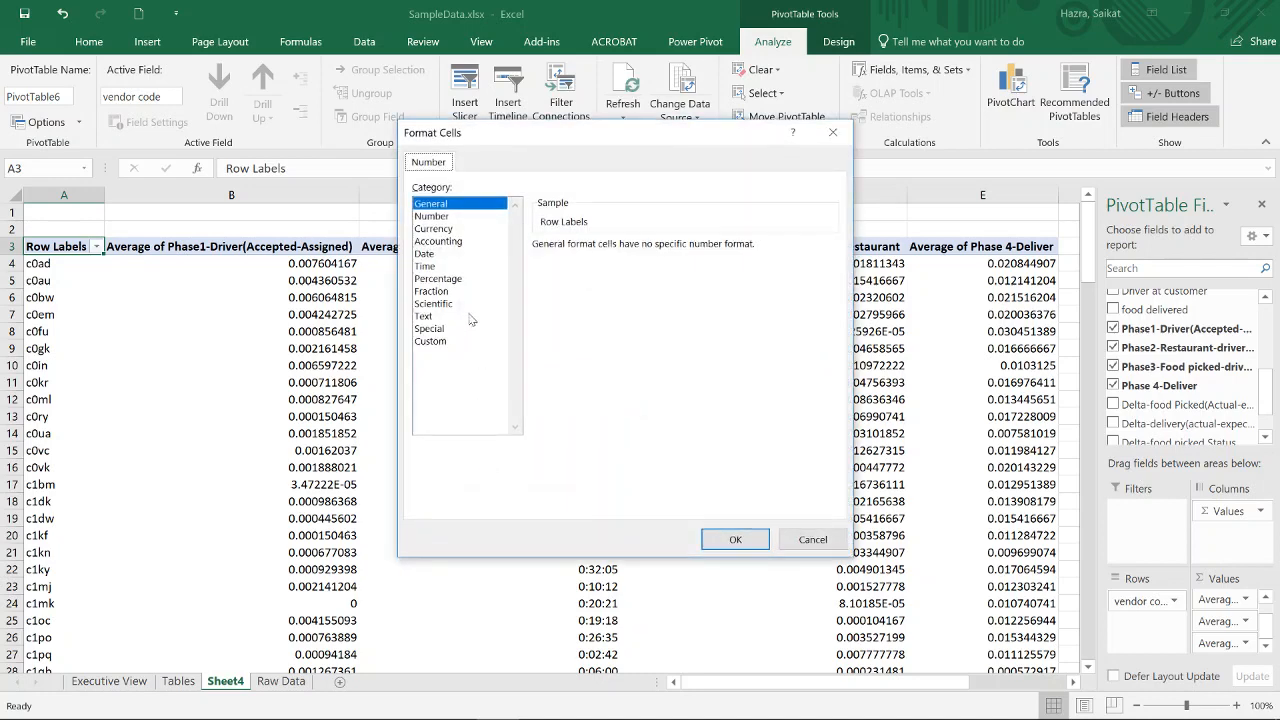
pyautogui.click(432, 266)
pyautogui.press('Return')
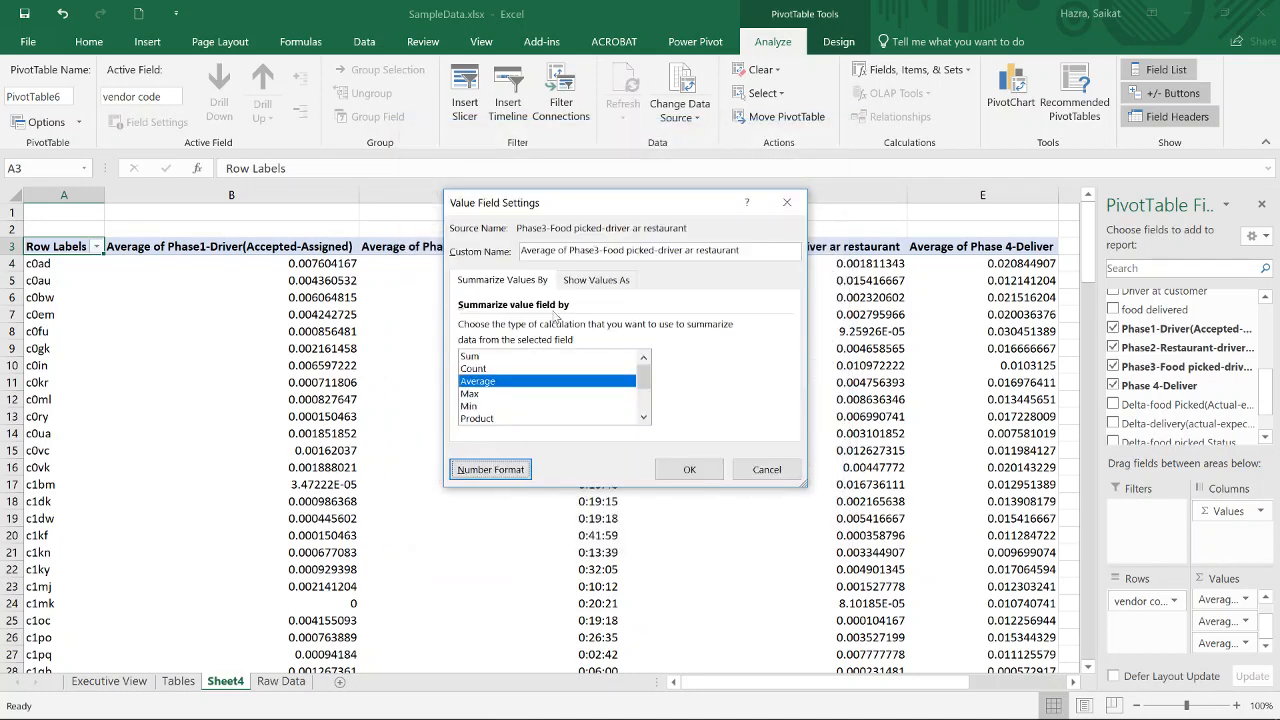
pyautogui.click(508, 466)
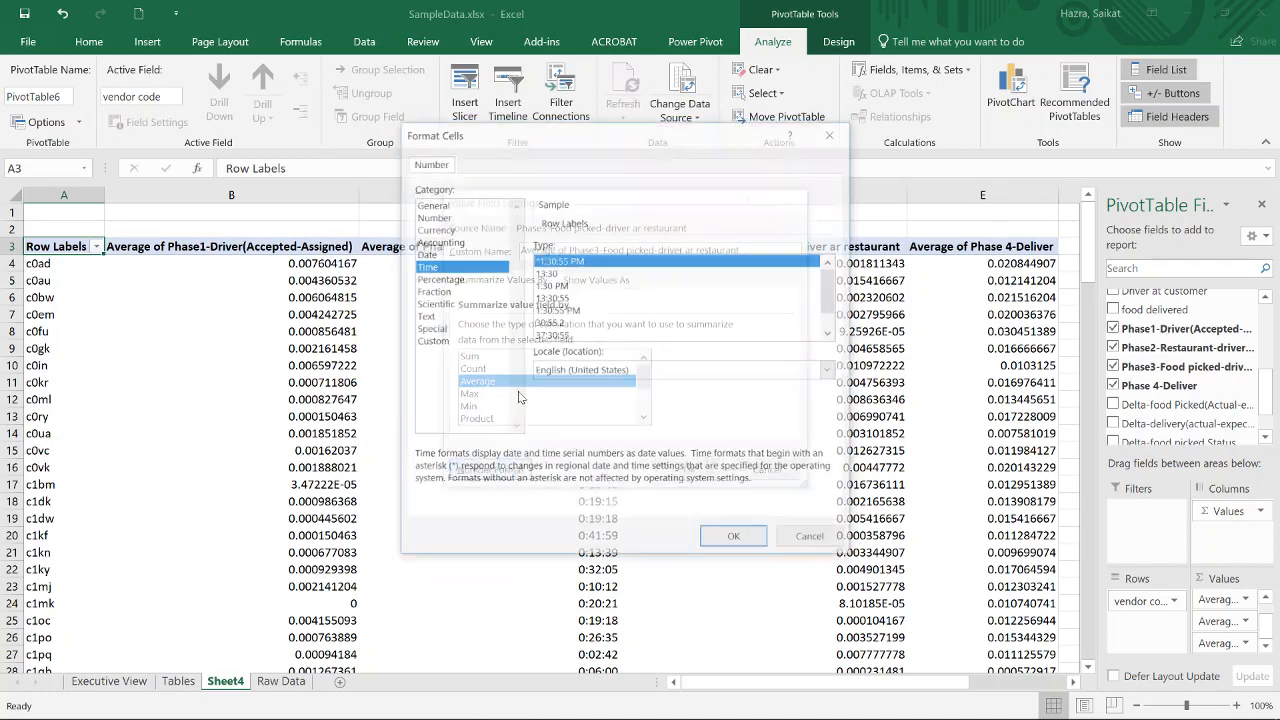
pyautogui.doubleClick(556, 297)
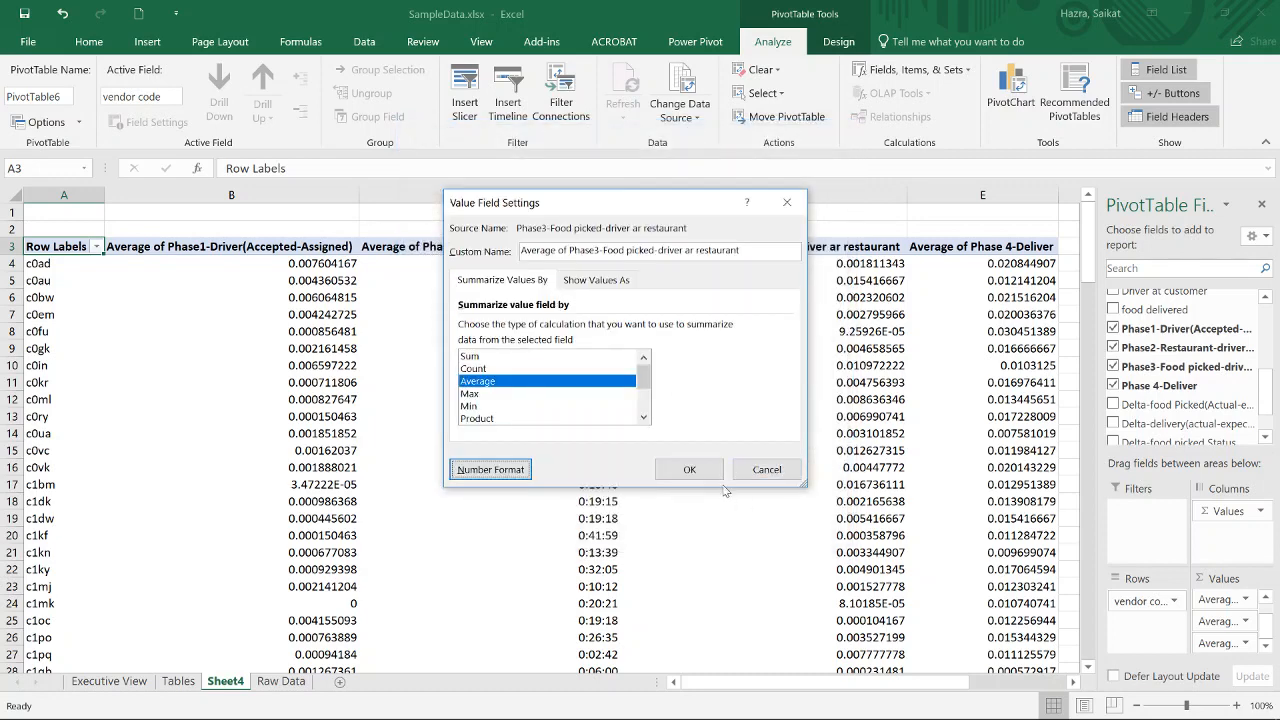
pyautogui.click(688, 468)
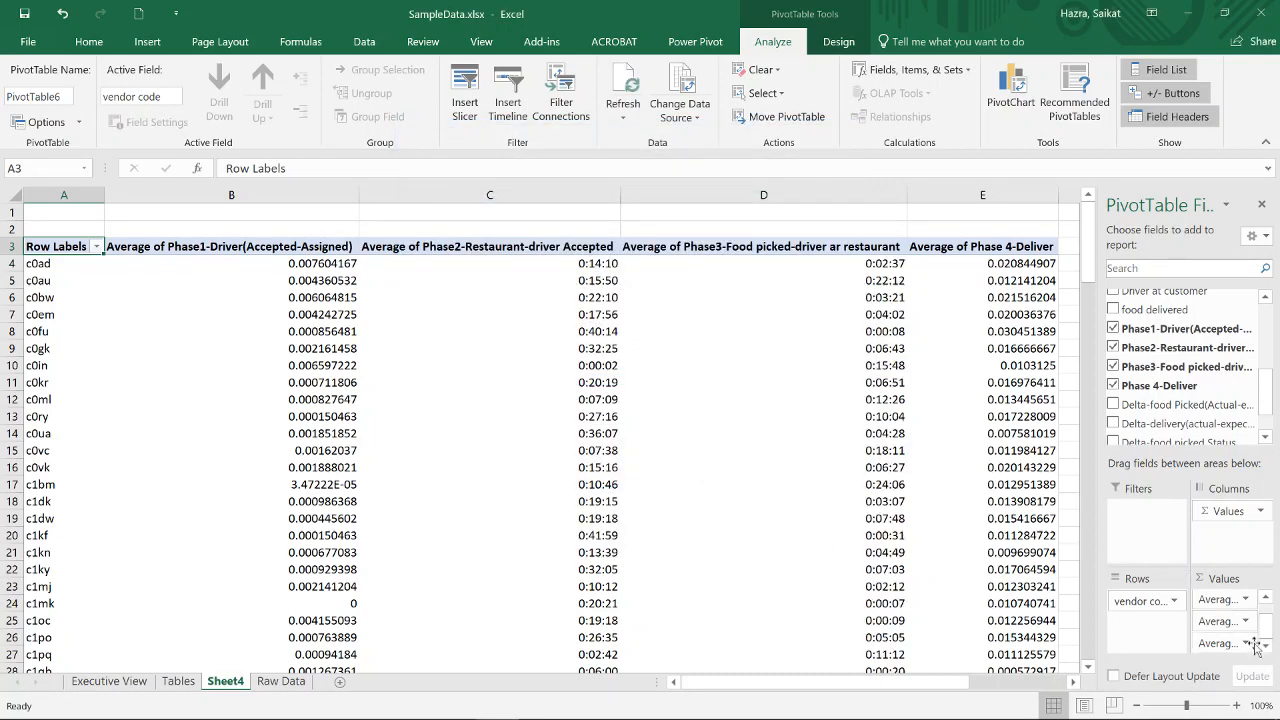
# Format the Phase 4-Deliver averages in the pivot as Time with the 13:30:55 type
pyautogui.click(1218, 642)
pyautogui.click(1215, 622)
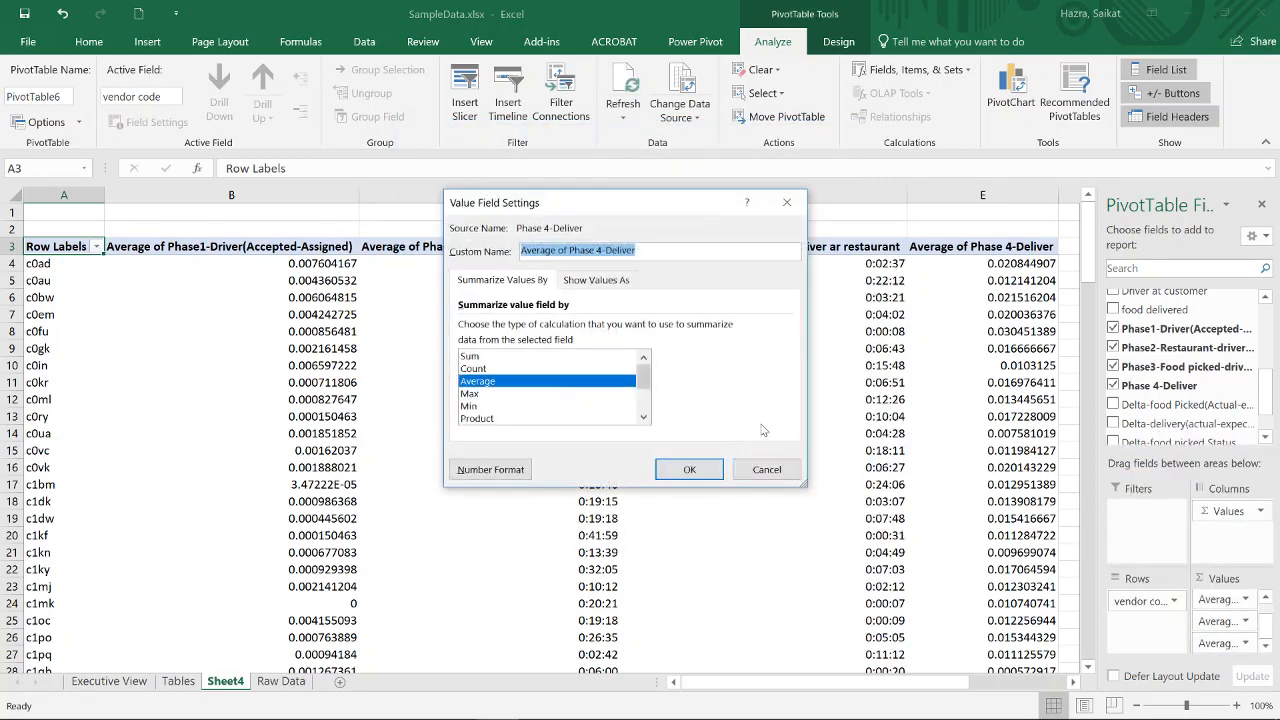
pyautogui.click(490, 469)
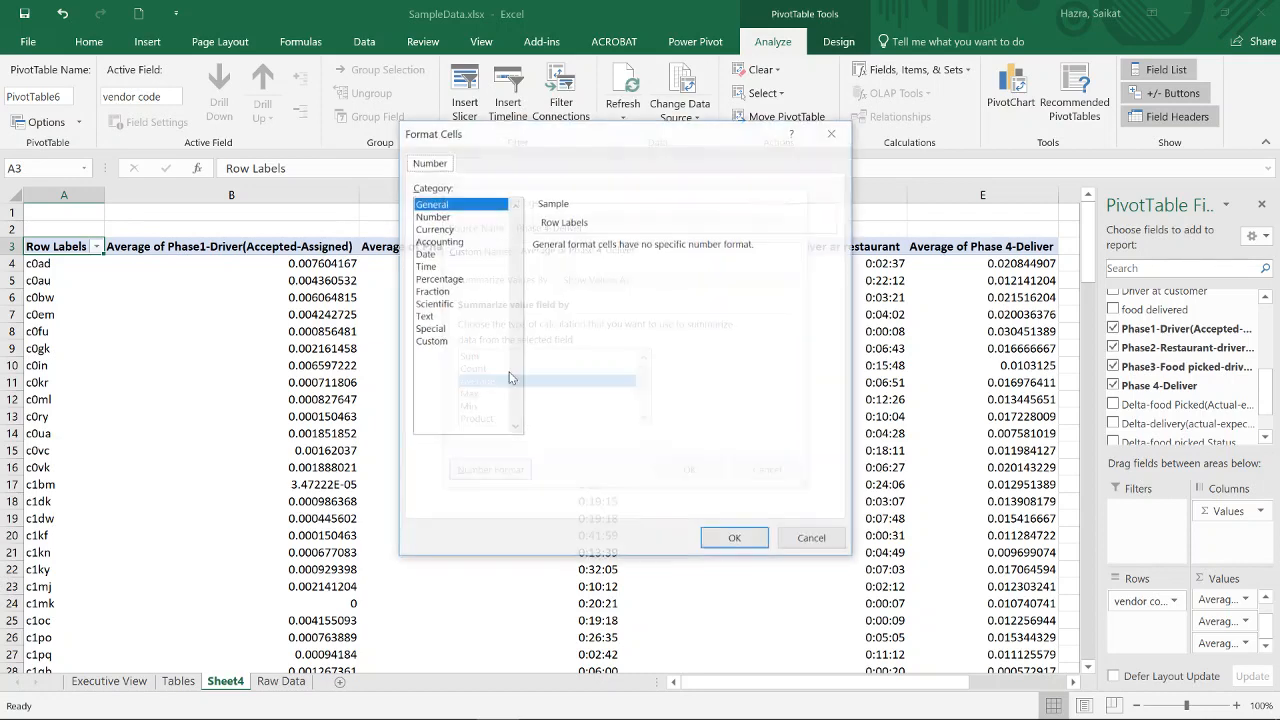
pyautogui.click(430, 266)
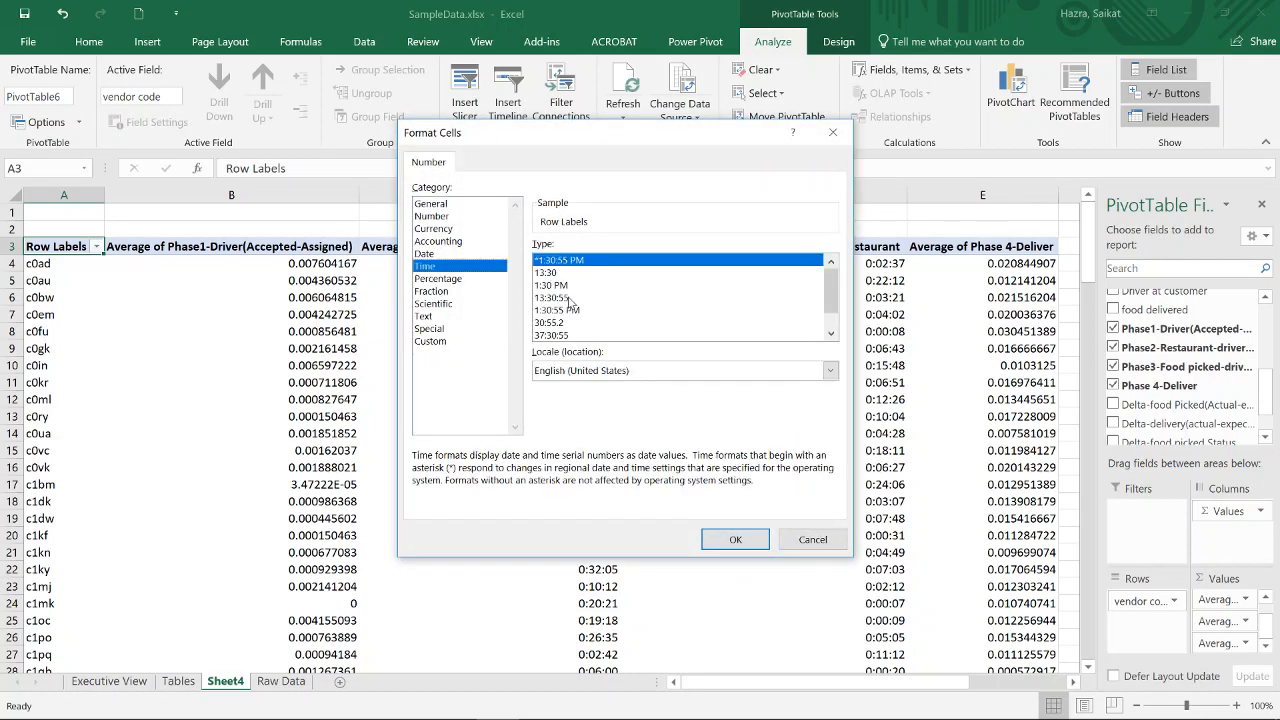
pyautogui.doubleClick(568, 298)
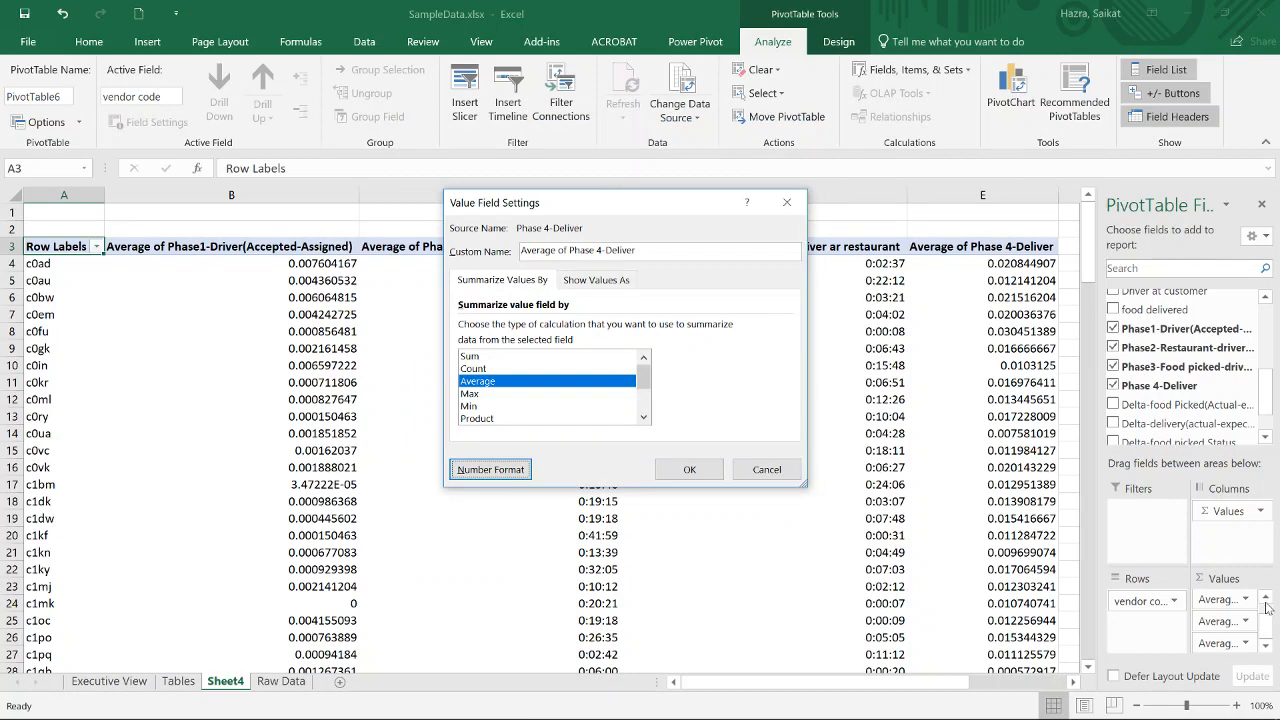
pyautogui.click(706, 473)
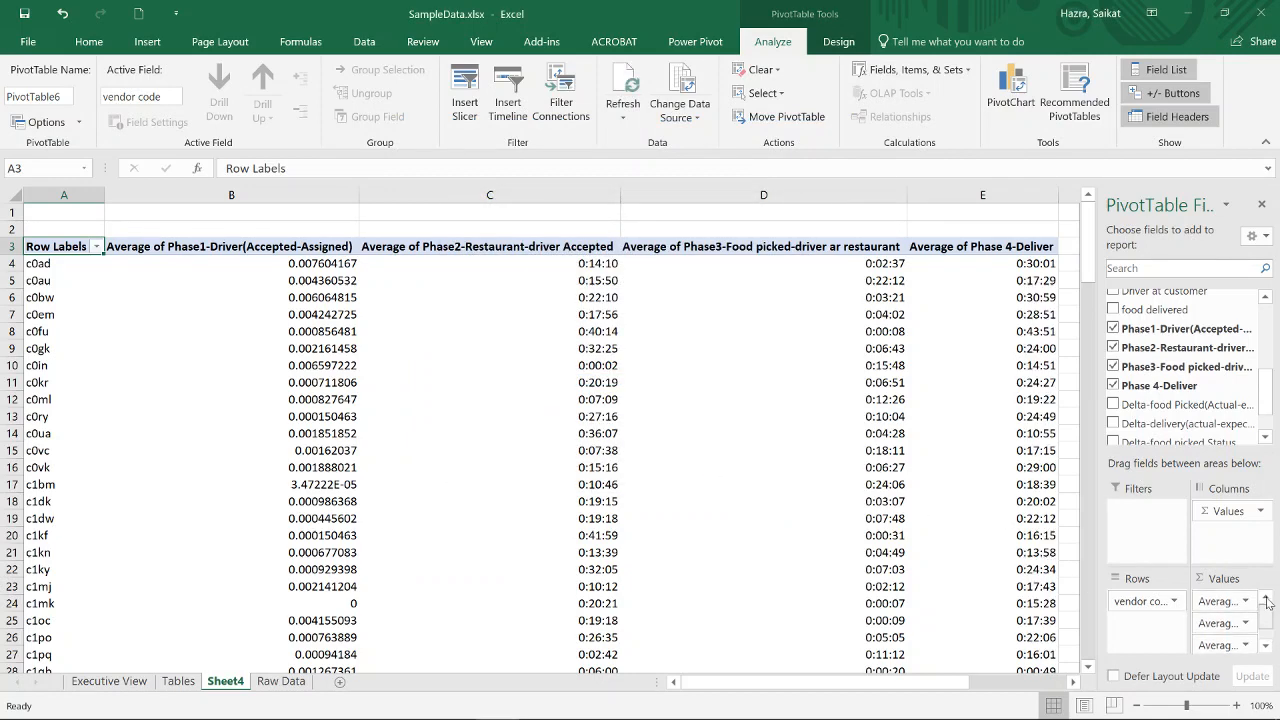
# Format the Phase1-Driver(Accepted-Assigned) averages in the pivot as Time with the 13:30:55 type
pyautogui.click(1220, 601)
pyautogui.click(1165, 580)
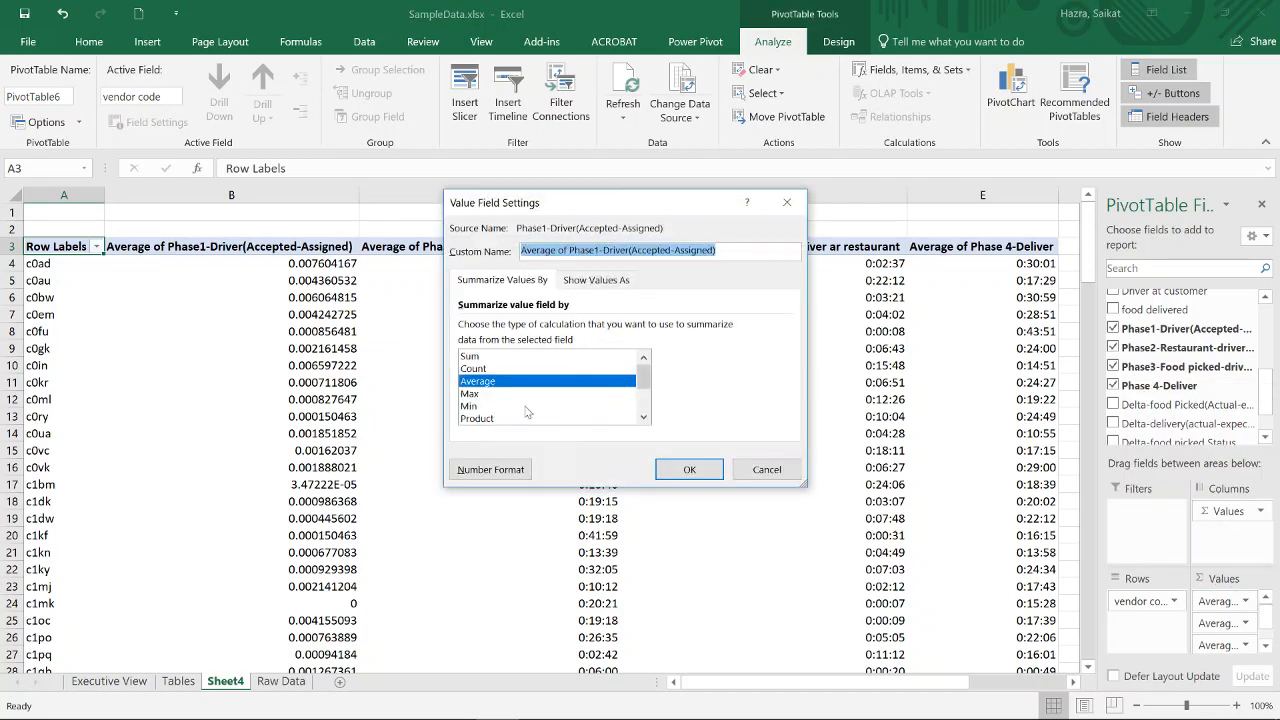
pyautogui.click(484, 469)
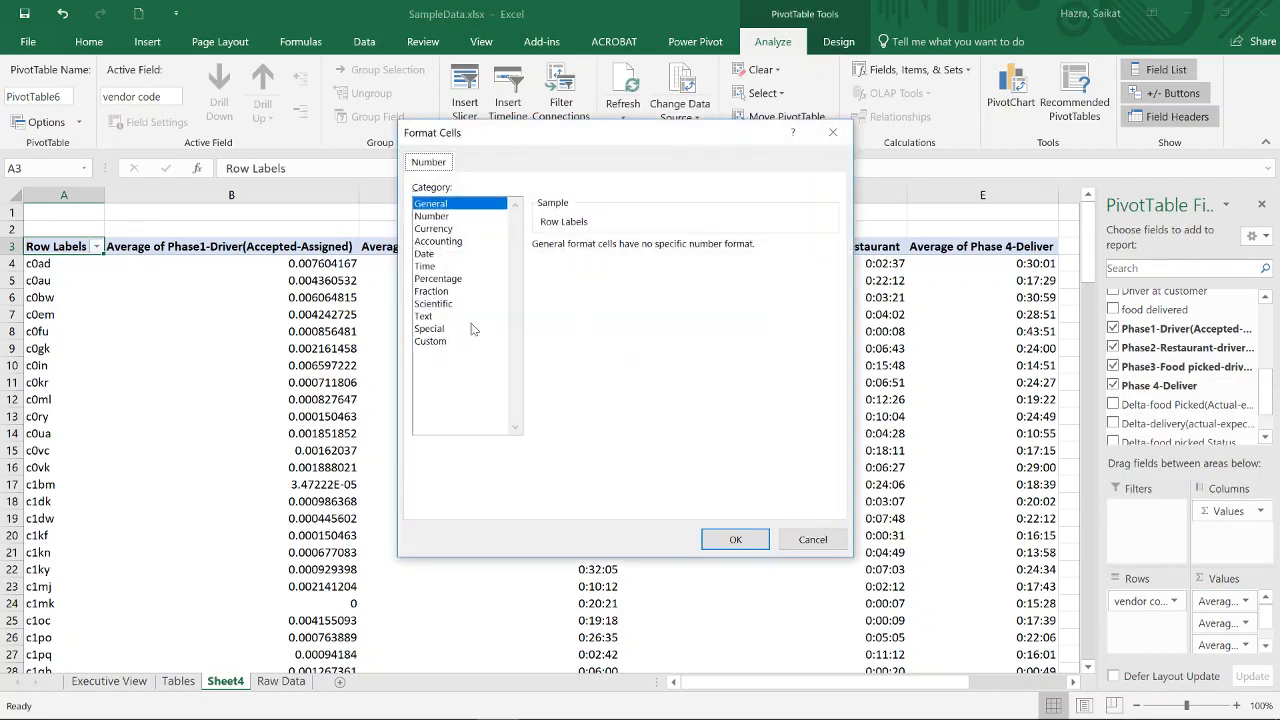
pyautogui.click(432, 266)
pyautogui.click(557, 303)
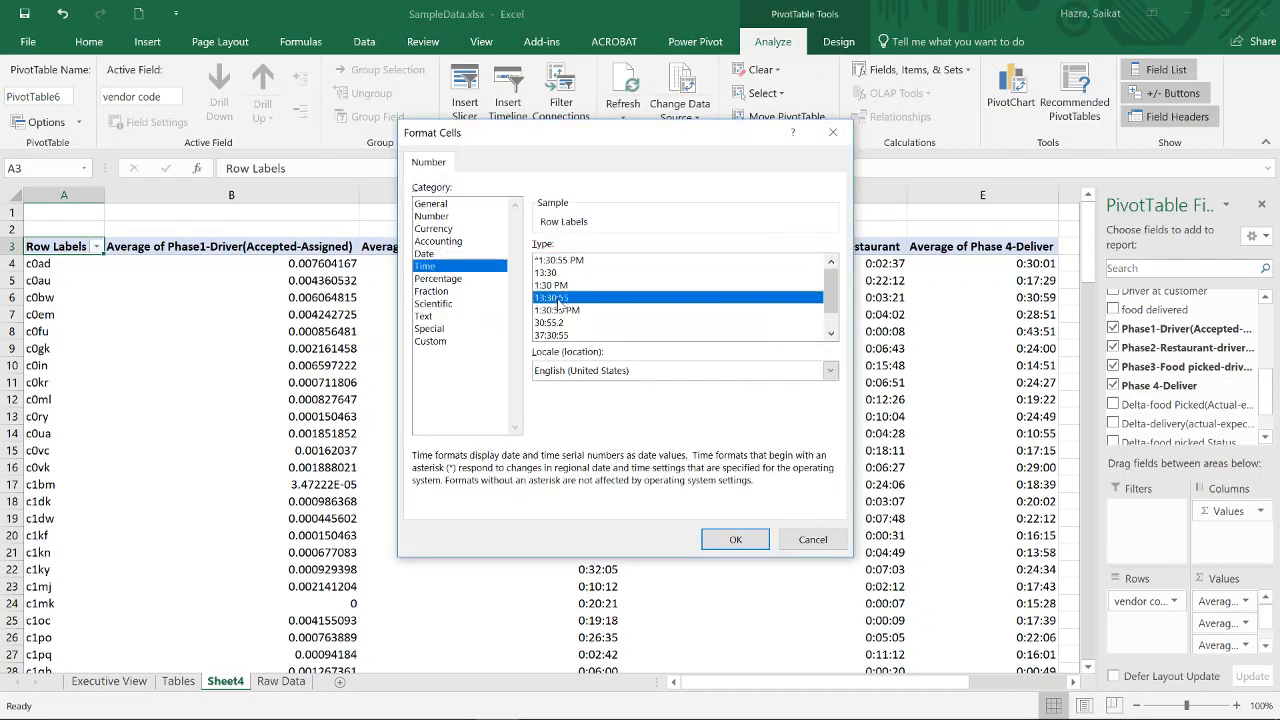
pyautogui.doubleClick(557, 303)
pyautogui.click(696, 465)
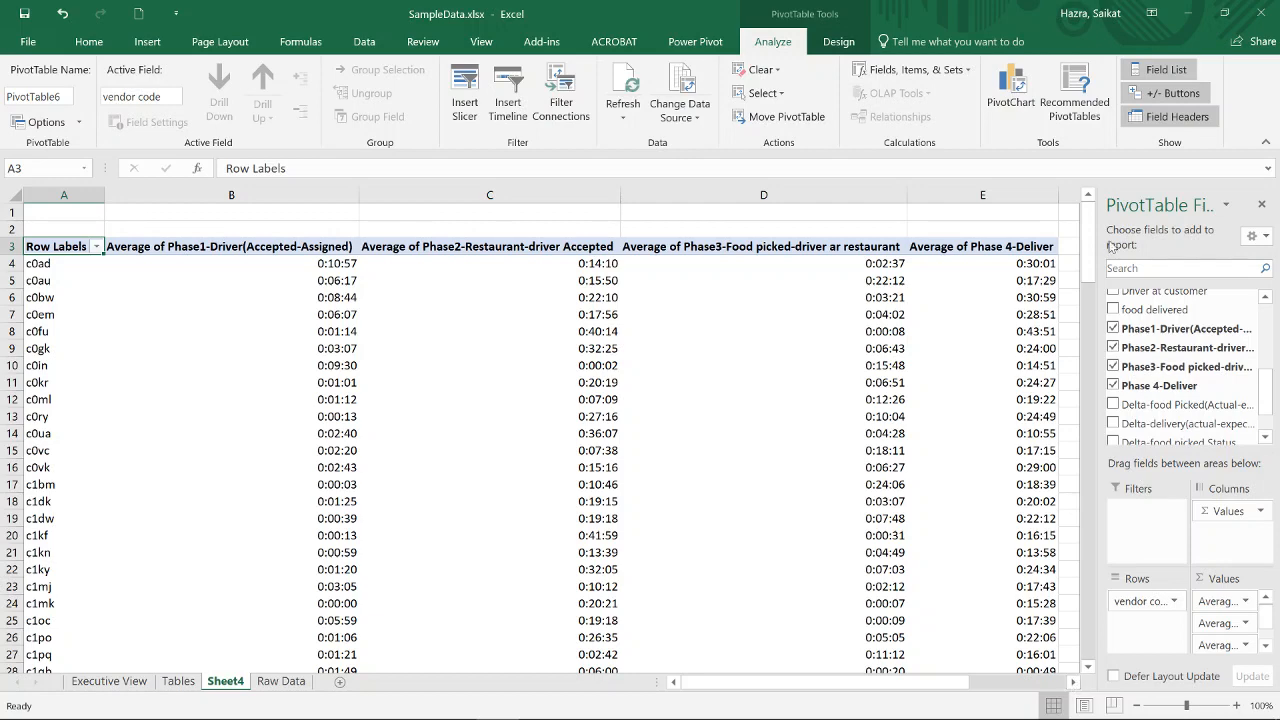
# Add the heading "Trend Line" in cell F3 beside the pivot's Average of Phase 4-Deliver column
pyautogui.moveTo(1090, 242); pyautogui.dragTo(1089, 643)
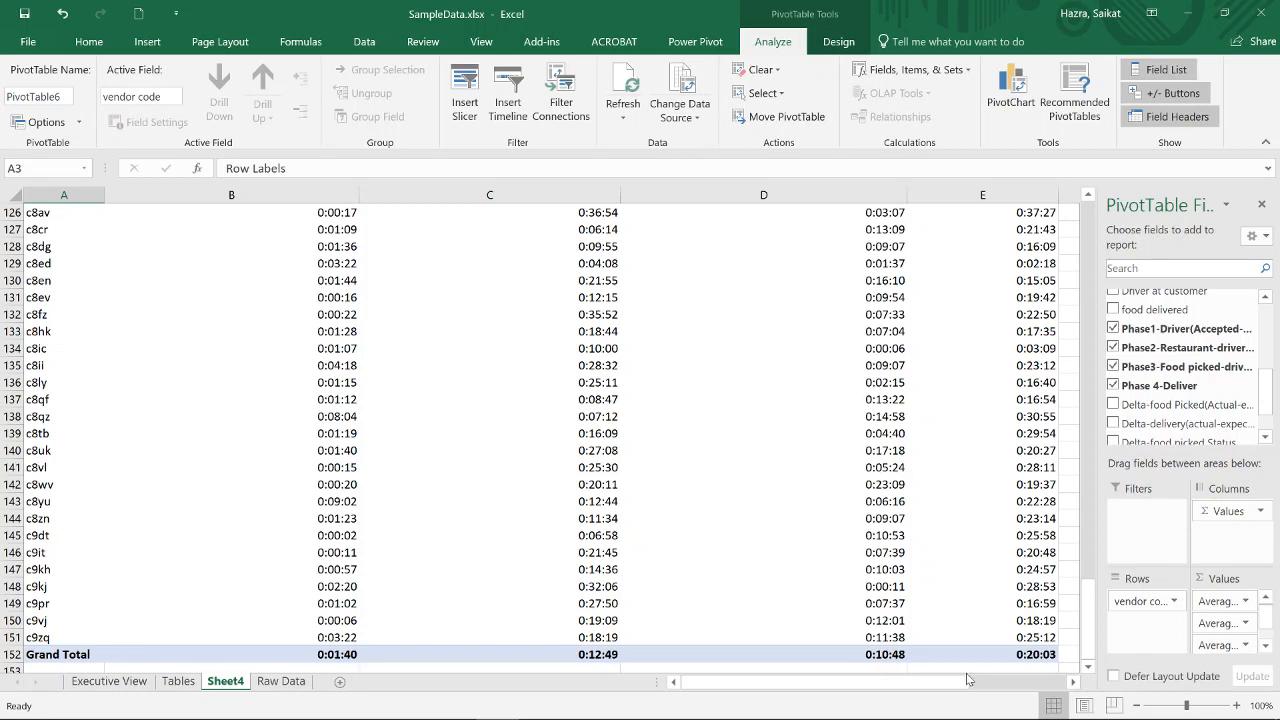
pyautogui.moveTo(1038, 662)
pyautogui.click(1072, 682)
pyautogui.click(1072, 683)
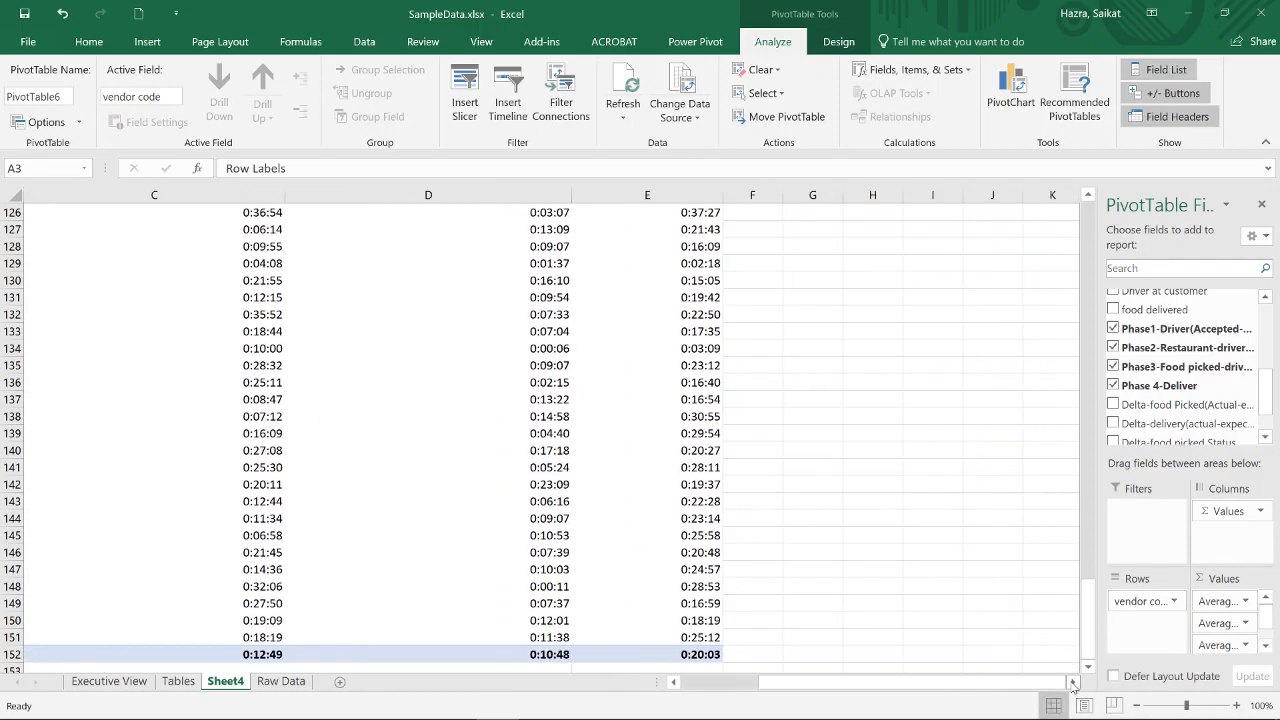
pyautogui.moveTo(1088, 648); pyautogui.dragTo(1104, 185)
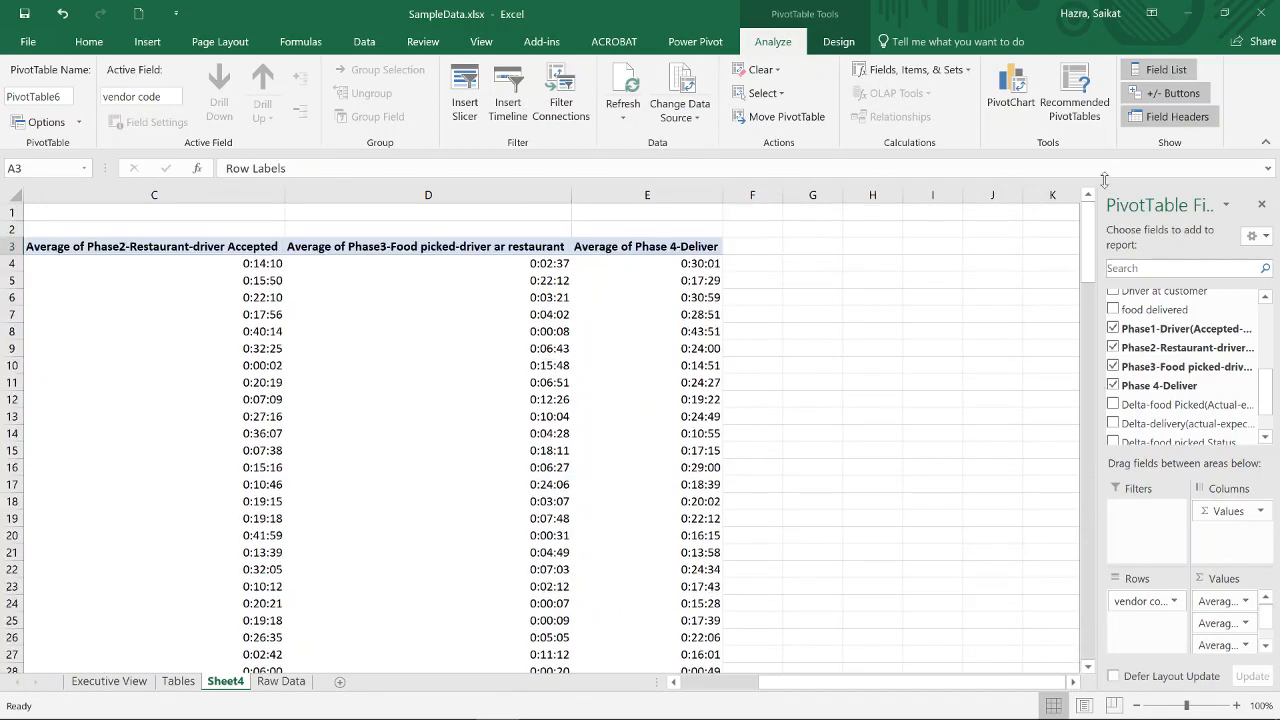
pyautogui.click(762, 247)
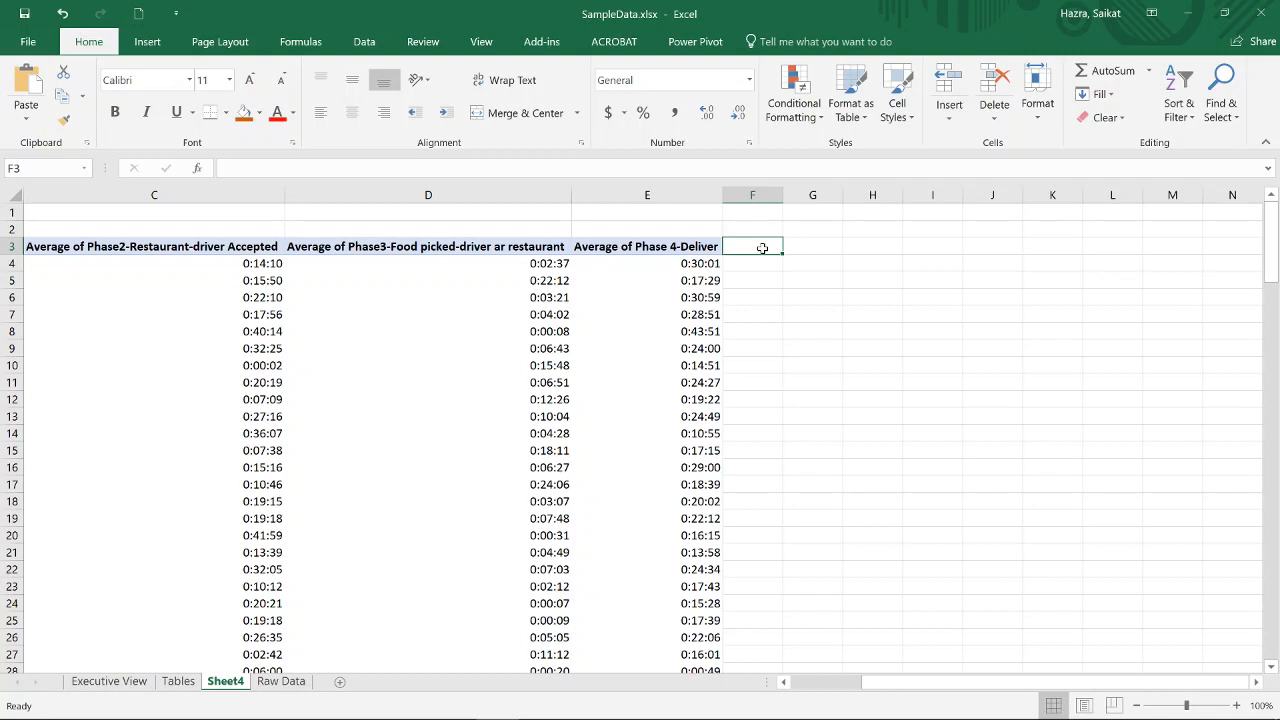
pyautogui.write('Trned')
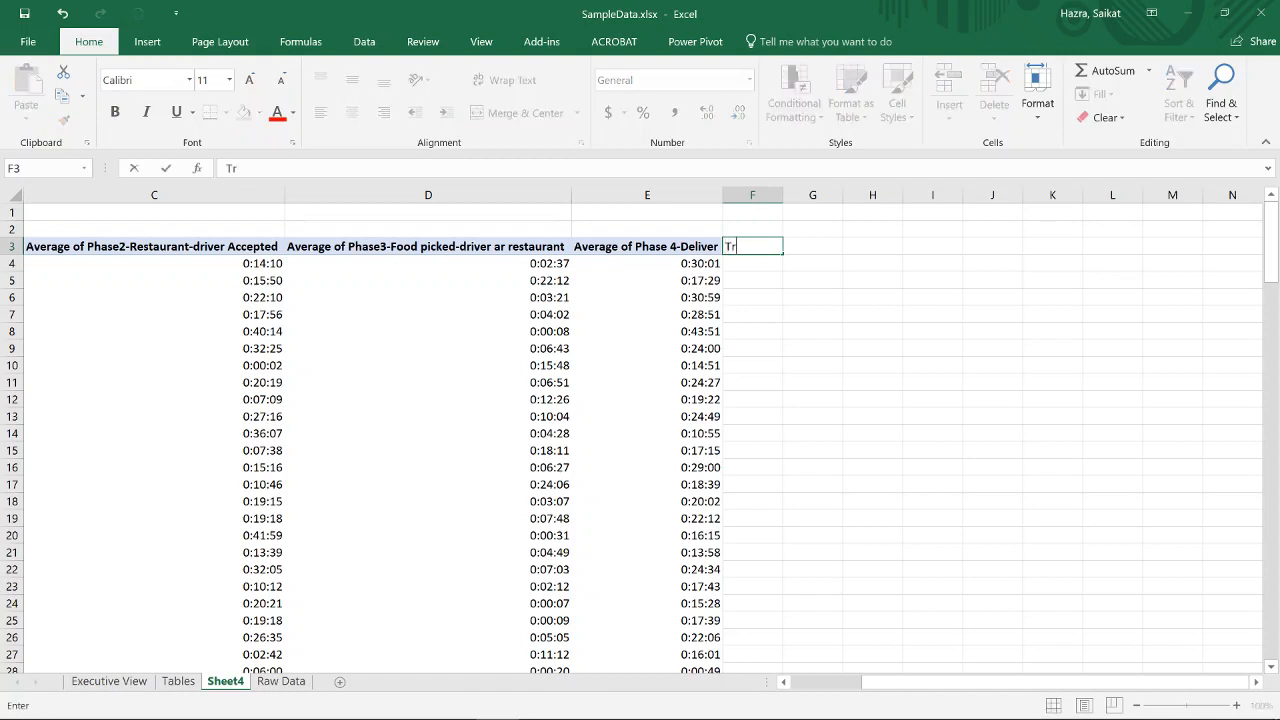
pyautogui.press('BackSpace')
pyautogui.press('BackSpace')
pyautogui.write('end Line')
pyautogui.press('Return')
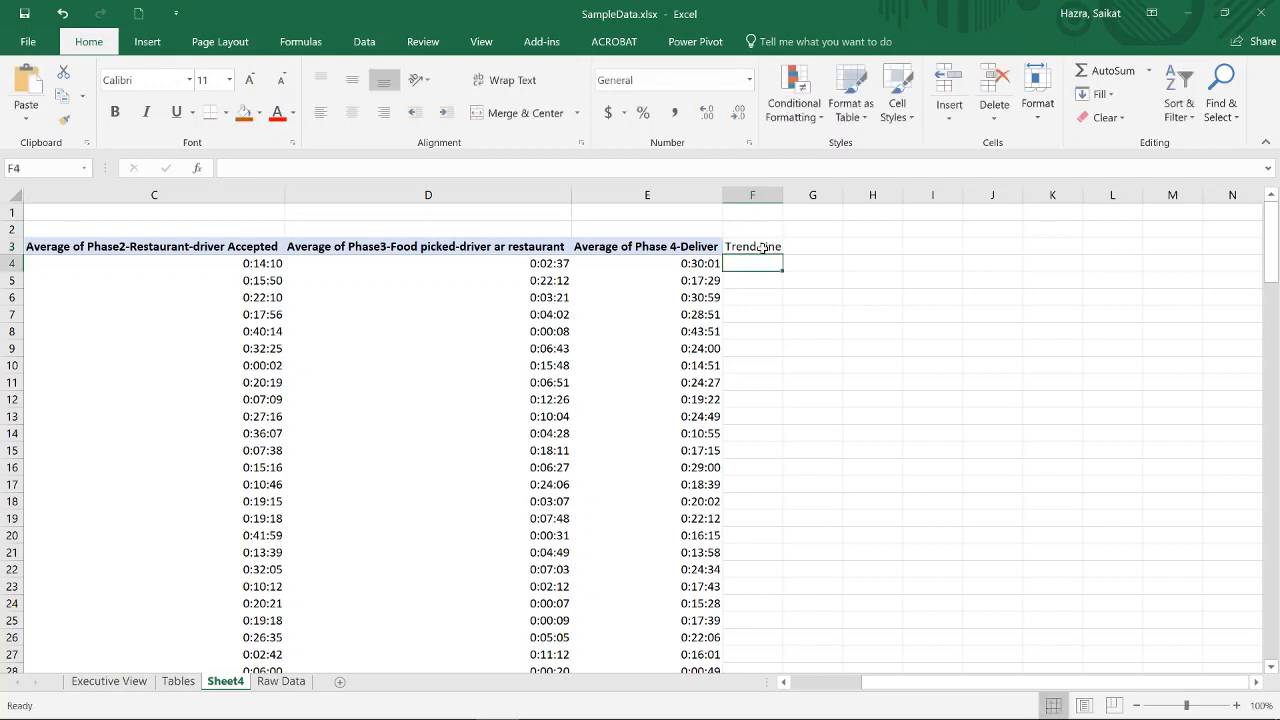
# Insert a column sparkline in cell F4 from the first vendor's phase averages in B4:E4
pyautogui.write('=')
pyautogui.press('BackSpace')
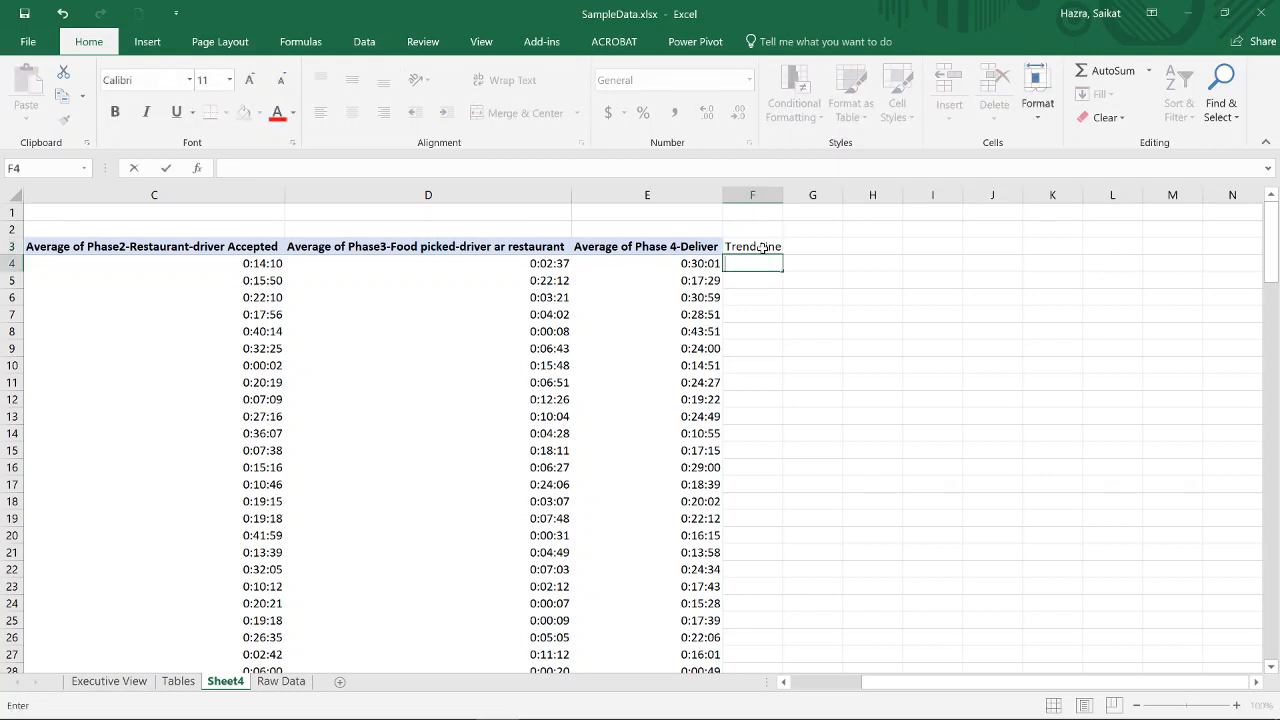
pyautogui.click(760, 265)
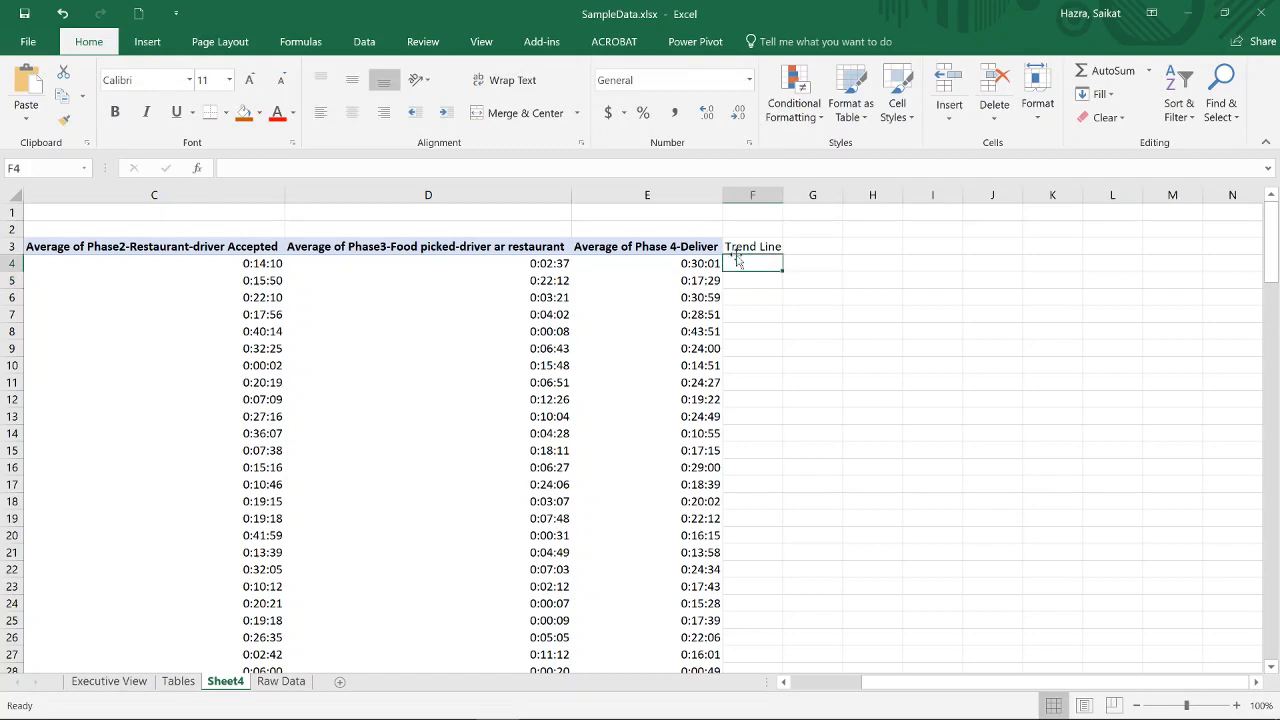
pyautogui.click(364, 41)
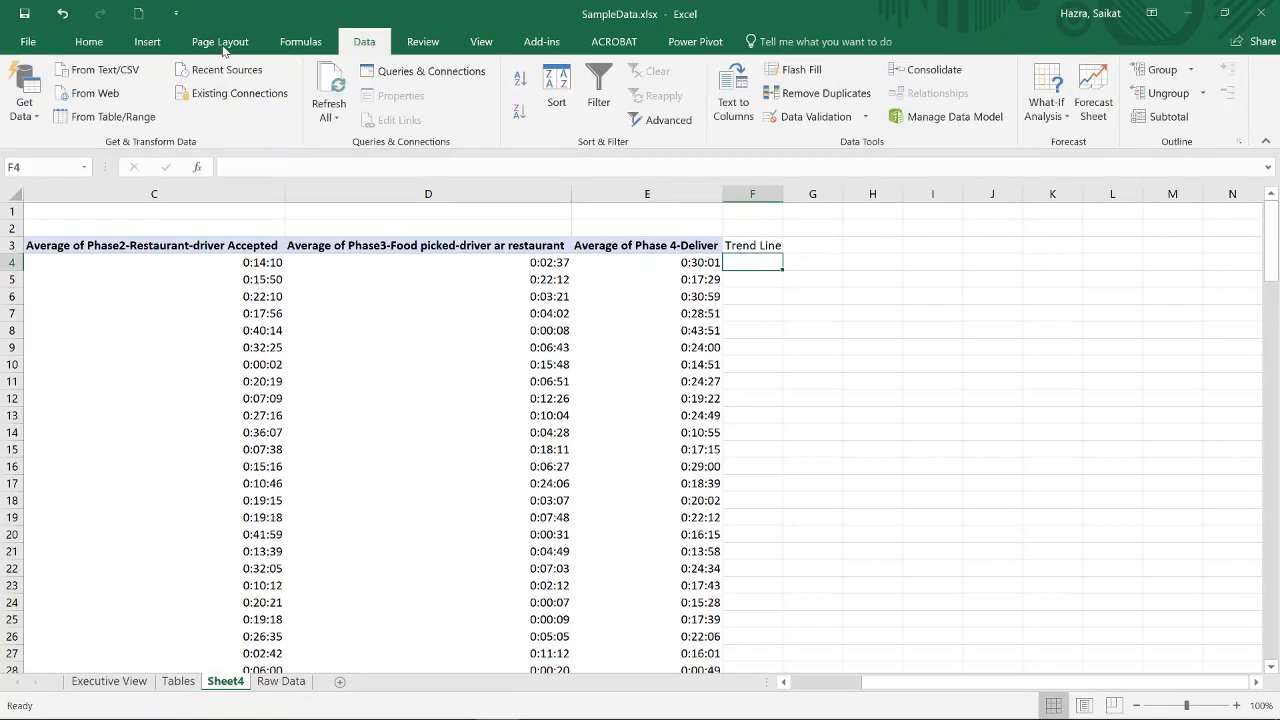
pyautogui.click(148, 45)
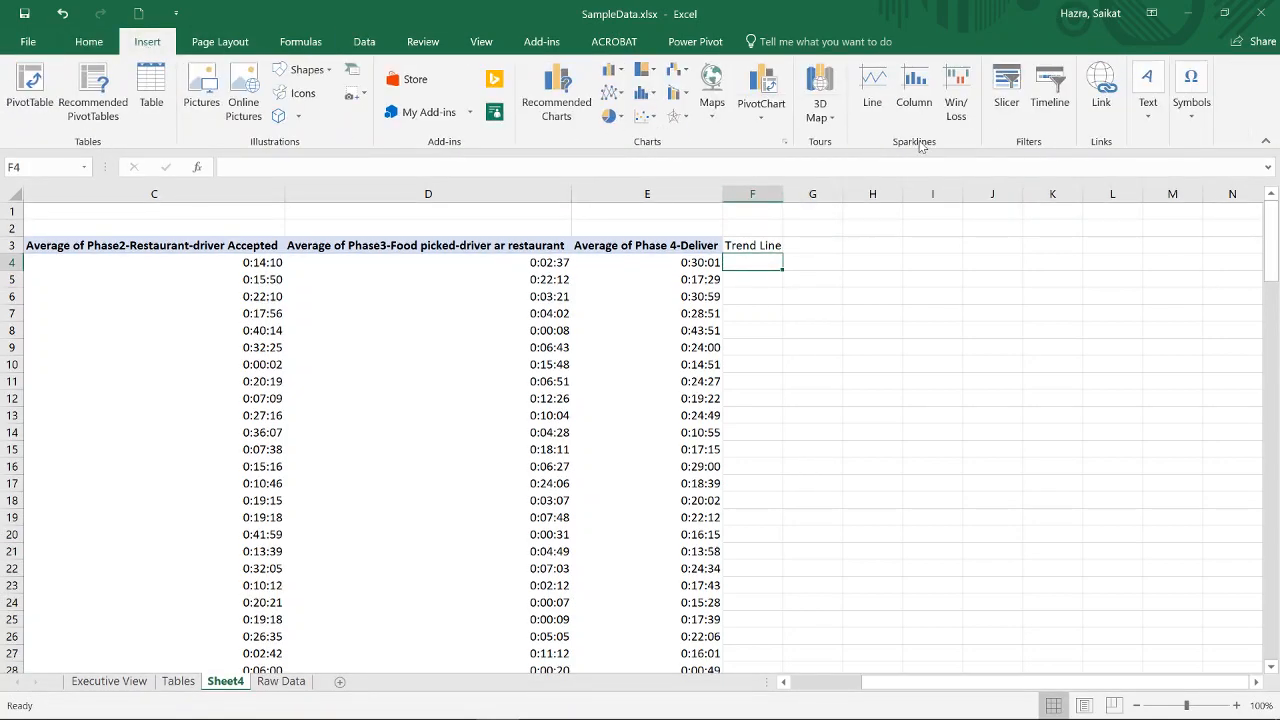
pyautogui.click(914, 88)
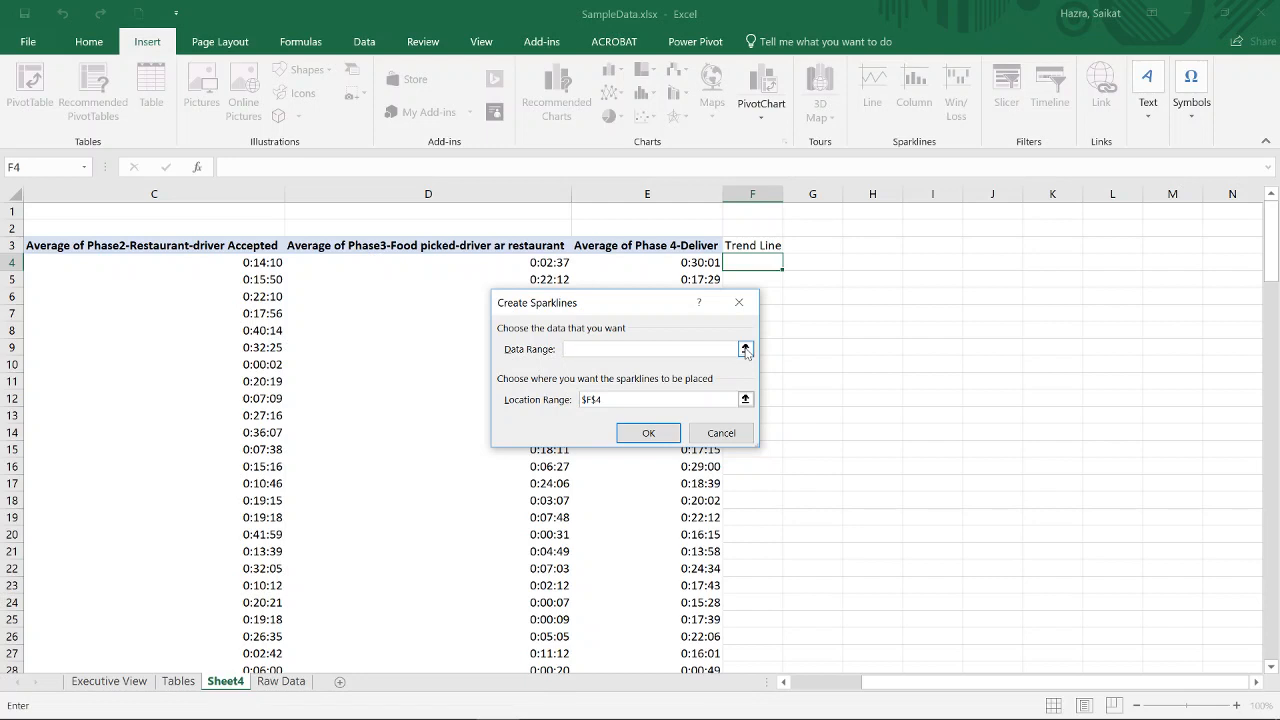
pyautogui.click(745, 349)
pyautogui.moveTo(612, 263); pyautogui.dragTo(148, 260)
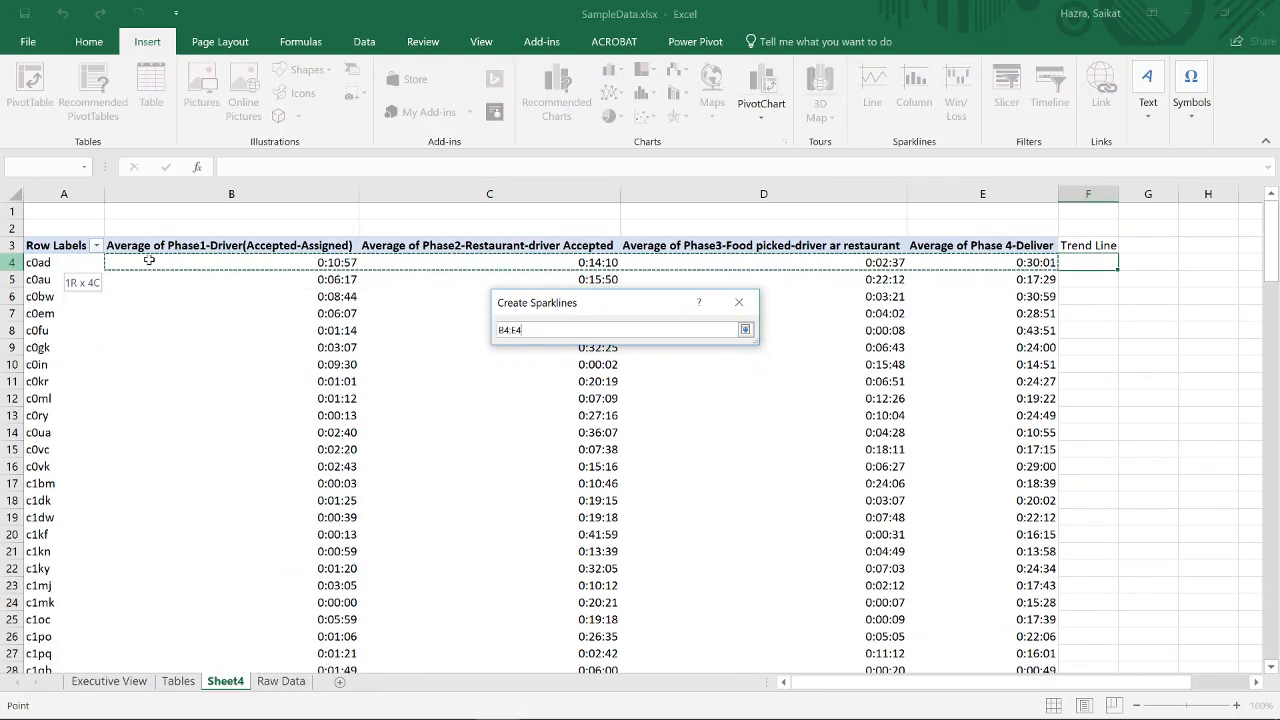
pyautogui.click(745, 329)
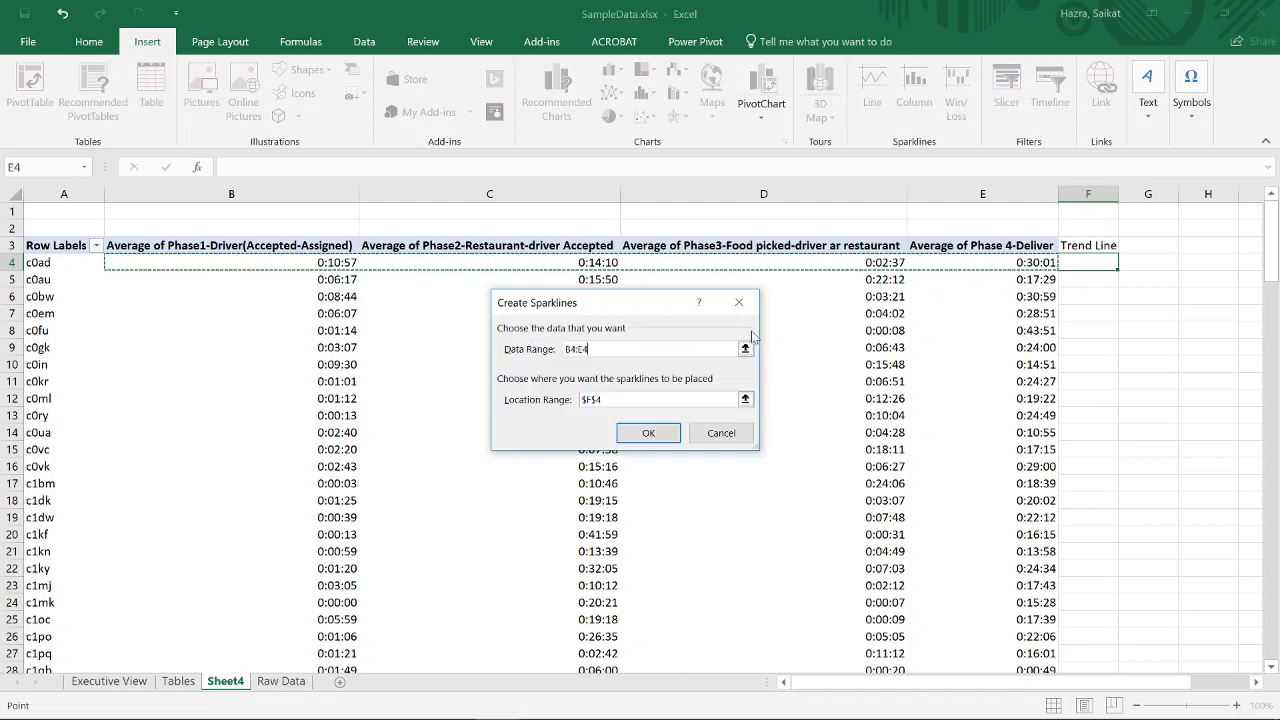
pyautogui.click(650, 432)
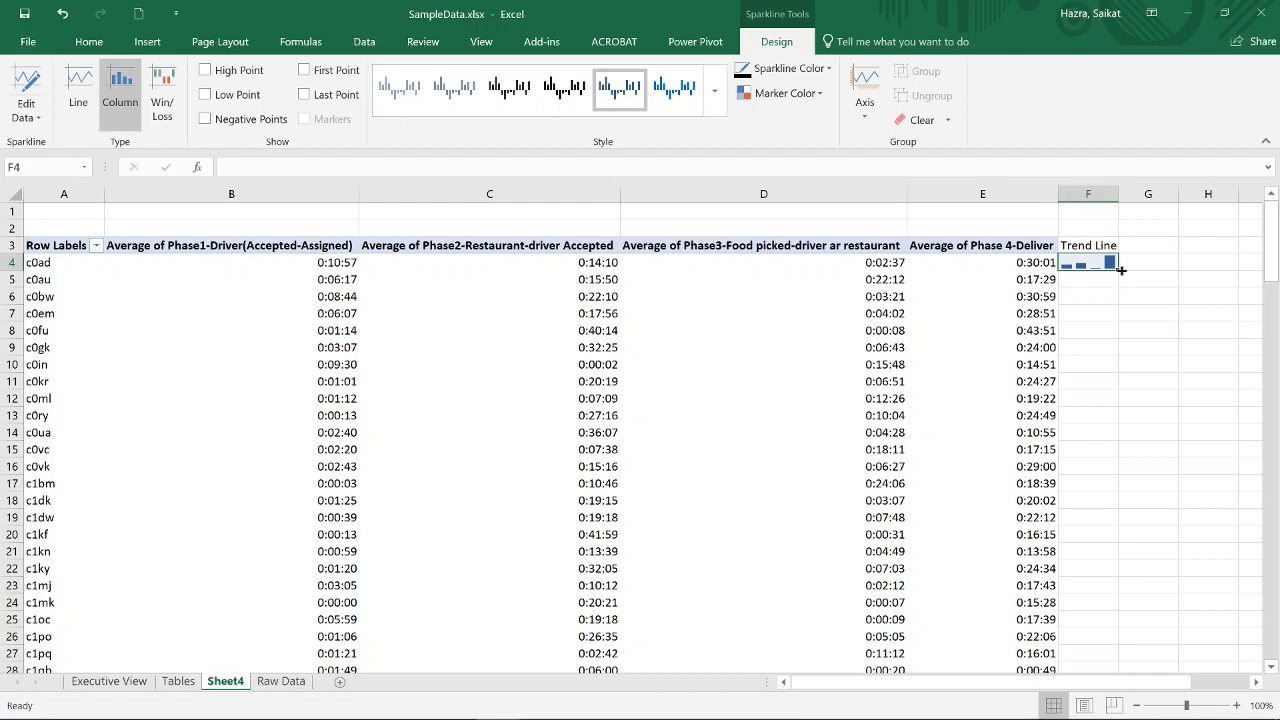
# Fill the column sparkline from F4 down the Trend Line column to the Grand Total row, F152
pyautogui.moveTo(1120, 270)
pyautogui.mouseDown()
pyautogui.moveTo(1126, 668)
pyautogui.moveTo(1120, 458)
pyautogui.mouseUp()
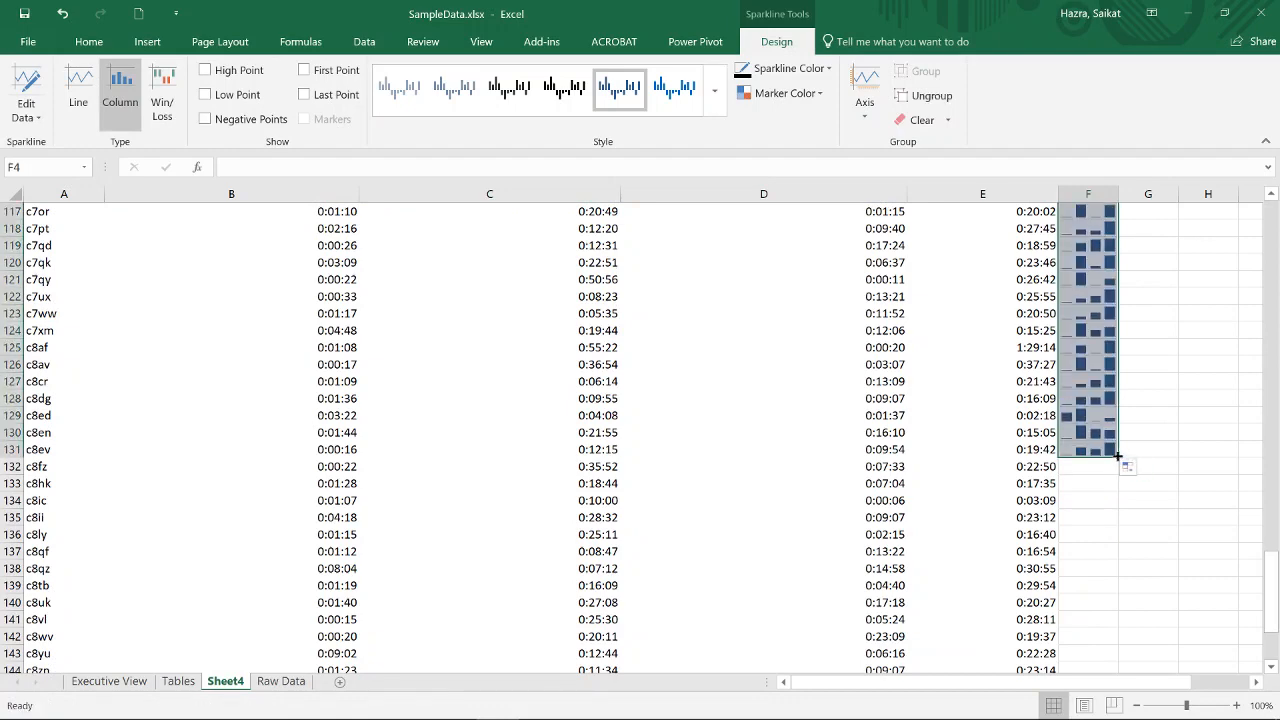
pyautogui.moveTo(1118, 458); pyautogui.dragTo(1088, 645)
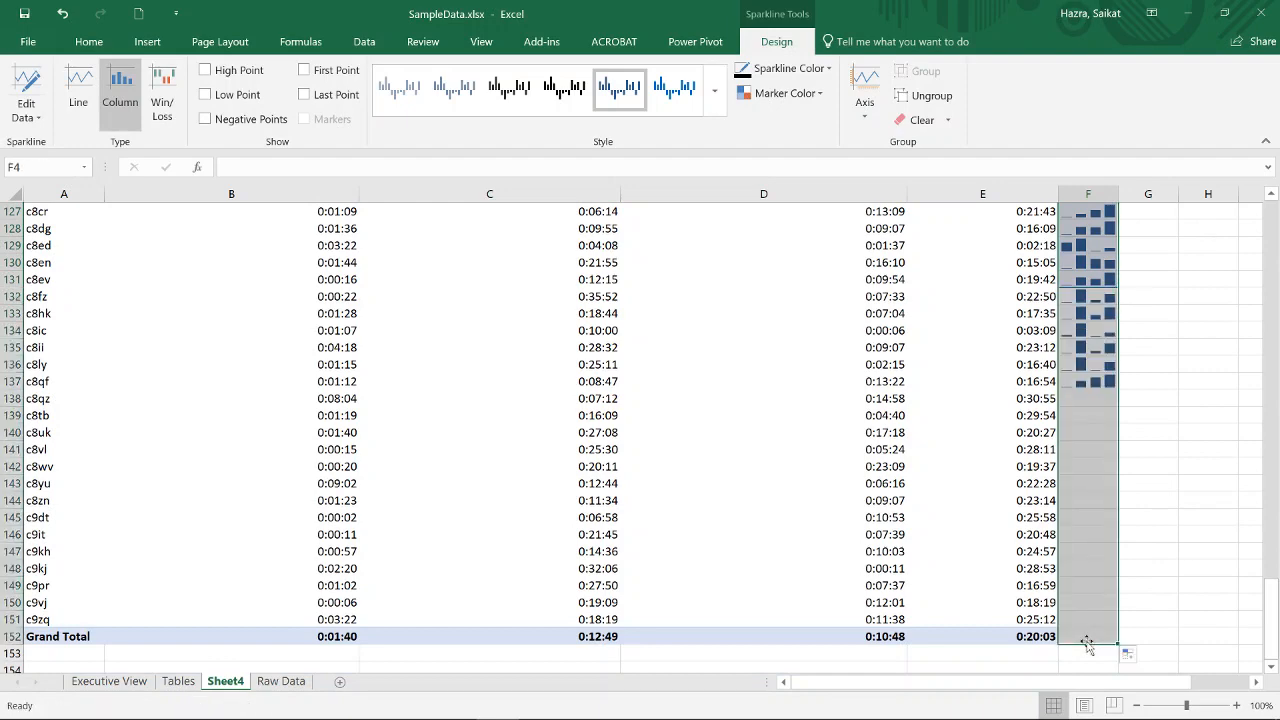
pyautogui.moveTo(1270, 615); pyautogui.dragTo(1270, 205)
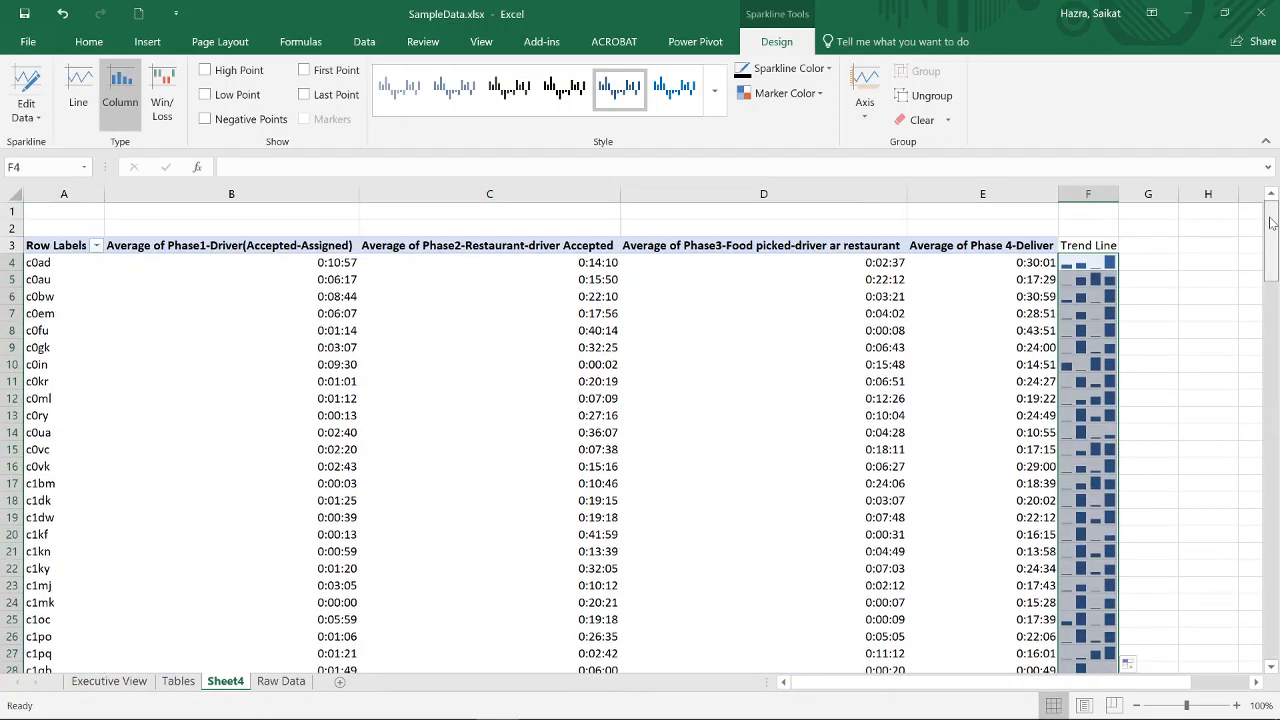
pyautogui.click(1210, 293)
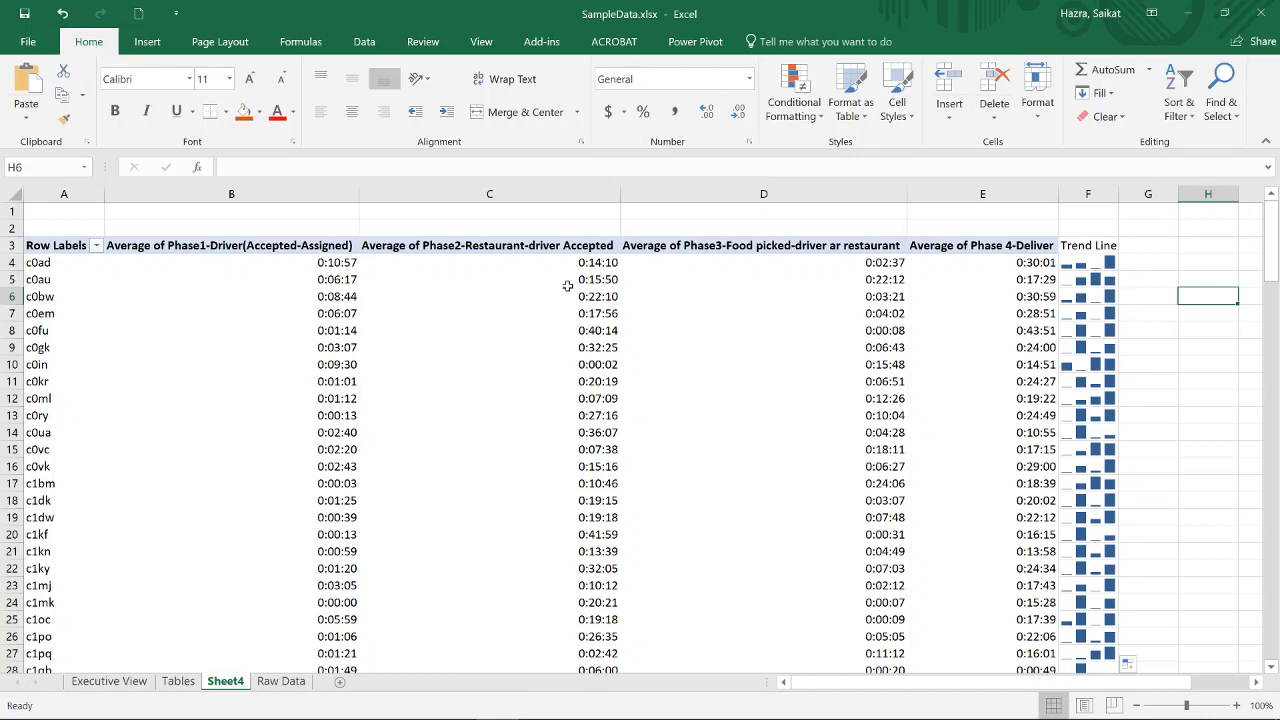
# Close the pivot field pane and apply Rotate Text Up to the four average headers in B3:E3
pyautogui.hscroll(-2, 890, 418)
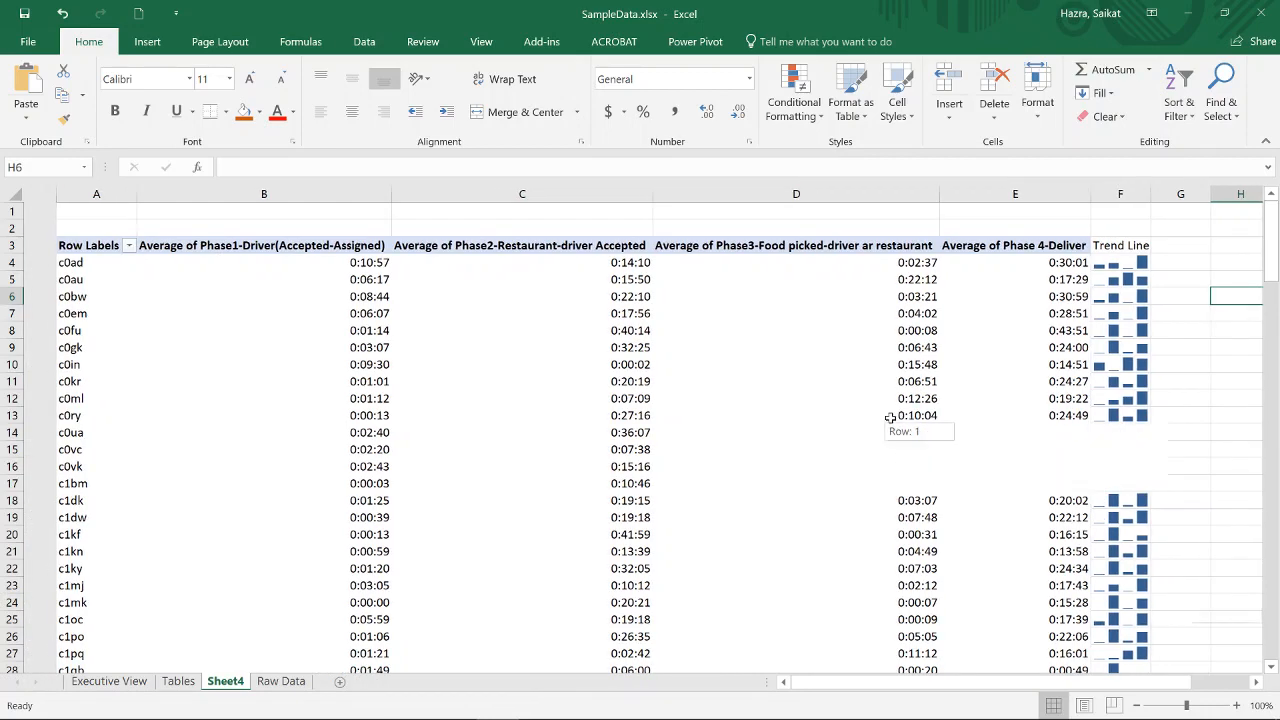
pyautogui.click(987, 244)
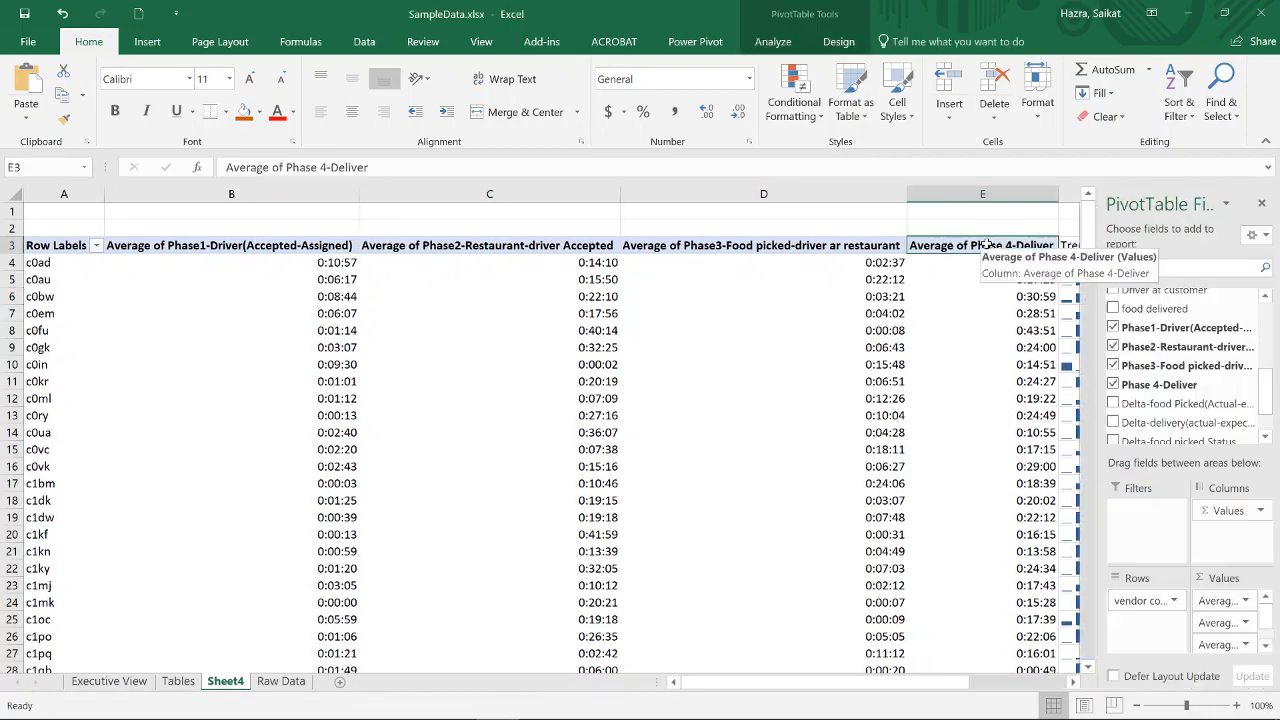
pyautogui.click(1261, 203)
pyautogui.hotkey('shift', 'Left')
pyautogui.hotkey('shift', 'Left')
pyautogui.hotkey('shift', 'Left')
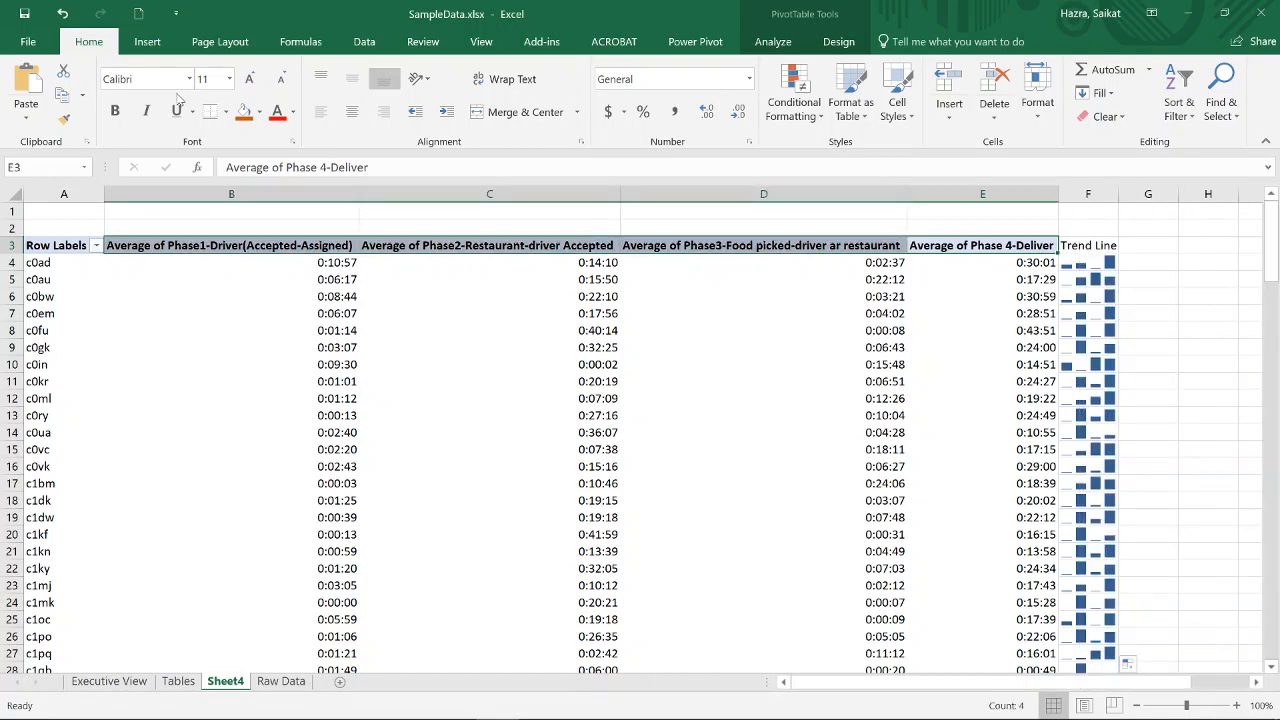
pyautogui.click(425, 80)
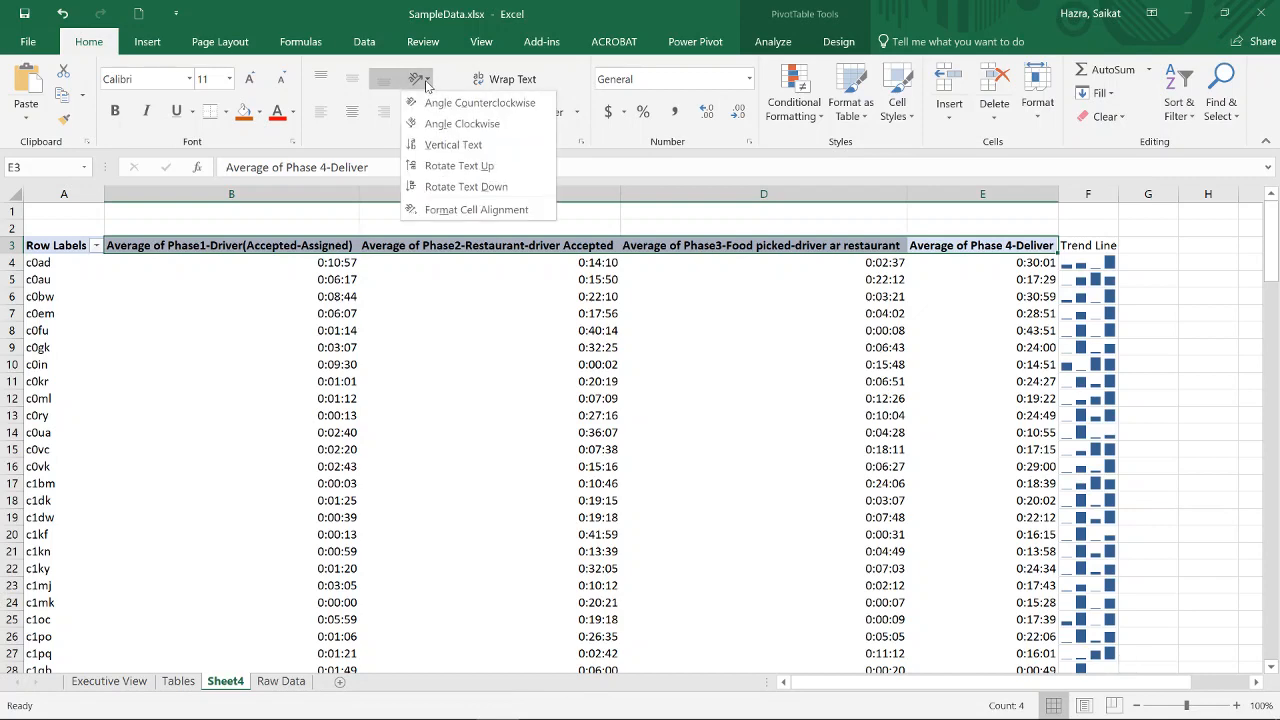
pyautogui.click(443, 167)
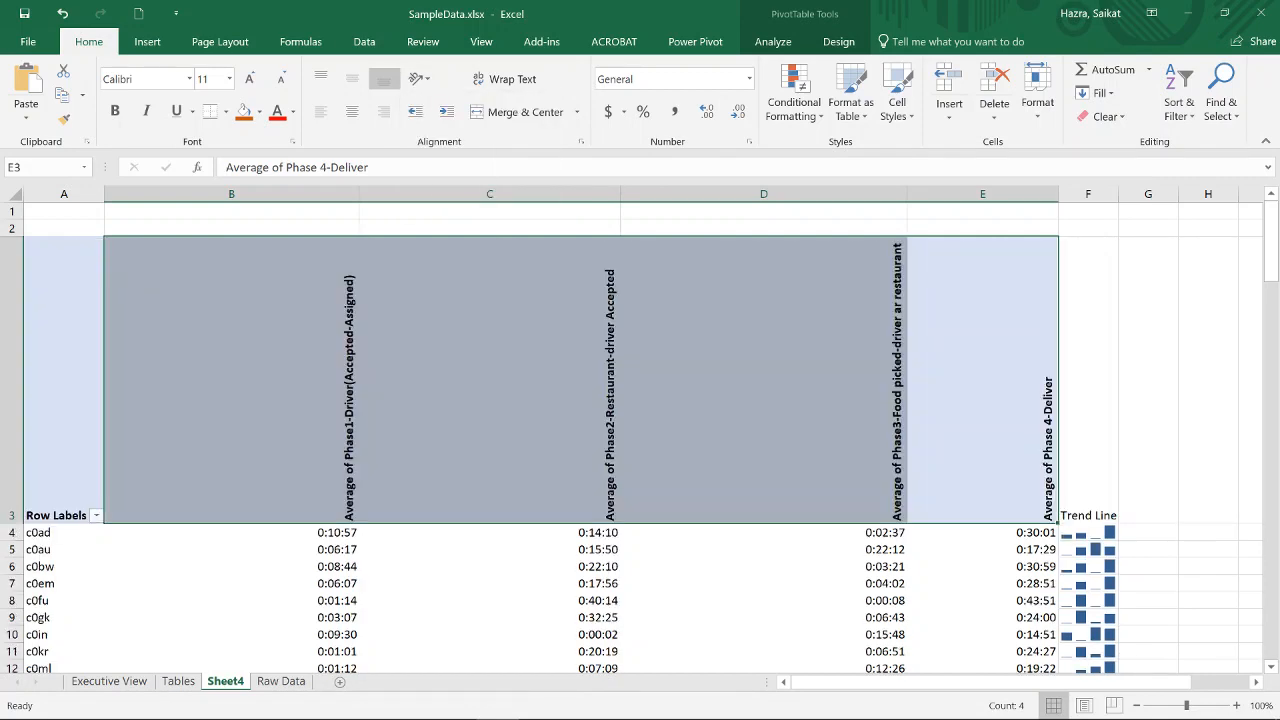
# Set the text orientation of the four average headers in B3:E3 to 45 degrees
pyautogui.click(428, 80)
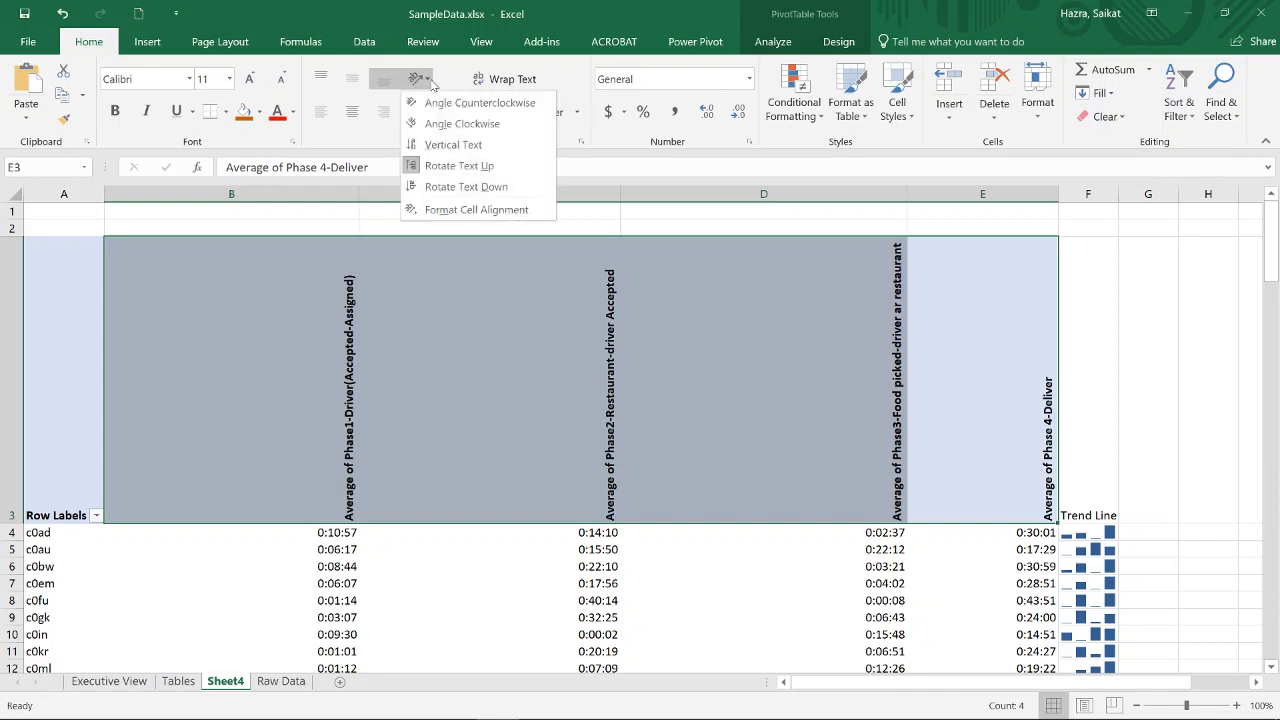
pyautogui.click(466, 211)
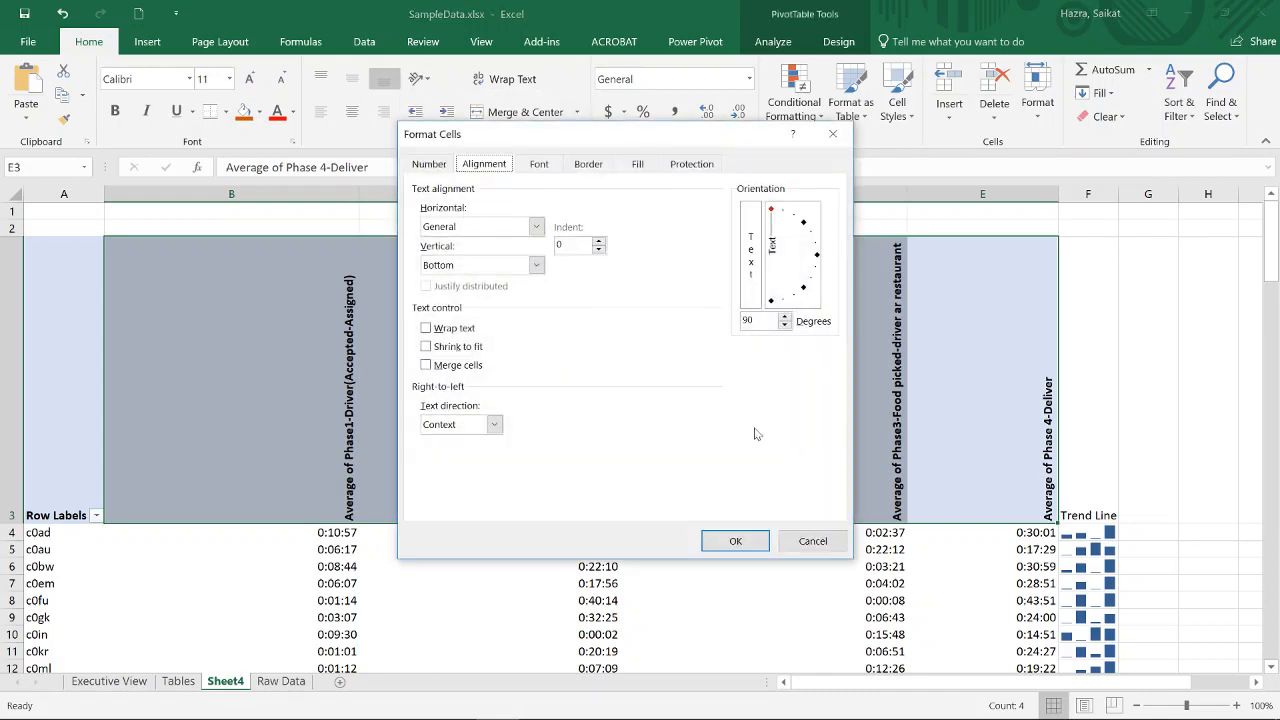
pyautogui.click(803, 225)
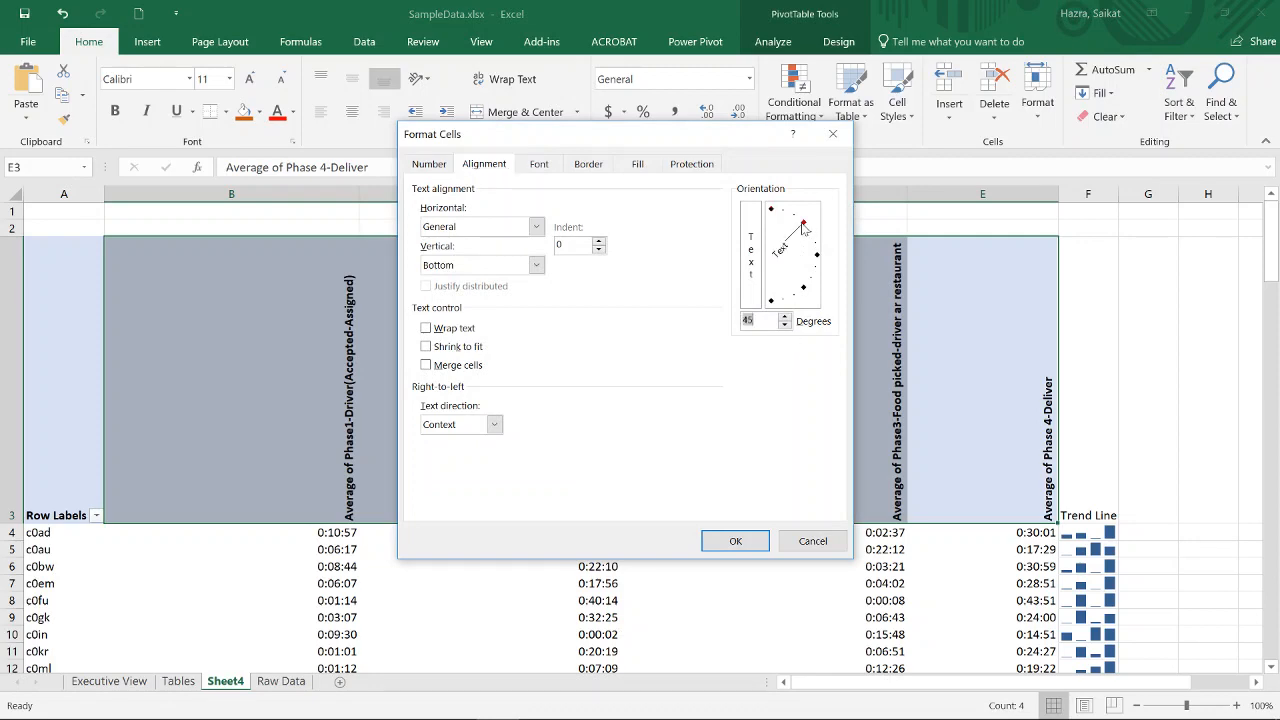
pyautogui.click(736, 543)
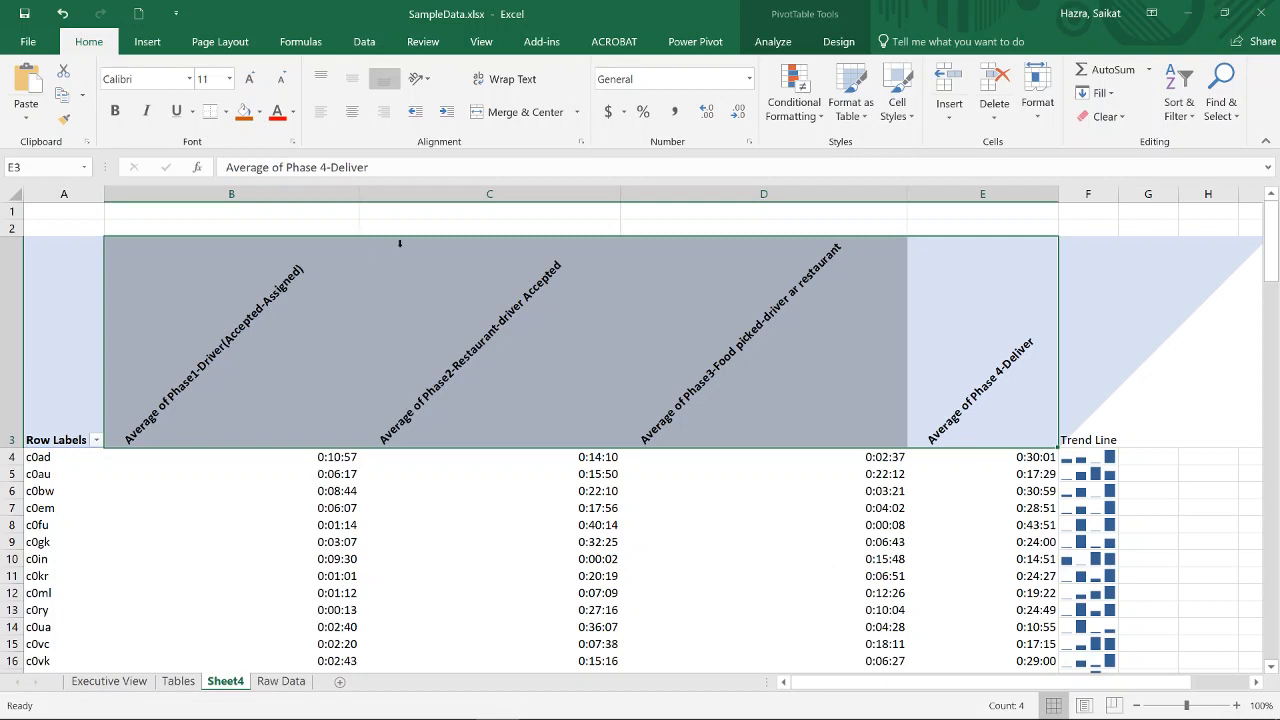
# Narrow columns B, C and D to fit their time values under the slanted headers
pyautogui.moveTo(359, 194); pyautogui.dragTo(301, 189)
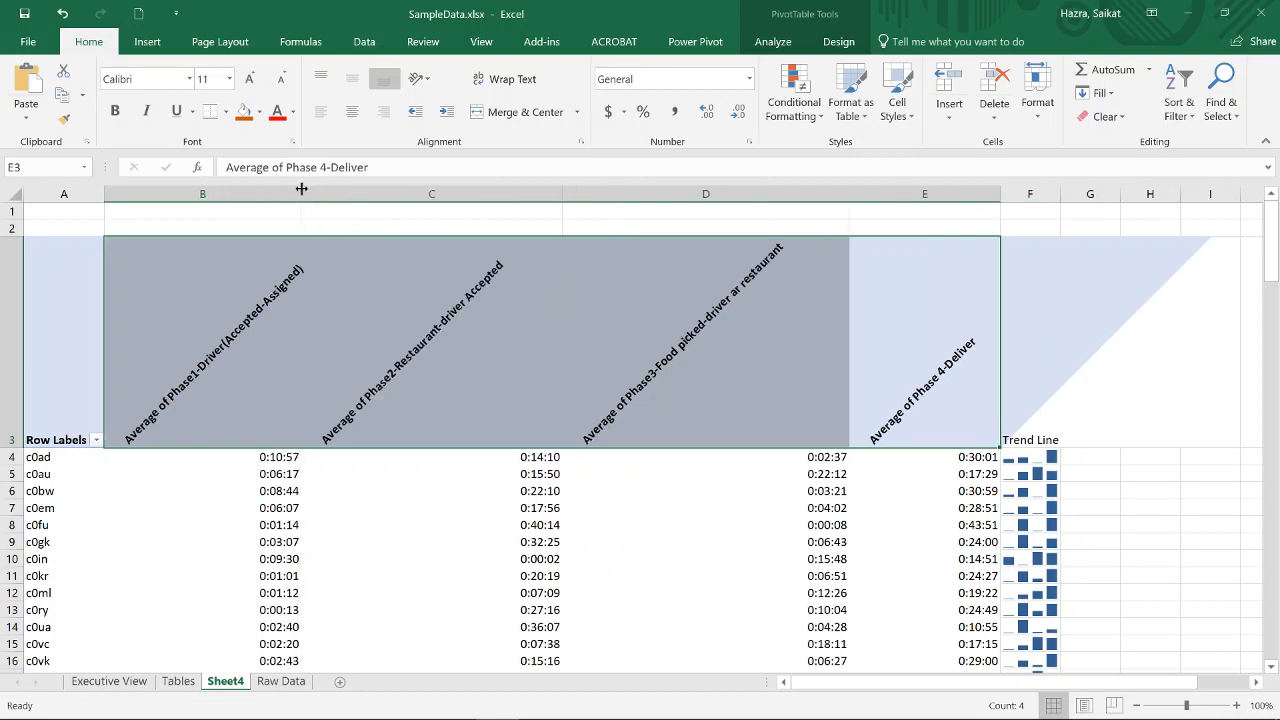
pyautogui.doubleClick(563, 194)
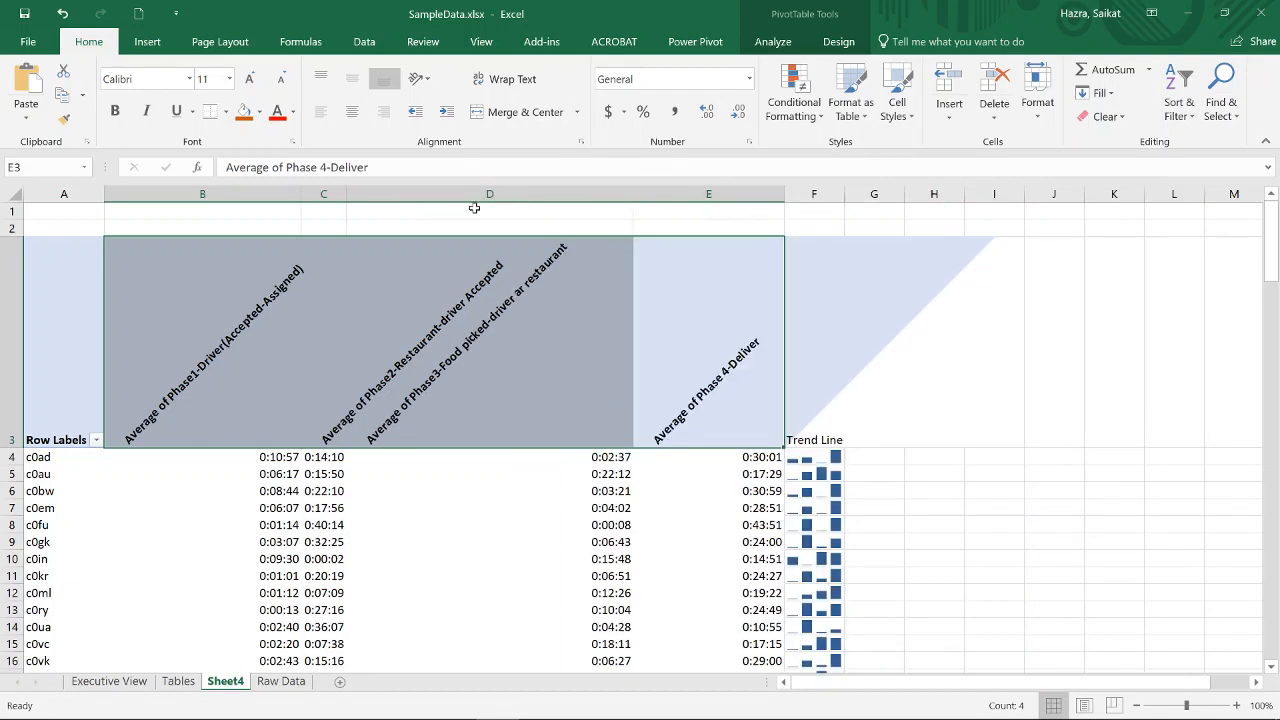
pyautogui.doubleClick(633, 194)
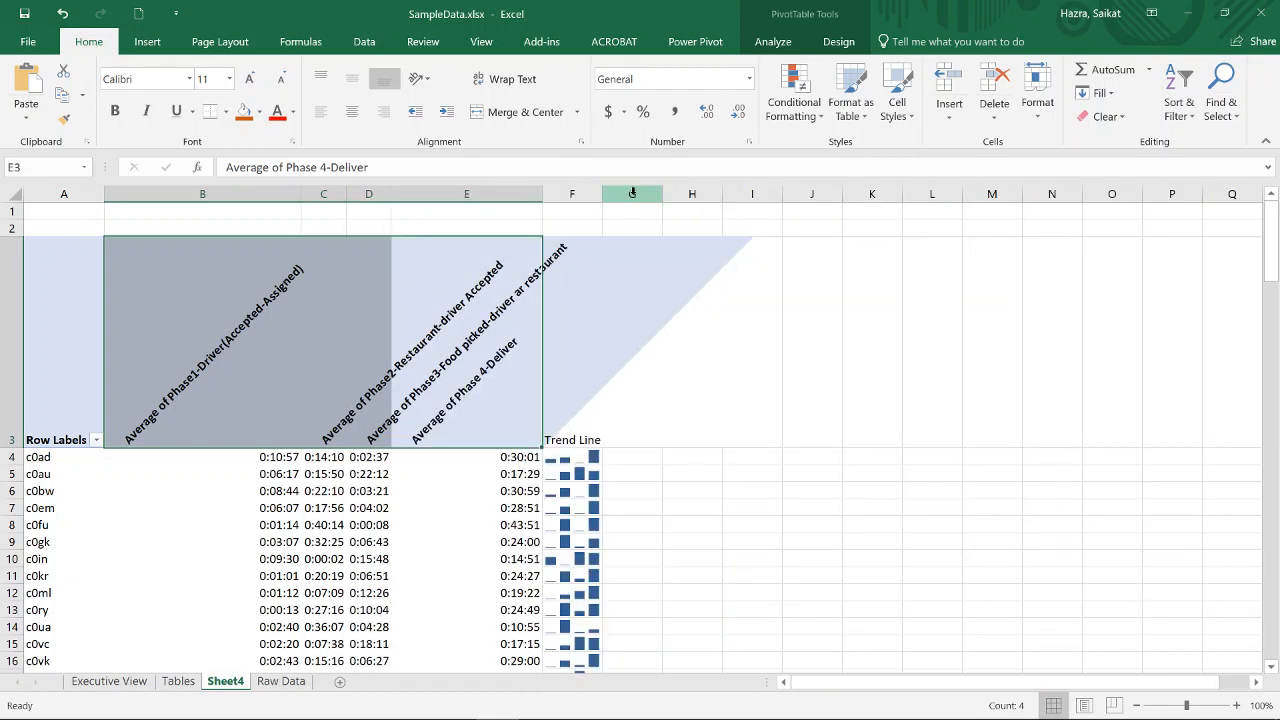
pyautogui.doubleClick(301, 194)
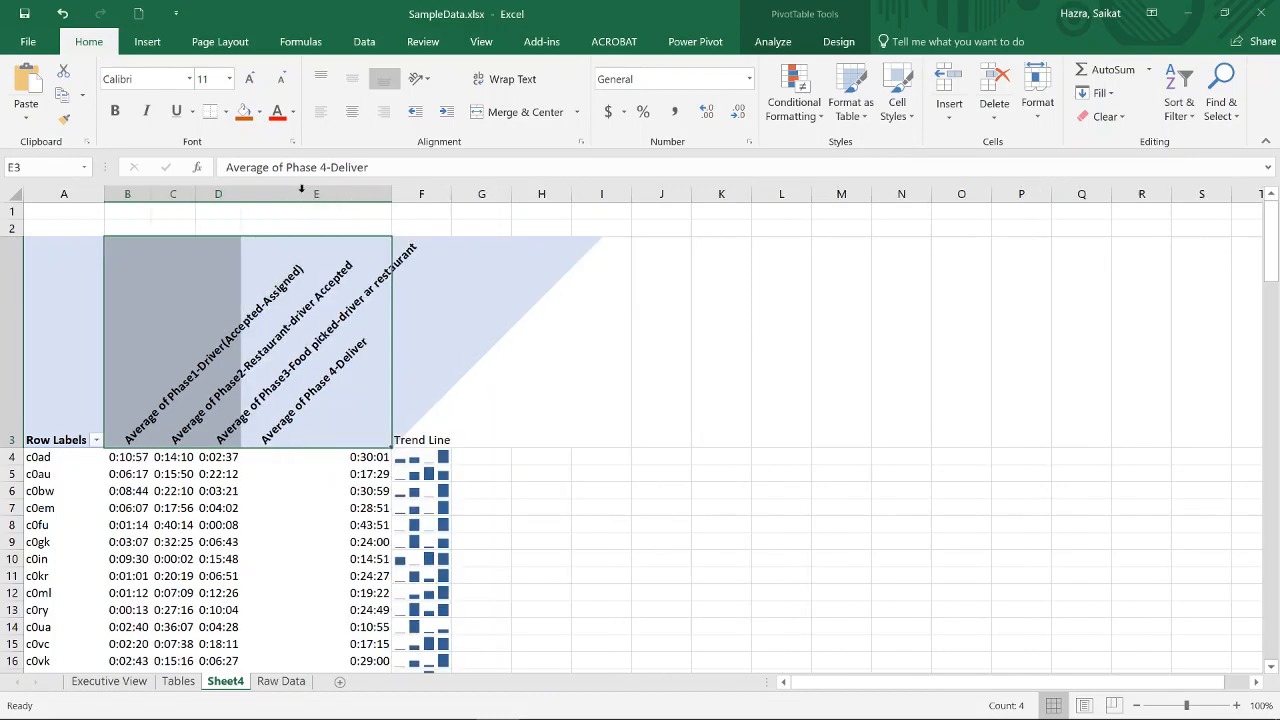
pyautogui.click(716, 458)
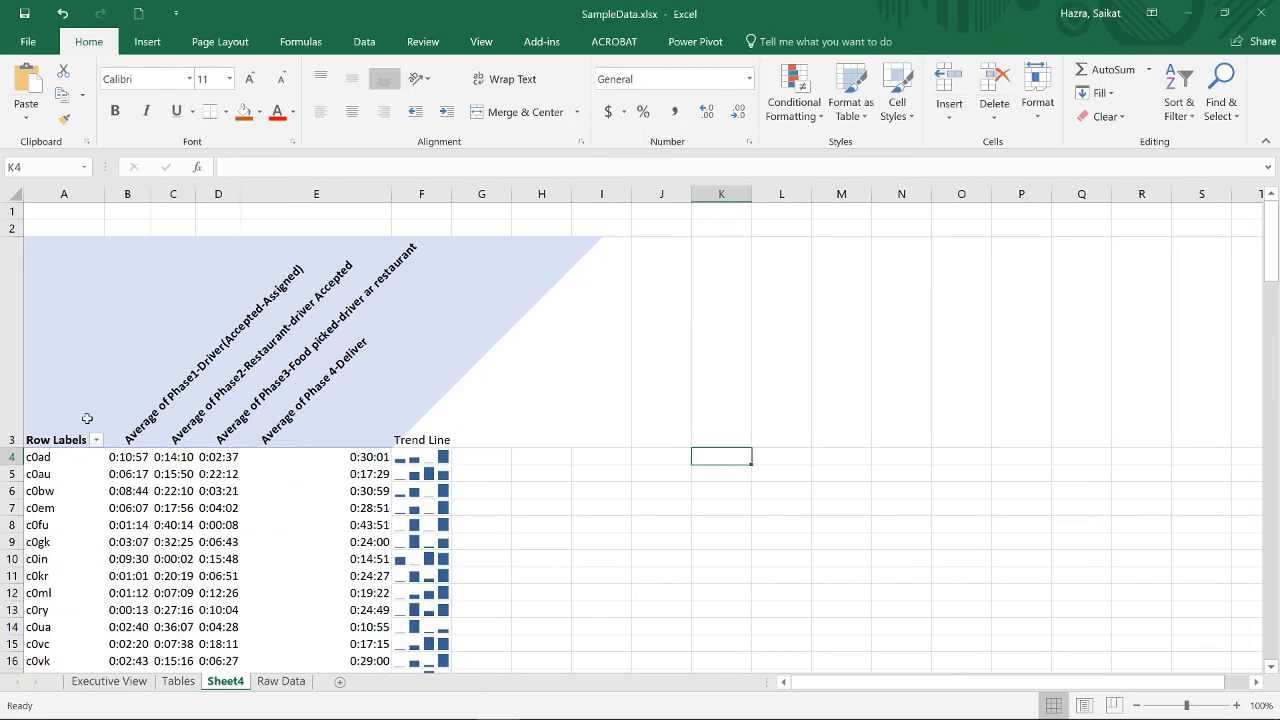
# Fill the pivot header cells A3:E3 with White, Background 1
pyautogui.moveTo(66, 330); pyautogui.dragTo(372, 345)
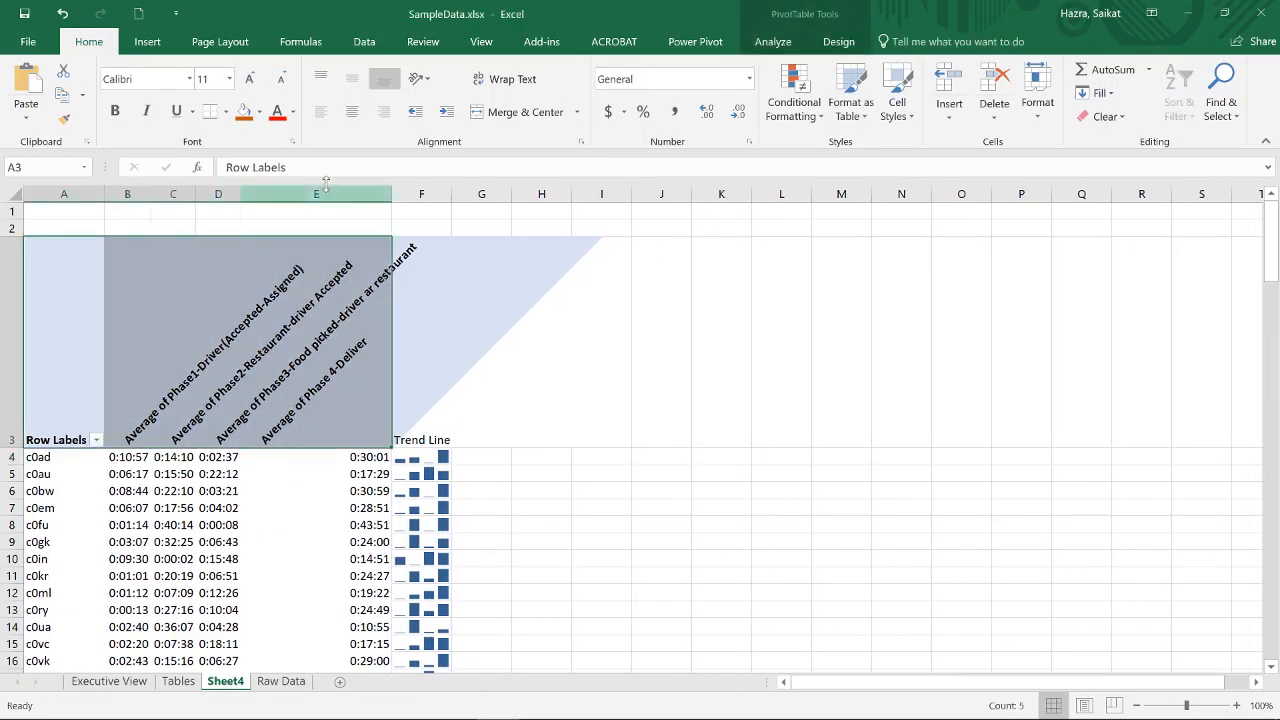
pyautogui.click(260, 117)
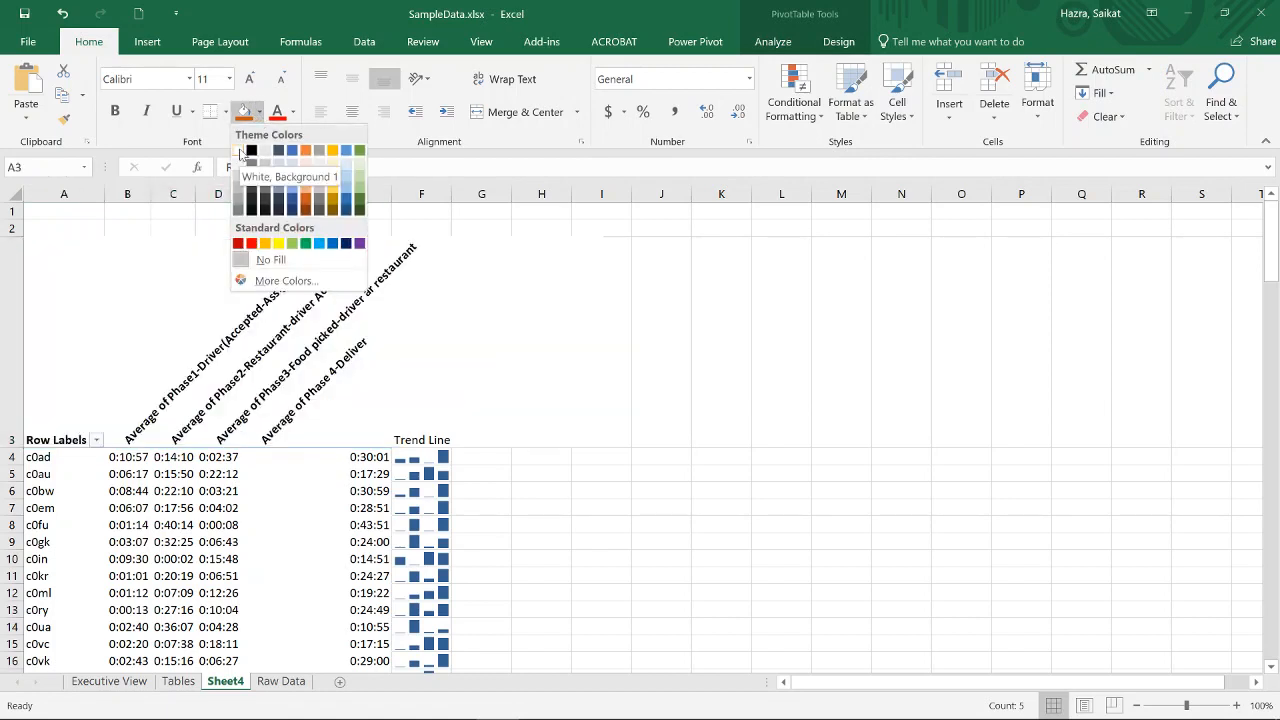
pyautogui.click(274, 258)
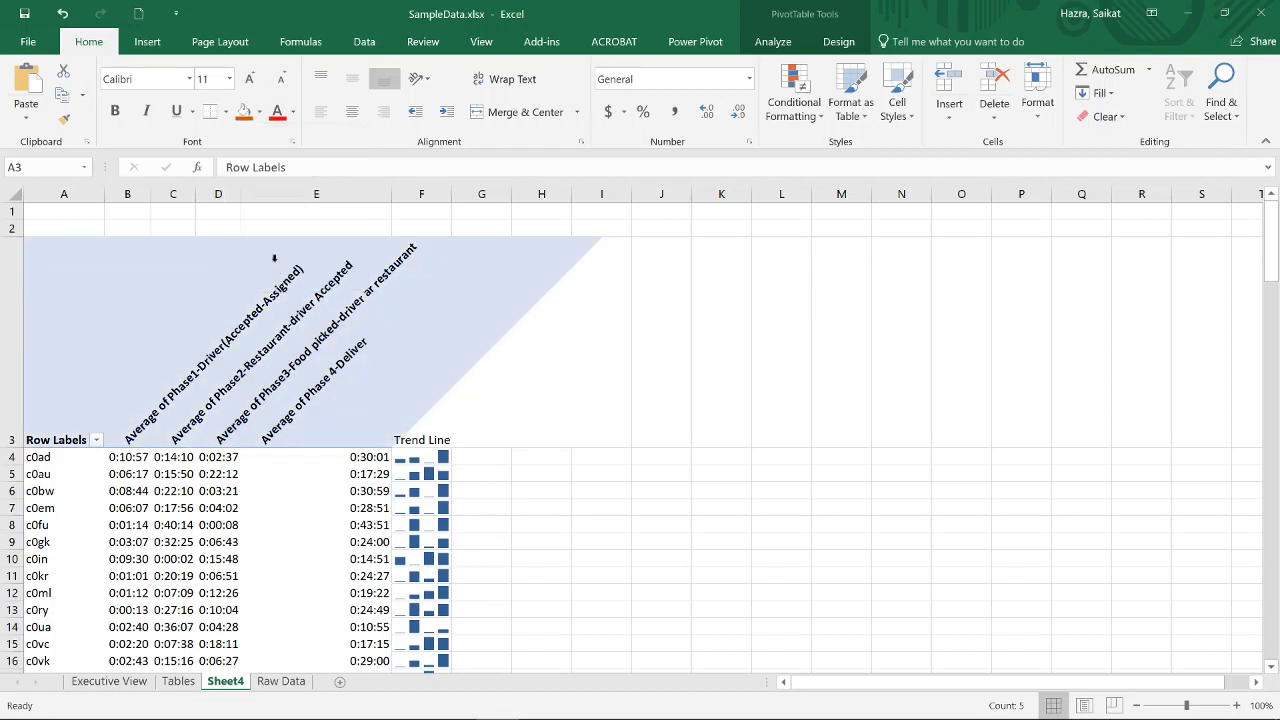
pyautogui.click(256, 113)
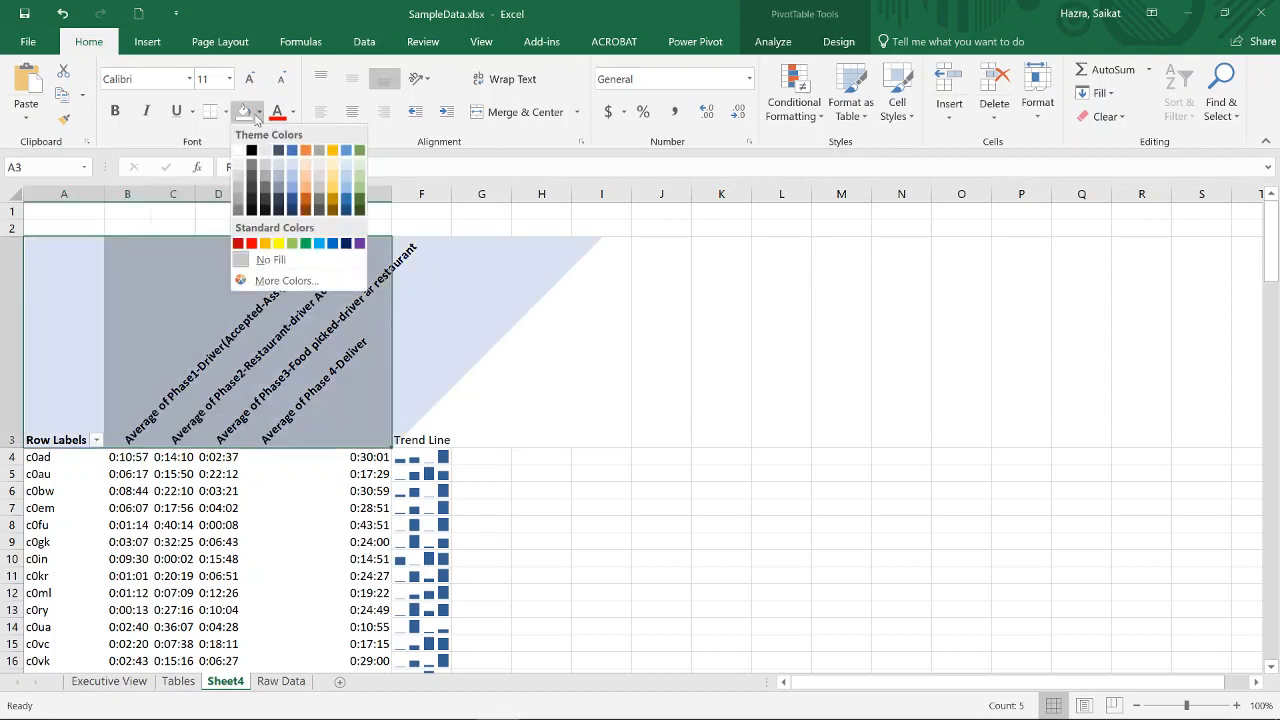
pyautogui.click(240, 153)
pyautogui.click(775, 381)
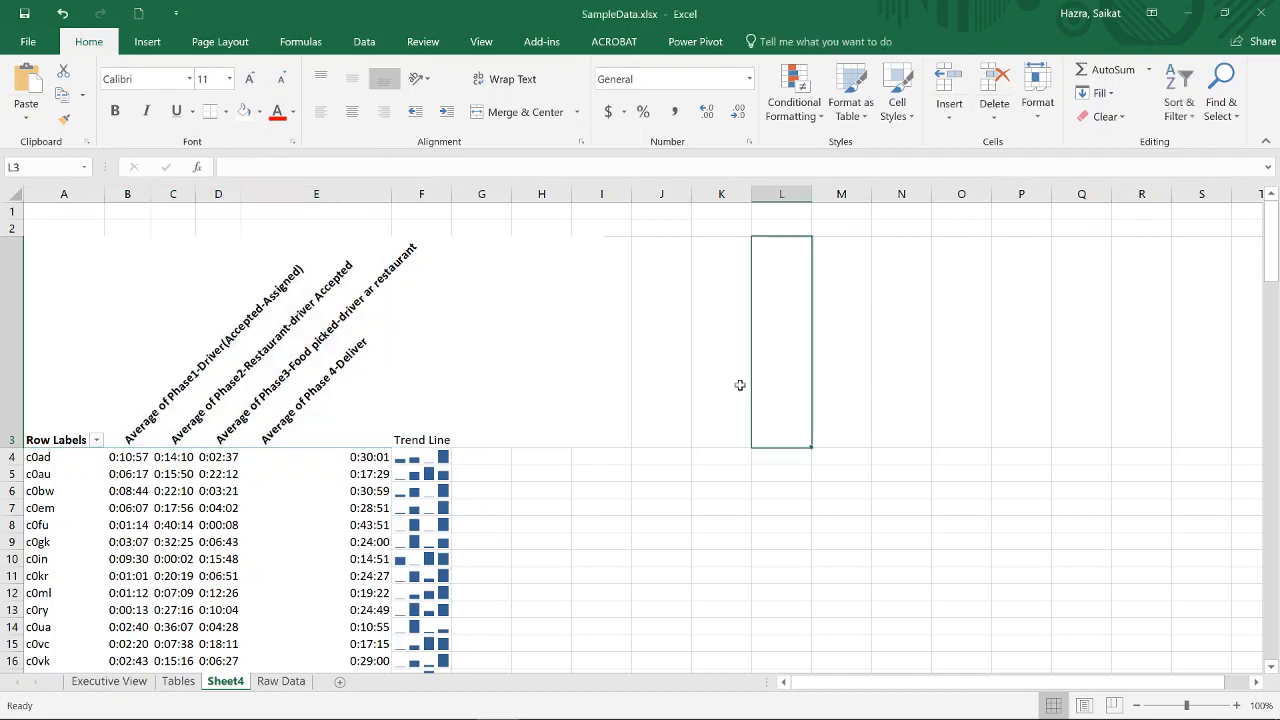
# Fit column E to the width of its time values and check the pivot layout down the rows
pyautogui.click(710, 475)
pyautogui.scroll(-1, 710, 475)
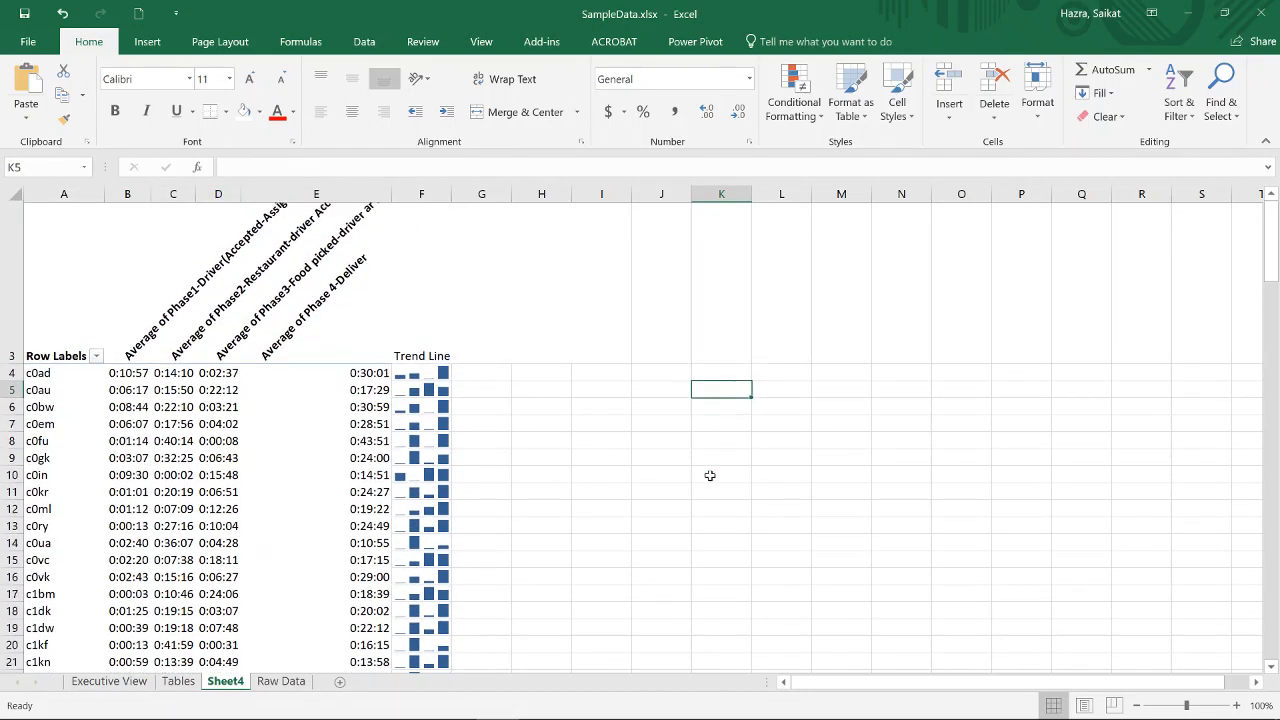
pyautogui.scroll(1, 710, 475)
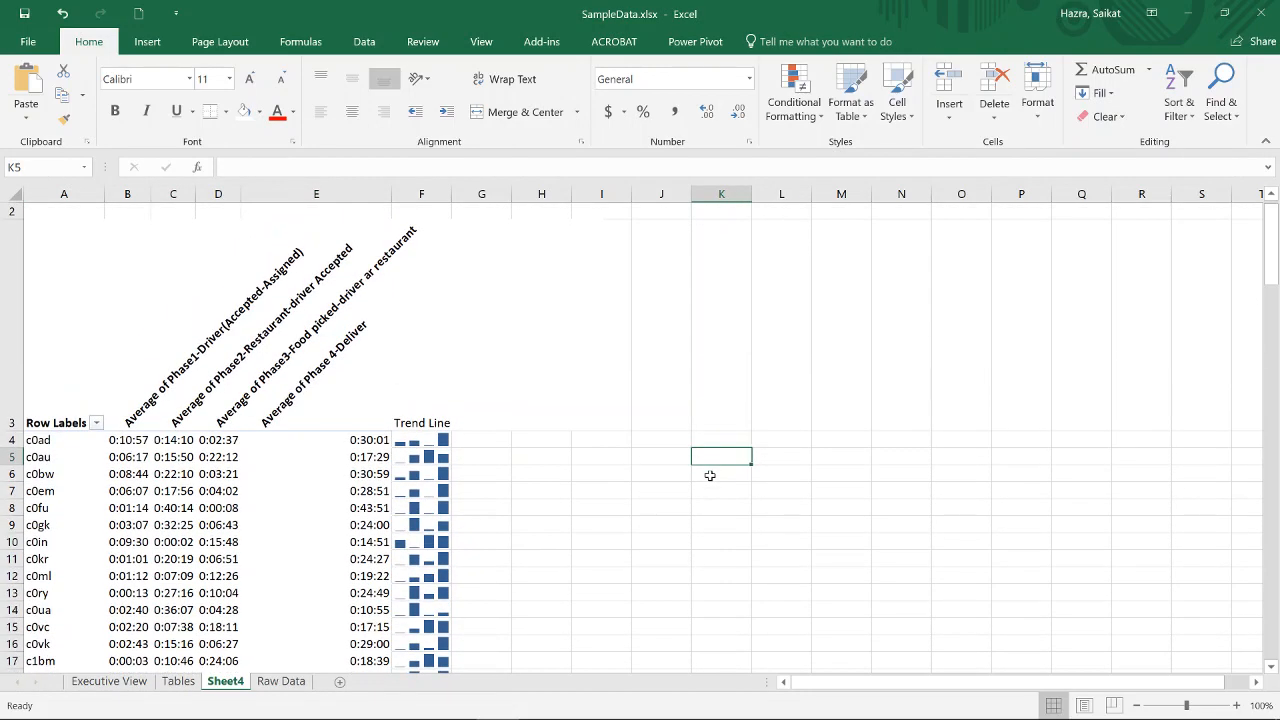
pyautogui.doubleClick(390, 194)
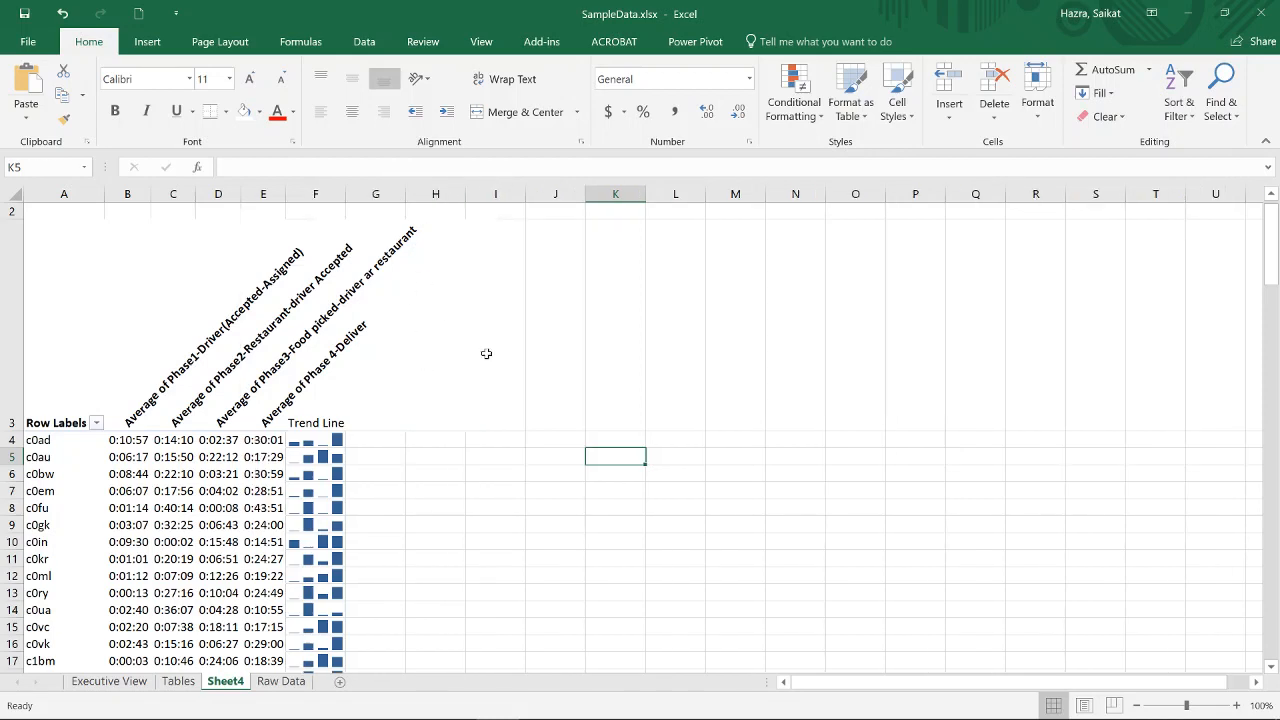
pyautogui.scroll(-1, 405, 492)
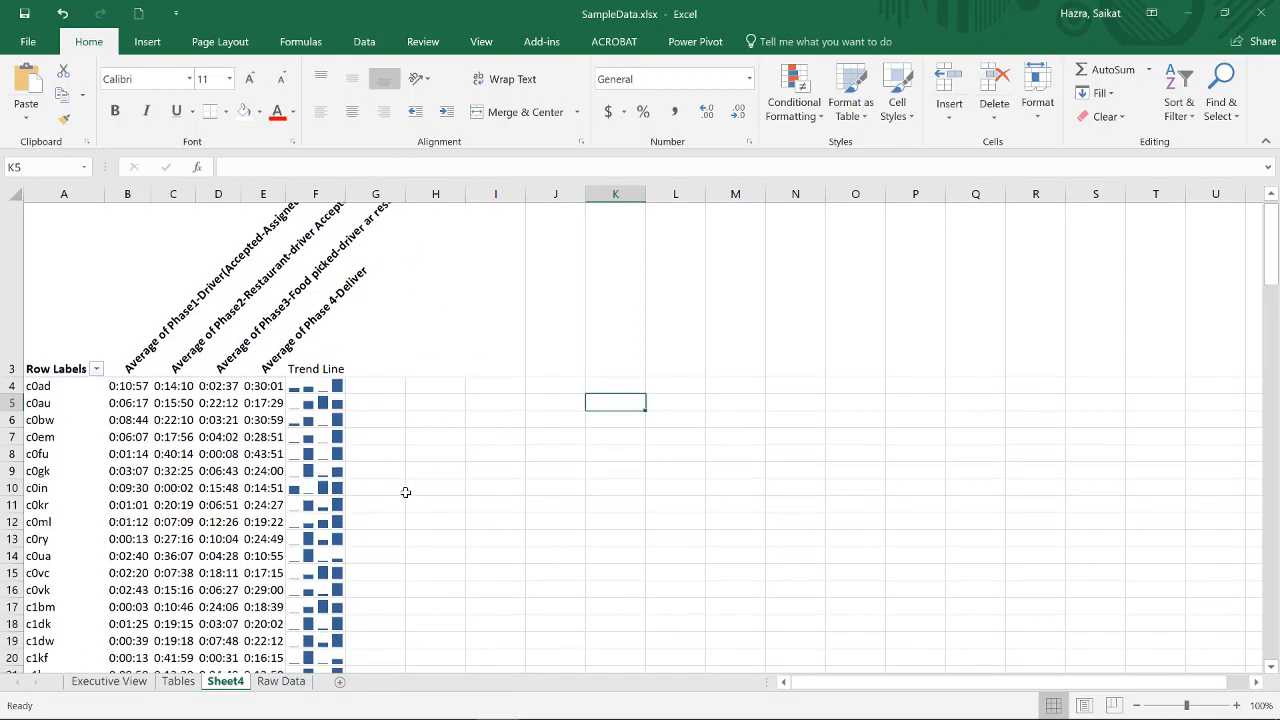
pyautogui.scroll(-4, 405, 492)
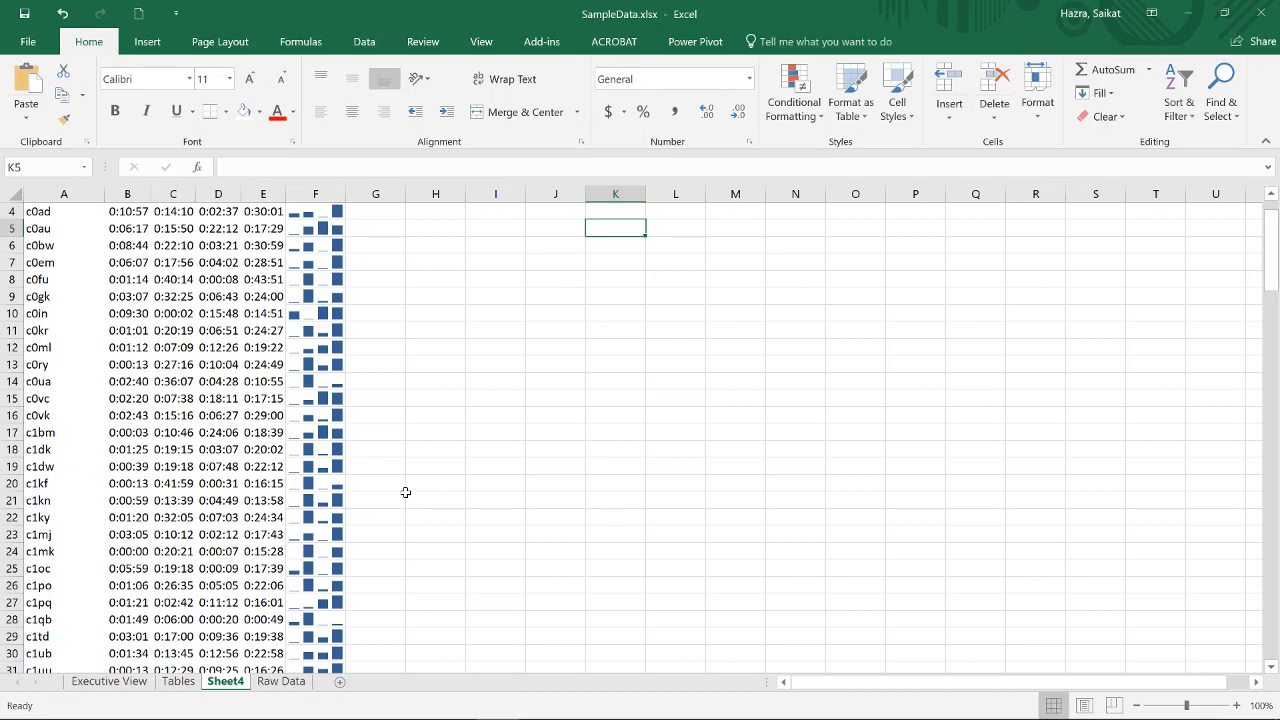
pyautogui.scroll(5, 405, 492)
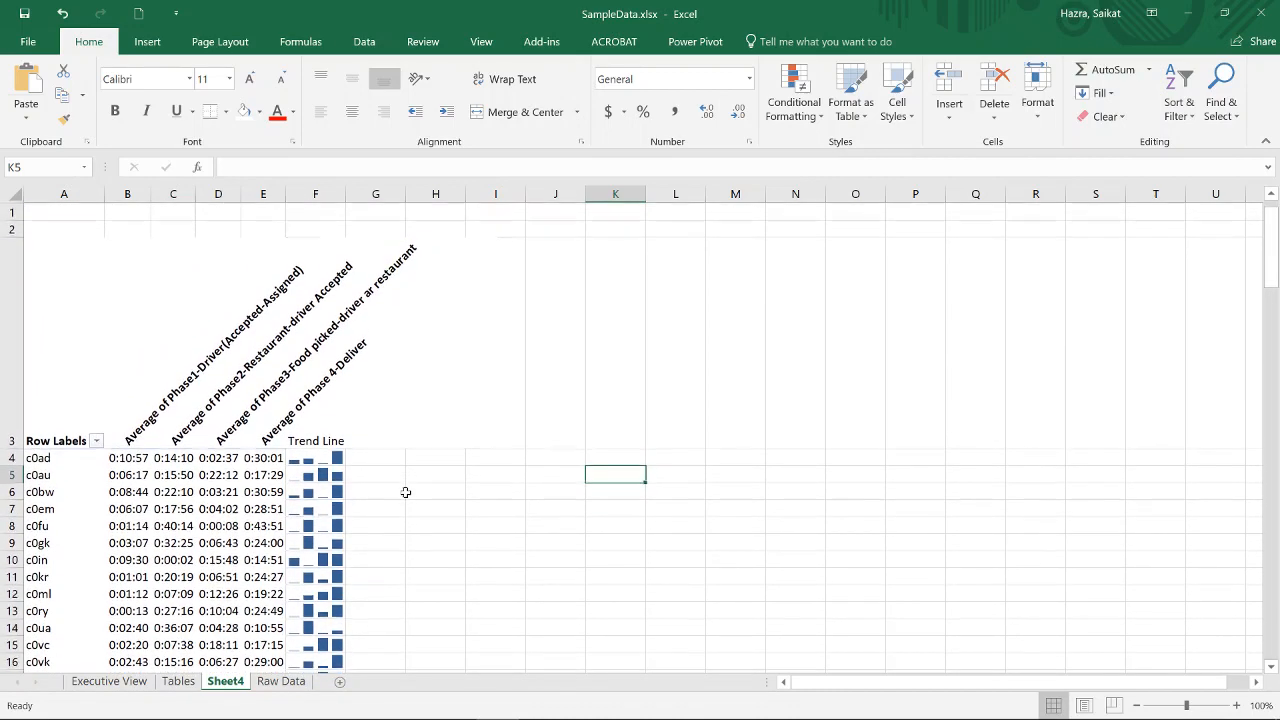
# Rename Sheet4 to "Phase Level Trend" and place it between the Executive View and Tables sheets
pyautogui.scroll(-1, 405, 492)
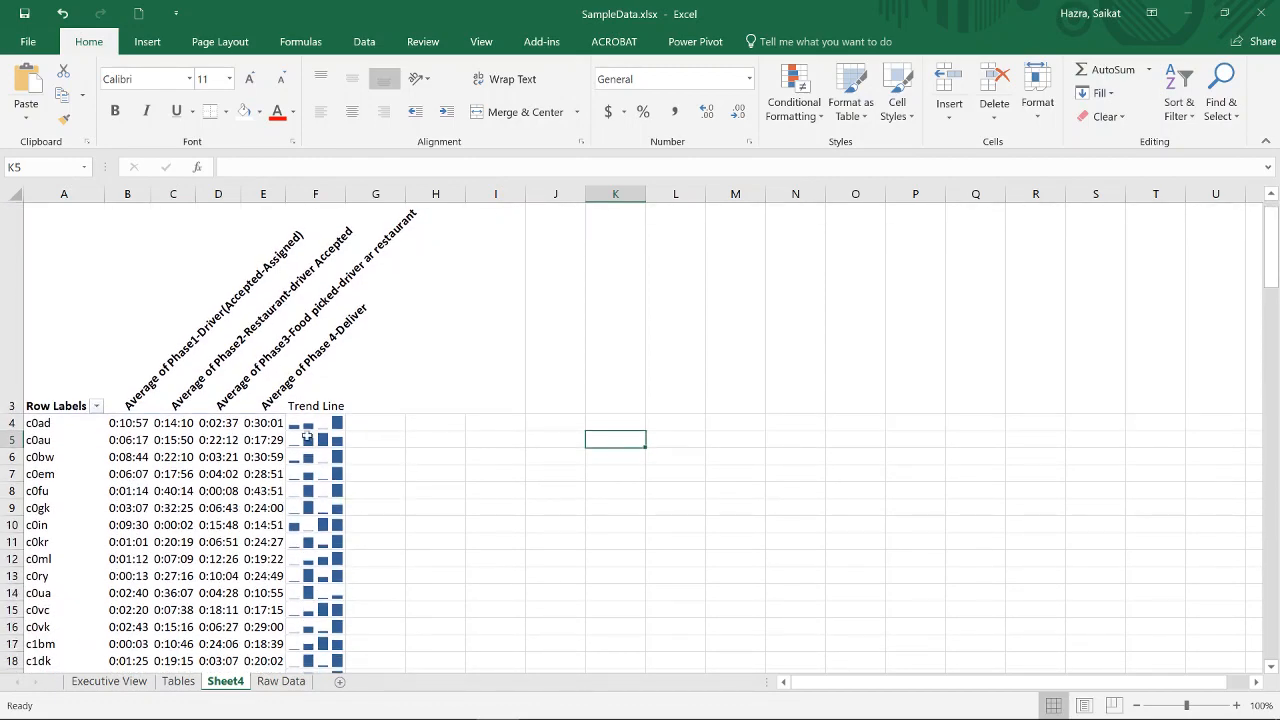
pyautogui.doubleClick(226, 681)
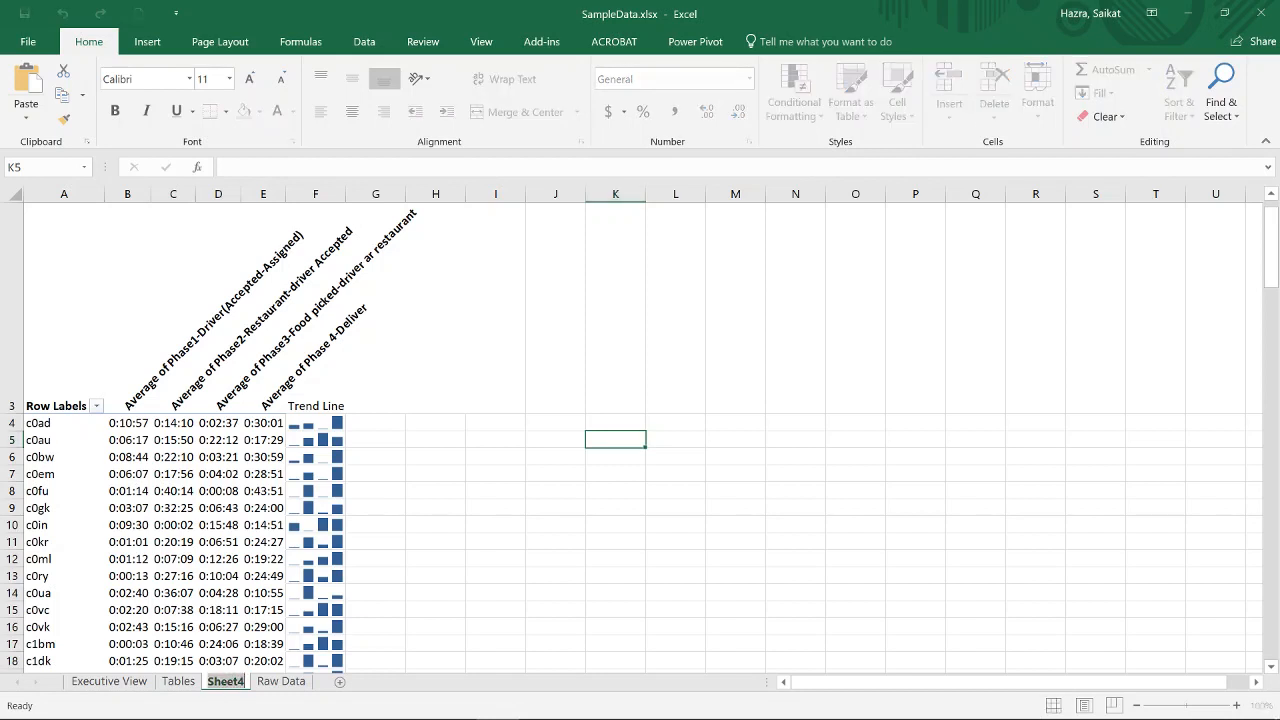
pyautogui.write('Phase')
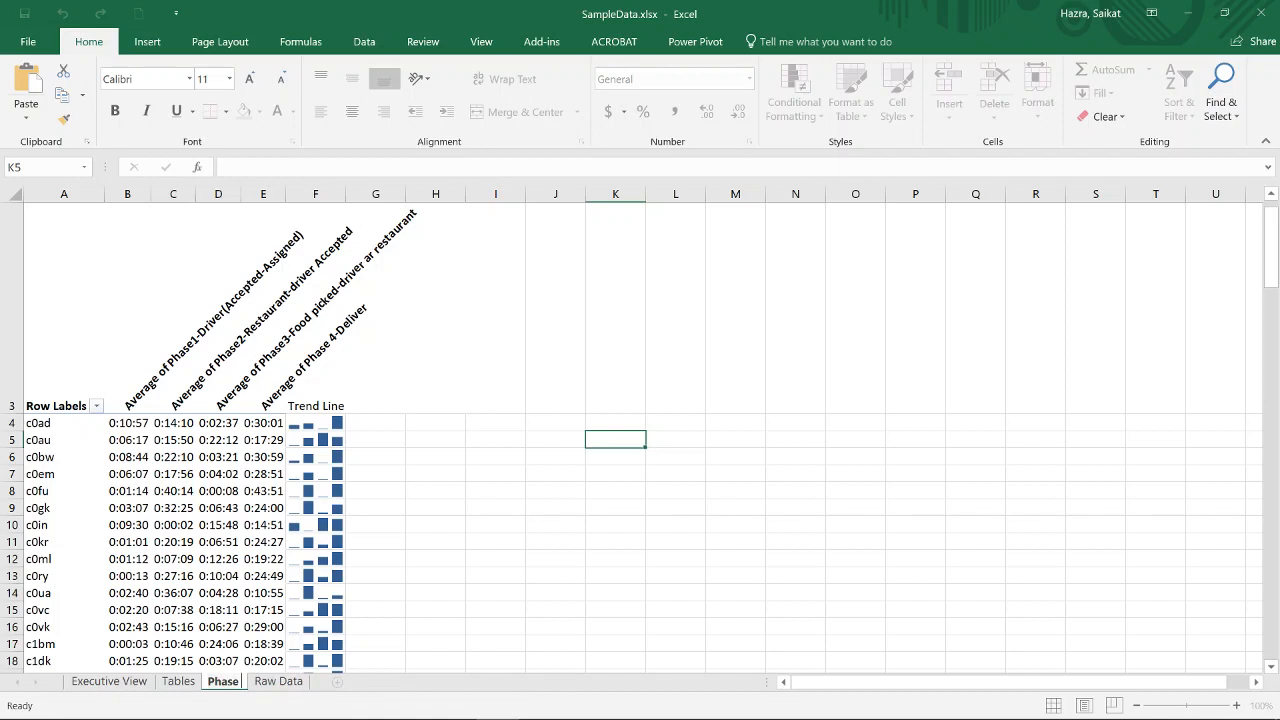
pyautogui.write(' Level')
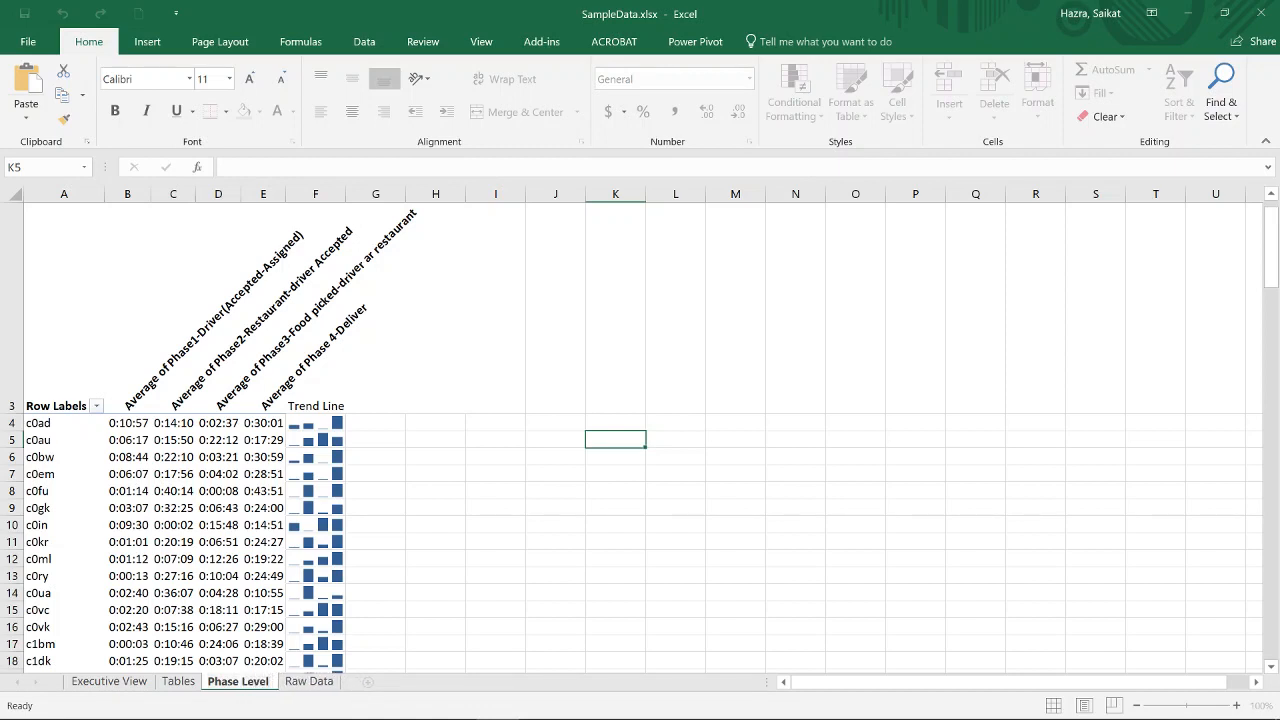
pyautogui.write(' Trend')
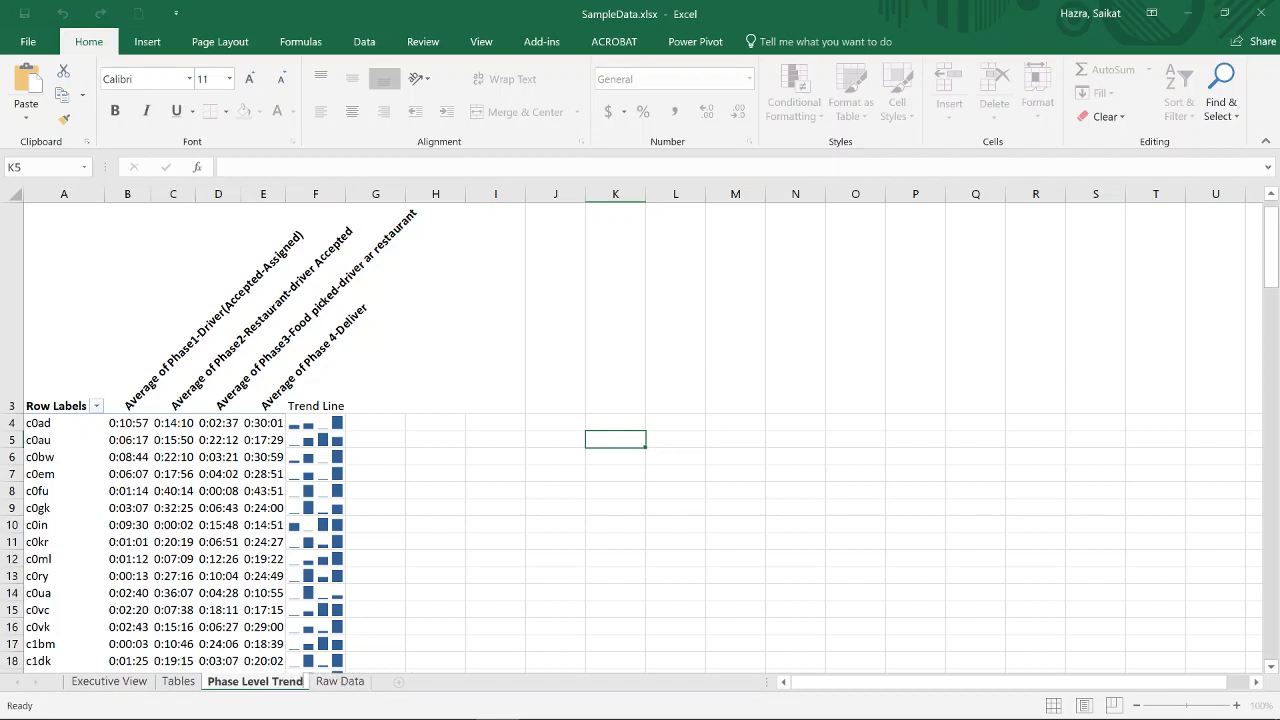
pyautogui.press('Return')
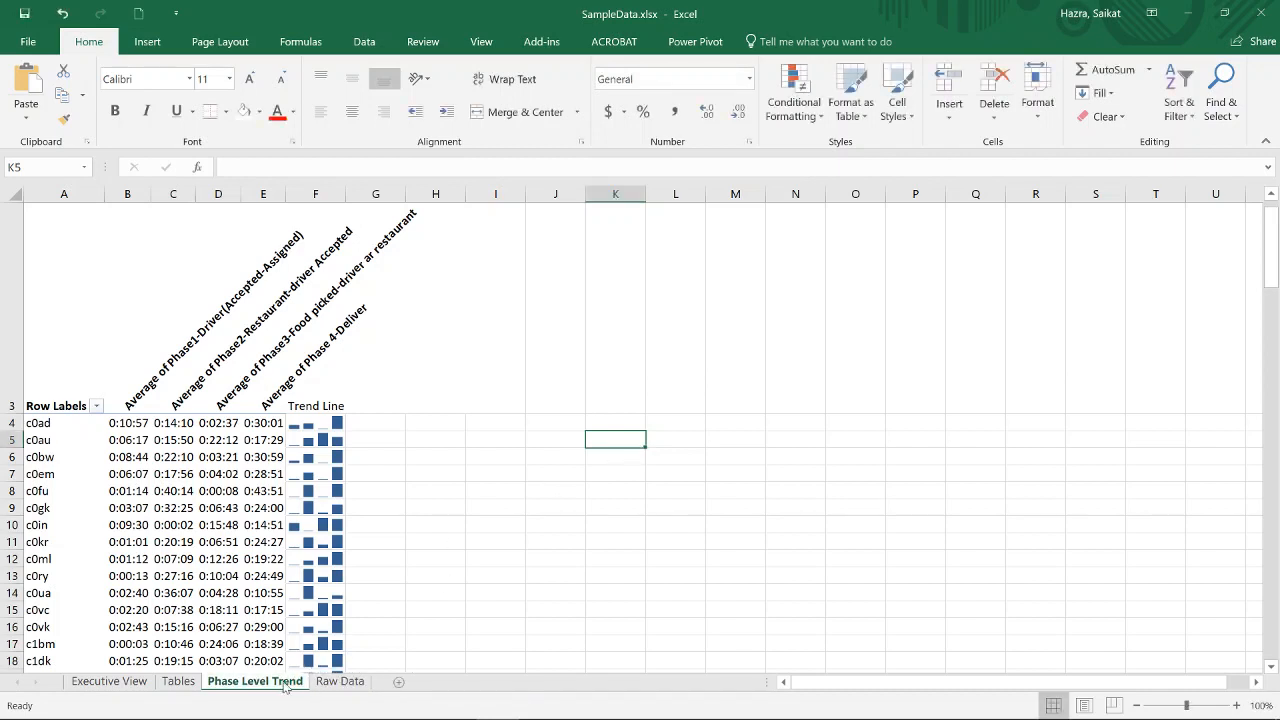
pyautogui.moveTo(285, 685); pyautogui.dragTo(183, 685)
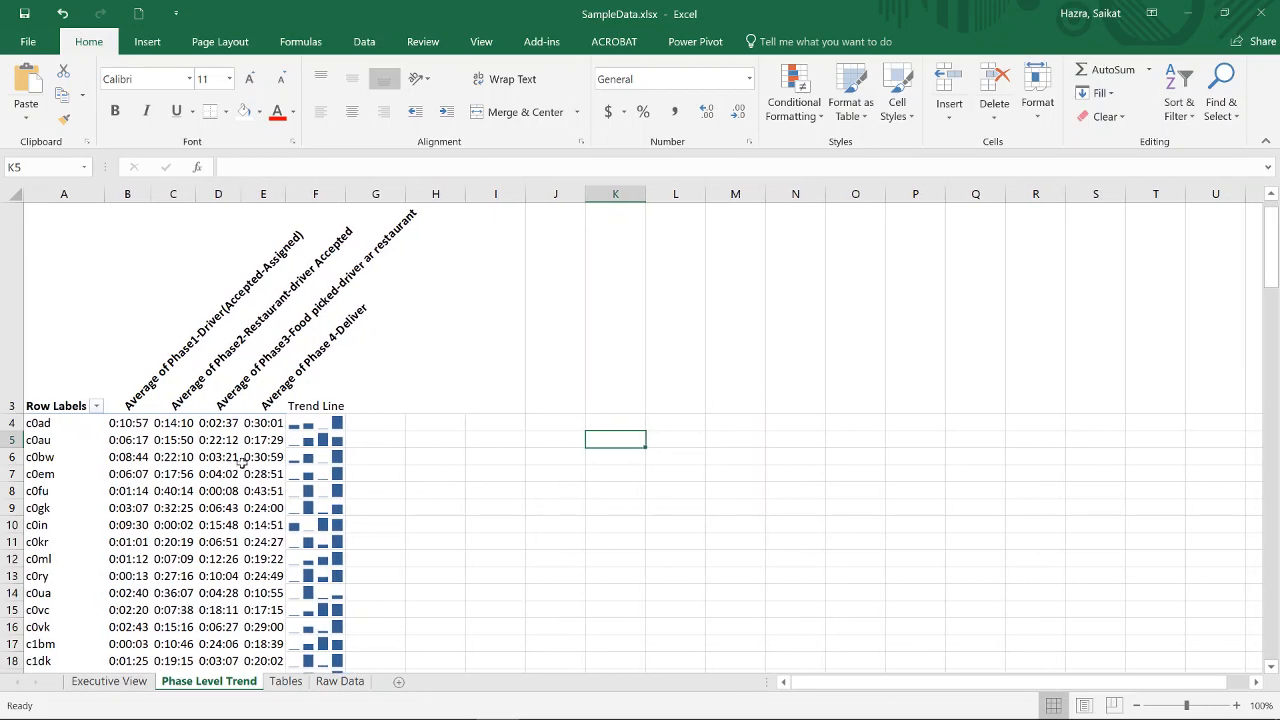
# Insert an area slicer for the phase pivot and place it over columns J to L beside the slanted headers
pyautogui.click(238, 472)
pyautogui.click(776, 42)
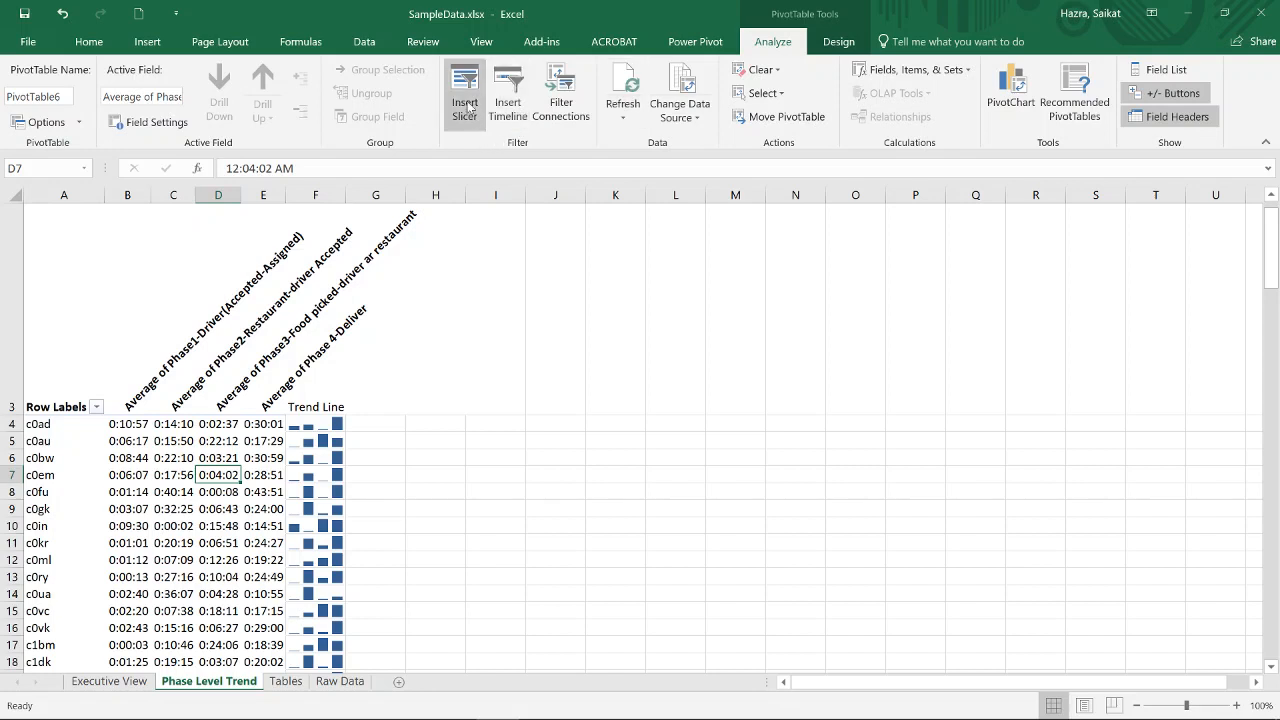
pyautogui.click(465, 106)
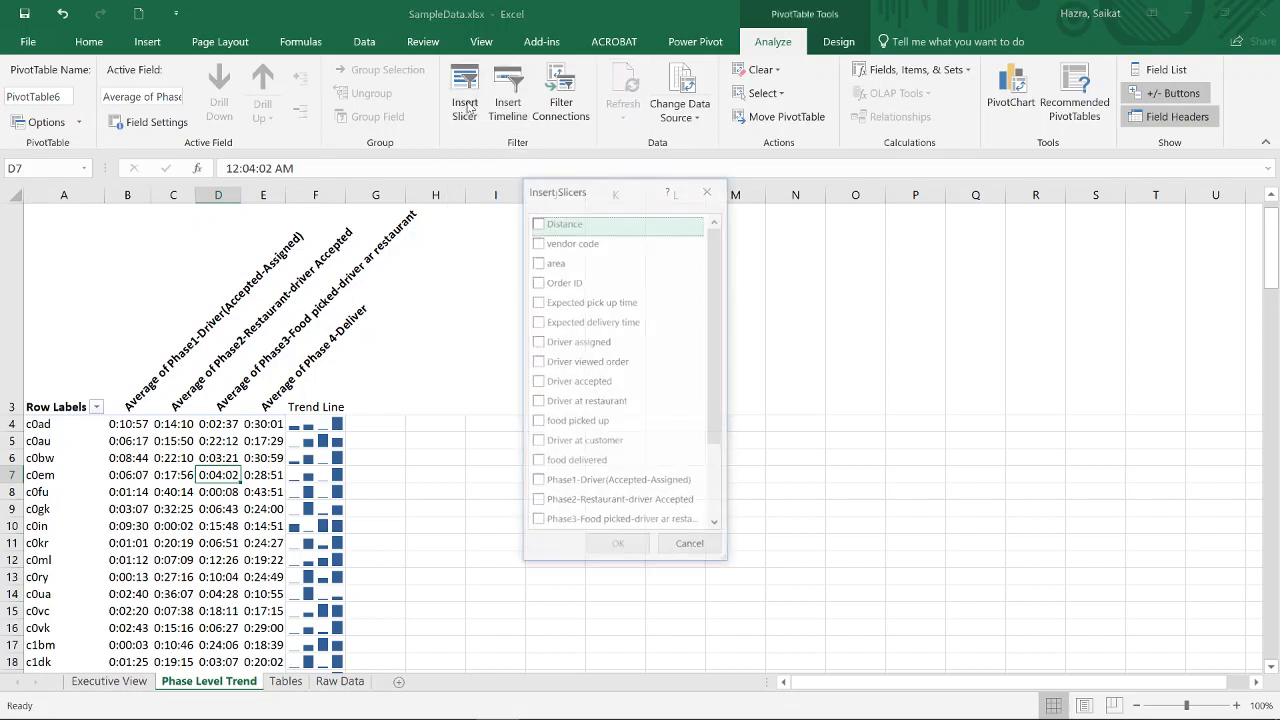
pyautogui.click(537, 262)
pyautogui.click(637, 552)
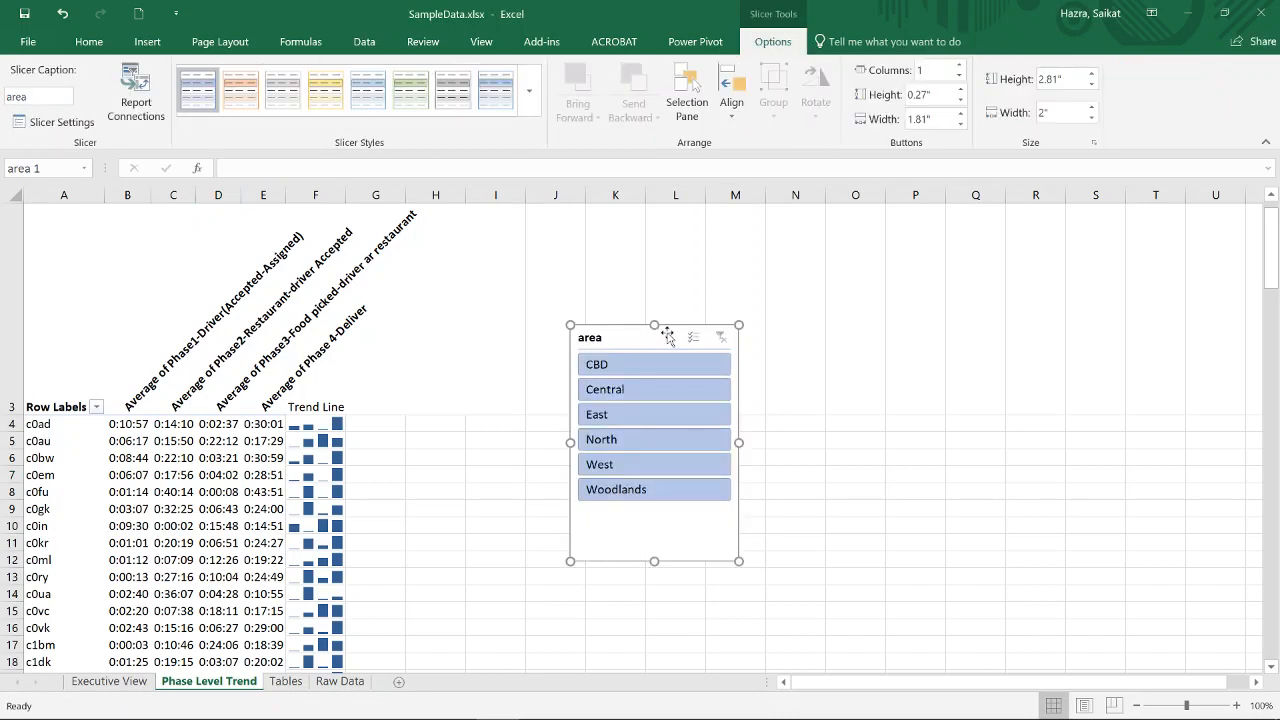
pyautogui.moveTo(667, 335); pyautogui.dragTo(625, 211)
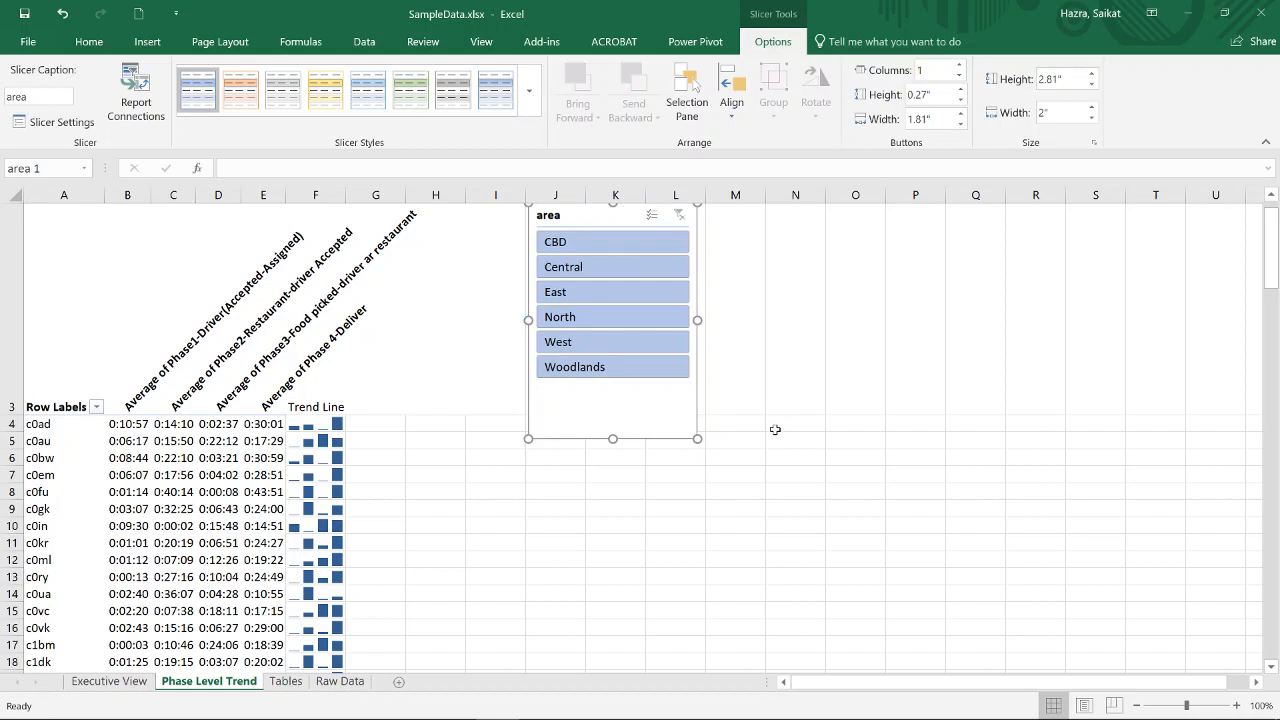
# Test the area slicer by filtering the pivot to East and to West, and clear the filter
pyautogui.click(614, 293)
pyautogui.click(622, 347)
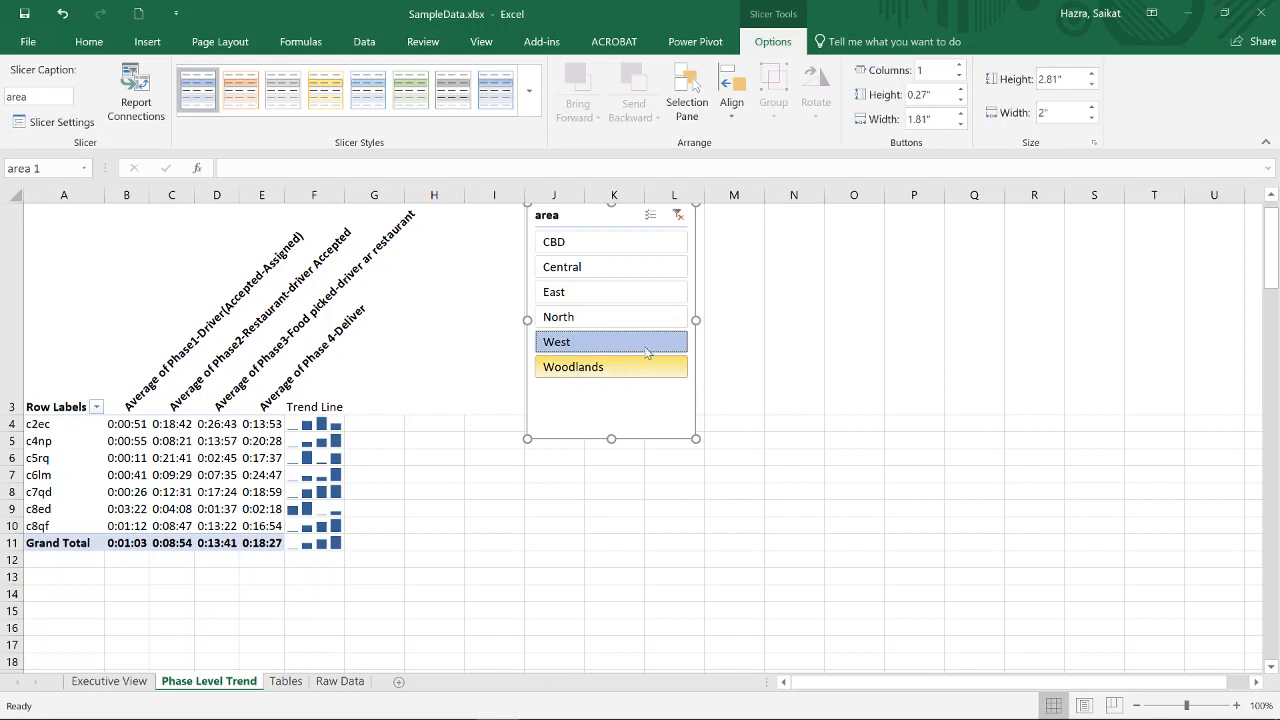
pyautogui.click(678, 215)
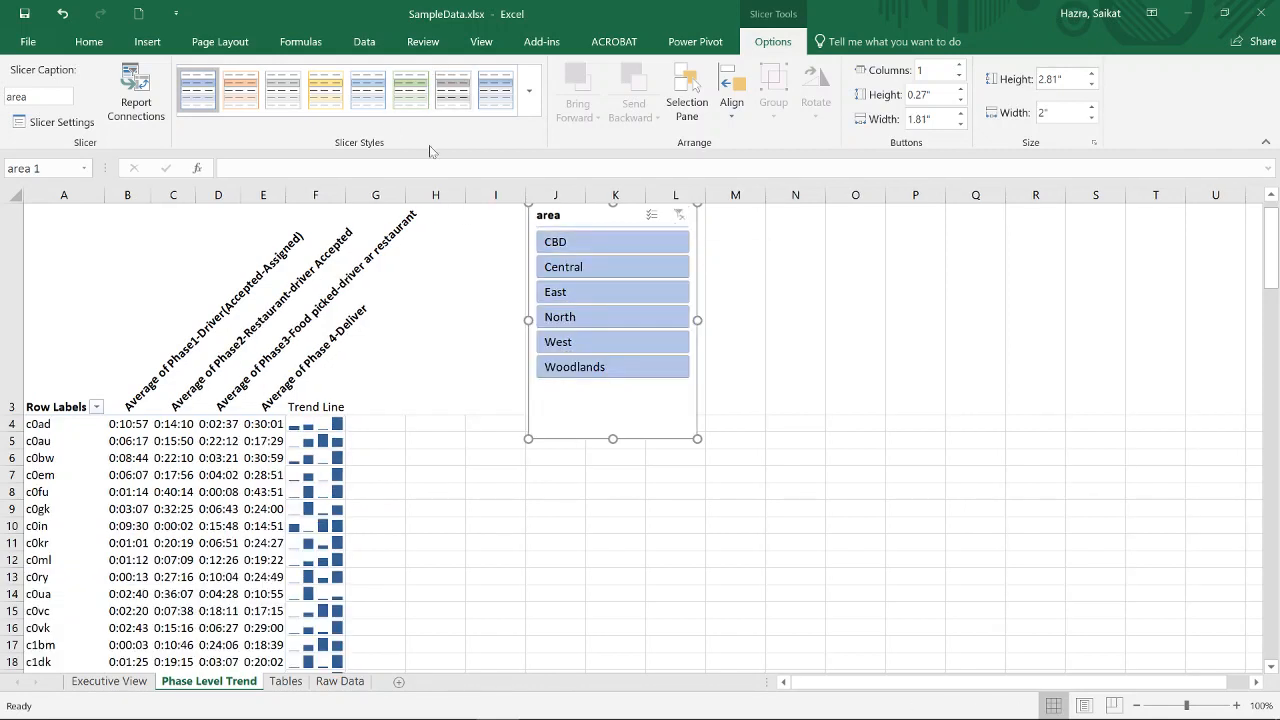
# Hide the gridlines on the Phase Level Trend sheet
pyautogui.click(668, 544)
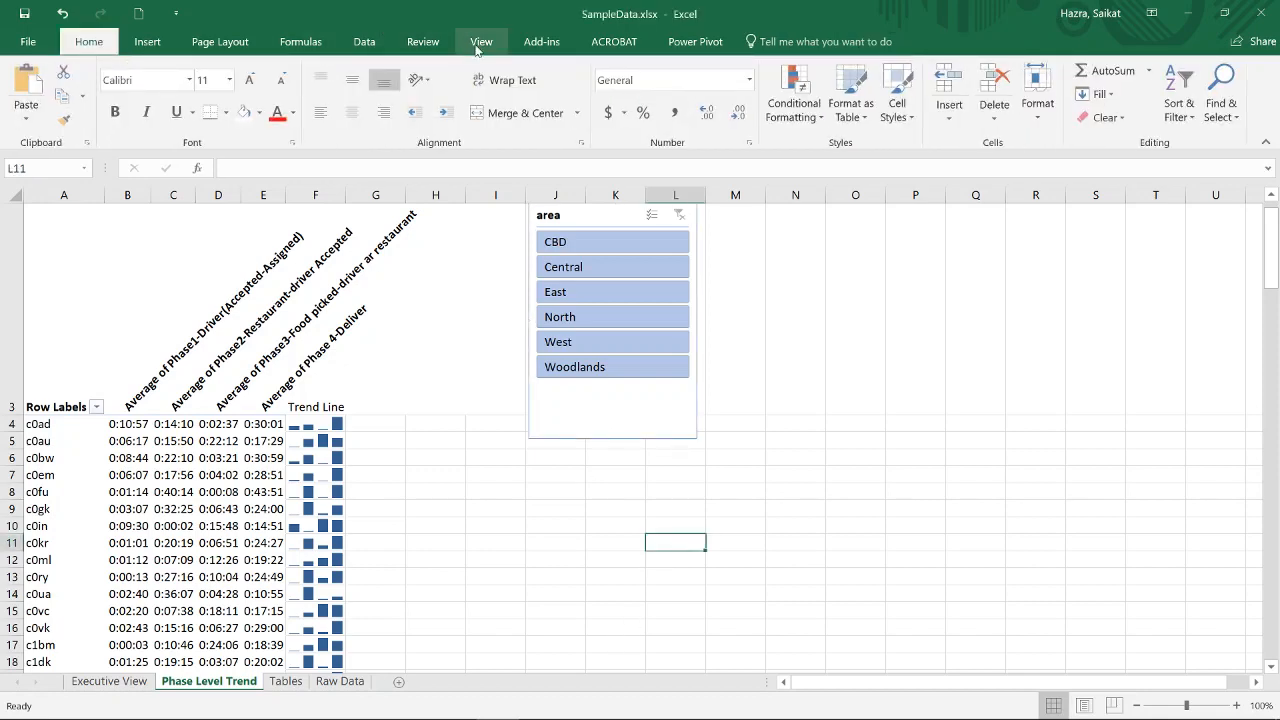
pyautogui.click(480, 43)
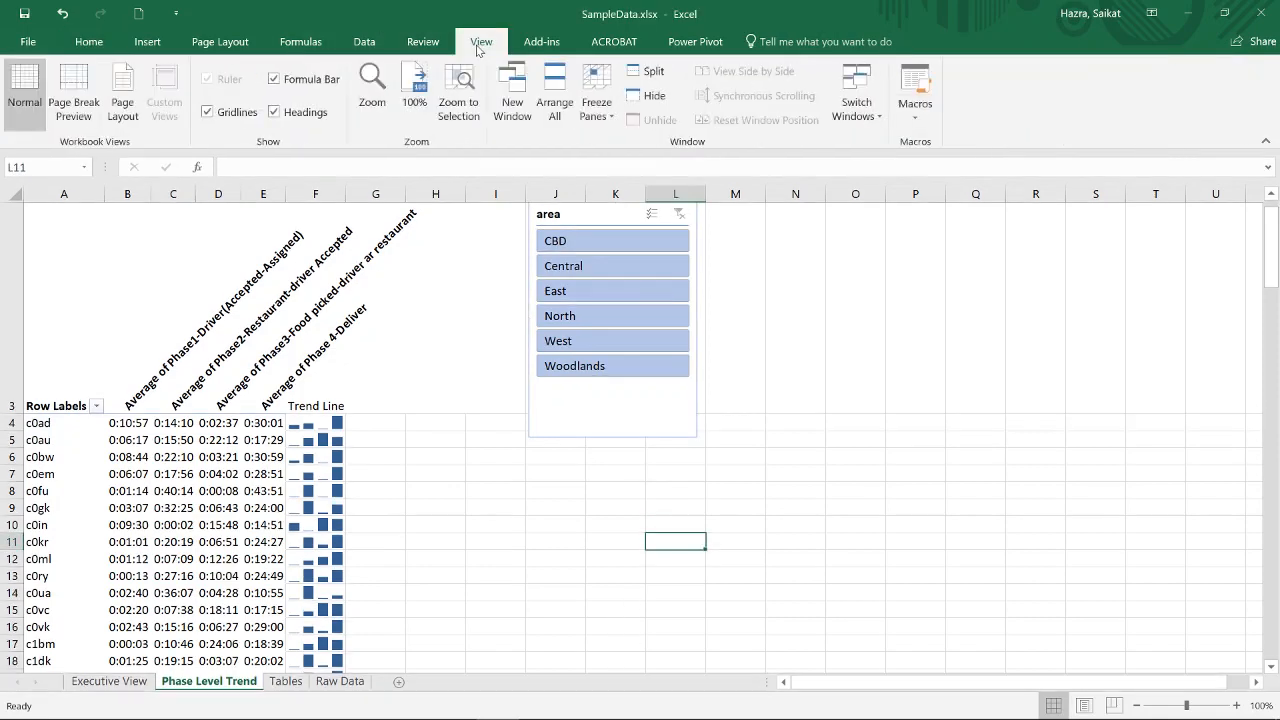
pyautogui.click(207, 111)
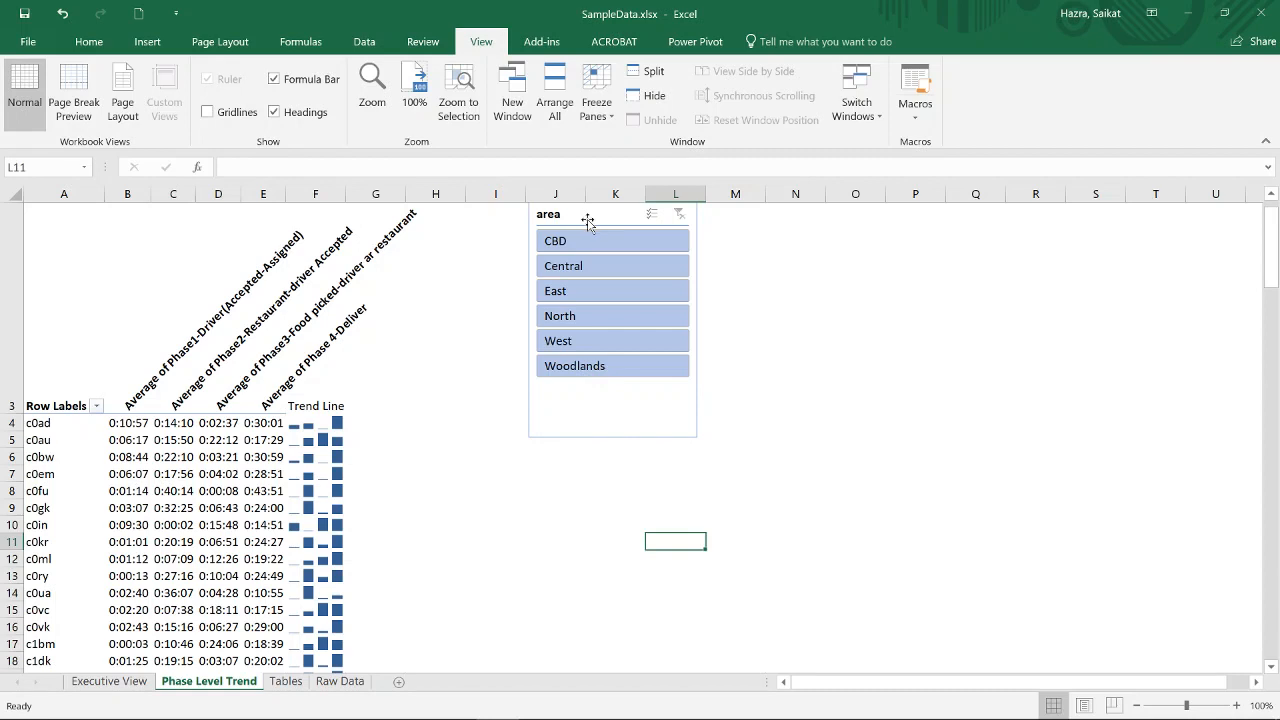
# Insert two blank columns before the pivot's Row Labels column
pyautogui.rightClick(66, 193)
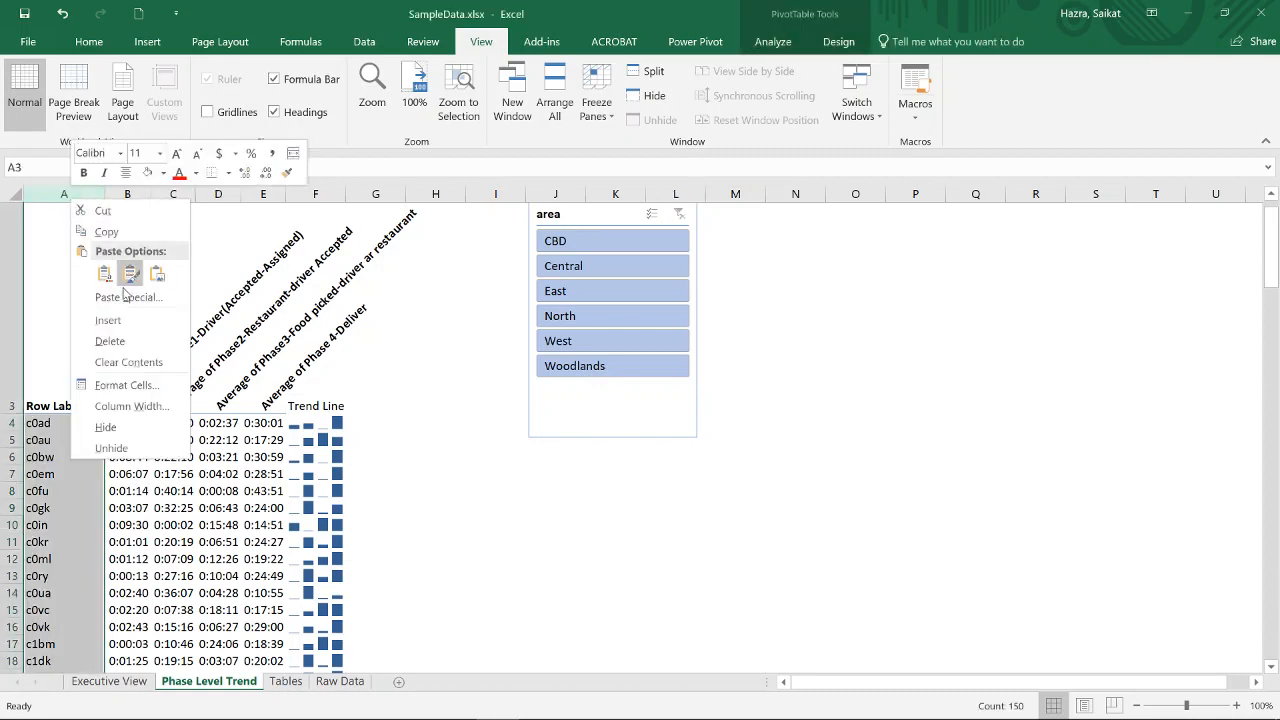
pyautogui.click(121, 320)
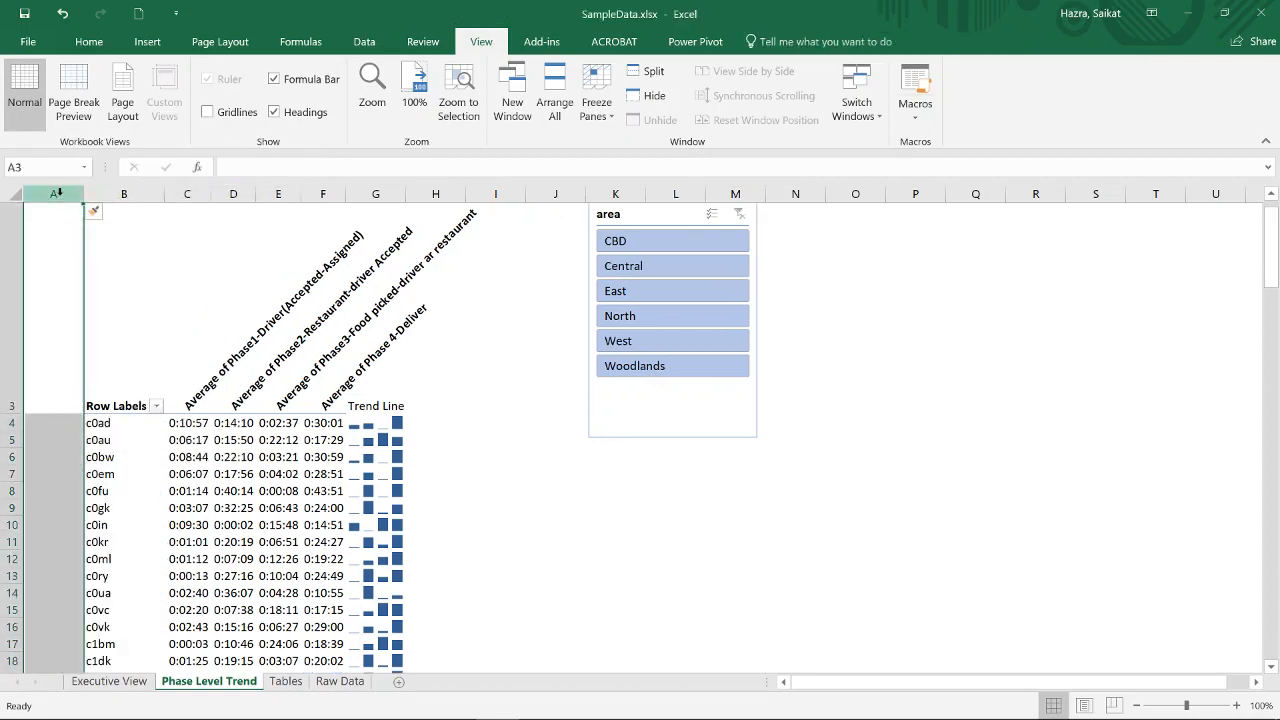
pyautogui.rightClick(62, 194)
pyautogui.click(116, 316)
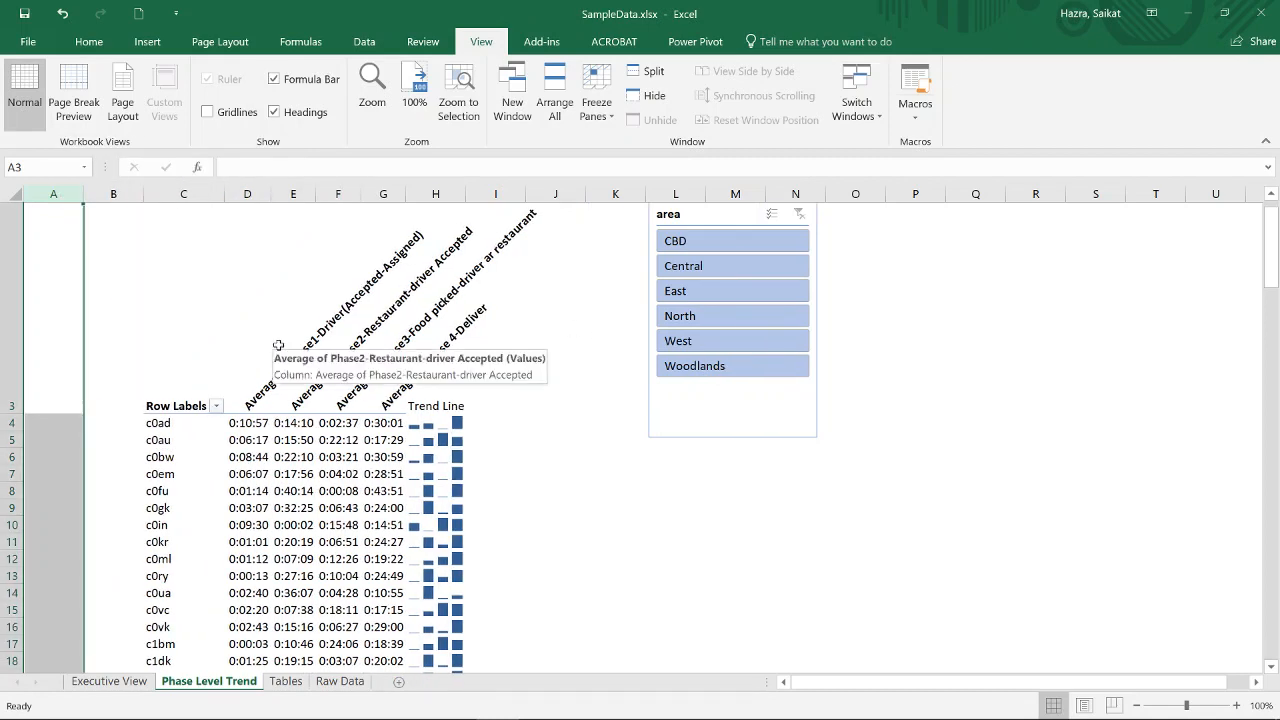
# Set the text orientation of the four phase average headers in D3:G3 to 0 degrees
pyautogui.moveTo(262, 345); pyautogui.dragTo(393, 346)
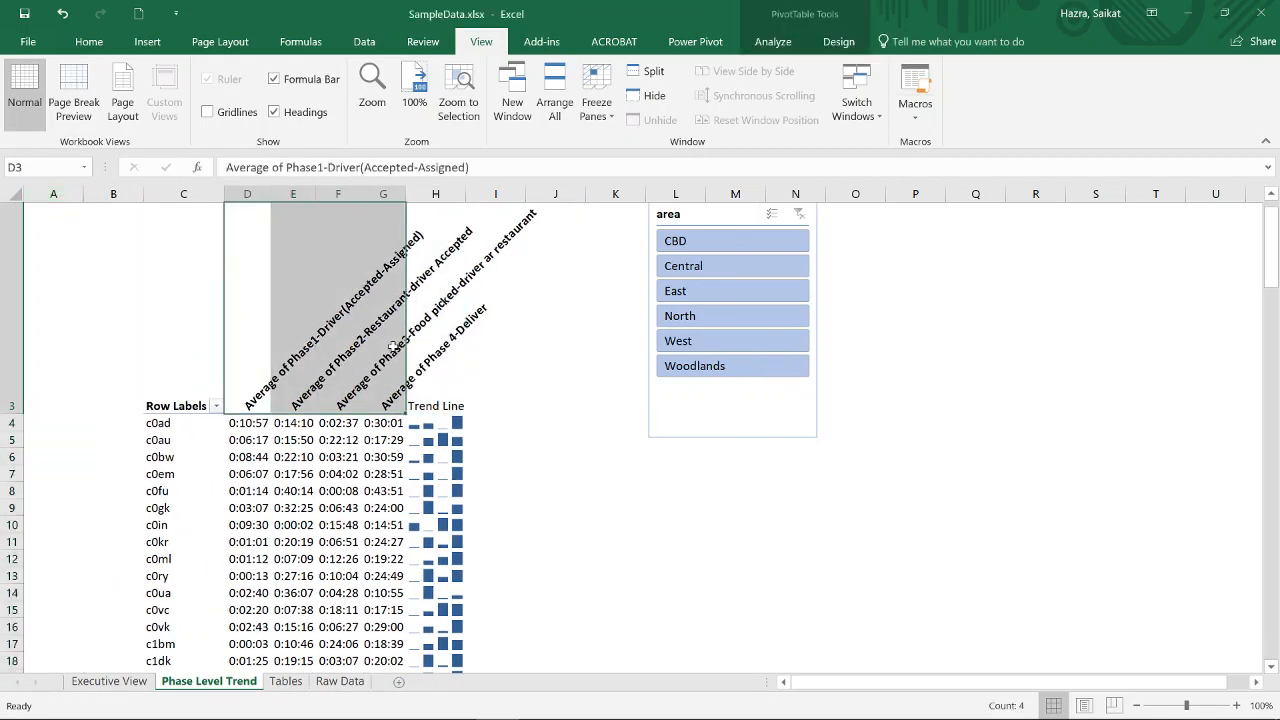
pyautogui.click(108, 42)
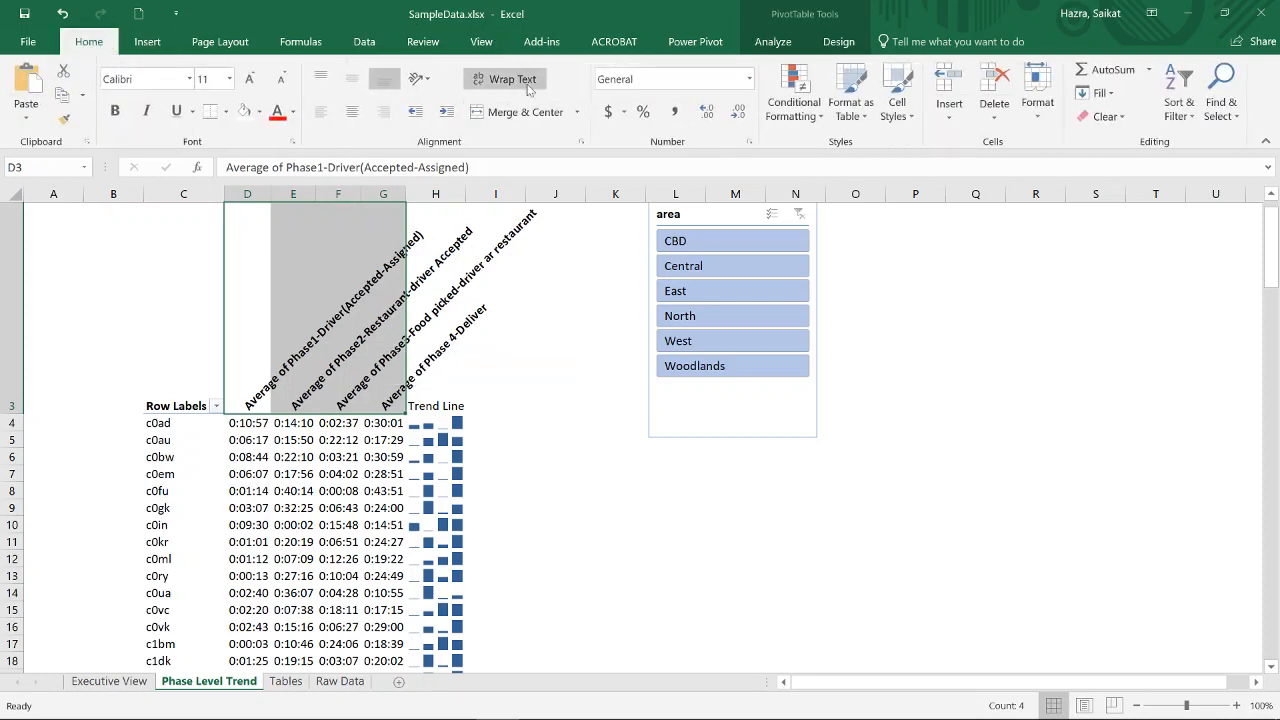
pyautogui.click(418, 80)
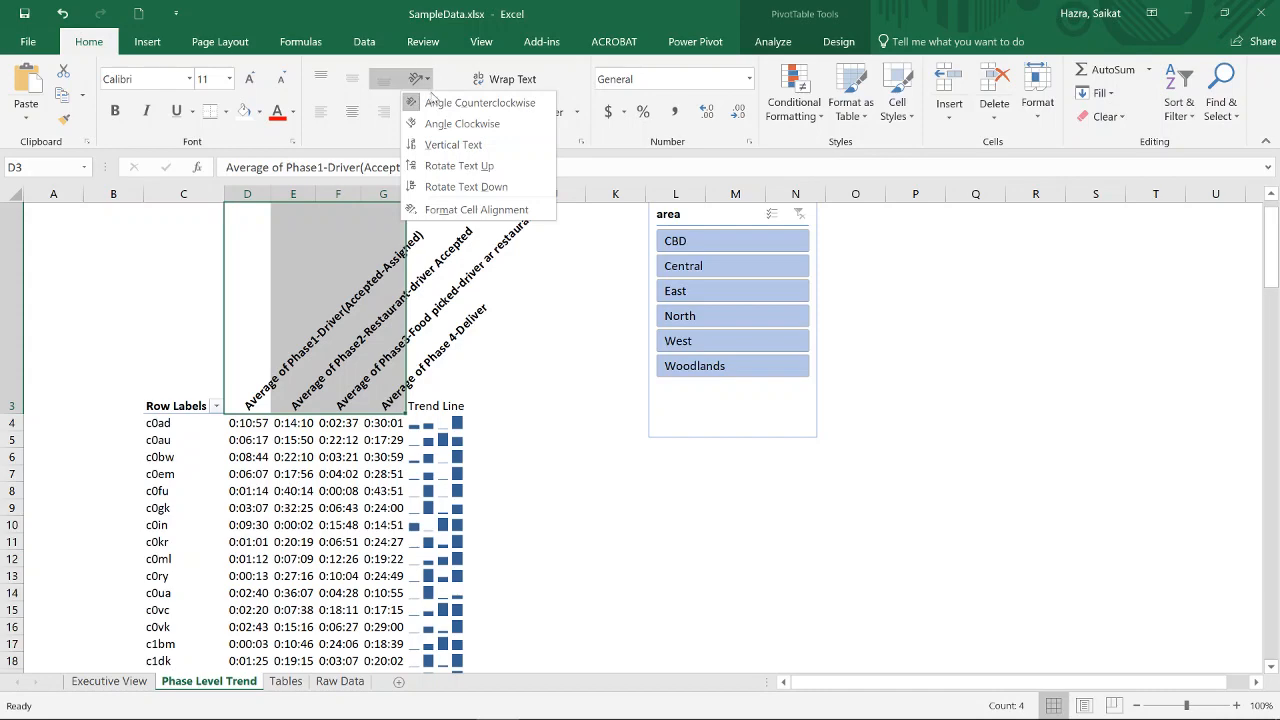
pyautogui.click(476, 210)
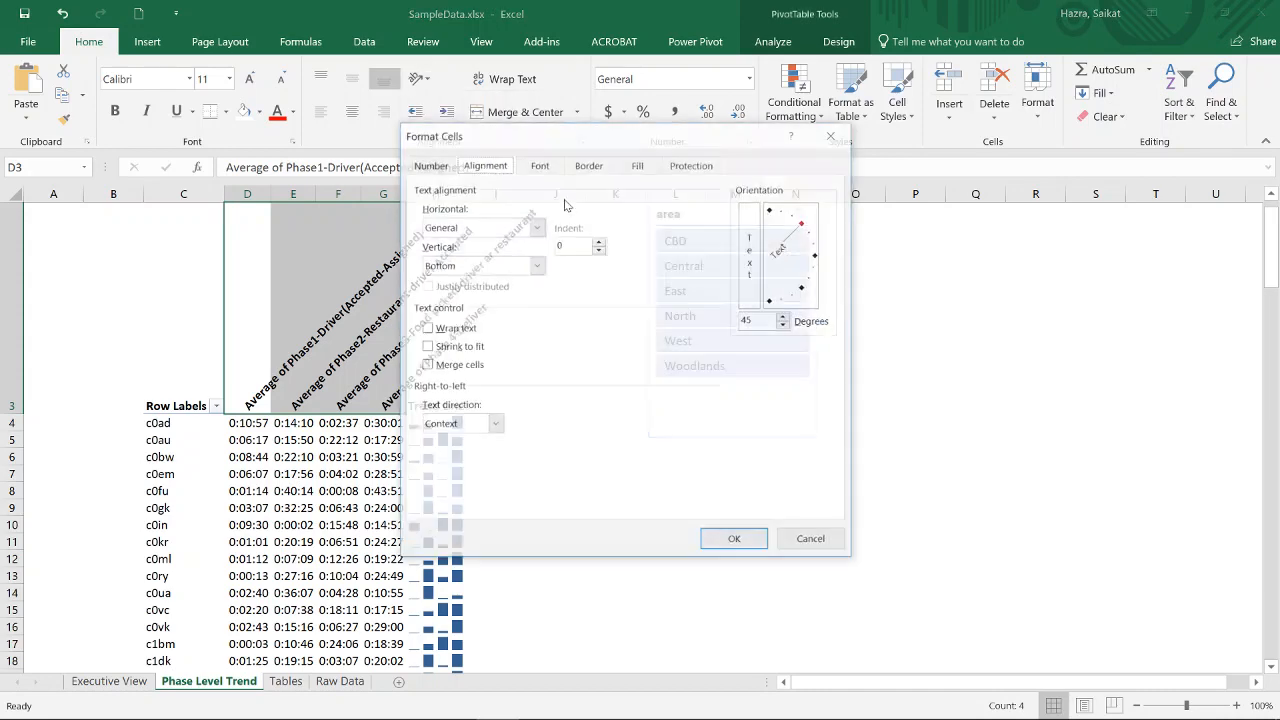
pyautogui.click(817, 256)
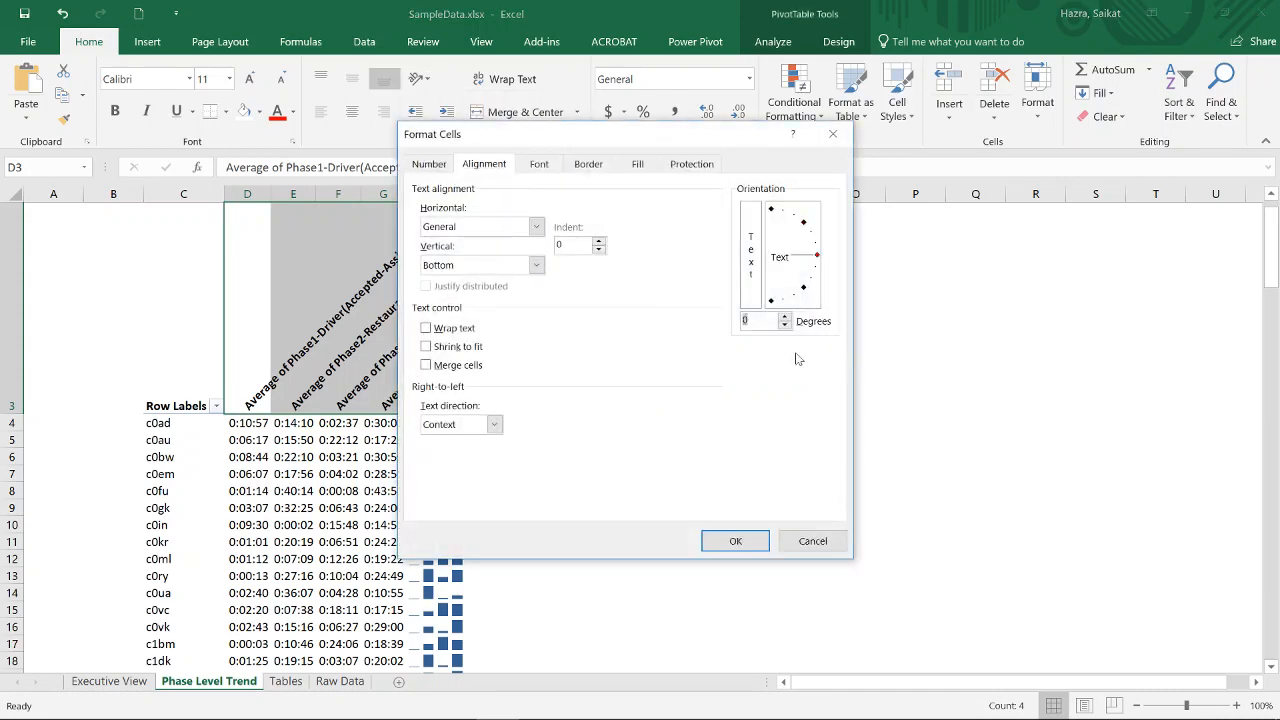
pyautogui.click(737, 538)
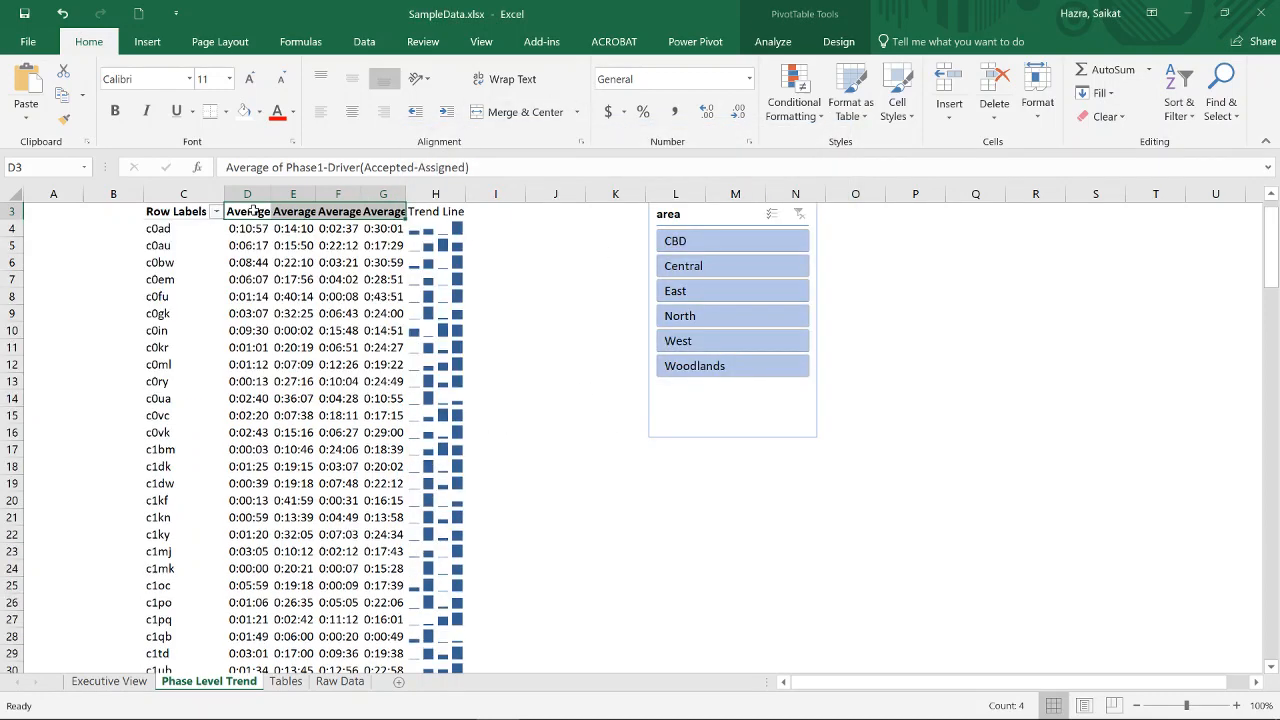
# Wrap the text of the four phase average headers, then widen columns D to G and fit row 3's height to the wrapped text
pyautogui.click(517, 88)
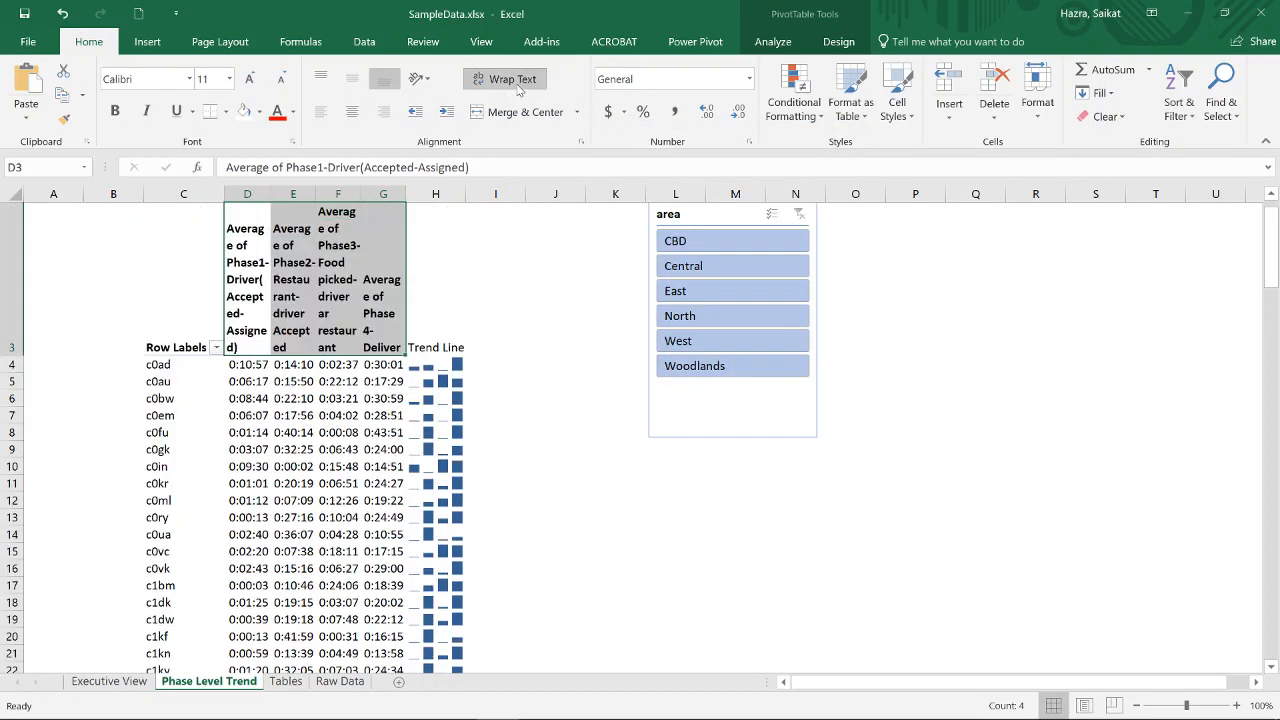
pyautogui.moveTo(271, 194); pyautogui.dragTo(558, 194)
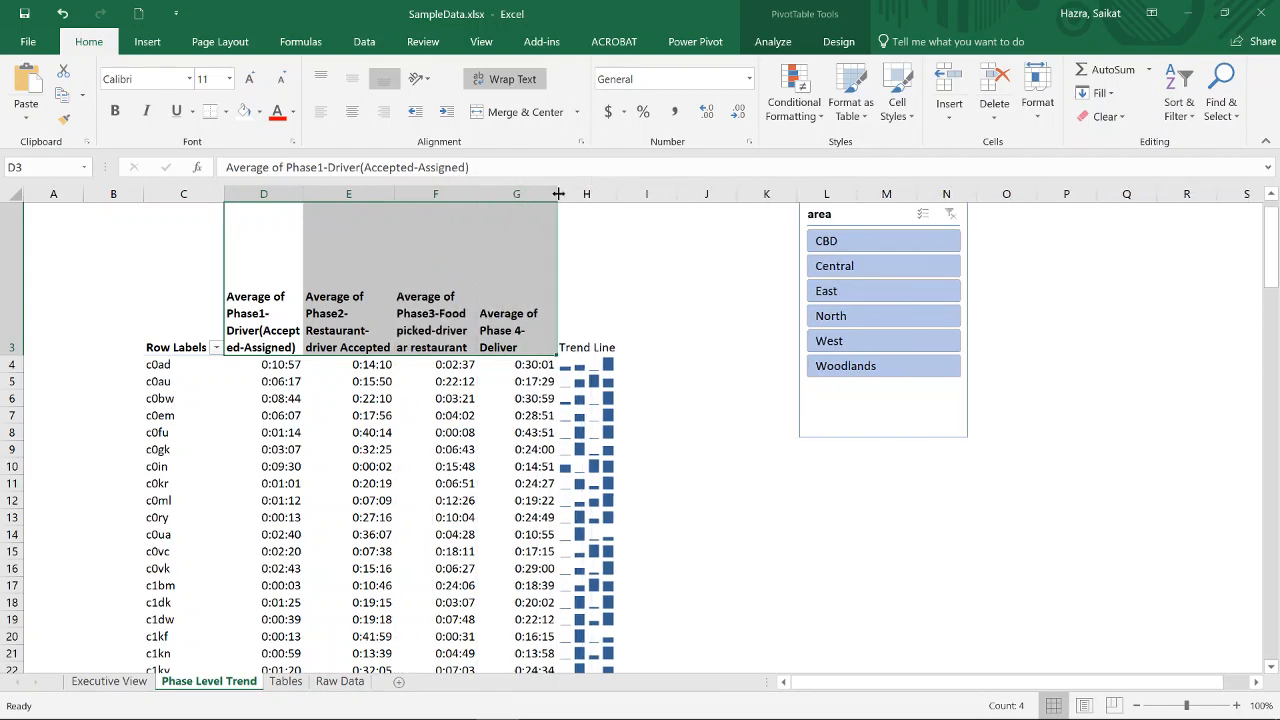
pyautogui.doubleClick(22, 353)
pyautogui.click(766, 410)
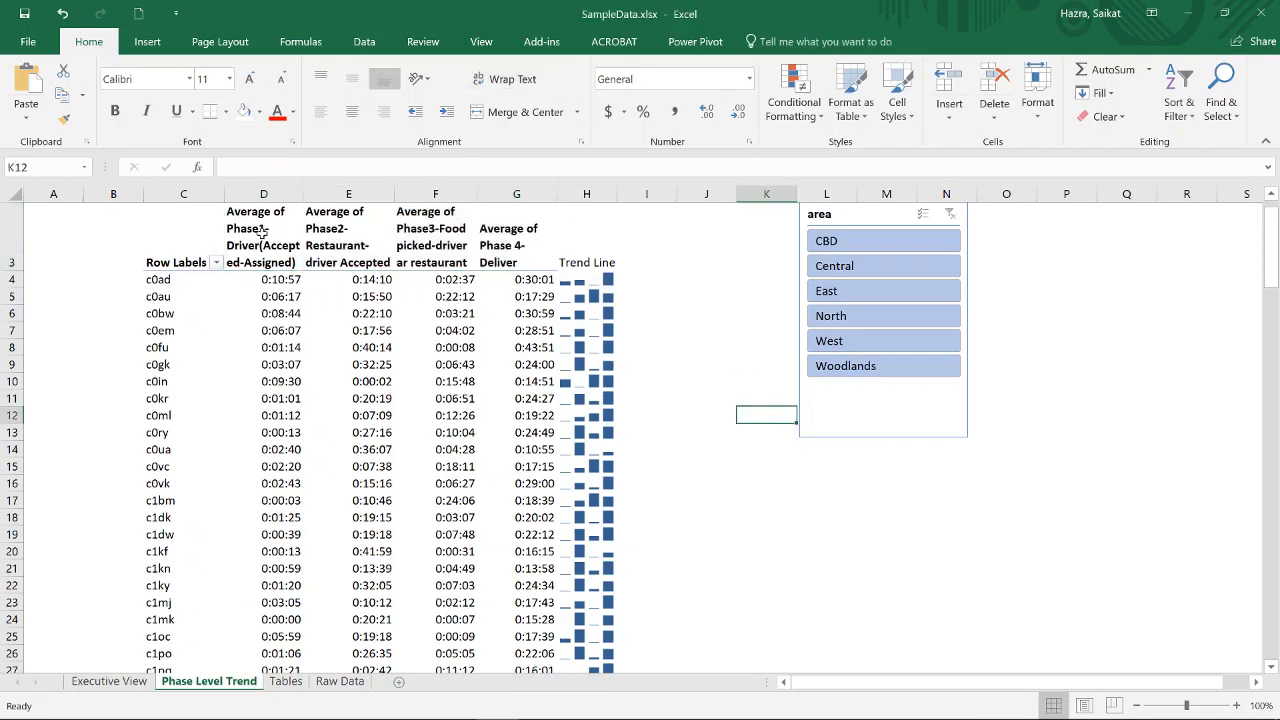
# Fill the header row from Row Labels to Trend Line with light grey and apply borders to all its cells
pyautogui.moveTo(192, 217); pyautogui.dragTo(571, 236)
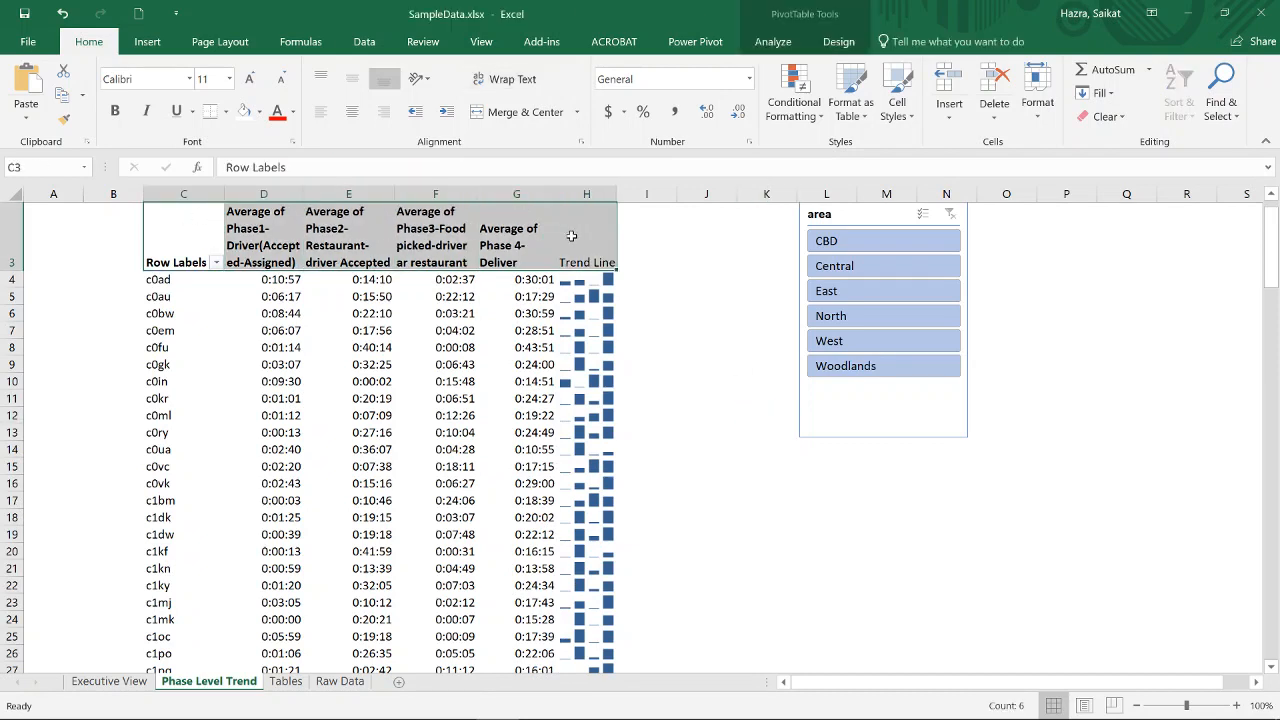
pyautogui.click(258, 111)
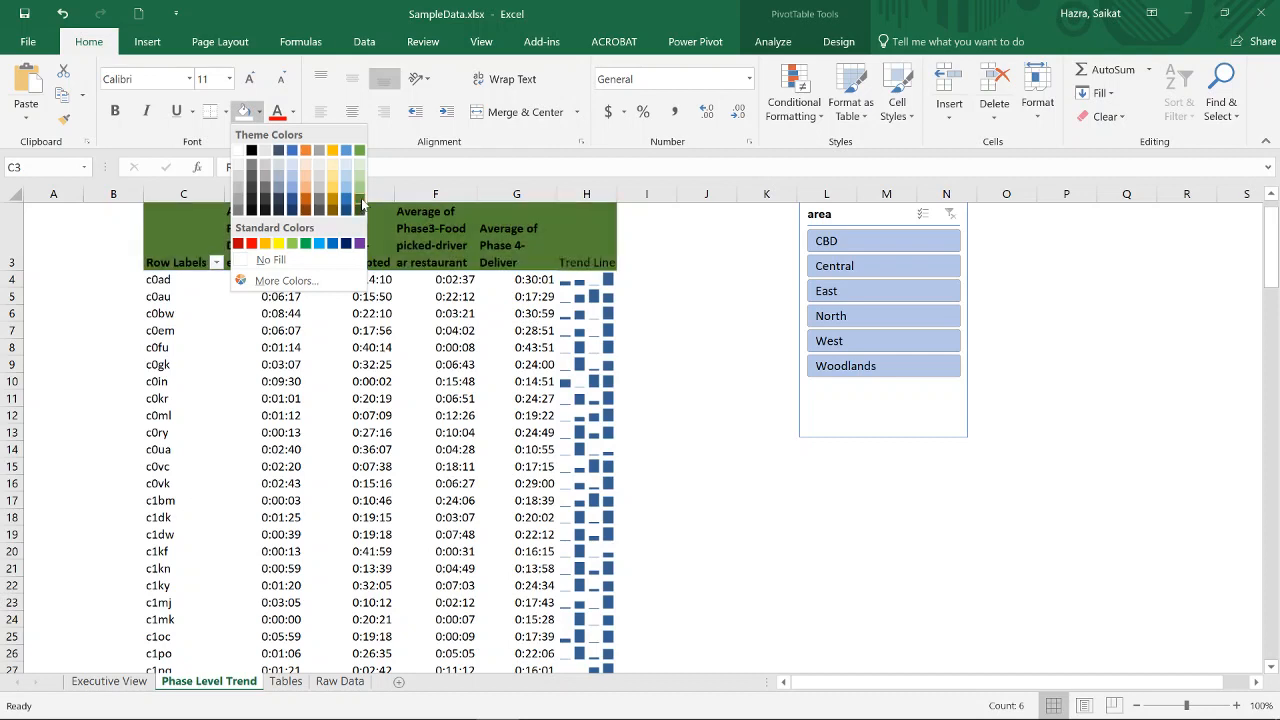
pyautogui.click(264, 170)
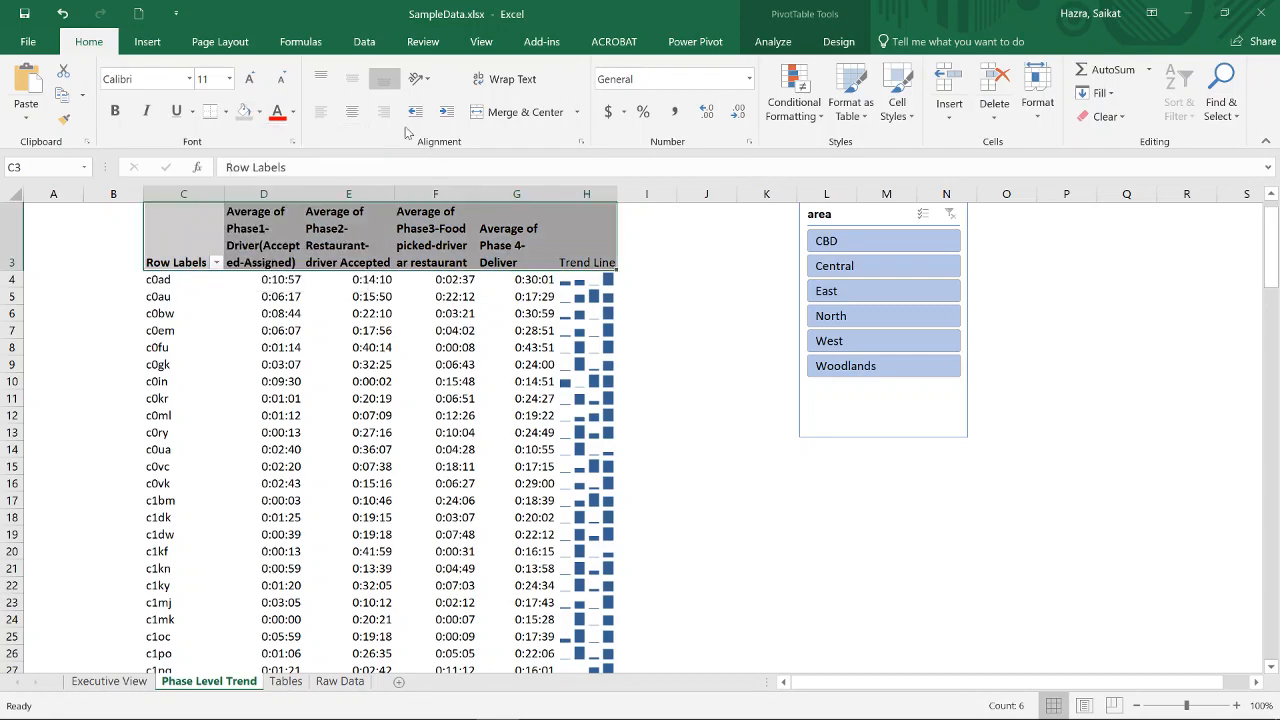
pyautogui.click(226, 112)
pyautogui.click(240, 261)
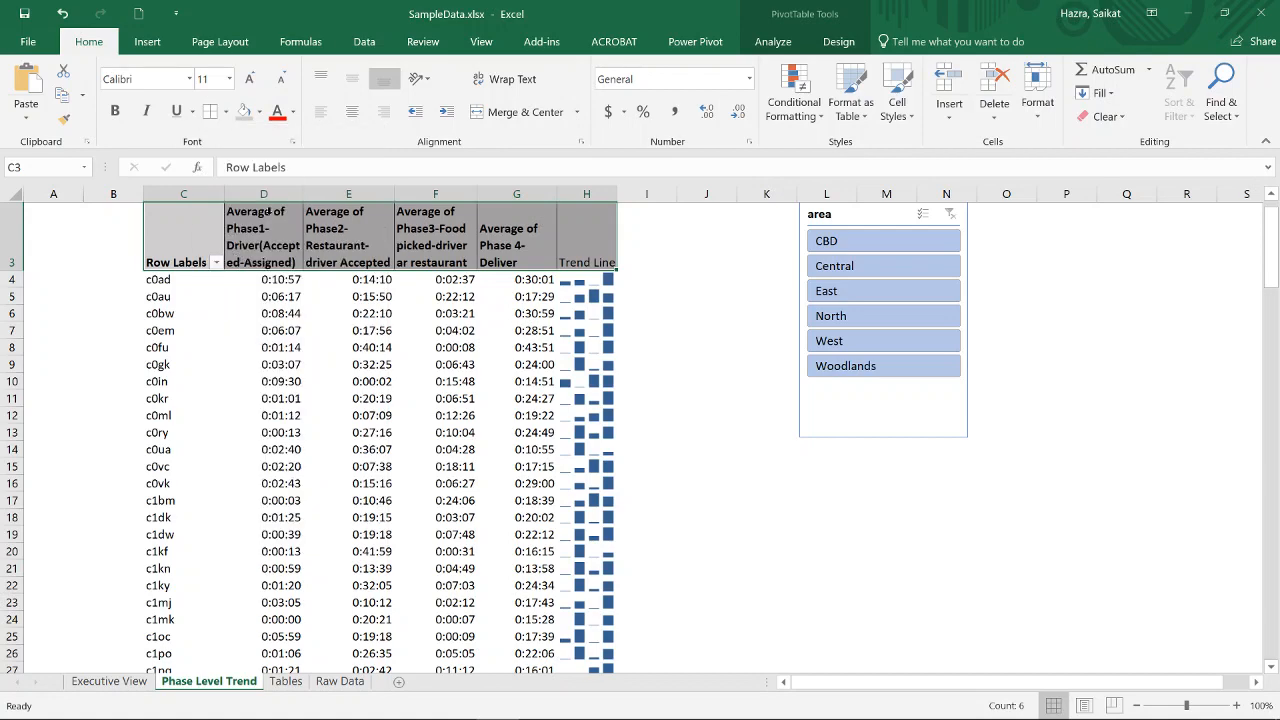
# Insert another blank column before the pivot's Row Labels and place the area slicer over columns A to C, beginning beside the header row
pyautogui.moveTo(890, 222); pyautogui.dragTo(103, 303)
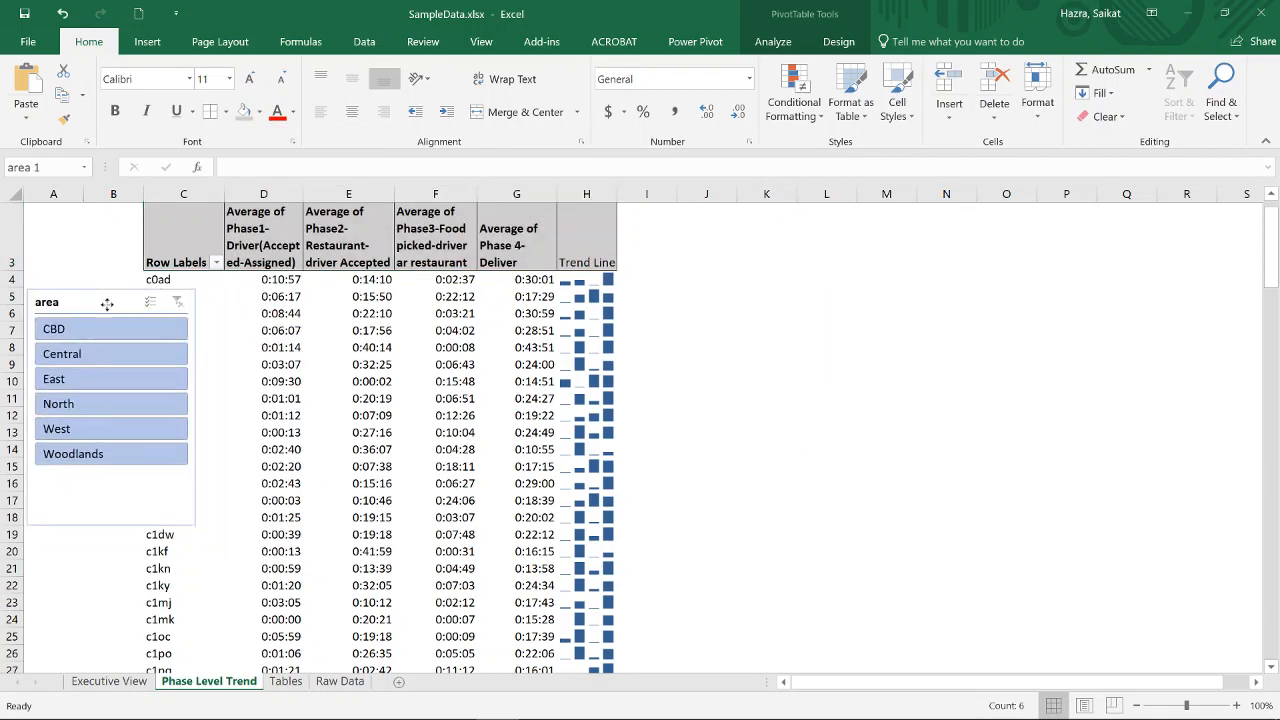
pyautogui.rightClick(113, 194)
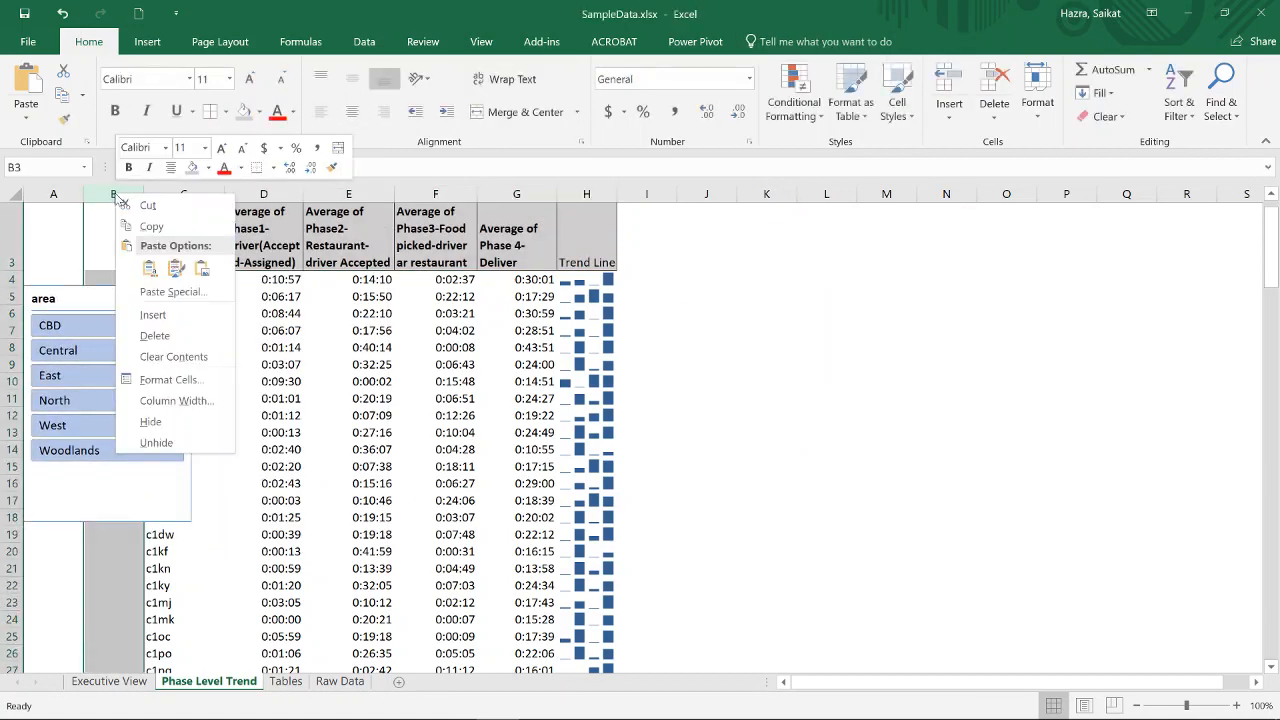
pyautogui.click(181, 311)
pyautogui.moveTo(108, 303); pyautogui.dragTo(111, 234)
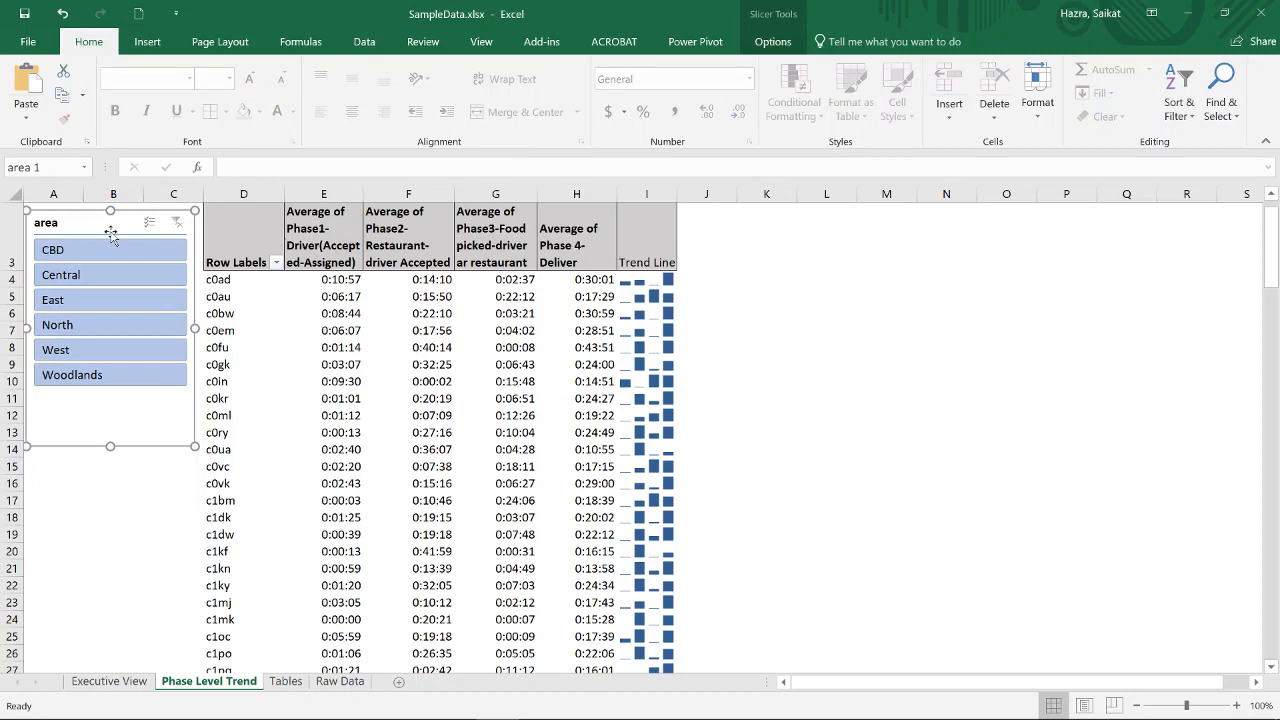
# Shorten the area slicer so that its frame ends just below the Woodlands item
pyautogui.click(886, 465)
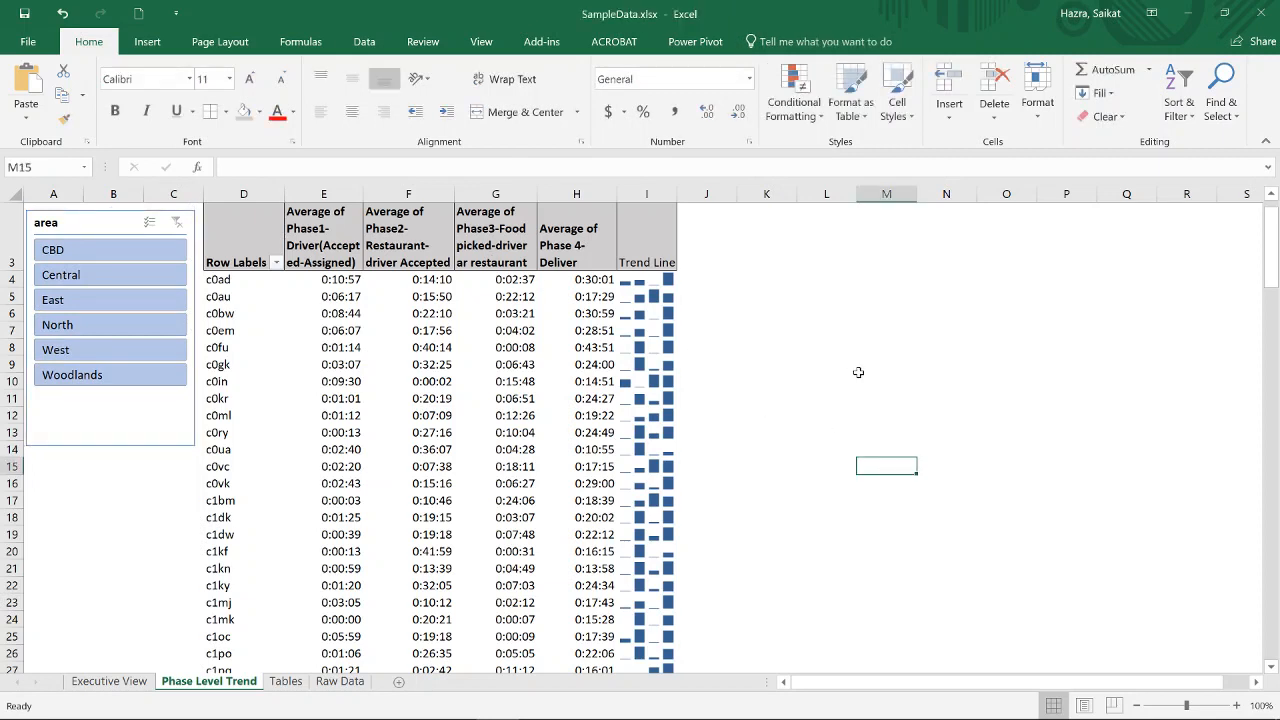
pyautogui.click(76, 414)
pyautogui.moveTo(110, 446); pyautogui.dragTo(110, 403)
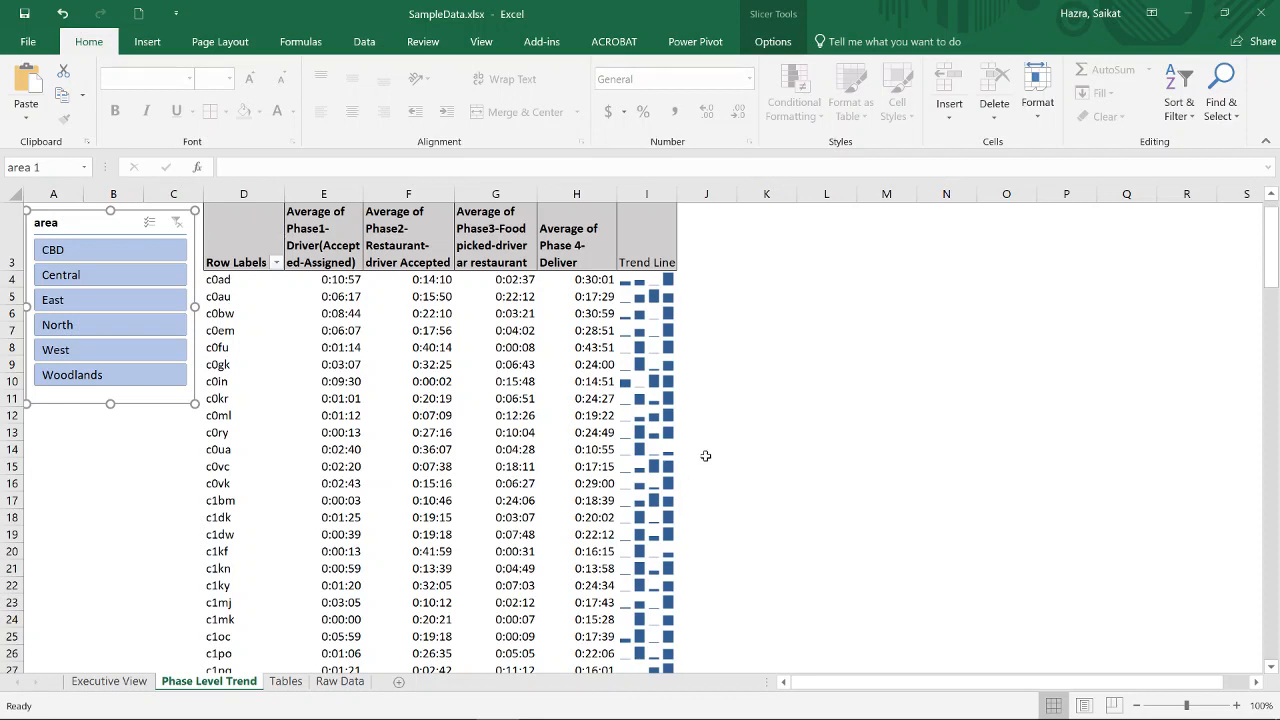
# Create a PivotTable on a new worksheet from the entire Raw Data table, with Distance in the rows
pyautogui.click(340, 681)
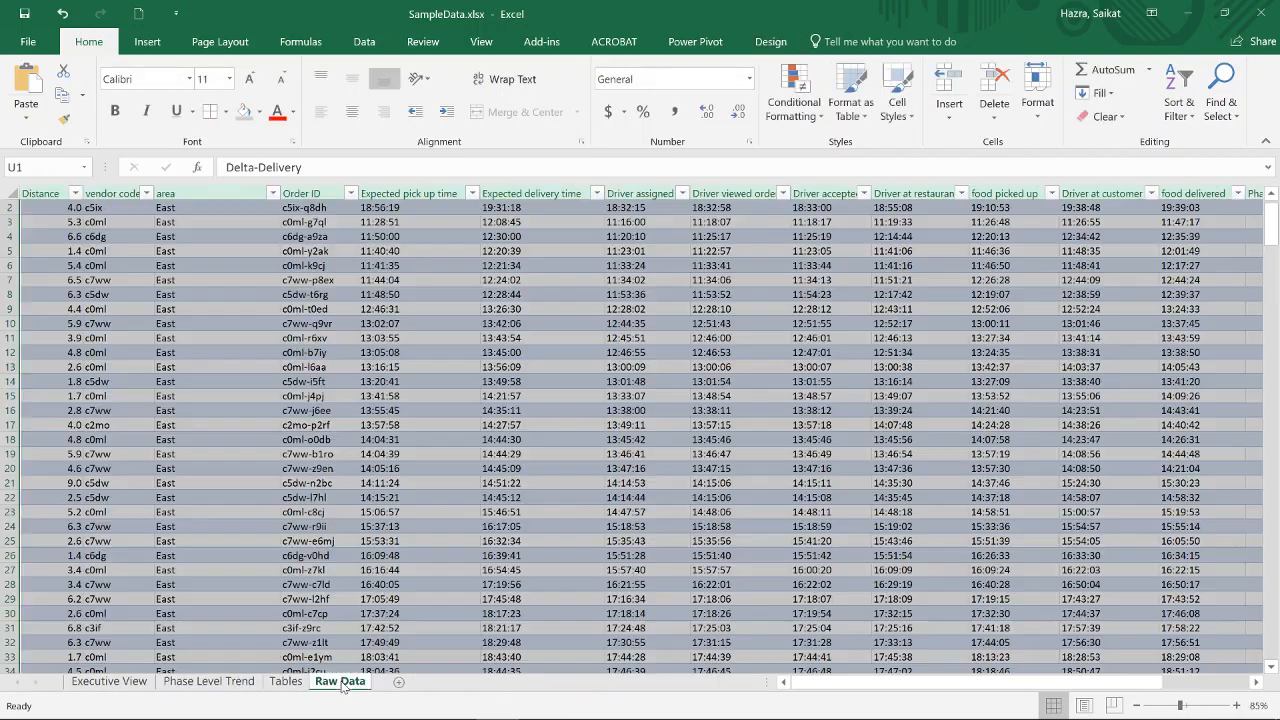
pyautogui.click(366, 295)
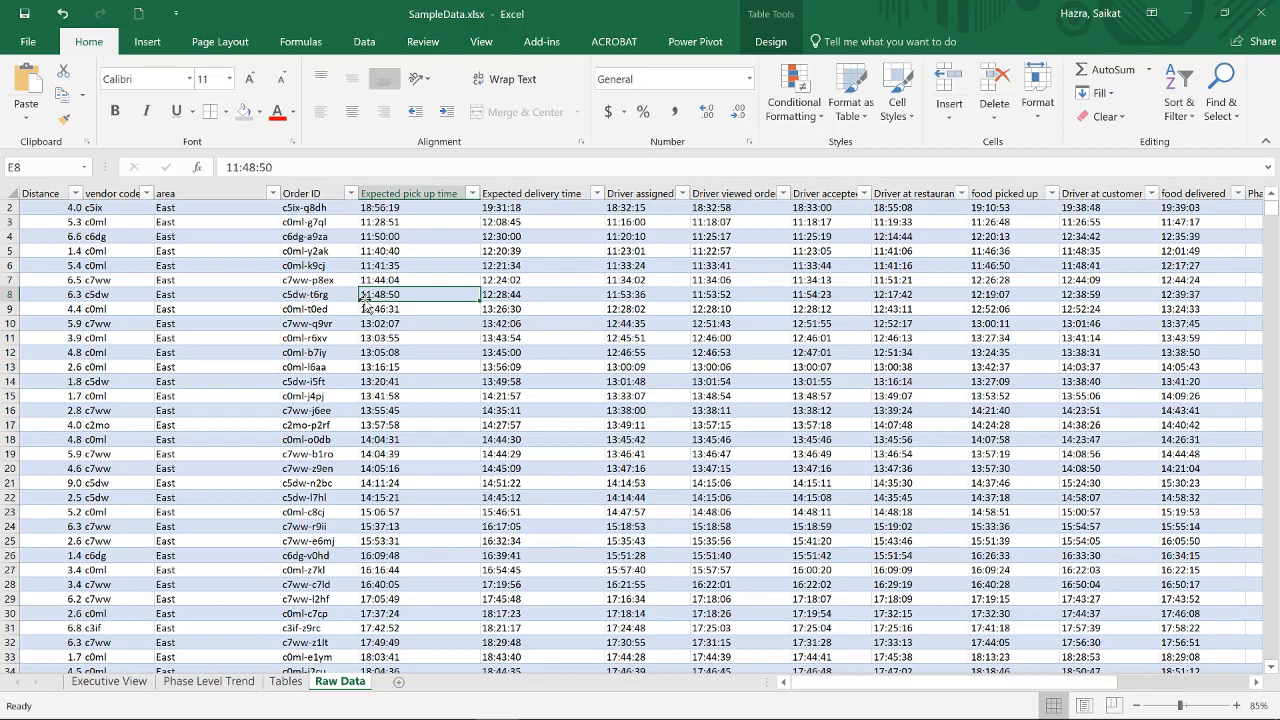
pyautogui.click(44, 188)
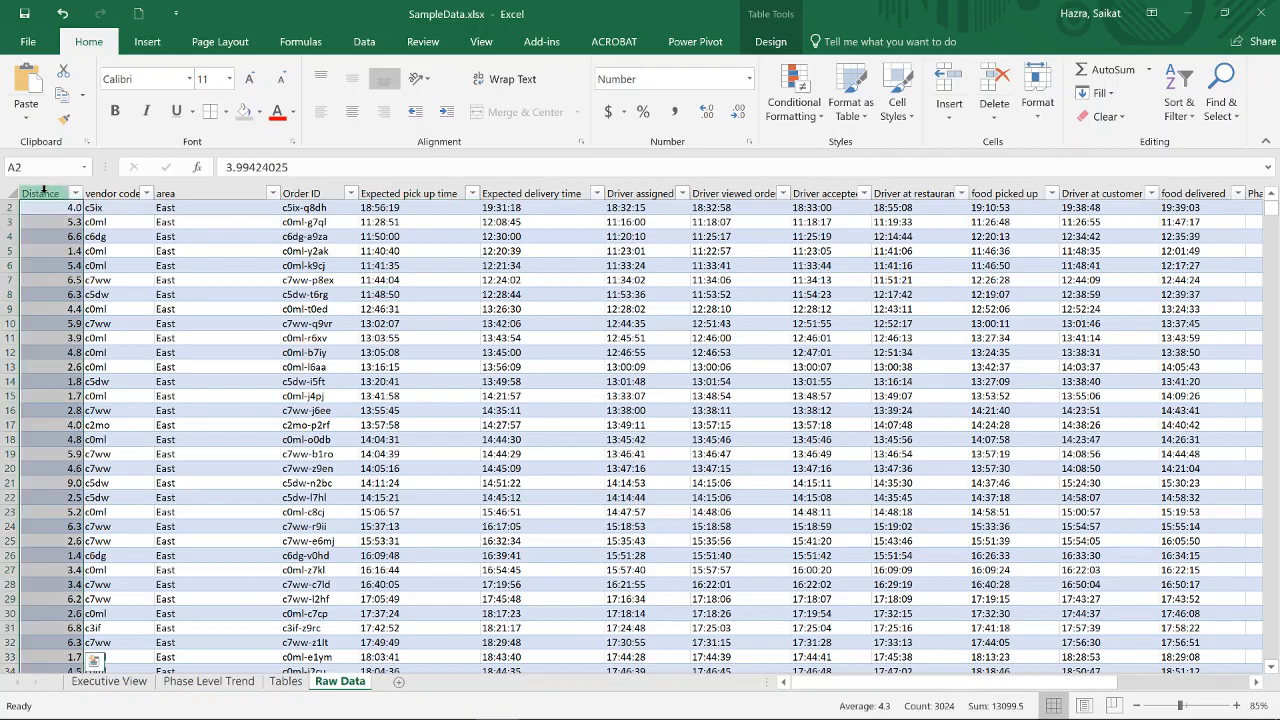
pyautogui.click(68, 223)
pyautogui.hotkey('ctrl', 'Up')
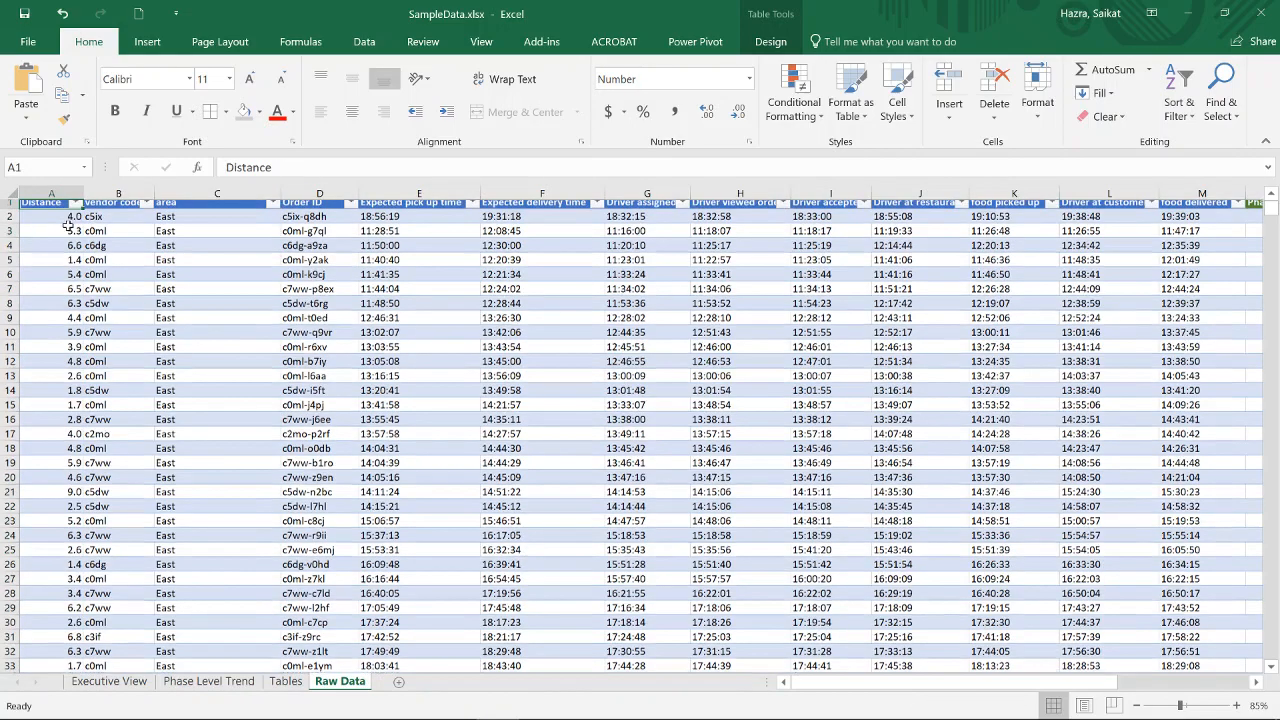
pyautogui.hotkey('ctrl', 'shift', 'Right')
pyautogui.hotkey('ctrl', 'shift', 'Down')
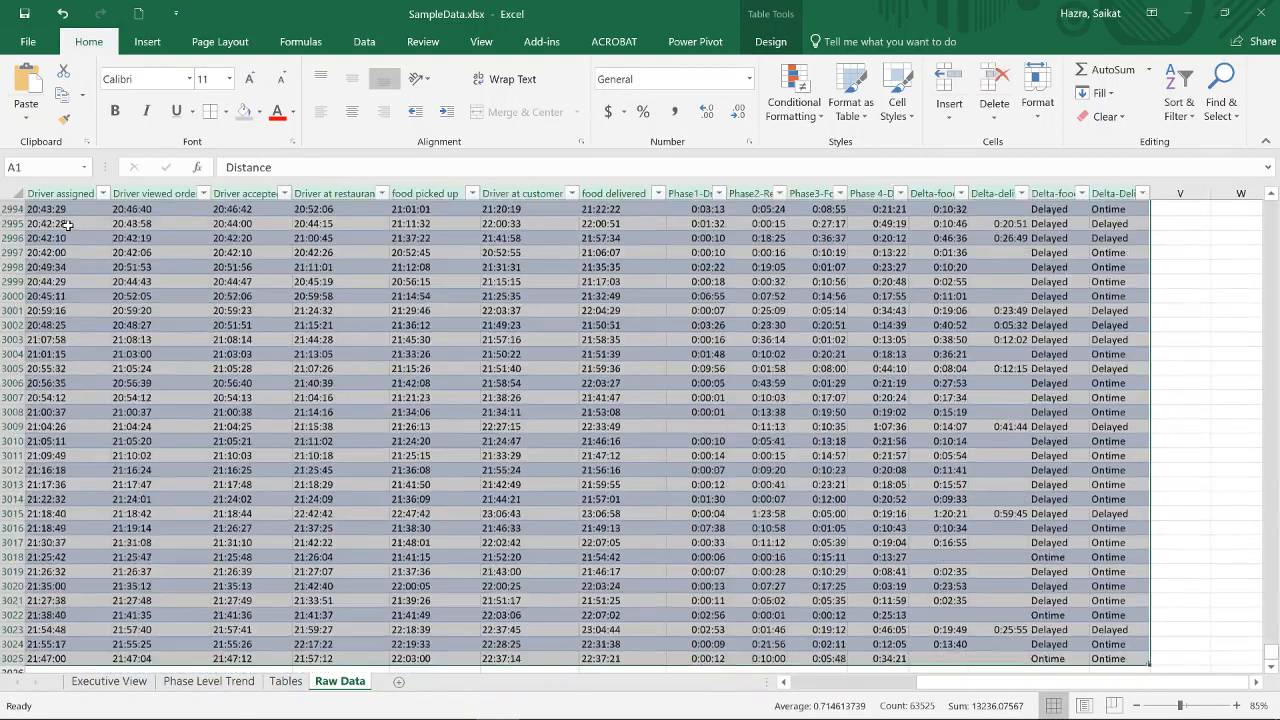
pyautogui.click(148, 42)
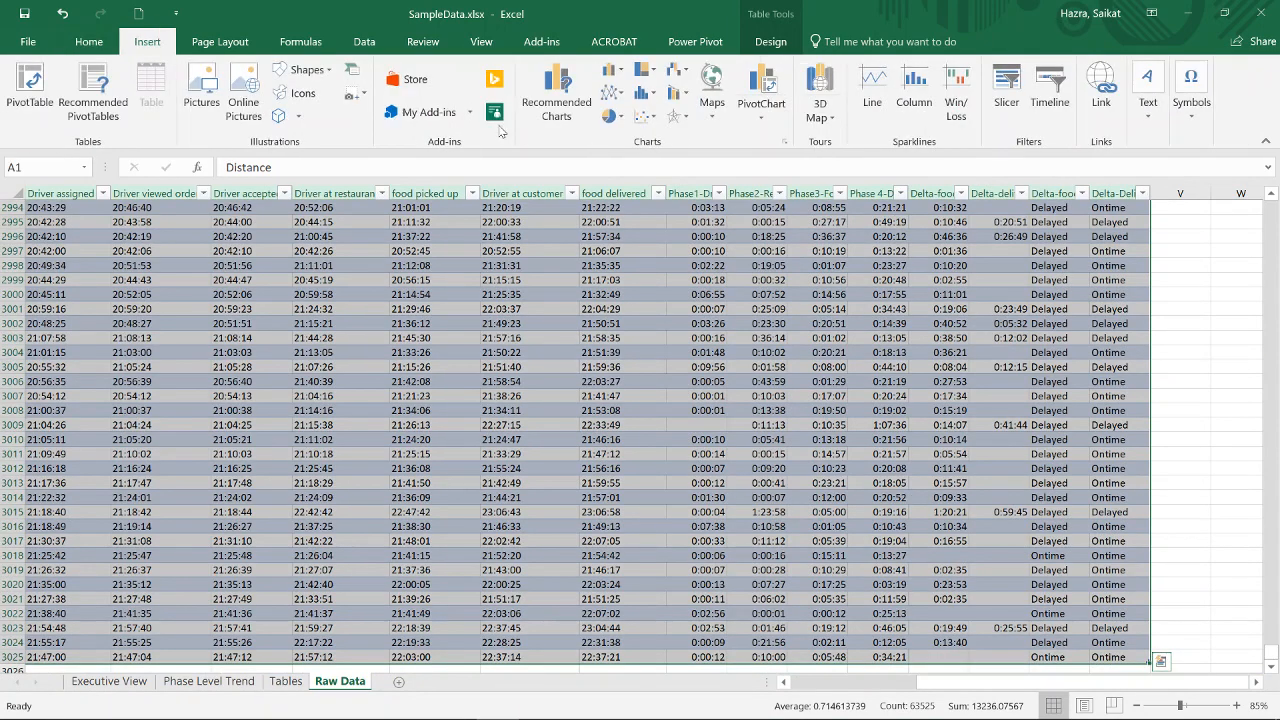
pyautogui.click(30, 85)
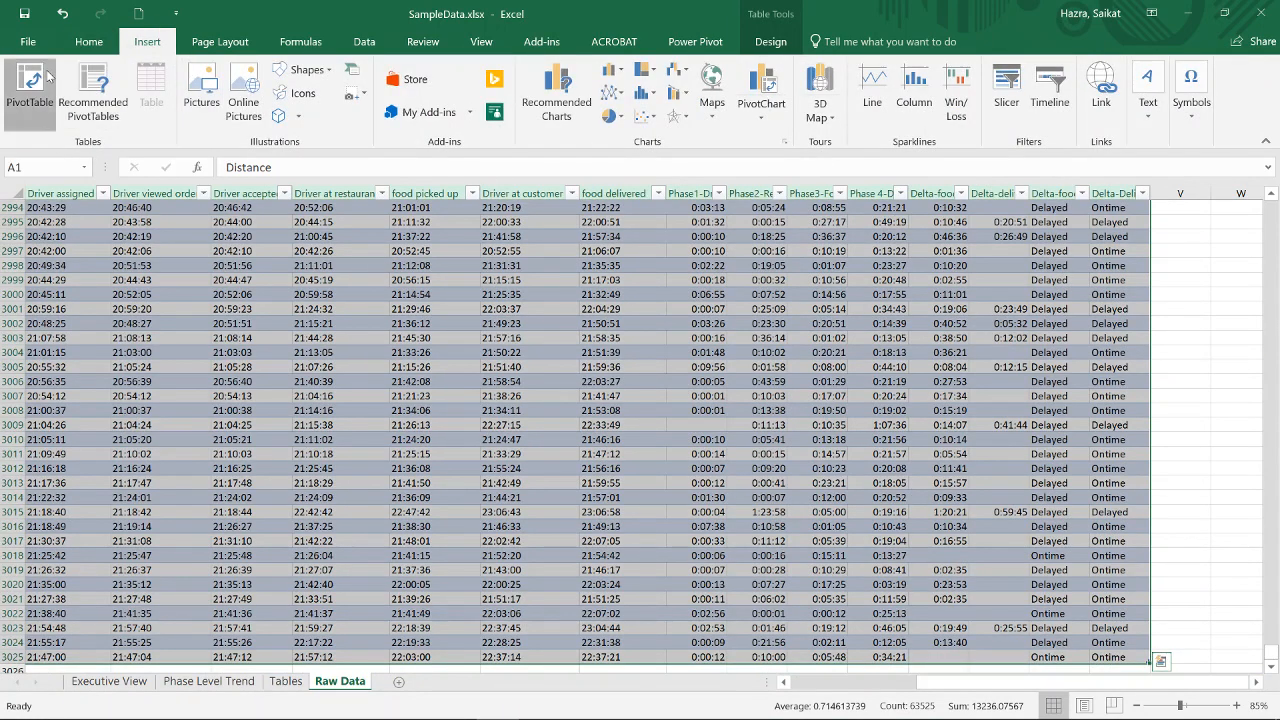
pyautogui.click(676, 486)
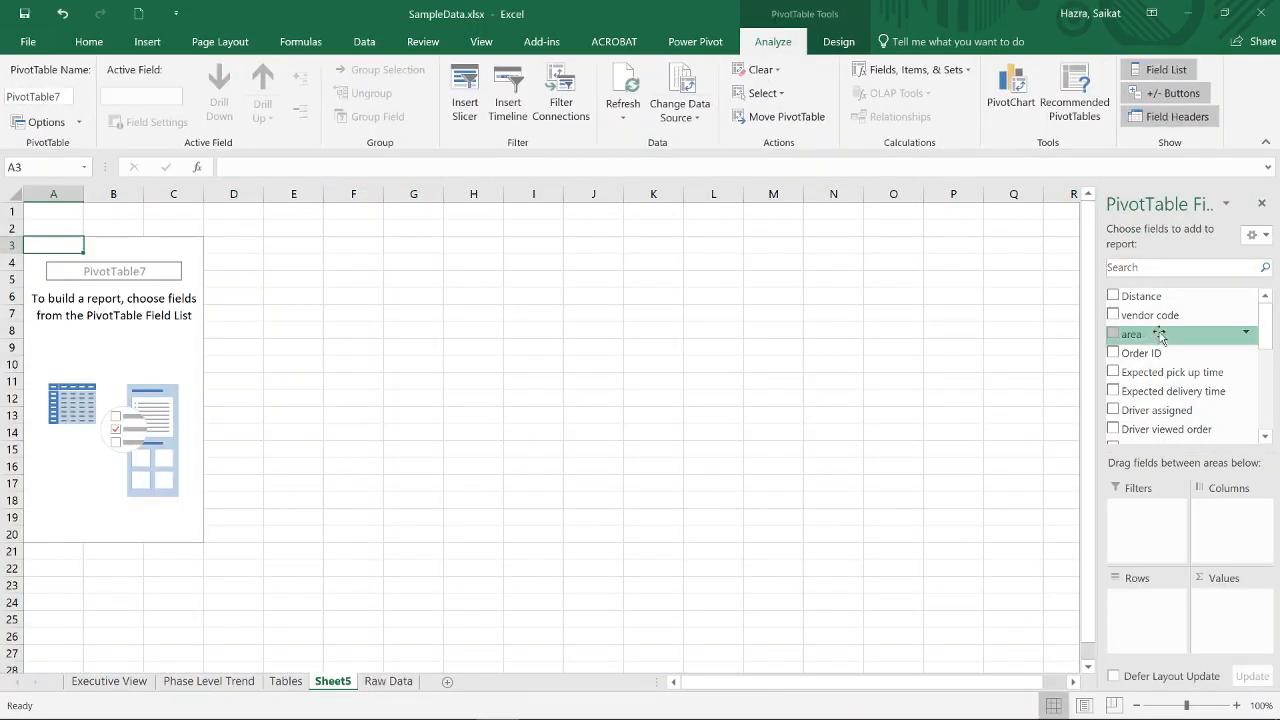
pyautogui.moveTo(1160, 297); pyautogui.dragTo(1162, 619)
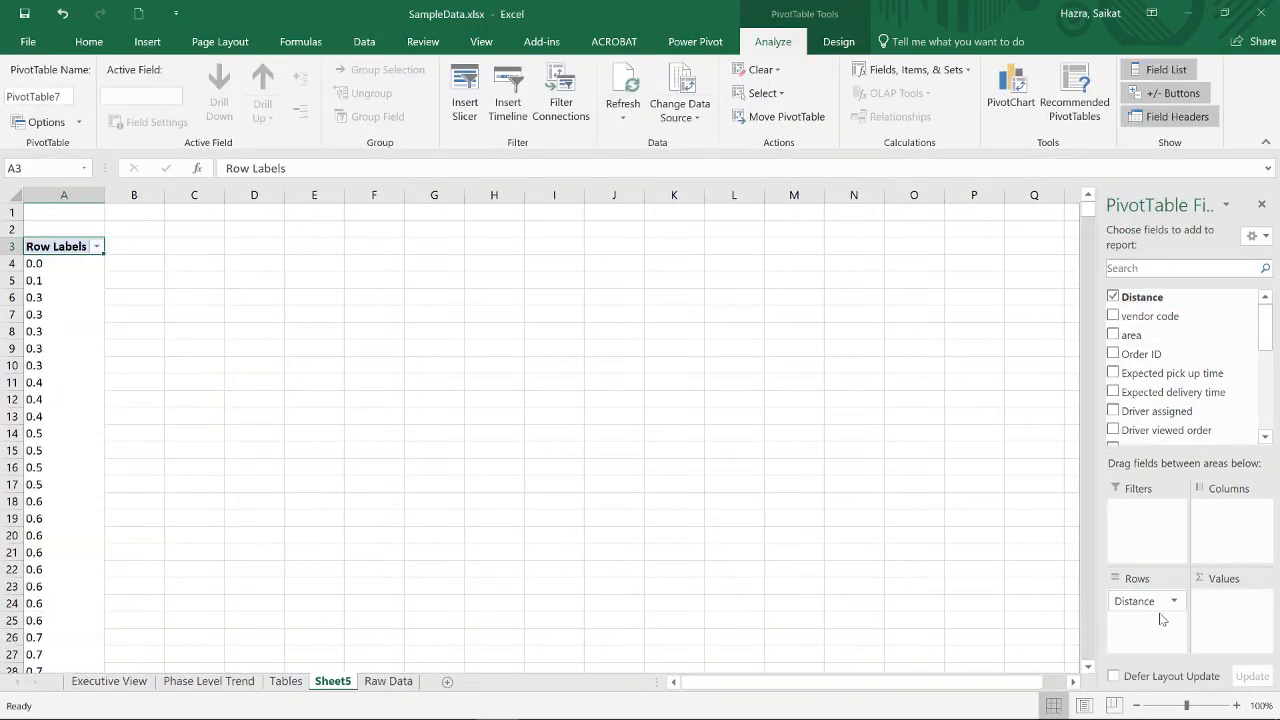
# Try to show the average of Delta-Delivery for each distance in the new pivot
pyautogui.moveTo(1266, 328); pyautogui.dragTo(1243, 625)
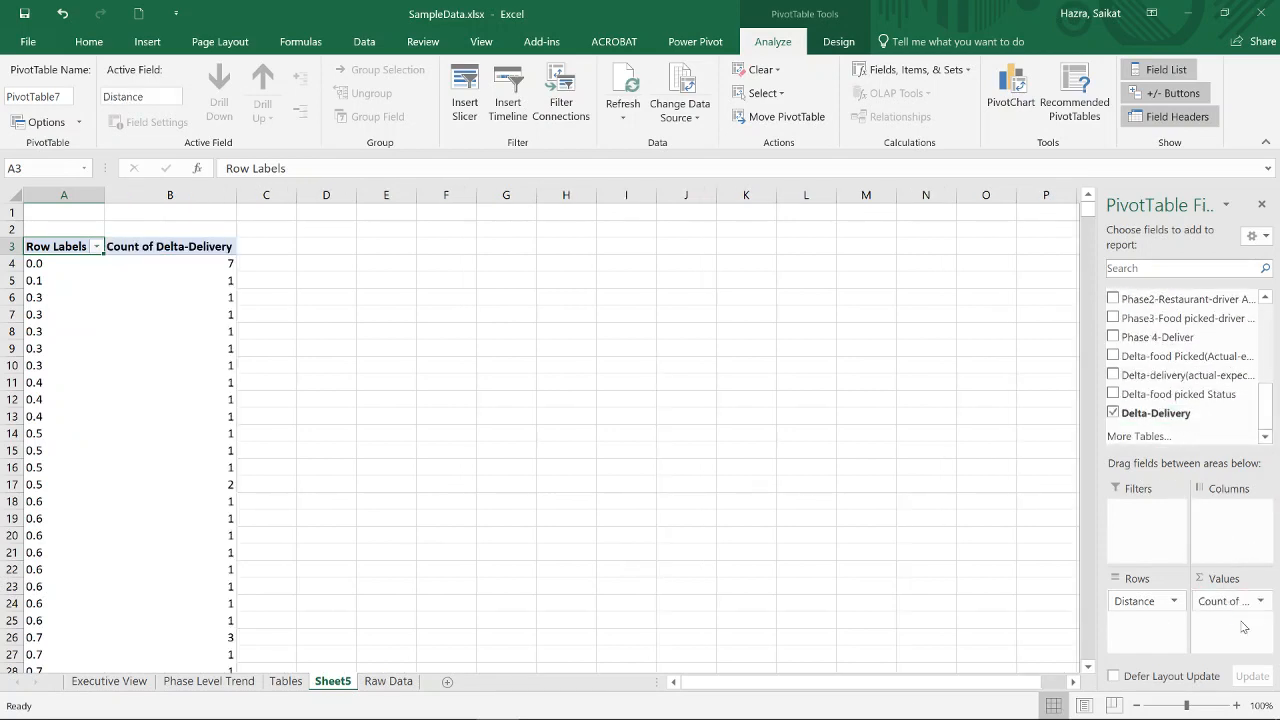
pyautogui.click(1258, 600)
pyautogui.click(1246, 584)
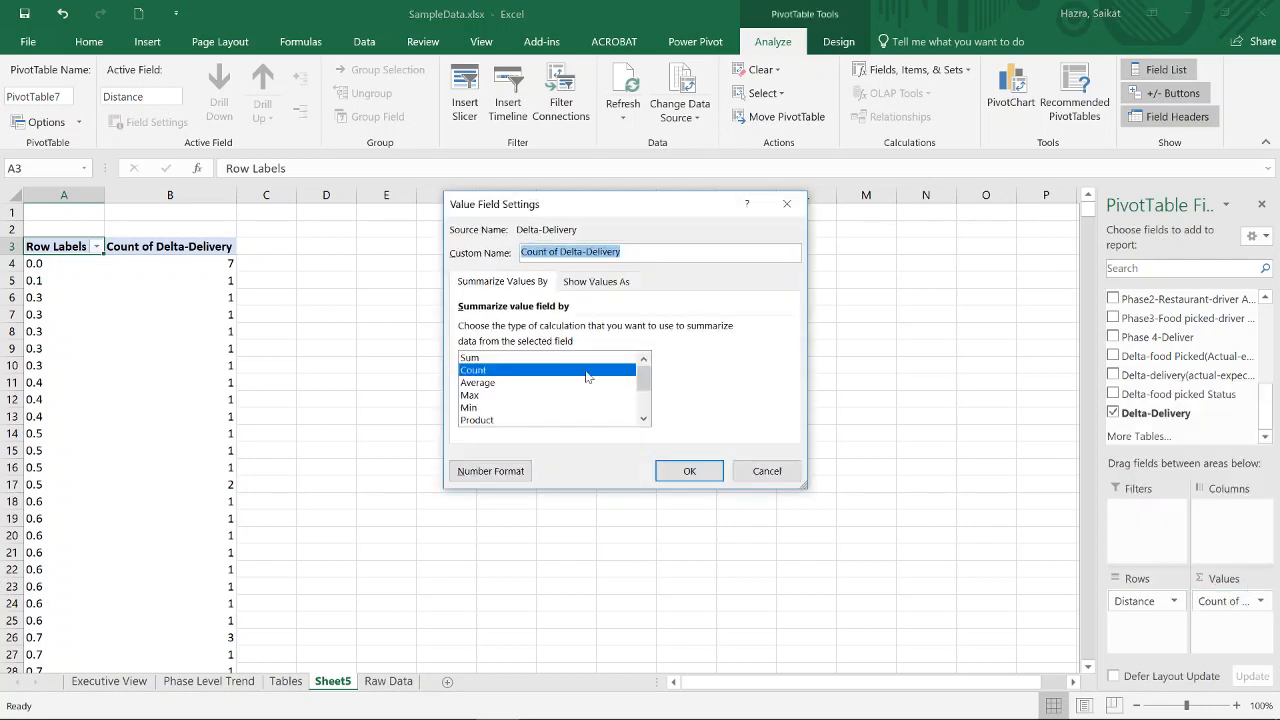
pyautogui.doubleClick(499, 380)
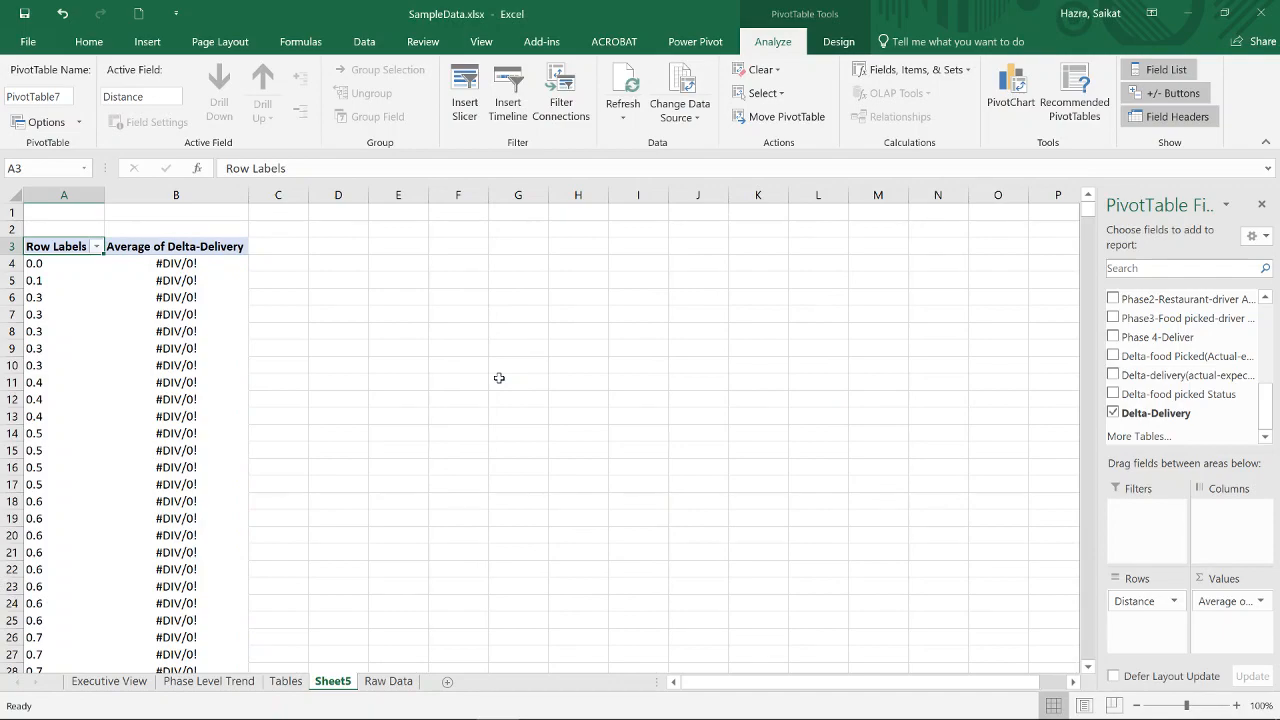
# Check the delta columns in Raw Data and remove Delta-Delivery from the new pivot's values
pyautogui.click(388, 681)
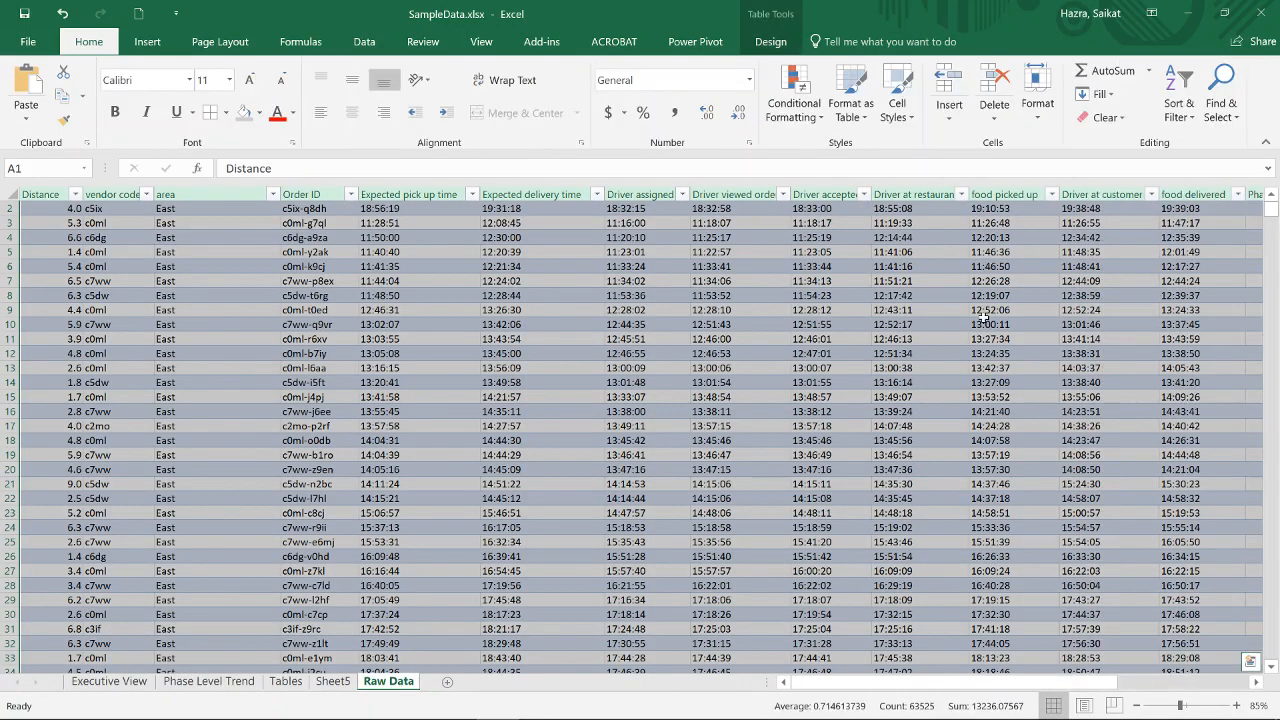
pyautogui.hscroll(6, 984, 316)
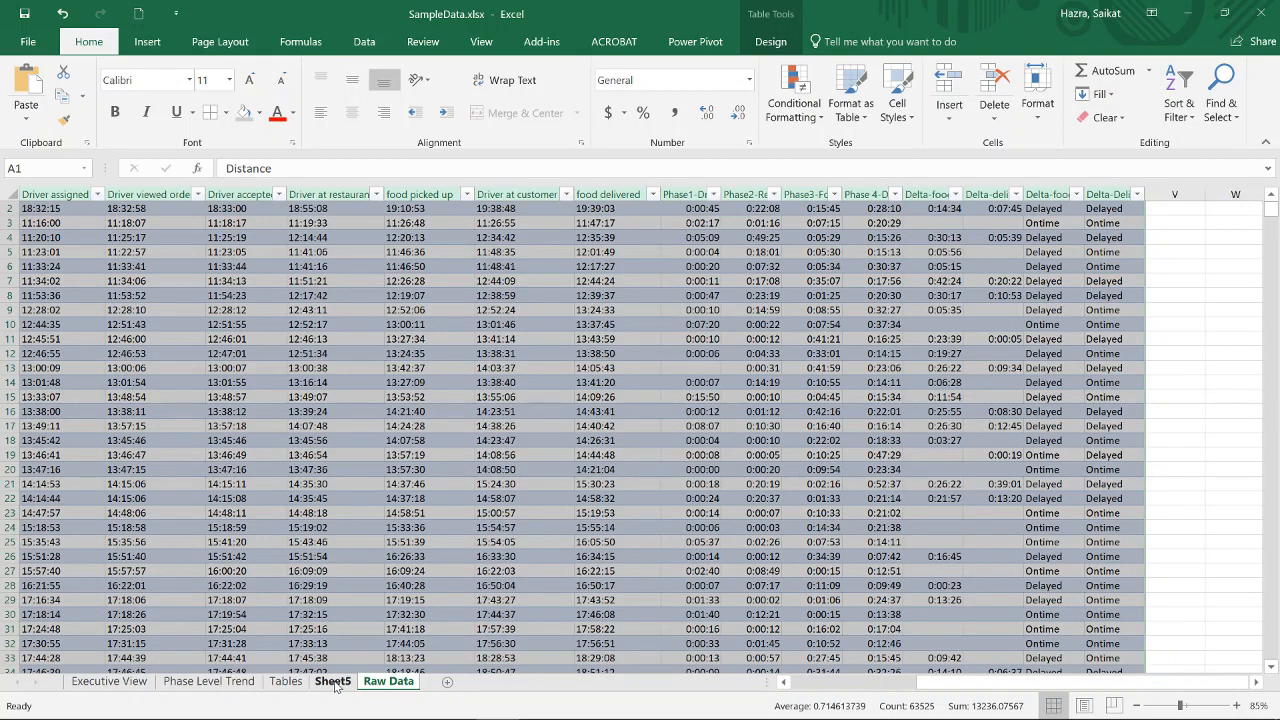
pyautogui.click(333, 681)
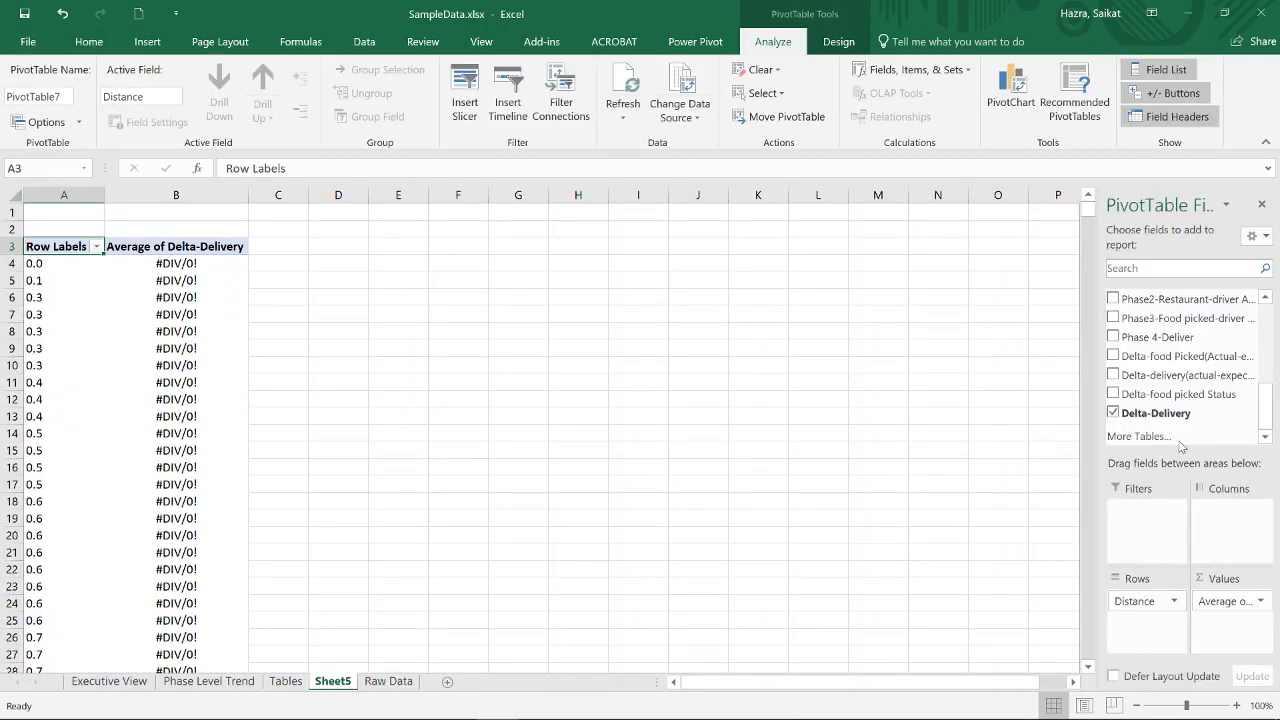
pyautogui.moveTo(1228, 601); pyautogui.dragTo(955, 495)
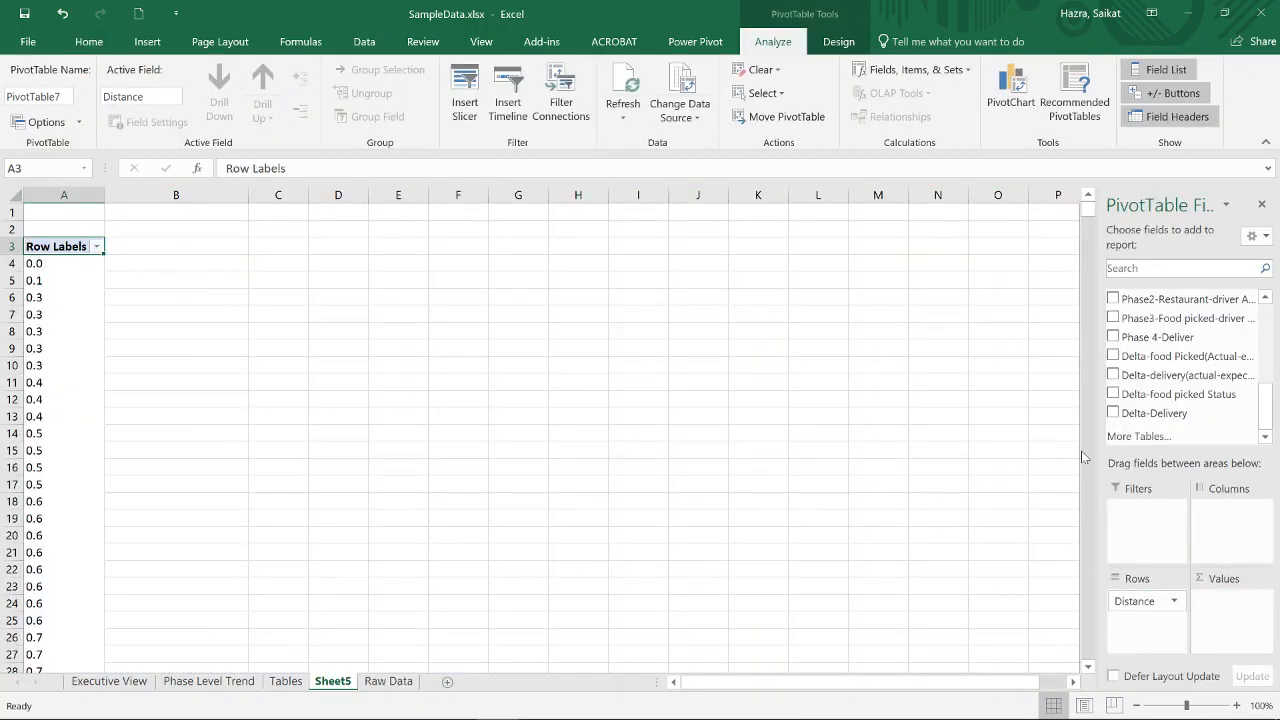
# Add Delta-delivery(actual-expected) to the pivot's values, summarized as Average
pyautogui.moveTo(1180, 375); pyautogui.dragTo(1240, 620)
pyautogui.click(1260, 601)
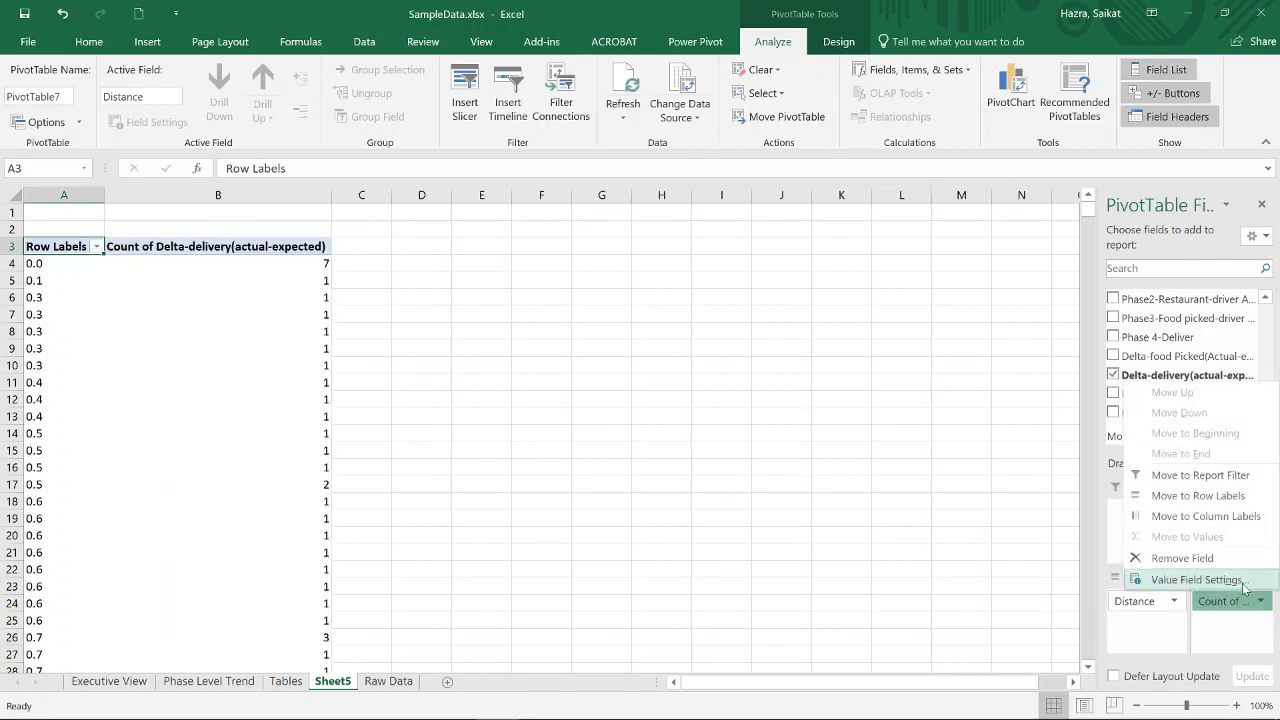
pyautogui.click(1196, 579)
pyautogui.click(490, 383)
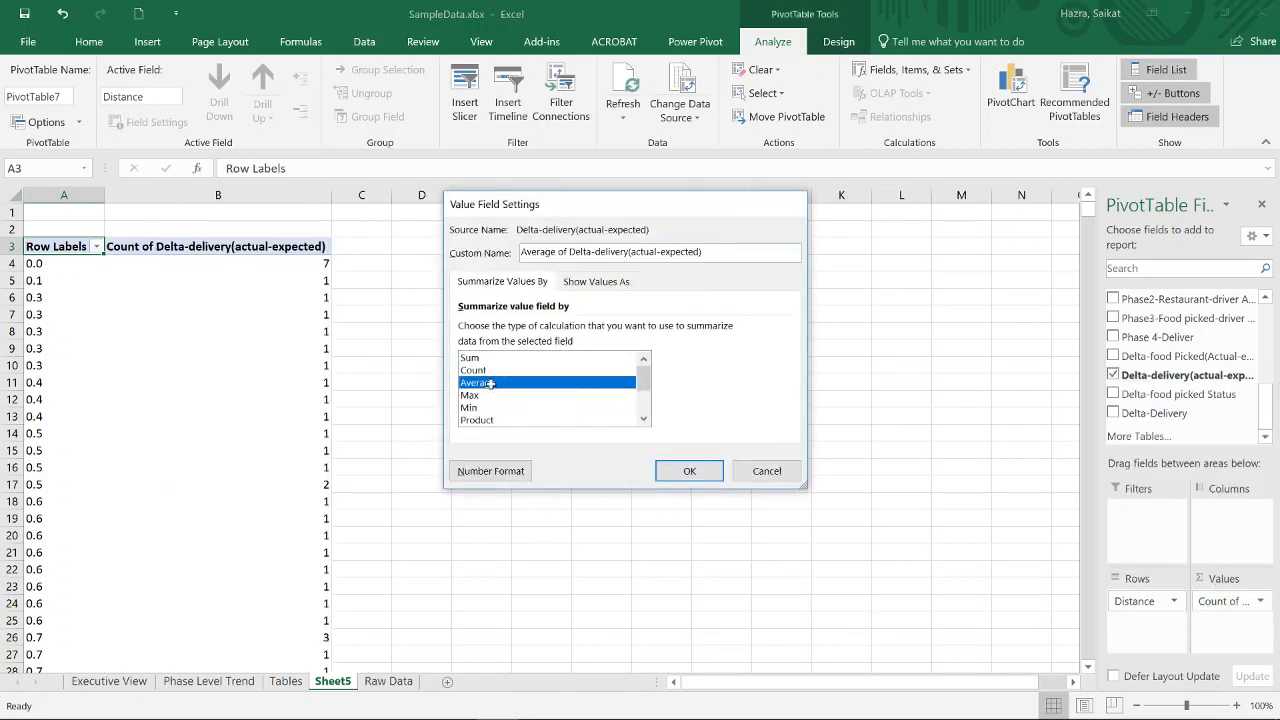
pyautogui.press('Return')
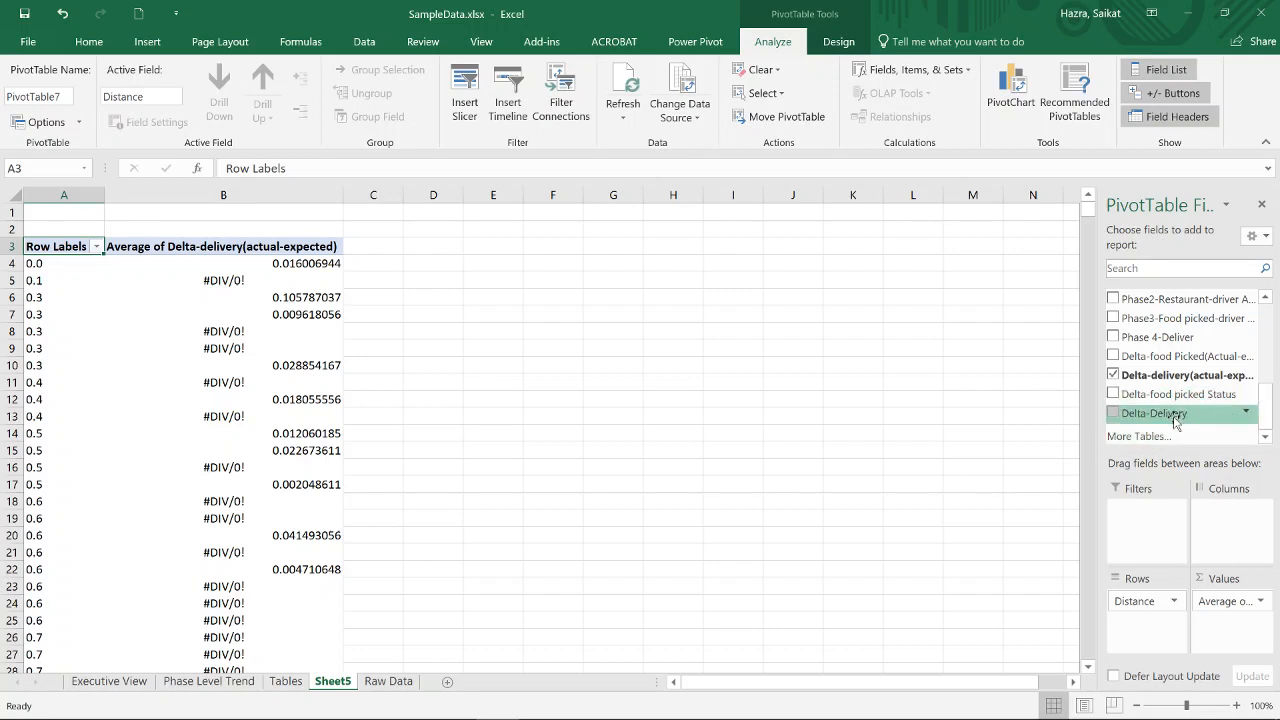
# Add Delta-Delivery as a report filter on the pivot and restrict it to Delayed
pyautogui.moveTo(1174, 420); pyautogui.dragTo(1150, 515)
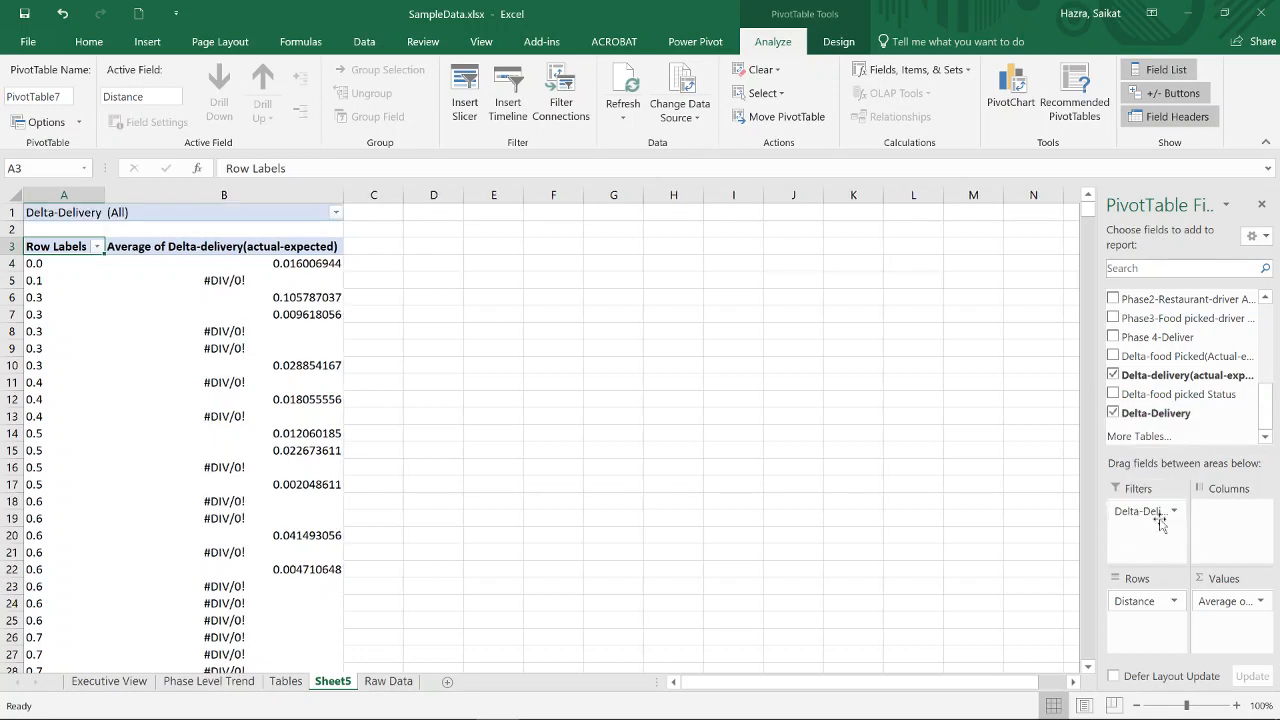
pyautogui.click(336, 212)
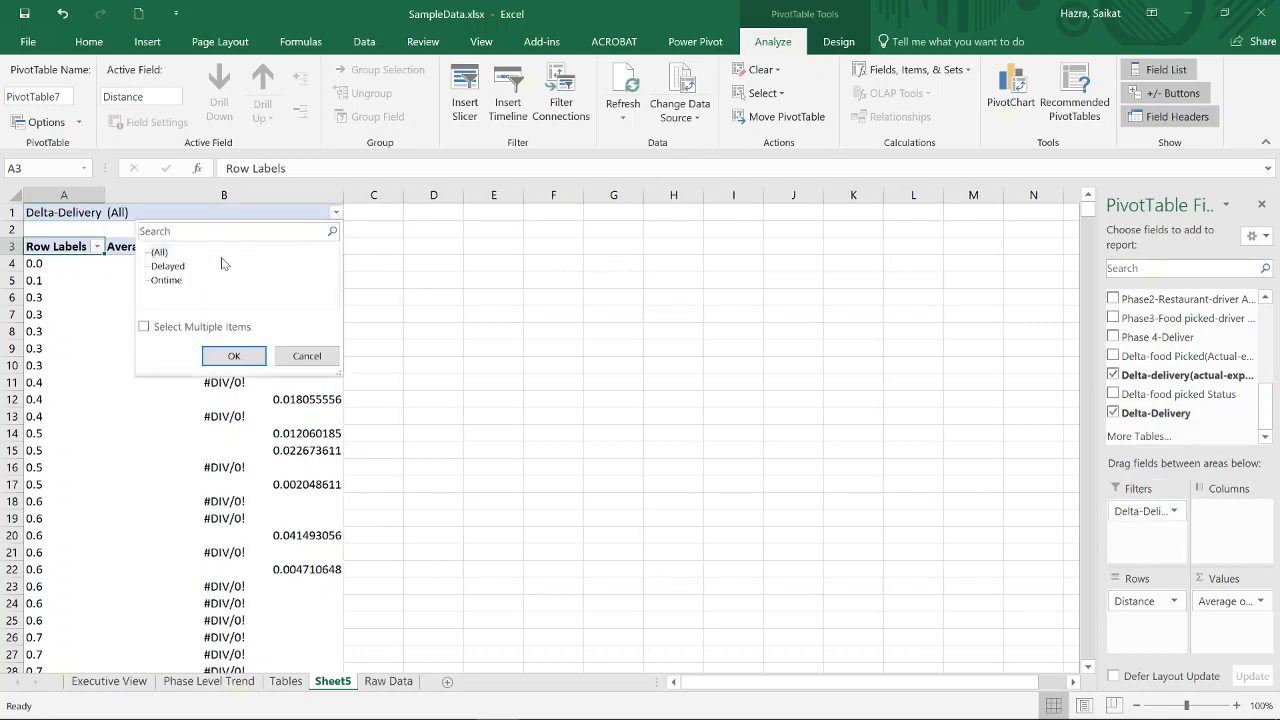
pyautogui.click(172, 267)
pyautogui.click(234, 358)
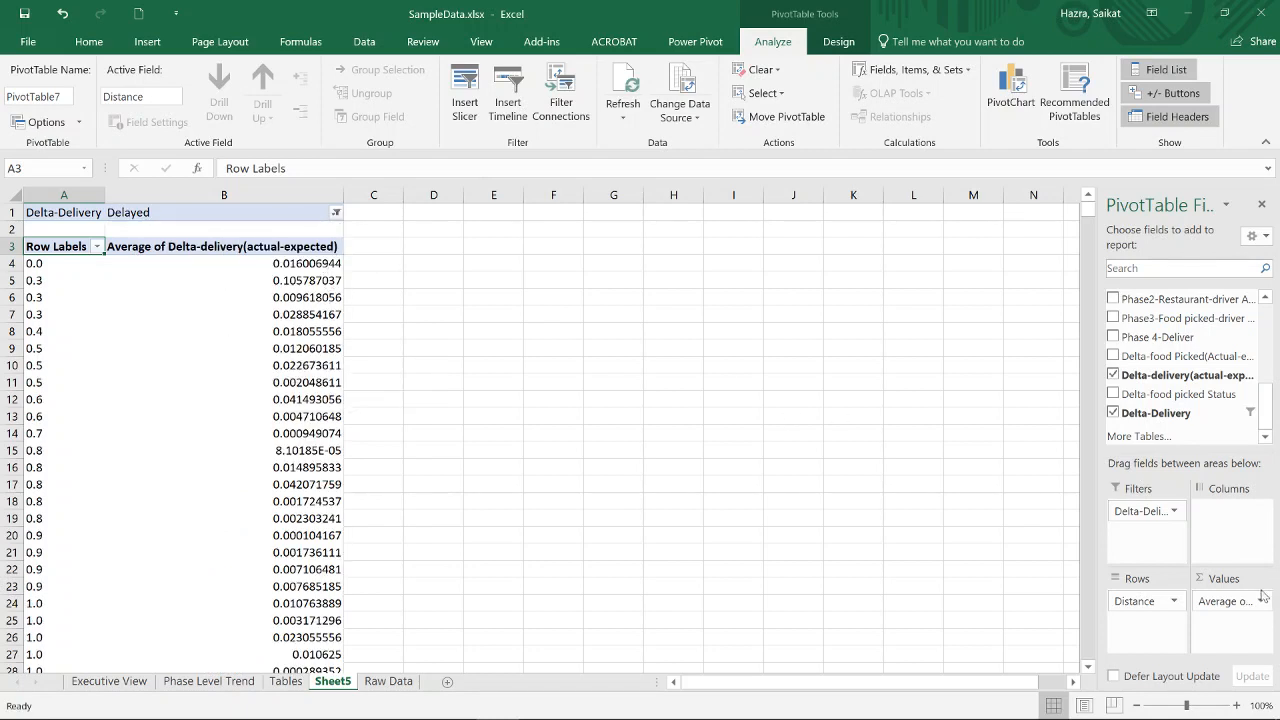
# Format the pivot's average Delta-delivery(actual-expected) values as Time with the 13:30:55 type
pyautogui.click(1260, 601)
pyautogui.click(1185, 579)
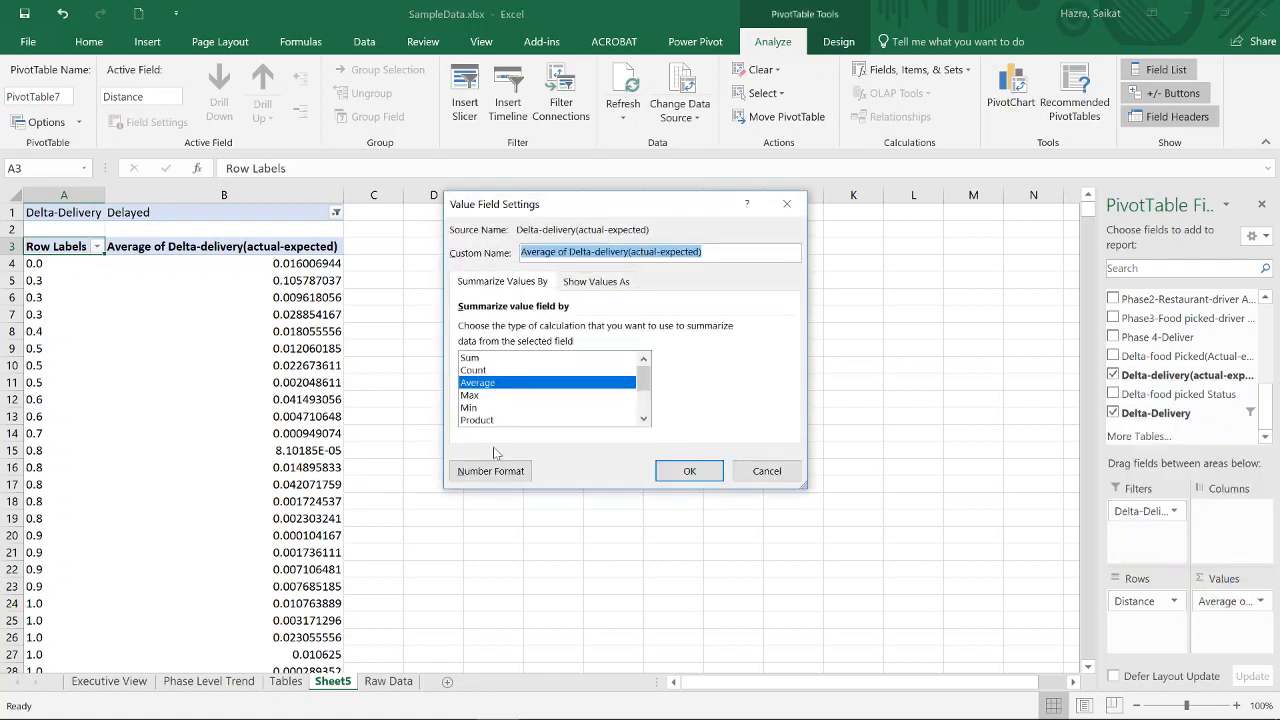
pyautogui.click(476, 476)
pyautogui.click(434, 268)
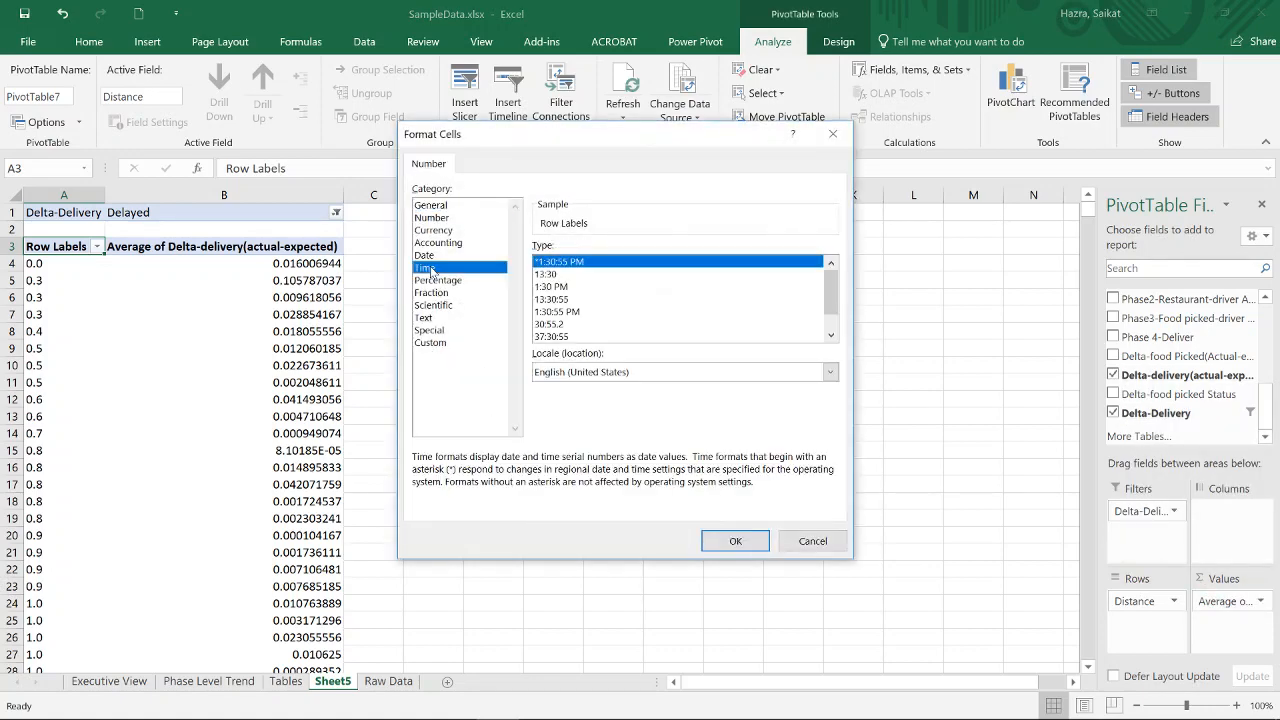
pyautogui.doubleClick(572, 300)
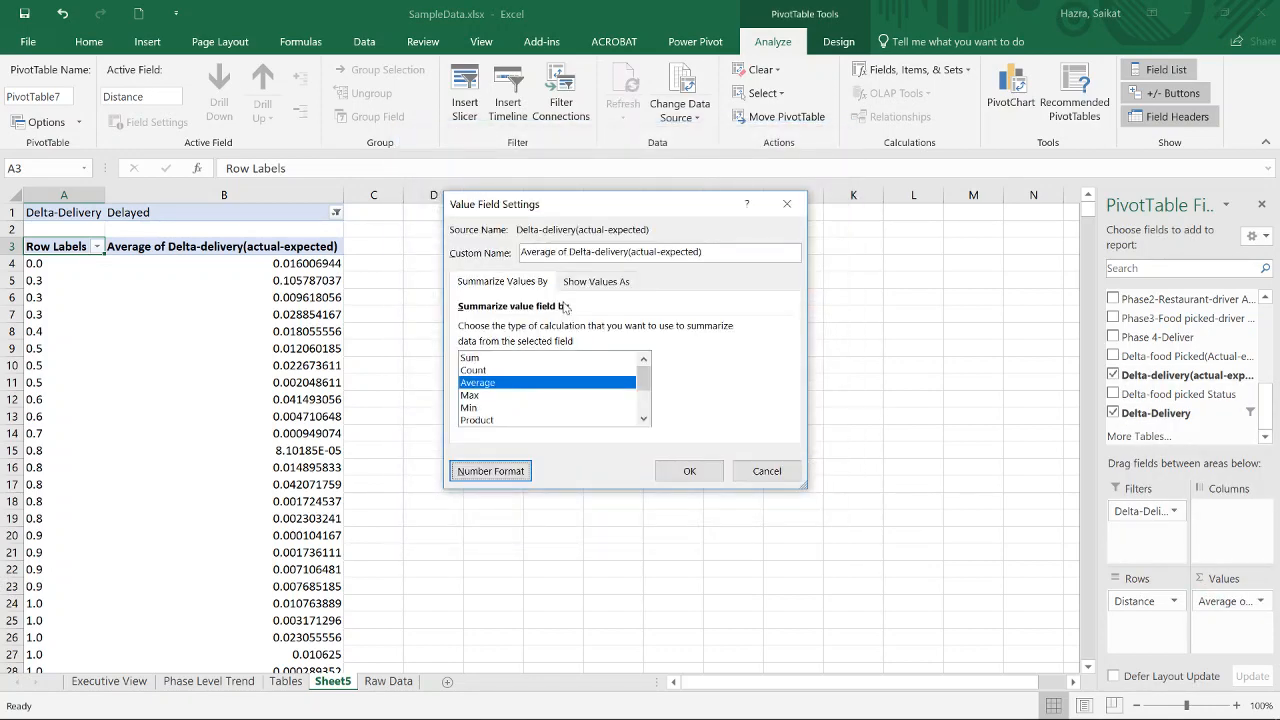
pyautogui.click(689, 471)
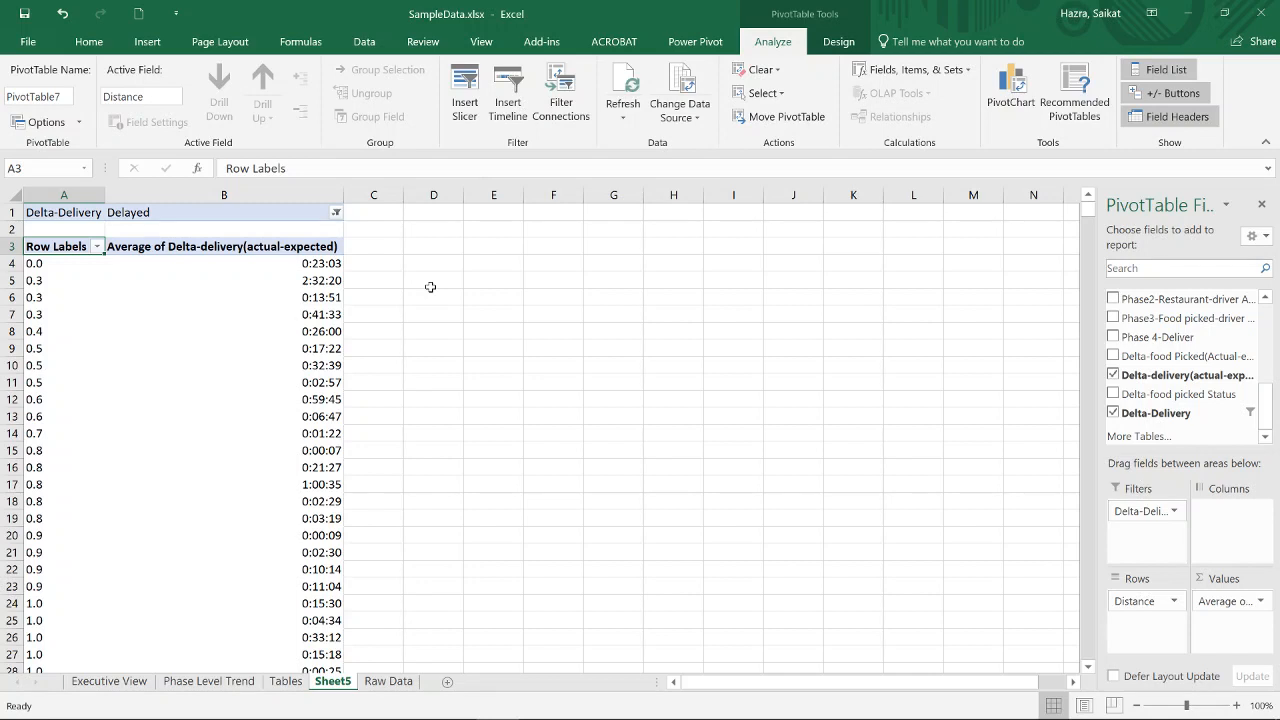
# Enter the heading "Corelation on Distance and missed Delivery" in cell D3 beside the pivot
pyautogui.click(460, 246)
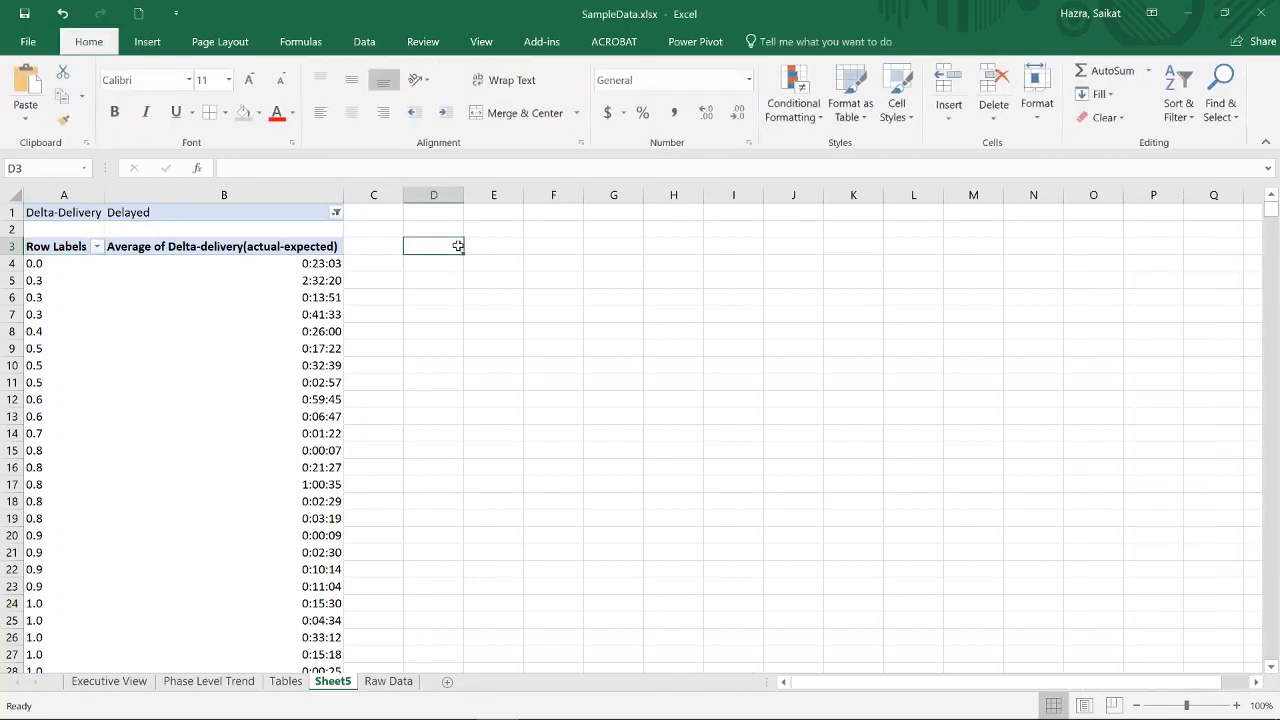
pyautogui.write('Cor')
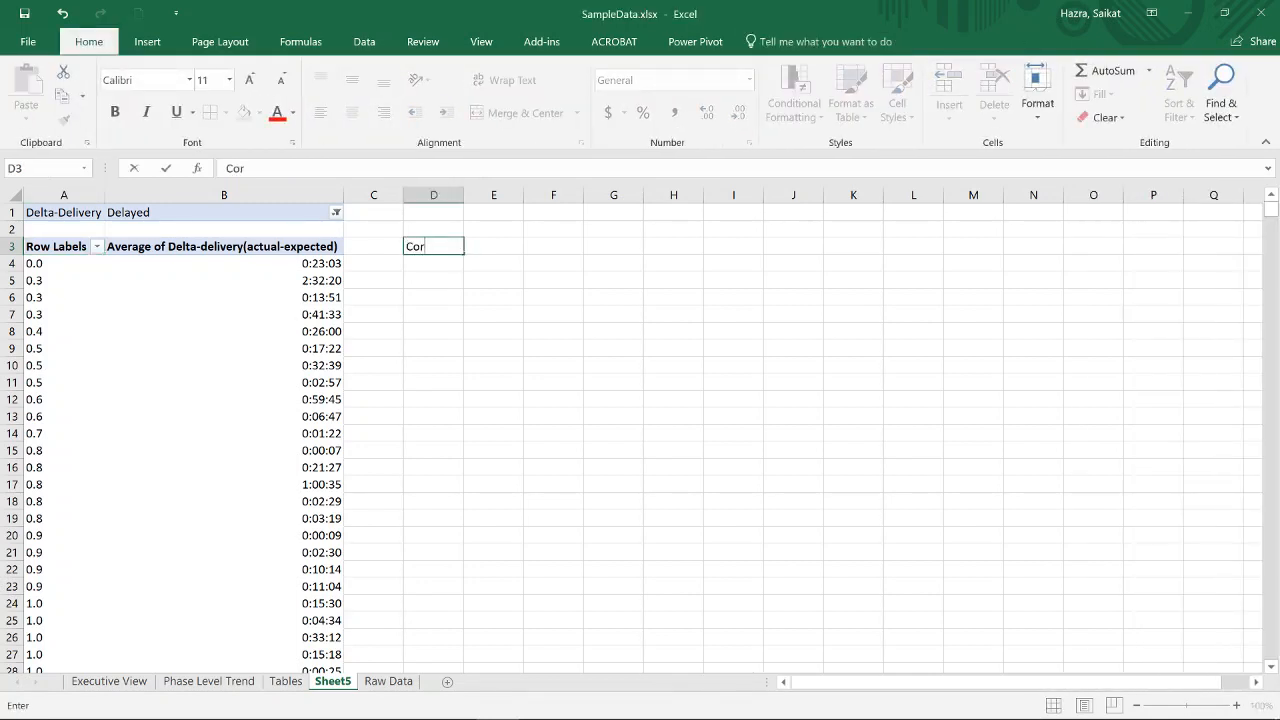
pyautogui.write('elation on Distance and')
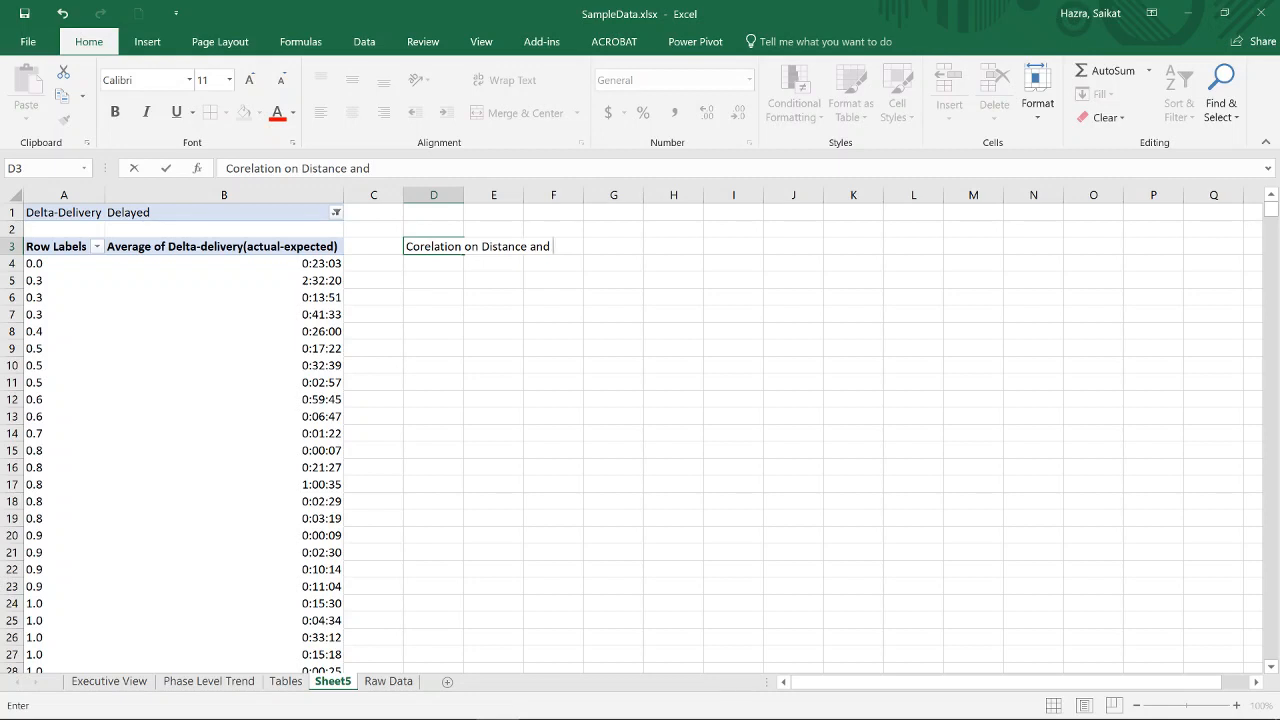
pyautogui.write(' missed Delivery')
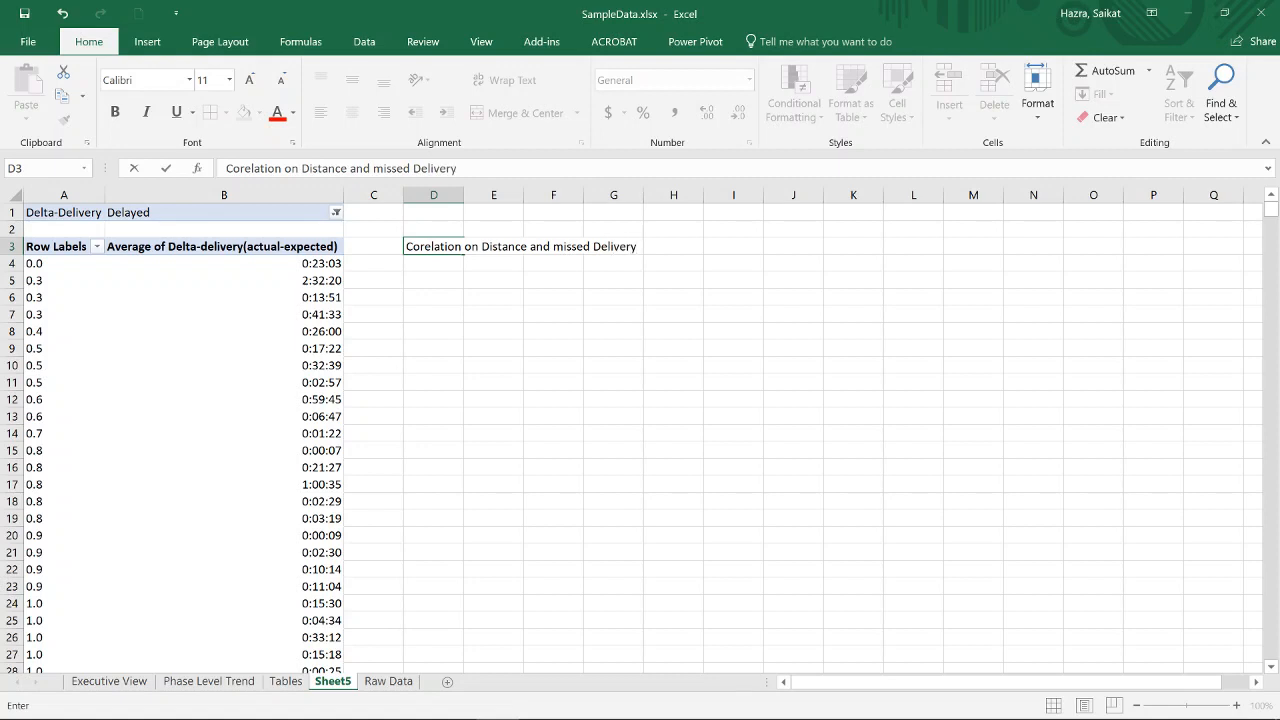
pyautogui.press('Return')
# Calculate the correlation between distance and average delay in cell D5 with =CORREL(A4:A849,B4:B849)
pyautogui.click(457, 246)
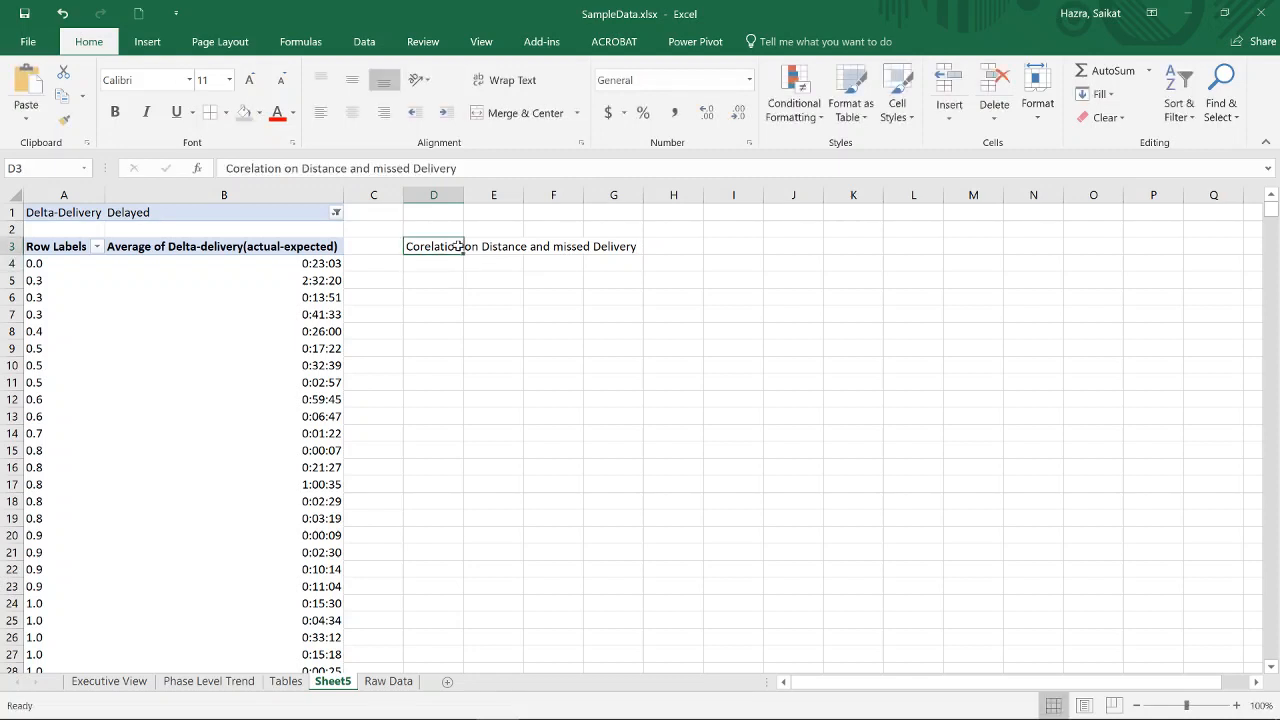
pyautogui.press('Down')
pyautogui.press('Down')
pyautogui.write('=')
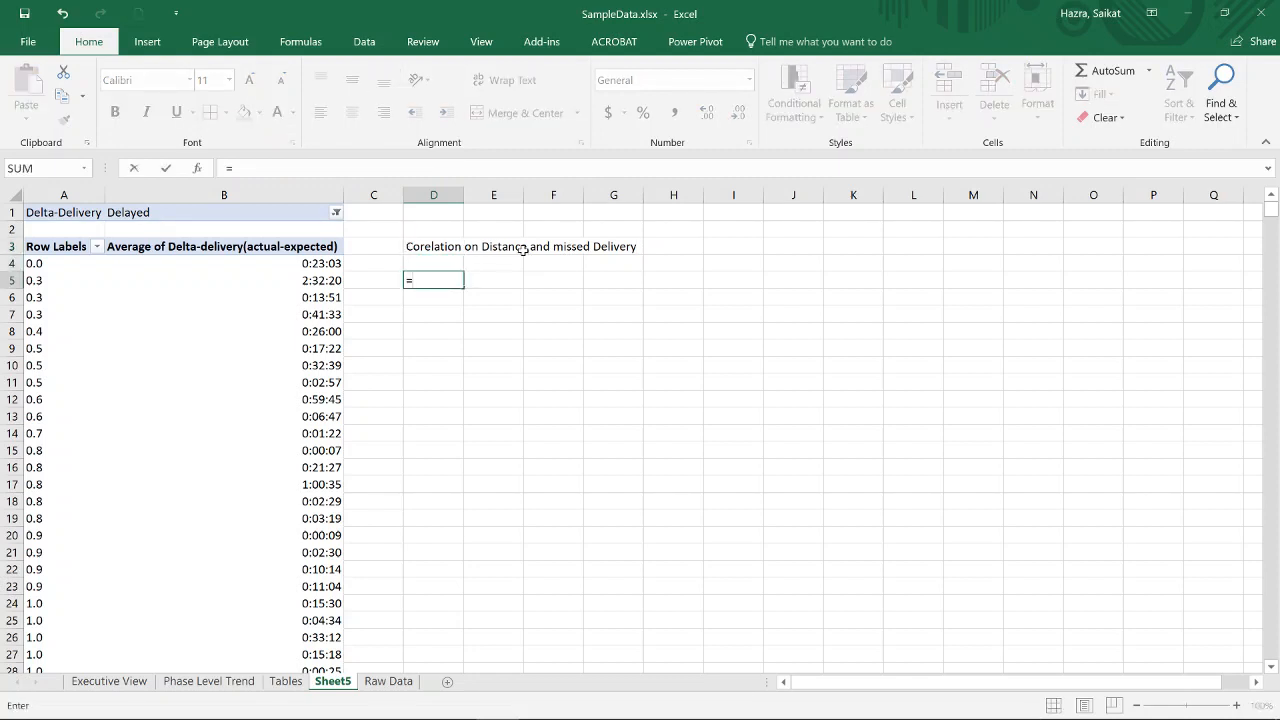
pyautogui.write('corr')
pyautogui.press('Tab')
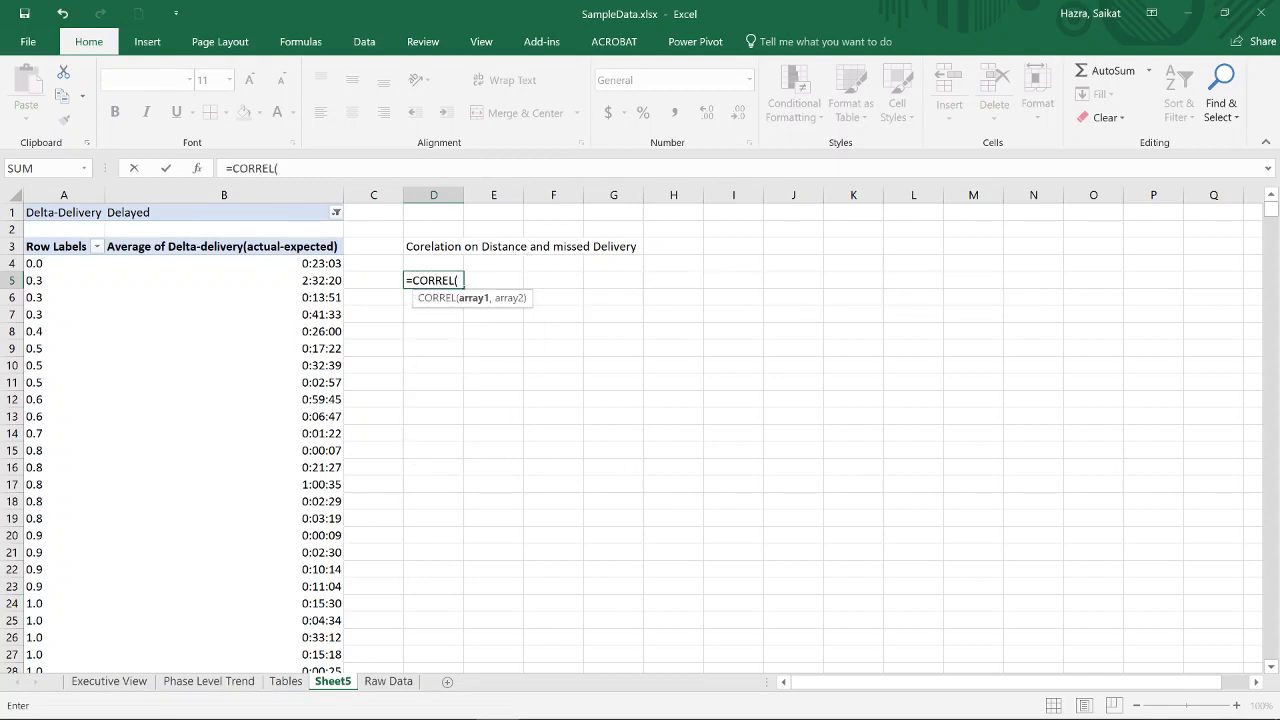
pyautogui.click(70, 263)
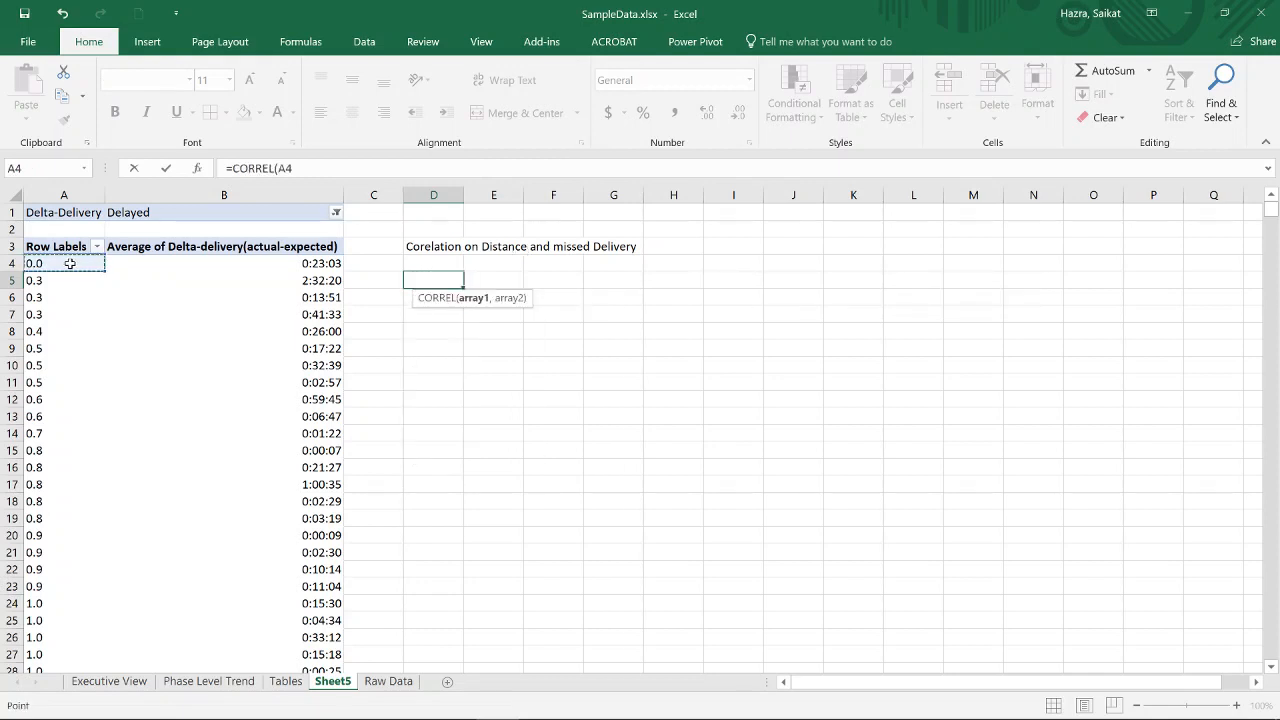
pyautogui.hotkey('ctrl', 'shift', 'Down')
pyautogui.hotkey('shift', 'Up')
pyautogui.write(',')
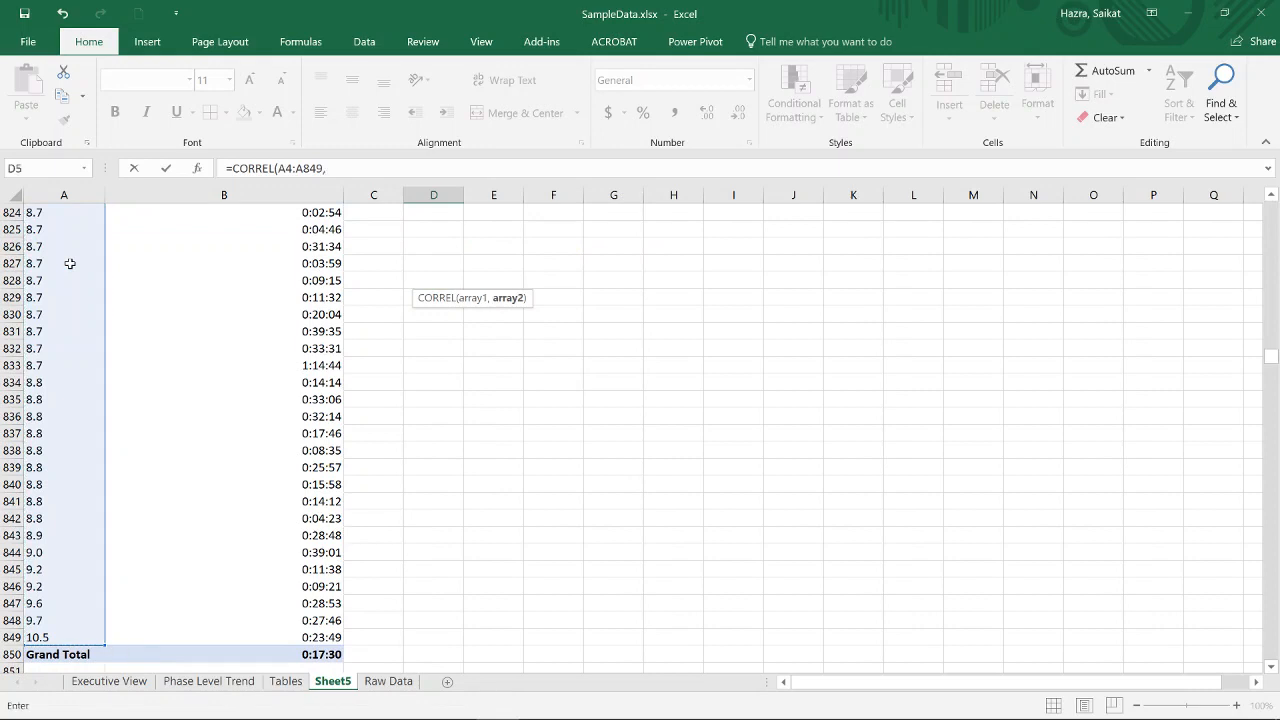
pyautogui.click(333, 638)
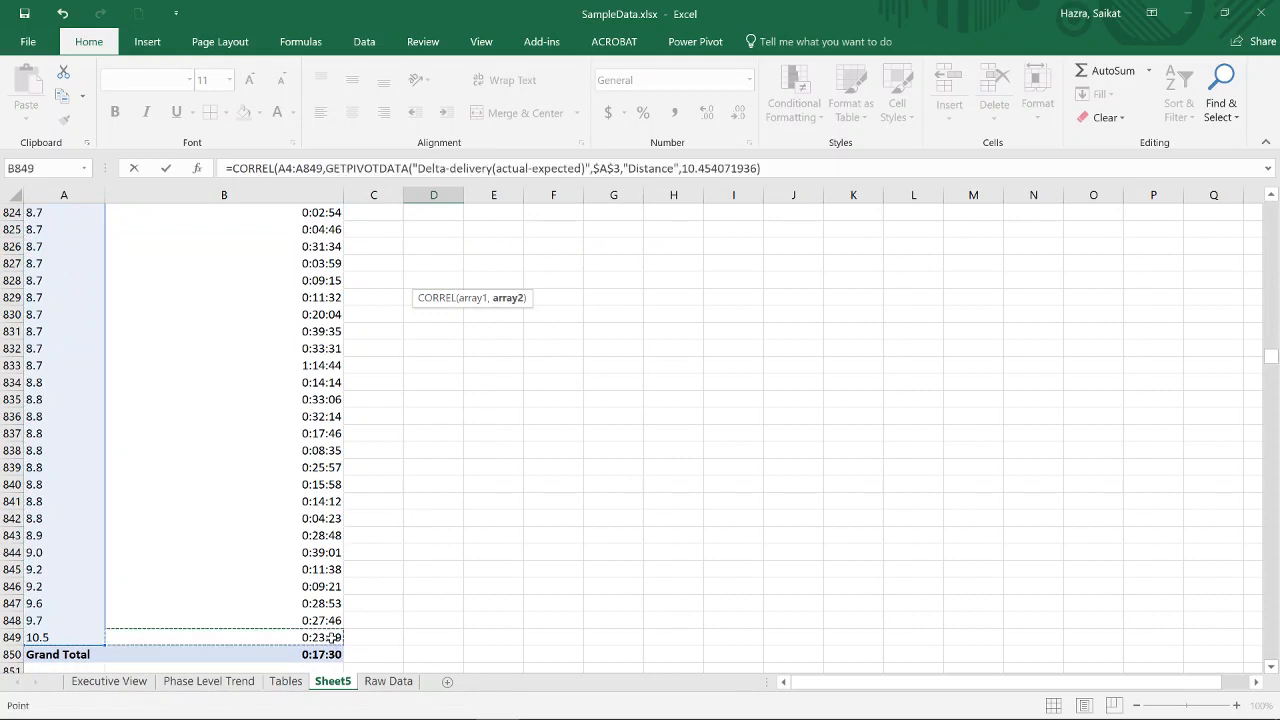
pyautogui.hotkey('ctrl', 'shift', 'Up')
pyautogui.hotkey('shift', 'Down')
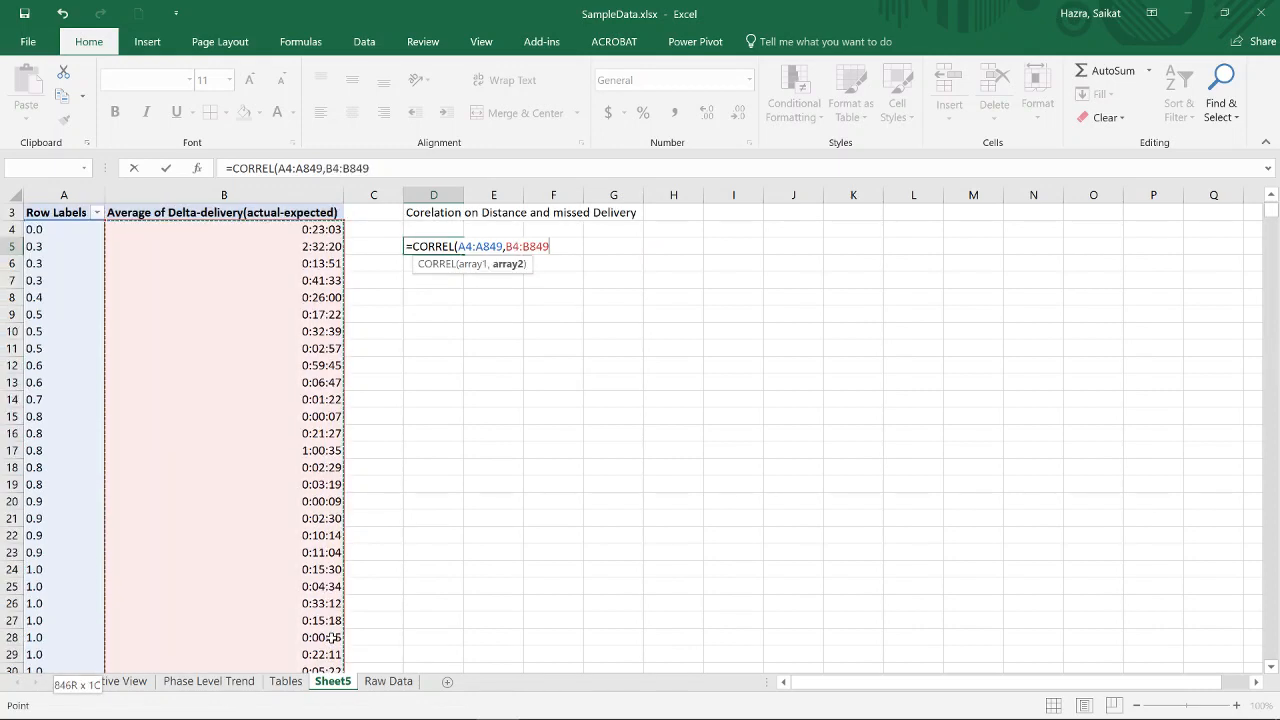
pyautogui.write(')')
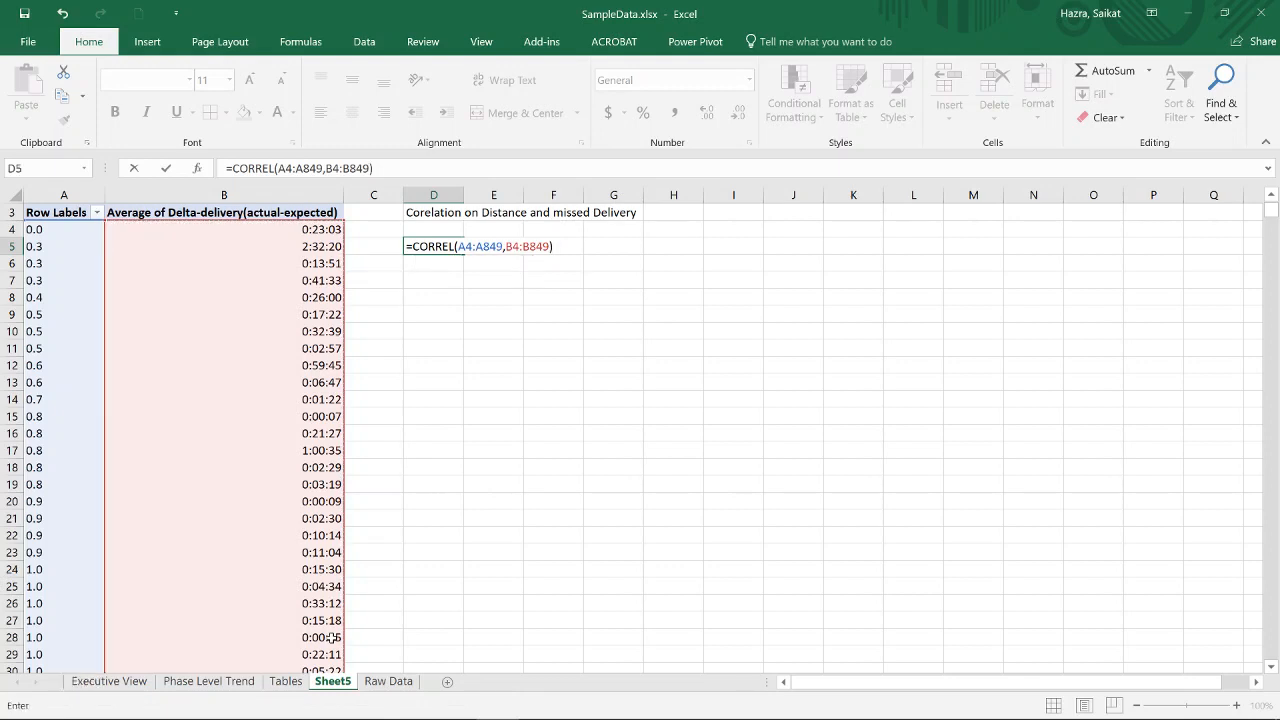
pyautogui.press('Return')
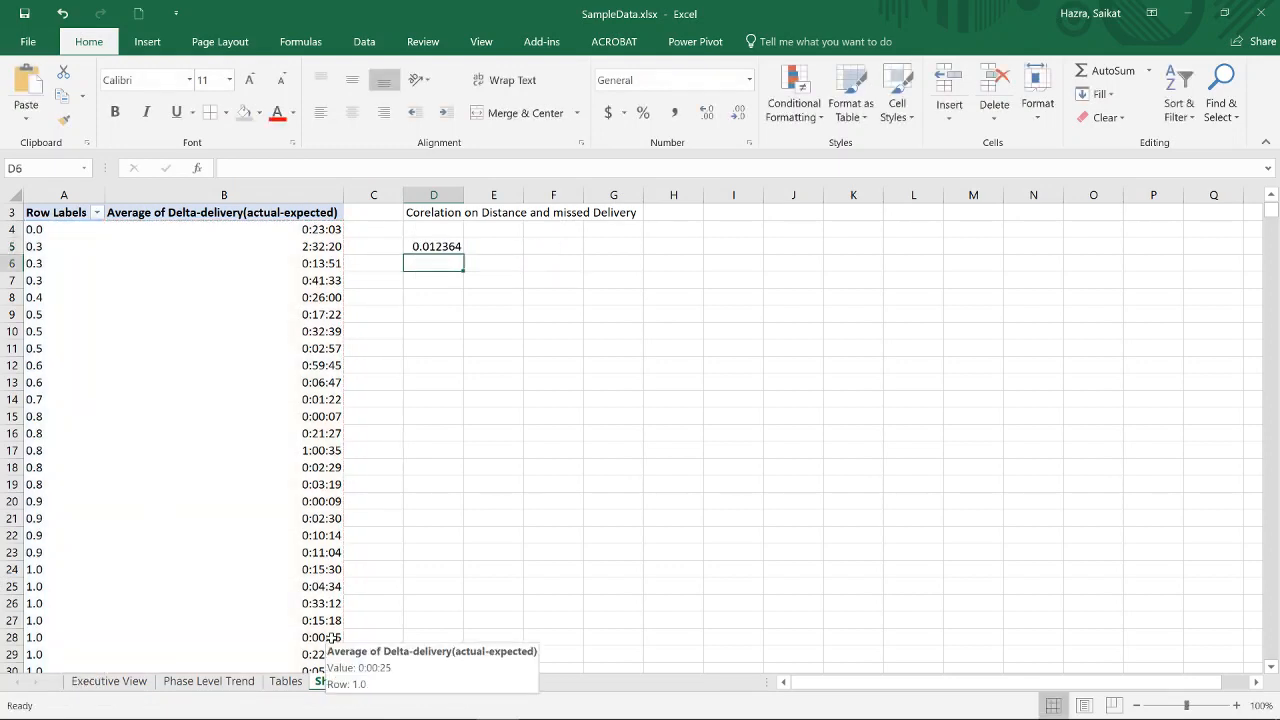
# Enter the column headers Distance in J4 and TAT in K4 for a small example table
pyautogui.click(797, 227)
pyautogui.write('Distance')
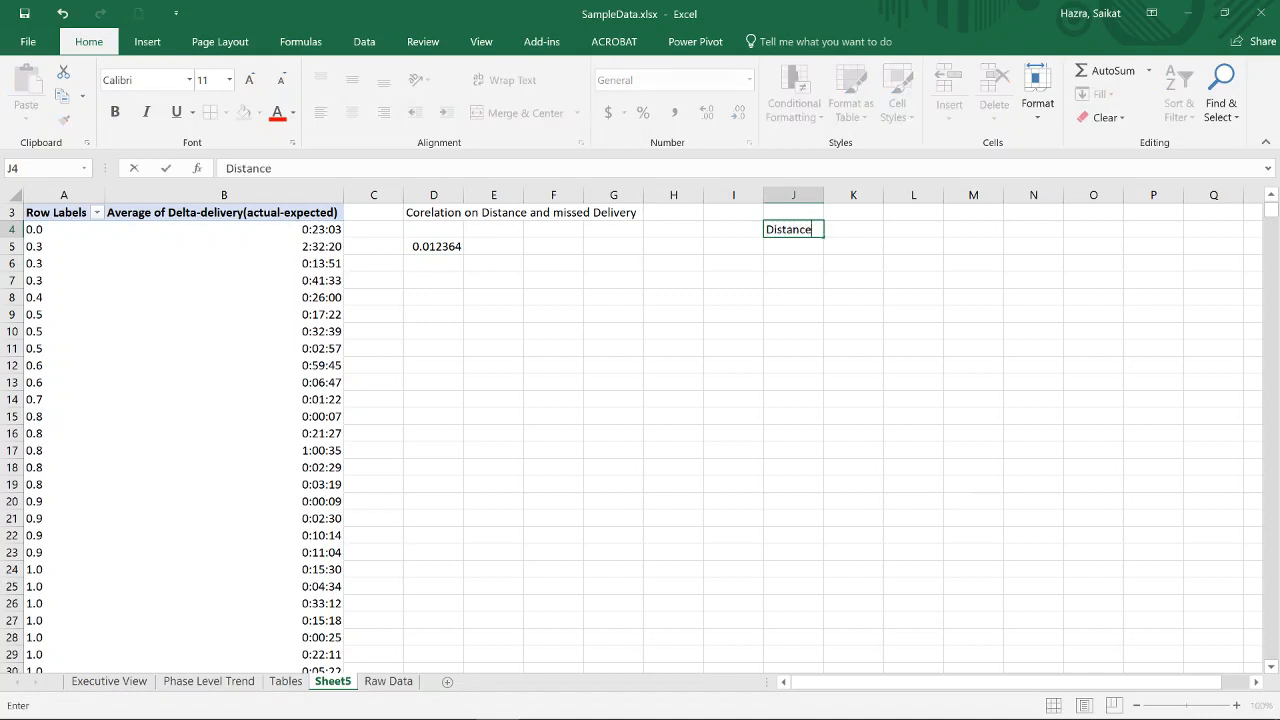
pyautogui.press('Tab')
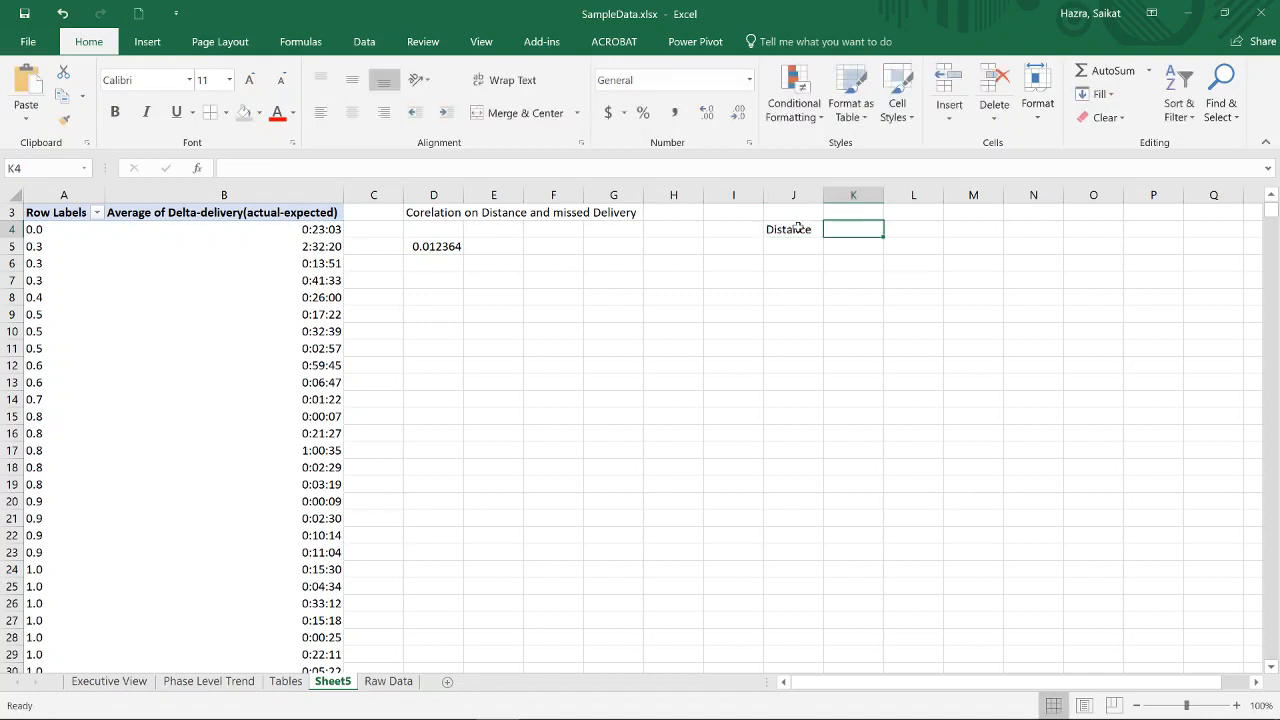
pyautogui.write('TAT')
pyautogui.press('Return')
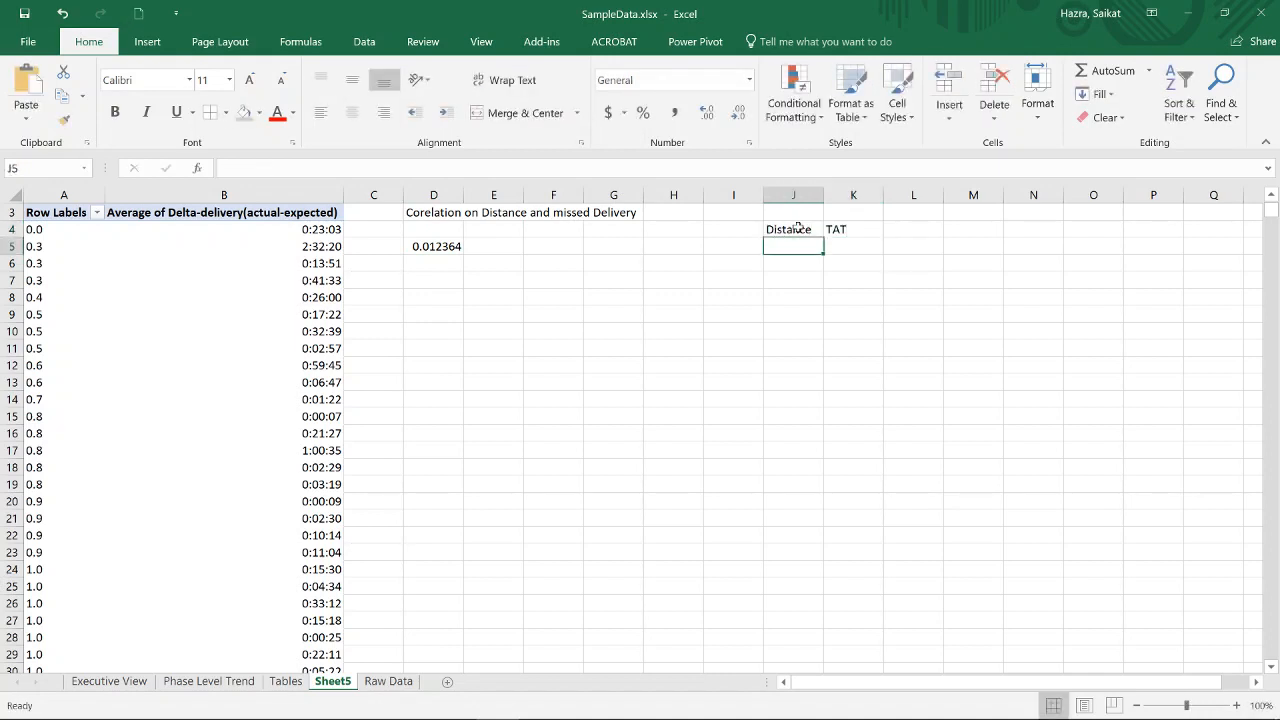
# Fill the Distance column of the example table with 10, 20, 30, 40 and 50 in J5:J9
pyautogui.write('10')
pyautogui.press('Return')
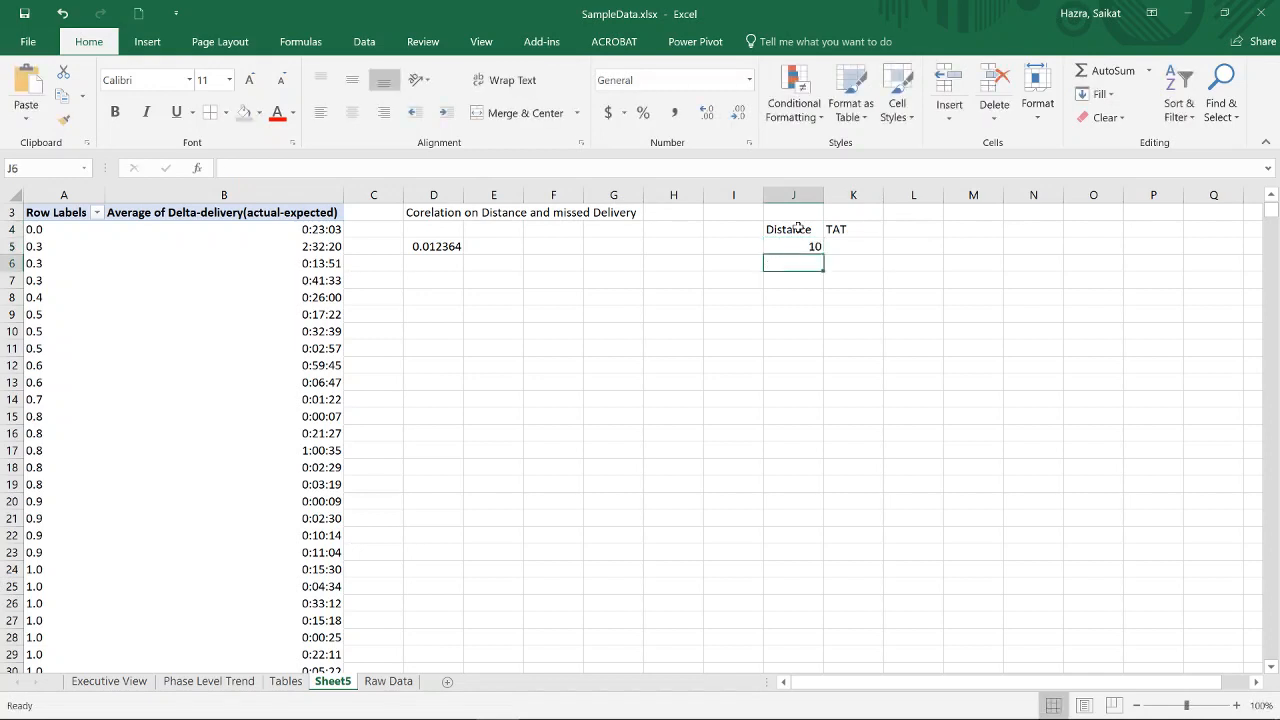
pyautogui.write('20')
pyautogui.press('Return')
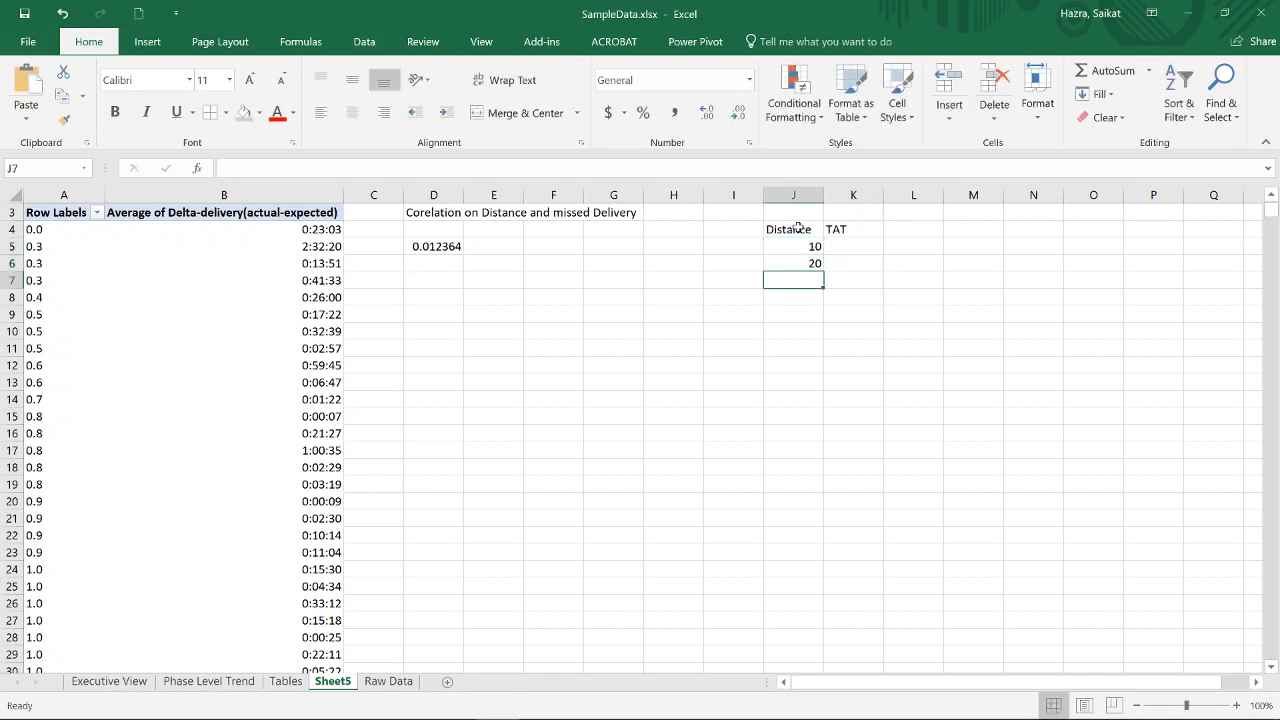
pyautogui.write('30')
pyautogui.press('Return')
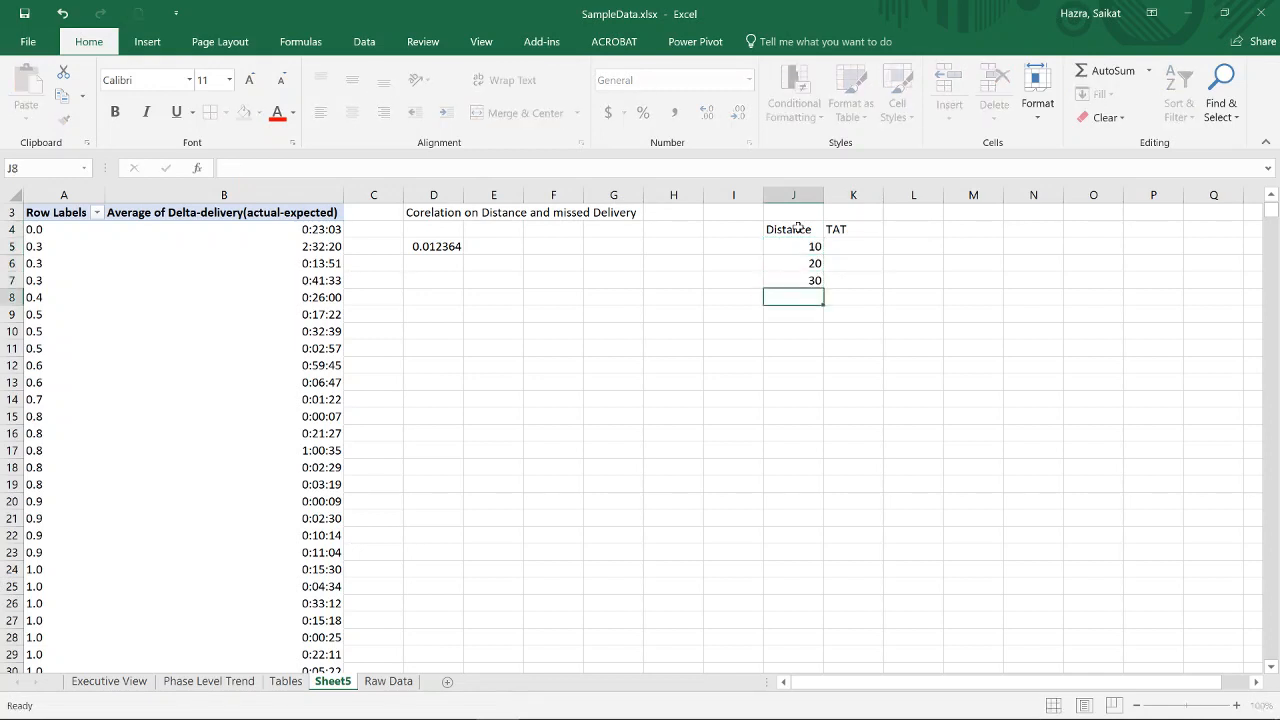
pyautogui.write('40')
pyautogui.press('Return')
pyautogui.write('50')
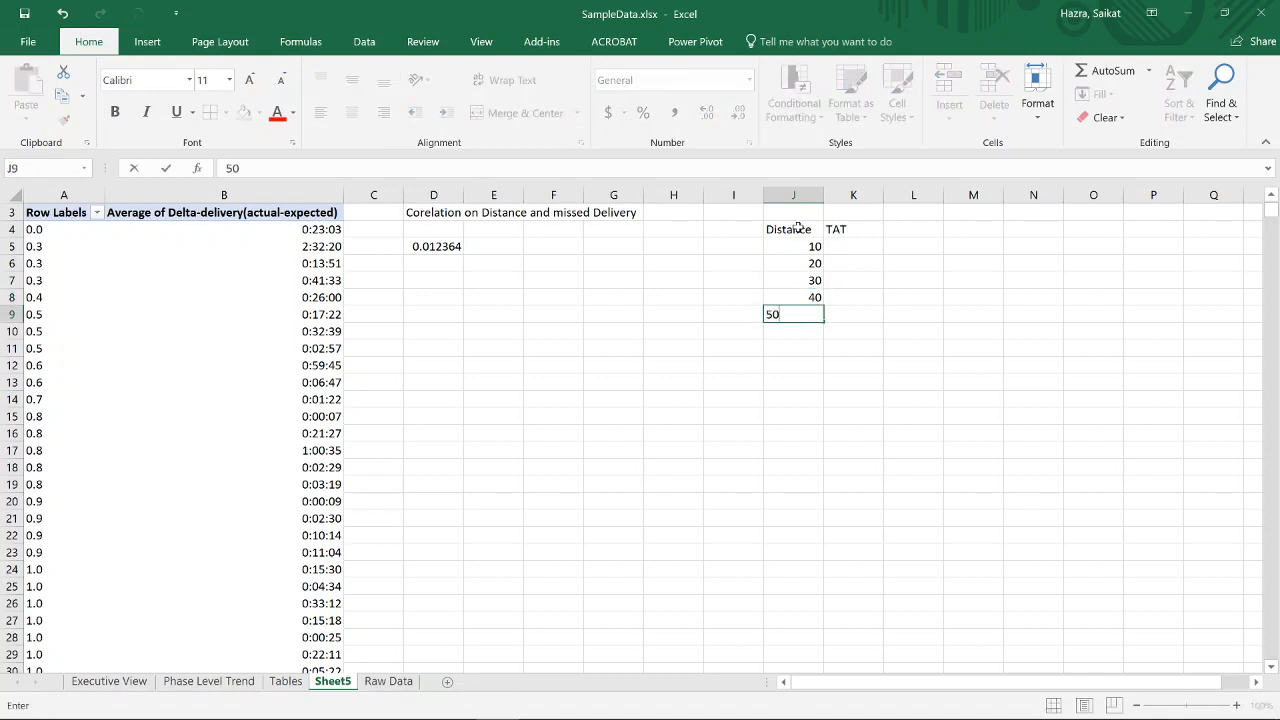
# Enter 15 as the TAT for distance 10 in cell K5
pyautogui.click(868, 246)
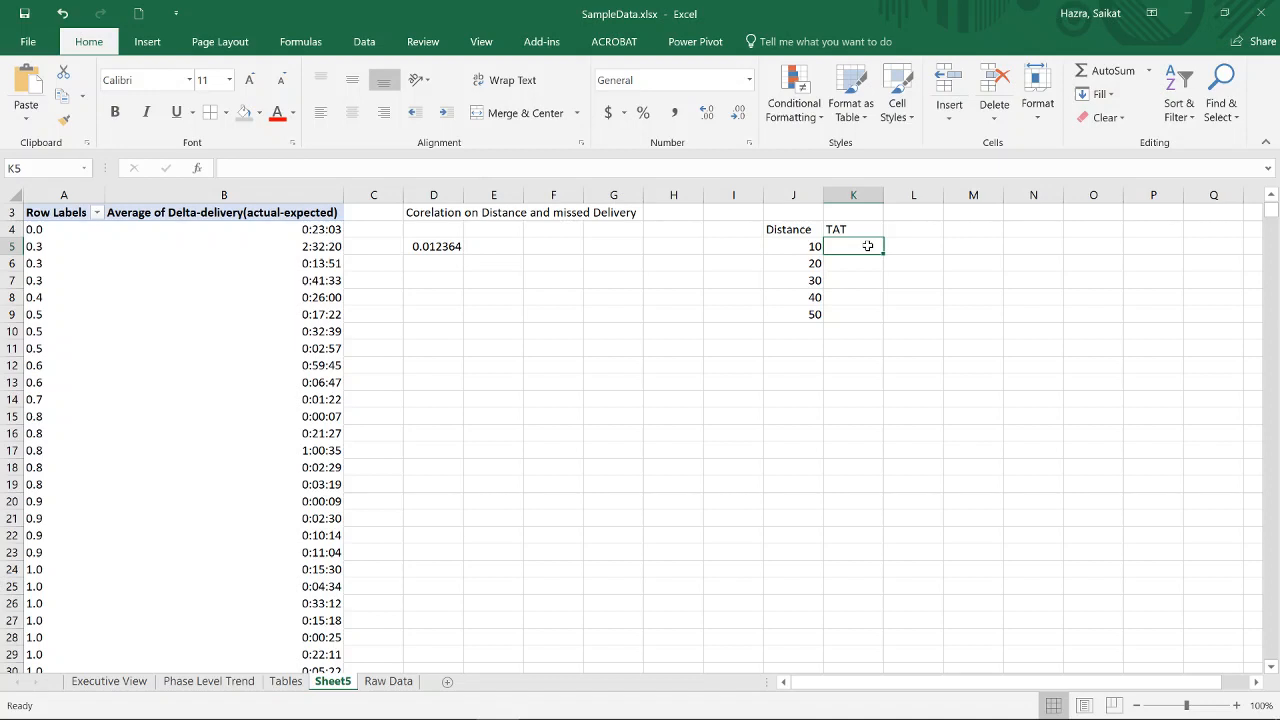
pyautogui.write('15')
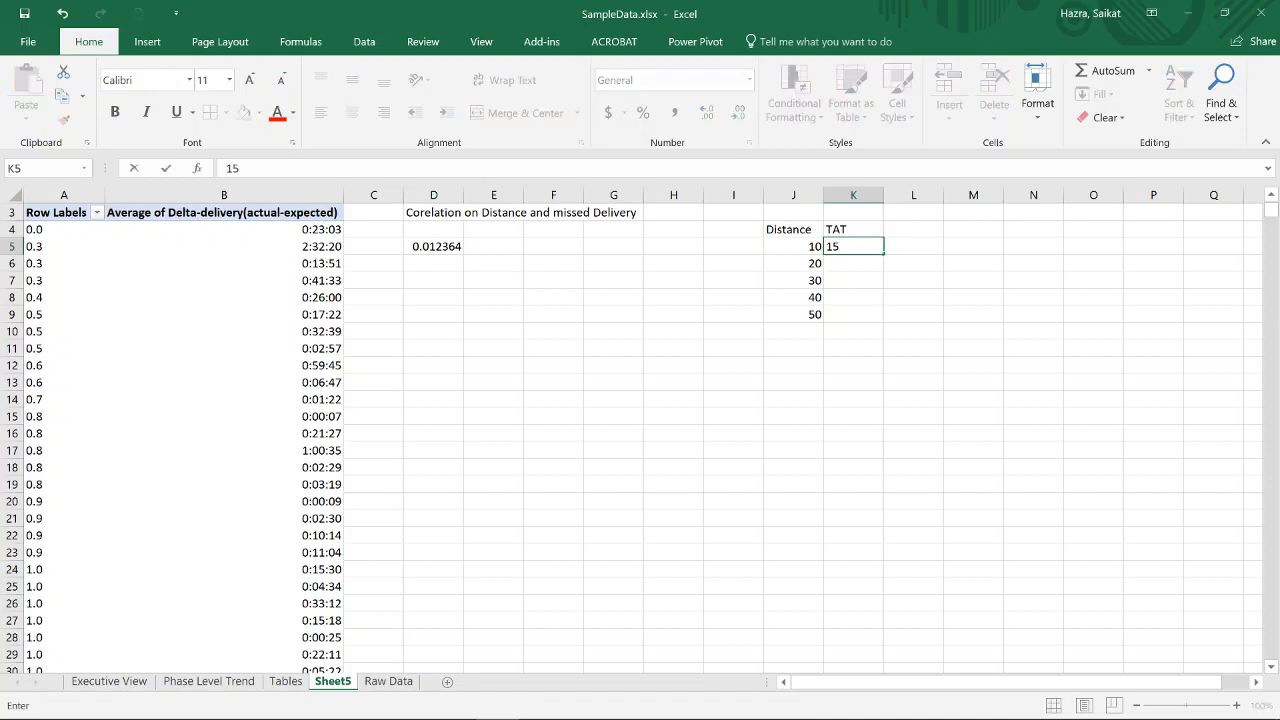
pyautogui.press('Return')
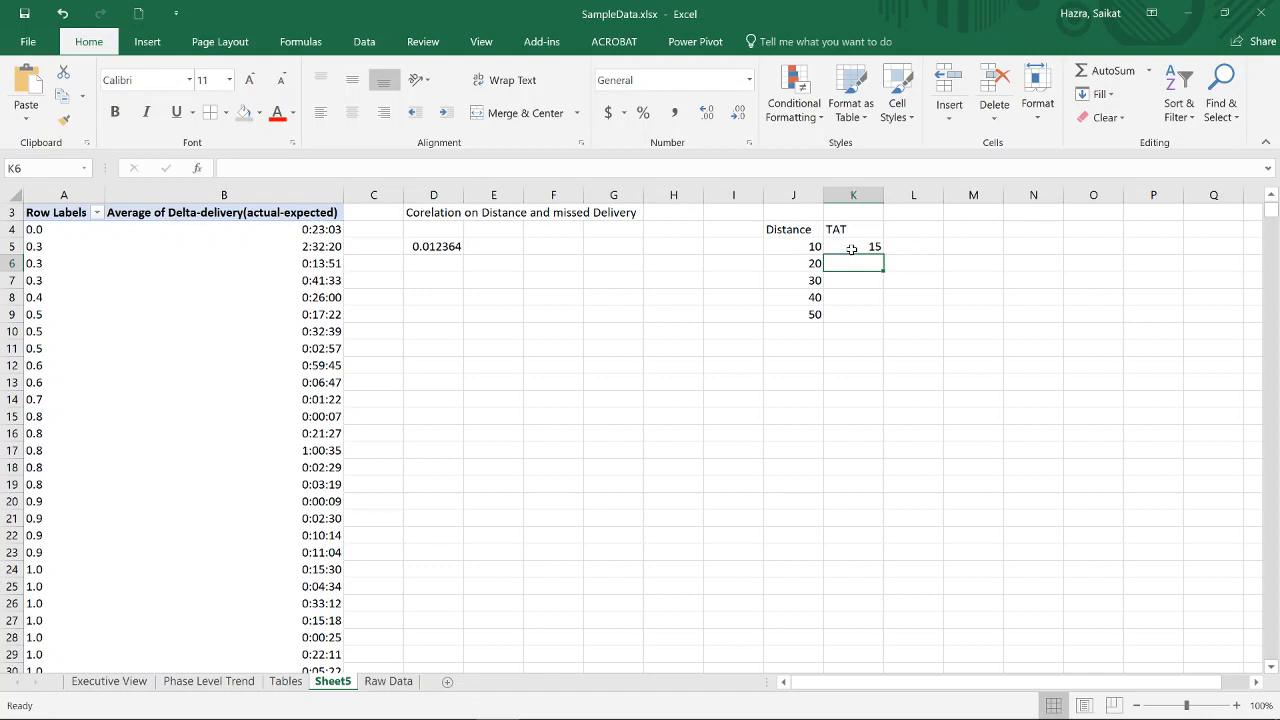
# Replace the TAT in K5 with the formula =5*J5 and fill it down through K9
pyautogui.click(851, 248)
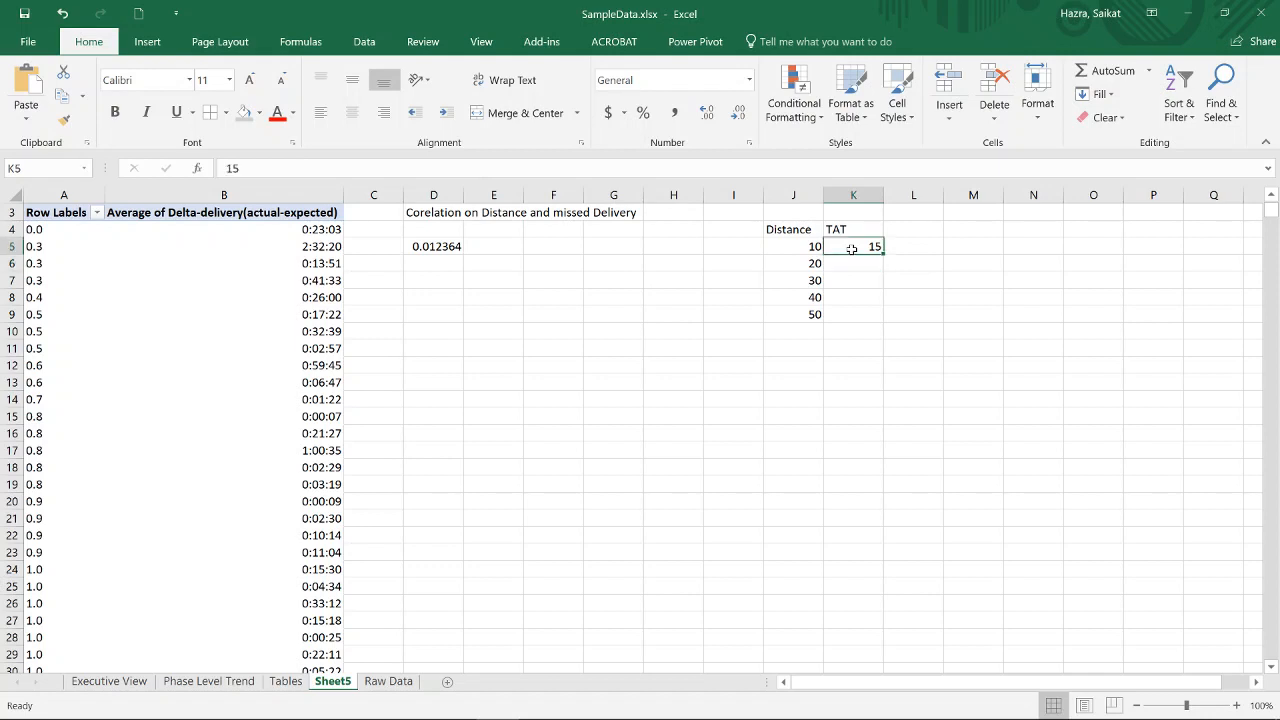
pyautogui.write('=')
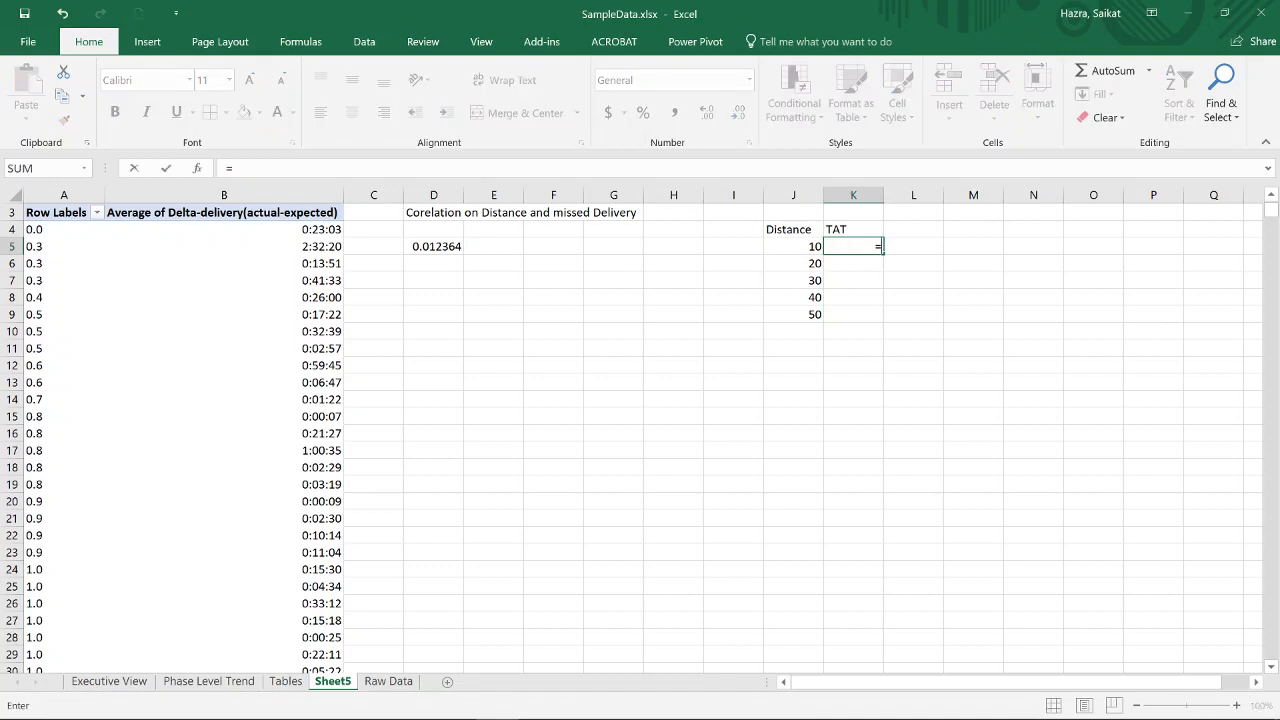
pyautogui.write('5*')
pyautogui.click(774, 247)
pyautogui.press('Return')
pyautogui.click(840, 250)
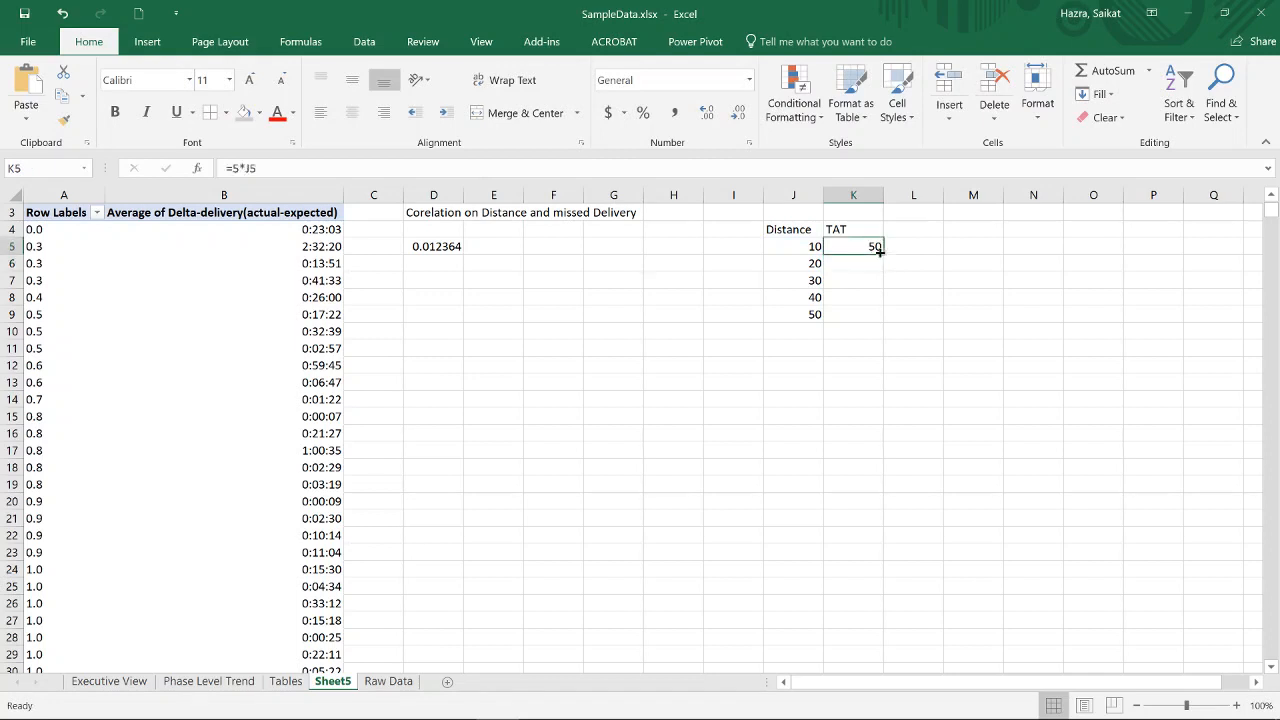
pyautogui.moveTo(884, 254); pyautogui.dragTo(884, 316)
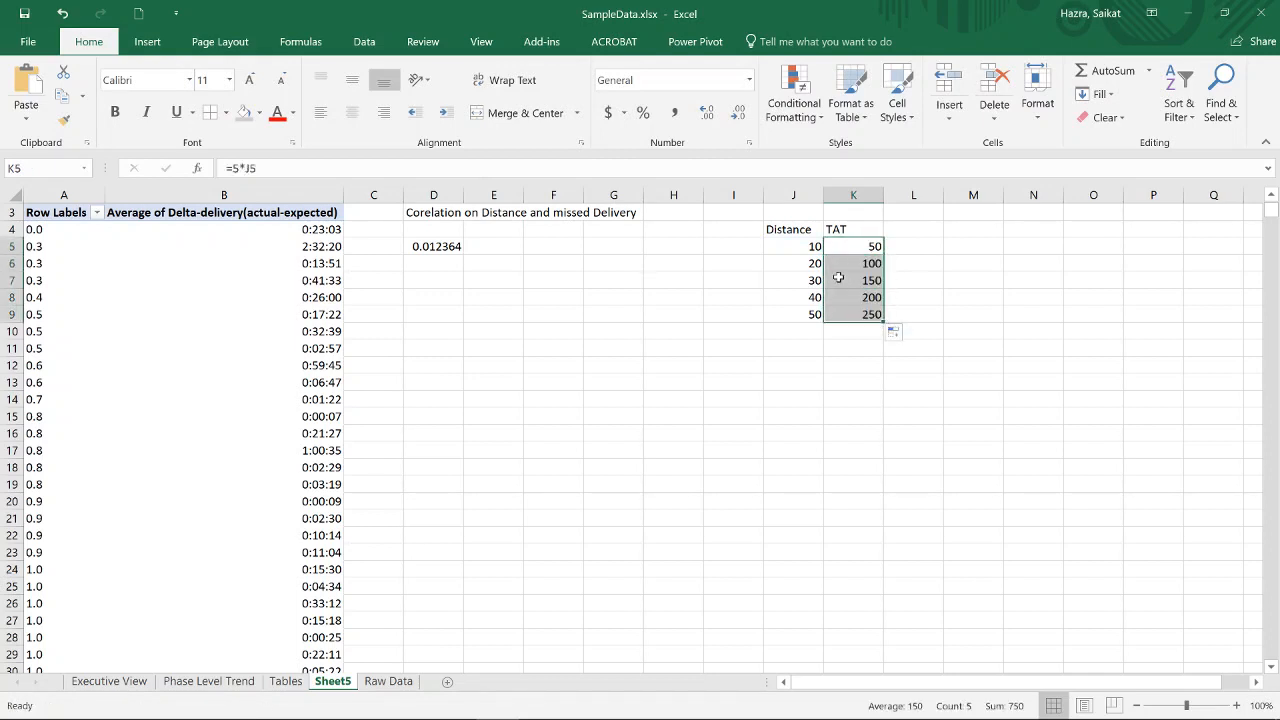
# Calculate the correlation between the example Distance and TAT columns in cell D8 with =CORREL(J5:J9,K5:K9)
pyautogui.click(440, 293)
pyautogui.write('=corr')
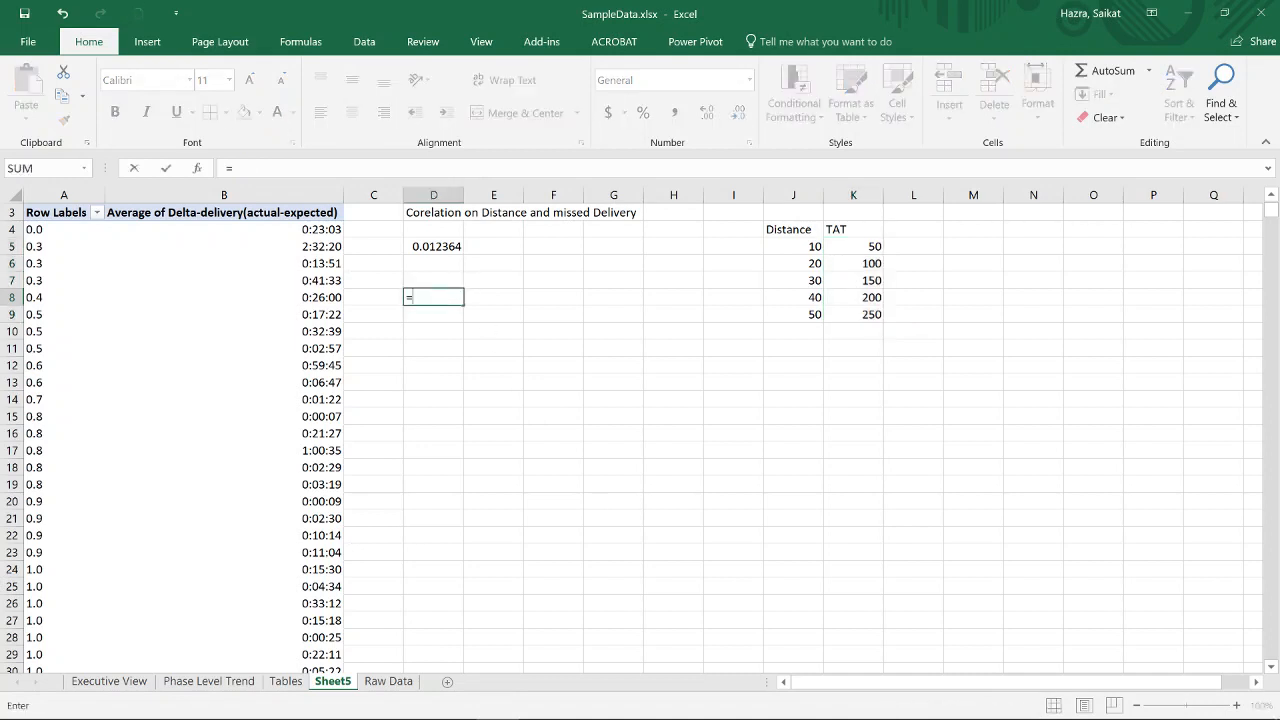
pyautogui.press('Tab')
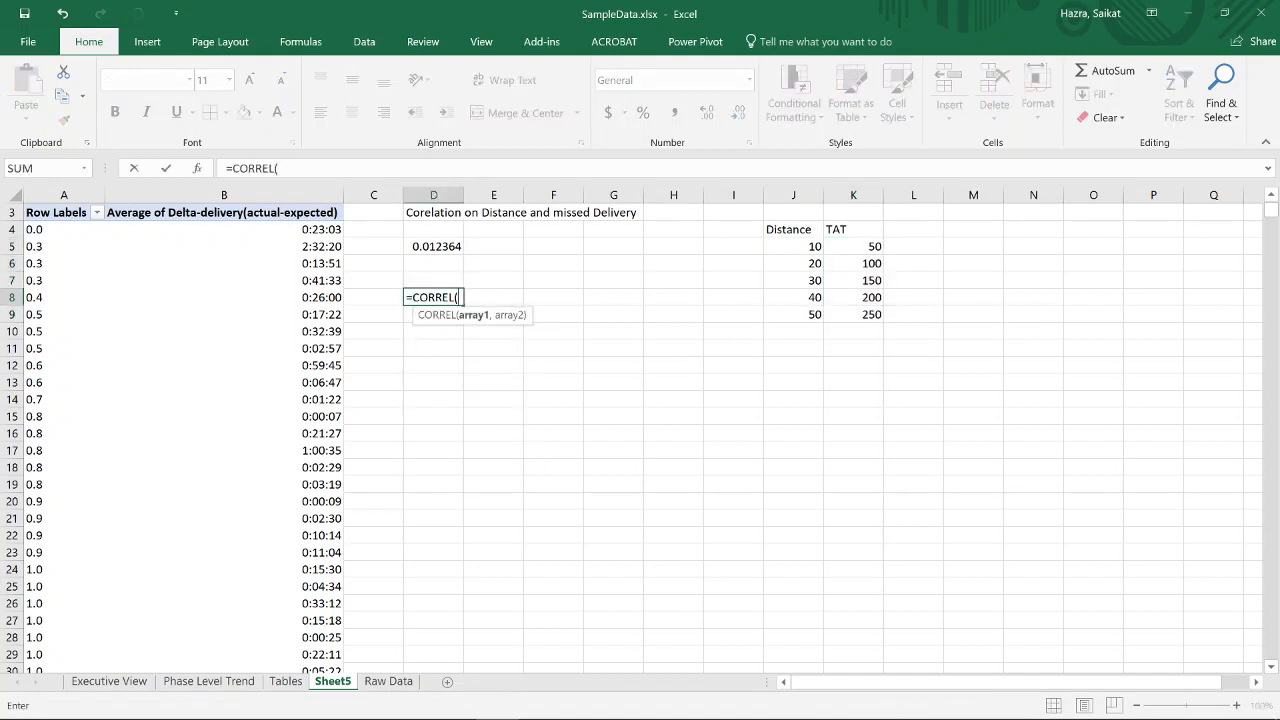
pyautogui.moveTo(800, 248); pyautogui.dragTo(789, 307)
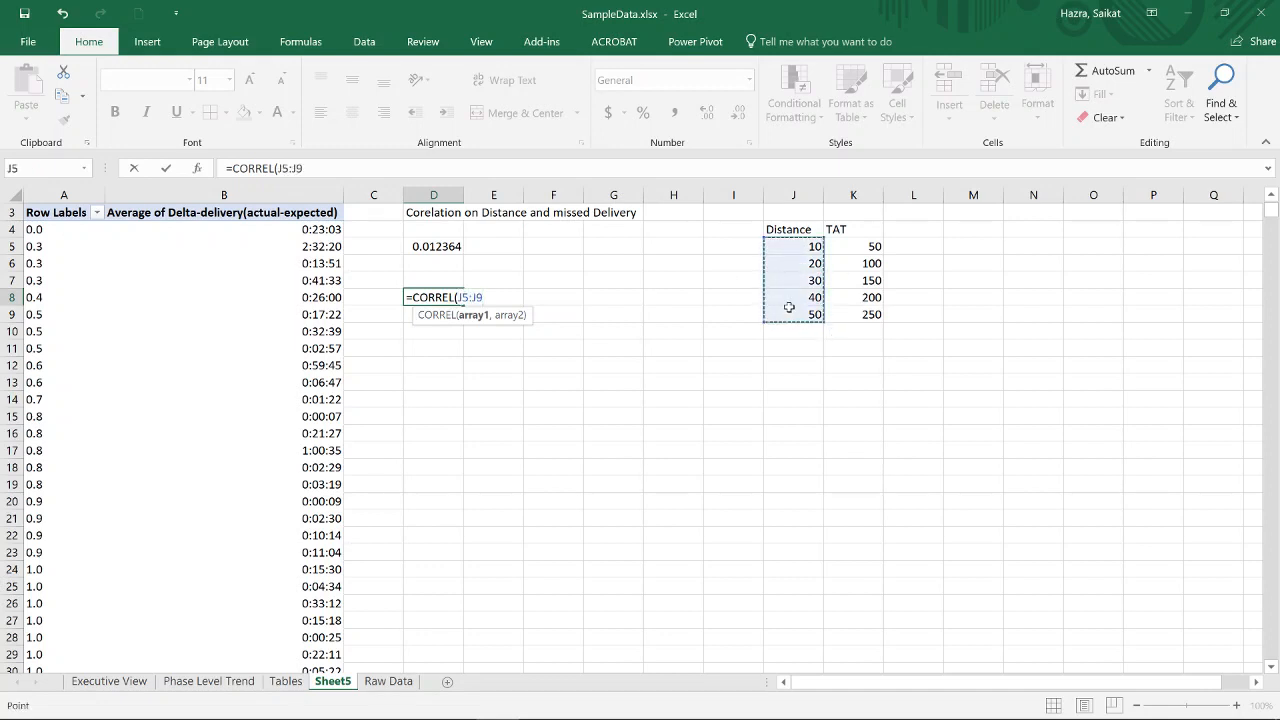
pyautogui.write(',')
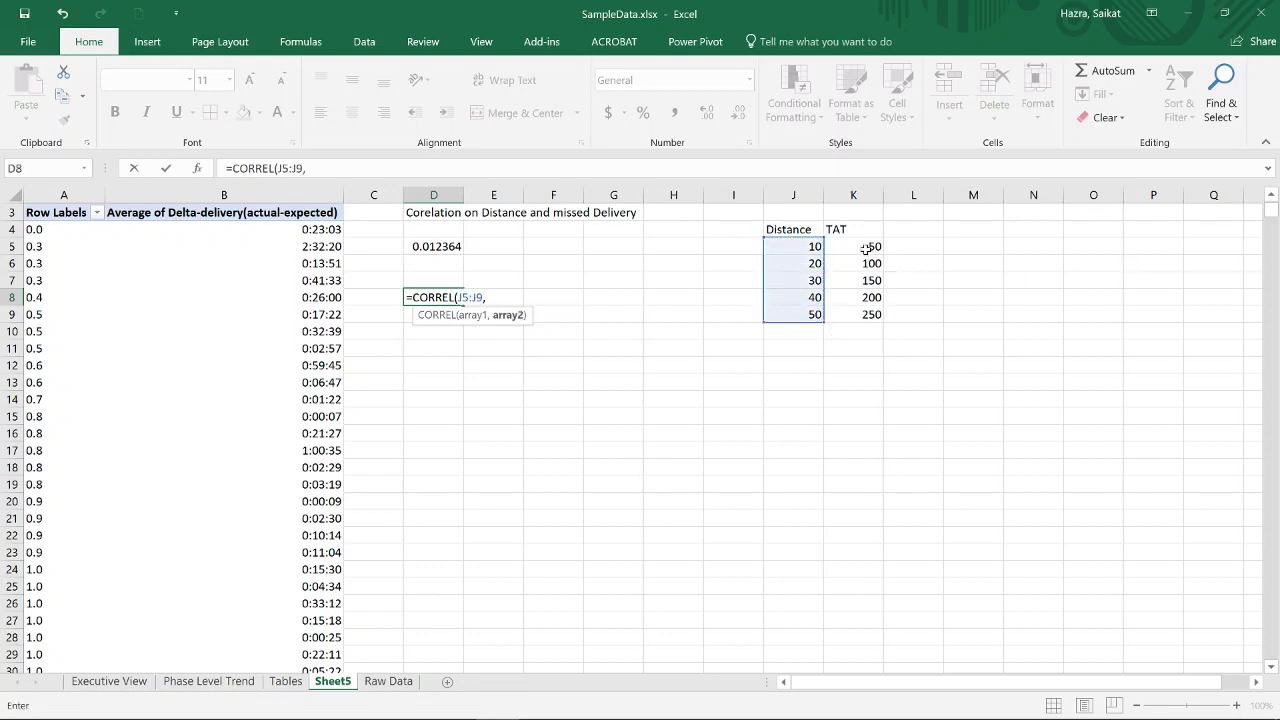
pyautogui.moveTo(866, 248); pyautogui.dragTo(866, 313)
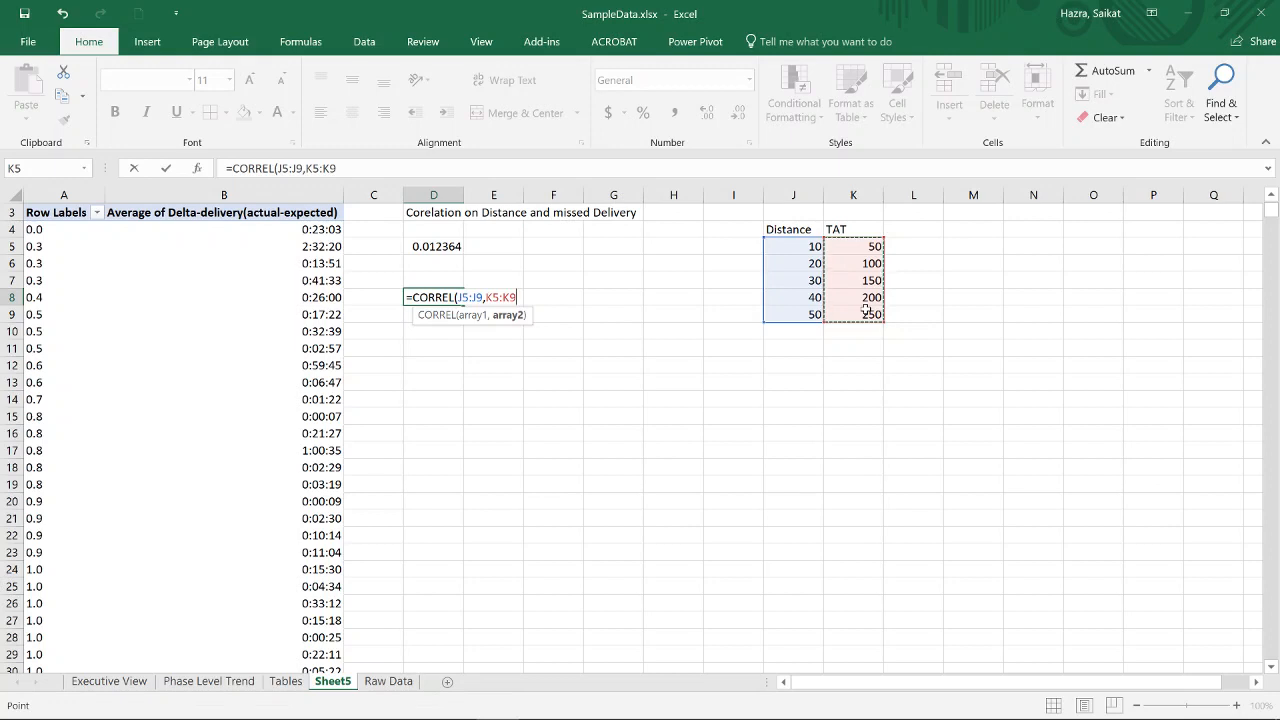
pyautogui.write(')')
pyautogui.press('Return')
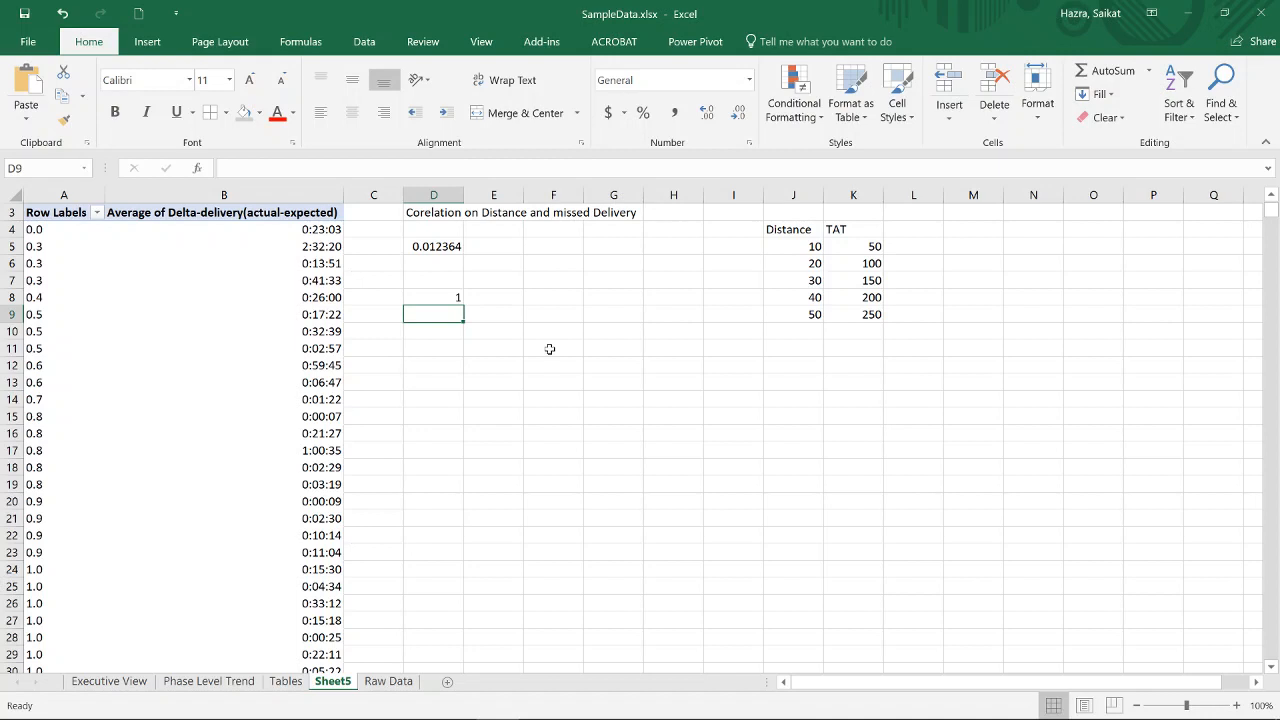
# Rename Sheet5 as Statistic and move it in front of the Tables sheet
pyautogui.click(445, 248)
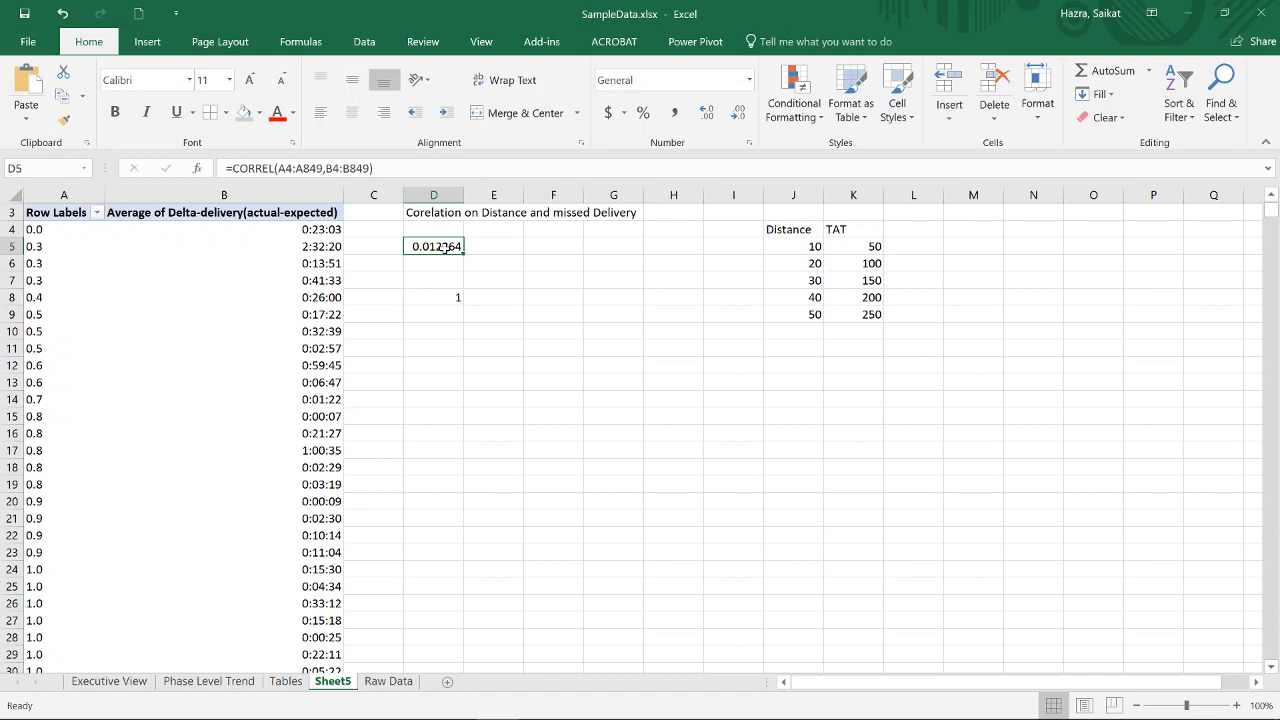
pyautogui.doubleClick(334, 681)
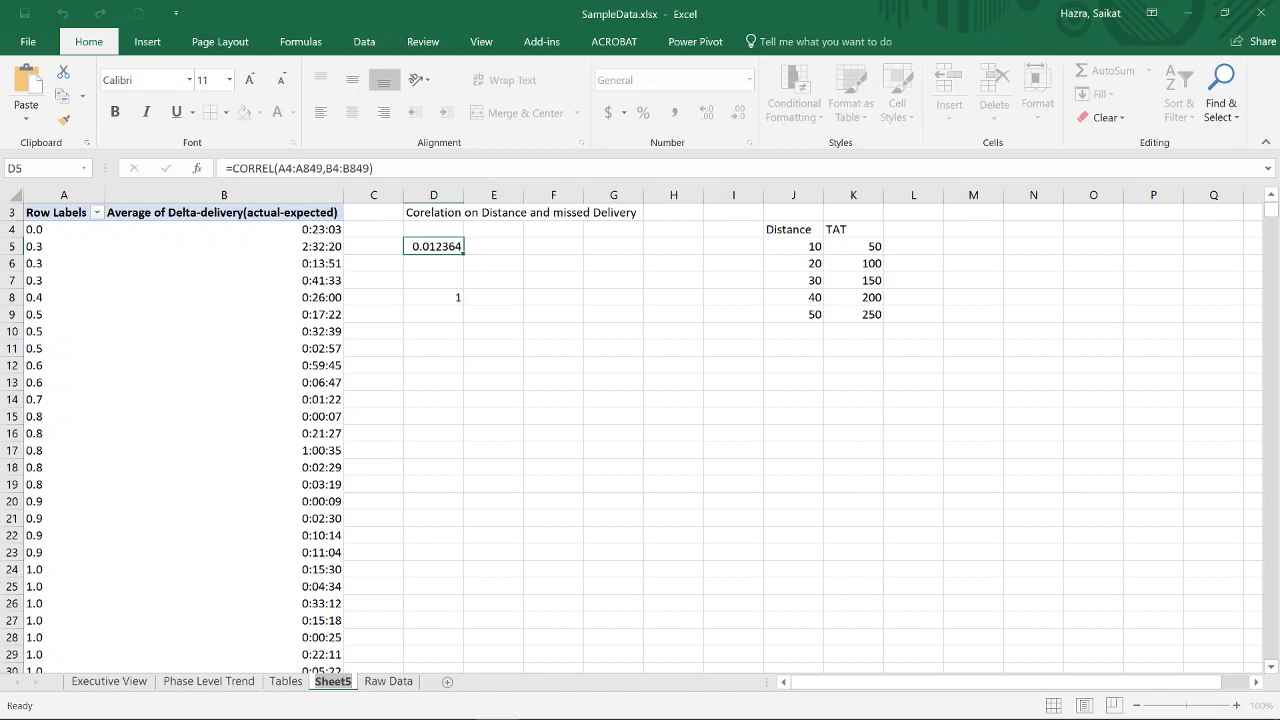
pyautogui.doubleClick(336, 682)
pyautogui.write('Stat')
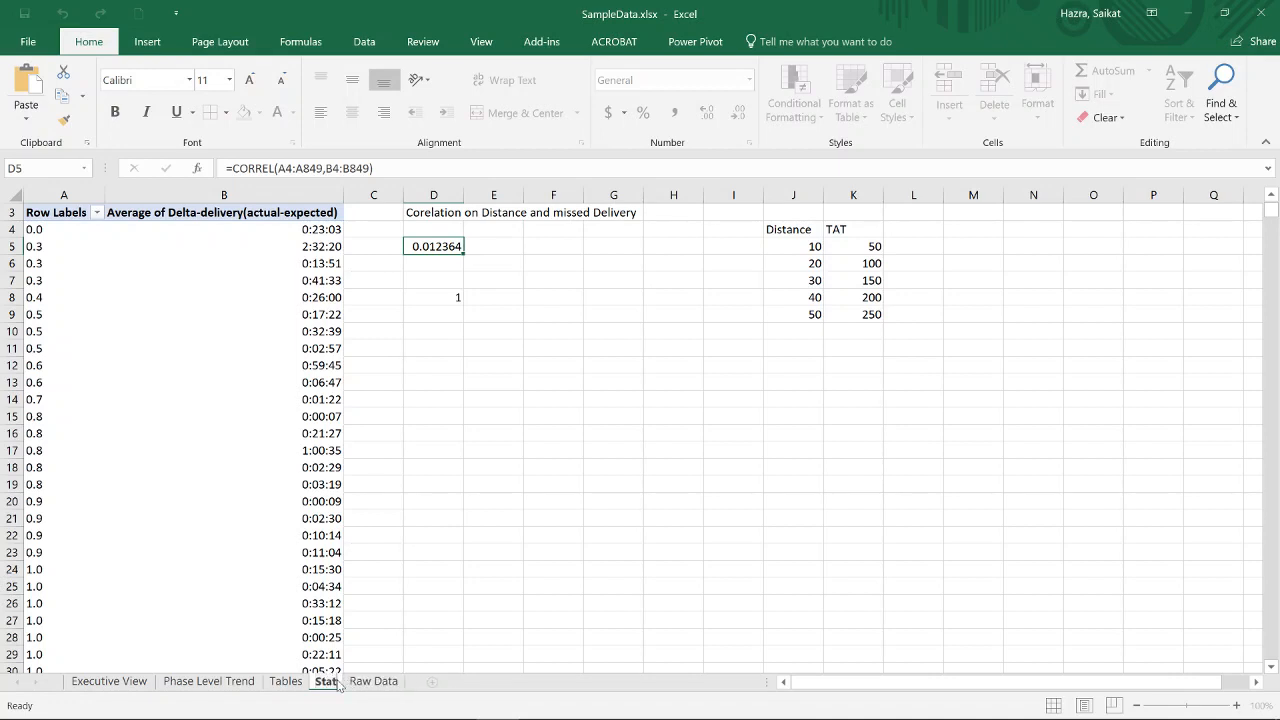
pyautogui.write('istic')
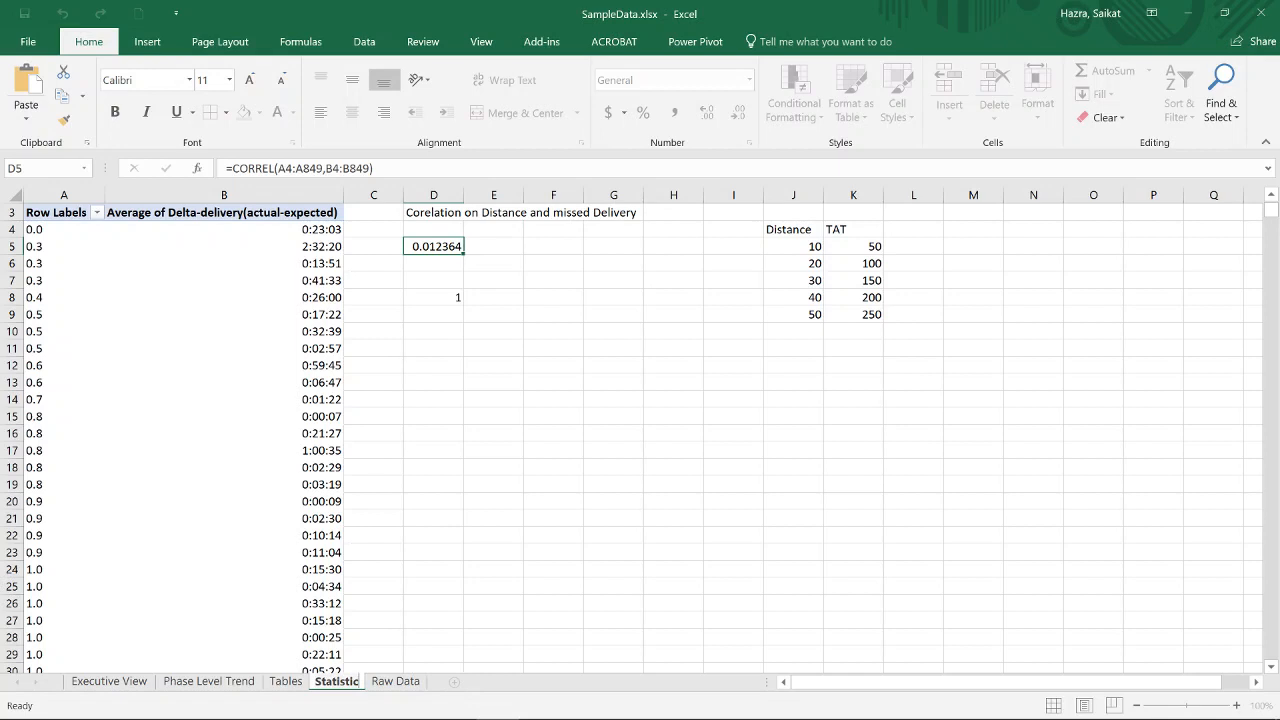
pyautogui.click(441, 588)
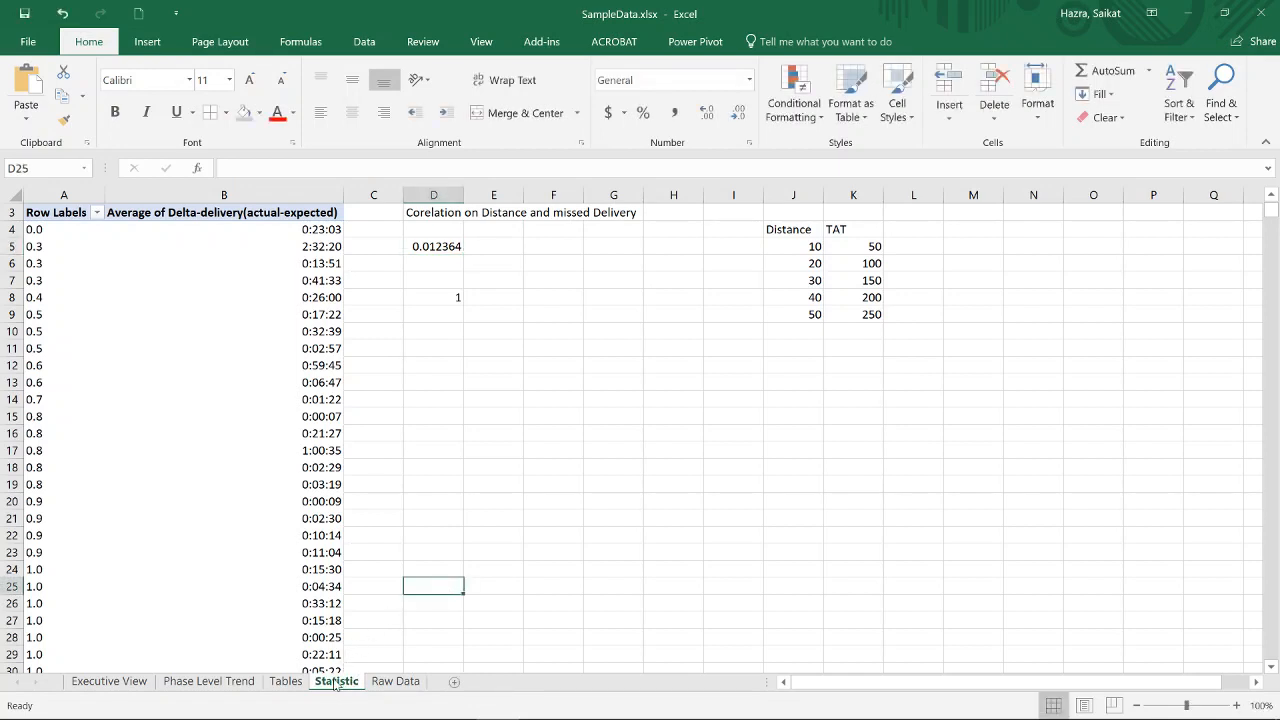
pyautogui.moveTo(336, 684); pyautogui.dragTo(272, 688)
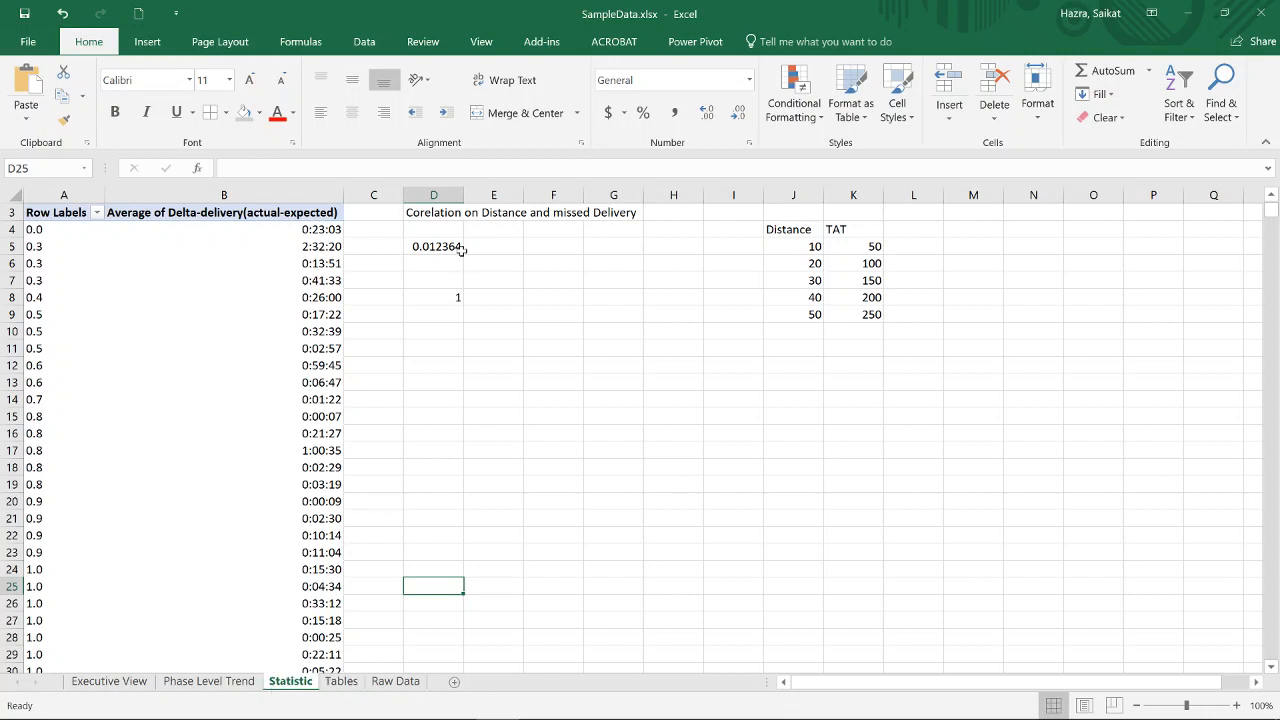
pyautogui.click(514, 318)
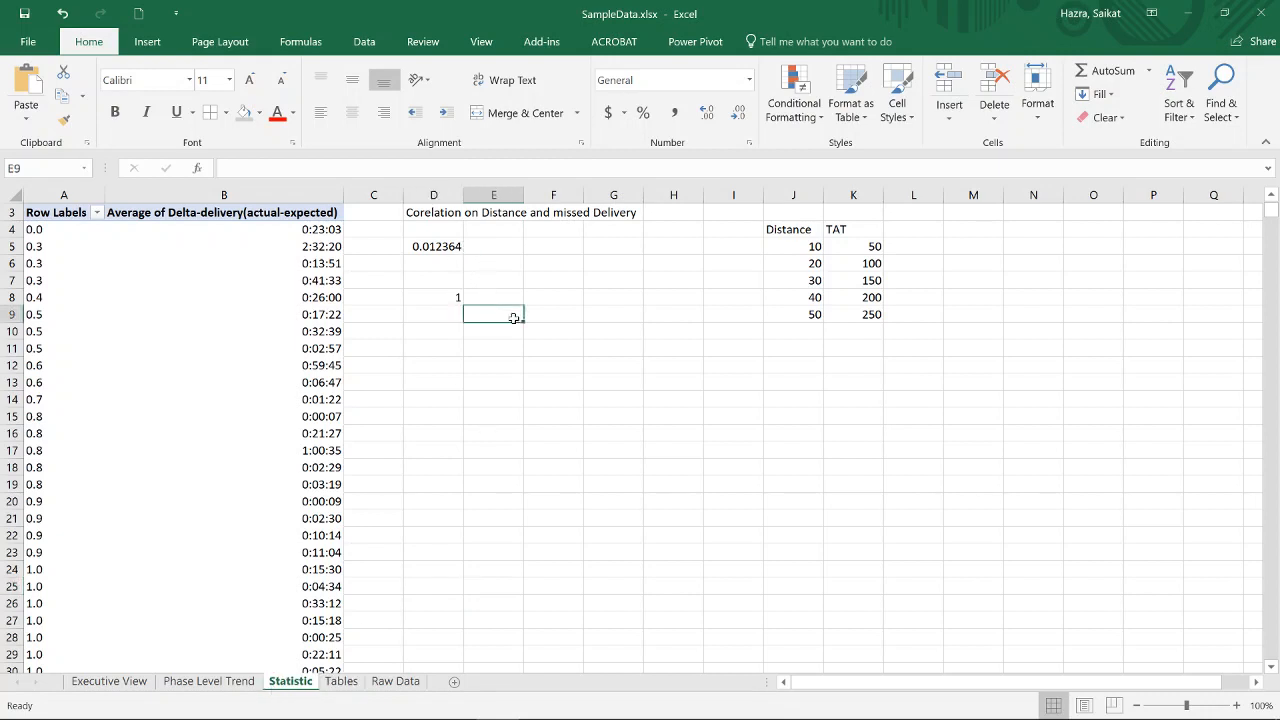
# Create a new conditional formatting rule for pivot value cell B4 that uses a formula to determine which cells to format
pyautogui.scroll(1, 514, 318)
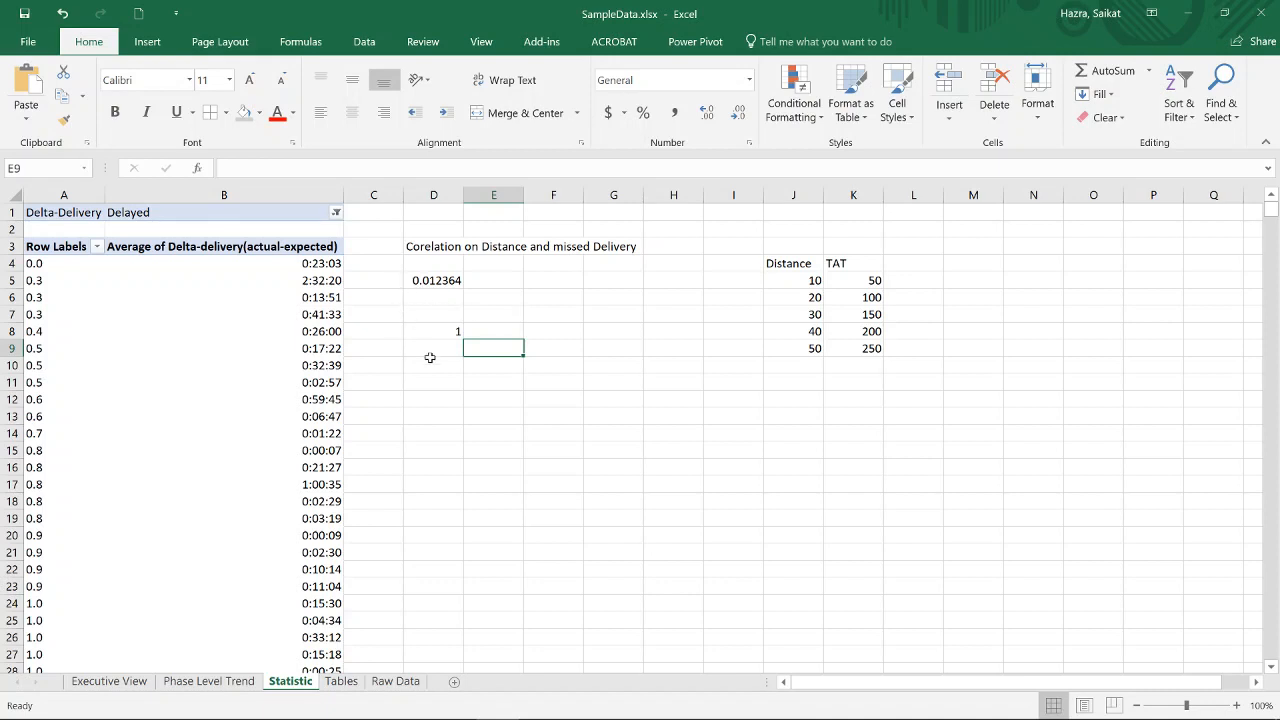
pyautogui.click(322, 263)
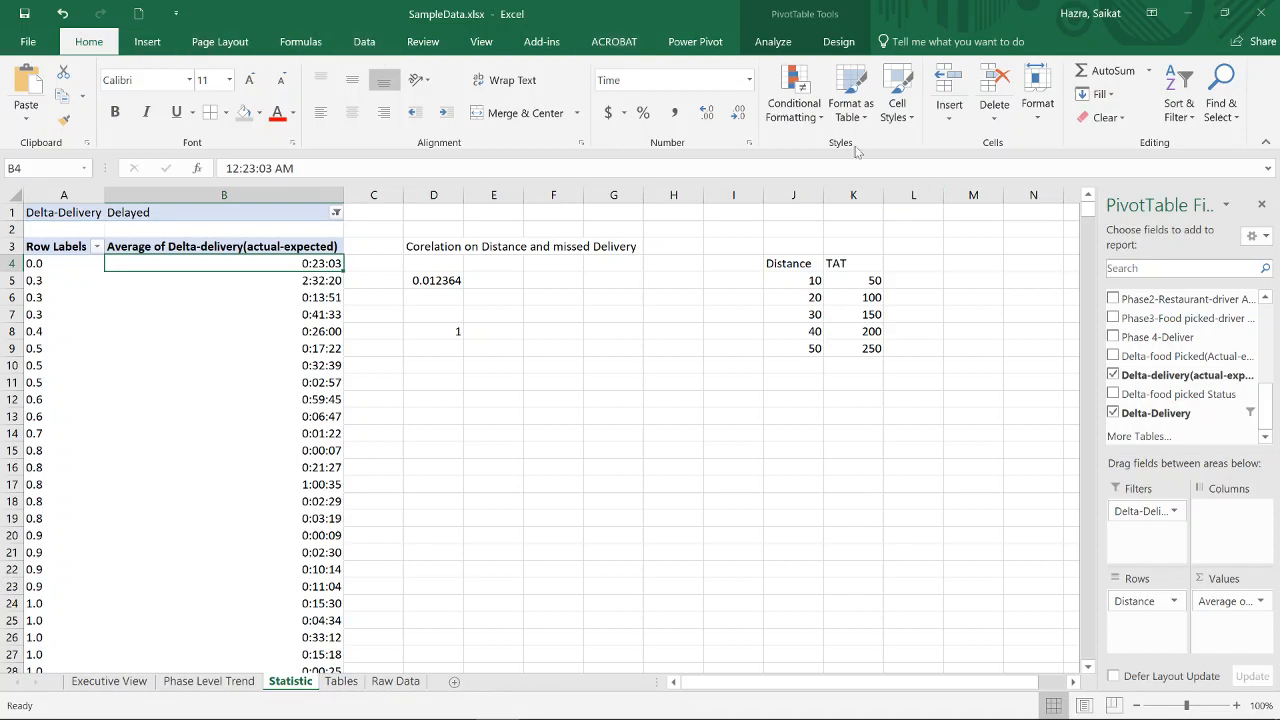
pyautogui.click(794, 100)
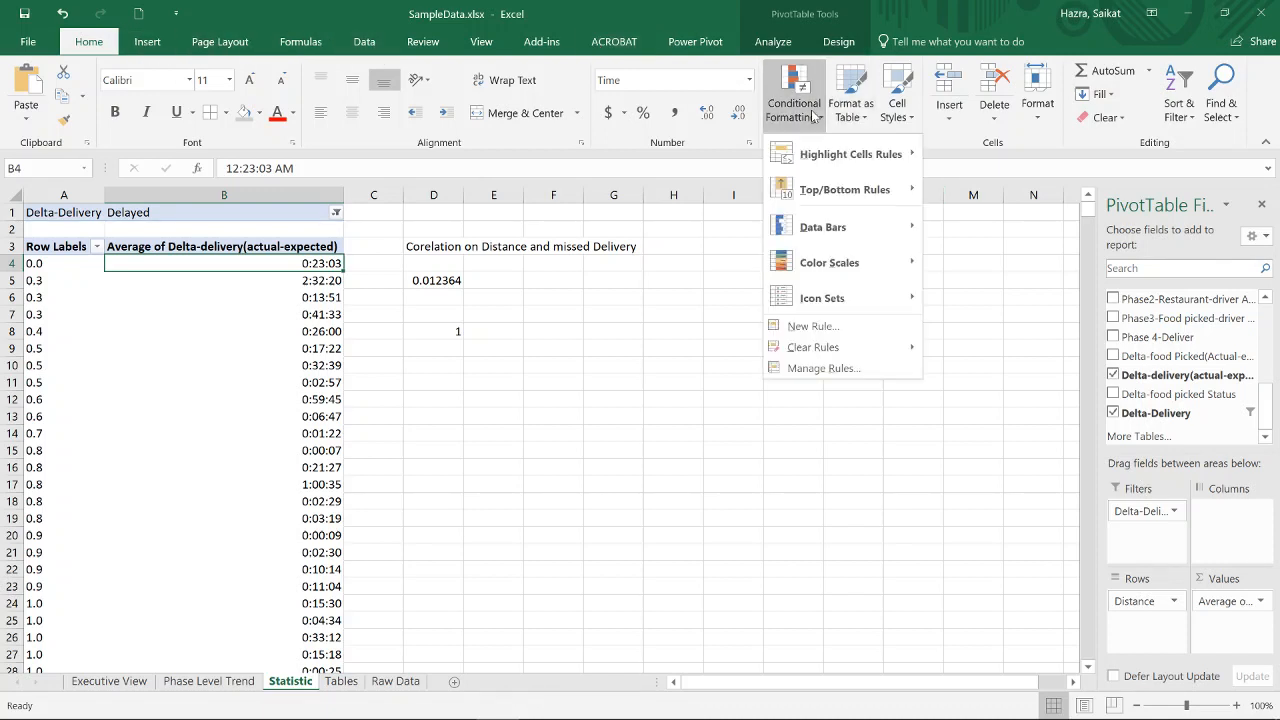
pyautogui.click(847, 324)
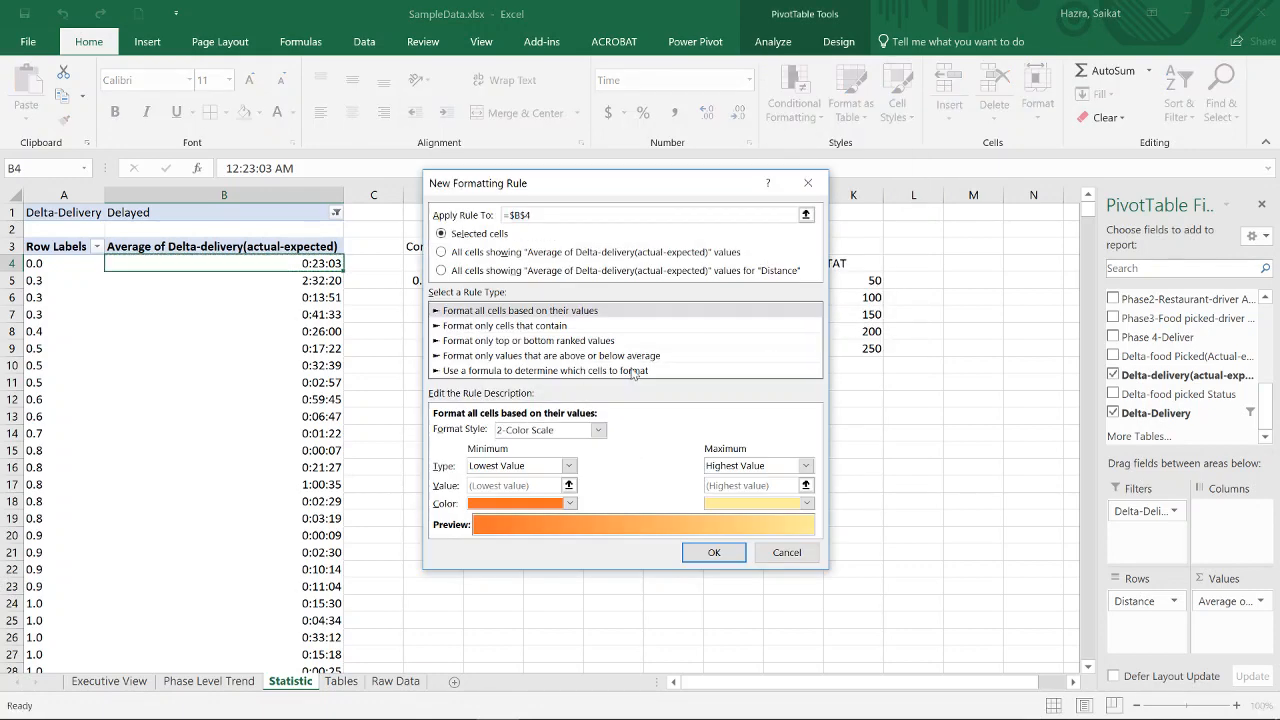
pyautogui.click(634, 371)
pyautogui.click(560, 453)
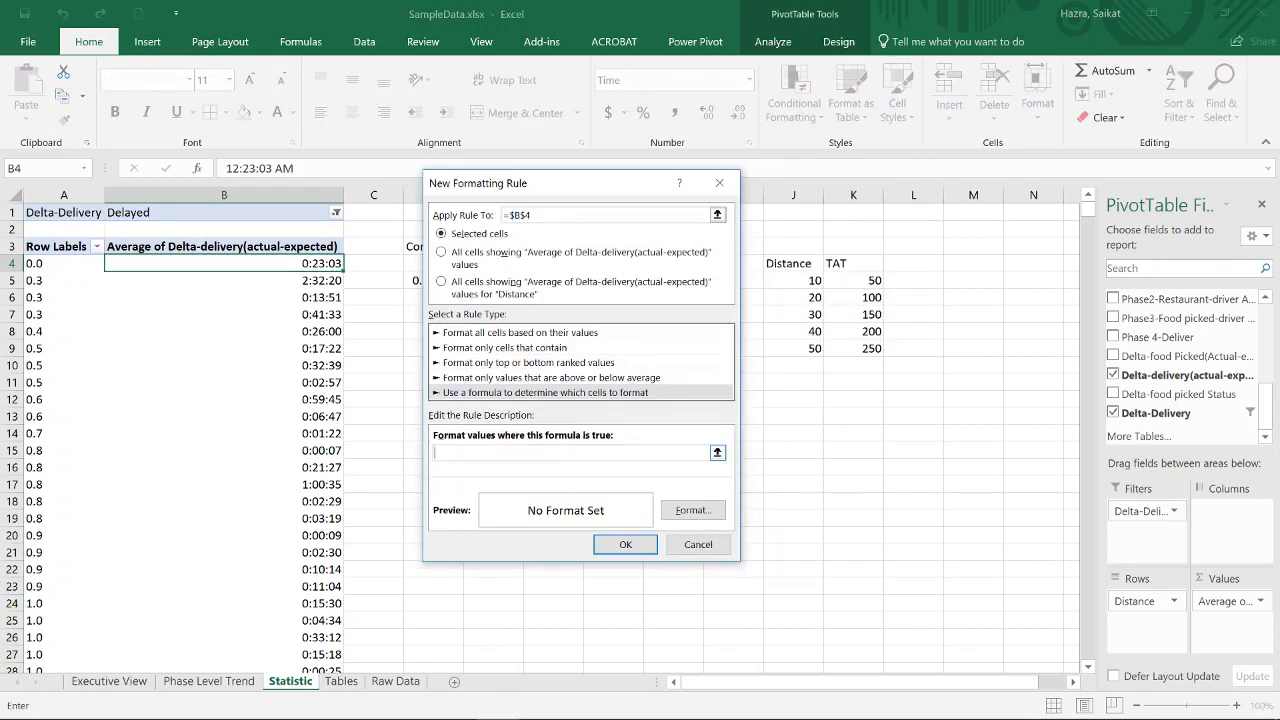
# Enter =B4>time(1,00,00) as the rule's formula, with a relative reference to B4
pyautogui.write('=')
pyautogui.click(317, 262)
pyautogui.moveTo(453, 453); pyautogui.dragTo(440, 453)
pyautogui.press('F4')
pyautogui.press('F4')
pyautogui.press('F4')
pyautogui.click(453, 453)
pyautogui.write('=')
pyautogui.press('BackSpace')
pyautogui.write('>time')
pyautogui.write('(1,,)')
pyautogui.press('BackSpace')
pyautogui.write('00,00)')
# Give the over-one-hour rule a red fill and apply it to B4
pyautogui.click(692, 510)
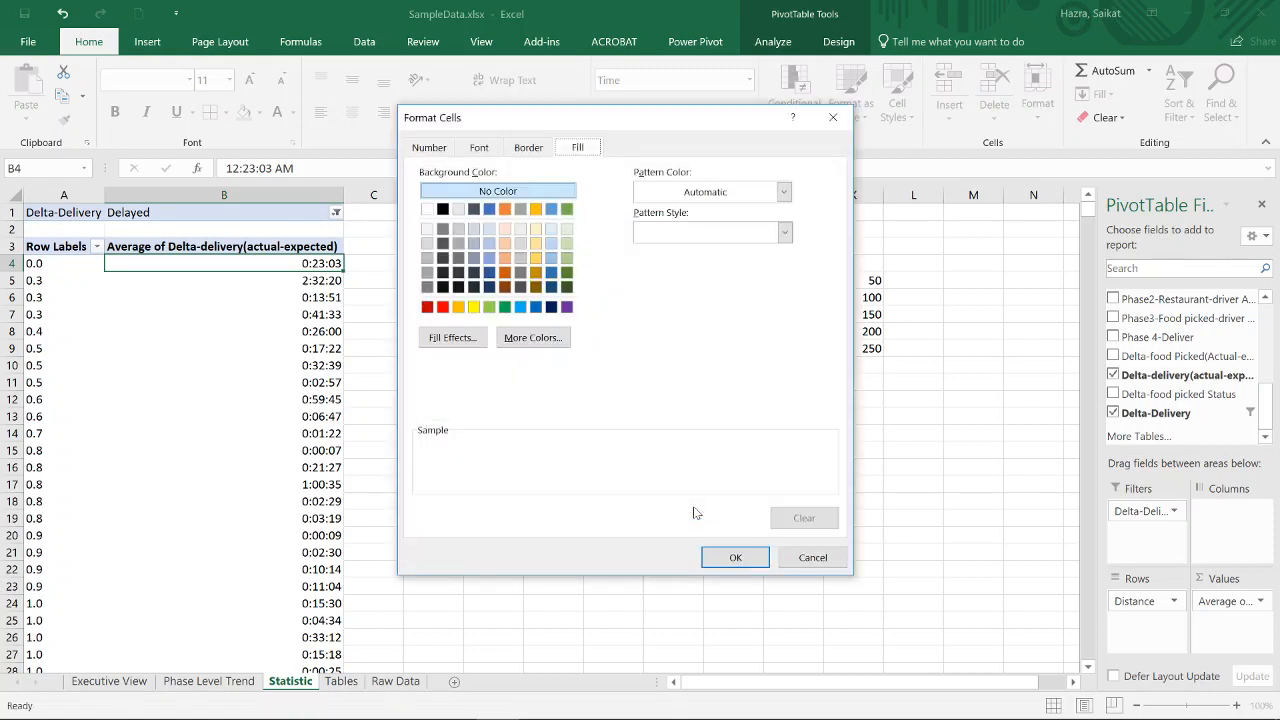
pyautogui.click(442, 307)
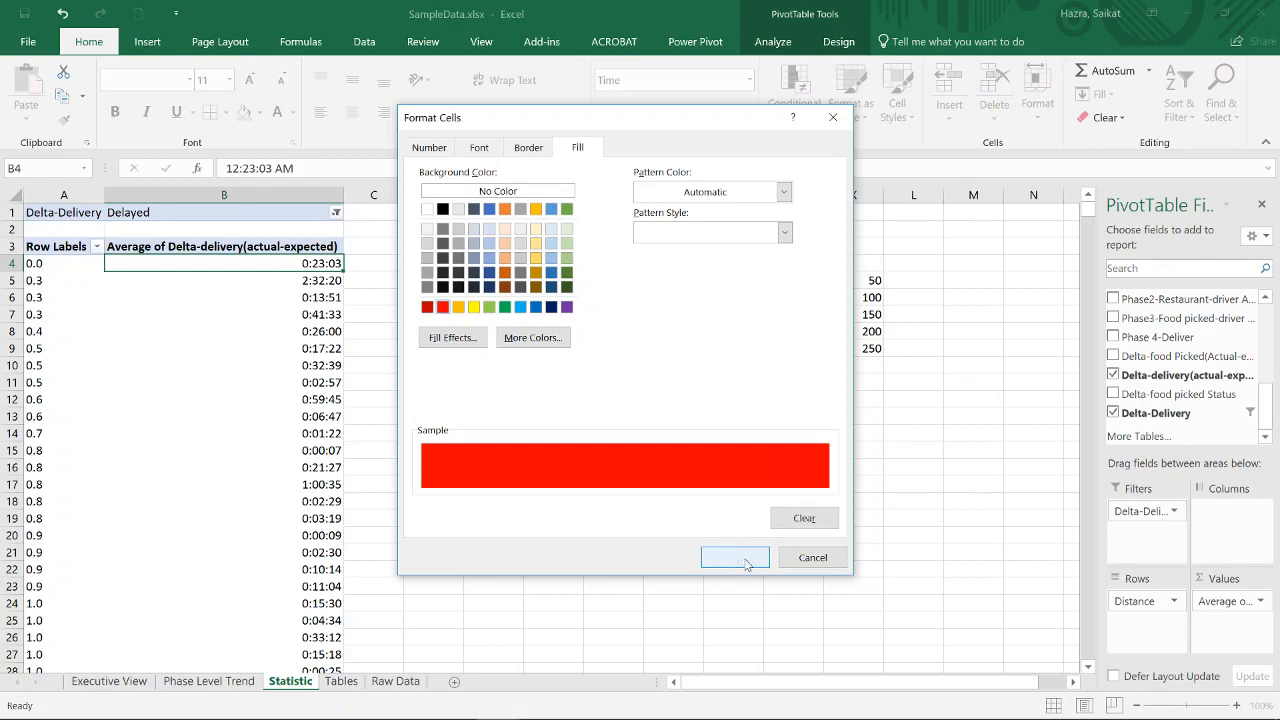
pyautogui.click(745, 558)
pyautogui.click(626, 544)
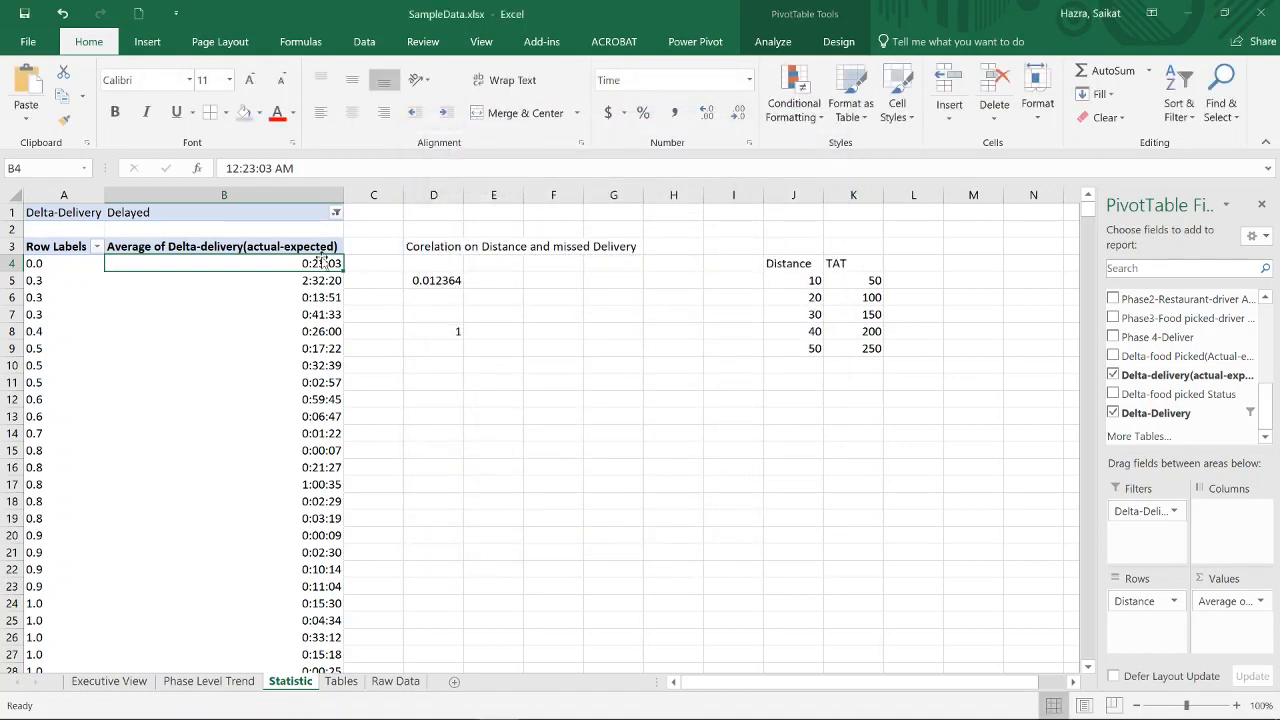
pyautogui.click(543, 430)
pyautogui.write('=')
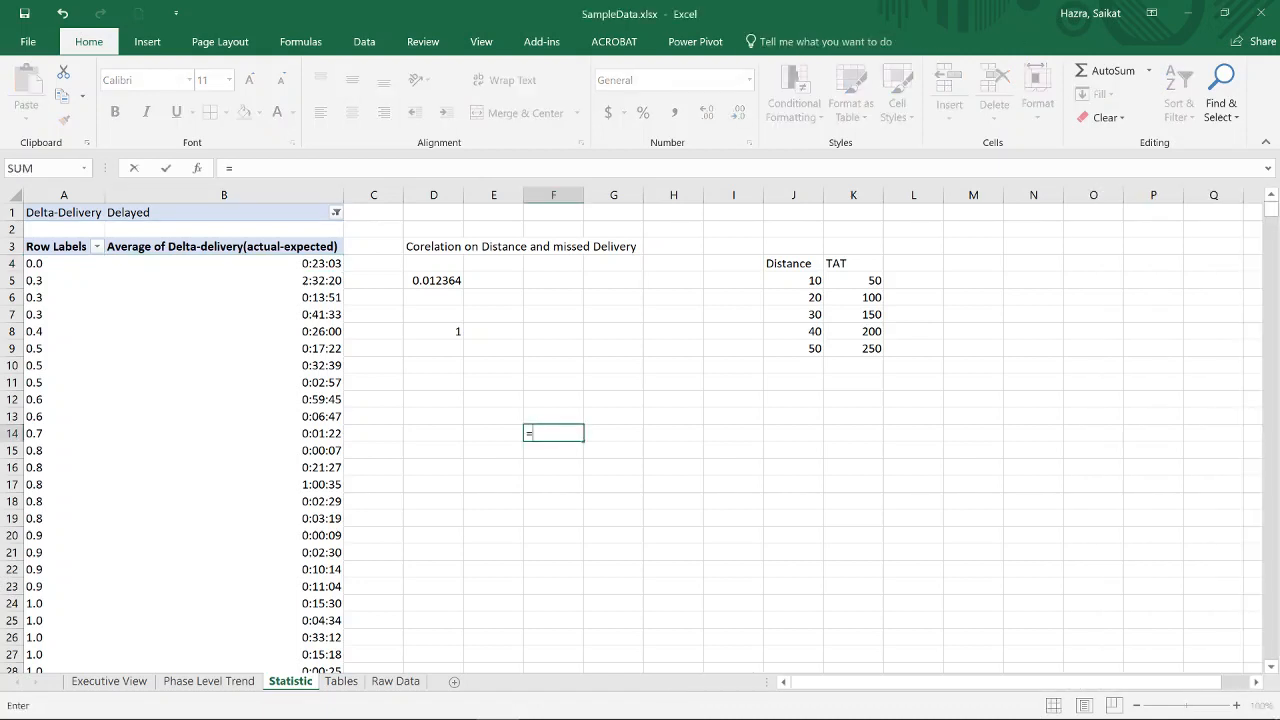
pyautogui.write('time')
pyautogui.press('Tab')
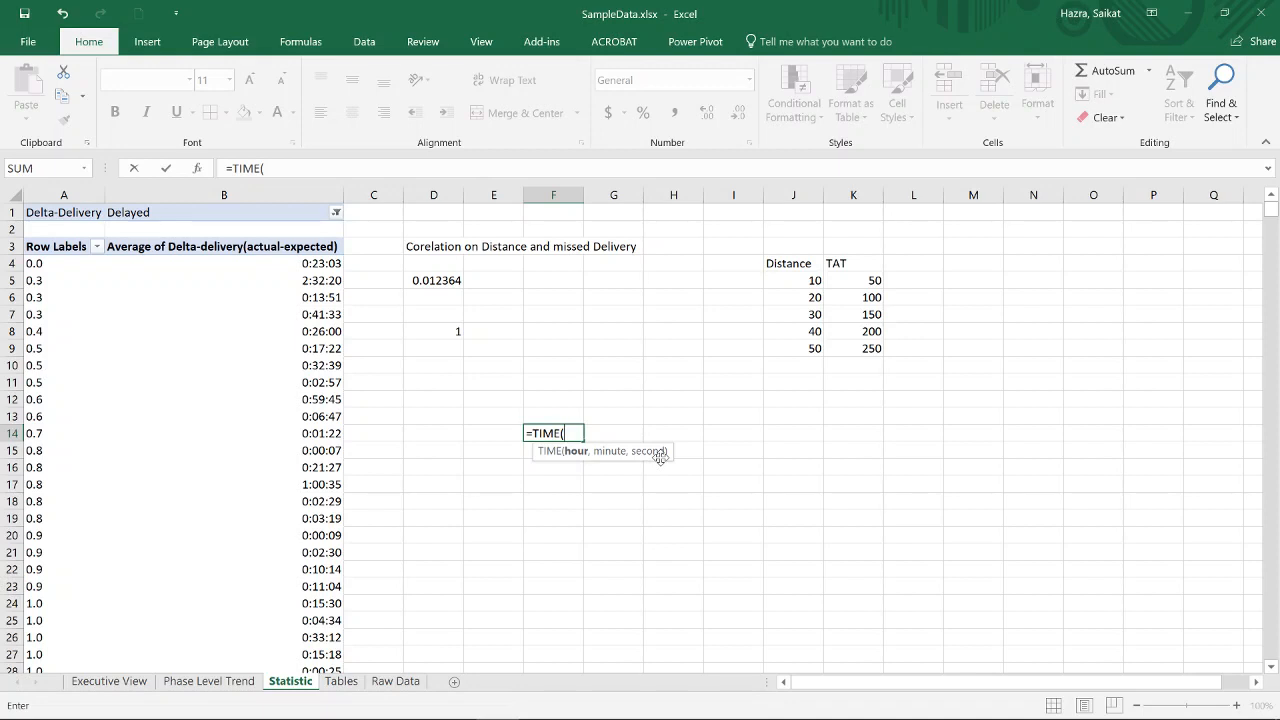
pyautogui.press('Escape')
# Create a second formula-based conditional formatting rule for cell B4
pyautogui.click(326, 262)
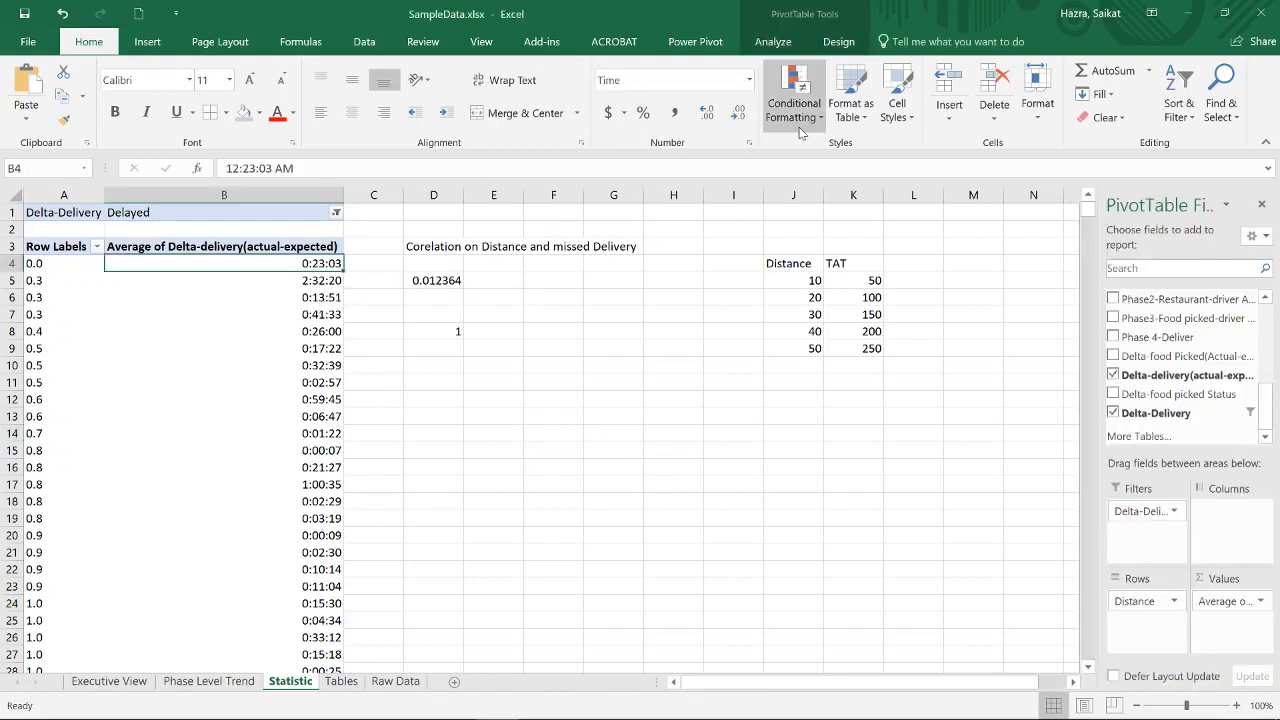
pyautogui.click(794, 95)
pyautogui.click(812, 326)
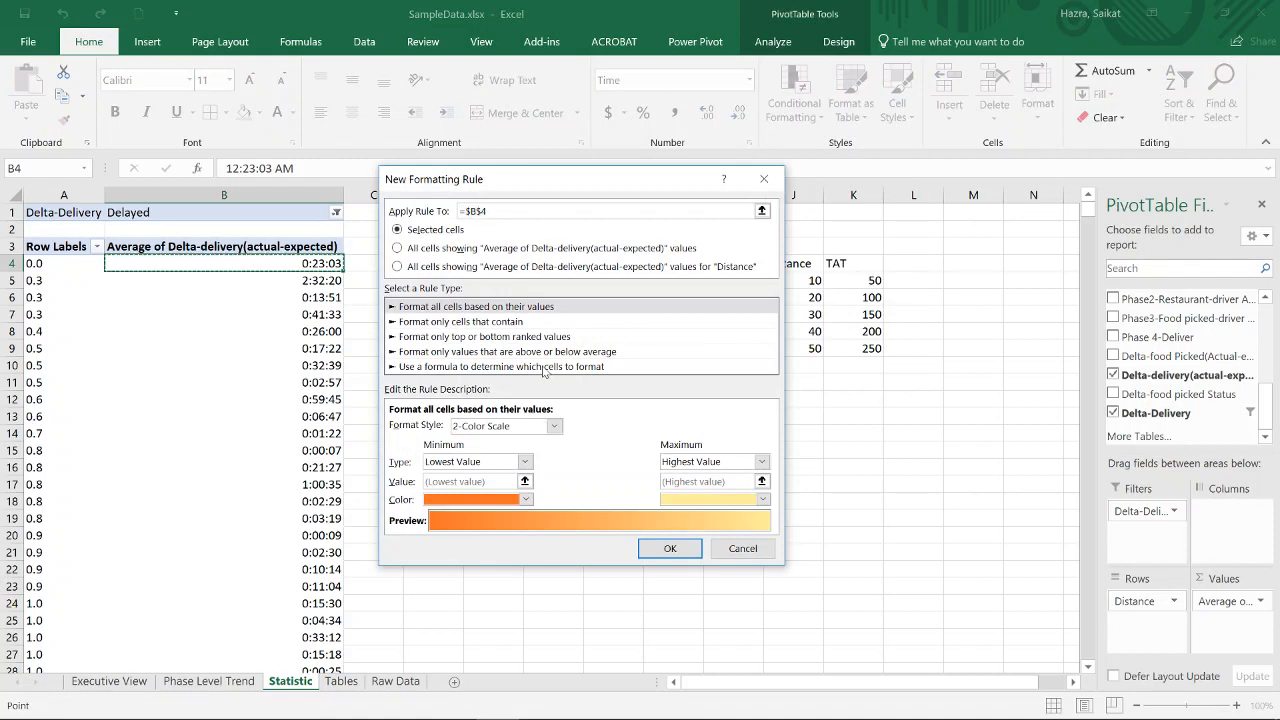
pyautogui.click(545, 367)
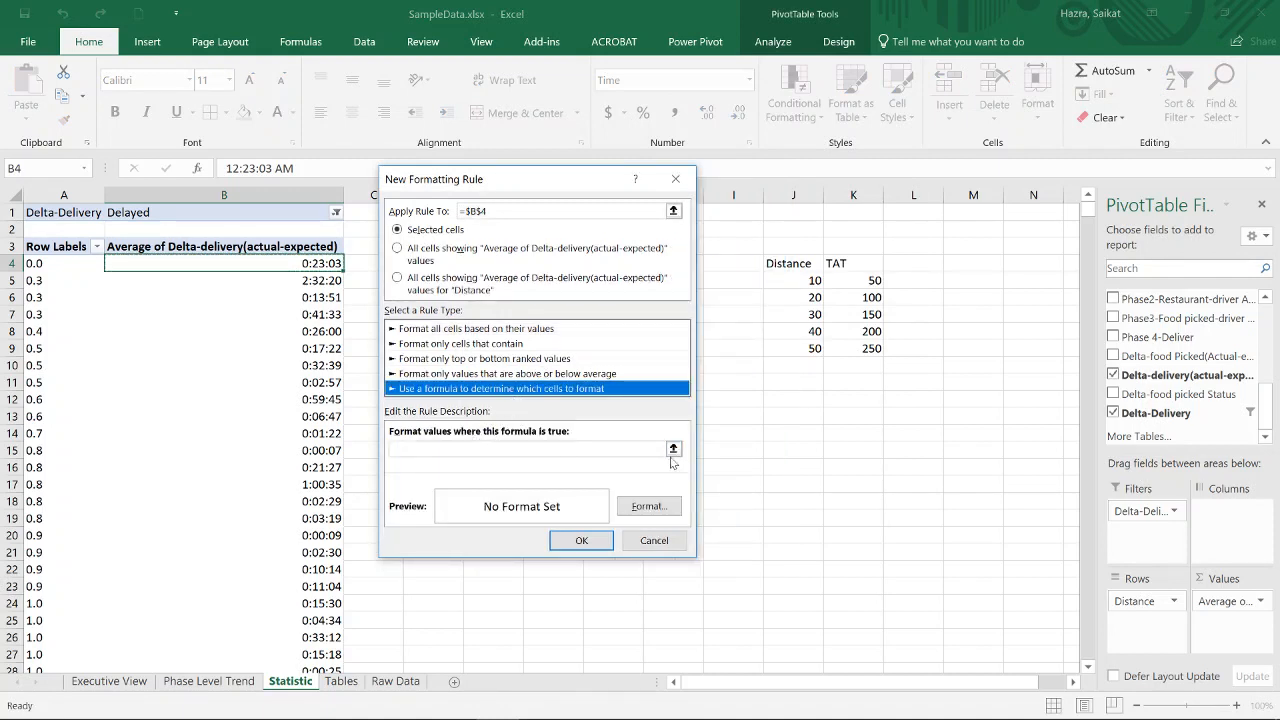
# Enter =B4<time(1,00,00) as the second rule's formula, with a relative reference to B4
pyautogui.click(660, 449)
pyautogui.click(294, 264)
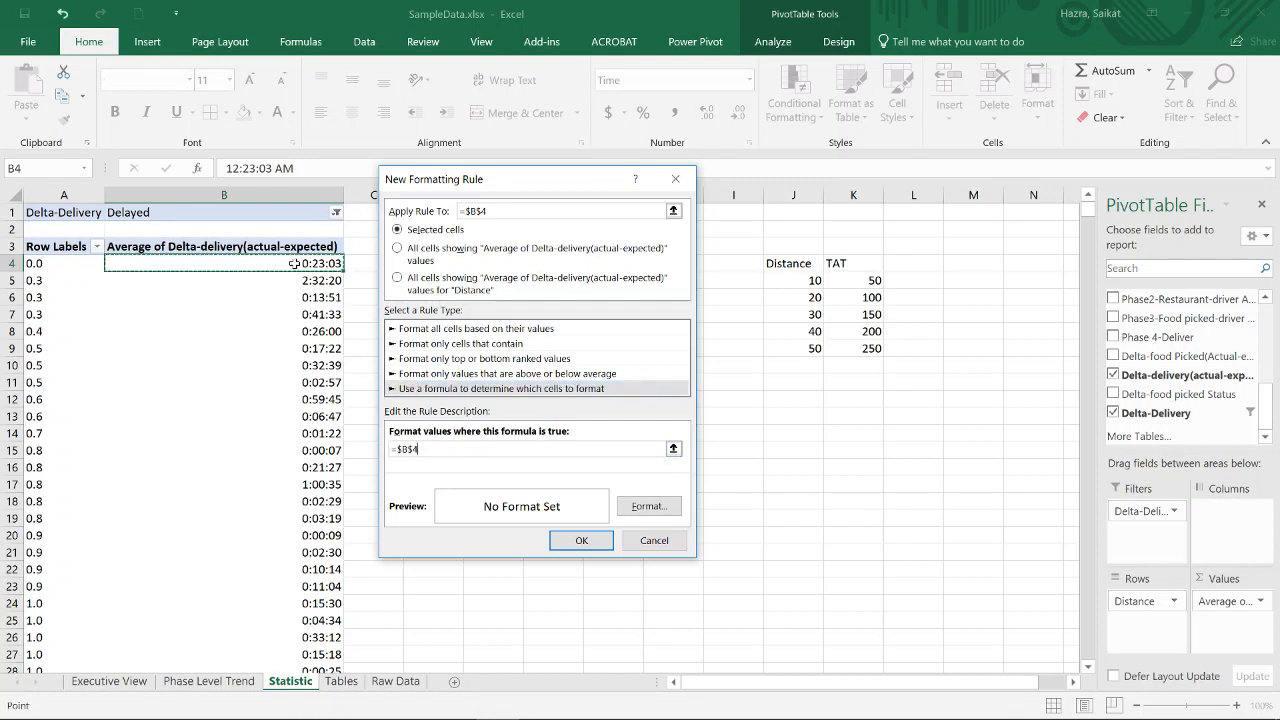
pyautogui.press('F4')
pyautogui.press('F4')
pyautogui.press('F4')
pyautogui.write('<time')
pyautogui.write('(1,00,00)')
# Give the under-one-hour rule a light green fill and apply it to B4
pyautogui.click(649, 506)
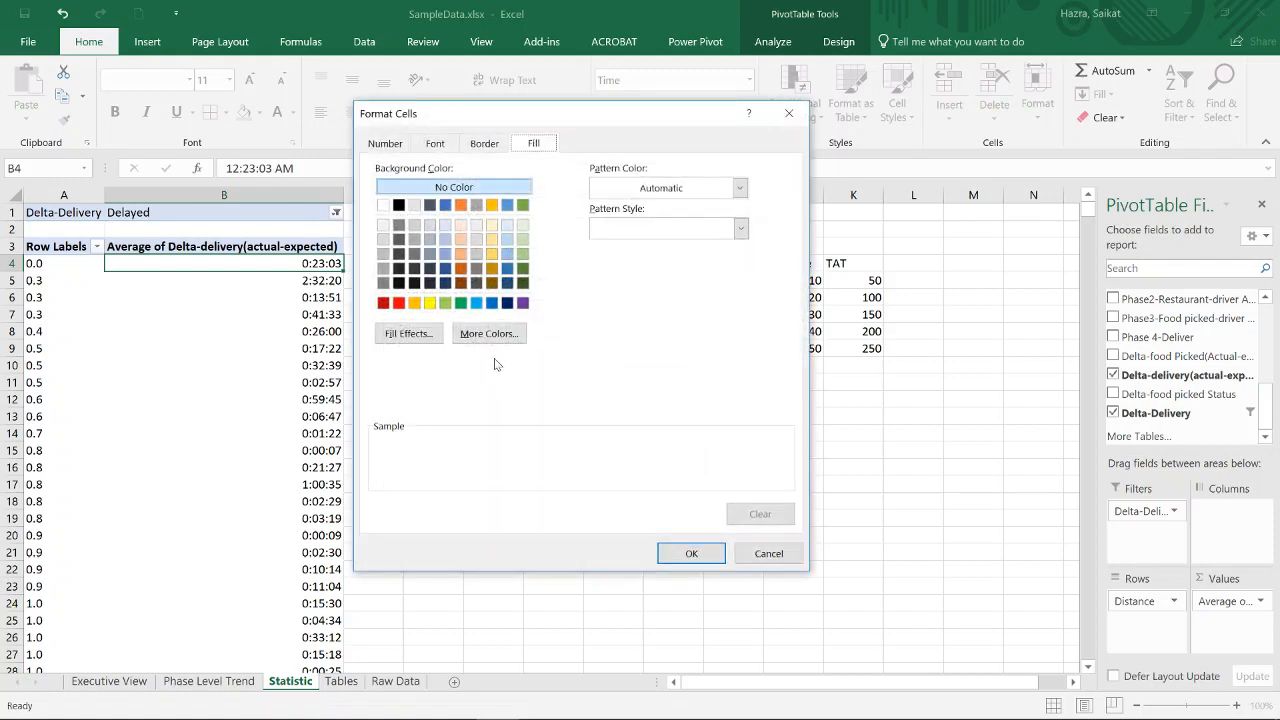
pyautogui.click(445, 303)
pyautogui.click(691, 553)
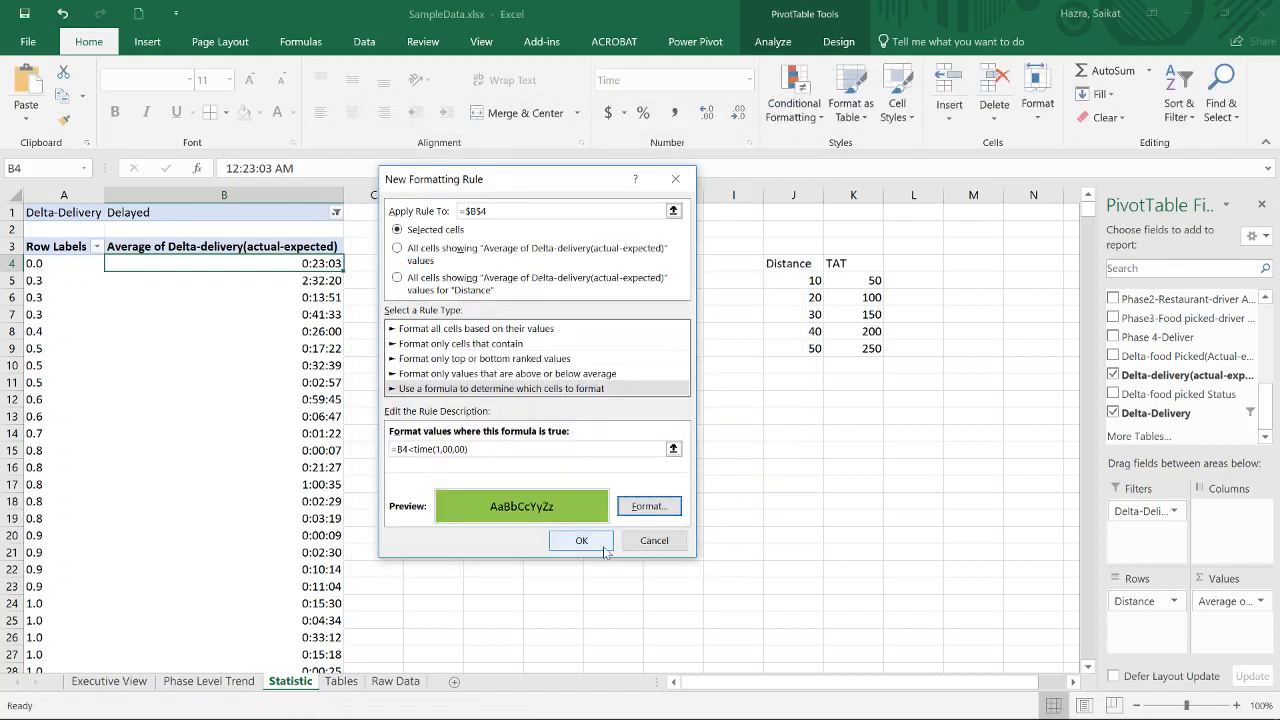
pyautogui.click(600, 545)
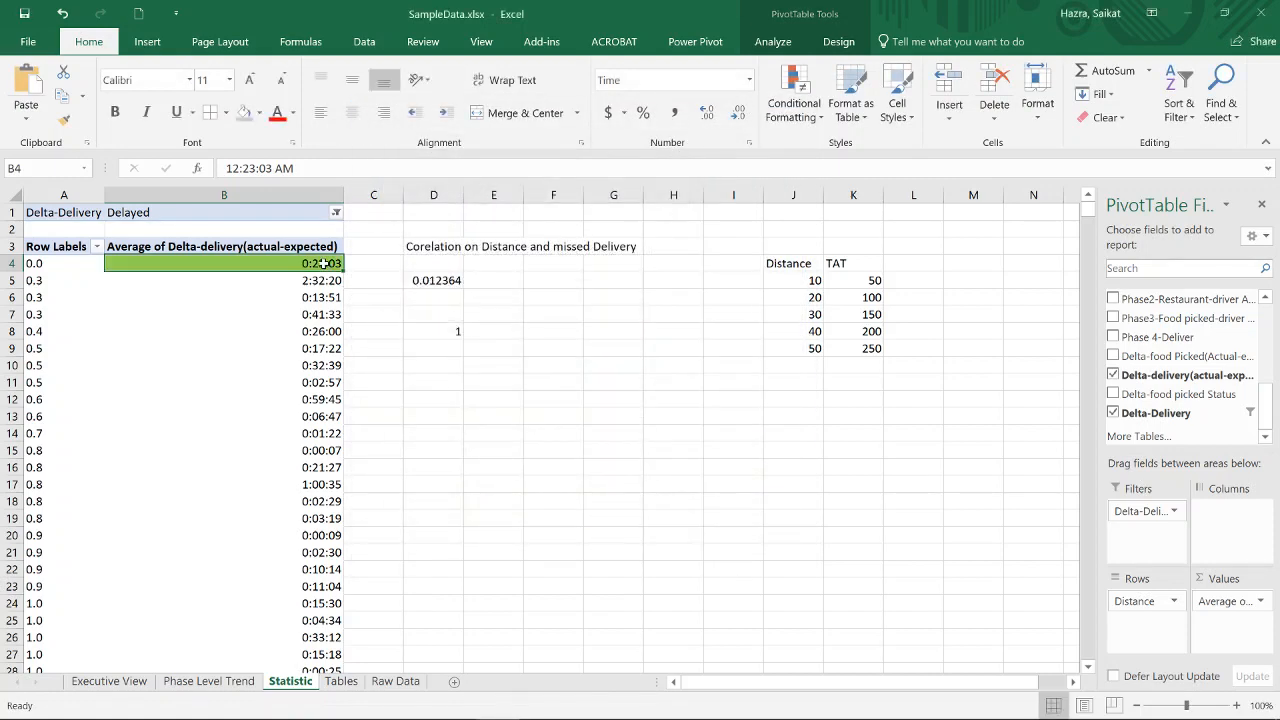
# Copy B4's conditional formatting to the rest of the Average of Delta-delivery values, from B5 down to the end of the column
pyautogui.click(63, 119)
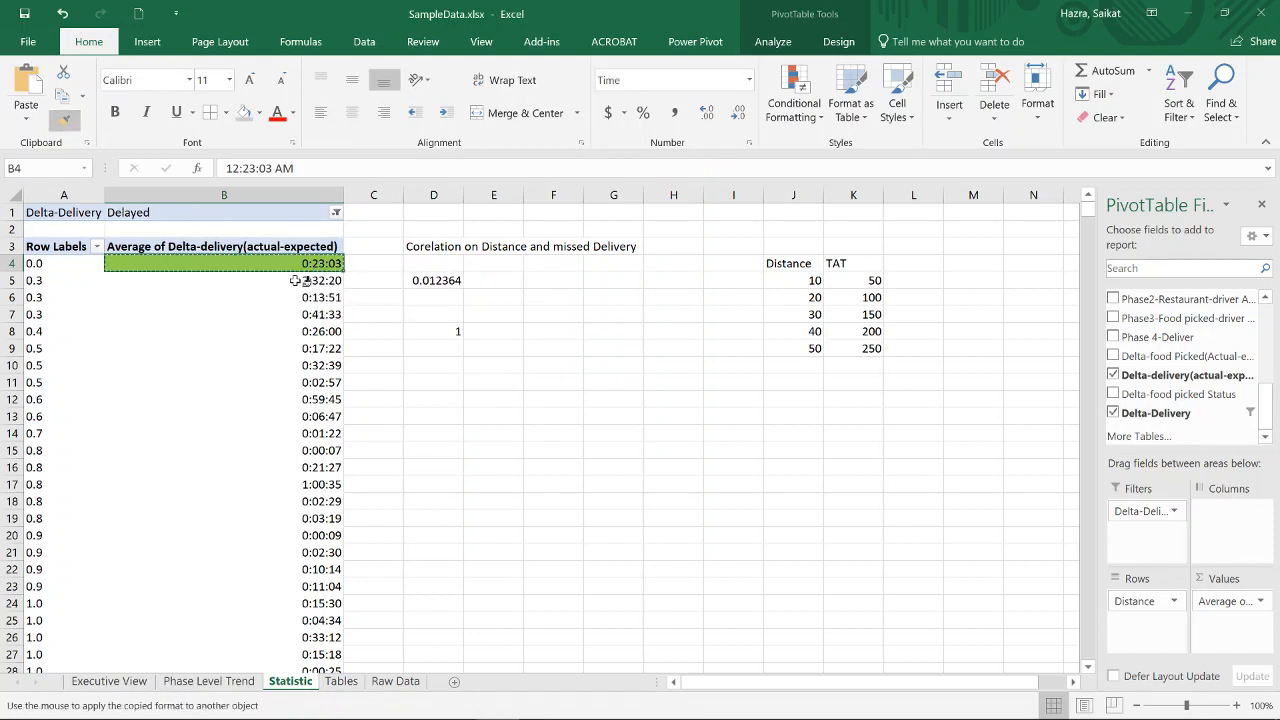
pyautogui.moveTo(300, 284); pyautogui.dragTo(272, 714)
pyautogui.moveTo(268, 712)
pyautogui.mouseDown()
pyautogui.moveTo(238, 712)
pyautogui.moveTo(320, 706)
pyautogui.moveTo(331, 612)
pyautogui.mouseUp()
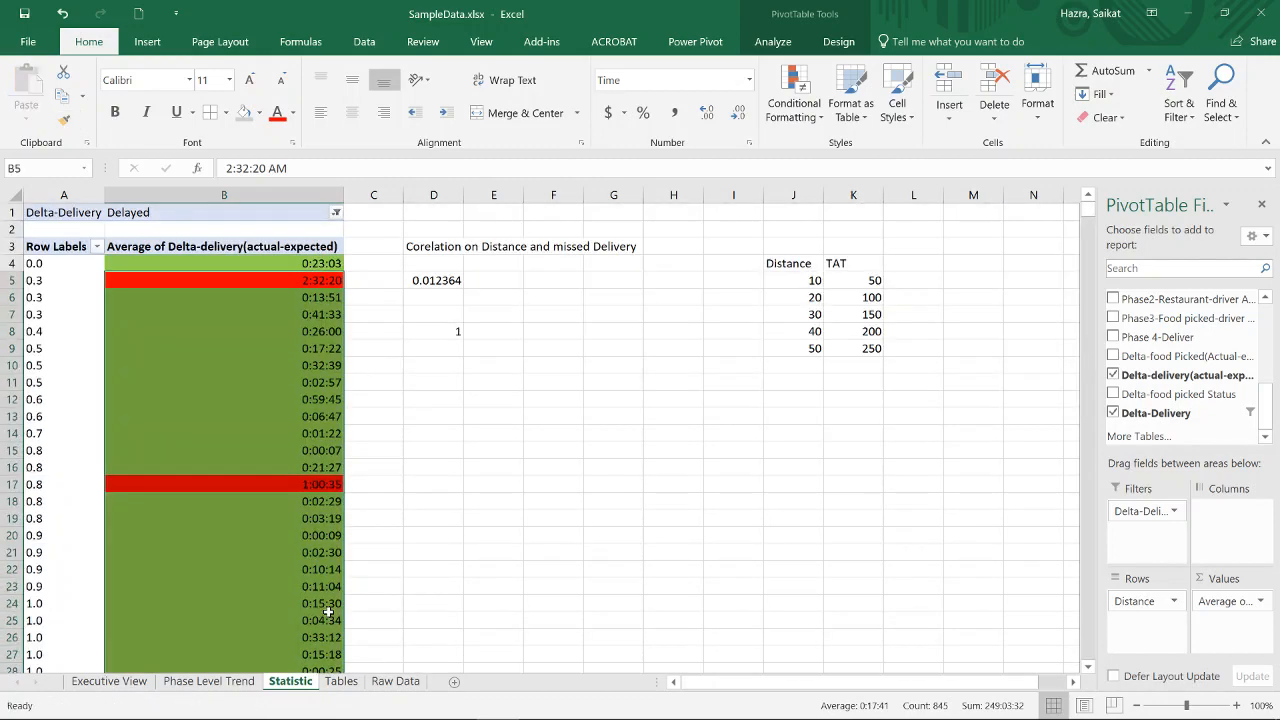
pyautogui.click(501, 471)
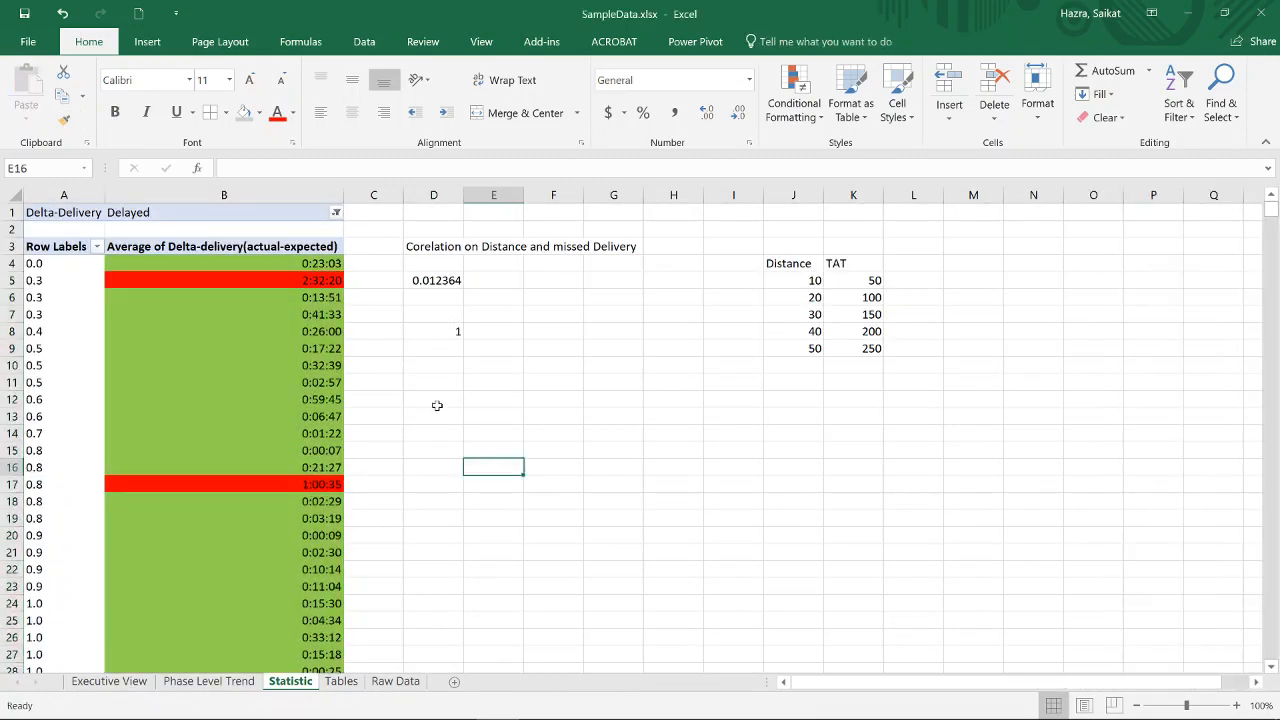
# Review the colour-coded delays down column B and look over the Executive View and Phase Level Trend sheets
pyautogui.scroll(-7, 437, 405)
pyautogui.scroll(-10, 437, 405)
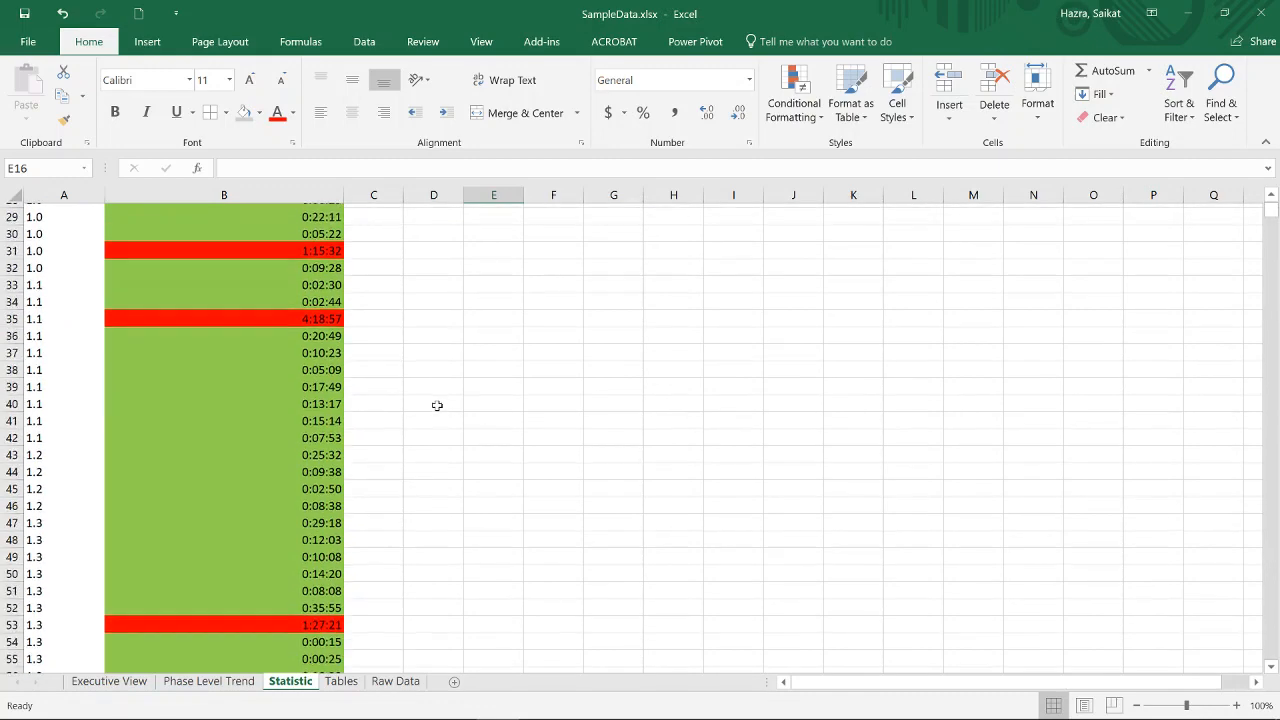
pyautogui.scroll(17, 437, 405)
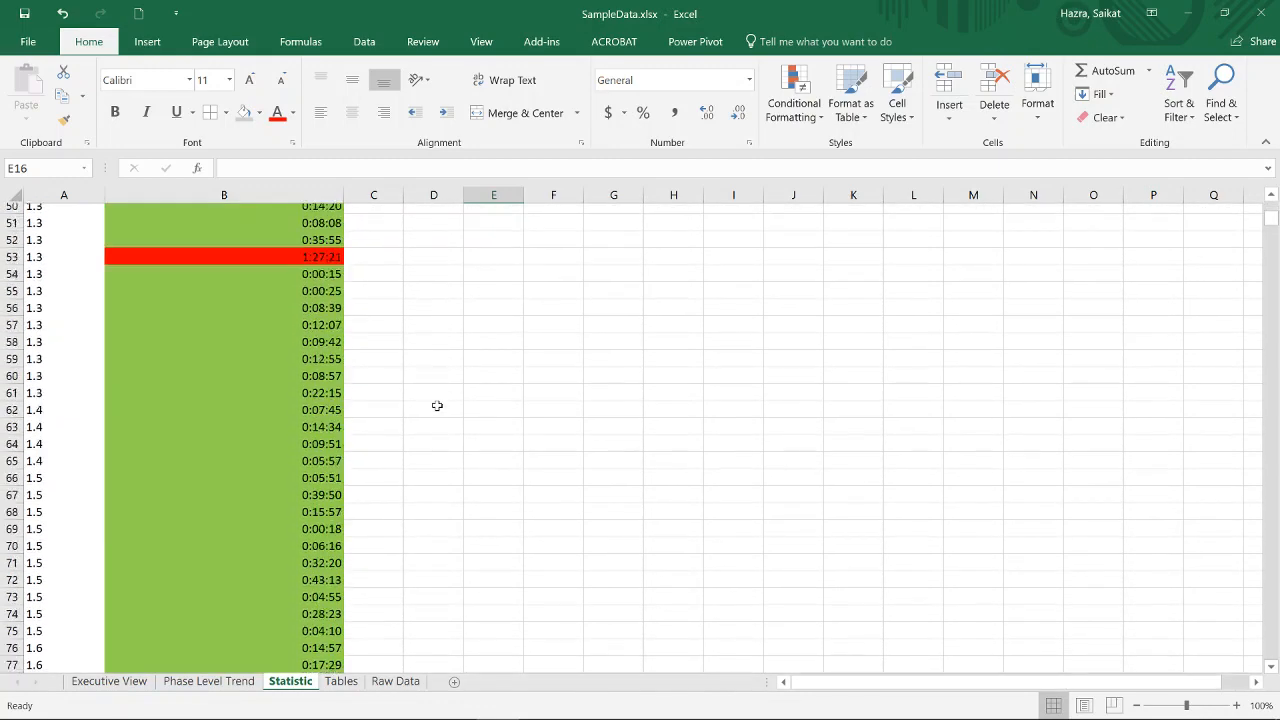
pyautogui.scroll(-1, 437, 405)
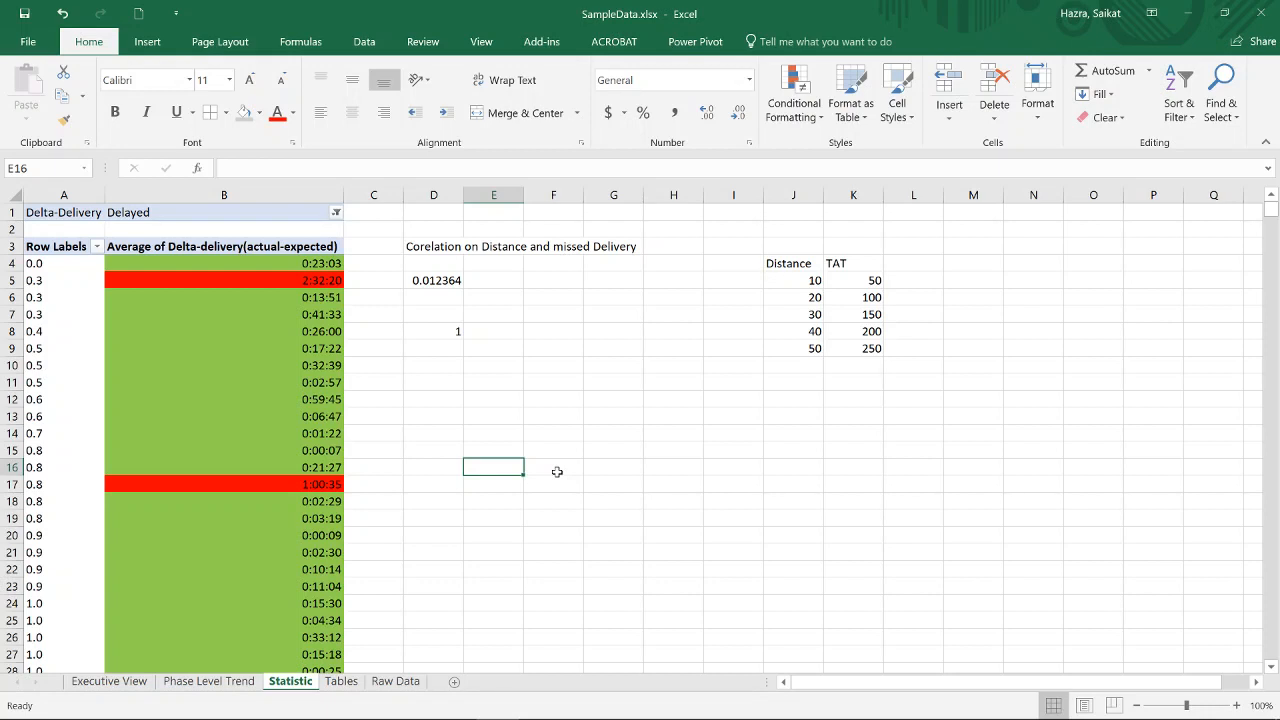
pyautogui.click(125, 682)
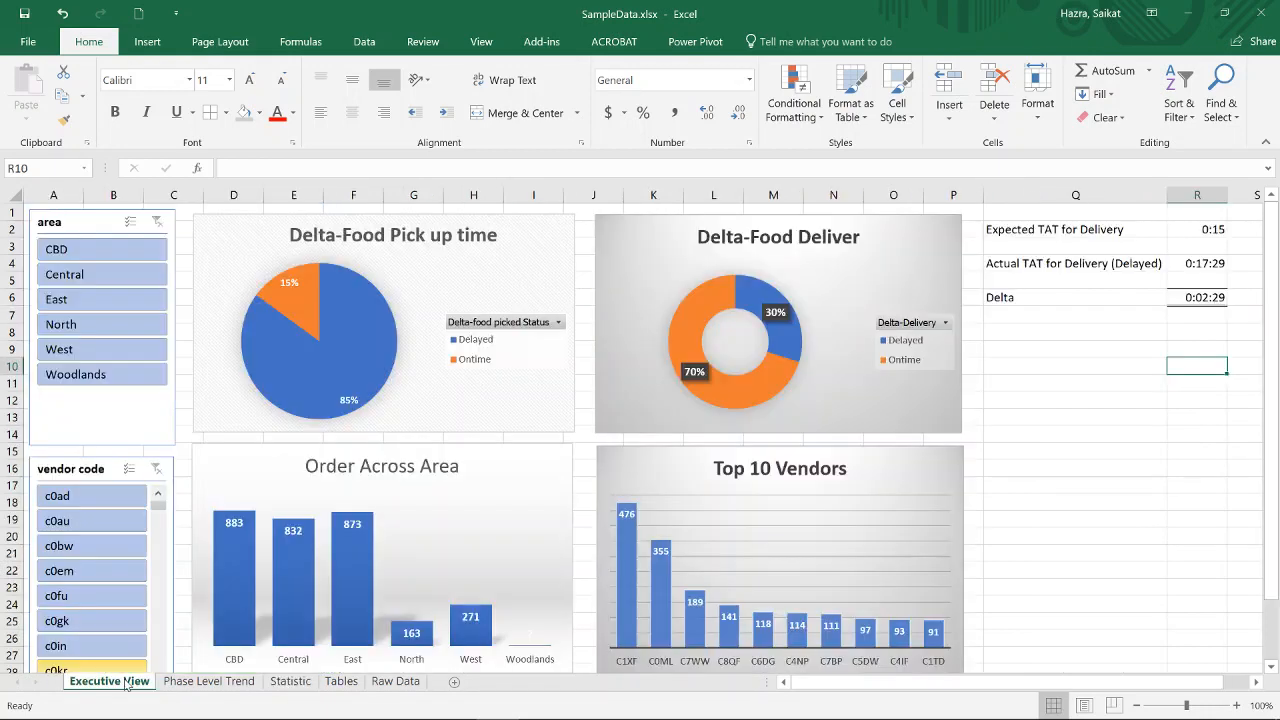
pyautogui.click(229, 687)
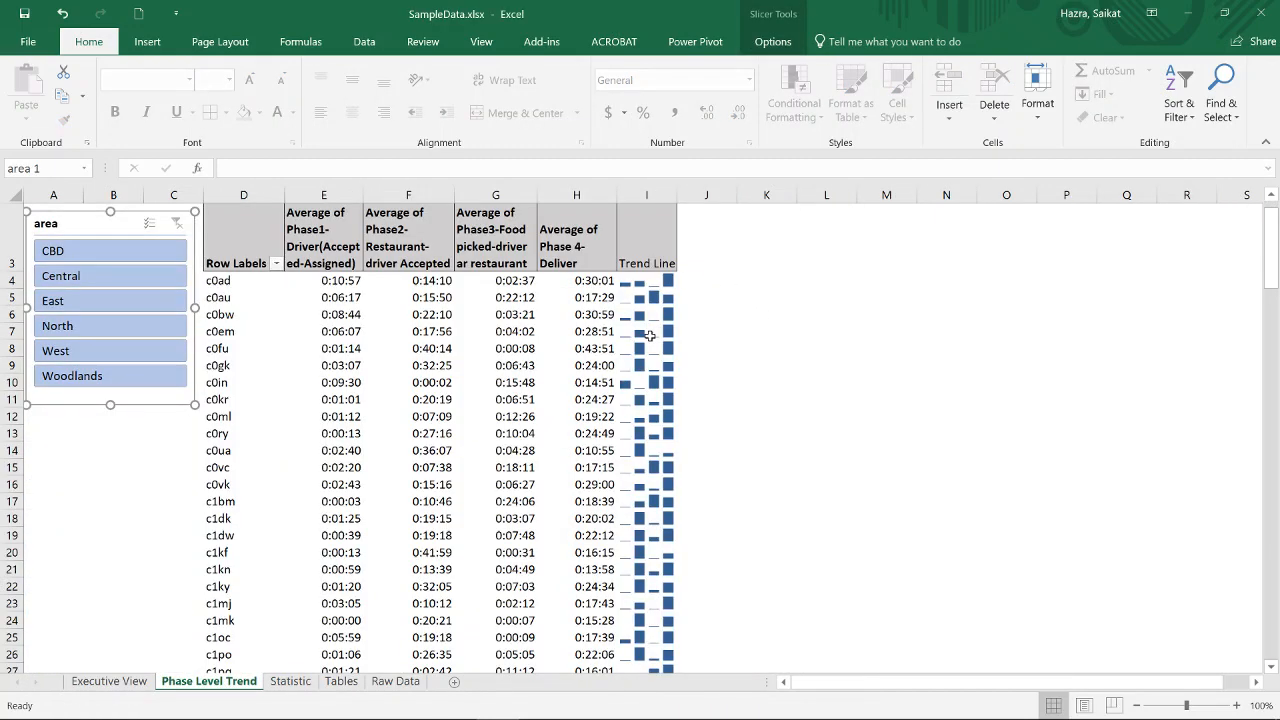
pyautogui.click(292, 682)
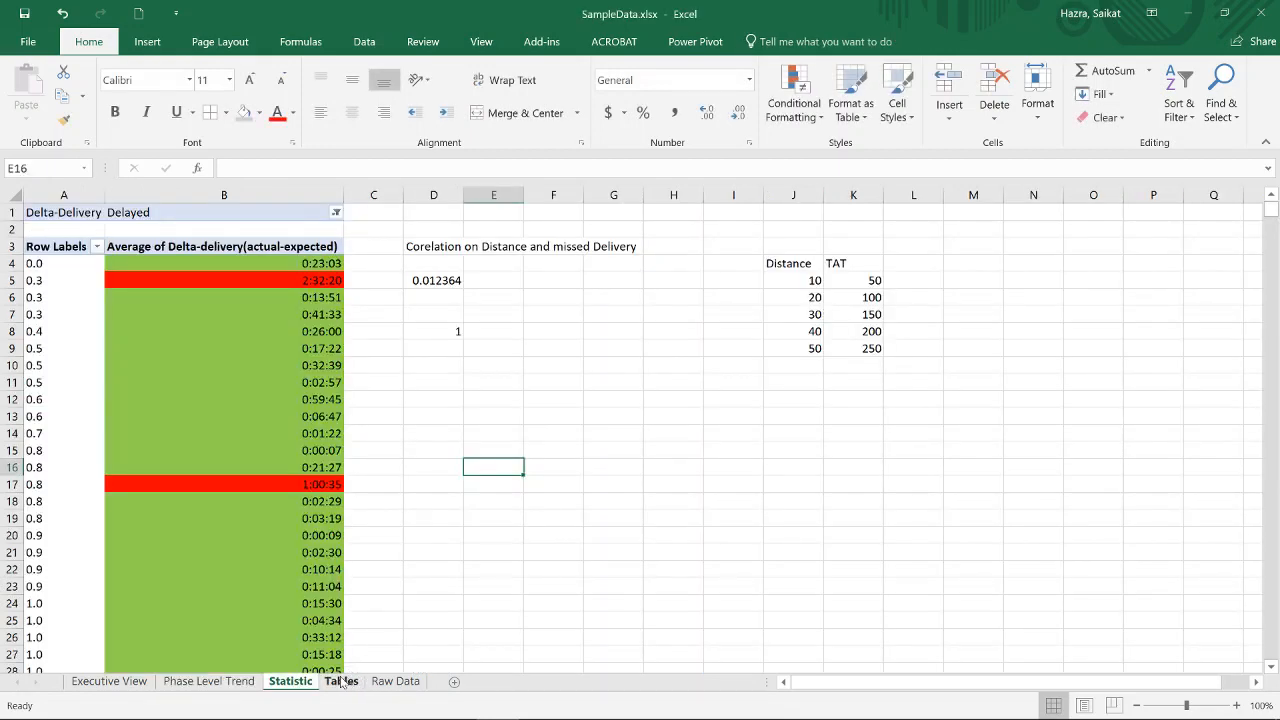
# On the Executive View sheet, shorten the area slicer to fit its entries and move the vendor code slicer up directly beneath it
pyautogui.click(109, 681)
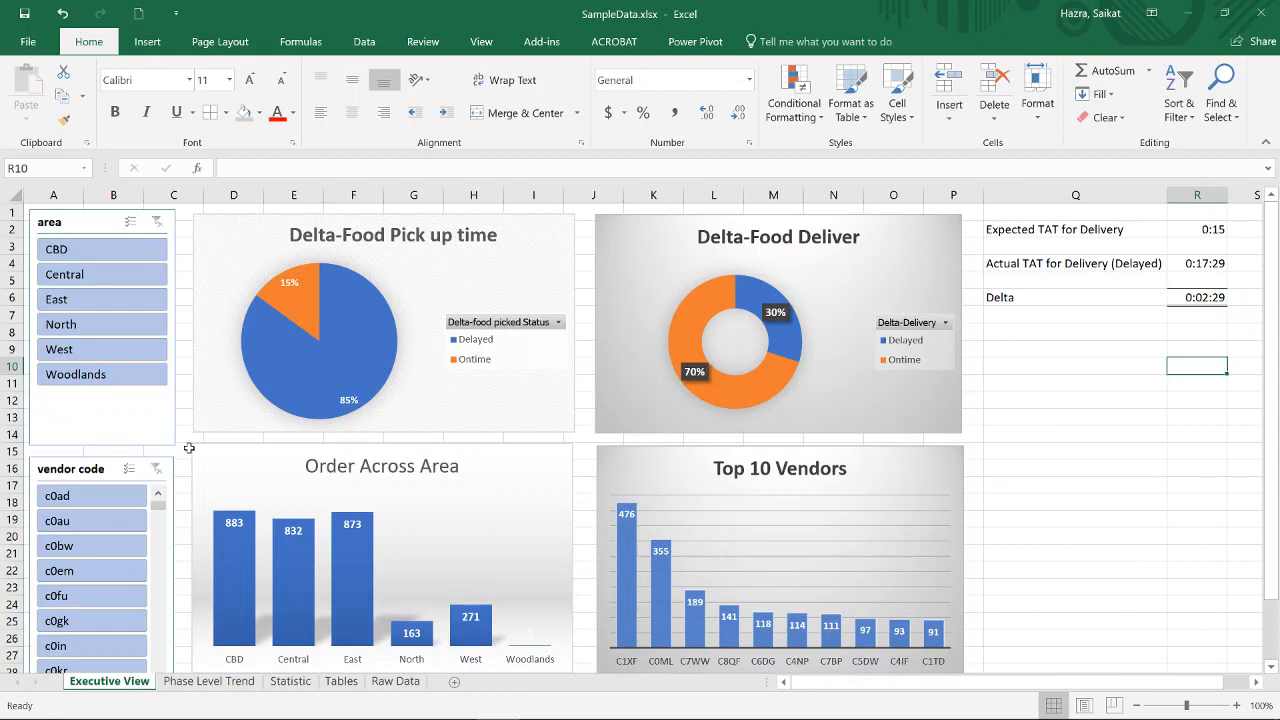
pyautogui.click(110, 432)
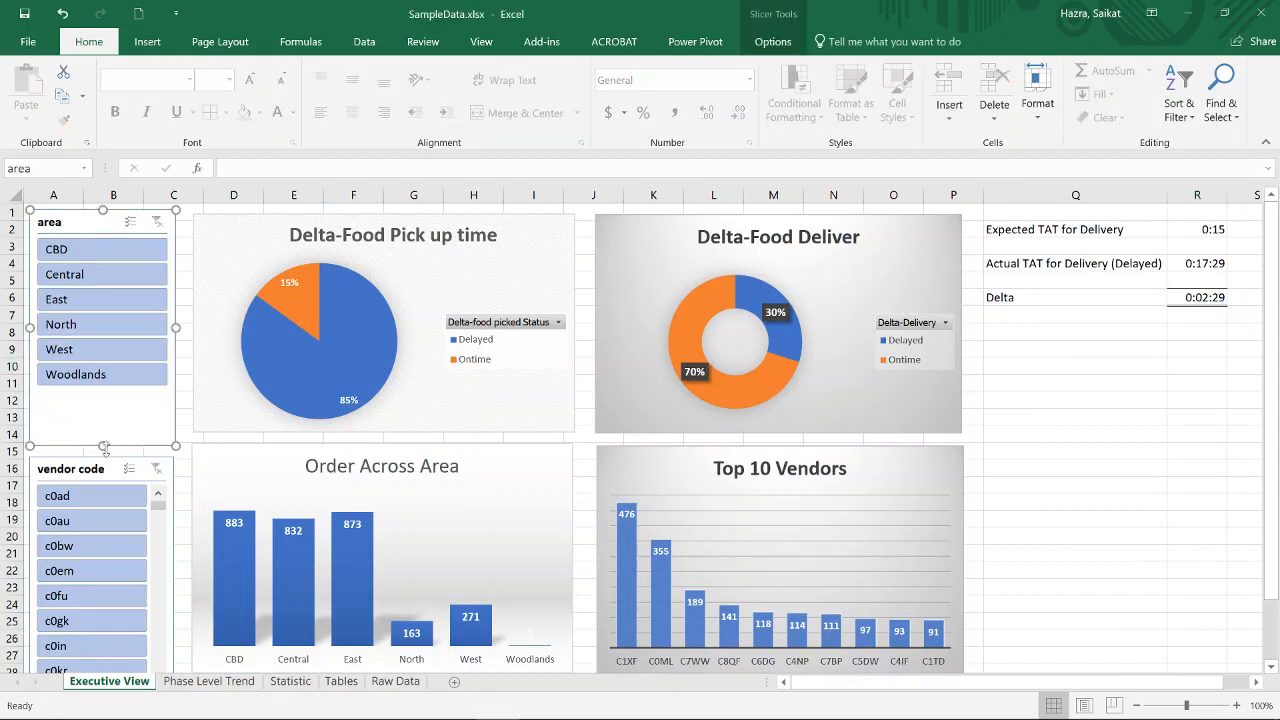
pyautogui.moveTo(105, 447); pyautogui.dragTo(105, 403)
pyautogui.moveTo(112, 467); pyautogui.dragTo(115, 428)
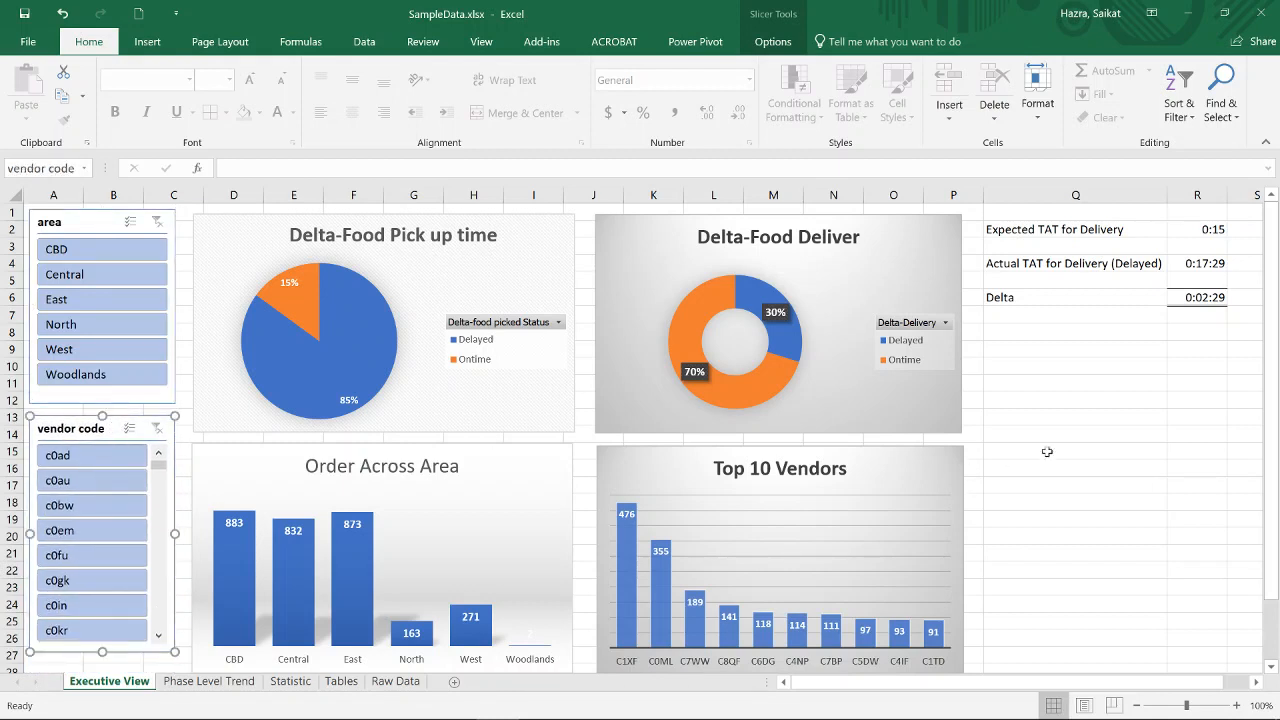
pyautogui.click(1097, 499)
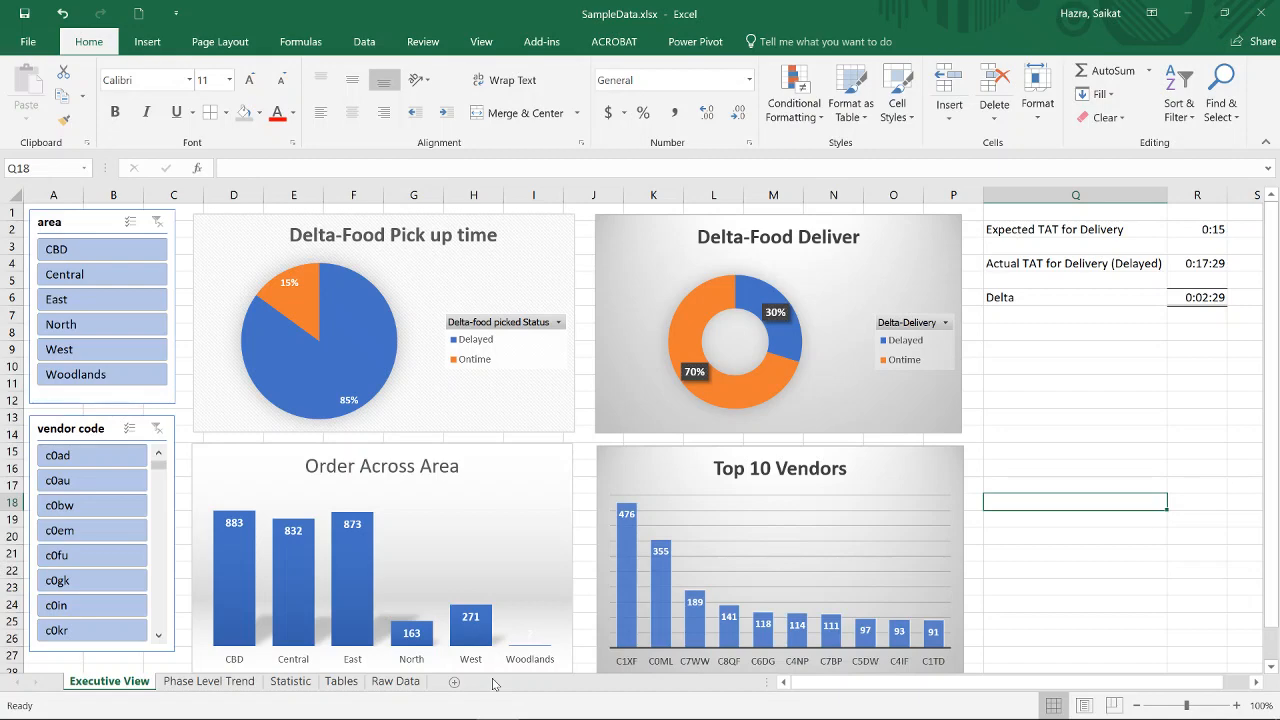
pyautogui.hotkey('alt', 'Tab')
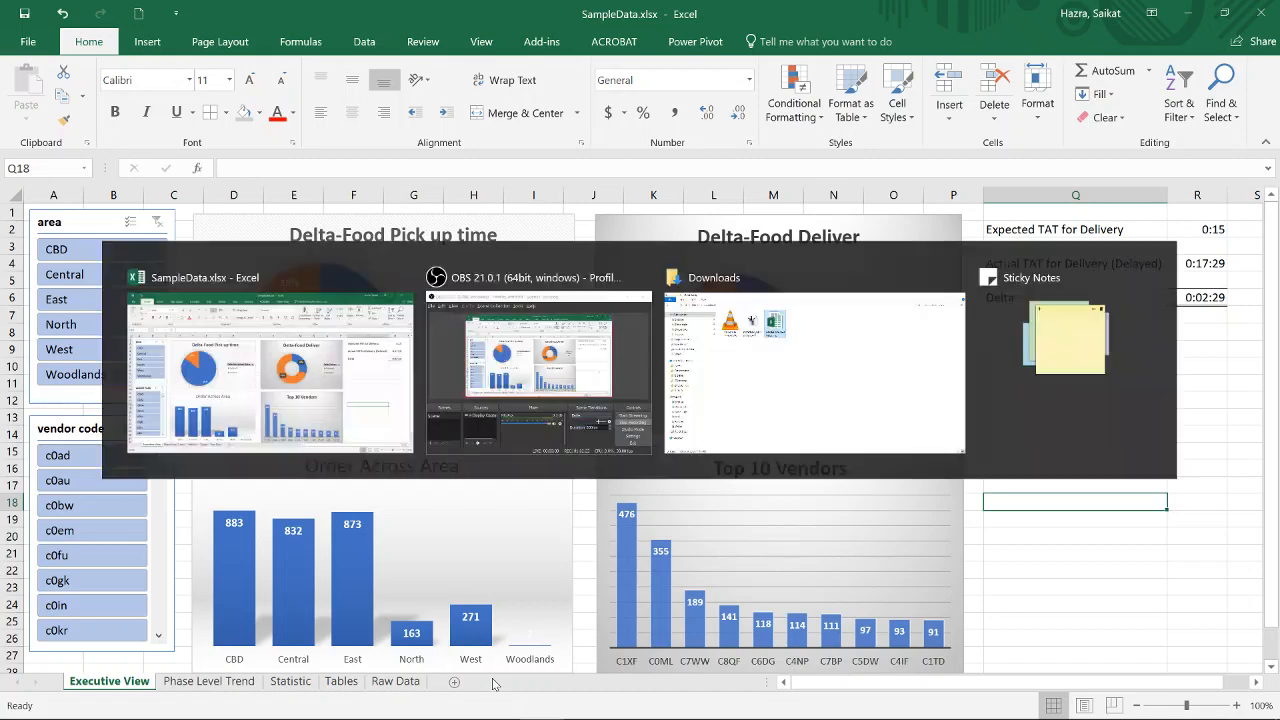